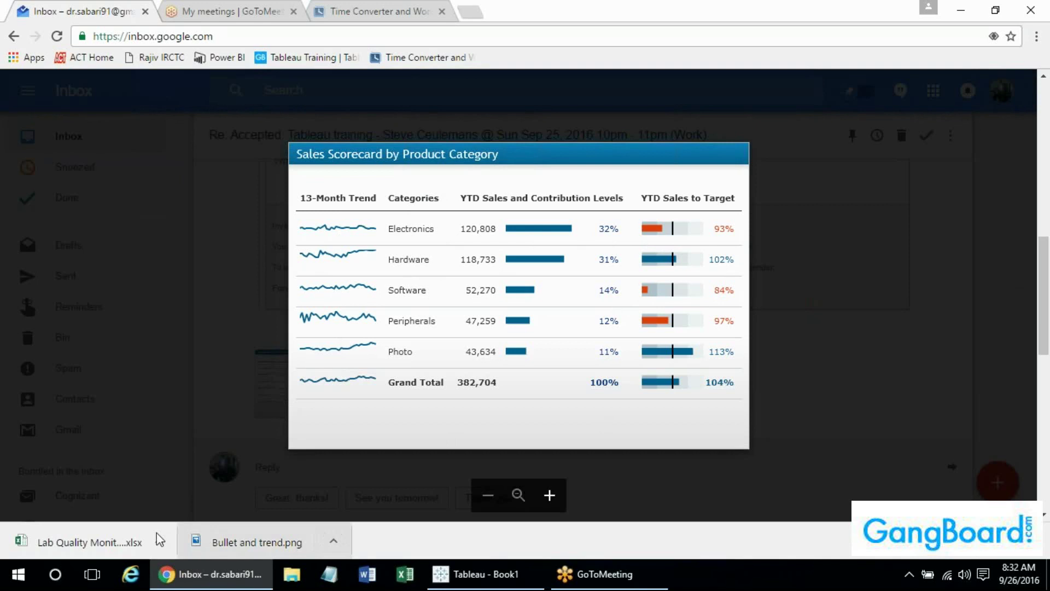
Open the downloaded Lab Quality Monitors workbook in Excel and enable editing.
{"action": "left_click", "coordinate": [117, 539]}
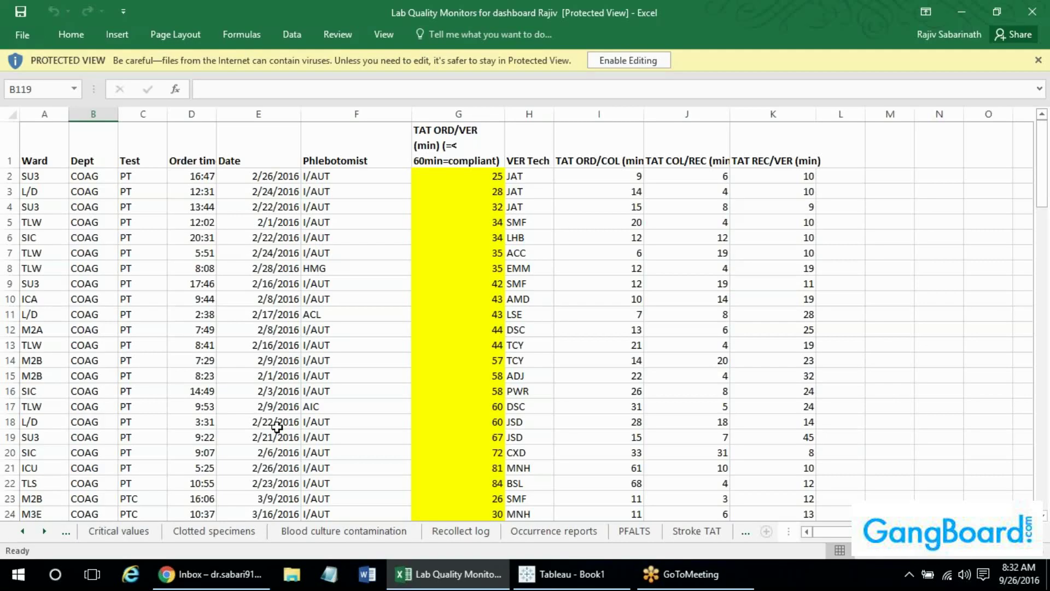
{"action": "left_click", "coordinate": [628, 60]}
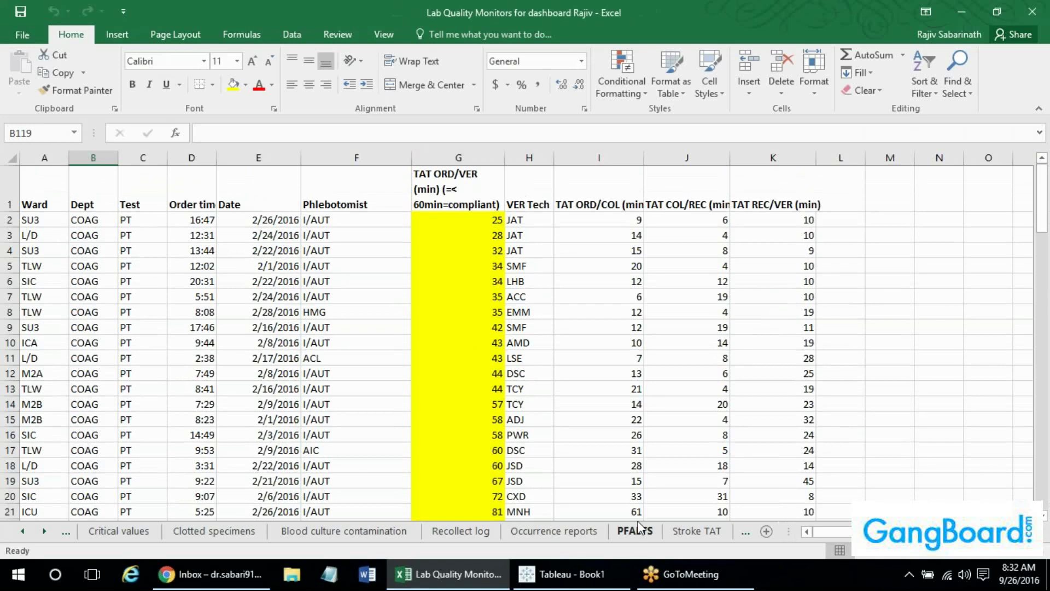
Go to the workbook's first sheet, Trending calendar-Definitions, and view its indicator definitions.
{"action": "left_click", "coordinate": [23, 532]}
{"action": "left_click", "coordinate": [24, 537]}
{"action": "left_click", "coordinate": [24, 537]}
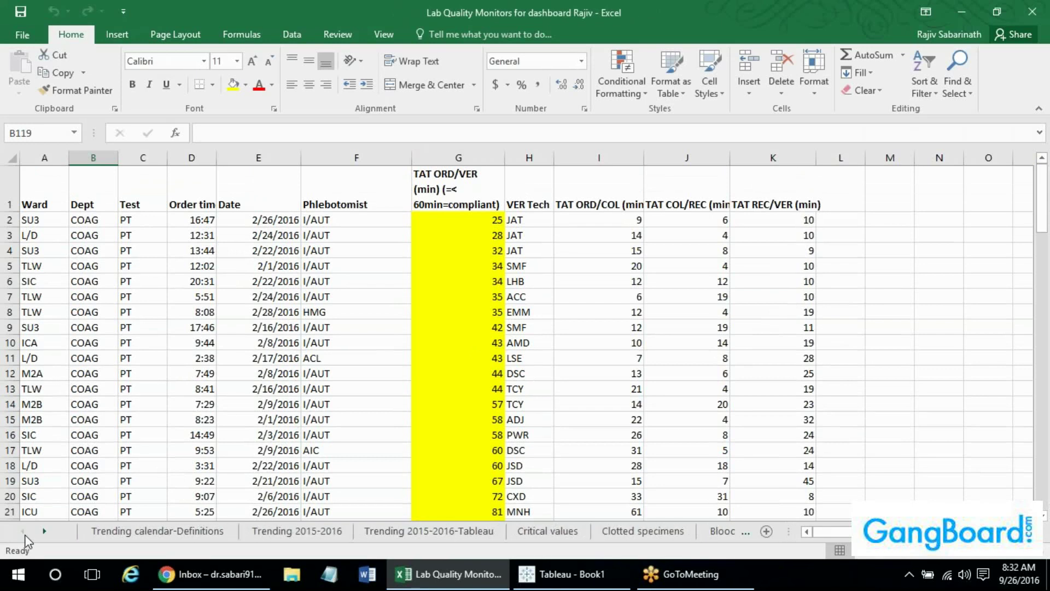
{"action": "left_click", "coordinate": [210, 540]}
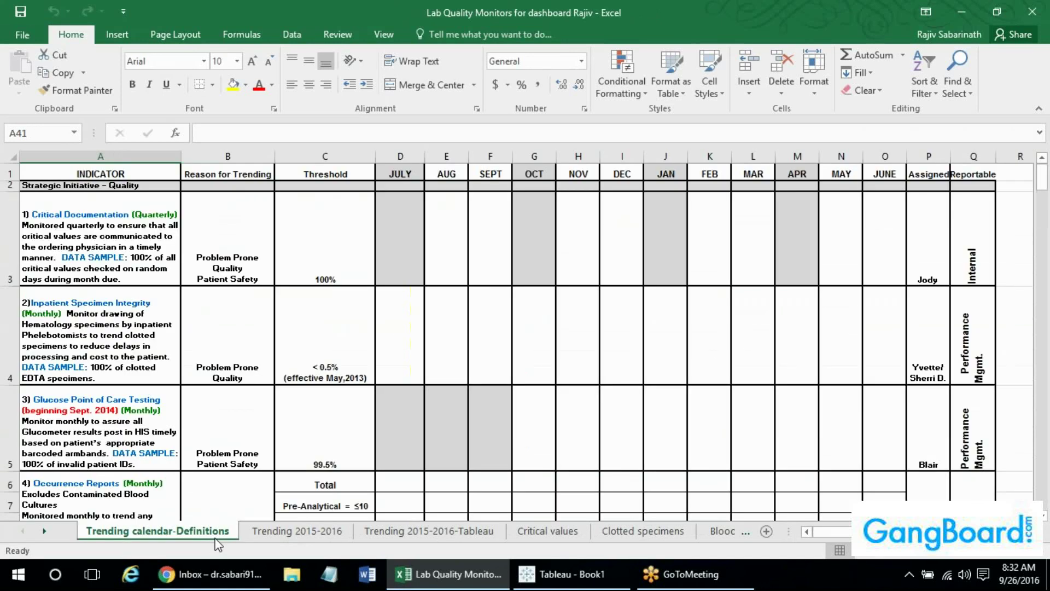
{"action": "mouse_move", "coordinate": [1046, 190]}
{"action": "left_mouse_down"}
{"action": "mouse_move", "coordinate": [1045, 206]}
{"action": "mouse_move", "coordinate": [1043, 174]}
{"action": "mouse_move", "coordinate": [1044, 197]}
{"action": "mouse_move", "coordinate": [1043, 186]}
{"action": "left_mouse_up"}
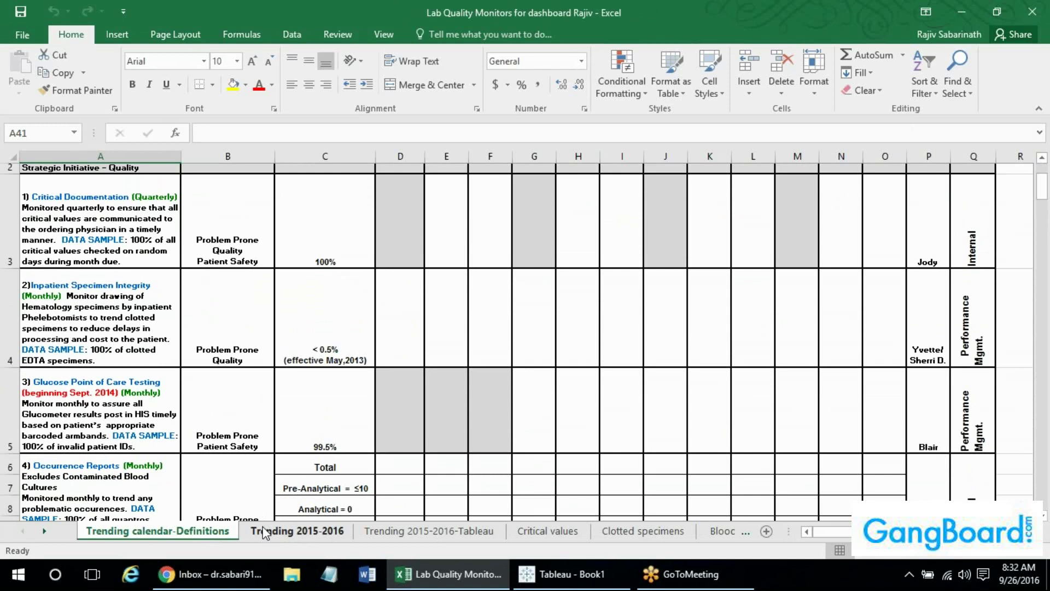
View the Trending 2015-2016 sheet from its header row and select the Critical Documentation indicator in C2.
{"action": "left_click", "coordinate": [264, 530]}
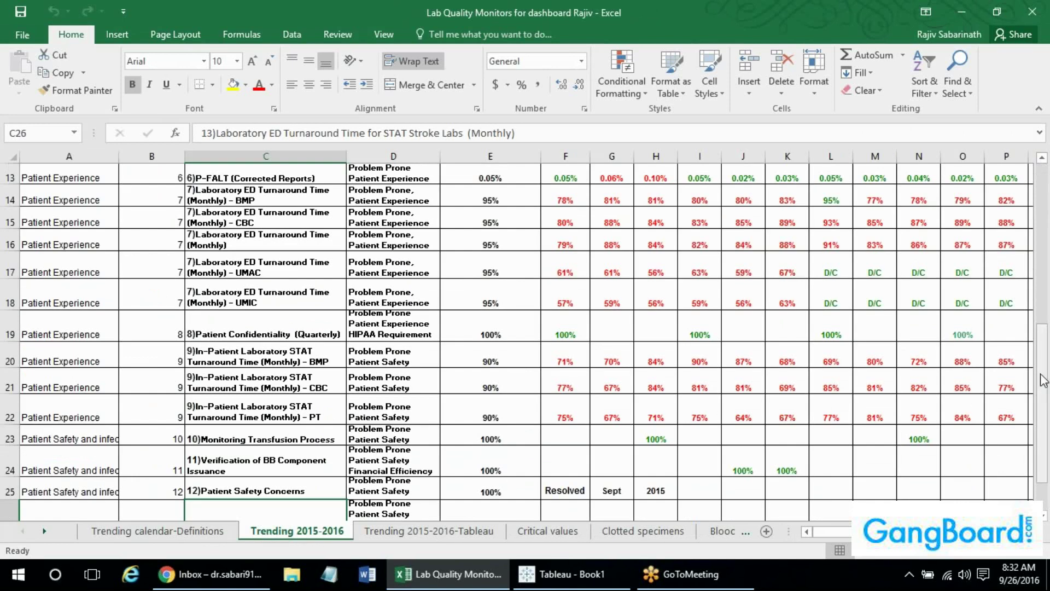
{"action": "left_click_drag", "start_coordinate": [1042, 356], "coordinate": [1041, 186]}
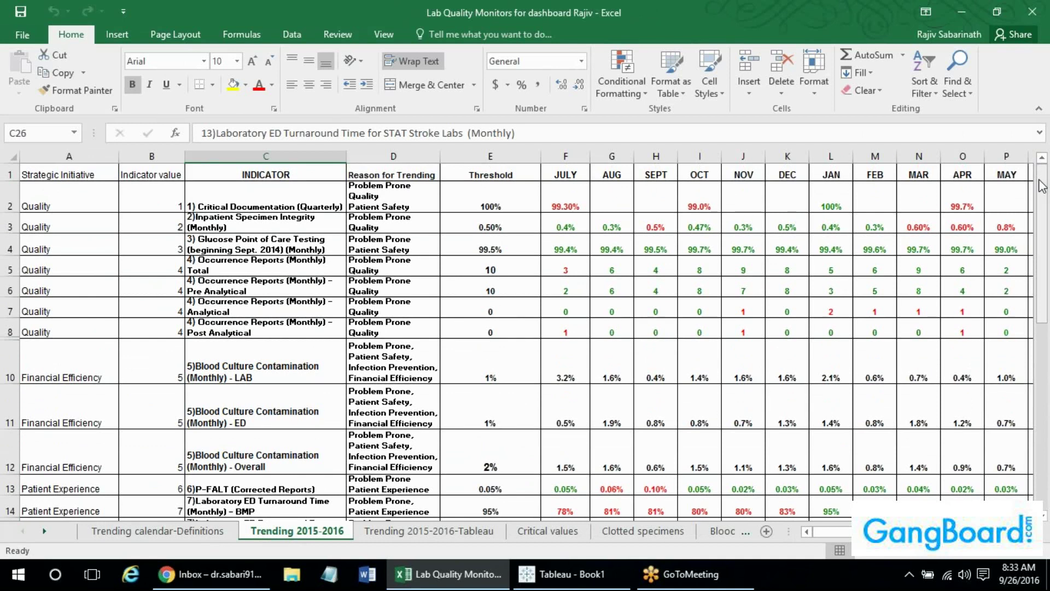
{"action": "left_click_drag", "start_coordinate": [1043, 188], "coordinate": [1045, 193]}
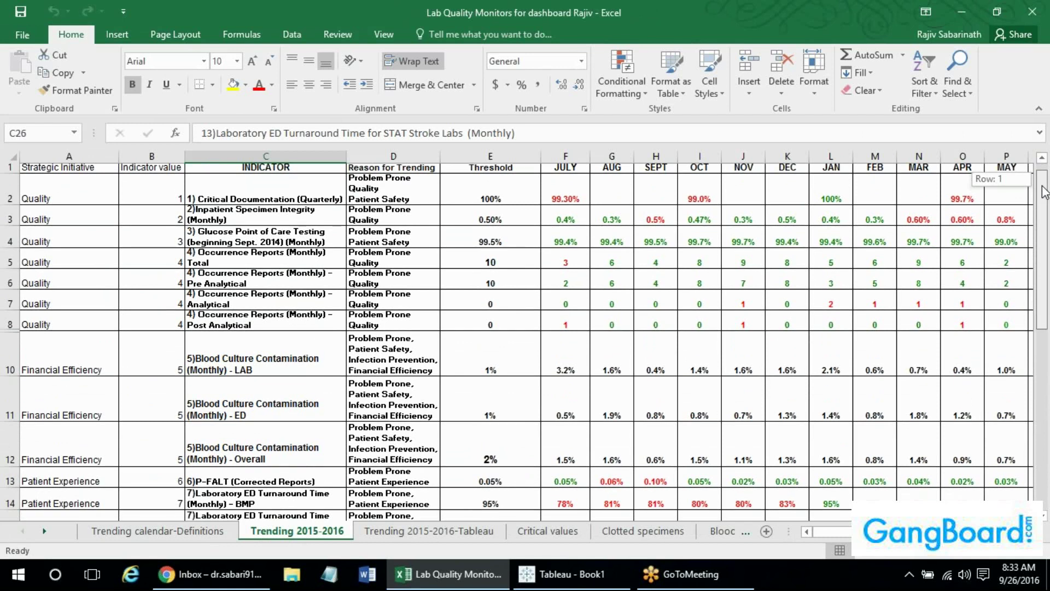
{"action": "left_click_drag", "start_coordinate": [1045, 192], "coordinate": [1039, 173]}
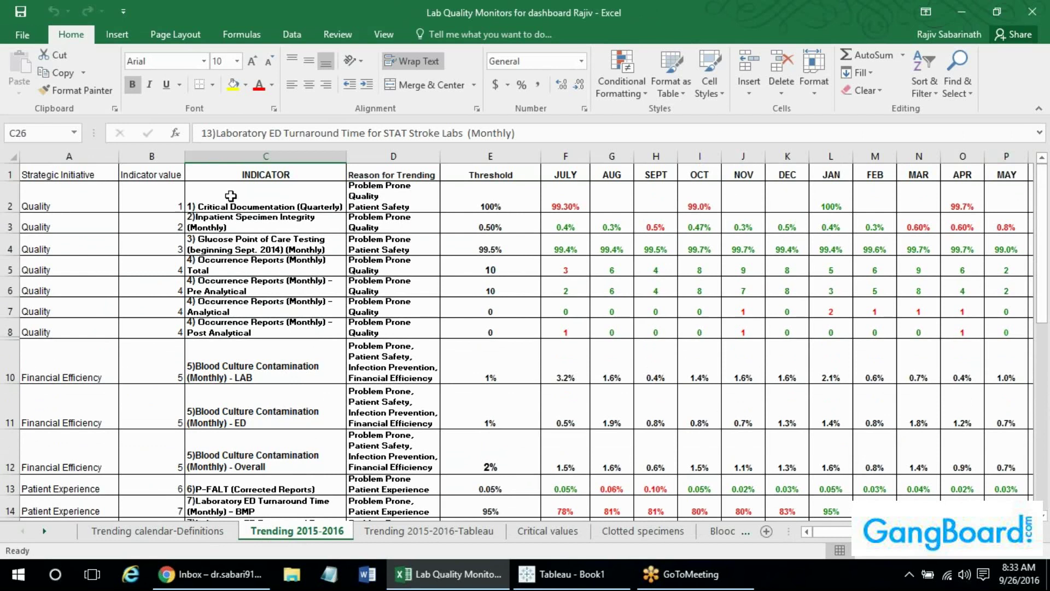
{"action": "left_click", "coordinate": [250, 197]}
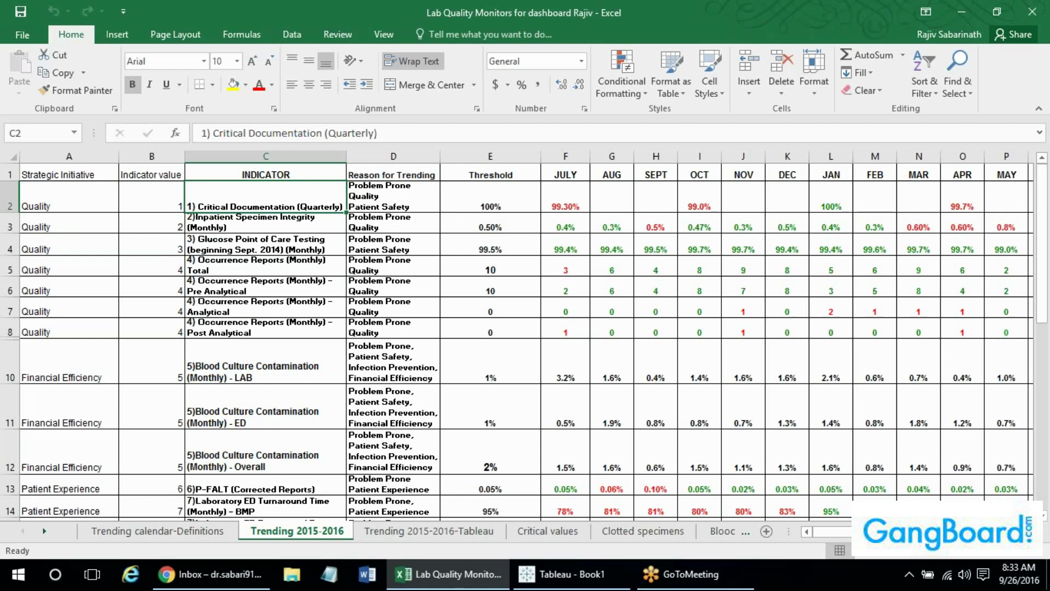
Review all indicator definitions in column A of the Trending calendar-Definitions sheet, from the header to below the last entry.
{"action": "left_click", "coordinate": [211, 533]}
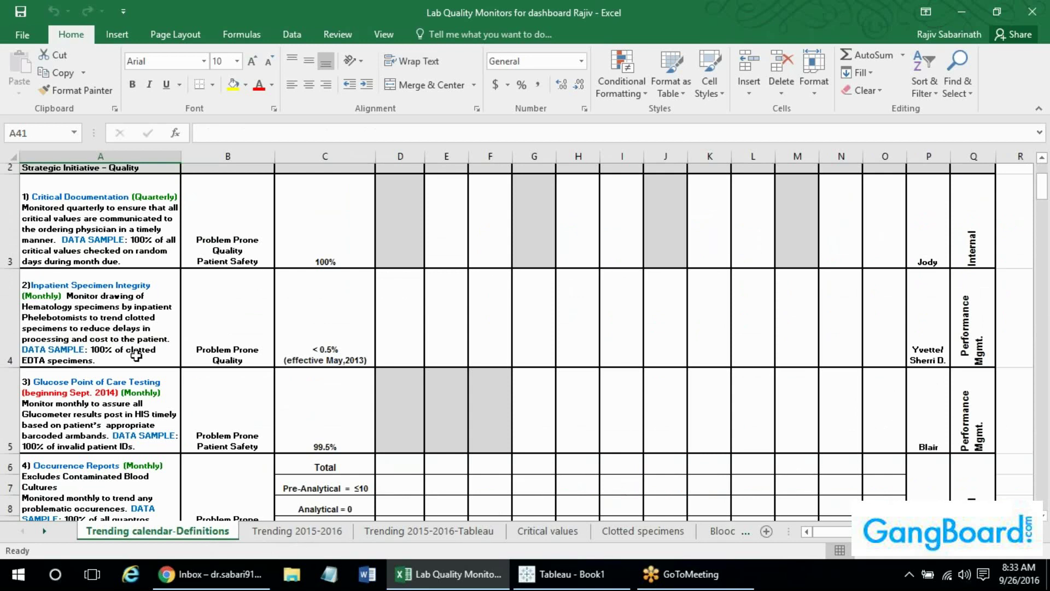
{"action": "left_click", "coordinate": [118, 262]}
{"action": "key", "text": "ctrl+Home"}
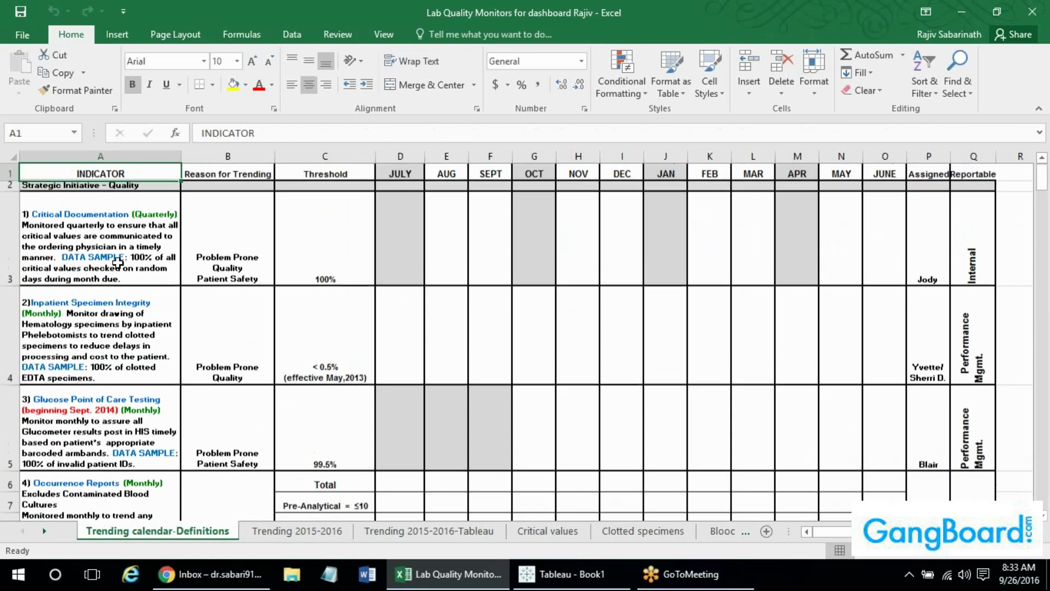
{"action": "key", "text": "Down"}
{"action": "key", "text": "Down"}
{"action": "key", "text": "Down"}
{"action": "key", "text": "Down"}
{"action": "key", "text": "Down"}
{"action": "key", "text": "Down"}
{"action": "key", "text": "Down"}
{"action": "key", "text": "Down"}
{"action": "key", "text": "Down"}
{"action": "key", "text": "Down"}
{"action": "key", "text": "Down"}
{"action": "key", "text": "Down"}
{"action": "key", "text": "Down"}
{"action": "key", "text": "Down"}
{"action": "key", "text": "Down"}
{"action": "key", "text": "Down"}
{"action": "key", "text": "Down"}
{"action": "key", "text": "Down"}
{"action": "key", "text": "Down"}
{"action": "key", "text": "Down"}
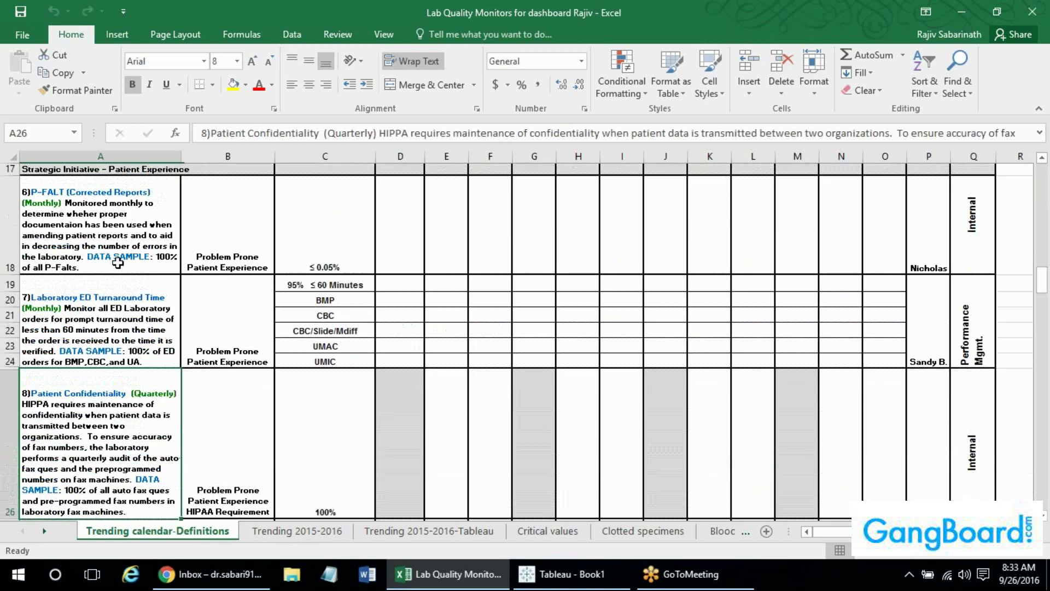
{"action": "key", "text": "Down"}
{"action": "key", "text": "Down"}
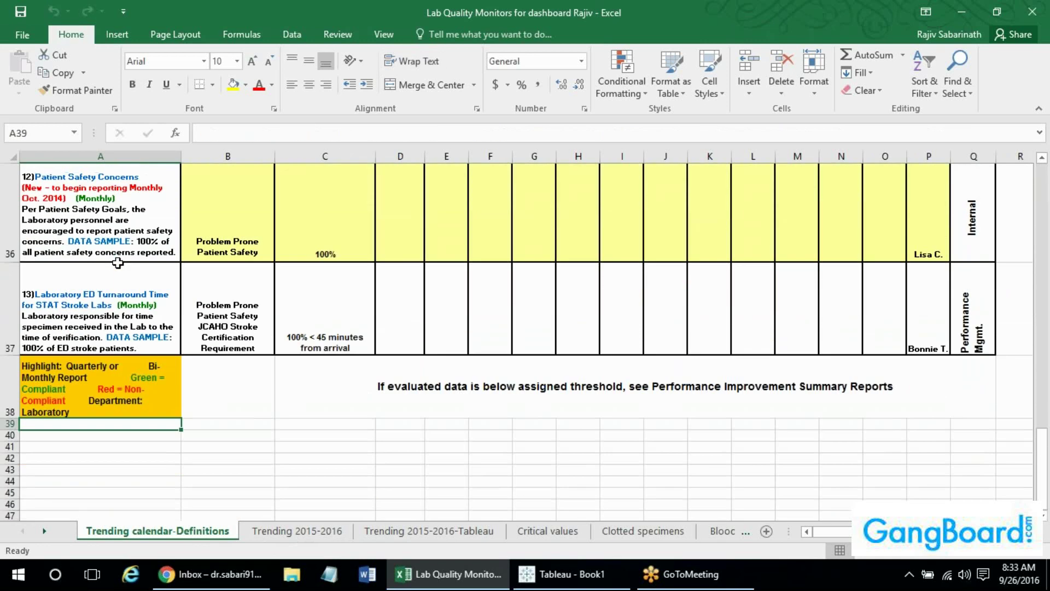
Review the Strategic Initiative column of the Trending 2015-2016 sheet from its header down to row 26.
{"action": "left_click", "coordinate": [324, 533]}
{"action": "left_click", "coordinate": [68, 197]}
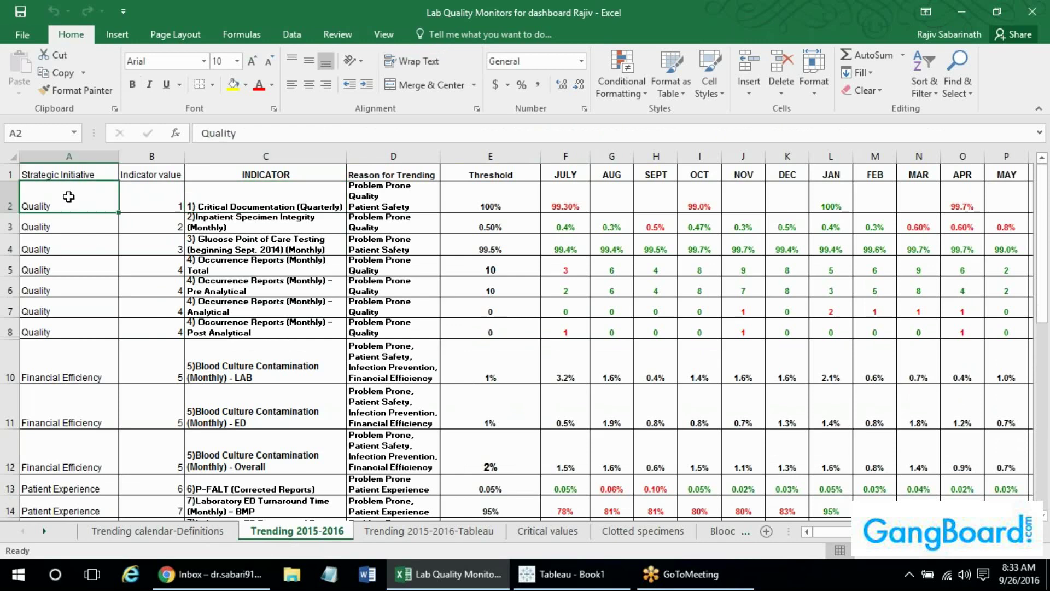
{"action": "key", "text": "Up"}
{"action": "key", "text": "Down"}
{"action": "key", "text": "Down"}
{"action": "key", "text": "Down"}
{"action": "key", "text": "Down"}
{"action": "key", "text": "Down"}
{"action": "key", "text": "Down"}
{"action": "key", "text": "Down"}
{"action": "key", "text": "Down"}
{"action": "key", "text": "Down"}
{"action": "key", "text": "Down"}
{"action": "key", "text": "Down"}
{"action": "key", "text": "Down"}
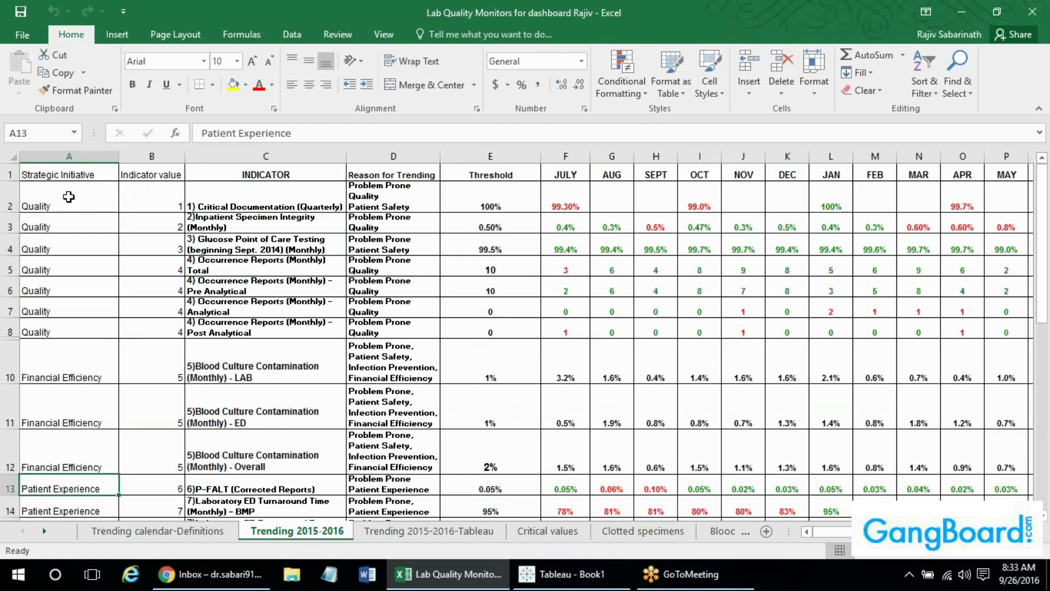
{"action": "key", "text": "Down"}
{"action": "key", "text": "Down"}
{"action": "key", "text": "Down"}
{"action": "key", "text": "Down"}
{"action": "key", "text": "Down"}
{"action": "key", "text": "Down"}
{"action": "key", "text": "Down"}
{"action": "key", "text": "Down"}
{"action": "key", "text": "Down"}
{"action": "key", "text": "Down"}
{"action": "key", "text": "Down"}
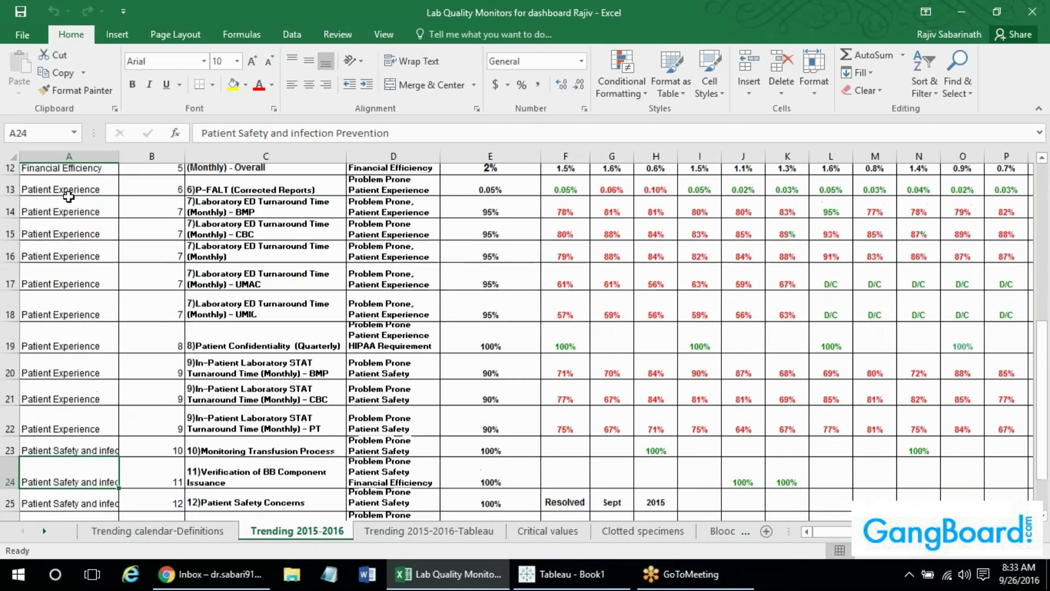
{"action": "key", "text": "Down"}
{"action": "key", "text": "Down"}
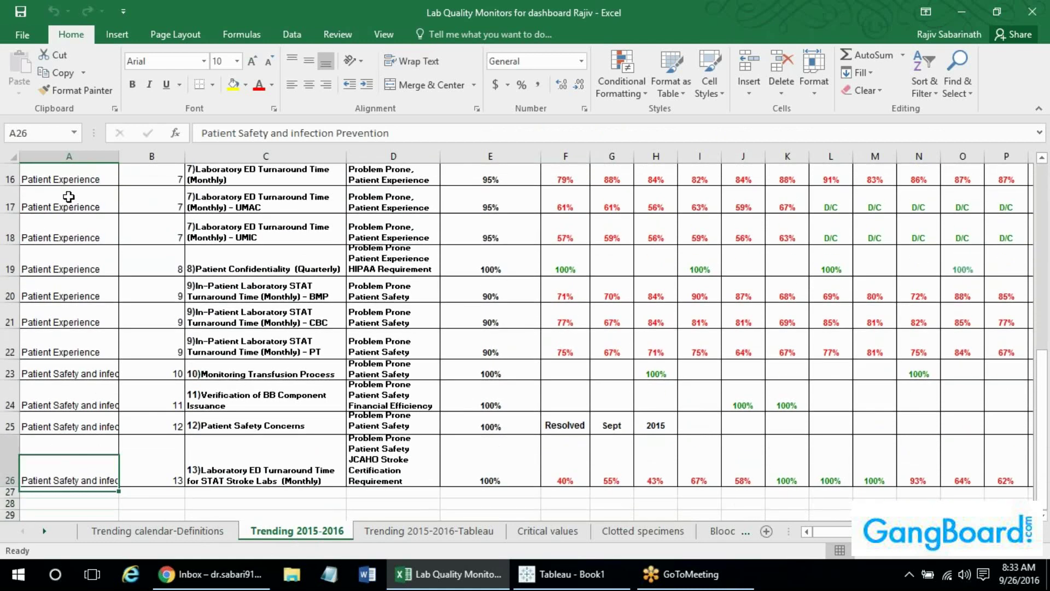
Examine the monthly values for STAT Stroke Labs turnaround time across row 26, returning to column A.
{"action": "key", "text": "Right"}
{"action": "key", "text": "Right"}
{"action": "key", "text": "Right"}
{"action": "key", "text": "Right"}
{"action": "key", "text": "Right"}
{"action": "key", "text": "Right"}
{"action": "key", "text": "Right"}
{"action": "key", "text": "Right"}
{"action": "key", "text": "Right"}
{"action": "key", "text": "Right"}
{"action": "key", "text": "Right"}
{"action": "key", "text": "Right"}
{"action": "key", "text": "Right"}
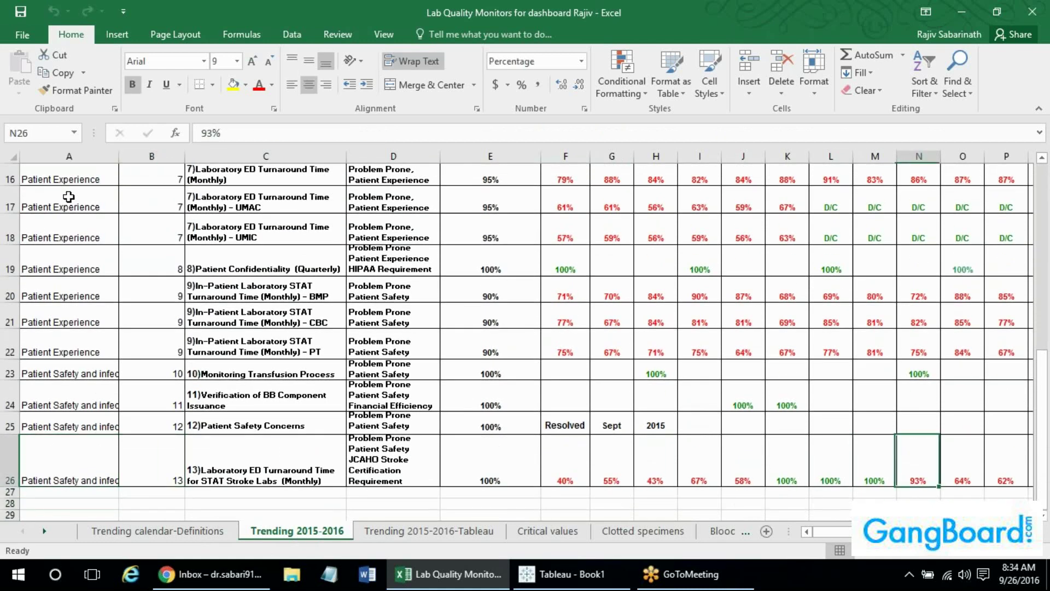
{"action": "key", "text": "Right"}
{"action": "key", "text": "Right"}
{"action": "key", "text": "Right"}
{"action": "key", "text": "Right"}
{"action": "key", "text": "Right"}
{"action": "key", "text": "Left"}
{"action": "key", "text": "Left"}
{"action": "key", "text": "Left"}
{"action": "key", "text": "Left"}
{"action": "key", "text": "Left"}
{"action": "key", "text": "Left"}
{"action": "key", "text": "Left"}
{"action": "key", "text": "Left"}
{"action": "key", "text": "Left"}
{"action": "key", "text": "Left"}
{"action": "key", "text": "Left"}
{"action": "key", "text": "Left"}
{"action": "key", "text": "Left"}
{"action": "key", "text": "Left"}
{"action": "key", "text": "Left"}
{"action": "key", "text": "Left"}
{"action": "key", "text": "Left"}
{"action": "key", "text": "Left"}
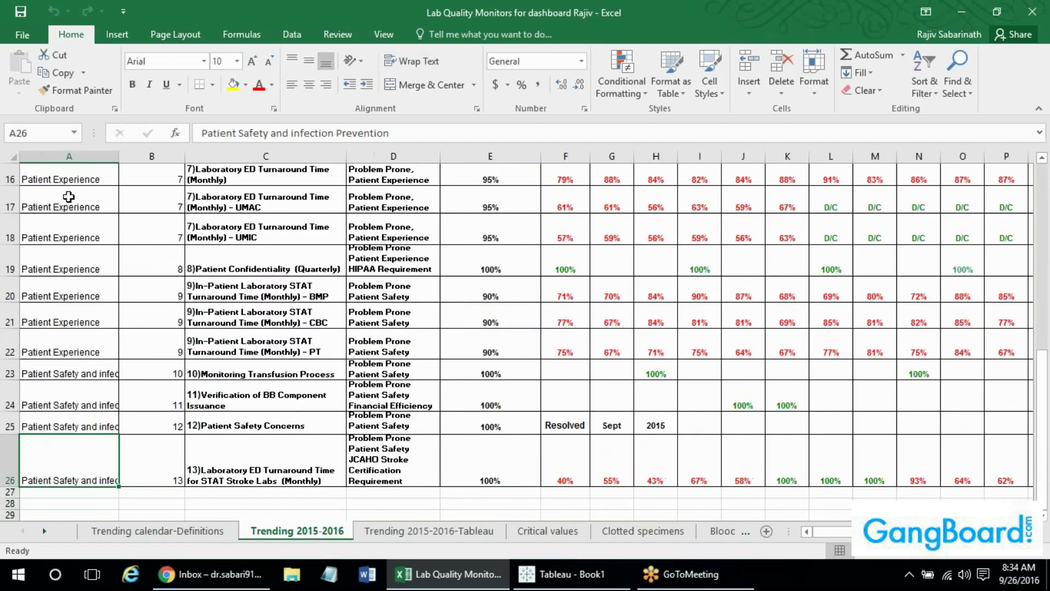
Return to the first row of the Trending 2015-2016 sheet and look across its column headers.
{"action": "key", "text": "Up"}
{"action": "key", "text": "Up"}
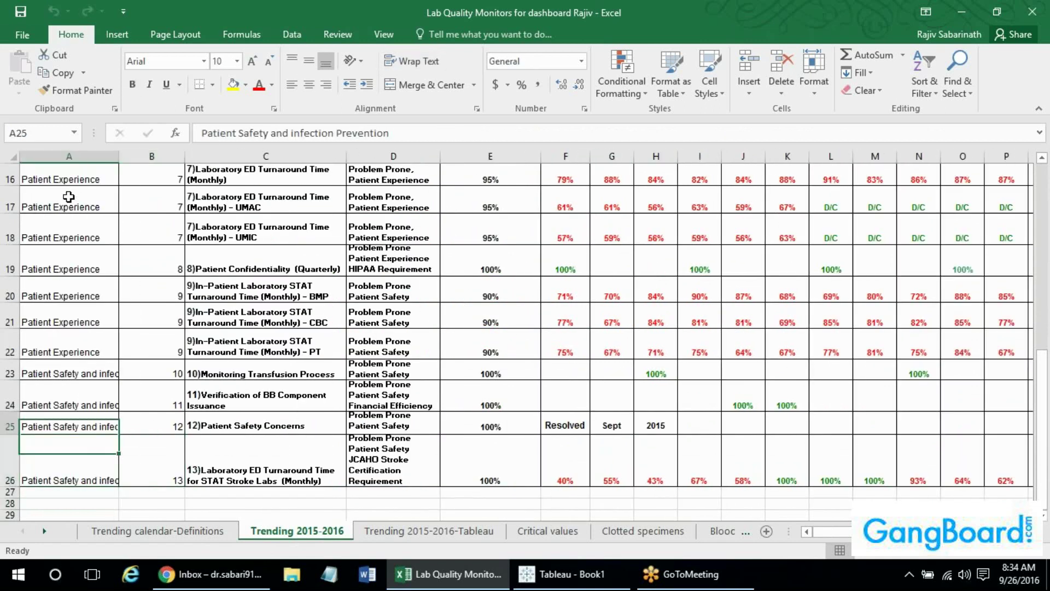
{"action": "key", "text": "Up"}
{"action": "key", "text": "Up"}
{"action": "key", "text": "Up"}
{"action": "key", "text": "Up"}
{"action": "key", "text": "Up"}
{"action": "key", "text": "Up"}
{"action": "key", "text": "Up"}
{"action": "key", "text": "Up"}
{"action": "key", "text": "Up"}
{"action": "key", "text": "Up"}
{"action": "key", "text": "Up"}
{"action": "key", "text": "Up"}
{"action": "key", "text": "Up"}
{"action": "key", "text": "Up"}
{"action": "key", "text": "Up"}
{"action": "key", "text": "Up"}
{"action": "key", "text": "Up"}
{"action": "key", "text": "Up"}
{"action": "key", "text": "Up"}
{"action": "key", "text": "Up"}
{"action": "key", "text": "Right"}
{"action": "key", "text": "Right"}
{"action": "key", "text": "Right"}
{"action": "key", "text": "Right"}
{"action": "key", "text": "Right"}
{"action": "key", "text": "Right"}
{"action": "key", "text": "Right"}
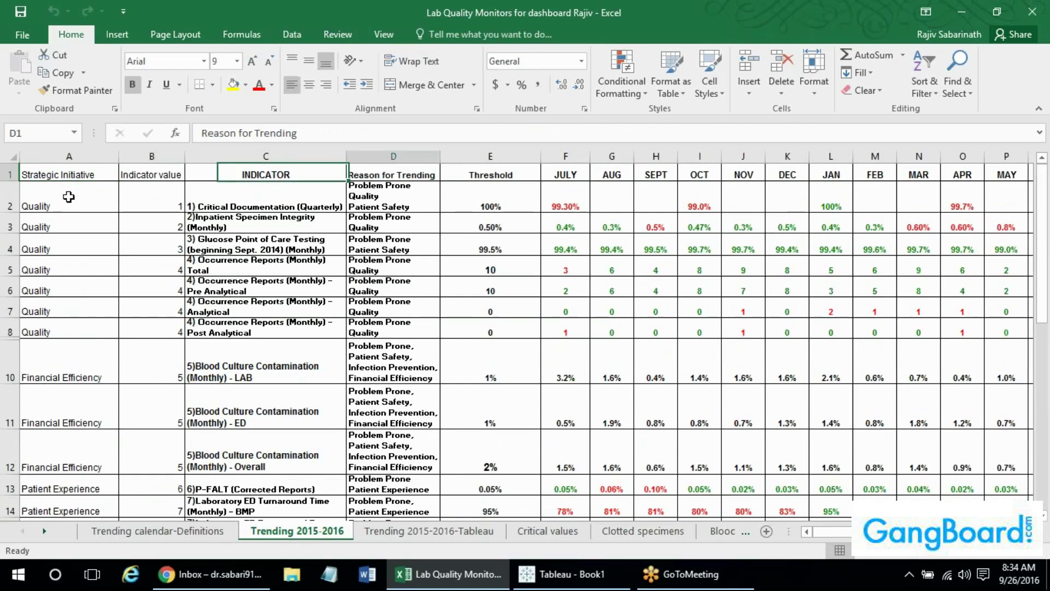
{"action": "key", "text": "Left"}
{"action": "key", "text": "Left"}
Examine the monthly values of the Critical Documentation indicator across row 2.
{"action": "key", "text": "Down"}
{"action": "key", "text": "Left"}
{"action": "key", "text": "Right"}
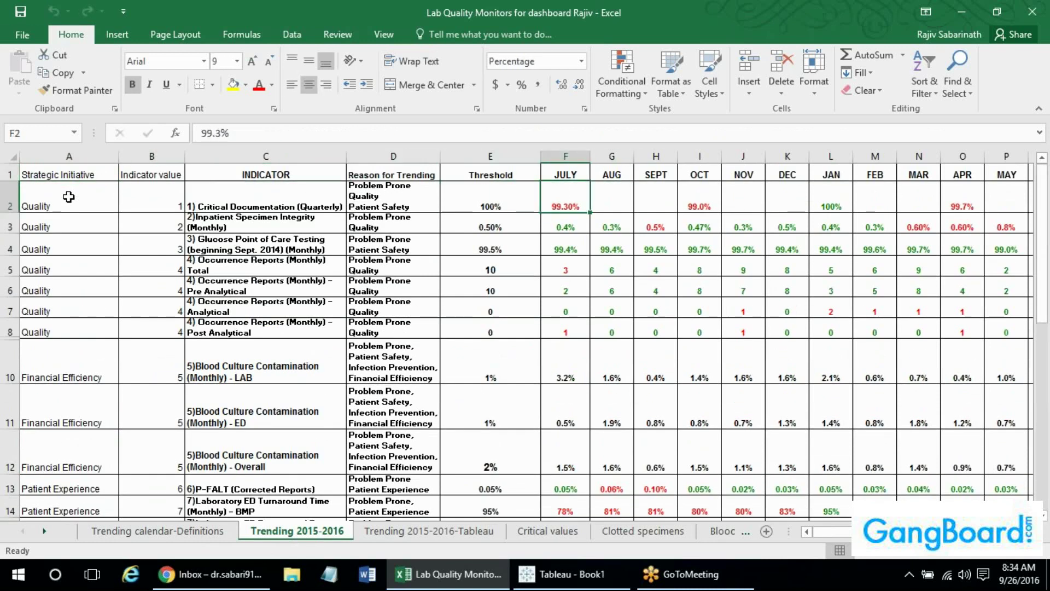
{"action": "key", "text": "Right"}
{"action": "key", "text": "Right"}
{"action": "key", "text": "Right"}
{"action": "key", "text": "Right"}
{"action": "key", "text": "Right"}
{"action": "key", "text": "Right"}
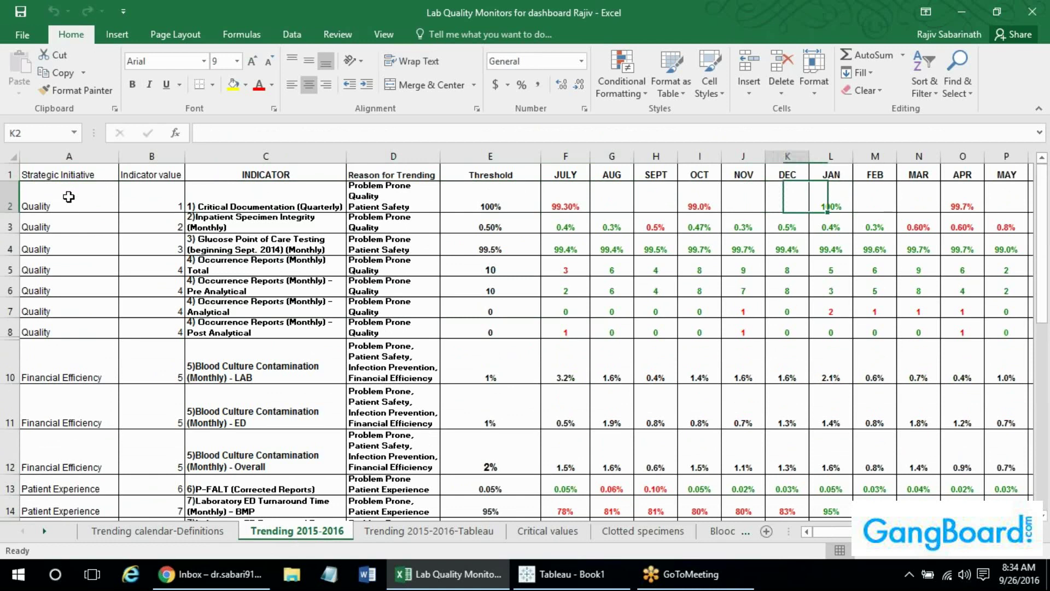
Examine the Inpatient Specimen Integrity values in row 3 from July across to the Assigned column.
{"action": "key", "text": "Left"}
{"action": "key", "text": "Left"}
{"action": "key", "text": "Left"}
{"action": "key", "text": "Left"}
{"action": "key", "text": "Left"}
{"action": "key", "text": "Down"}
{"action": "key", "text": "Left"}
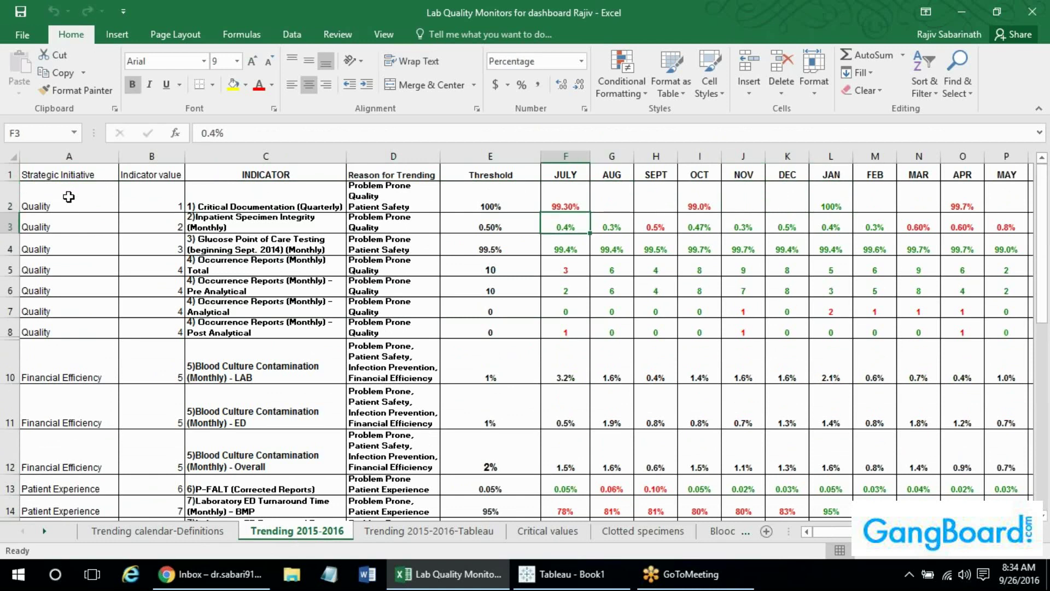
{"action": "key", "text": "Right"}
{"action": "key", "text": "Right"}
{"action": "key", "text": "Right"}
{"action": "key", "text": "Right"}
{"action": "key", "text": "Right"}
{"action": "key", "text": "Right"}
{"action": "key", "text": "Right"}
{"action": "key", "text": "Right"}
{"action": "key", "text": "Right"}
{"action": "key", "text": "Right"}
{"action": "key", "text": "Right"}
{"action": "key", "text": "Right"}
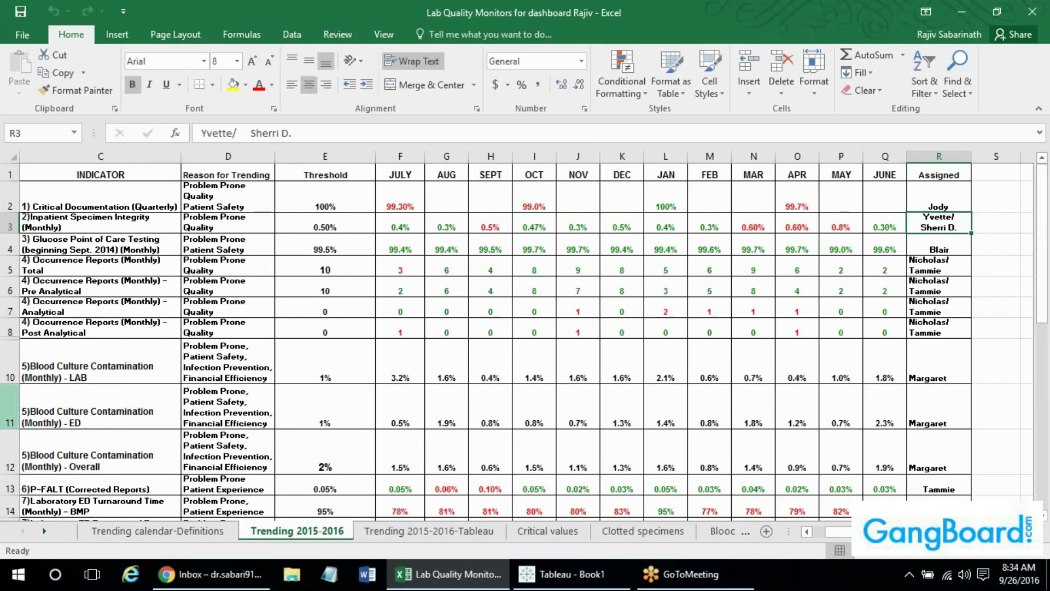
Open the Trending 2015-2016-Tableau sheet and go back up through its records to the first row.
{"action": "left_click", "coordinate": [418, 533]}
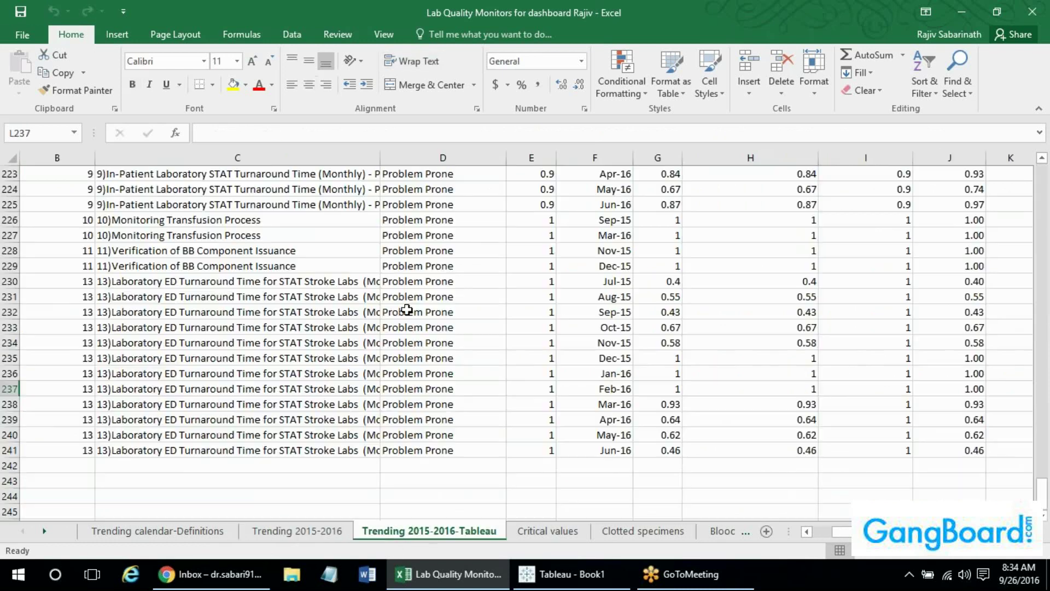
{"action": "left_click", "coordinate": [346, 328]}
{"action": "key", "text": "Left"}
{"action": "key", "text": "Left"}
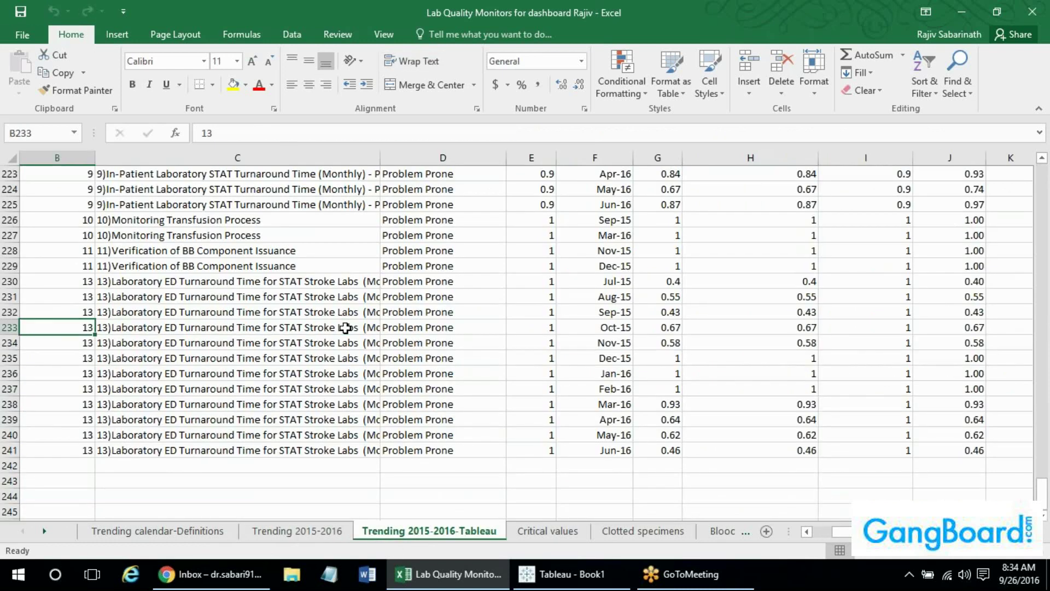
{"action": "key", "text": "Up"}
{"action": "key", "text": "Up"}
{"action": "key", "text": "Up"}
{"action": "key", "text": "Up"}
{"action": "key", "text": "Up"}
{"action": "key", "text": "Up"}
{"action": "key", "text": "Up"}
{"action": "key", "text": "Up"}
{"action": "key", "text": "Up"}
{"action": "key", "text": "Up"}
{"action": "key", "text": "Up"}
{"action": "key", "text": "Up"}
{"action": "key", "text": "Up"}
{"action": "key", "text": "Up"}
{"action": "key", "text": "Up"}
{"action": "key", "text": "Up"}
{"action": "key", "text": "Up"}
{"action": "key", "text": "Up"}
{"action": "key", "text": "Up"}
{"action": "key", "text": "Up"}
{"action": "key", "text": "Up"}
{"action": "key", "text": "Up"}
{"action": "key", "text": "Up"}
{"action": "key", "text": "Up"}
{"action": "key", "text": "Up"}
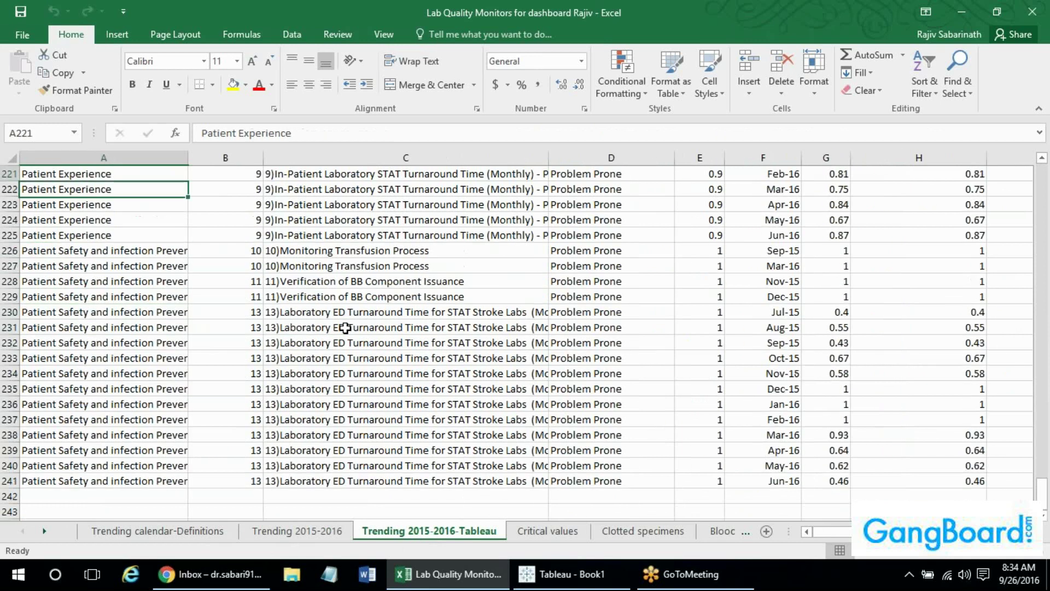
{"action": "key", "text": "ctrl+Up"}
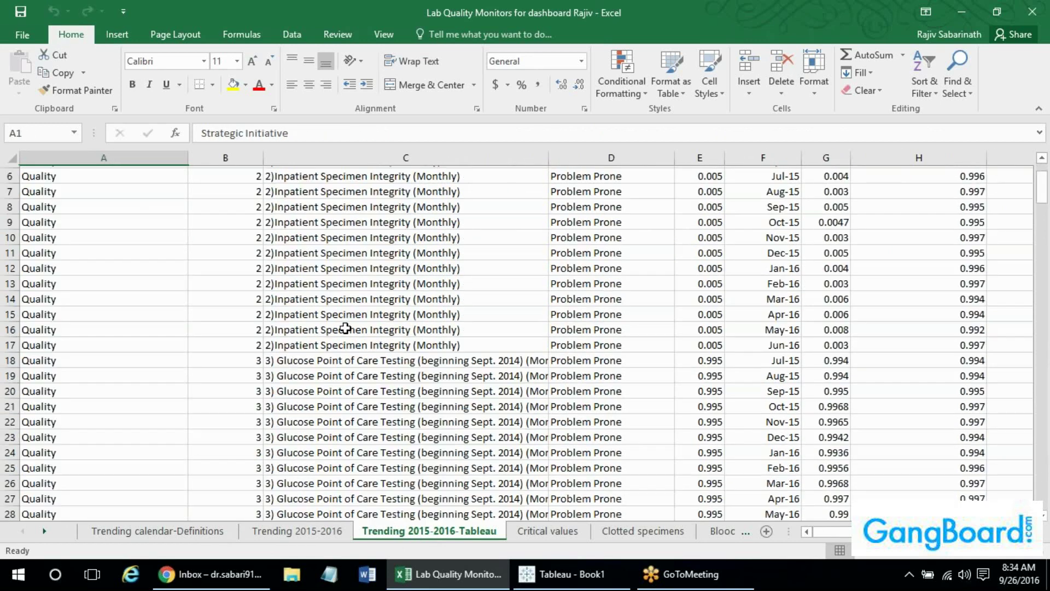
Examine the column headers of the Trending 2015-2016-Tableau sheet from Strategic Initiative across to value vs treshold.
{"action": "key", "text": "Right"}
{"action": "key", "text": "Right"}
{"action": "key", "text": "Right"}
{"action": "key", "text": "Right"}
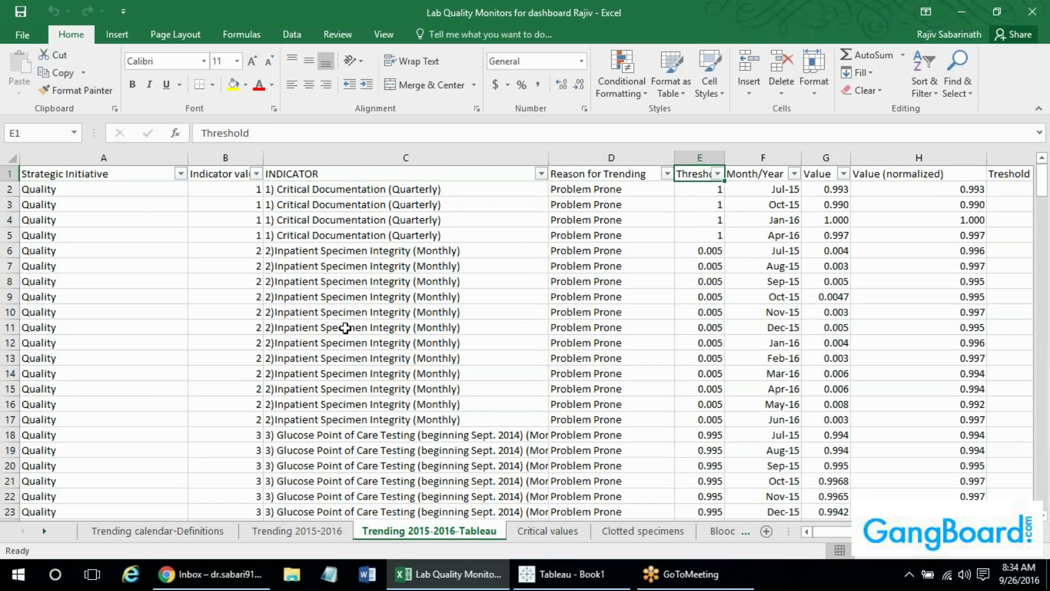
{"action": "key", "text": "Right"}
{"action": "key", "text": "Right"}
{"action": "key", "text": "Right"}
{"action": "key", "text": "Right"}
{"action": "key", "text": "Right"}
{"action": "key", "text": "Right"}
{"action": "key", "text": "Right"}
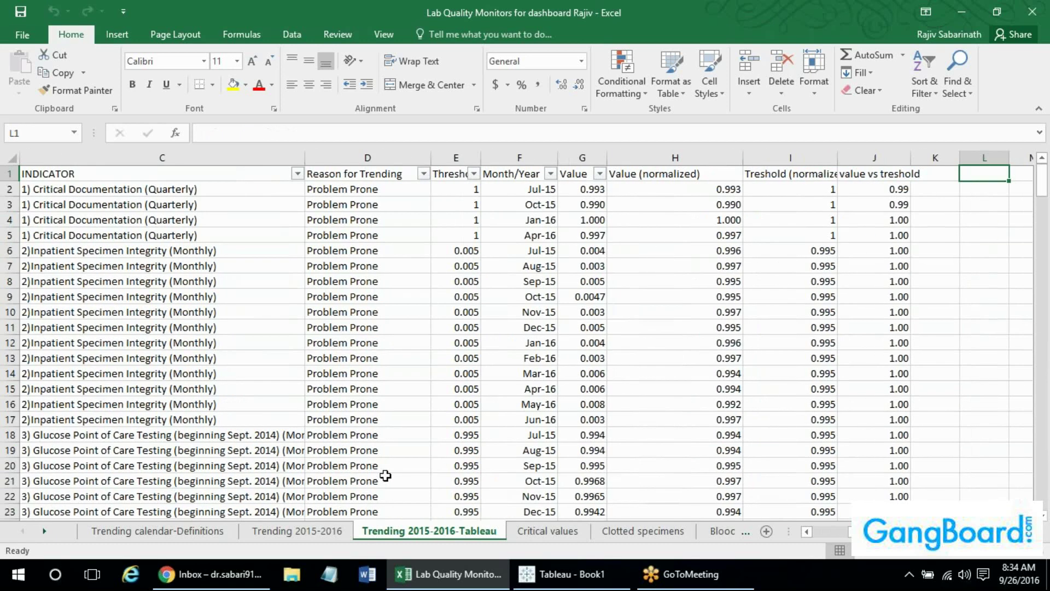
Open the Critical values sheet and go to its first cell, Audit report, to review the columns.
{"action": "left_click", "coordinate": [561, 534]}
{"action": "left_click", "coordinate": [351, 420]}
{"action": "key", "text": "Left"}
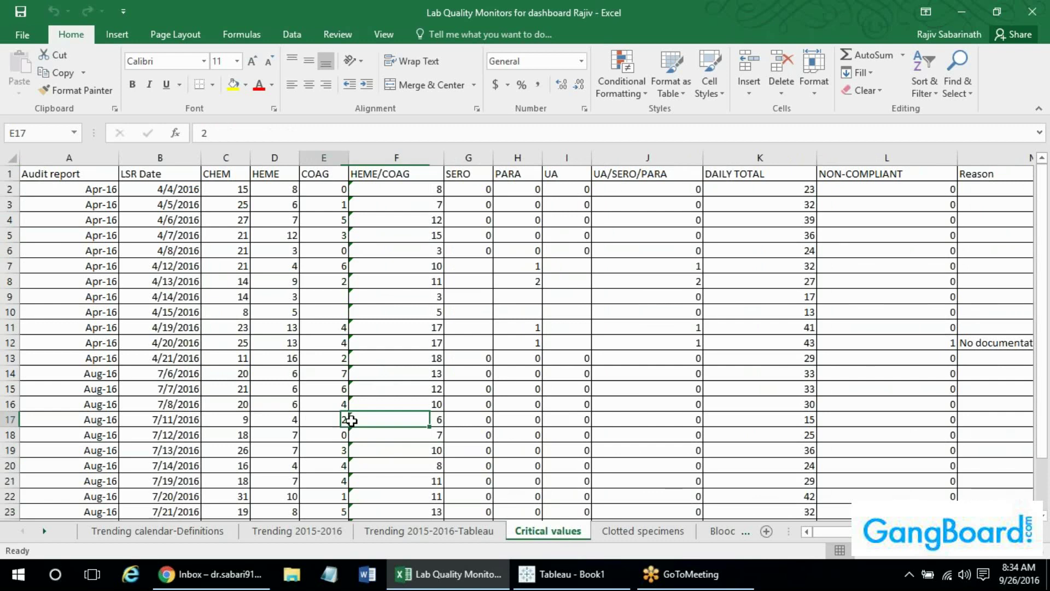
{"action": "key", "text": "Left"}
{"action": "key", "text": "Home"}
{"action": "key", "text": "Up"}
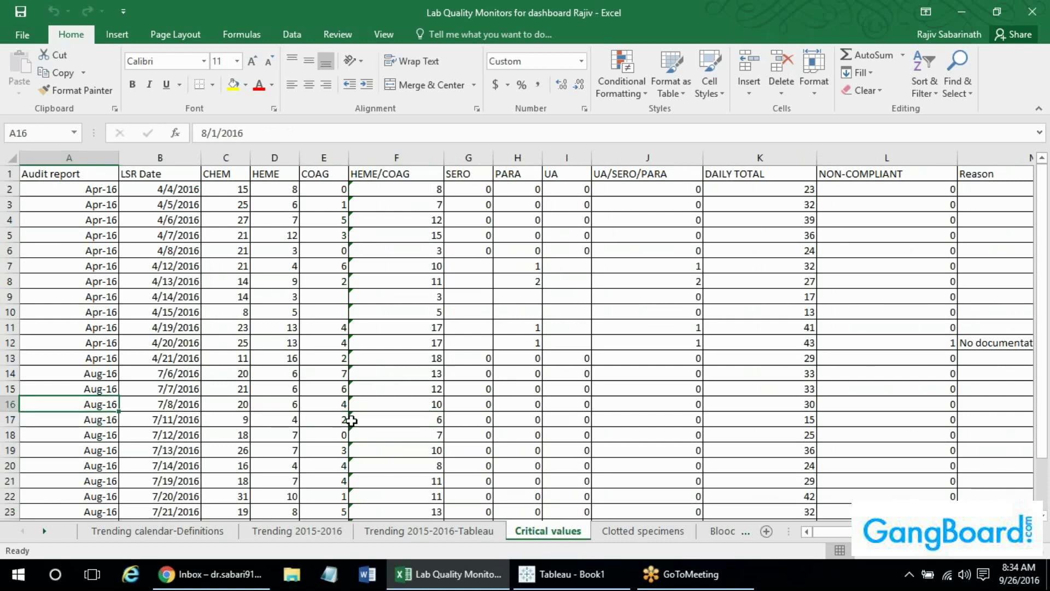
{"action": "key", "text": "Up"}
{"action": "key", "text": "Up"}
{"action": "key", "text": "ctrl+Home"}
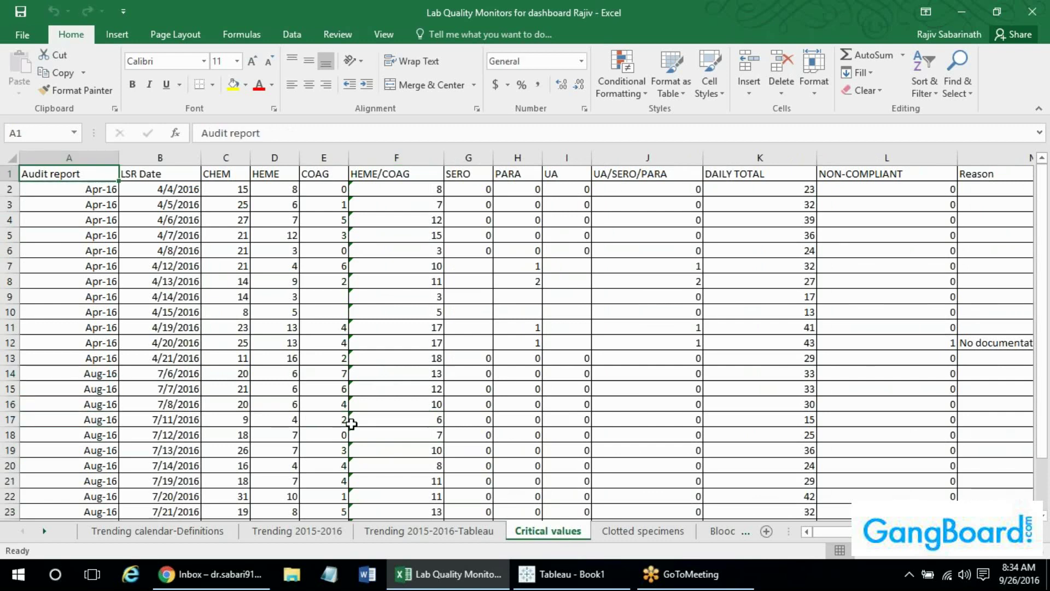
Look over the Blood culture contamination sheet and the Recollect log sheet, returning to Blood culture contamination.
{"action": "left_click", "coordinate": [44, 534]}
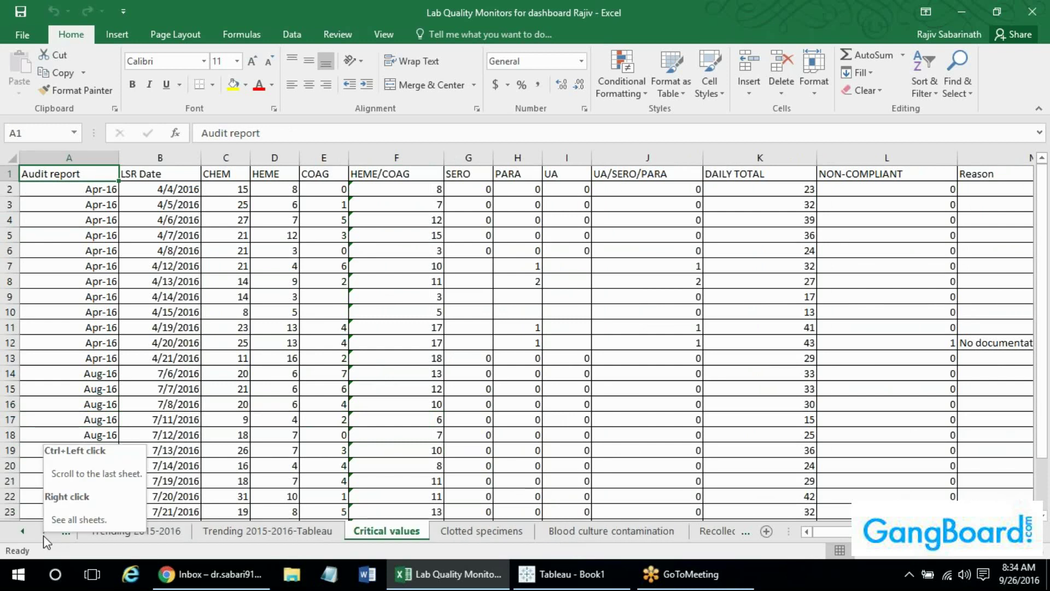
{"action": "left_click", "coordinate": [44, 534]}
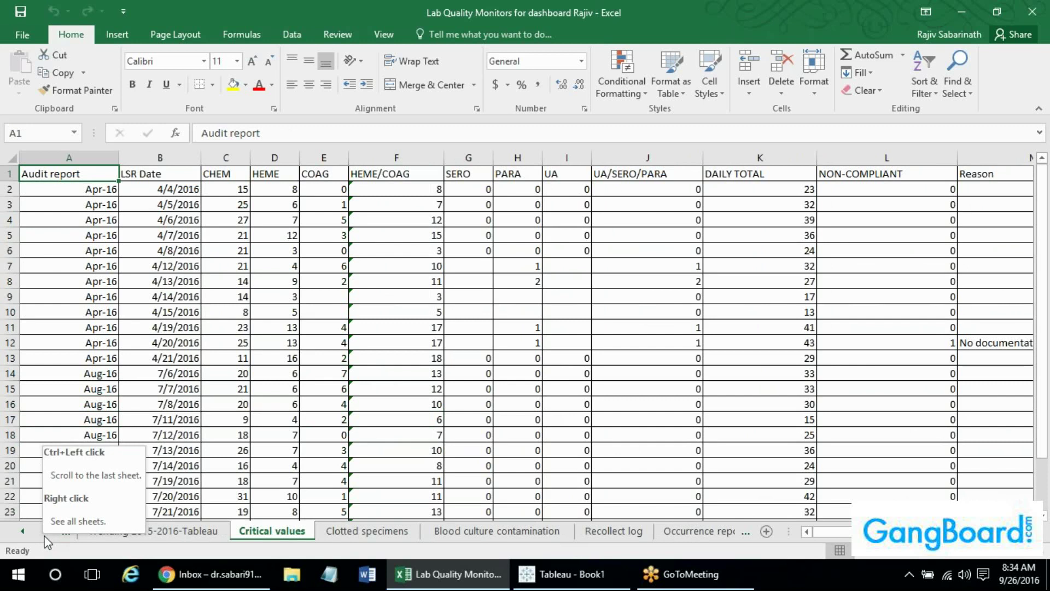
{"action": "left_click", "coordinate": [486, 531]}
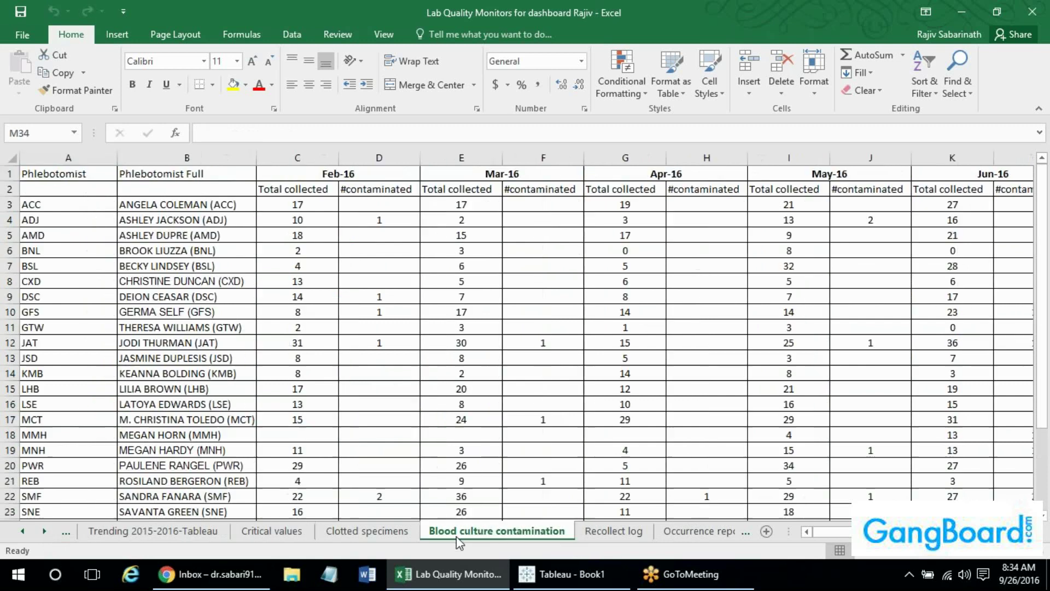
{"action": "left_click", "coordinate": [178, 220]}
{"action": "key", "text": "Right"}
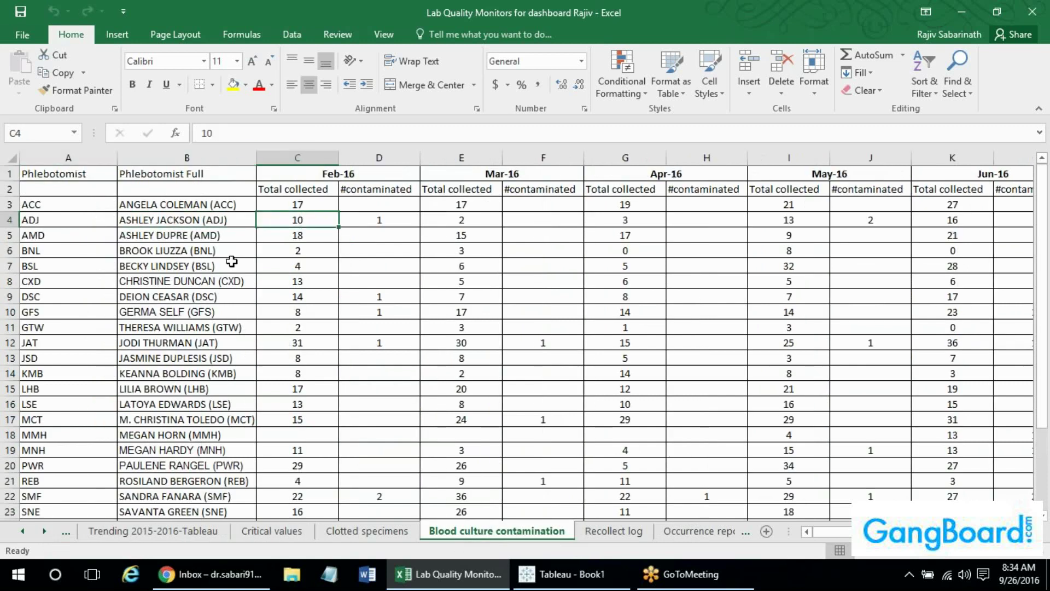
{"action": "left_click", "coordinate": [634, 534]}
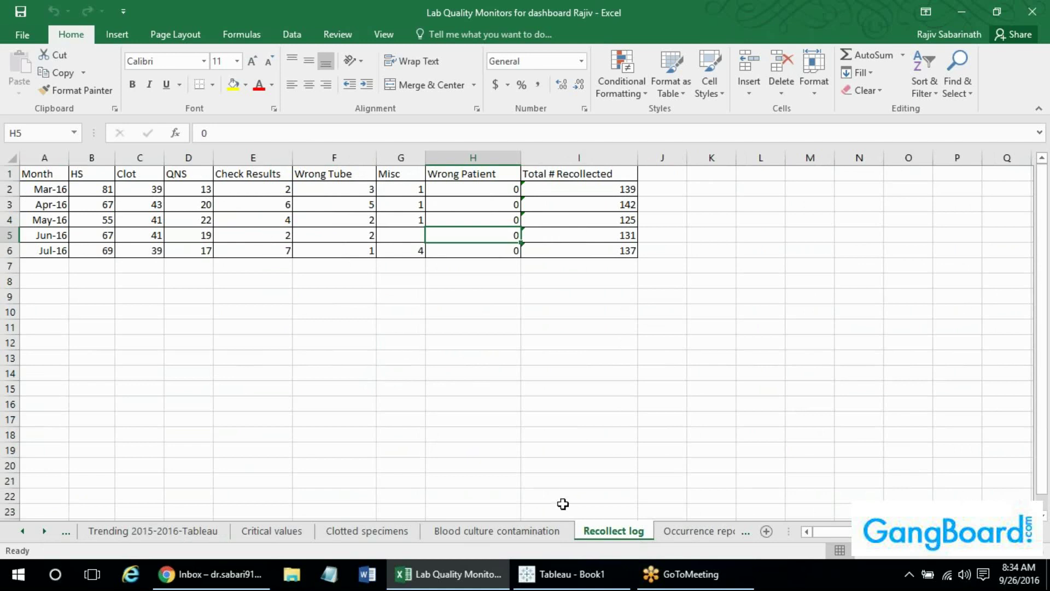
{"action": "left_click", "coordinate": [529, 531]}
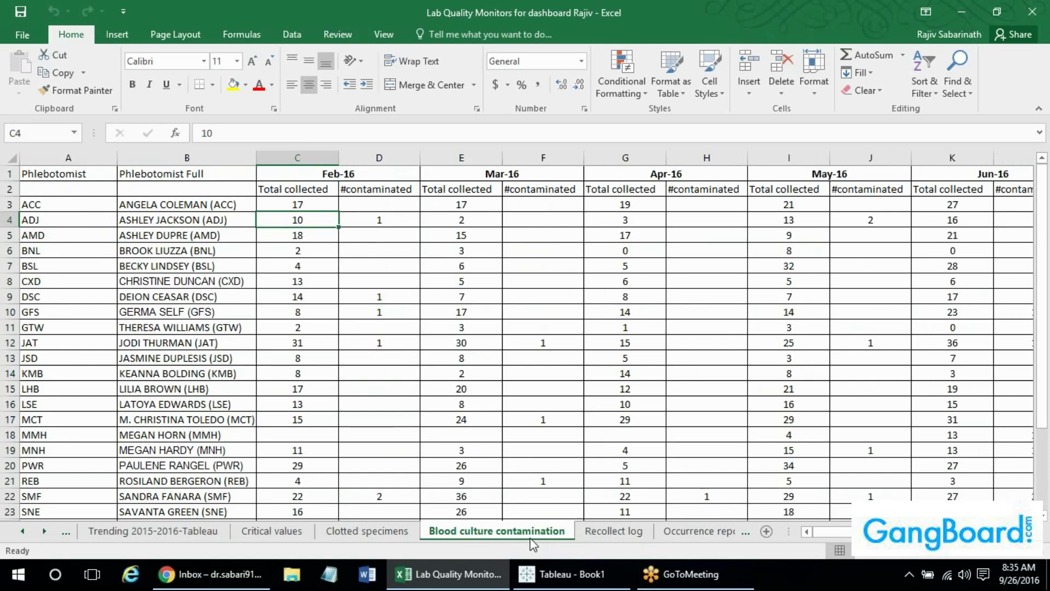
Open the Clotted specimens sheet and go up to the Feb-16 column header.
{"action": "left_click", "coordinate": [383, 531]}
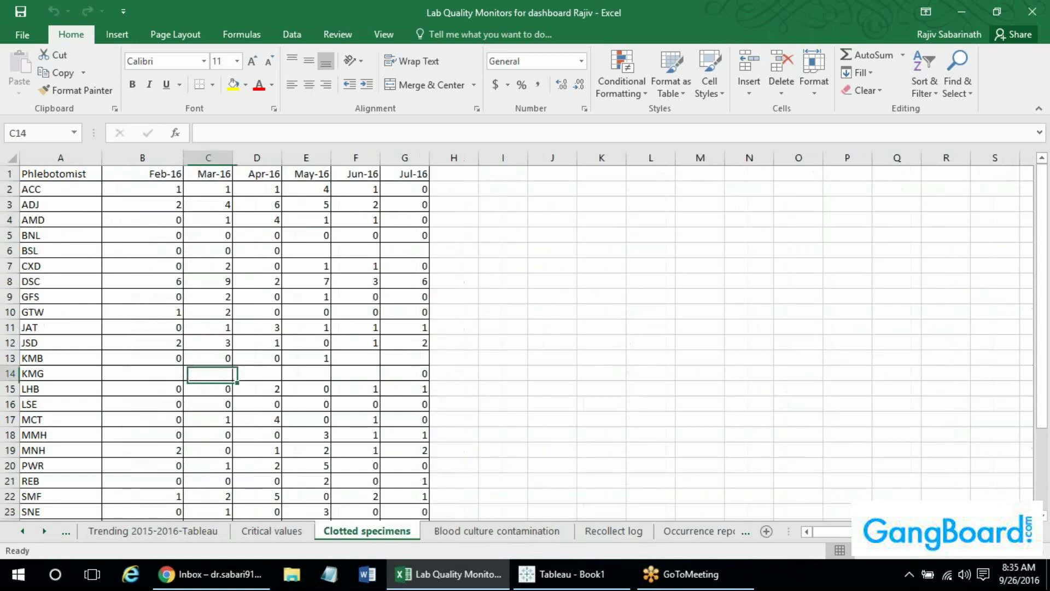
{"action": "key", "text": "Up"}
{"action": "key", "text": "Up"}
{"action": "key", "text": "Up"}
{"action": "key", "text": "Up"}
{"action": "key", "text": "Up"}
{"action": "key", "text": "Up"}
{"action": "key", "text": "Up"}
{"action": "key", "text": "Up"}
{"action": "key", "text": "Up"}
{"action": "key", "text": "Up"}
{"action": "key", "text": "Up"}
{"action": "key", "text": "Up"}
{"action": "key", "text": "Up"}
{"action": "key", "text": "Left"}
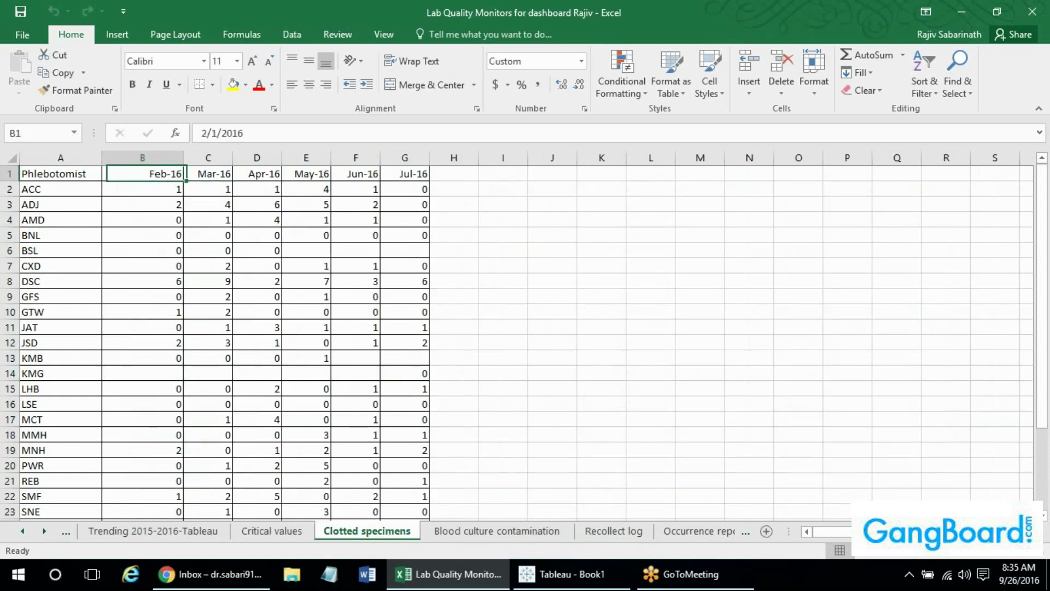
Examine the Phlebotomist column of the Clotted specimens sheet down past the total and audit report rows.
{"action": "key", "text": "Left"}
{"action": "key", "text": "Down"}
{"action": "key", "text": "Down"}
{"action": "key", "text": "Down"}
{"action": "key", "text": "Down"}
{"action": "key", "text": "Down"}
{"action": "key", "text": "Down"}
{"action": "key", "text": "Down"}
{"action": "key", "text": "Down"}
{"action": "key", "text": "Down"}
{"action": "key", "text": "Down"}
{"action": "key", "text": "Down"}
{"action": "key", "text": "Down"}
{"action": "key", "text": "Down"}
{"action": "key", "text": "Down"}
{"action": "key", "text": "Down"}
{"action": "key", "text": "Down"}
{"action": "key", "text": "Down"}
{"action": "key", "text": "Down"}
{"action": "key", "text": "Down"}
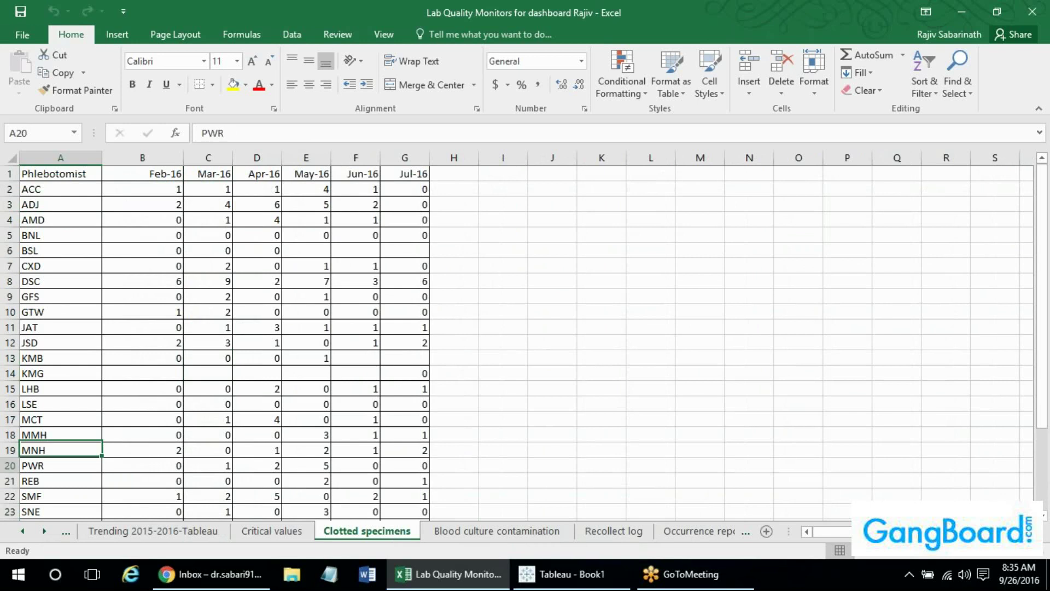
{"action": "key", "text": "Down"}
{"action": "key", "text": "Down"}
{"action": "key", "text": "Down"}
{"action": "key", "text": "Down"}
{"action": "key", "text": "Down"}
{"action": "key", "text": "Down"}
{"action": "key", "text": "Down"}
{"action": "key", "text": "Down"}
{"action": "key", "text": "Down"}
{"action": "key", "text": "Down"}
{"action": "key", "text": "Down"}
{"action": "key", "text": "Down"}
{"action": "key", "text": "Down"}
{"action": "key", "text": "Down"}
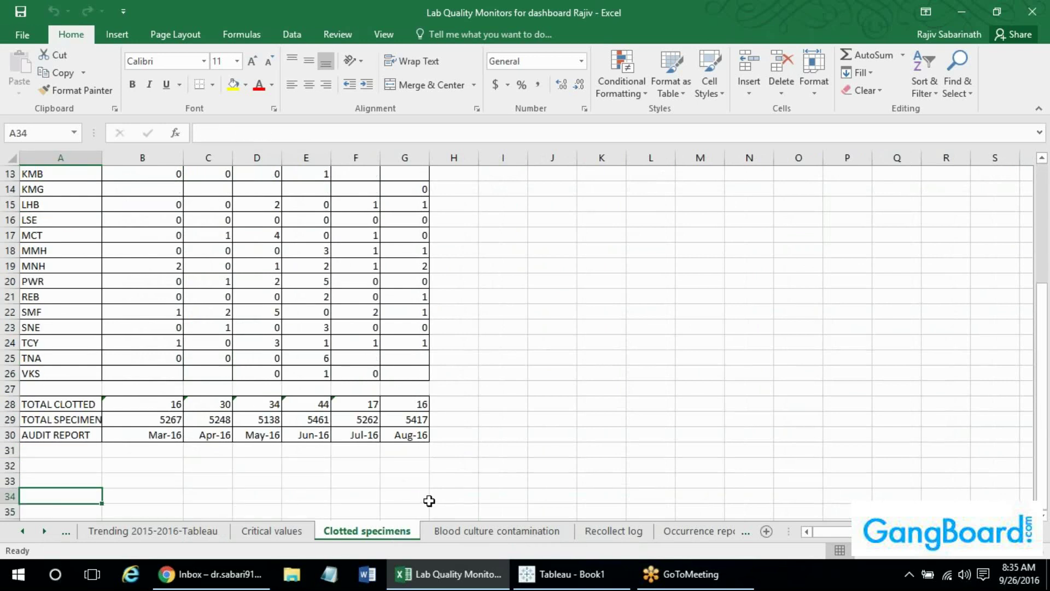
Return to the Blood culture contamination sheet and examine the phlebotomist codes in column A downward from the first entries.
{"action": "left_click", "coordinate": [448, 530]}
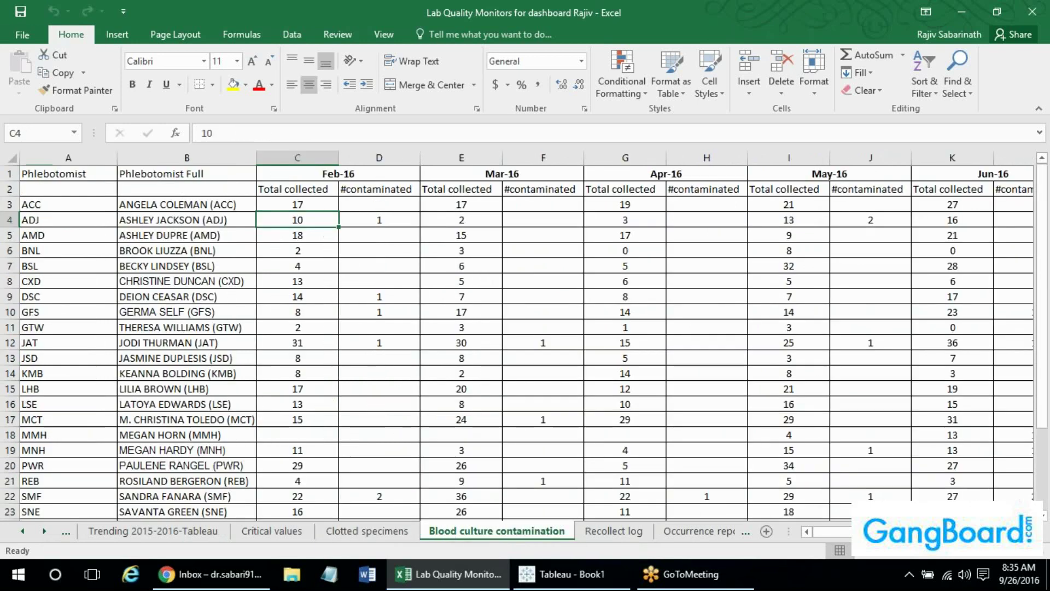
{"action": "left_click", "coordinate": [66, 199]}
{"action": "key", "text": "Down"}
{"action": "key", "text": "Down"}
{"action": "key", "text": "Down"}
{"action": "key", "text": "Down"}
{"action": "key", "text": "Down"}
{"action": "key", "text": "Down"}
{"action": "key", "text": "Down"}
{"action": "key", "text": "Down"}
{"action": "key", "text": "Down"}
{"action": "key", "text": "Down"}
{"action": "key", "text": "Down"}
{"action": "key", "text": "Down"}
{"action": "key", "text": "Down"}
{"action": "key", "text": "Down"}
{"action": "key", "text": "Down"}
{"action": "key", "text": "Down"}
{"action": "key", "text": "Down"}
{"action": "key", "text": "Down"}
{"action": "key", "text": "Down"}
{"action": "key", "text": "Down"}
{"action": "key", "text": "Down"}
{"action": "key", "text": "Down"}
{"action": "key", "text": "Down"}
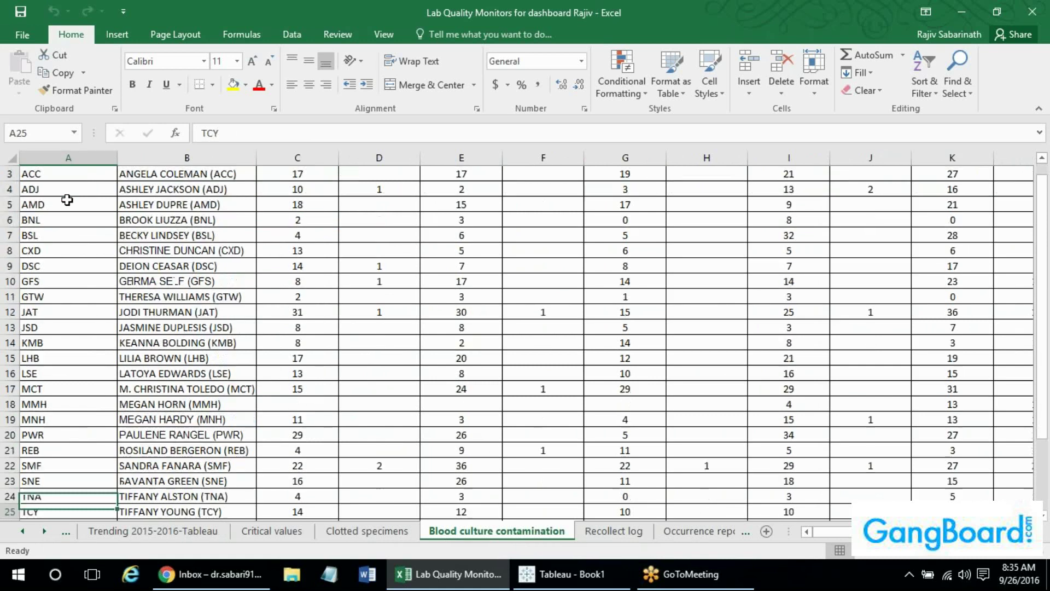
Review the Blood culture contamination totals below the list and return up the Phlebotomist column to the BSL row.
{"action": "key", "text": "Up"}
{"action": "key", "text": "Up"}
{"action": "key", "text": "Up"}
{"action": "key", "text": "Up"}
{"action": "key", "text": "Up"}
{"action": "key", "text": "Up"}
{"action": "key", "text": "Up"}
{"action": "key", "text": "Up"}
{"action": "key", "text": "Up"}
{"action": "key", "text": "Up"}
{"action": "key", "text": "Up"}
{"action": "key", "text": "Up"}
{"action": "key", "text": "Up"}
{"action": "key", "text": "Up"}
{"action": "key", "text": "Up"}
{"action": "key", "text": "Up"}
{"action": "key", "text": "Up"}
{"action": "key", "text": "Up"}
{"action": "key", "text": "Up"}
{"action": "key", "text": "Up"}
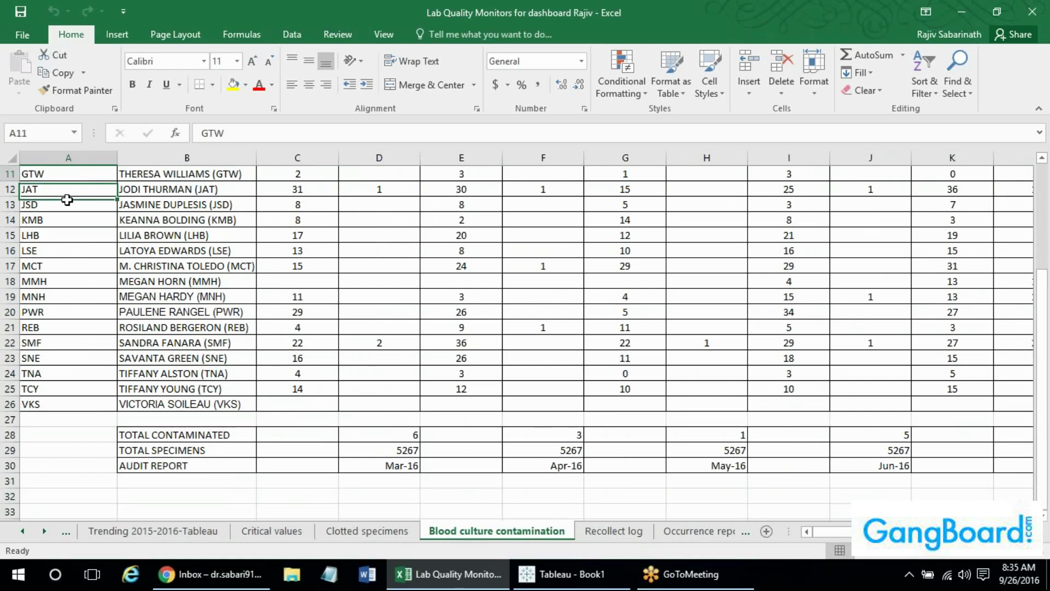
{"action": "key", "text": "Down"}
{"action": "key", "text": "Down"}
{"action": "key", "text": "Down"}
{"action": "key", "text": "Down"}
{"action": "key", "text": "Down"}
{"action": "key", "text": "Down"}
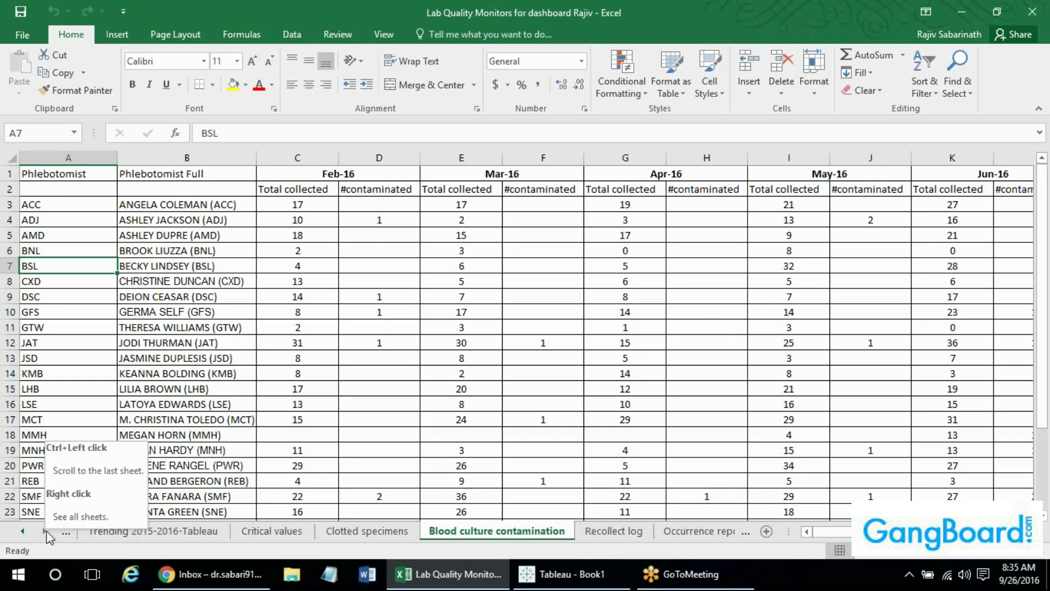
Open the Trending 2015-2016-Tableau sheet and look across row 16 from Strategic Initiative to the Month/Year column.
{"action": "left_click", "coordinate": [121, 535]}
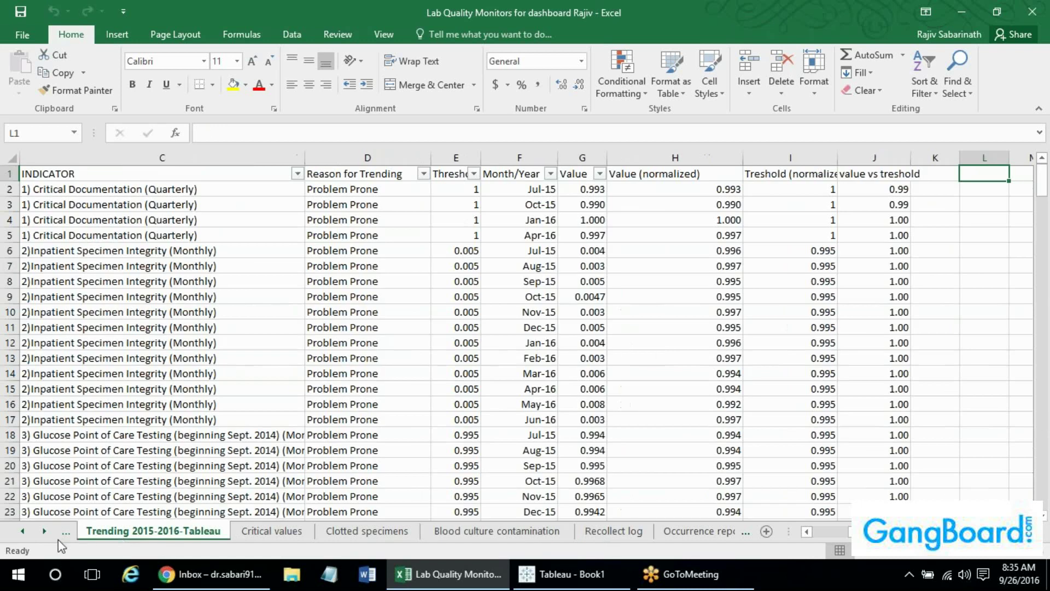
{"action": "left_click", "coordinate": [118, 404]}
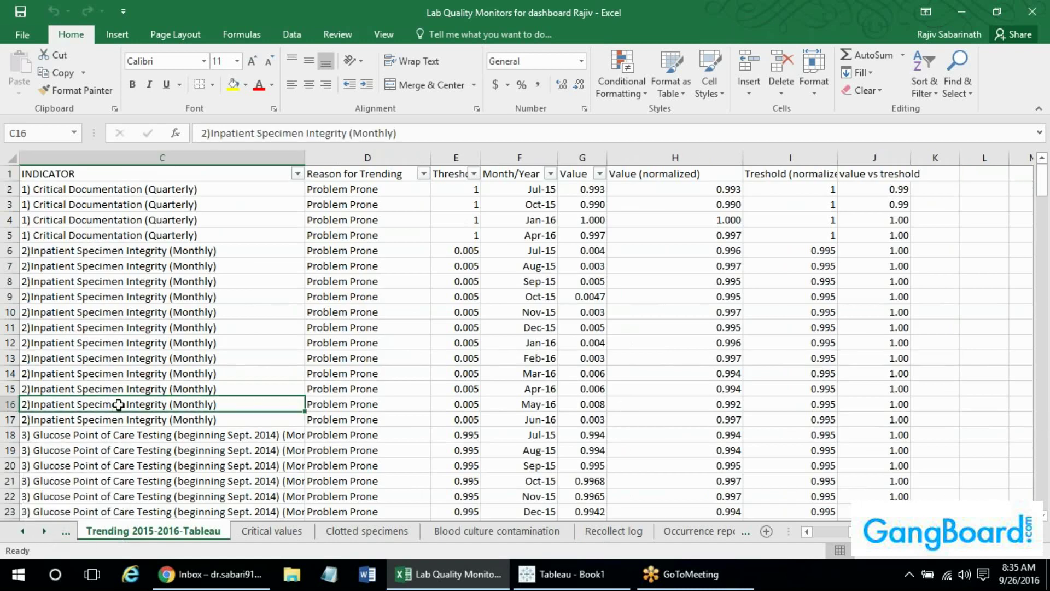
{"action": "key", "text": "Left"}
{"action": "key", "text": "Left"}
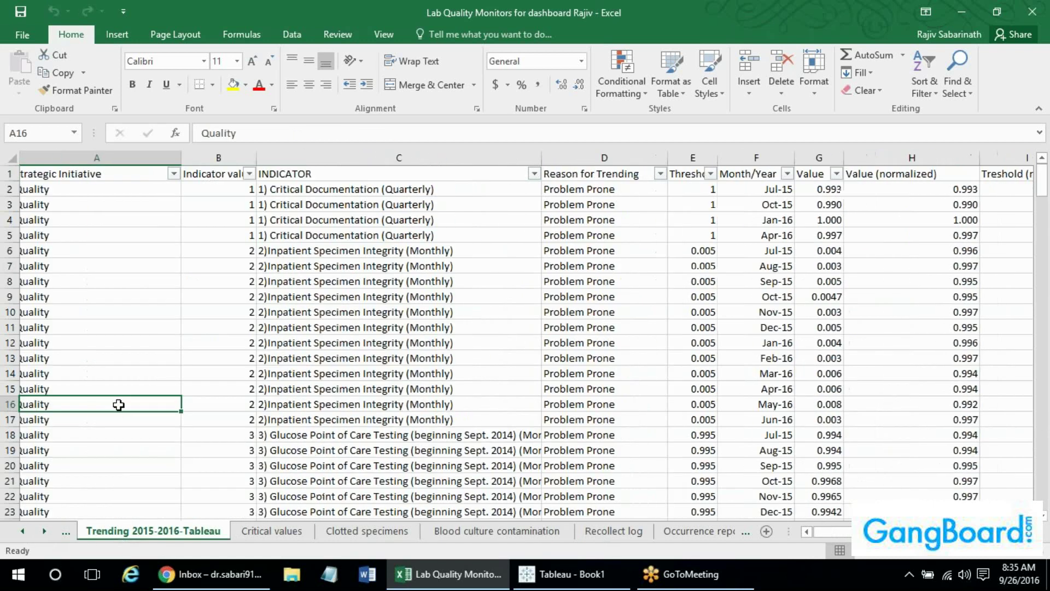
{"action": "key", "text": "Right"}
{"action": "key", "text": "Right"}
{"action": "key", "text": "Right"}
{"action": "key", "text": "Right"}
{"action": "key", "text": "Right"}
Examine the indicator rows of the Tableau-formatted sheet along the Month/Year column, down past the last entry.
{"action": "key", "text": "Down"}
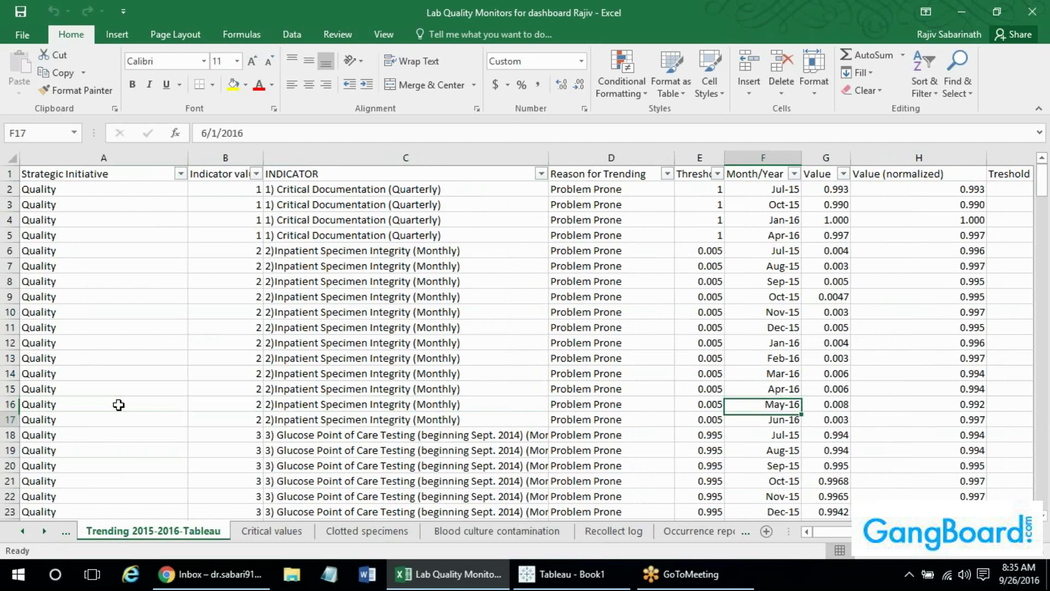
{"action": "key", "text": "Down"}
{"action": "key", "text": "Down"}
{"action": "key", "text": "Down"}
{"action": "key", "text": "Down"}
{"action": "key", "text": "Down"}
{"action": "key", "text": "Down"}
{"action": "key", "text": "Down"}
{"action": "key", "text": "Down"}
{"action": "key", "text": "Down"}
{"action": "key", "text": "Down"}
{"action": "key", "text": "Down"}
{"action": "key", "text": "Down"}
{"action": "key", "text": "Down"}
{"action": "key", "text": "Down"}
{"action": "key", "text": "Down"}
{"action": "key", "text": "Down"}
{"action": "key", "text": "Down"}
{"action": "key", "text": "Down"}
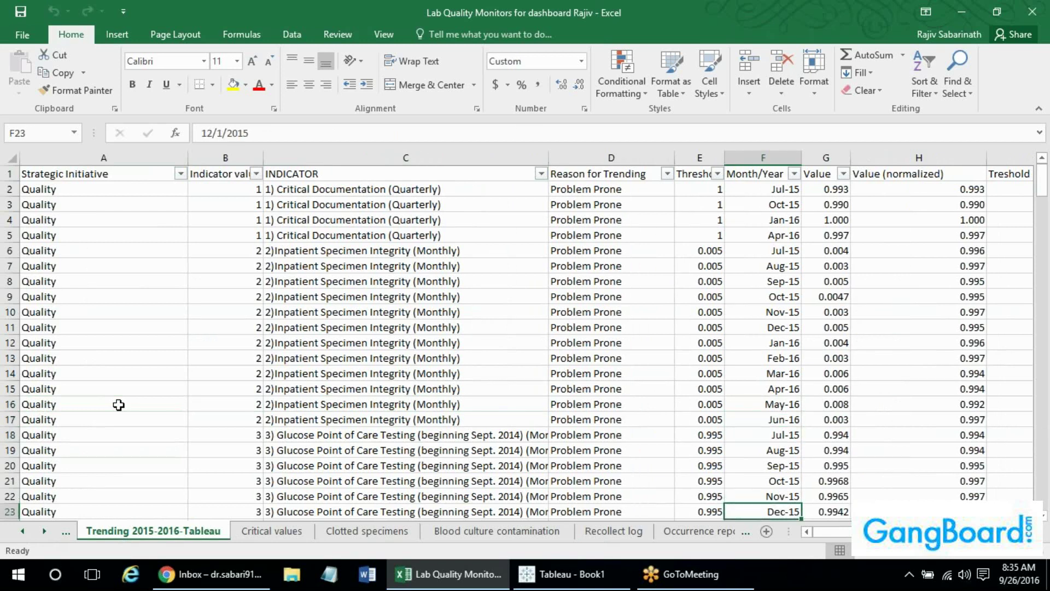
{"action": "key", "text": "Down"}
{"action": "key", "text": "Down"}
{"action": "key", "text": "Down"}
{"action": "key", "text": "Down"}
{"action": "key", "text": "Down"}
{"action": "key", "text": "Down"}
{"action": "key", "text": "Down"}
{"action": "key", "text": "Down"}
{"action": "key", "text": "Down"}
{"action": "key", "text": "Down"}
{"action": "key", "text": "Down"}
{"action": "key", "text": "Down"}
{"action": "key", "text": "Down"}
{"action": "key", "text": "Down"}
{"action": "key", "text": "Down"}
{"action": "key", "text": "Down"}
{"action": "key", "text": "Down"}
{"action": "key", "text": "Down"}
{"action": "key", "text": "Down"}
{"action": "key", "text": "Down"}
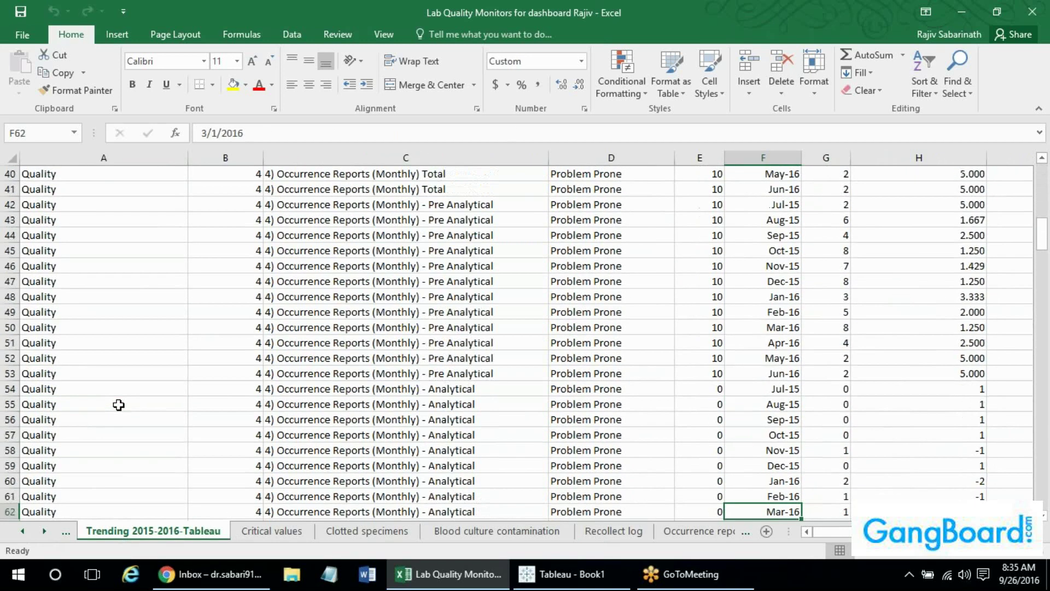
{"action": "key", "text": "Down"}
{"action": "key", "text": "Down"}
{"action": "key", "text": "Down"}
{"action": "key", "text": "Down"}
{"action": "key", "text": "Down"}
{"action": "key", "text": "Down"}
{"action": "key", "text": "Down"}
{"action": "key", "text": "Down"}
{"action": "key", "text": "Down"}
{"action": "key", "text": "Down"}
{"action": "key", "text": "Down"}
{"action": "key", "text": "Down"}
{"action": "key", "text": "Down"}
{"action": "key", "text": "Down"}
{"action": "key", "text": "Down"}
{"action": "key", "text": "Down"}
{"action": "key", "text": "Down"}
{"action": "key", "text": "Down"}
{"action": "key", "text": "Down"}
{"action": "key", "text": "Down"}
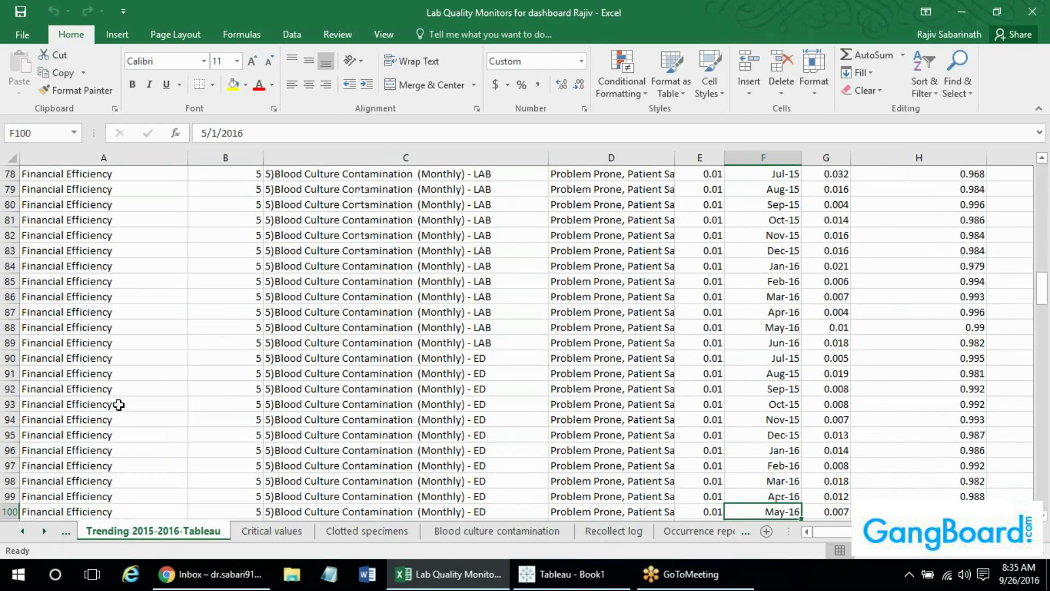
{"action": "key", "text": "Down"}
{"action": "key", "text": "Down"}
{"action": "key", "text": "Down"}
{"action": "key", "text": "Down"}
{"action": "key", "text": "Down"}
{"action": "key", "text": "Down"}
{"action": "key", "text": "Down"}
{"action": "key", "text": "Down"}
{"action": "key", "text": "Down"}
{"action": "key", "text": "Down"}
{"action": "key", "text": "Down"}
{"action": "key", "text": "Down"}
{"action": "key", "text": "Down"}
{"action": "key", "text": "Down"}
{"action": "key", "text": "Down"}
{"action": "key", "text": "Down"}
{"action": "key", "text": "Down"}
{"action": "key", "text": "Down"}
{"action": "key", "text": "Down"}
{"action": "key", "text": "Down"}
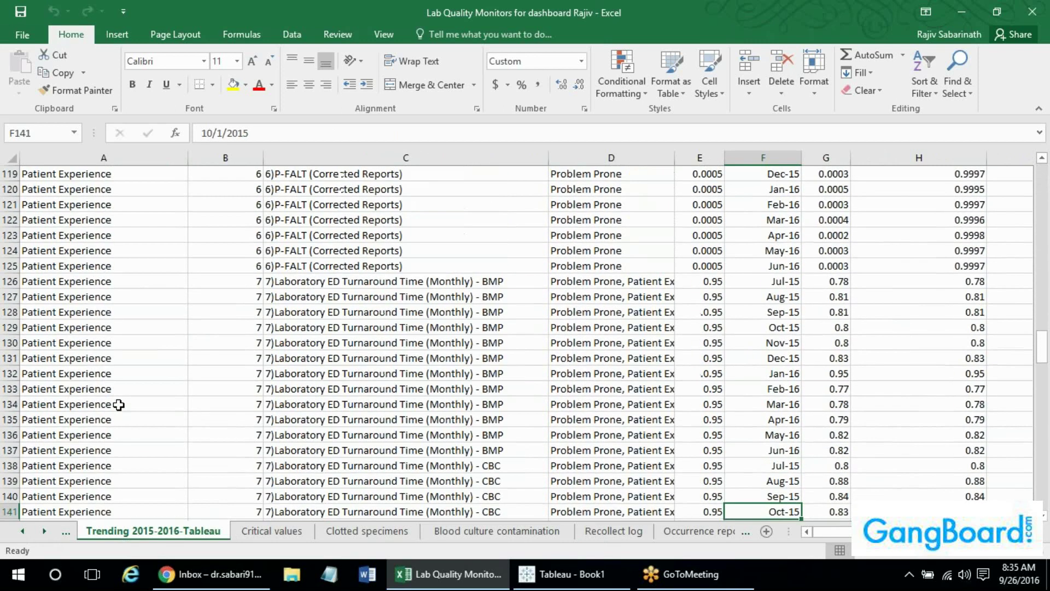
{"action": "key", "text": "Down"}
{"action": "key", "text": "Down"}
{"action": "key", "text": "Down"}
{"action": "key", "text": "Down"}
{"action": "key", "text": "Down"}
{"action": "key", "text": "Down"}
{"action": "key", "text": "Down"}
{"action": "key", "text": "Down"}
{"action": "key", "text": "Down"}
{"action": "key", "text": "Down"}
{"action": "key", "text": "Down"}
{"action": "key", "text": "Down"}
{"action": "key", "text": "Down"}
{"action": "key", "text": "Down"}
{"action": "key", "text": "Down"}
{"action": "key", "text": "Down"}
{"action": "key", "text": "Down"}
{"action": "key", "text": "Down"}
{"action": "key", "text": "Down"}
{"action": "key", "text": "Down"}
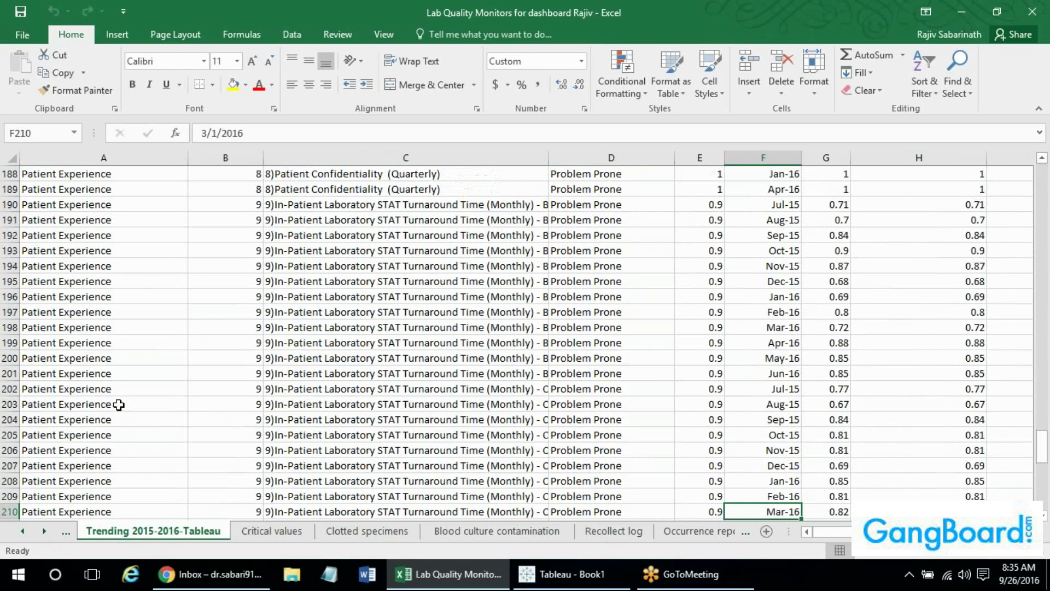
{"action": "key", "text": "Down"}
{"action": "key", "text": "Down"}
{"action": "key", "text": "Down"}
{"action": "key", "text": "Down"}
{"action": "key", "text": "Down"}
{"action": "key", "text": "Down"}
{"action": "key", "text": "Down"}
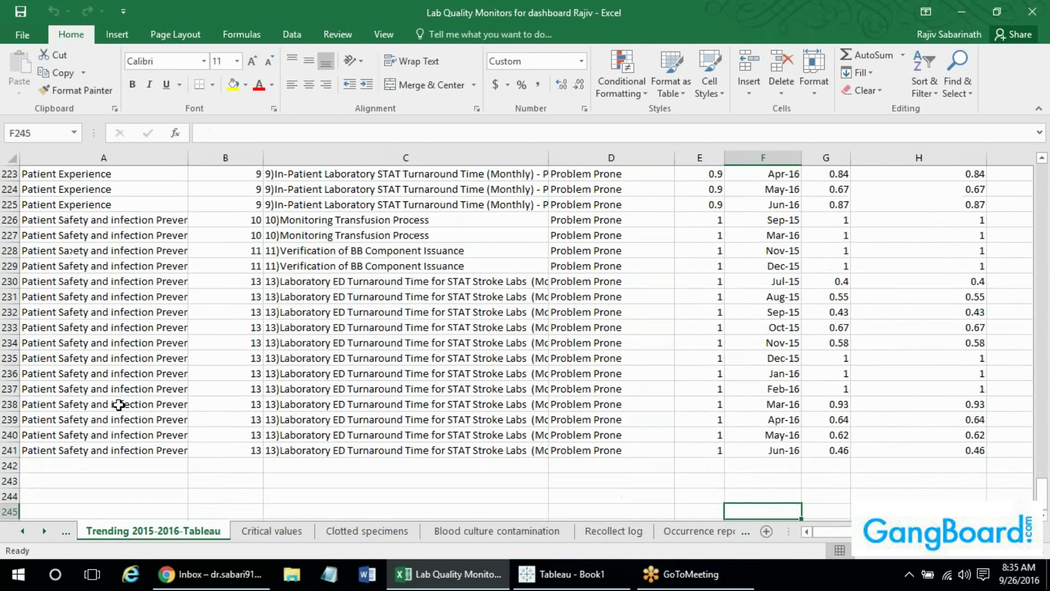
Open the original Trending 2015-2016 sheet and select the Blood Culture Contamination (Monthly) - LAB indicator.
{"action": "left_click", "coordinate": [23, 531]}
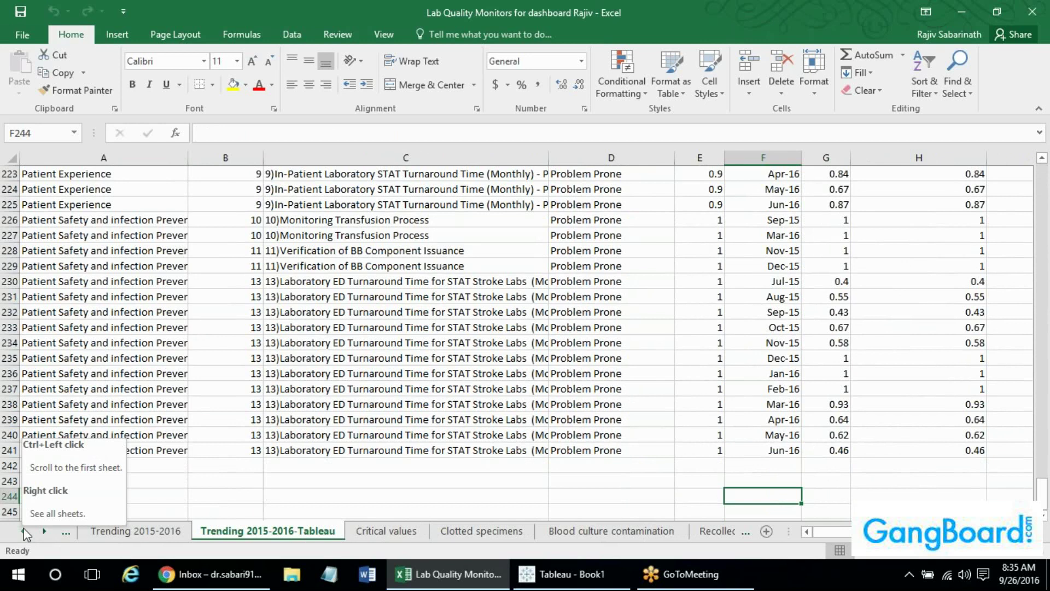
{"action": "left_click", "coordinate": [136, 531]}
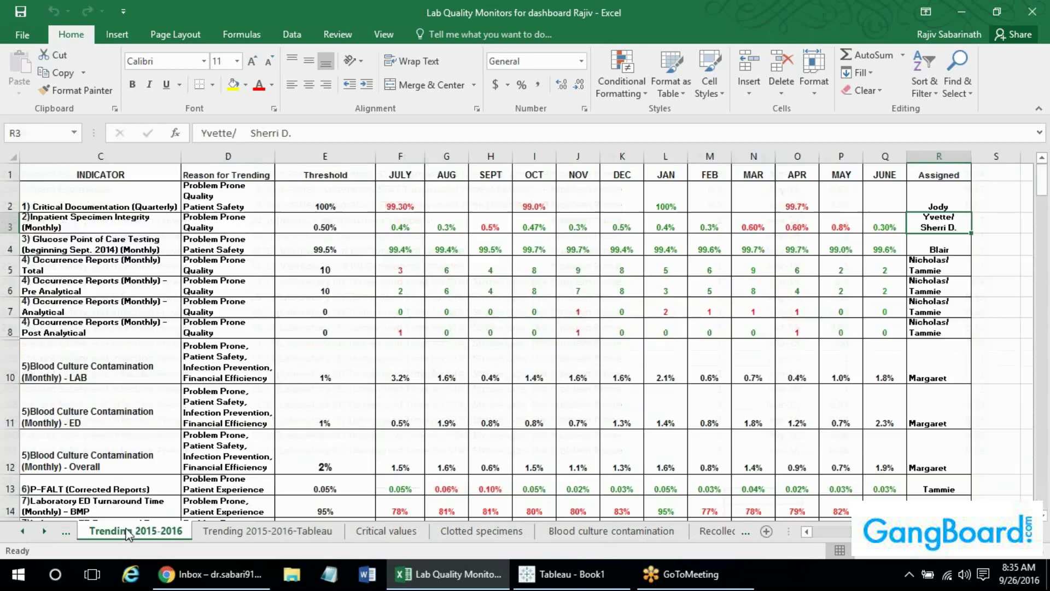
{"action": "left_click", "coordinate": [91, 362]}
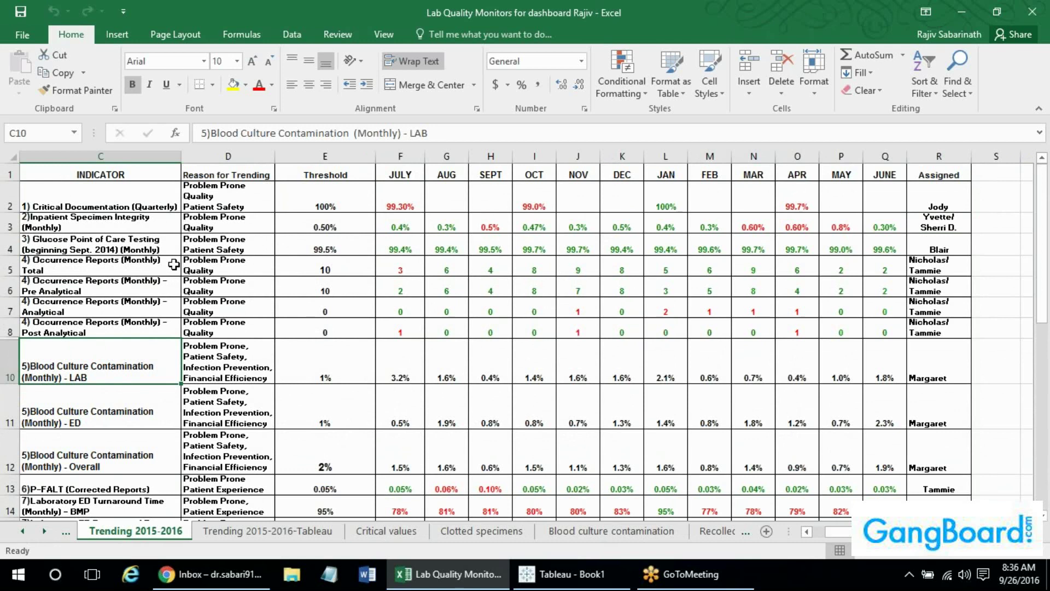
Return to the Trending 2015-2016-Tableau sheet and examine the Strategic Initiative column upward from the Patient Safety and infection Prevention rows.
{"action": "left_click", "coordinate": [257, 530]}
{"action": "left_click", "coordinate": [144, 376]}
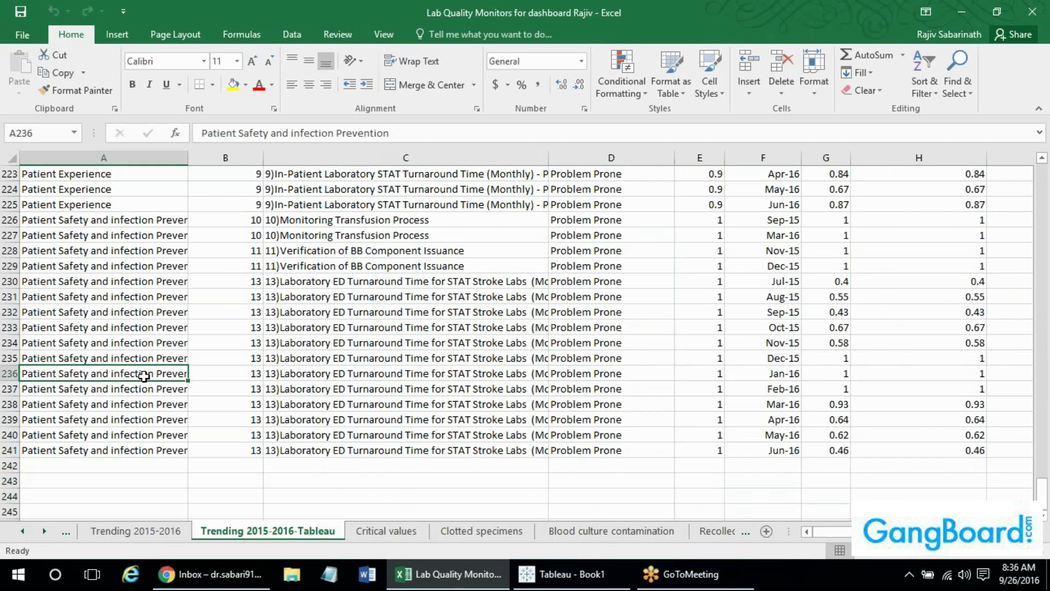
{"action": "key", "text": "Up"}
{"action": "key", "text": "Up"}
{"action": "key", "text": "Up"}
{"action": "key", "text": "Up"}
{"action": "key", "text": "Up"}
{"action": "key", "text": "Up"}
{"action": "key", "text": "Up"}
{"action": "key", "text": "Up"}
{"action": "key", "text": "Up"}
{"action": "key", "text": "Up"}
{"action": "key", "text": "Up"}
{"action": "key", "text": "Up"}
{"action": "key", "text": "Up"}
{"action": "key", "text": "Up"}
{"action": "key", "text": "Up"}
{"action": "key", "text": "Up"}
{"action": "key", "text": "Up"}
{"action": "key", "text": "Up"}
{"action": "key", "text": "Up"}
{"action": "key", "text": "Up"}
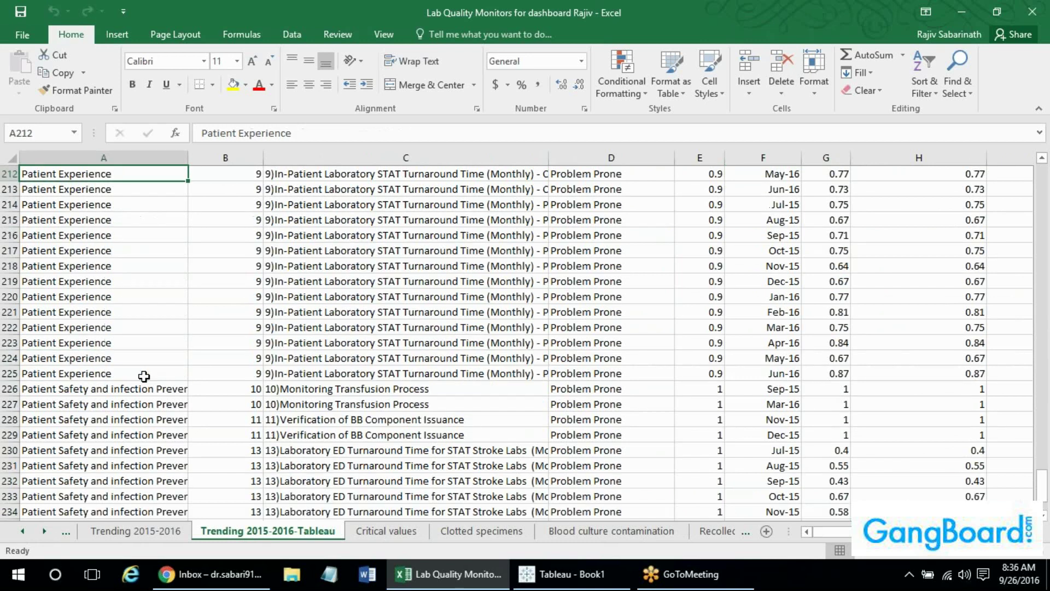
{"action": "key", "text": "Up"}
{"action": "key", "text": "Up"}
{"action": "key", "text": "Up"}
{"action": "key", "text": "Up"}
{"action": "key", "text": "Up"}
Switch back to the Trending 2015-2016 sheet and select the INDICATOR column header cell.
{"action": "left_click", "coordinate": [115, 531]}
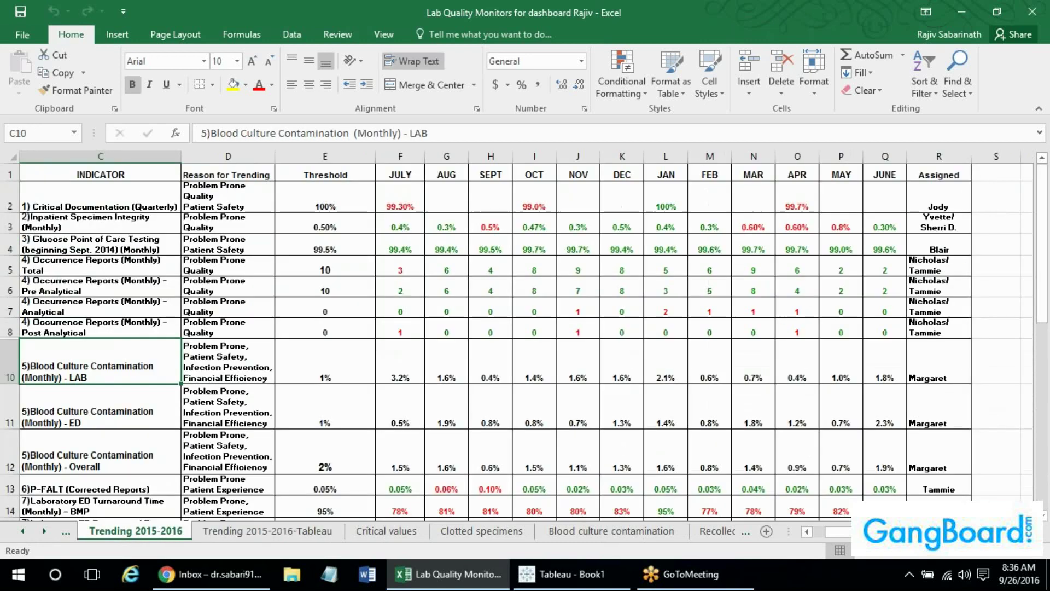
{"action": "left_click", "coordinate": [104, 173]}
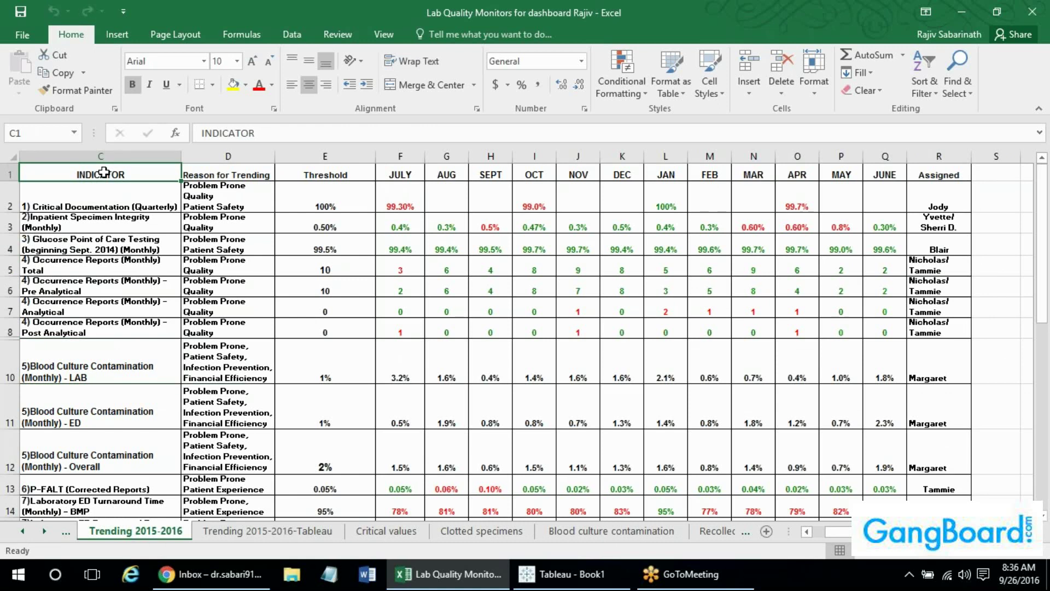
Examine the INDICATOR column down to the Patient Confidentiality row and reopen the Trending 2015-2016-Tableau sheet.
{"action": "key", "text": "Down"}
{"action": "key", "text": "Up"}
{"action": "key", "text": "Down"}
{"action": "key", "text": "Down"}
{"action": "key", "text": "Down"}
{"action": "key", "text": "Down"}
{"action": "key", "text": "Down"}
{"action": "key", "text": "Down"}
{"action": "key", "text": "Down"}
{"action": "key", "text": "Down"}
{"action": "key", "text": "Down"}
{"action": "key", "text": "Down"}
{"action": "key", "text": "Down"}
{"action": "key", "text": "Down"}
{"action": "key", "text": "Down"}
{"action": "key", "text": "Down"}
{"action": "key", "text": "Down"}
{"action": "key", "text": "Down"}
{"action": "key", "text": "Down"}
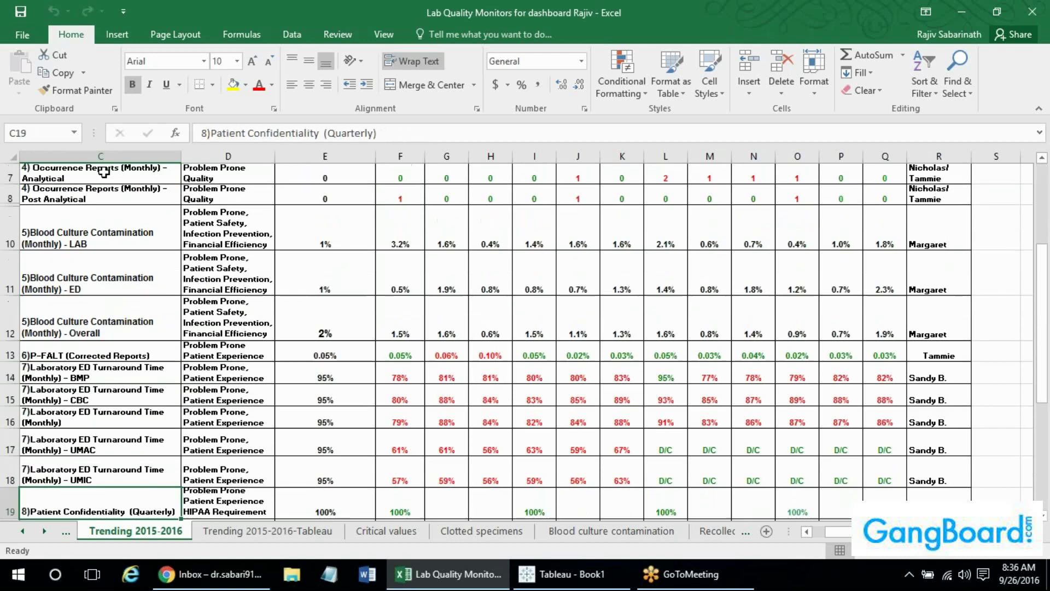
{"action": "left_click", "coordinate": [268, 531]}
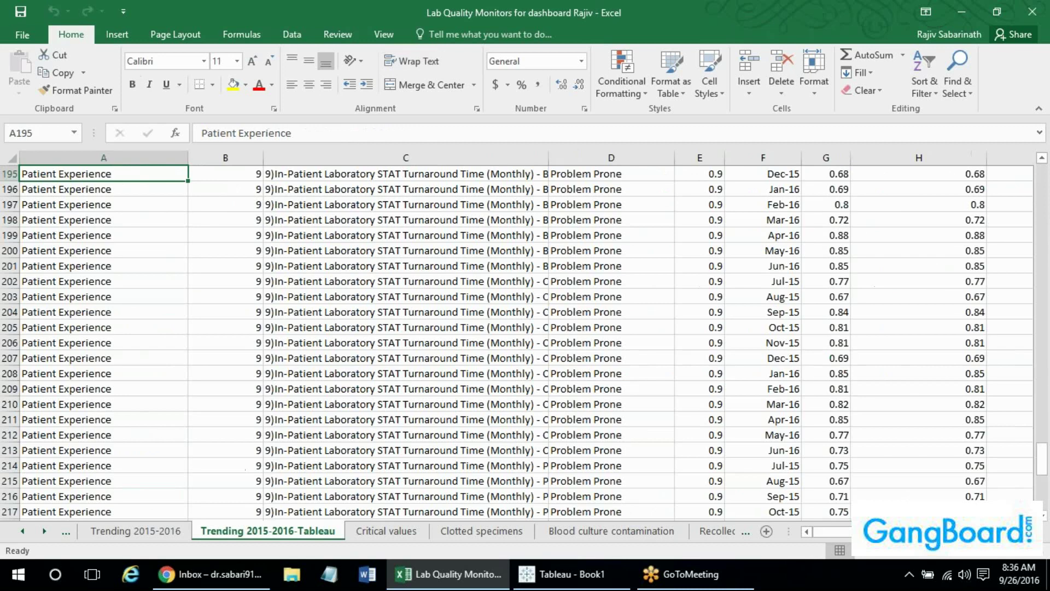
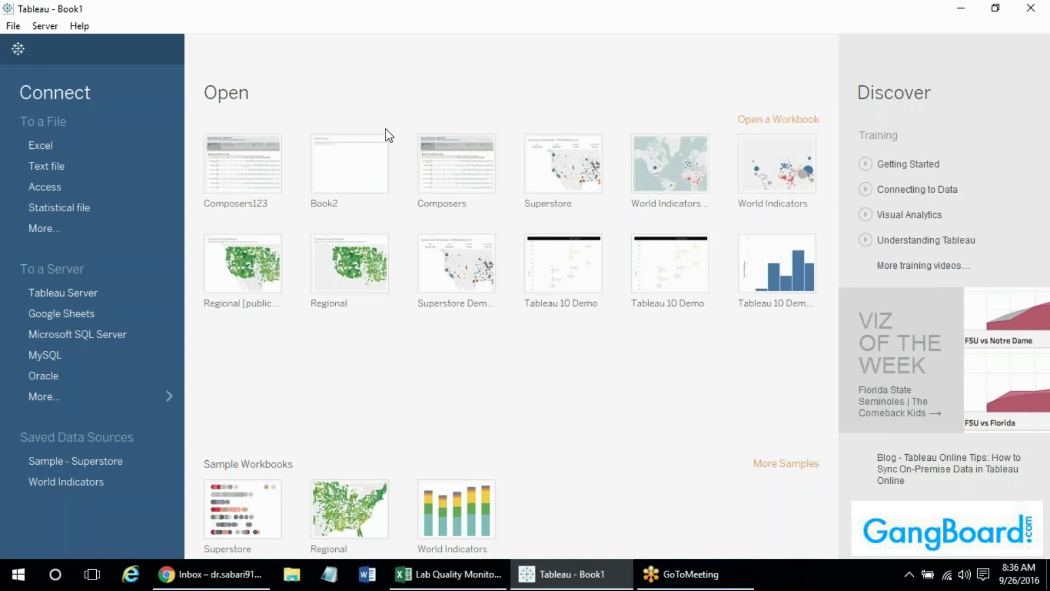
Switch to Tableau and display the full list of available server connections from the start page.
{"action": "mouse_move", "coordinate": [578, 164]}
{"action": "mouse_move", "coordinate": [220, 244]}
{"action": "mouse_move", "coordinate": [673, 171]}
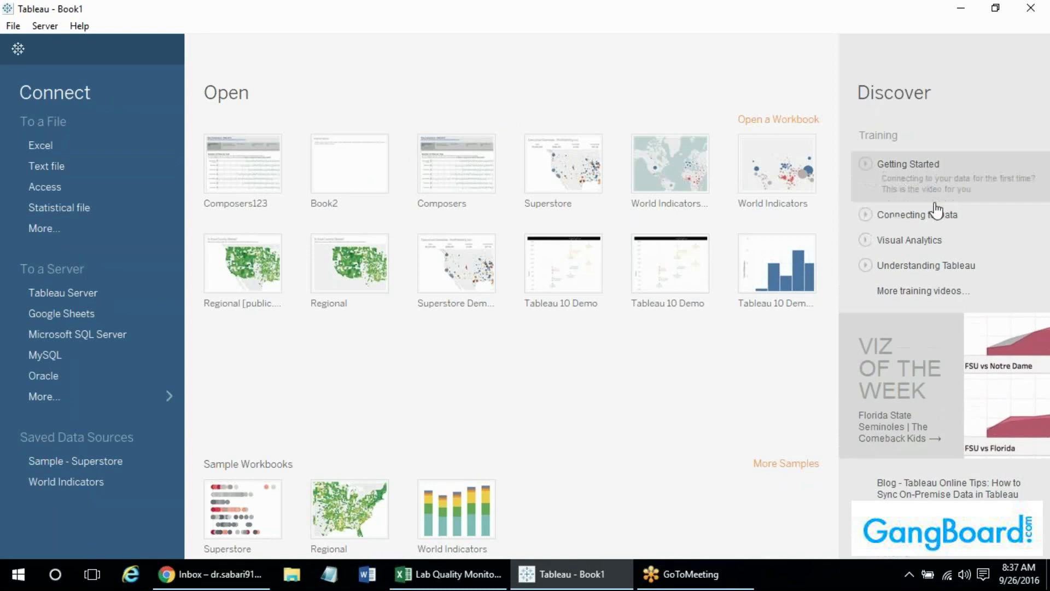
{"action": "mouse_move", "coordinate": [936, 230]}
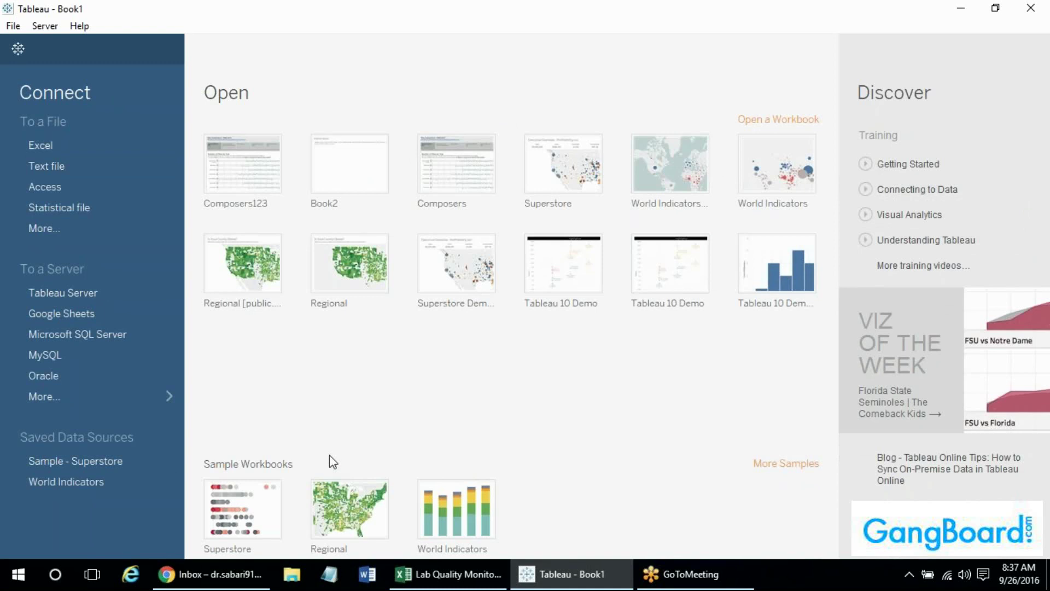
{"action": "left_click", "coordinate": [81, 397]}
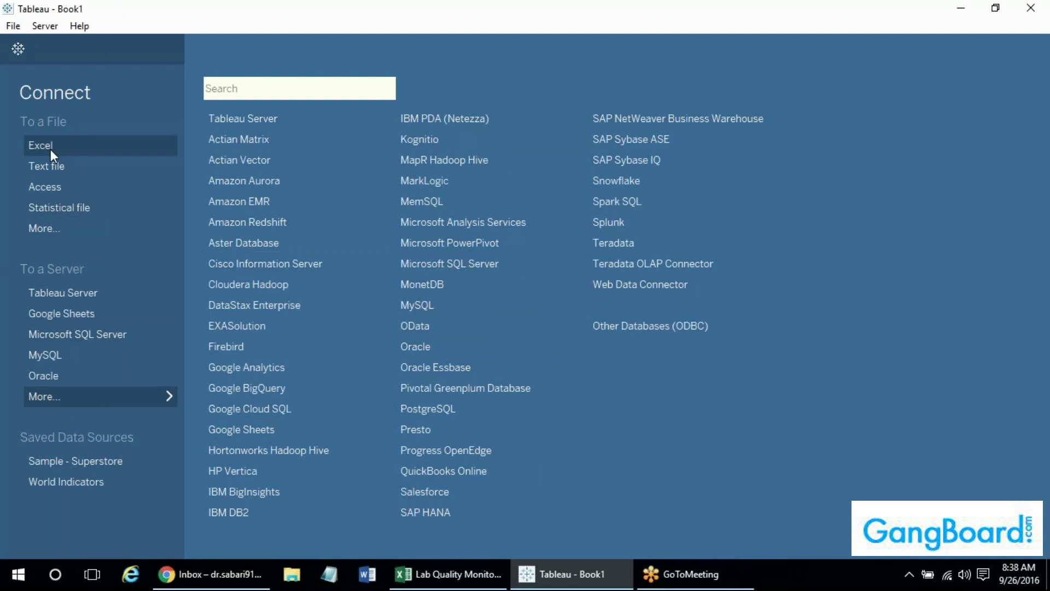
Connect to the Lab Quality Monitors Excel workbook stored on the Desktop.
{"action": "left_click", "coordinate": [169, 145]}
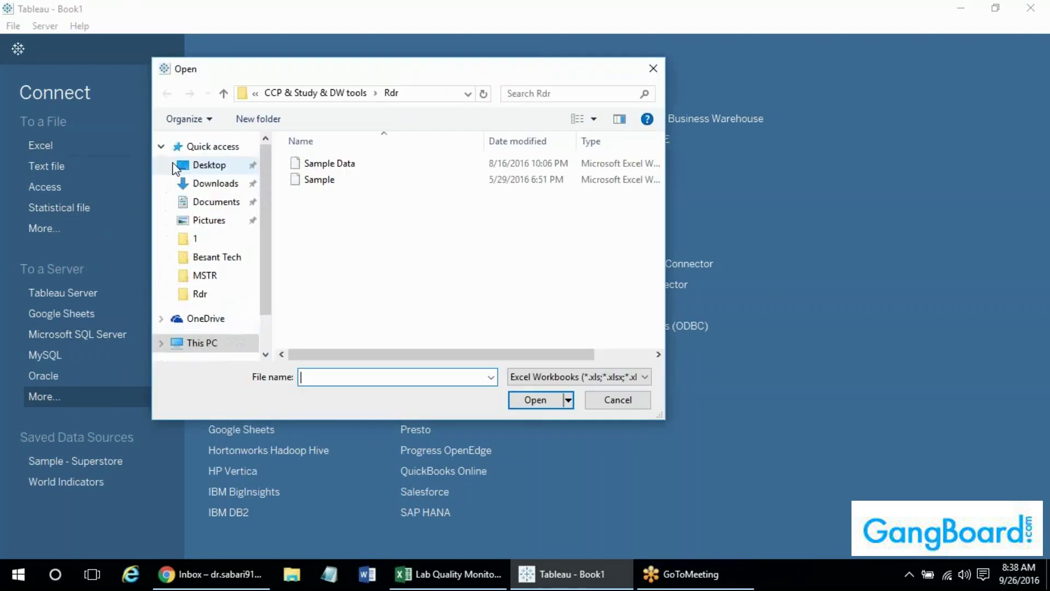
{"action": "left_click_drag", "start_coordinate": [266, 246], "coordinate": [261, 160]}
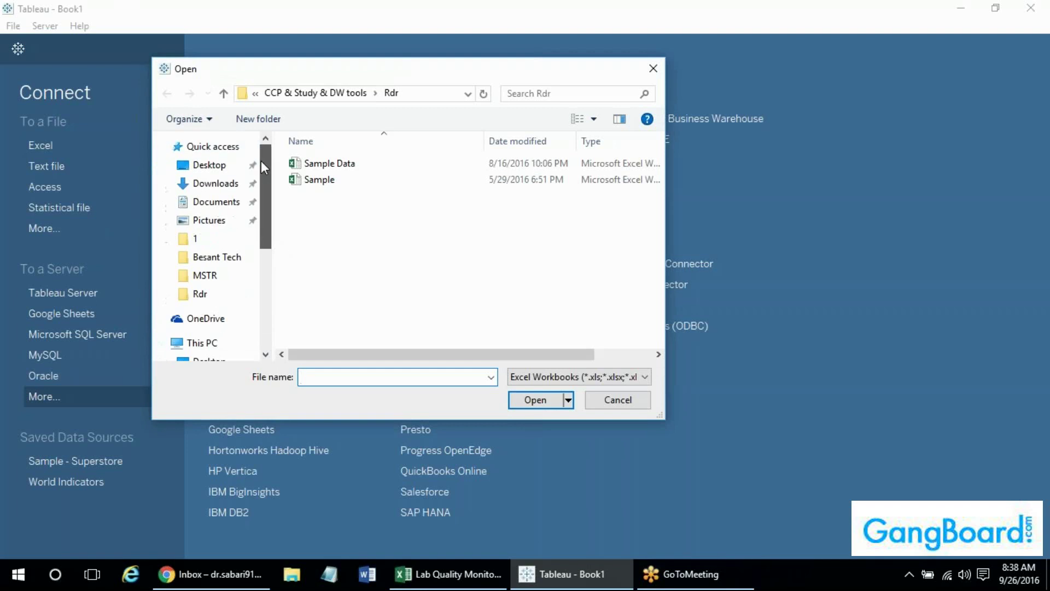
{"action": "left_click", "coordinate": [224, 166]}
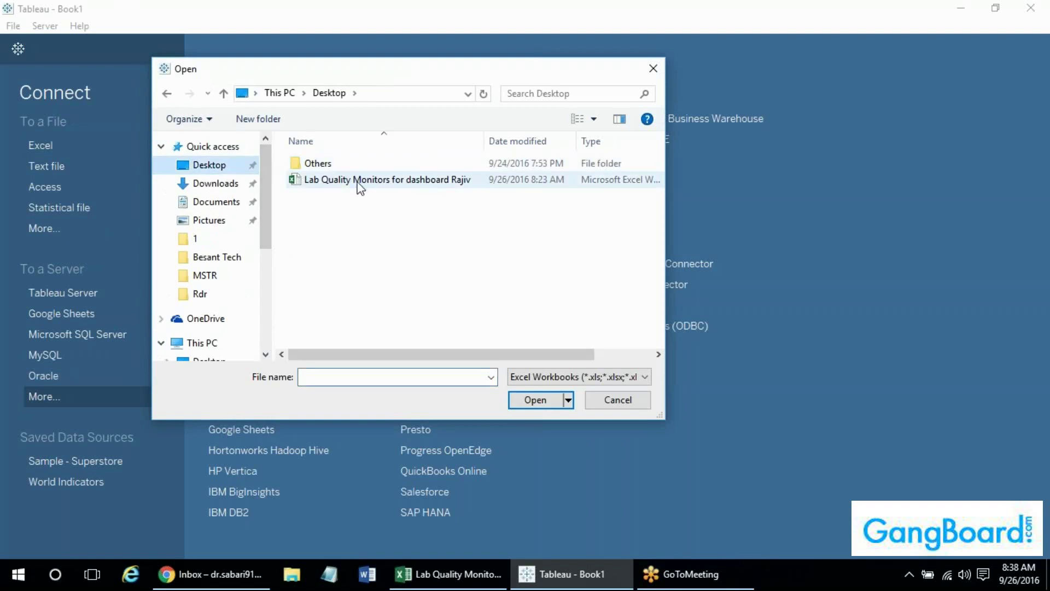
{"action": "double_click", "coordinate": [357, 181]}
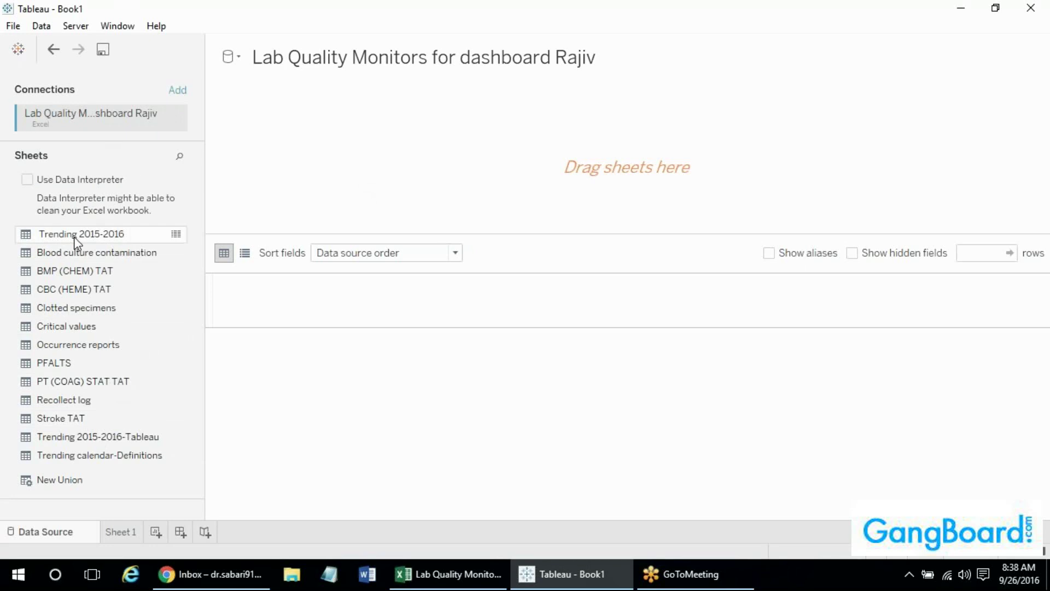
Add the Trending 2015-2016 sheet to the data source and look through its rows and month columns.
{"action": "left_click_drag", "start_coordinate": [76, 240], "coordinate": [359, 175]}
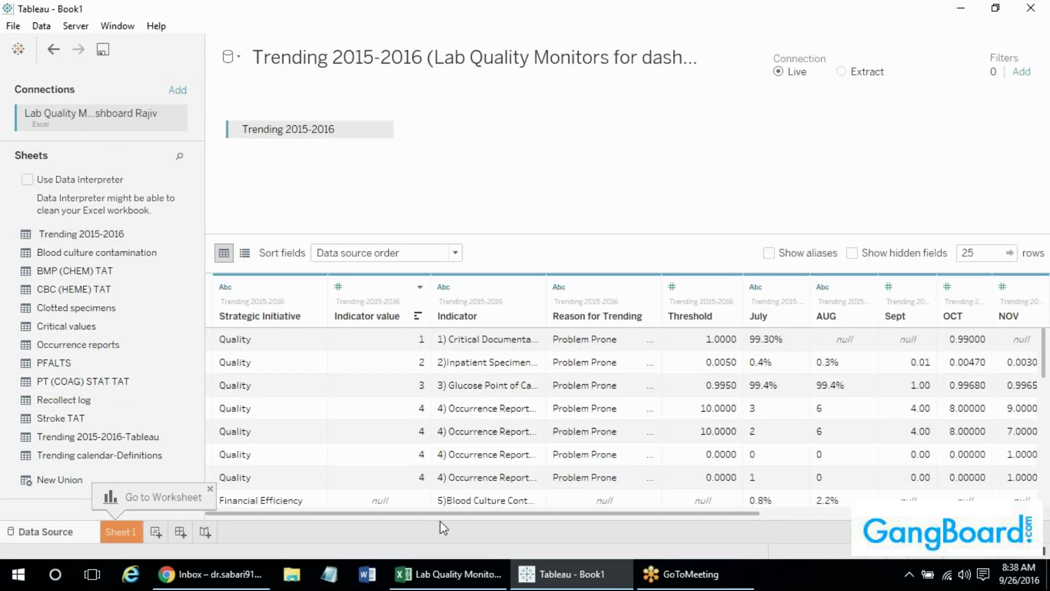
{"action": "left_click_drag", "start_coordinate": [422, 513], "coordinate": [409, 539]}
{"action": "left_click_drag", "start_coordinate": [1045, 353], "coordinate": [1045, 481]}
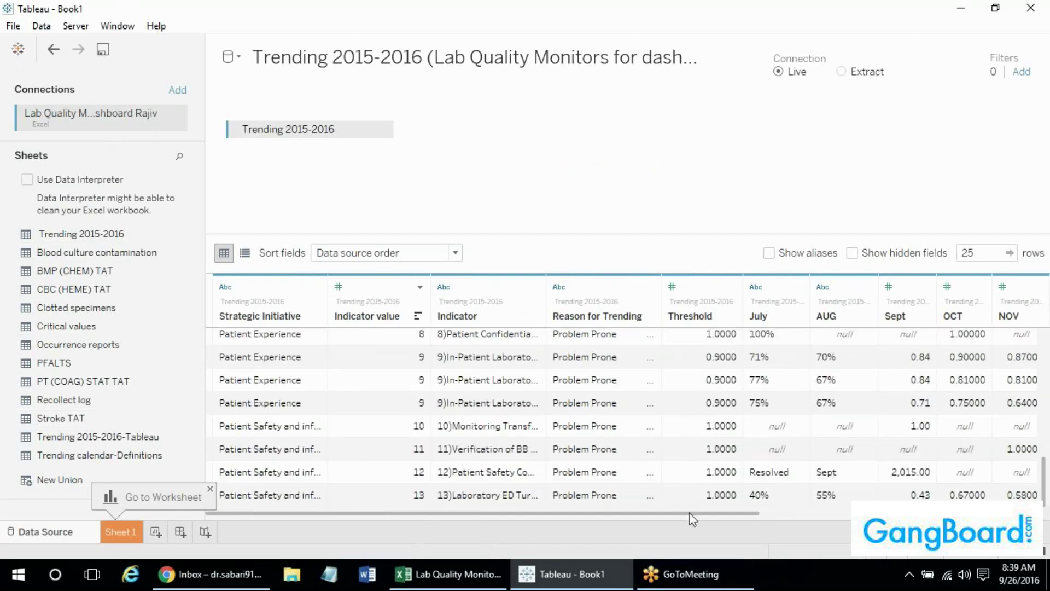
{"action": "left_click_drag", "start_coordinate": [687, 517], "coordinate": [827, 517]}
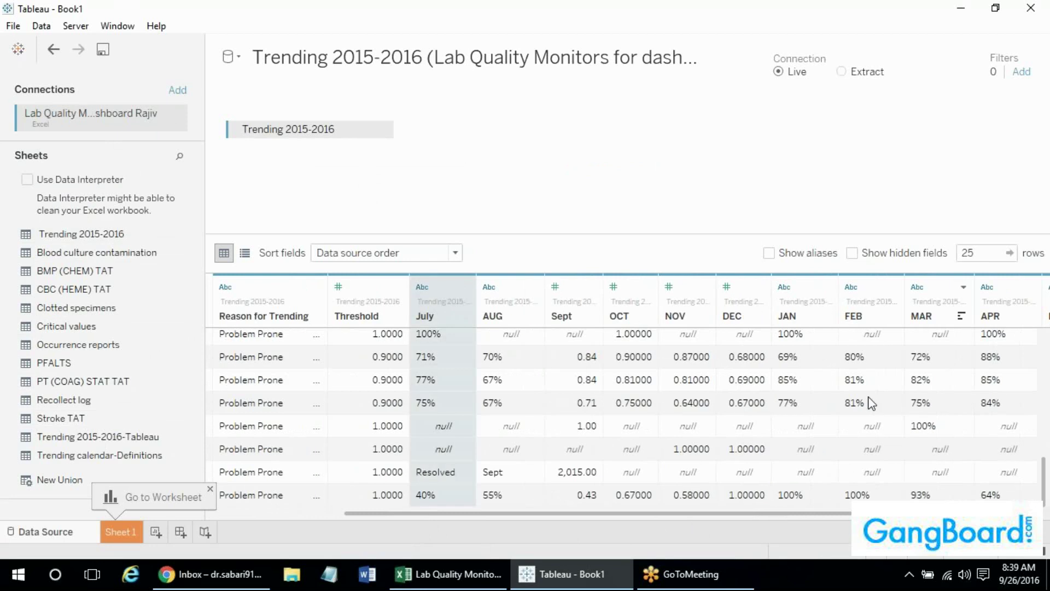
{"action": "left_click_drag", "start_coordinate": [789, 514], "coordinate": [927, 518]}
{"action": "left_click", "coordinate": [886, 287]}
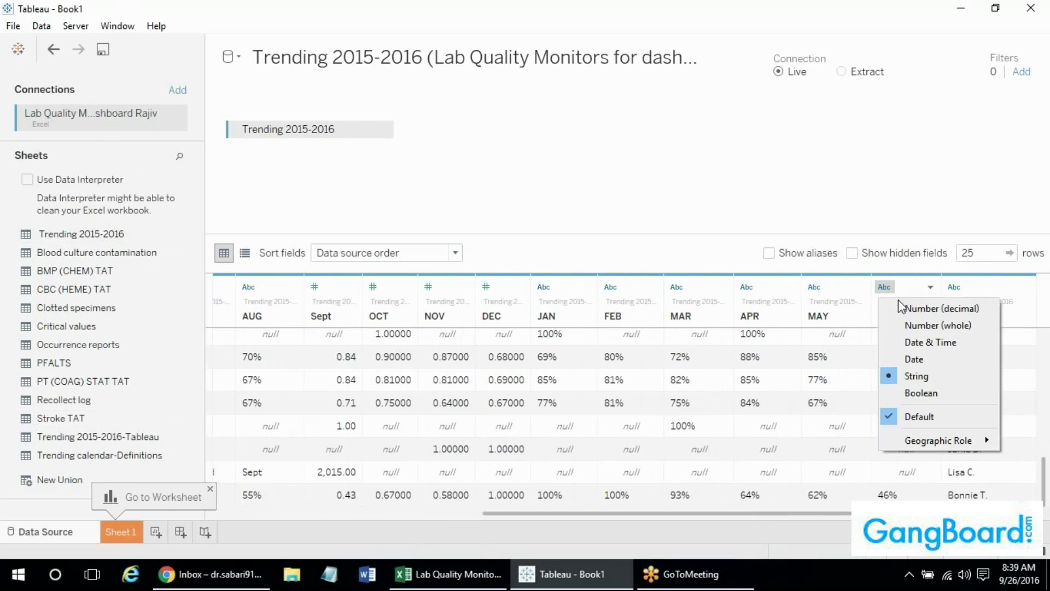
{"action": "left_click", "coordinate": [903, 294]}
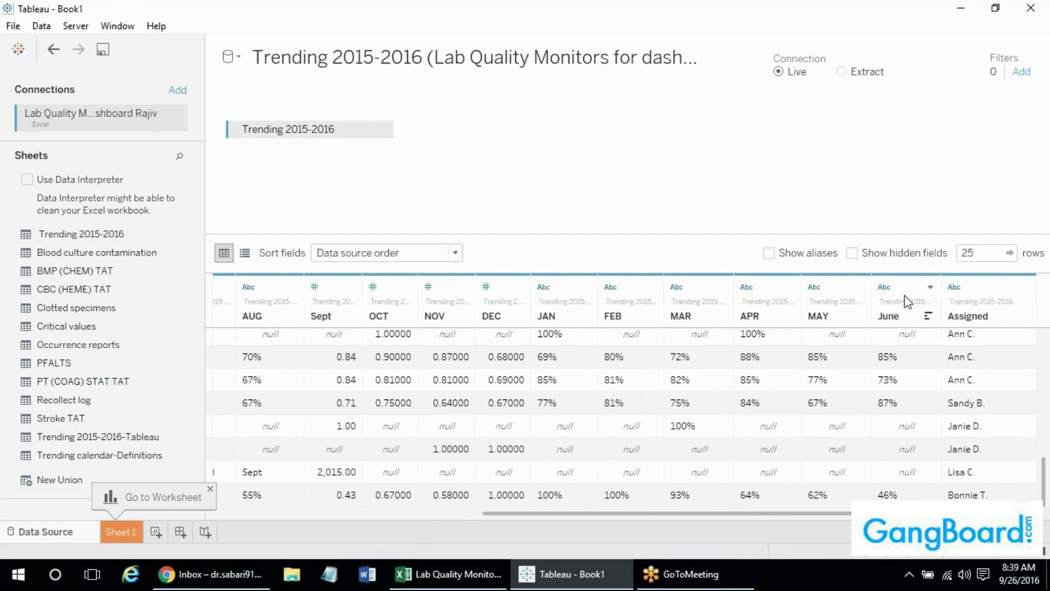
{"action": "left_click", "coordinate": [901, 294]}
{"action": "left_click", "coordinate": [902, 295]}
{"action": "left_click", "coordinate": [897, 320]}
{"action": "left_click", "coordinate": [840, 320], "text": "shift"}
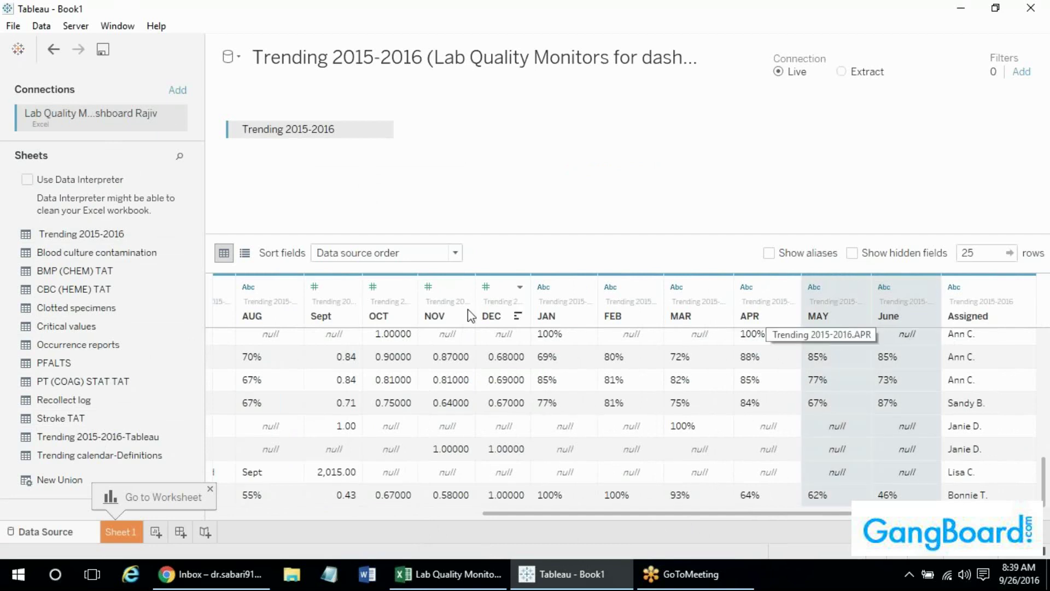
Pivot all twelve month columns, July through June, into name and value rows.
{"action": "left_click", "coordinate": [252, 313]}
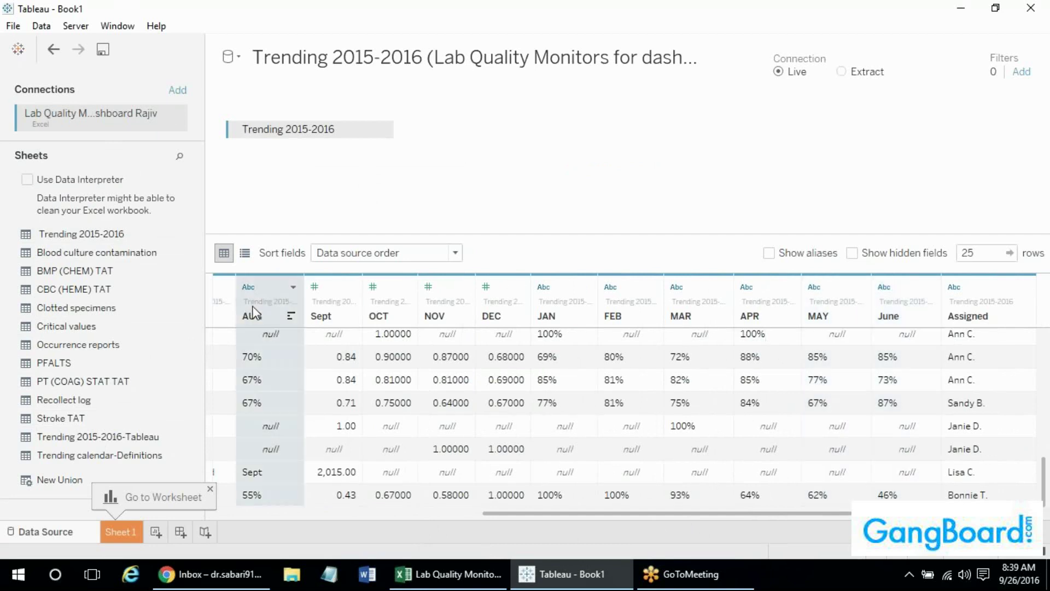
{"action": "left_click", "coordinate": [893, 303], "text": "shift"}
{"action": "left_click_drag", "start_coordinate": [559, 513], "coordinate": [492, 524]}
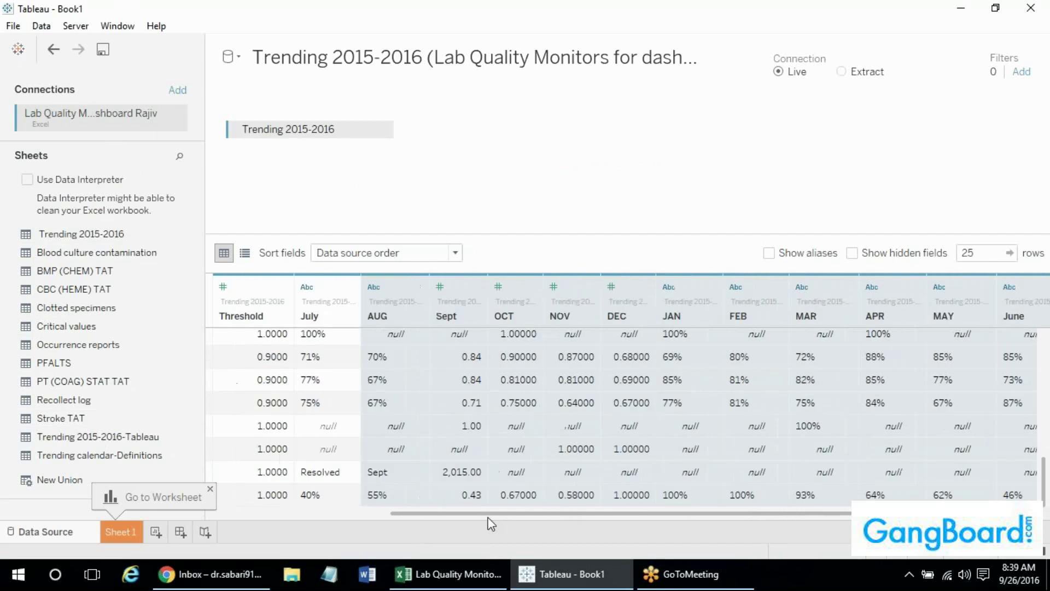
{"action": "left_click", "coordinate": [327, 323], "text": "ctrl"}
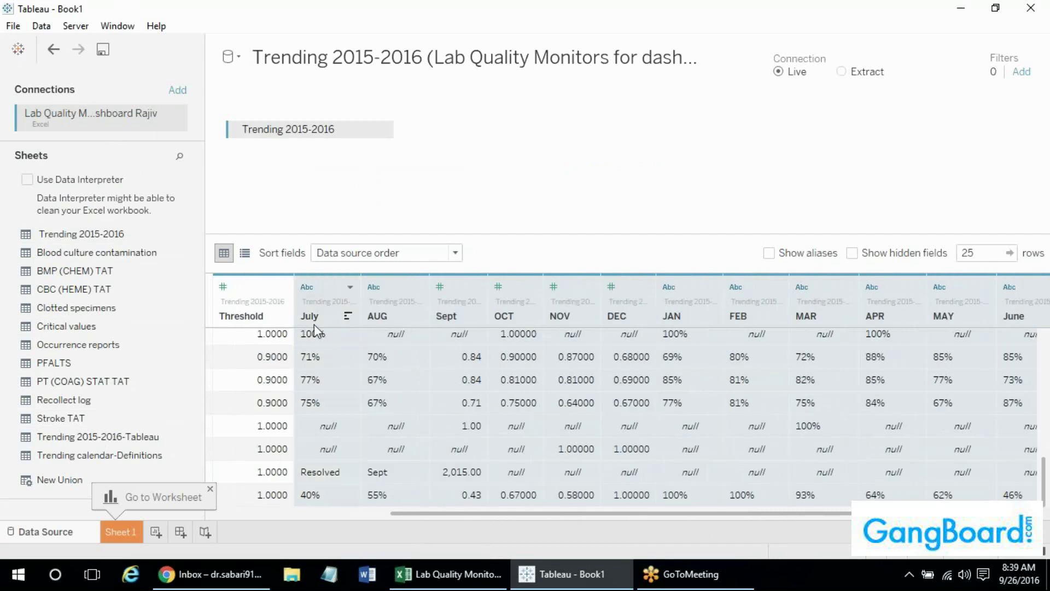
{"action": "right_click", "coordinate": [330, 309]}
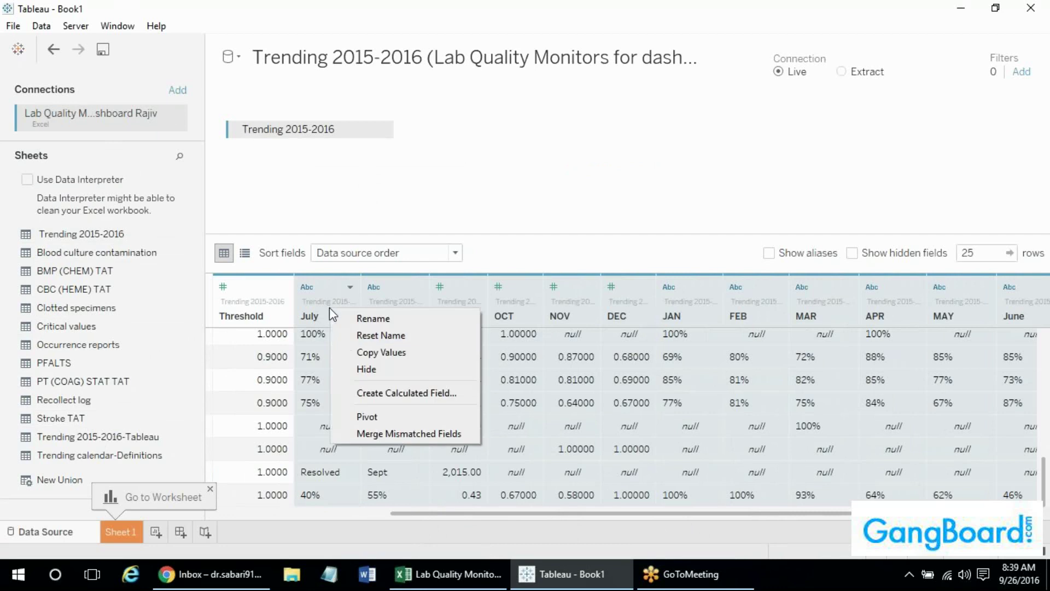
{"action": "left_click", "coordinate": [379, 411]}
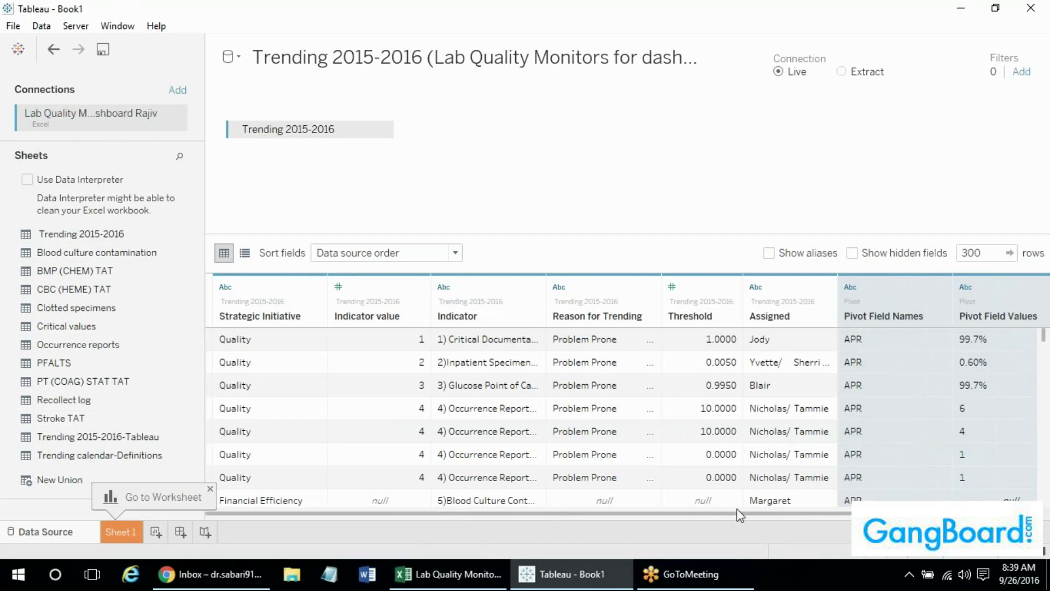
Rename the Pivot Field Names column as Months.
{"action": "left_click_drag", "start_coordinate": [731, 515], "coordinate": [828, 523]}
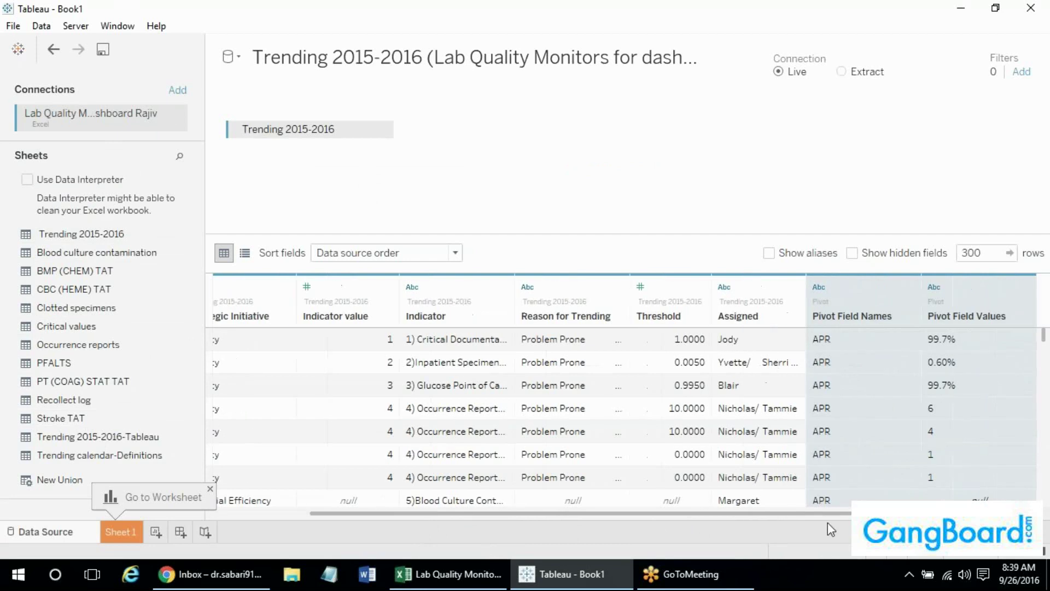
{"action": "left_click", "coordinate": [851, 340]}
{"action": "left_click", "coordinate": [910, 287]}
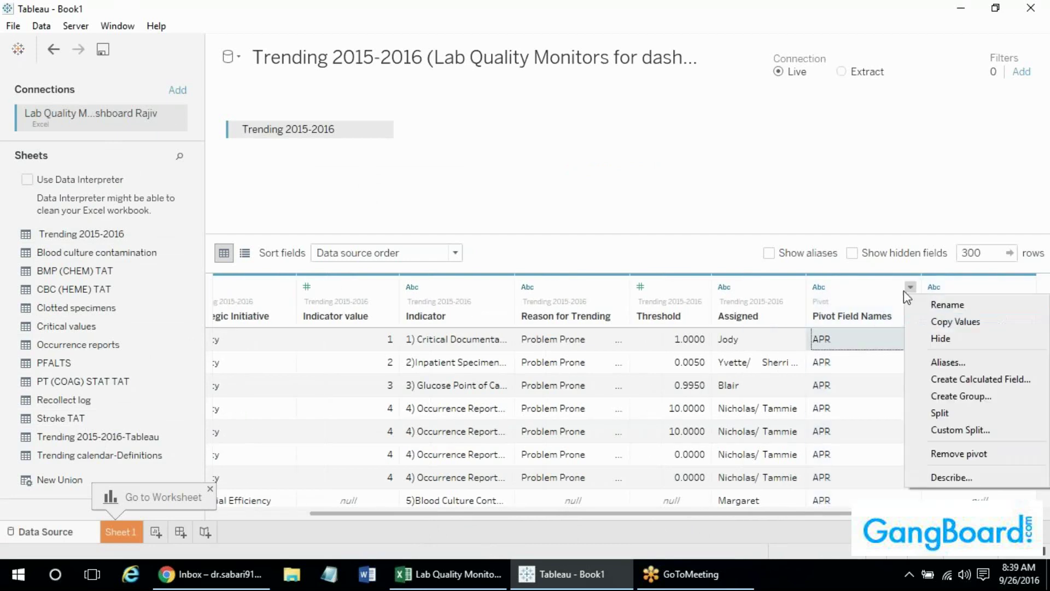
{"action": "left_click", "coordinate": [949, 310]}
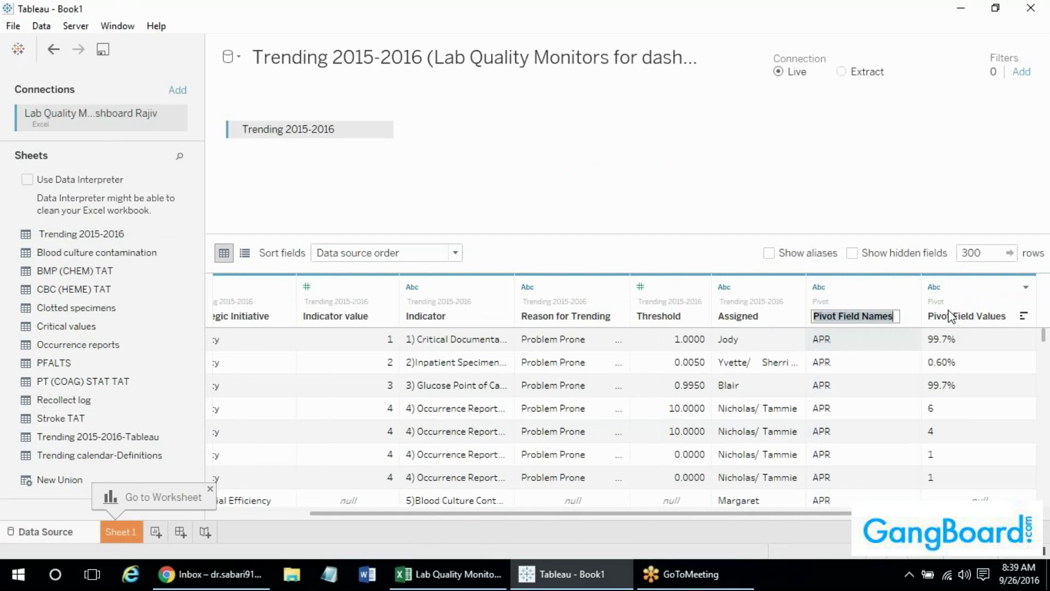
{"action": "type", "text": "Months"}
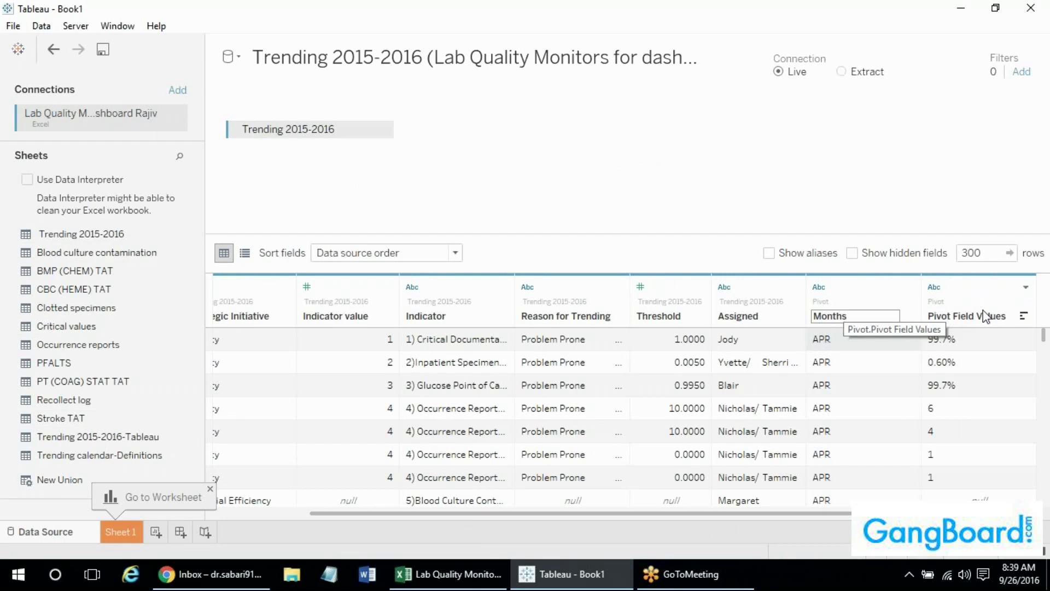
{"action": "key", "text": "Return"}
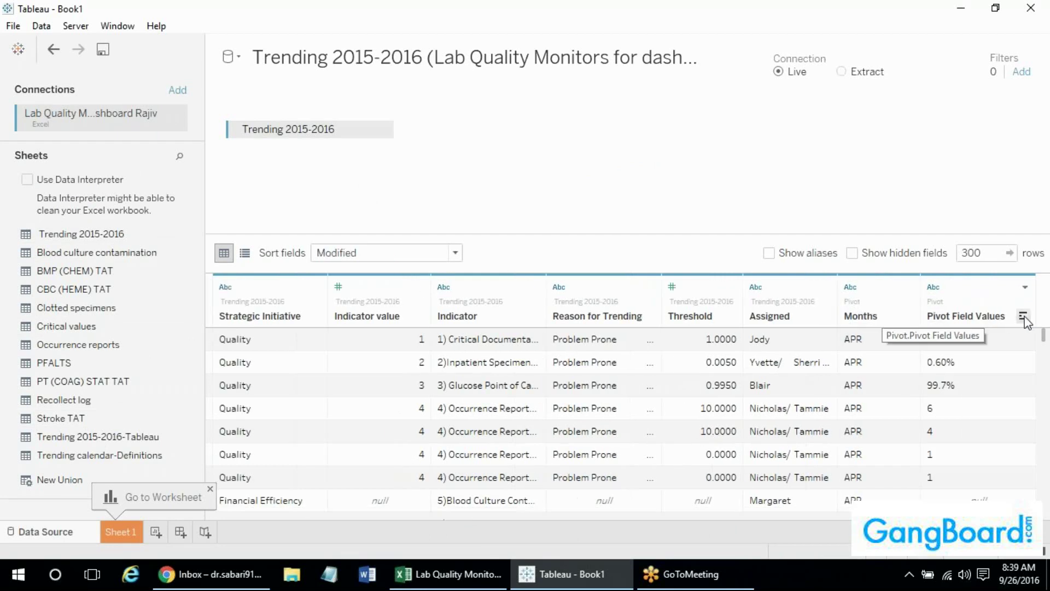
Rename the Pivot Field Values column as Values.
{"action": "left_click", "coordinate": [1022, 315]}
{"action": "left_click", "coordinate": [1008, 323]}
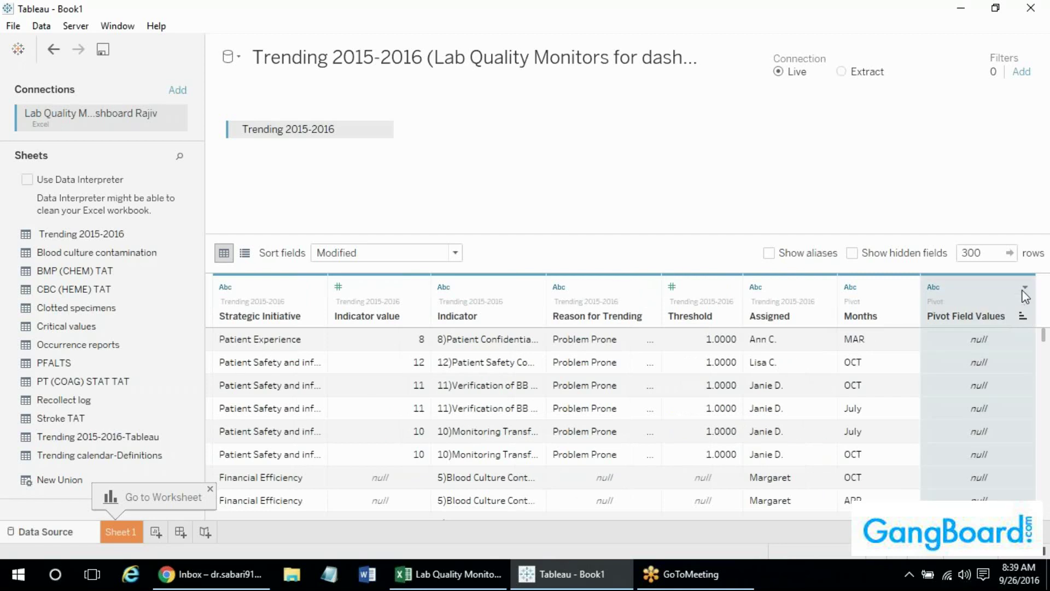
{"action": "left_click", "coordinate": [1024, 288]}
{"action": "left_click", "coordinate": [986, 303]}
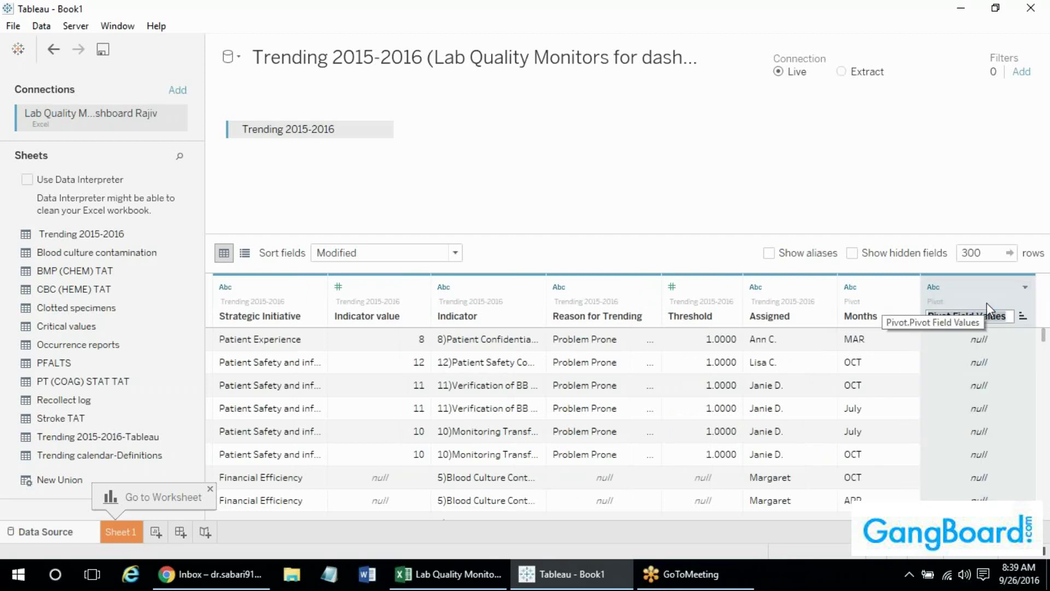
{"action": "type", "text": "Values"}
{"action": "left_click", "coordinate": [980, 450]}
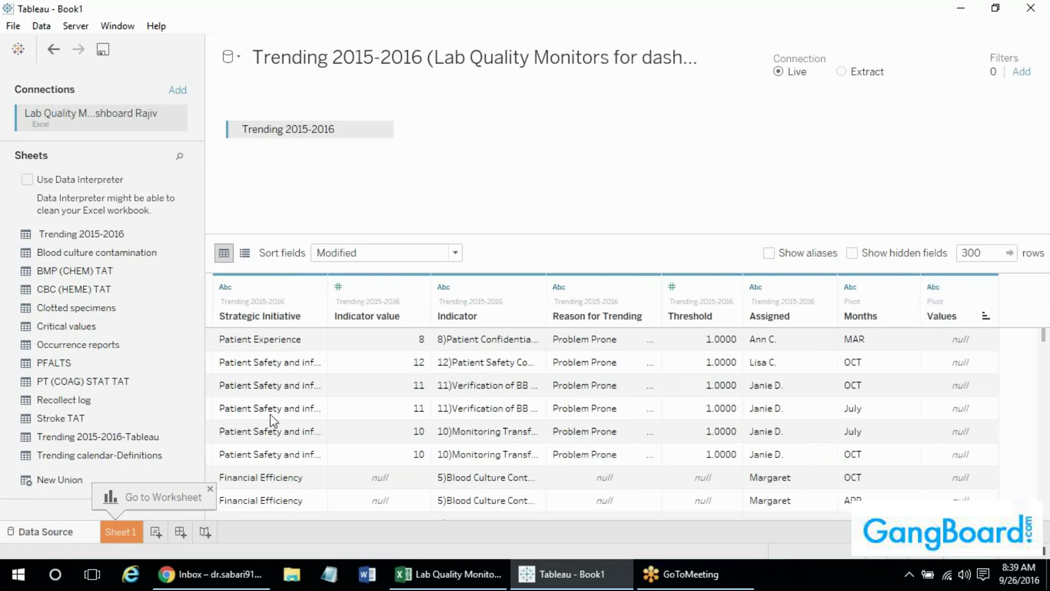
{"action": "left_click", "coordinate": [232, 406]}
{"action": "key", "text": "Up"}
{"action": "key", "text": "Up"}
{"action": "key", "text": "Up"}
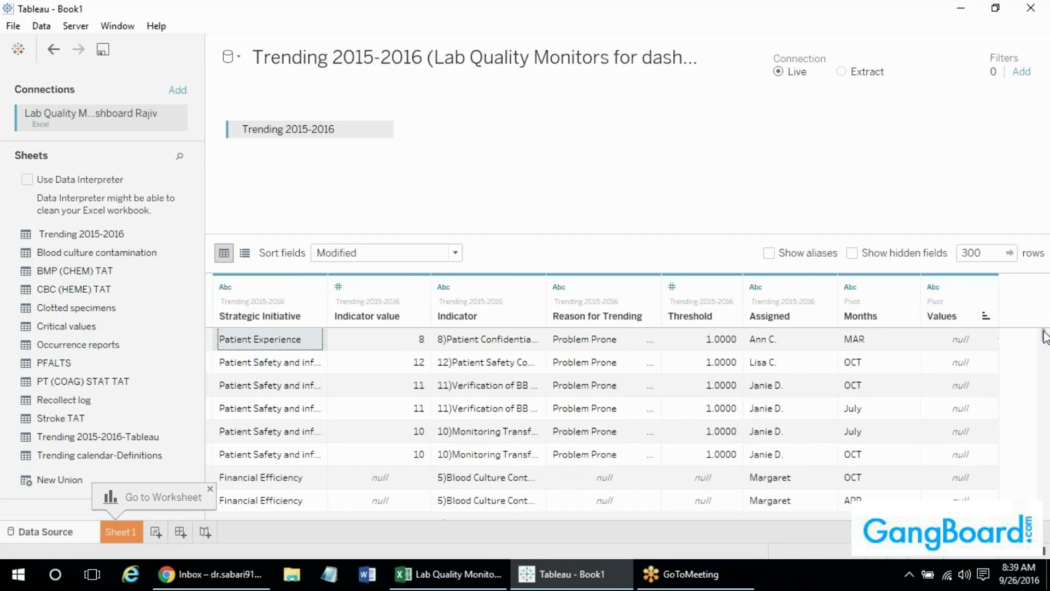
{"action": "mouse_move", "coordinate": [1044, 332]}
{"action": "left_mouse_down"}
{"action": "mouse_move", "coordinate": [1045, 345]}
{"action": "mouse_move", "coordinate": [1044, 332]}
{"action": "left_mouse_up"}
Sort the pivoted rows by Indicator value in descending order.
{"action": "left_click", "coordinate": [418, 316]}
{"action": "left_click", "coordinate": [405, 359]}
{"action": "left_click", "coordinate": [418, 317]}
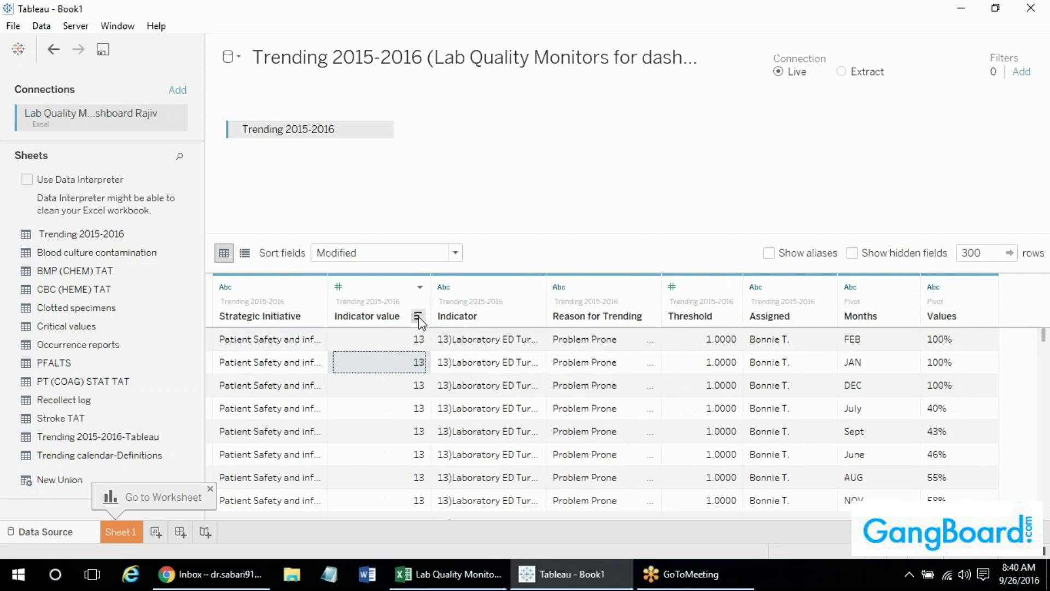
{"action": "left_click", "coordinate": [419, 316]}
{"action": "left_click", "coordinate": [418, 316]}
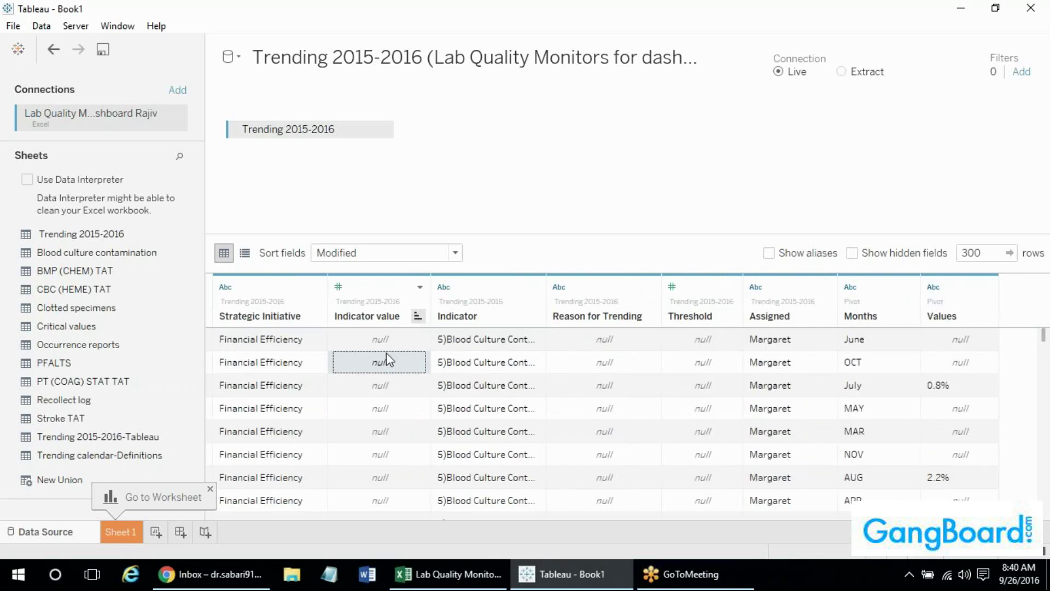
{"action": "left_click", "coordinate": [418, 316]}
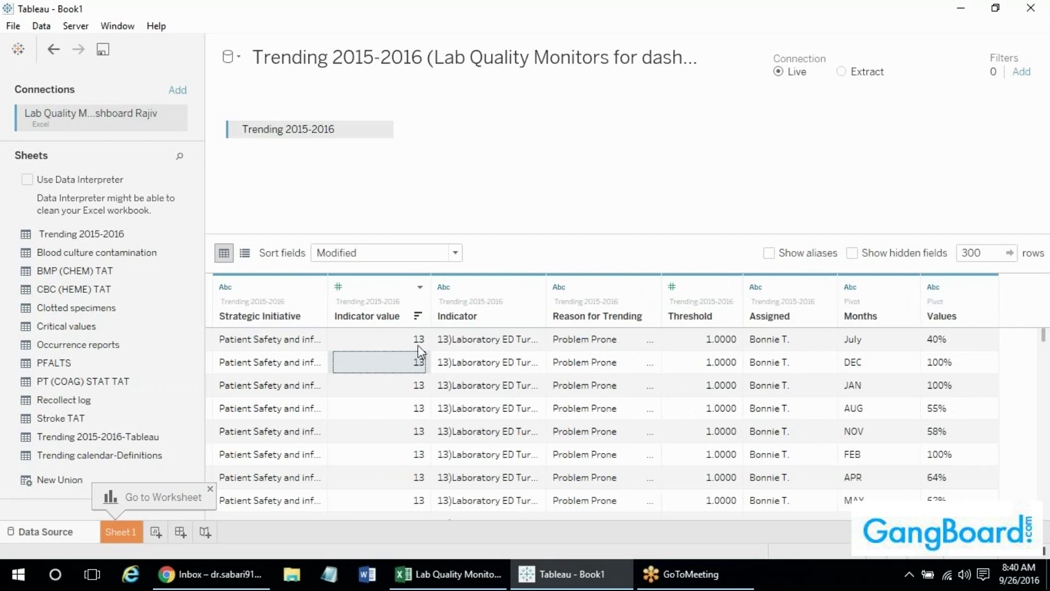
Examine the pivoted rows down the Indicator value column, from indicator 13 to indicator 11.
{"action": "left_click", "coordinate": [414, 435]}
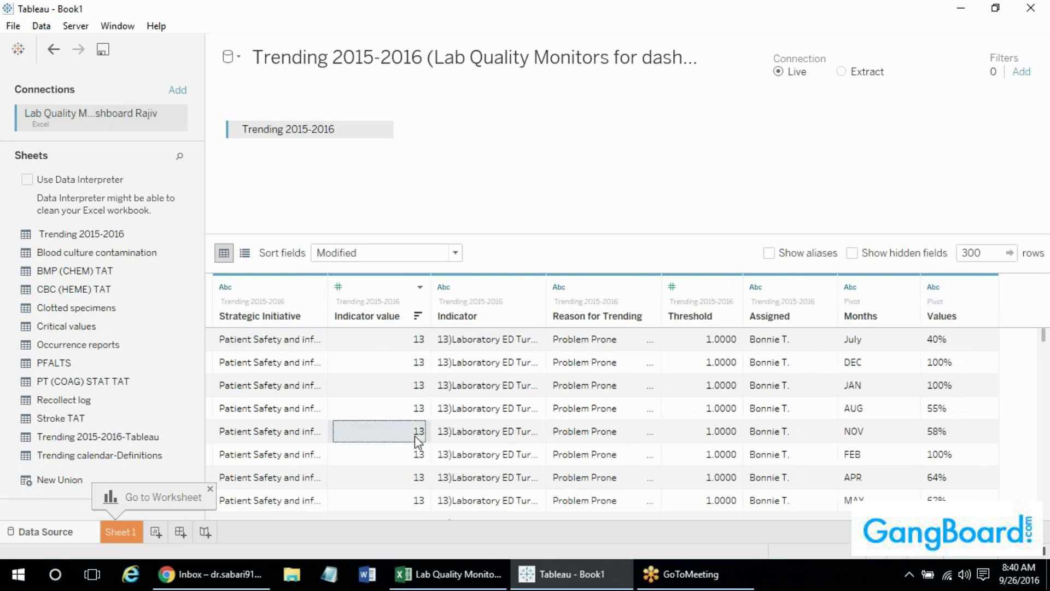
{"action": "key", "text": "Down"}
{"action": "key", "text": "Down"}
{"action": "key", "text": "Down"}
{"action": "key", "text": "Down"}
{"action": "key", "text": "Down"}
{"action": "key", "text": "Down"}
{"action": "key", "text": "Down"}
{"action": "key", "text": "Down"}
{"action": "key", "text": "Down"}
{"action": "key", "text": "Down"}
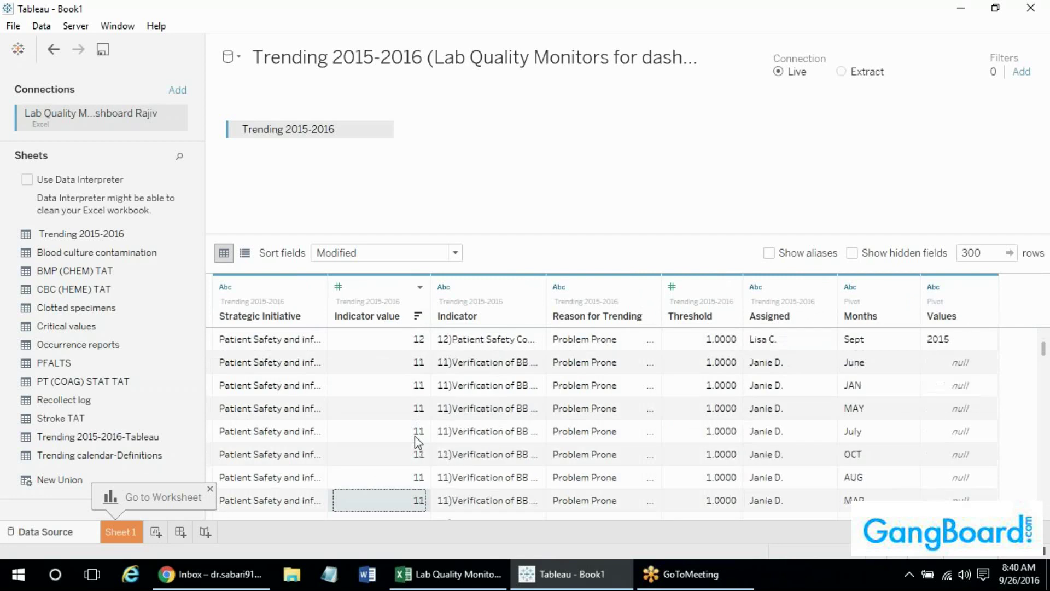
Examine the pivoted rows further down the data grid, from indicator 11 to indicator 7.
{"action": "key", "text": "Down"}
{"action": "key", "text": "Down"}
{"action": "key", "text": "Down"}
{"action": "key", "text": "Down"}
{"action": "key", "text": "Down"}
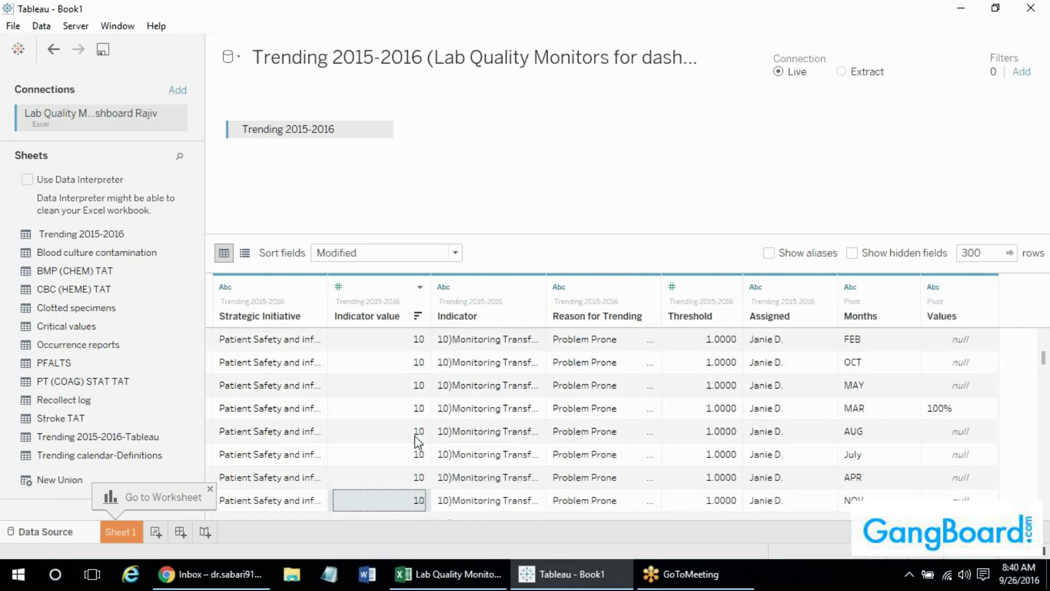
{"action": "key", "text": "Right"}
{"action": "key", "text": "Up"}
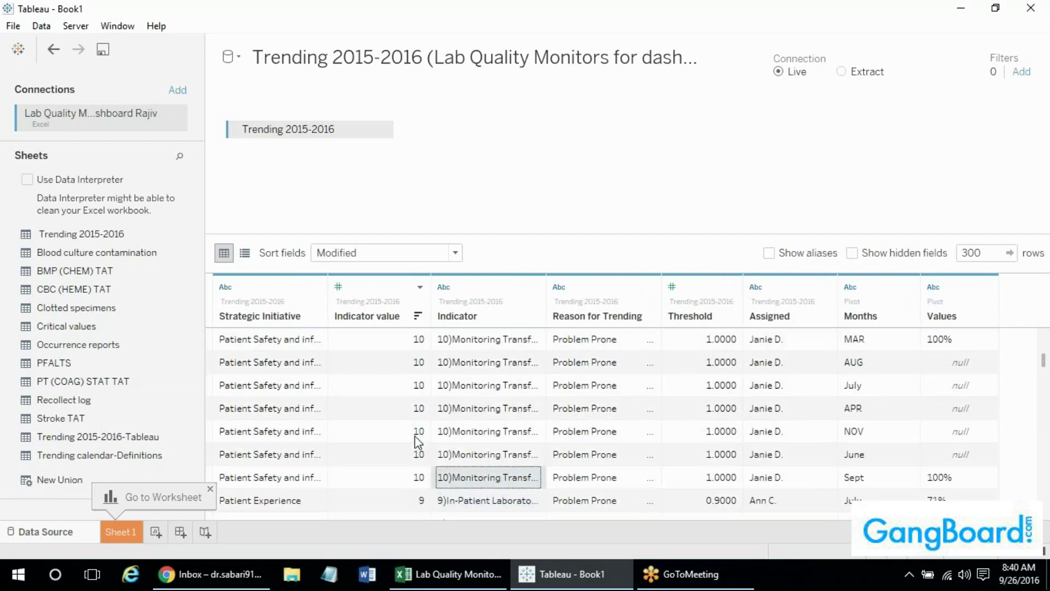
{"action": "key", "text": "Down"}
{"action": "key", "text": "Down"}
{"action": "key", "text": "Down"}
{"action": "key", "text": "Down"}
{"action": "key", "text": "Down"}
{"action": "key", "text": "Down"}
{"action": "key", "text": "Down"}
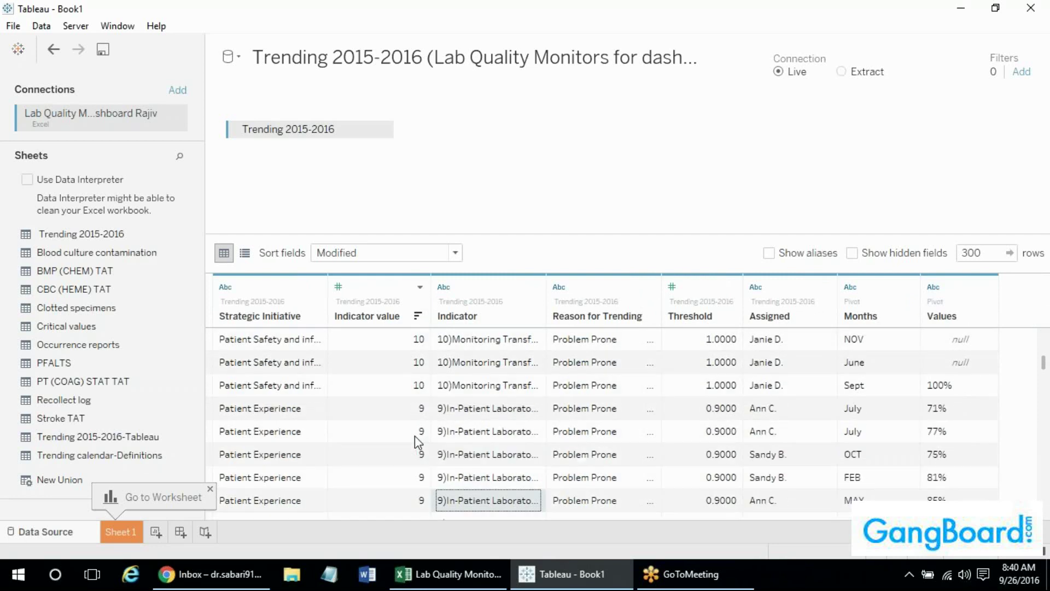
{"action": "key", "text": "Down"}
{"action": "key", "text": "Down"}
{"action": "key", "text": "Down"}
{"action": "key", "text": "Down"}
{"action": "key", "text": "Down"}
{"action": "key", "text": "Down"}
{"action": "key", "text": "Down"}
{"action": "key", "text": "Down"}
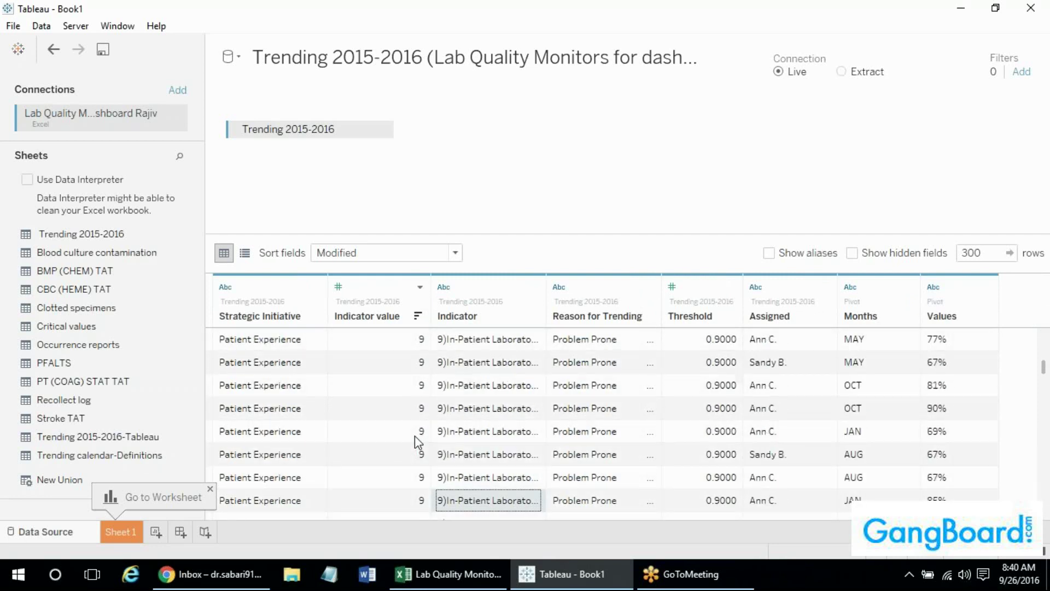
{"action": "key", "text": "Down"}
{"action": "key", "text": "Down"}
{"action": "key", "text": "Down"}
{"action": "key", "text": "Down"}
{"action": "key", "text": "Down"}
{"action": "key", "text": "Down"}
{"action": "key", "text": "Down"}
{"action": "key", "text": "Down"}
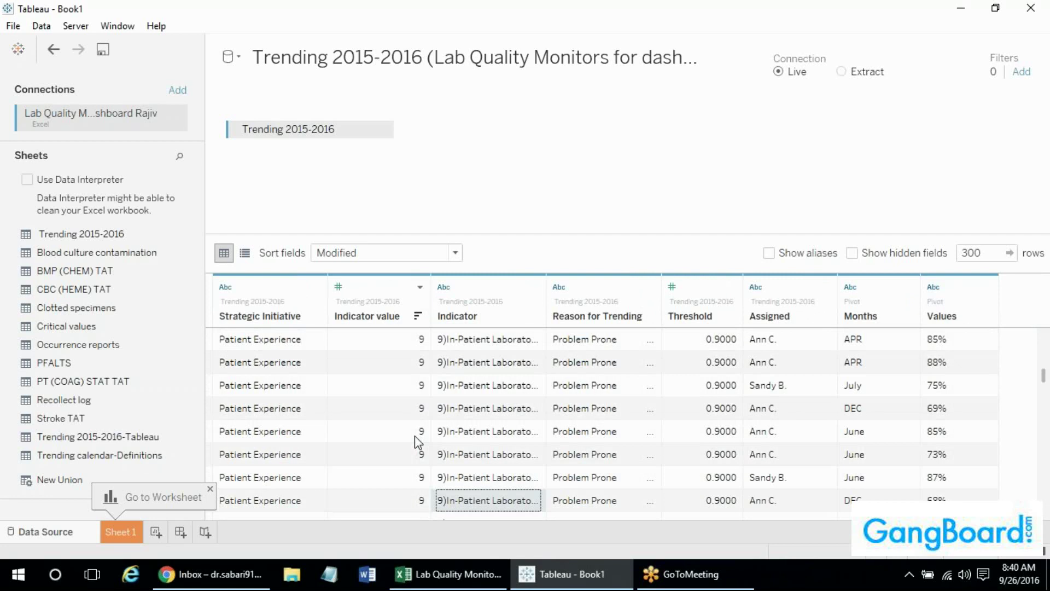
{"action": "key", "text": "Down"}
{"action": "key", "text": "Down"}
{"action": "key", "text": "Down"}
{"action": "key", "text": "Down"}
{"action": "key", "text": "Down"}
{"action": "key", "text": "Down"}
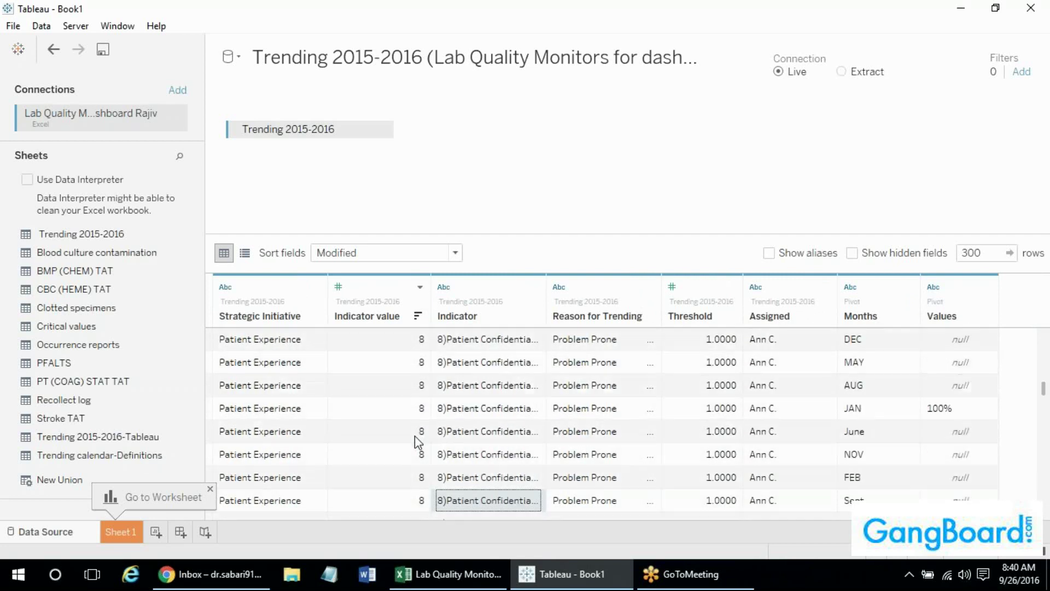
{"action": "key", "text": "Down"}
{"action": "key", "text": "Down"}
{"action": "key", "text": "Down"}
{"action": "key", "text": "Down"}
{"action": "key", "text": "Down"}
{"action": "key", "text": "Down"}
{"action": "key", "text": "Down"}
{"action": "key", "text": "Down"}
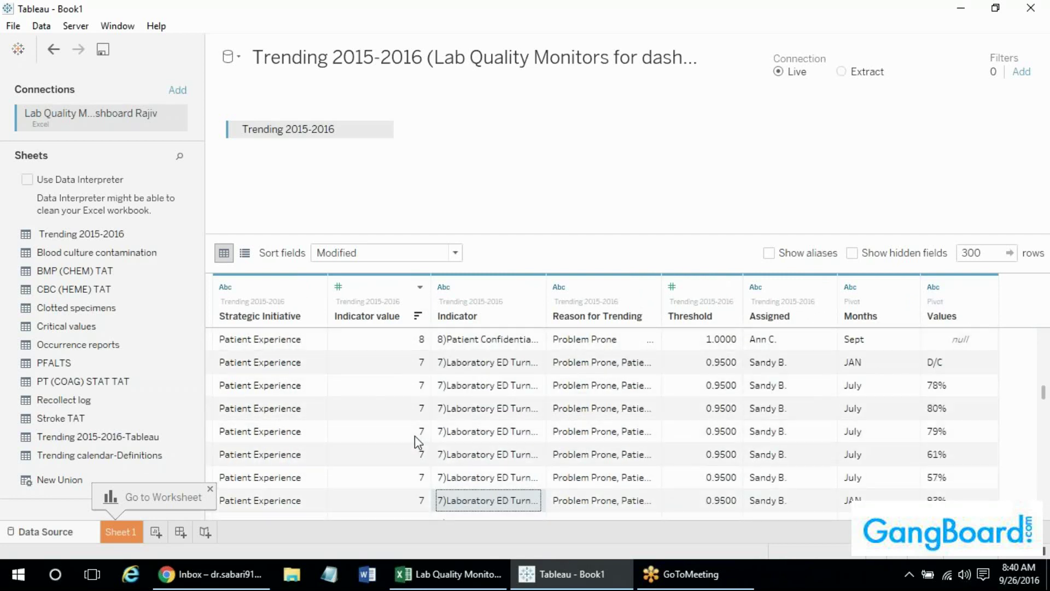
{"action": "key", "text": "Down"}
{"action": "key", "text": "Down"}
{"action": "key", "text": "Down"}
{"action": "key", "text": "Down"}
{"action": "key", "text": "Down"}
{"action": "key", "text": "Down"}
{"action": "key", "text": "Down"}
{"action": "key", "text": "Down"}
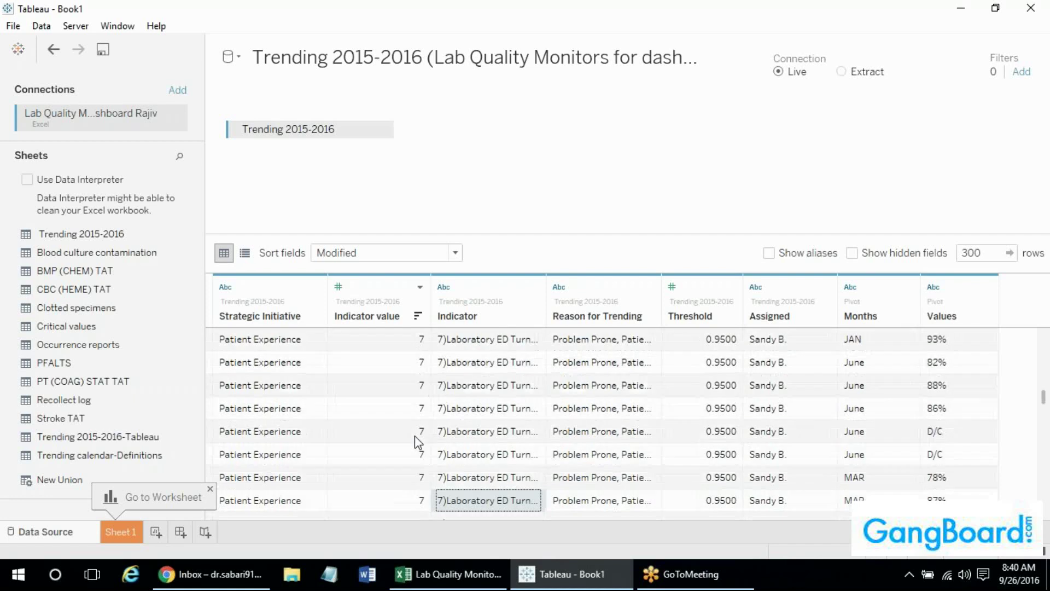
{"action": "key", "text": "Down"}
{"action": "key", "text": "Down"}
{"action": "key", "text": "Down"}
{"action": "key", "text": "Down"}
{"action": "key", "text": "Down"}
{"action": "key", "text": "Down"}
{"action": "key", "text": "Down"}
{"action": "key", "text": "Down"}
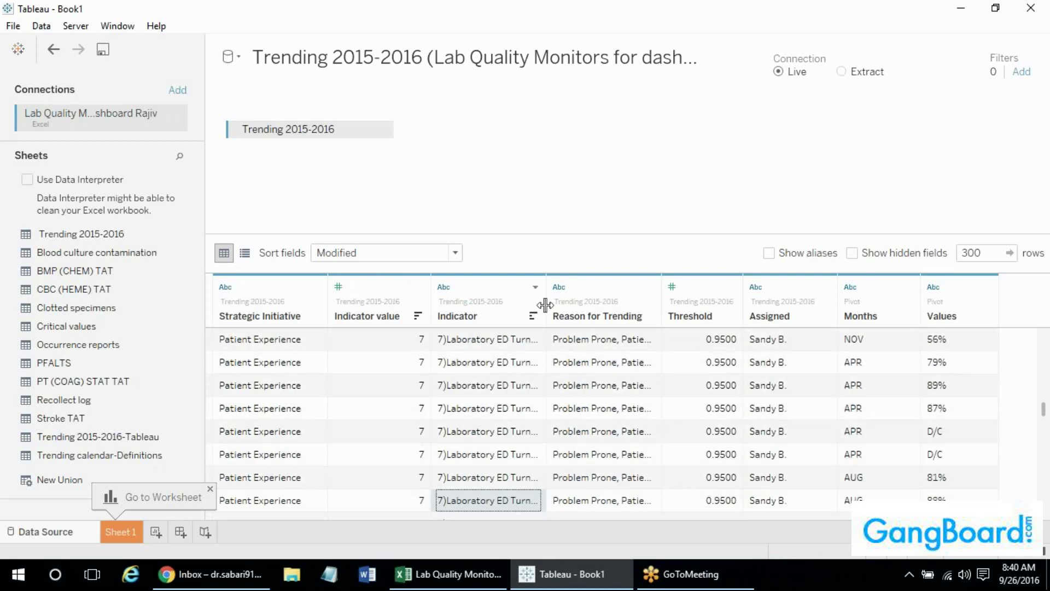
Widen the Indicator column of the data grid to show more of each indicator's name.
{"action": "left_click_drag", "start_coordinate": [545, 304], "coordinate": [622, 324]}
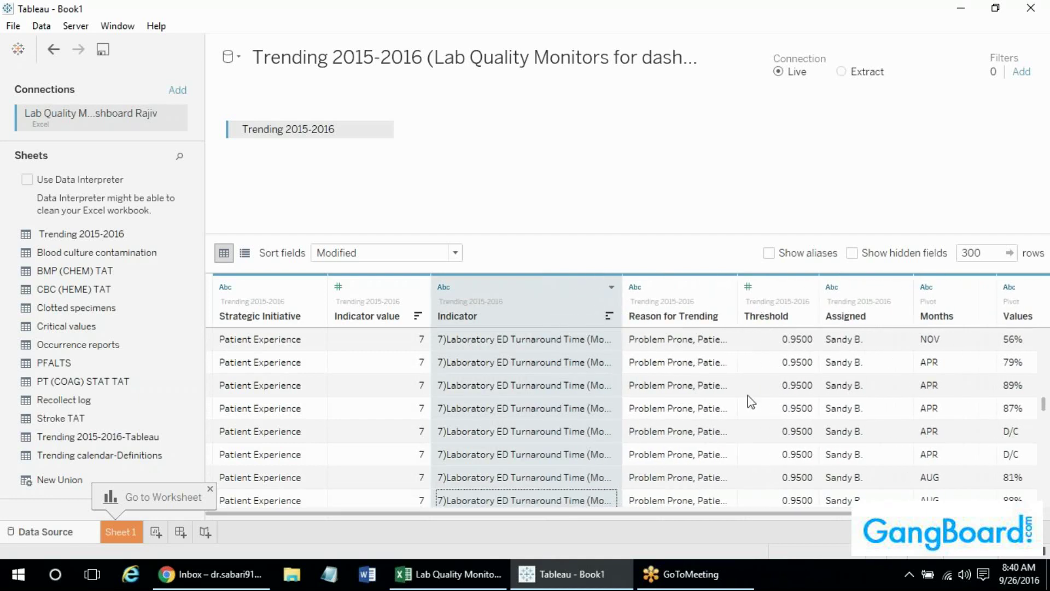
Compare the column headers of the workbook's Trending 2015-2016 sheet in Excel with the pivoted fields in Tableau.
{"action": "left_click", "coordinate": [449, 574]}
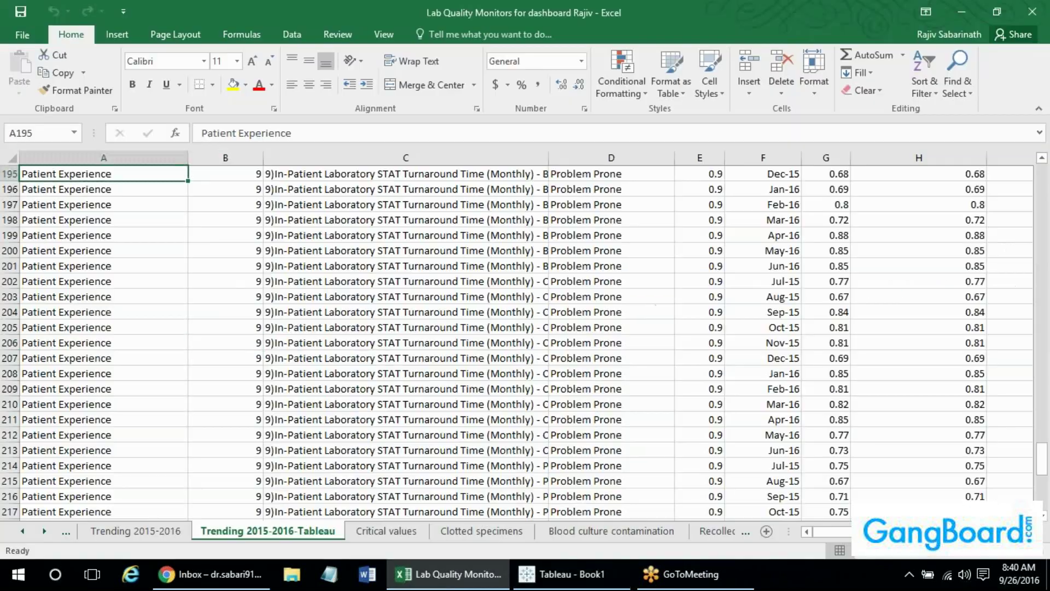
{"action": "key", "text": "Right"}
{"action": "key", "text": "Up"}
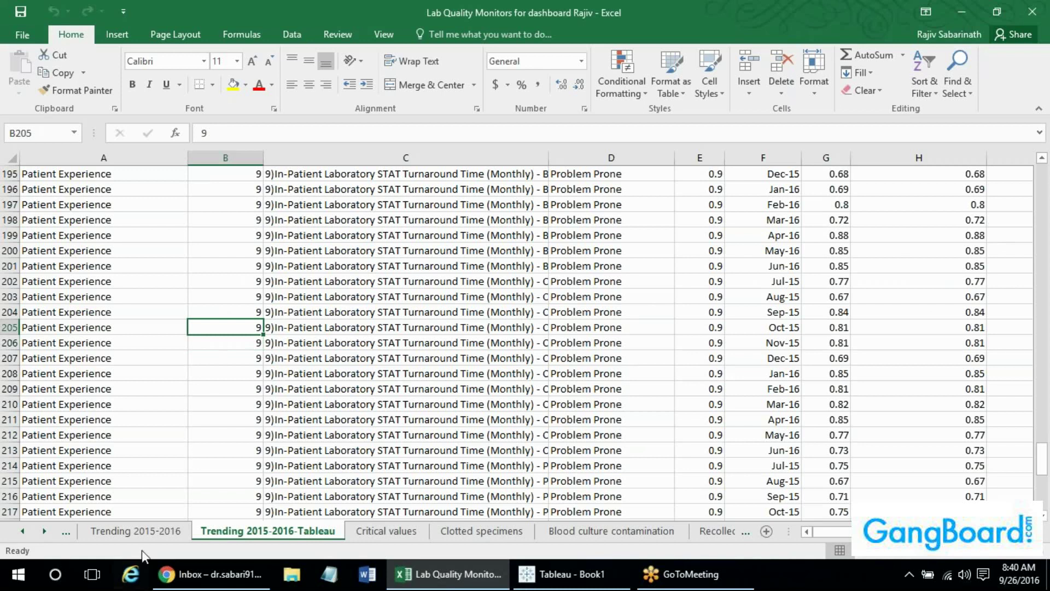
{"action": "left_click", "coordinate": [163, 531]}
{"action": "key", "text": "ctrl+Up"}
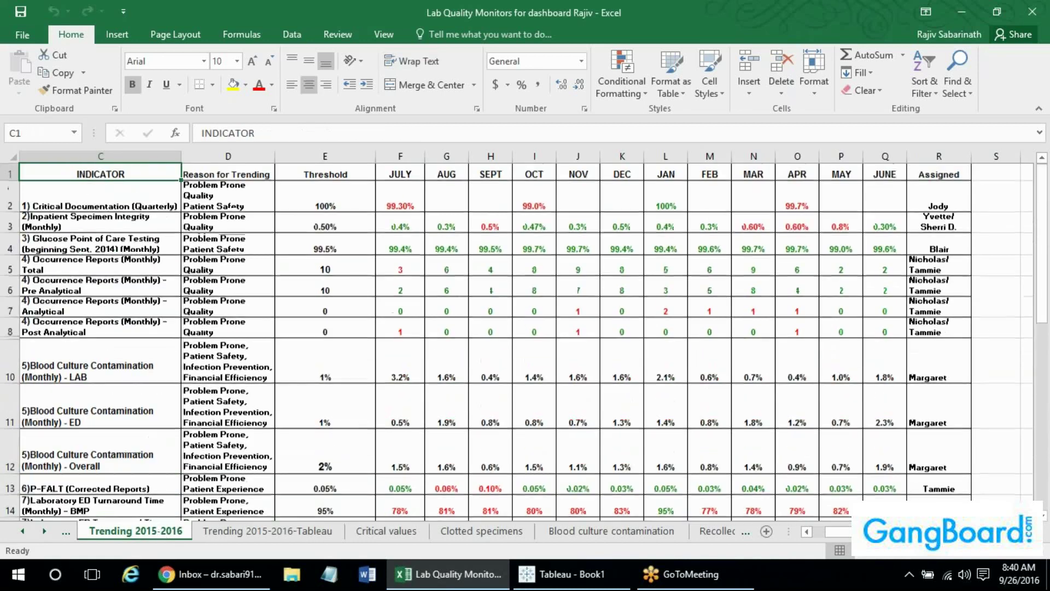
{"action": "key", "text": "Right"}
{"action": "key", "text": "alt+Tab"}
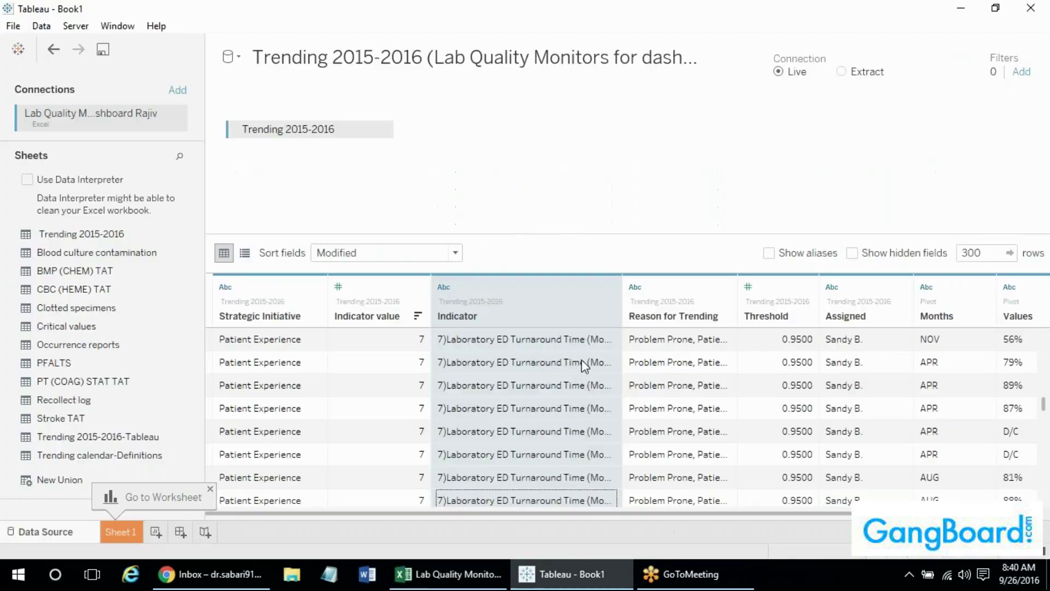
{"action": "key", "text": "alt+Tab"}
{"action": "key", "text": "alt+Tab"}
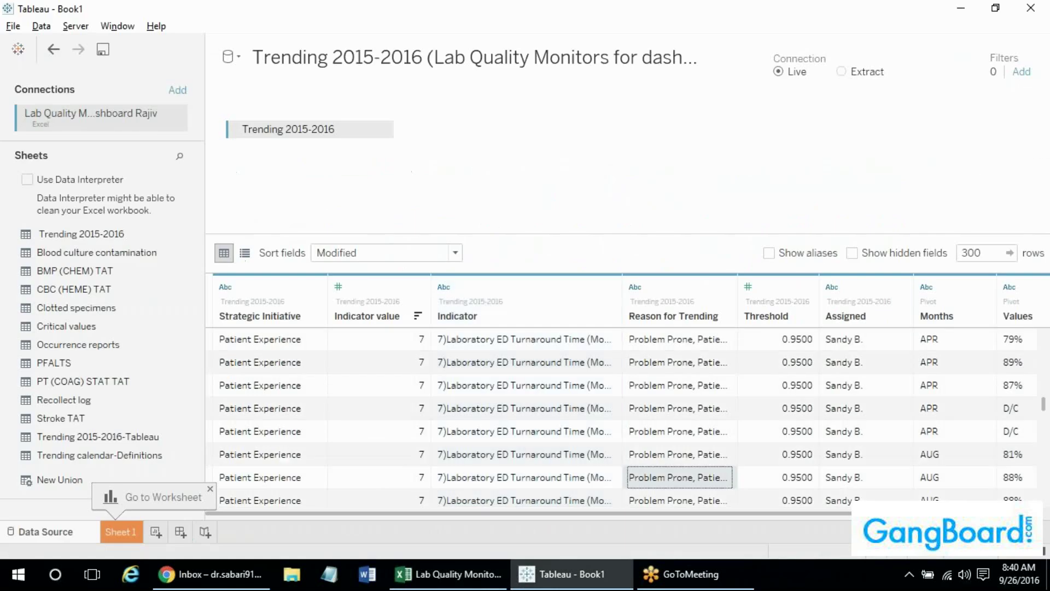
{"action": "key", "text": "alt+Tab"}
{"action": "key", "text": "Right"}
{"action": "key", "text": "Right"}
{"action": "key", "text": "Right"}
{"action": "key", "text": "Right"}
{"action": "key", "text": "Right"}
{"action": "key", "text": "Right"}
{"action": "key", "text": "alt+Tab"}
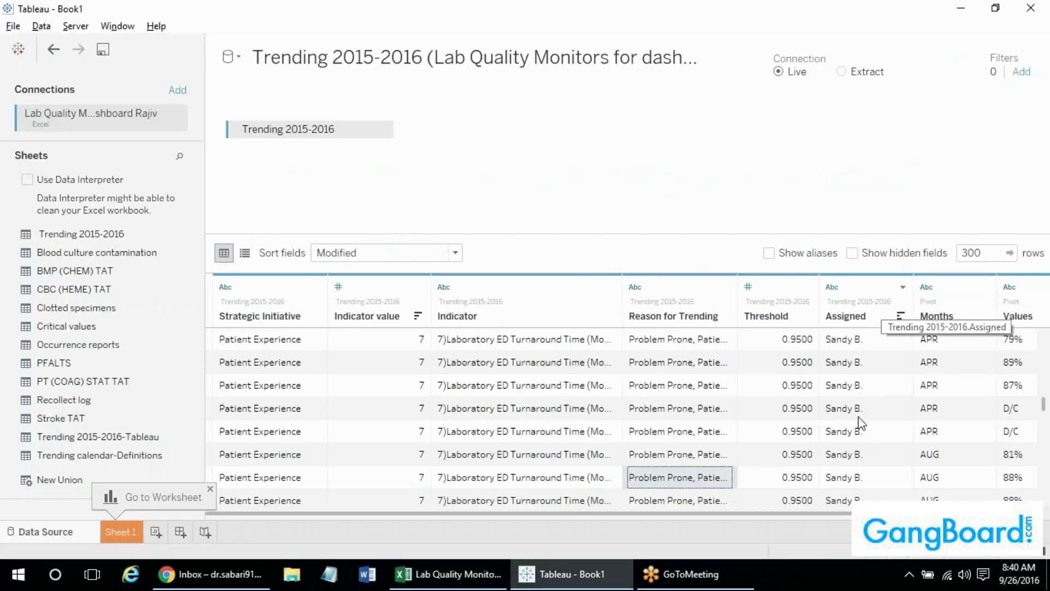
Widen the Indicator and Strategic Initiative columns of the data grid so their full text fits.
{"action": "left_click_drag", "start_coordinate": [773, 512], "coordinate": [680, 529]}
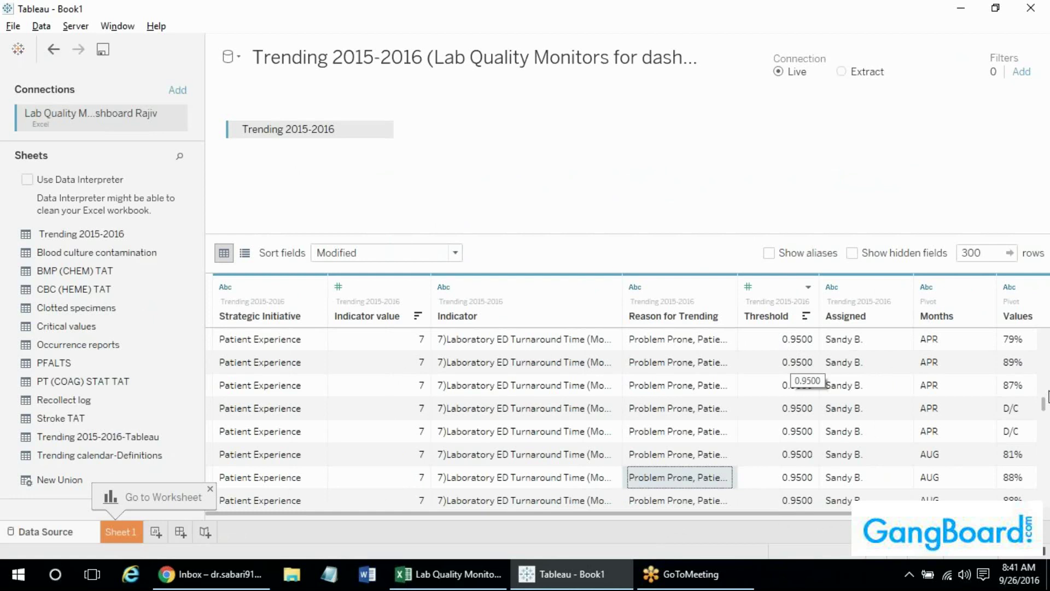
{"action": "left_click_drag", "start_coordinate": [1043, 405], "coordinate": [1043, 335]}
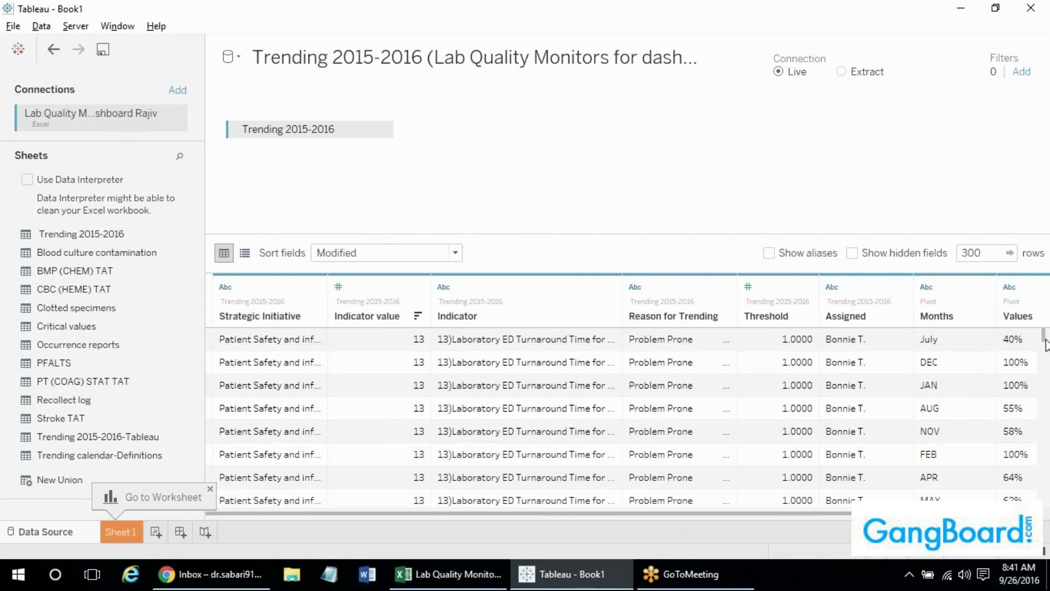
{"action": "left_click_drag", "start_coordinate": [1046, 340], "coordinate": [1046, 397]}
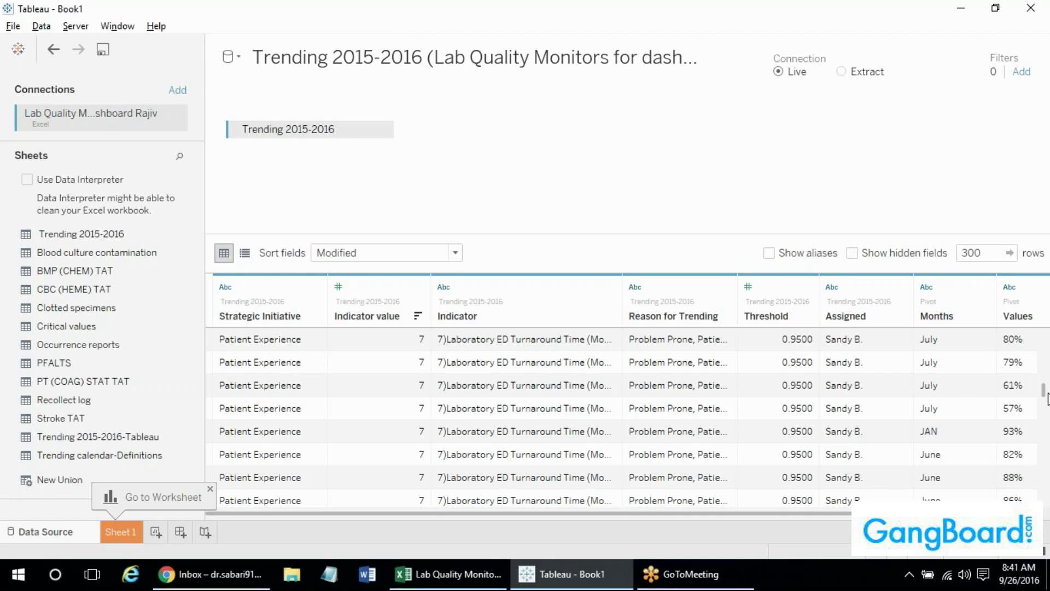
{"action": "left_click_drag", "start_coordinate": [1045, 398], "coordinate": [1044, 331]}
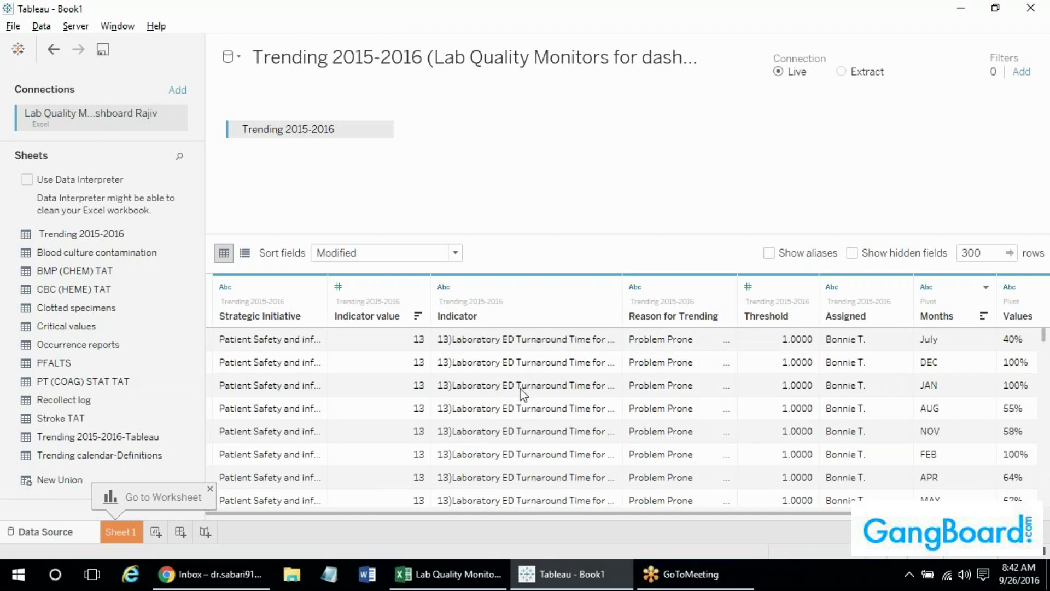
{"action": "left_click_drag", "start_coordinate": [622, 291], "coordinate": [783, 327]}
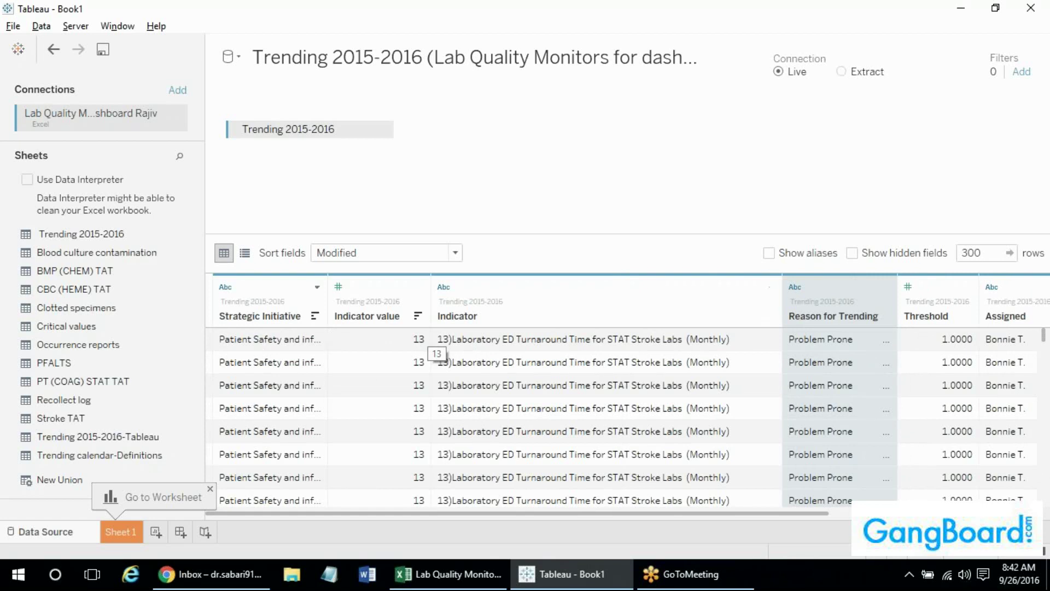
{"action": "left_click_drag", "start_coordinate": [328, 333], "coordinate": [468, 344]}
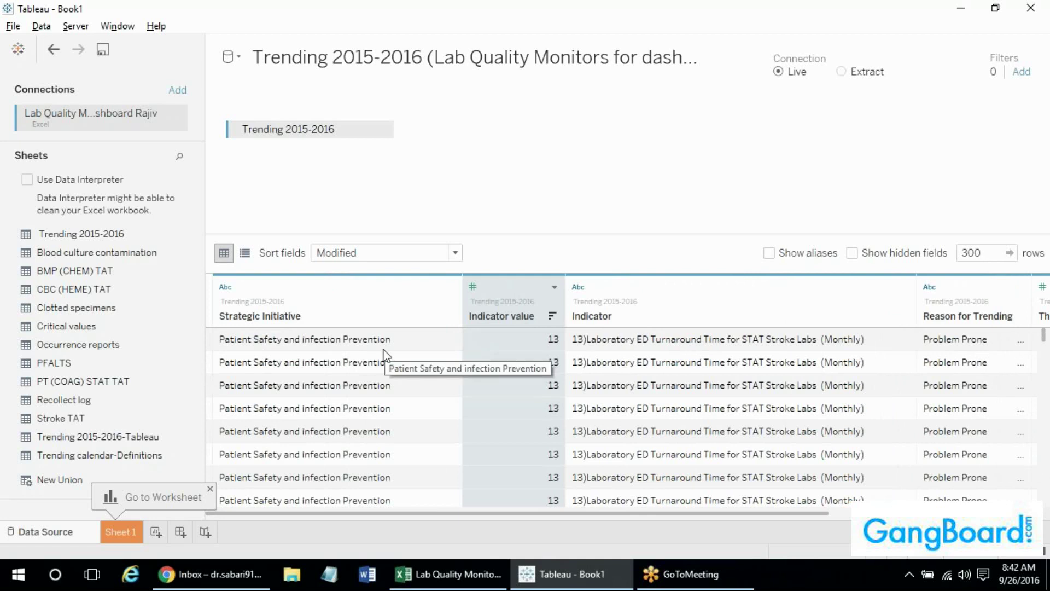
Switch to Excel and examine the INDICATOR column of the Trending 2015-2016 sheet down to indicator 13, returning to Tableau.
{"action": "key", "text": "alt+Tab"}
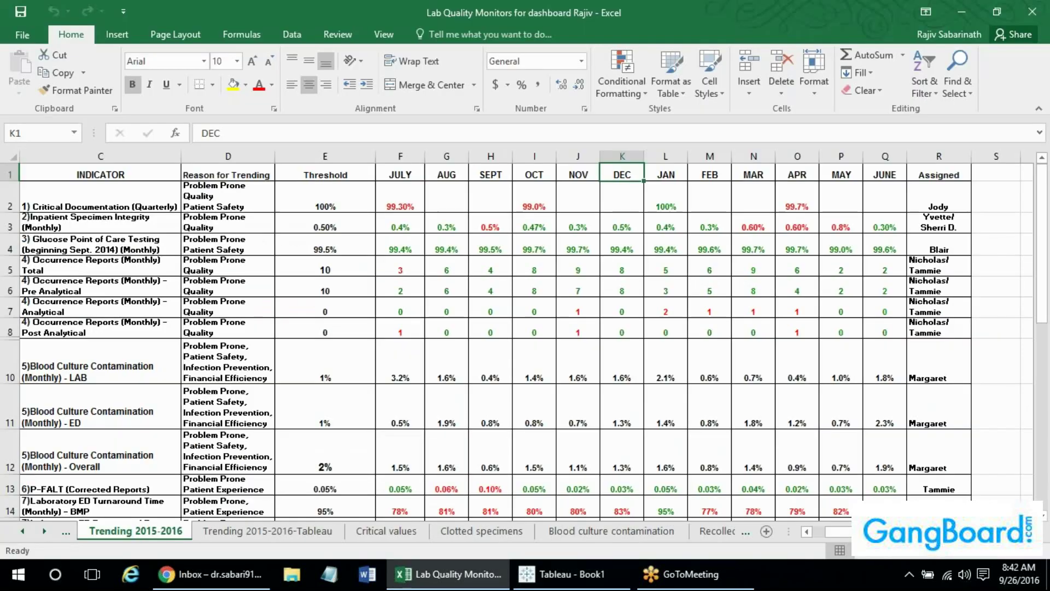
{"action": "left_click", "coordinate": [166, 373]}
{"action": "key", "text": "Up"}
{"action": "key", "text": "Up"}
{"action": "key", "text": "Up"}
{"action": "key", "text": "Up"}
{"action": "key", "text": "Up"}
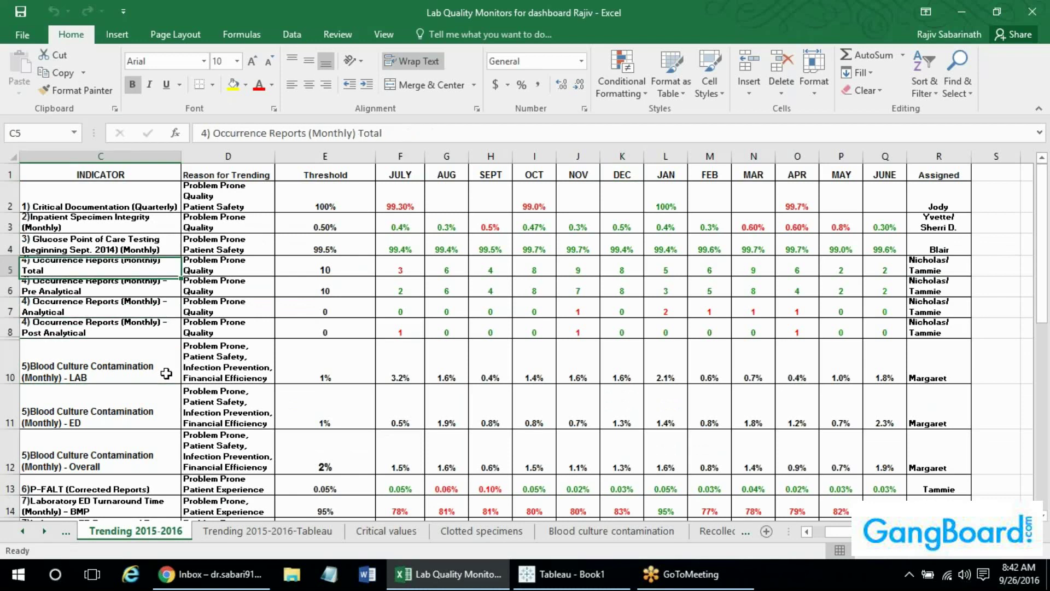
{"action": "key", "text": "Up"}
{"action": "key", "text": "Up"}
{"action": "key", "text": "Up"}
{"action": "key", "text": "Down"}
{"action": "key", "text": "Down"}
{"action": "key", "text": "Down"}
{"action": "key", "text": "Down"}
{"action": "key", "text": "Down"}
{"action": "key", "text": "Down"}
{"action": "key", "text": "Down"}
{"action": "key", "text": "Down"}
{"action": "key", "text": "Down"}
{"action": "key", "text": "Down"}
{"action": "key", "text": "Down"}
{"action": "key", "text": "Down"}
{"action": "key", "text": "Down"}
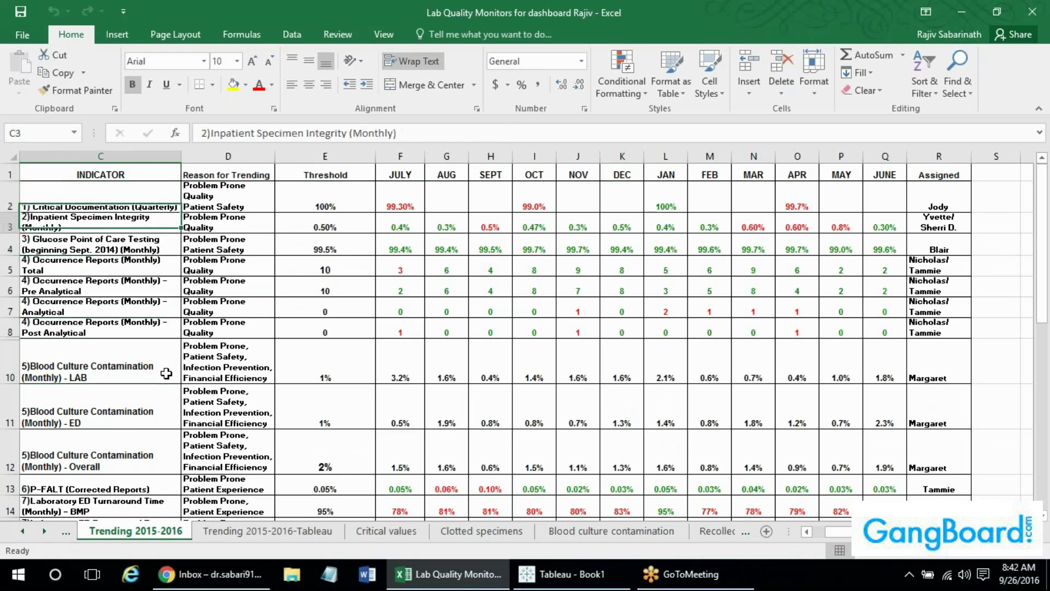
{"action": "key", "text": "Down"}
{"action": "key", "text": "Down"}
{"action": "key", "text": "Down"}
{"action": "key", "text": "Down"}
{"action": "key", "text": "Down"}
{"action": "key", "text": "Down"}
{"action": "key", "text": "Down"}
{"action": "key", "text": "Down"}
{"action": "key", "text": "Down"}
{"action": "key", "text": "Down"}
{"action": "key", "text": "Down"}
{"action": "key", "text": "Down"}
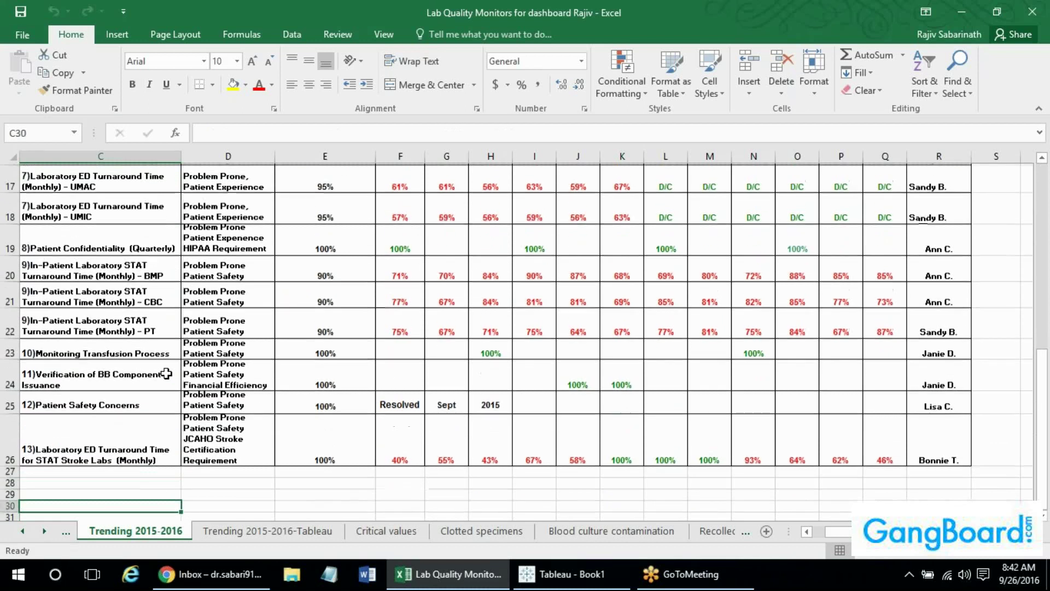
{"action": "key", "text": "Up"}
{"action": "key", "text": "Up"}
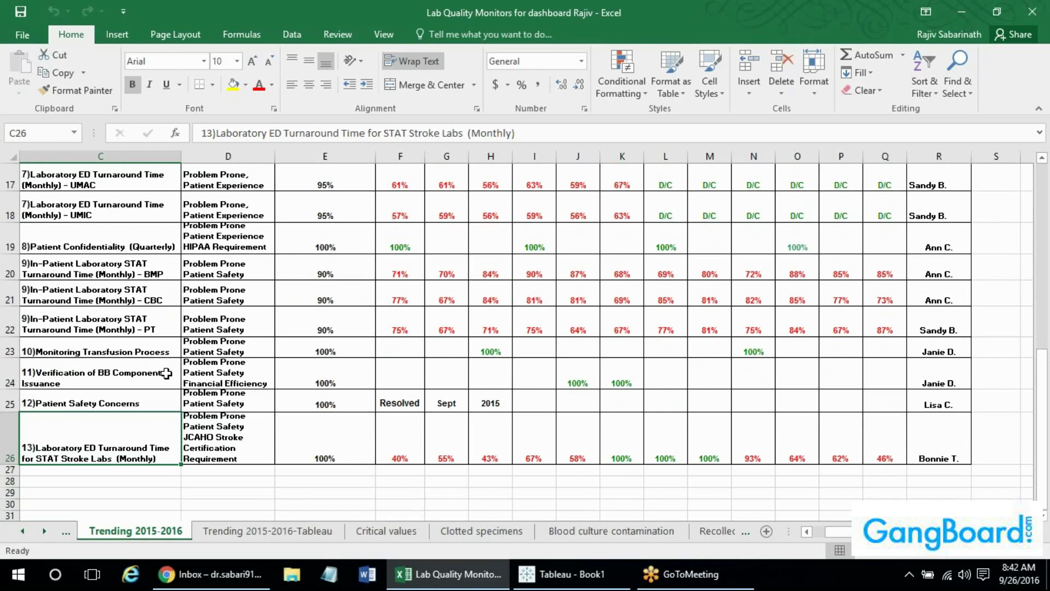
{"action": "key", "text": "Right"}
{"action": "key", "text": "Right"}
{"action": "key", "text": "Left"}
{"action": "key", "text": "Left"}
{"action": "key", "text": "alt+Tab"}
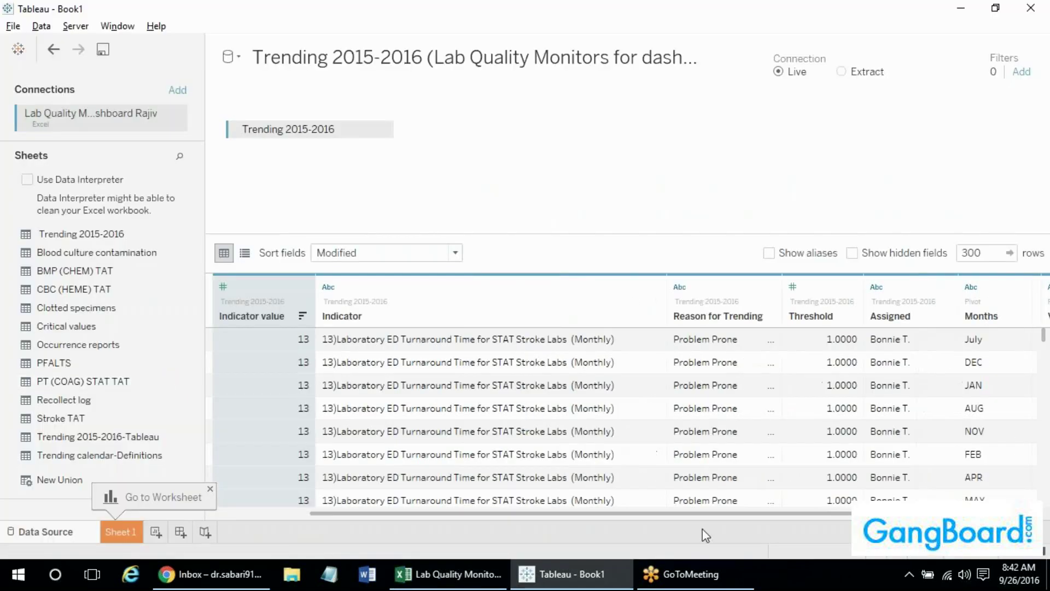
Switch to Excel and highlight the JULY through JUNE columns of the Trending 2015-2016 sheet to review the original month layout.
{"action": "key", "text": "alt+Tab"}
{"action": "left_click", "coordinate": [630, 284]}
{"action": "key", "text": "Up"}
{"action": "key", "text": "Up"}
{"action": "key", "text": "Up"}
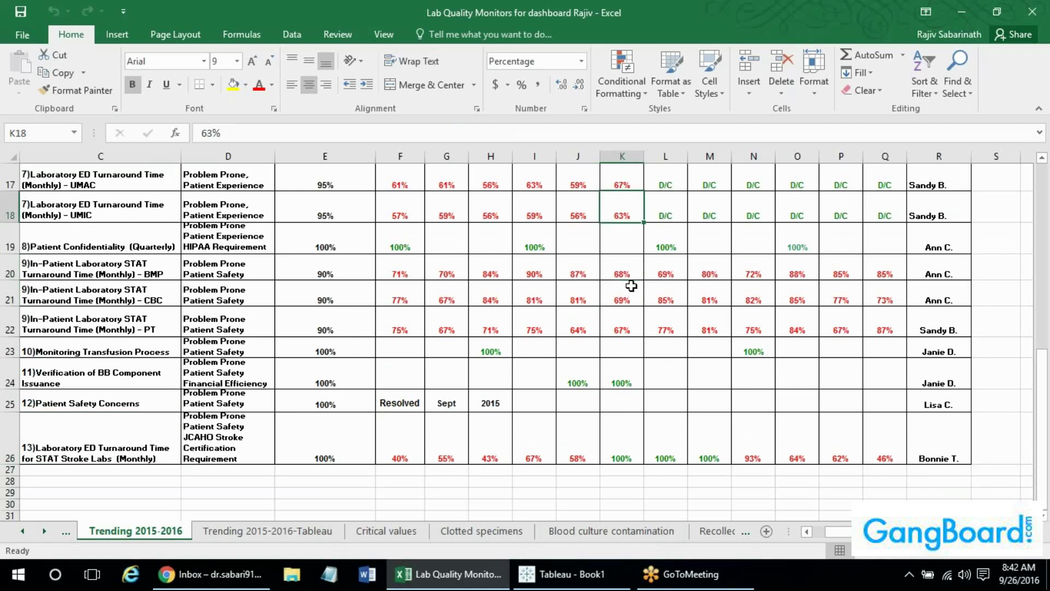
{"action": "key", "text": "Up"}
{"action": "key", "text": "Up"}
{"action": "key", "text": "Up"}
{"action": "key", "text": "Up"}
{"action": "key", "text": "Up"}
{"action": "key", "text": "Up"}
{"action": "key", "text": "Up"}
{"action": "key", "text": "Up"}
{"action": "key", "text": "Up"}
{"action": "key", "text": "Up"}
{"action": "key", "text": "Up"}
{"action": "key", "text": "Up"}
{"action": "key", "text": "Up"}
{"action": "key", "text": "Up"}
{"action": "key", "text": "Up"}
{"action": "key", "text": "Up"}
{"action": "key", "text": "Up"}
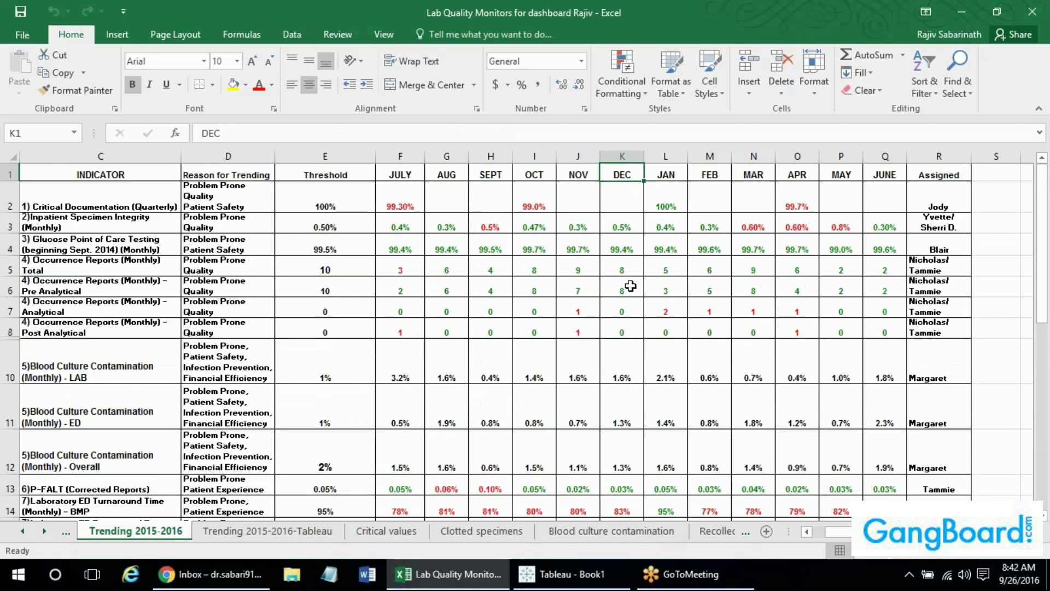
{"action": "left_click_drag", "start_coordinate": [402, 156], "coordinate": [889, 157]}
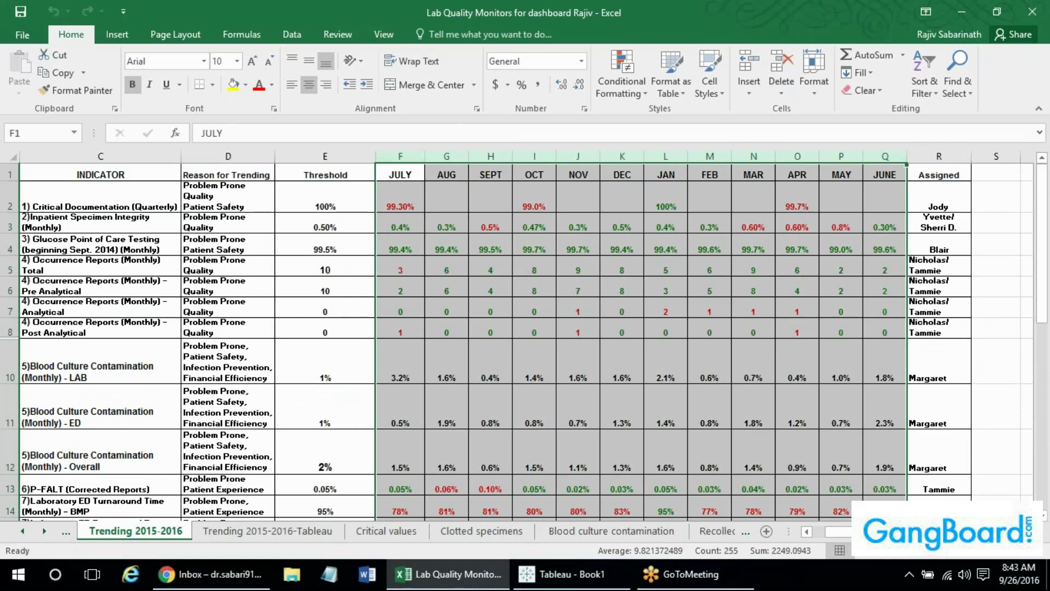
{"action": "left_click", "coordinate": [407, 173]}
{"action": "left_click_drag", "start_coordinate": [415, 151], "coordinate": [872, 152]}
{"action": "left_click", "coordinate": [491, 175]}
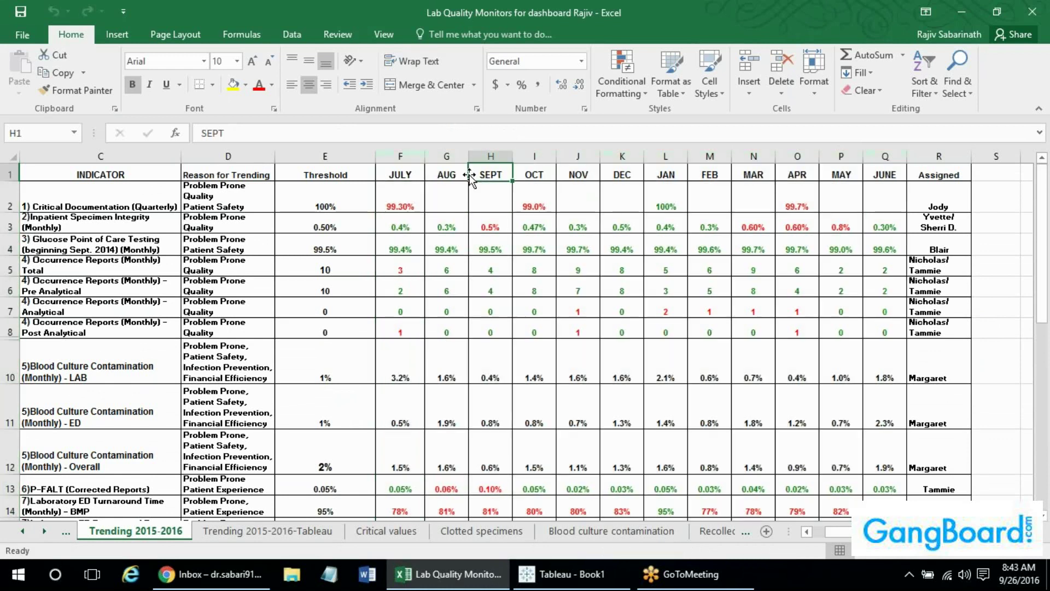
Highlight the JULY and AUG columns together and compare them with the pivoted data in Tableau.
{"action": "left_click", "coordinate": [400, 155]}
{"action": "left_click", "coordinate": [447, 156], "text": "ctrl"}
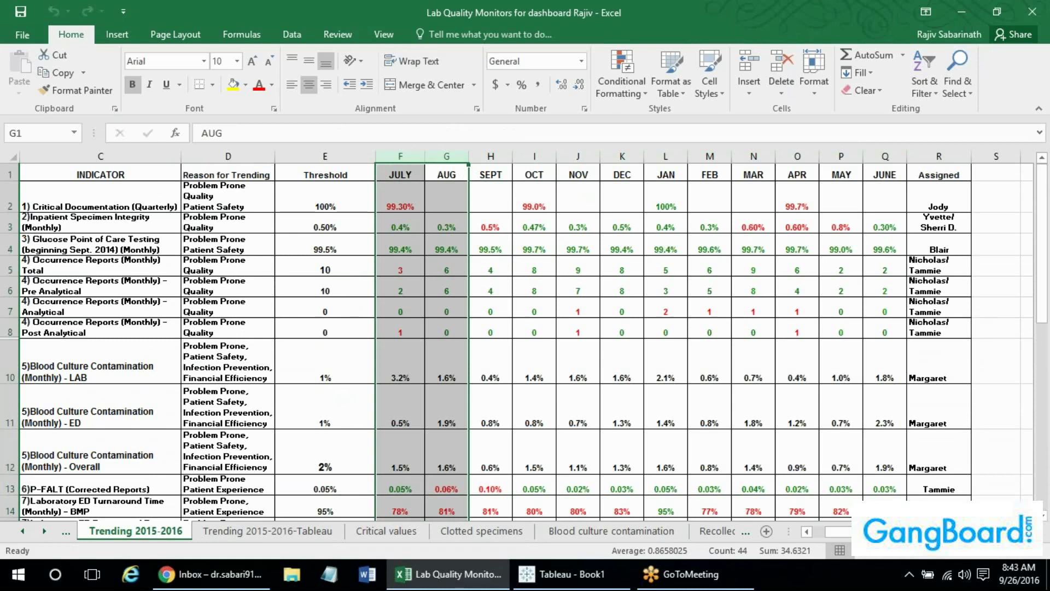
{"action": "key", "text": "alt+Tab"}
{"action": "key", "text": "alt+Tab"}
Examine the entries of the INDICATOR column in the Trending 2015-2016 sheet row by row, and switch back to Tableau.
{"action": "left_click", "coordinate": [78, 207]}
{"action": "key", "text": "Down"}
{"action": "key", "text": "Down"}
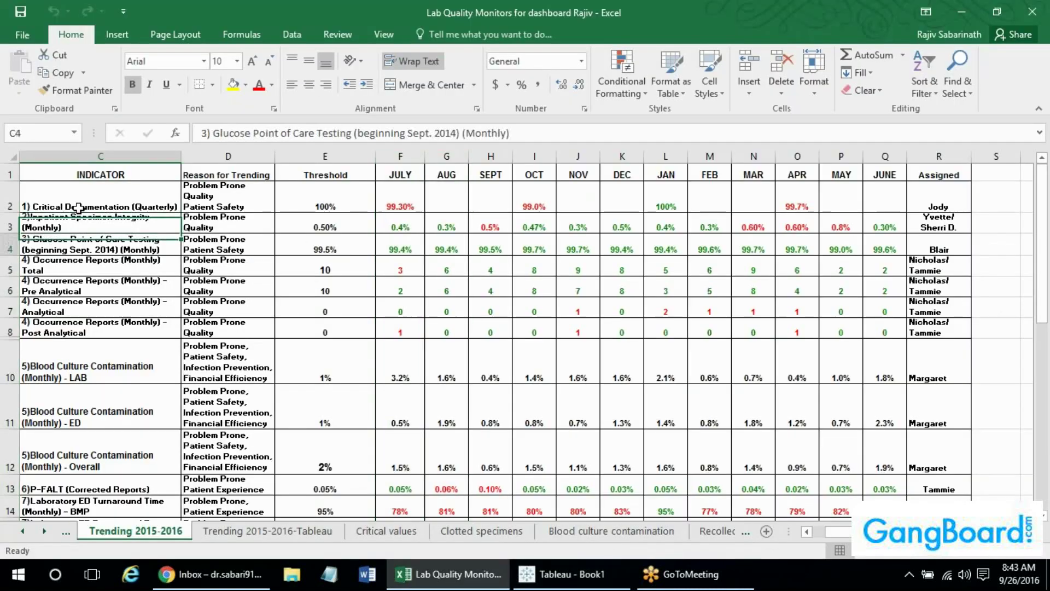
{"action": "key", "text": "Down"}
{"action": "key", "text": "Down"}
{"action": "key", "text": "Down"}
{"action": "key", "text": "Down"}
{"action": "key", "text": "Down"}
{"action": "key", "text": "Down"}
{"action": "key", "text": "Down"}
{"action": "key", "text": "Down"}
{"action": "key", "text": "Down"}
{"action": "key", "text": "Down"}
{"action": "key", "text": "alt+Tab"}
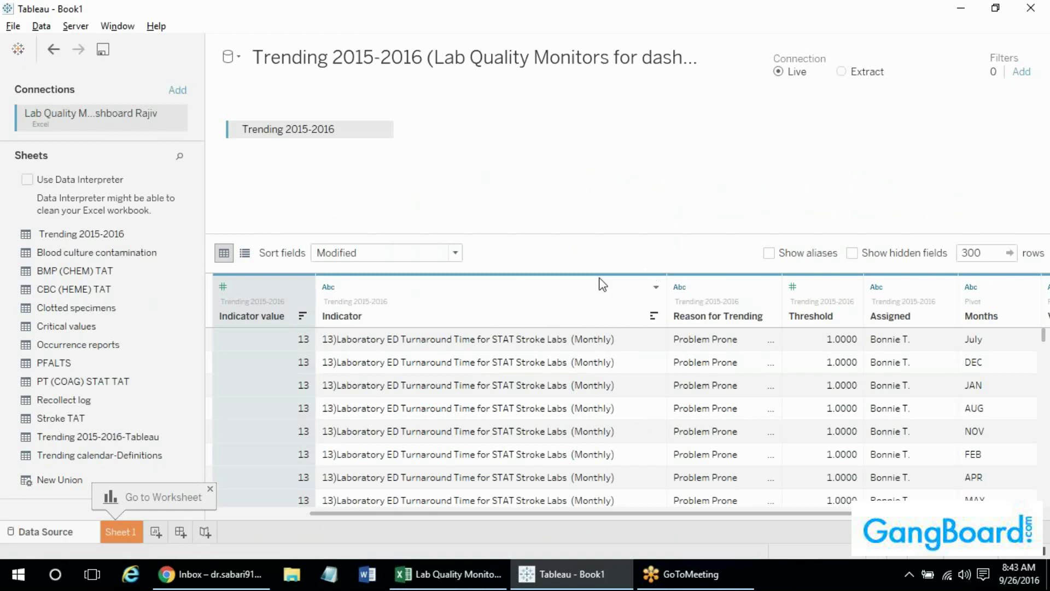
Build a crosstab on Sheet 1 with Indicator as rows, Months as columns and Indicator value as text.
{"action": "left_click", "coordinate": [115, 535]}
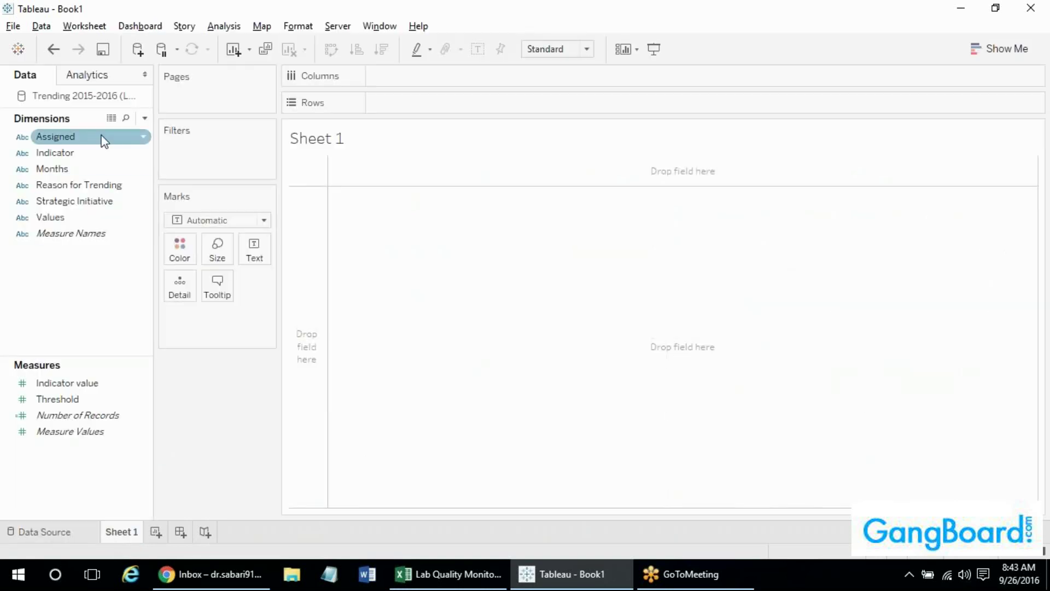
{"action": "left_click_drag", "start_coordinate": [71, 152], "coordinate": [400, 101]}
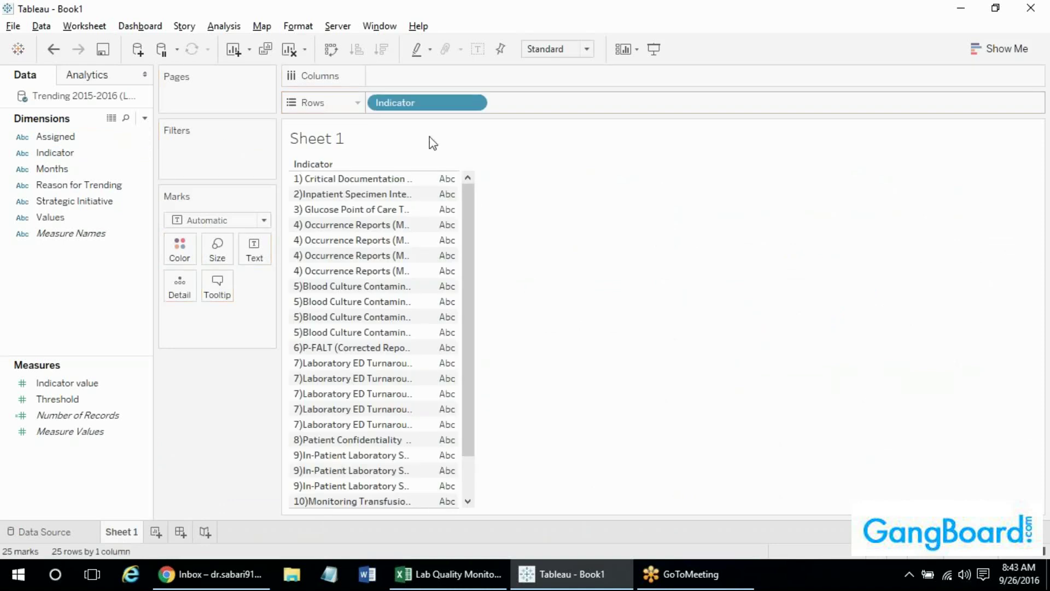
{"action": "left_click_drag", "start_coordinate": [474, 200], "coordinate": [469, 176]}
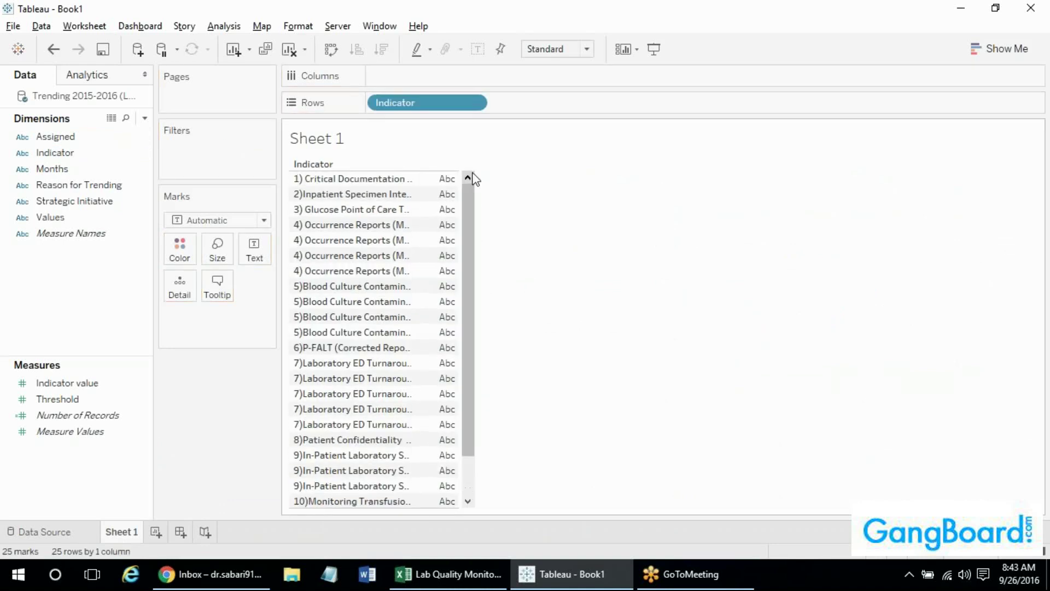
{"action": "left_click", "coordinate": [55, 171]}
{"action": "mouse_move", "coordinate": [54, 171]}
{"action": "left_mouse_down"}
{"action": "mouse_move", "coordinate": [441, 70]}
{"action": "mouse_move", "coordinate": [393, 75]}
{"action": "left_mouse_up"}
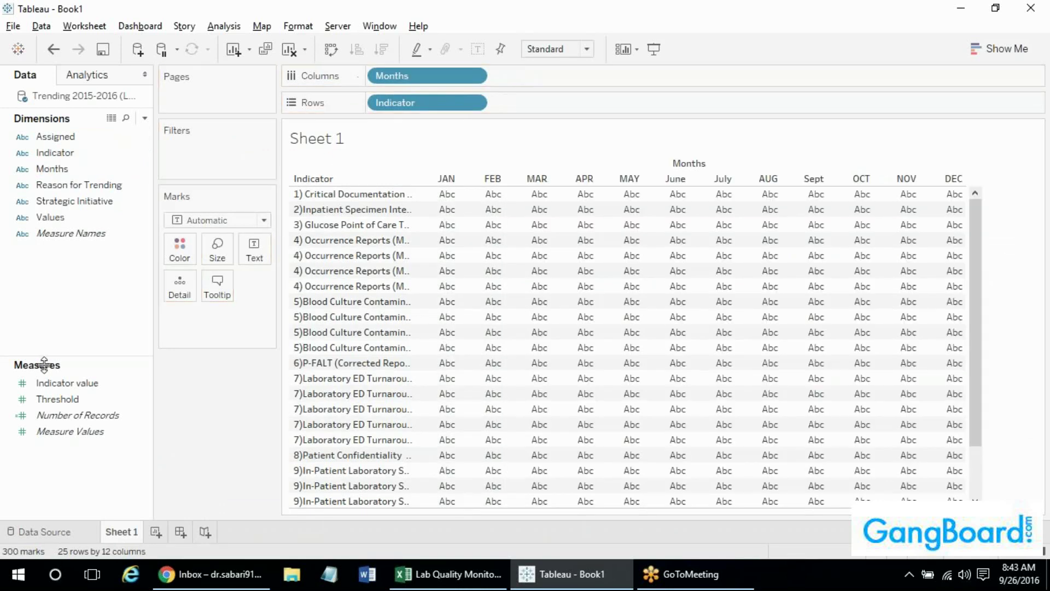
{"action": "left_click", "coordinate": [55, 385]}
{"action": "left_click_drag", "start_coordinate": [56, 390], "coordinate": [254, 249]}
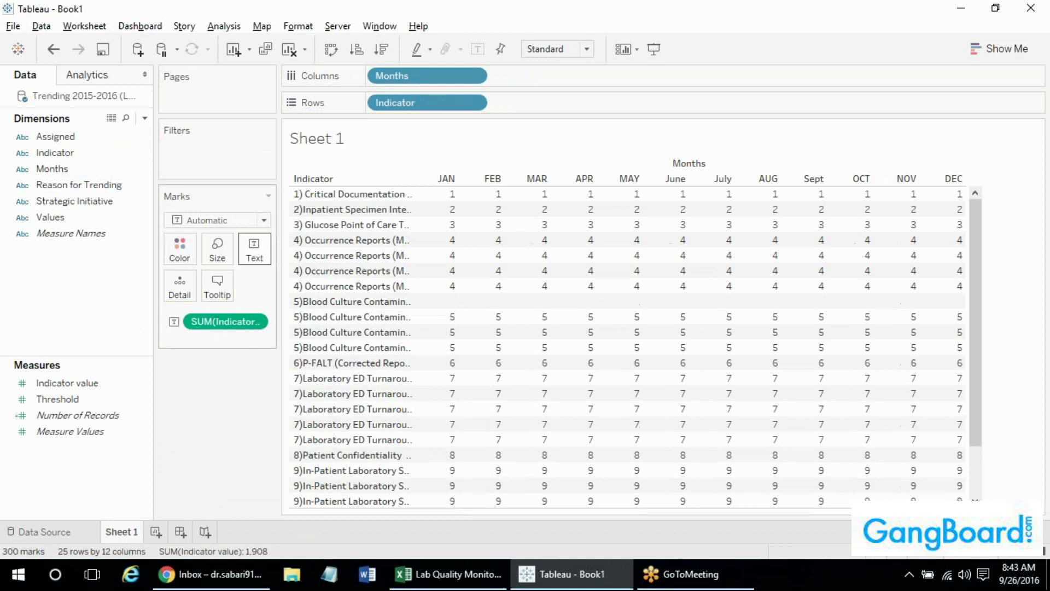
{"action": "left_click_drag", "start_coordinate": [980, 228], "coordinate": [977, 197]}
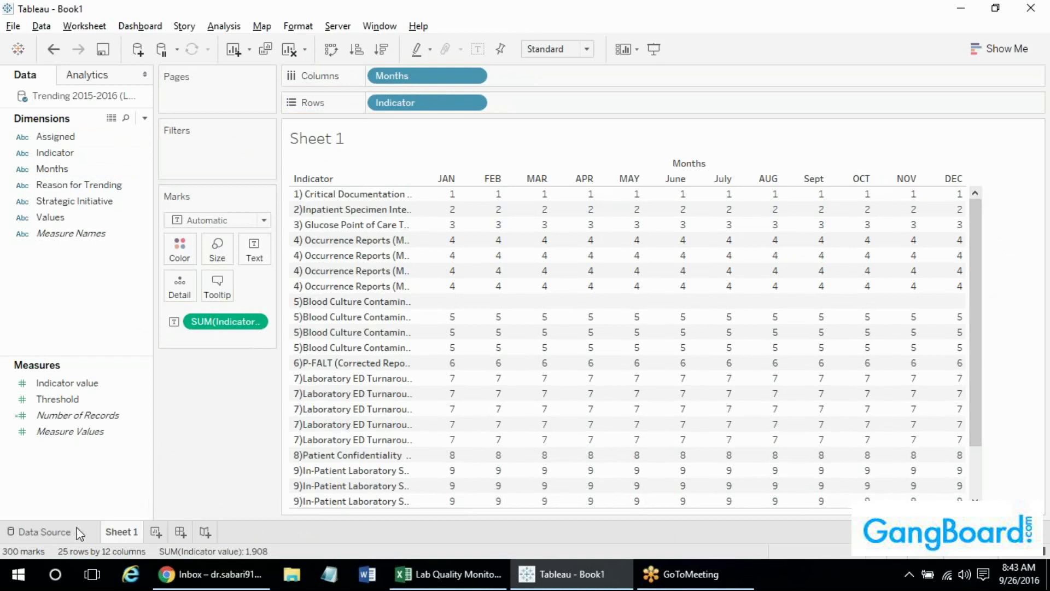
Compare the pivoted rows of the data source with the crosstab on Sheet 1.
{"action": "left_click", "coordinate": [46, 531]}
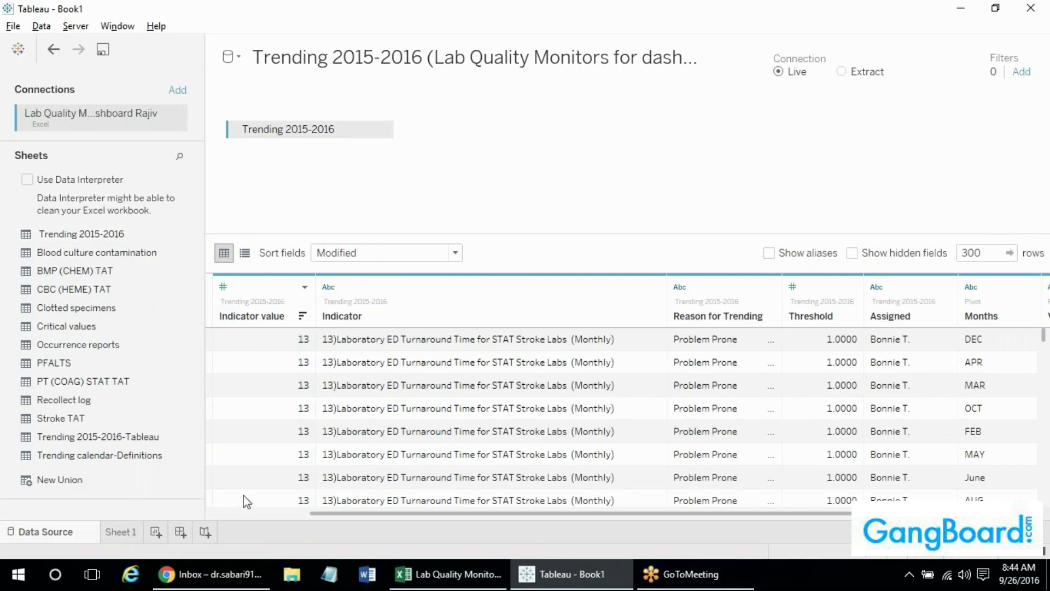
{"action": "left_click", "coordinate": [121, 530]}
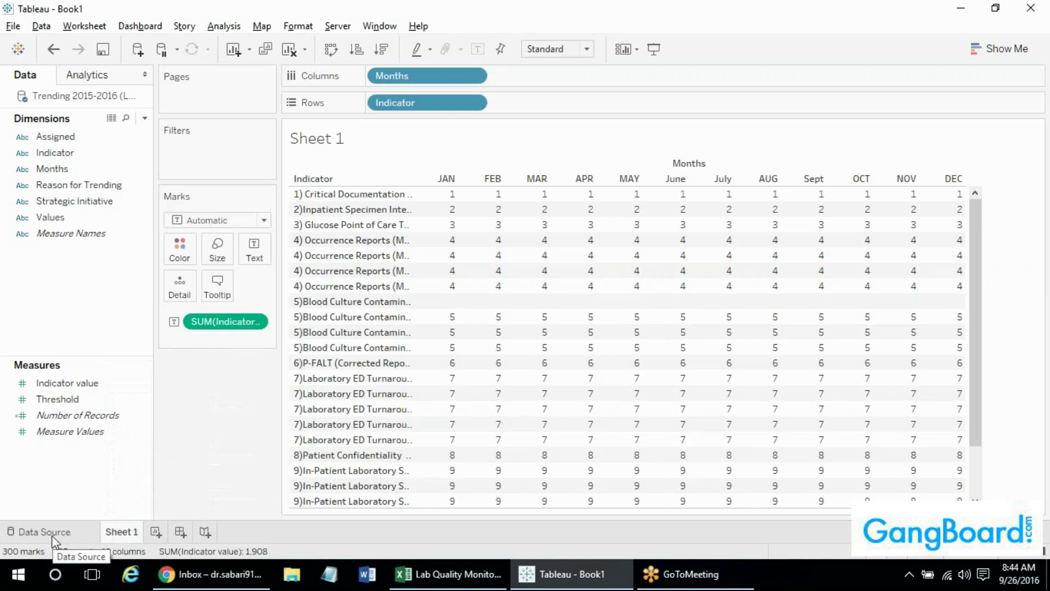
{"action": "left_click", "coordinate": [27, 534]}
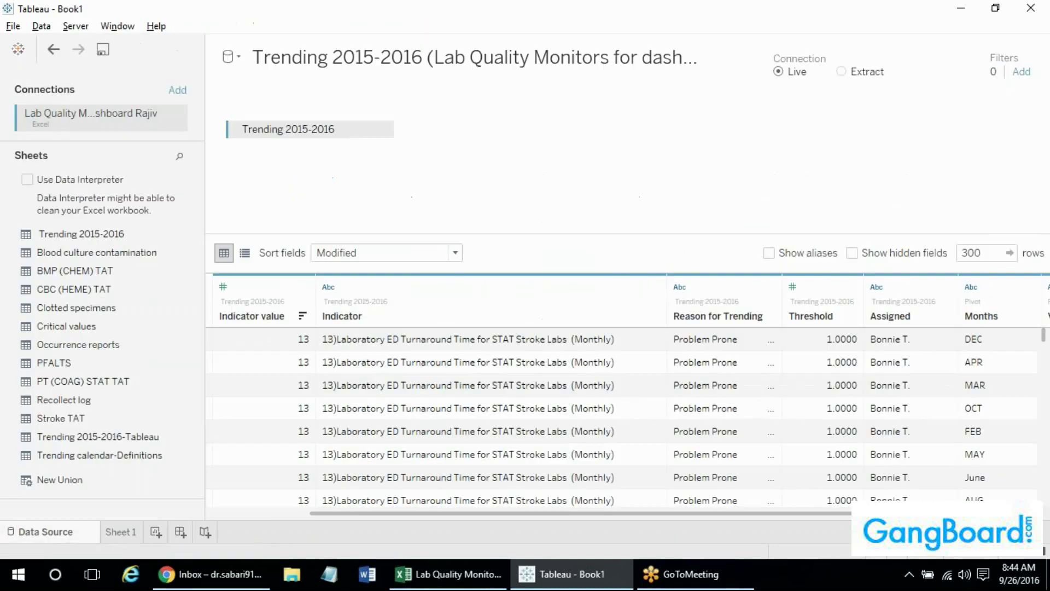
{"action": "left_click", "coordinate": [117, 530]}
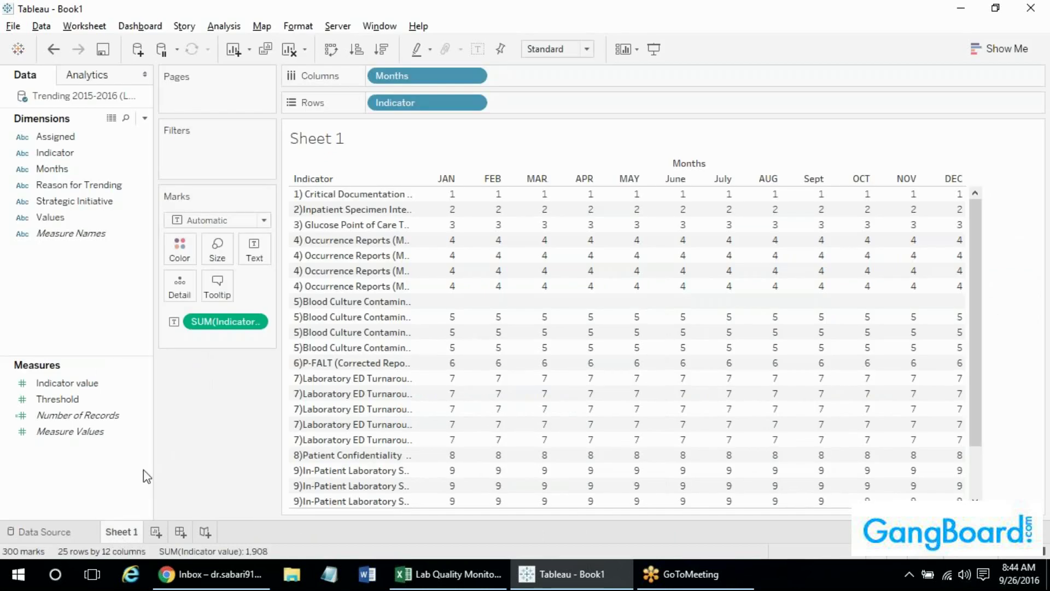
Clear Sheet 1 and rebuild the crosstab with Indicator as rows, Months as columns and Indicator value as text.
{"action": "left_click", "coordinate": [288, 49]}
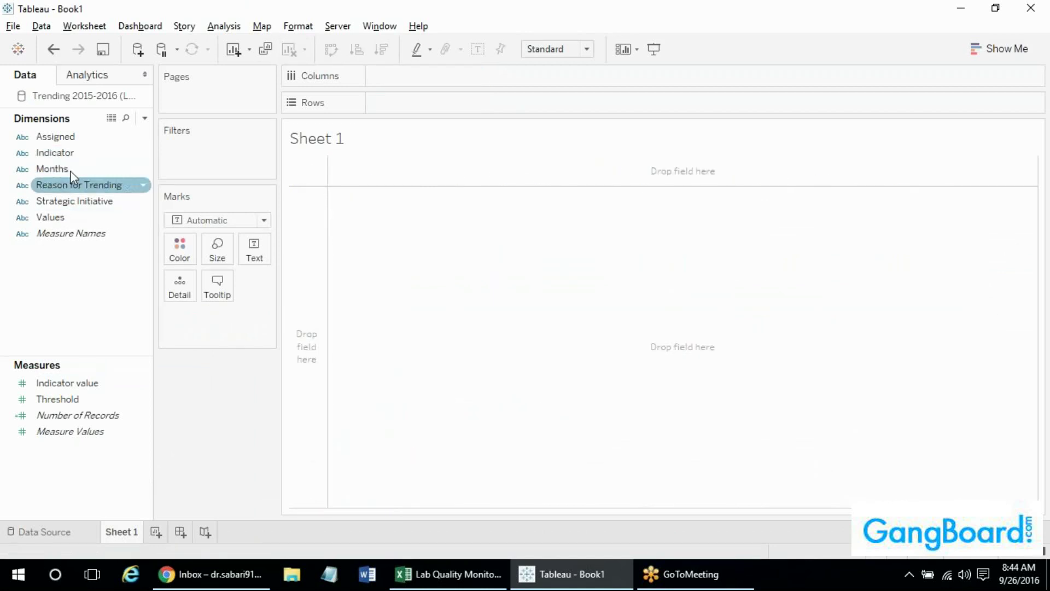
{"action": "left_click_drag", "start_coordinate": [70, 153], "coordinate": [416, 104]}
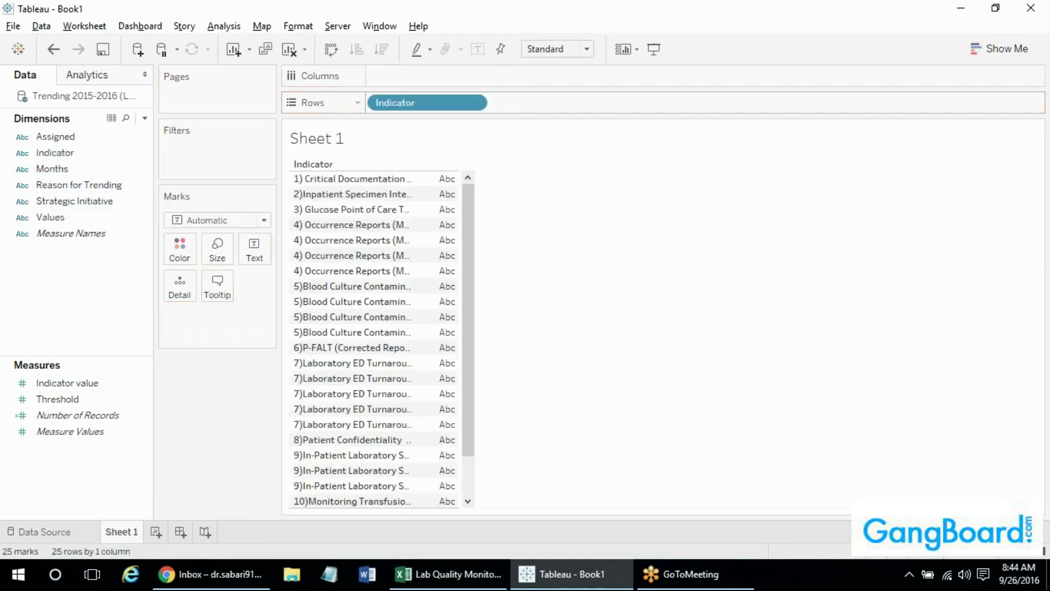
{"action": "left_click_drag", "start_coordinate": [57, 173], "coordinate": [422, 78]}
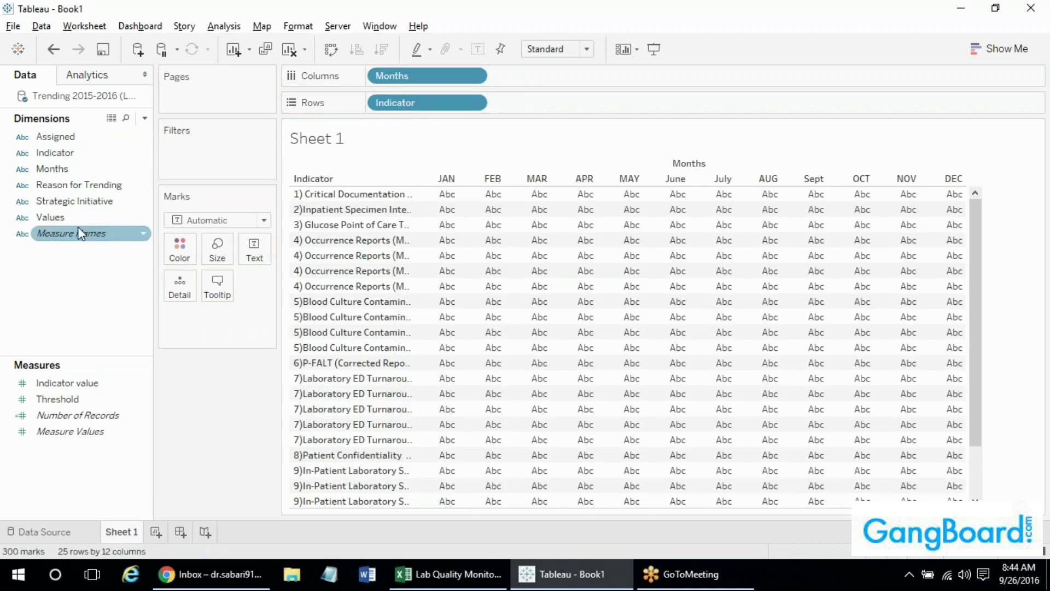
{"action": "left_click_drag", "start_coordinate": [60, 382], "coordinate": [254, 251]}
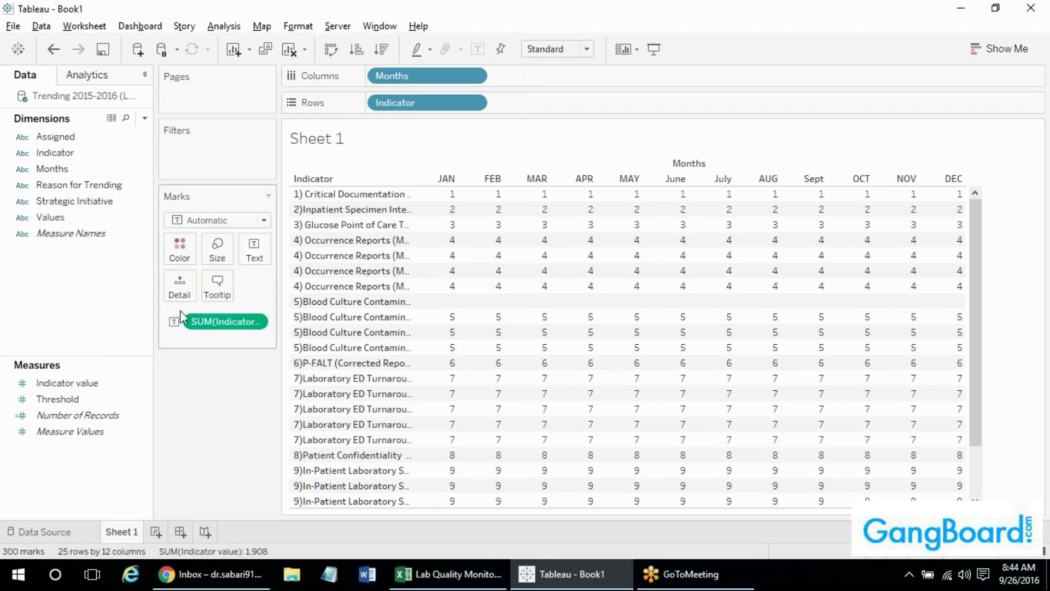
Inspect the details of the JAN mark for 1) Critical Documentation (Quarterly) in the crosstab.
{"action": "right_click", "coordinate": [213, 326]}
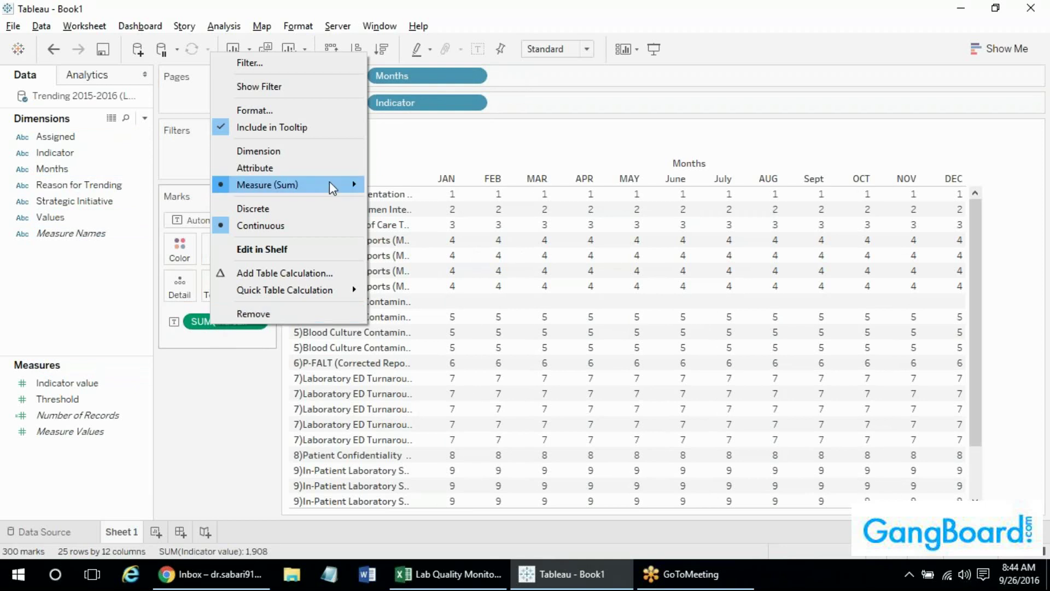
{"action": "mouse_move", "coordinate": [330, 181]}
{"action": "left_click", "coordinate": [526, 192]}
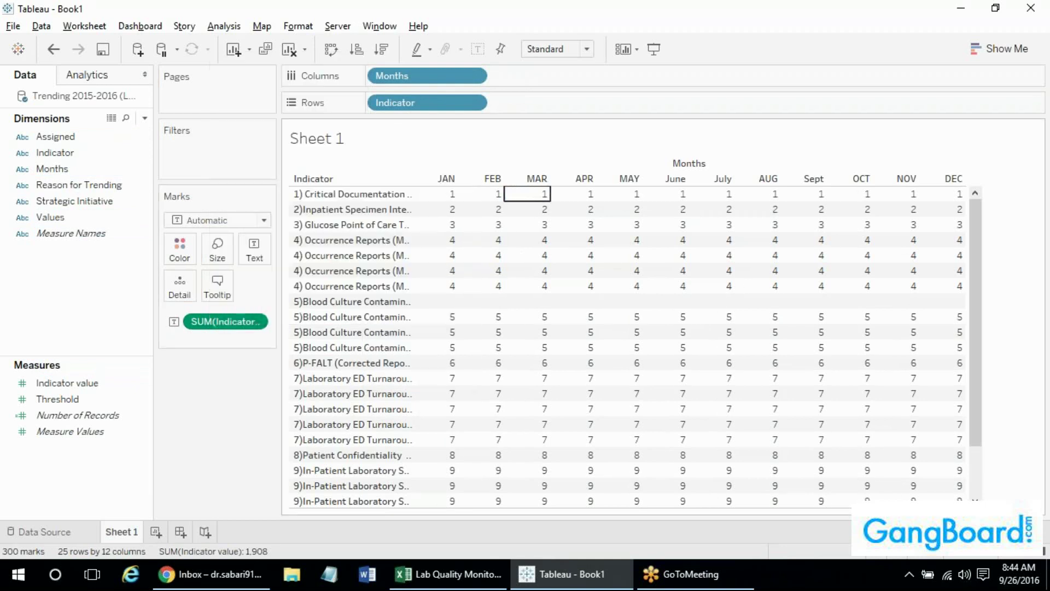
{"action": "left_click", "coordinate": [528, 193]}
{"action": "left_click", "coordinate": [451, 197]}
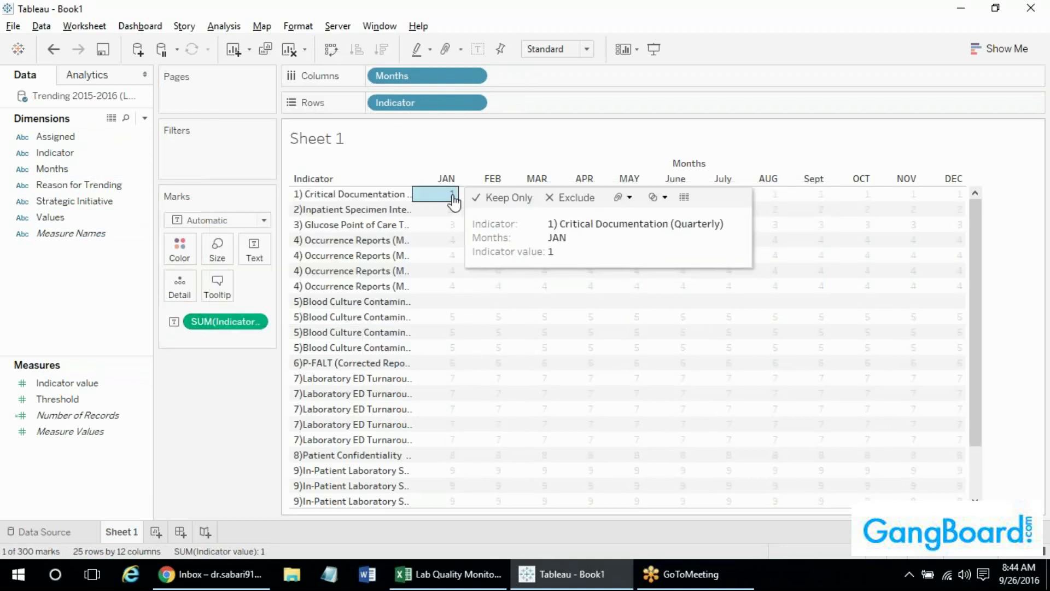
{"action": "right_click", "coordinate": [453, 196]}
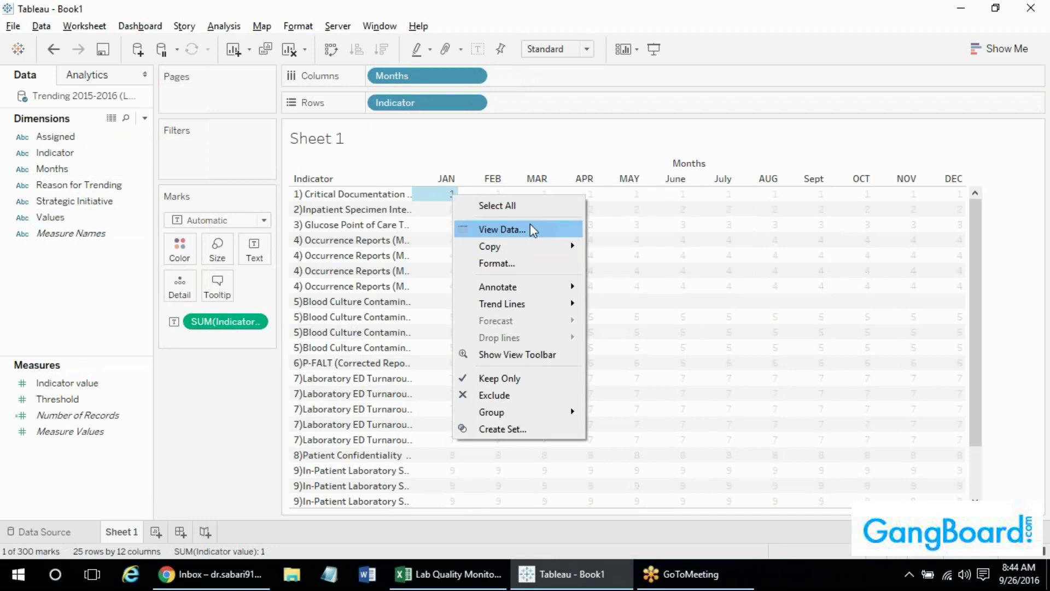
{"action": "left_click", "coordinate": [478, 150]}
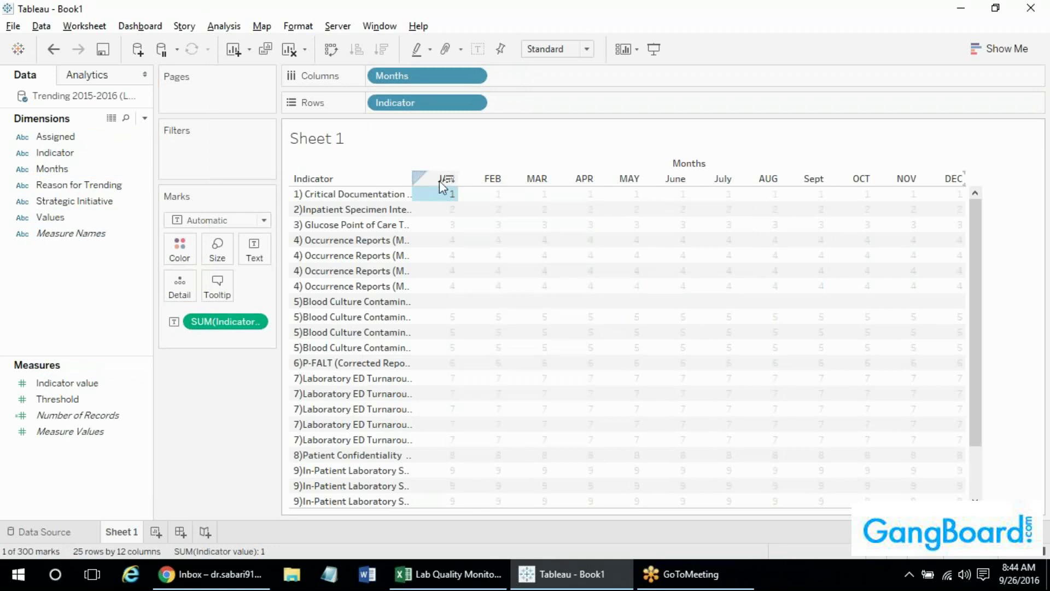
Change the aggregation of the Indicator value text field to Minimum.
{"action": "right_click", "coordinate": [246, 328]}
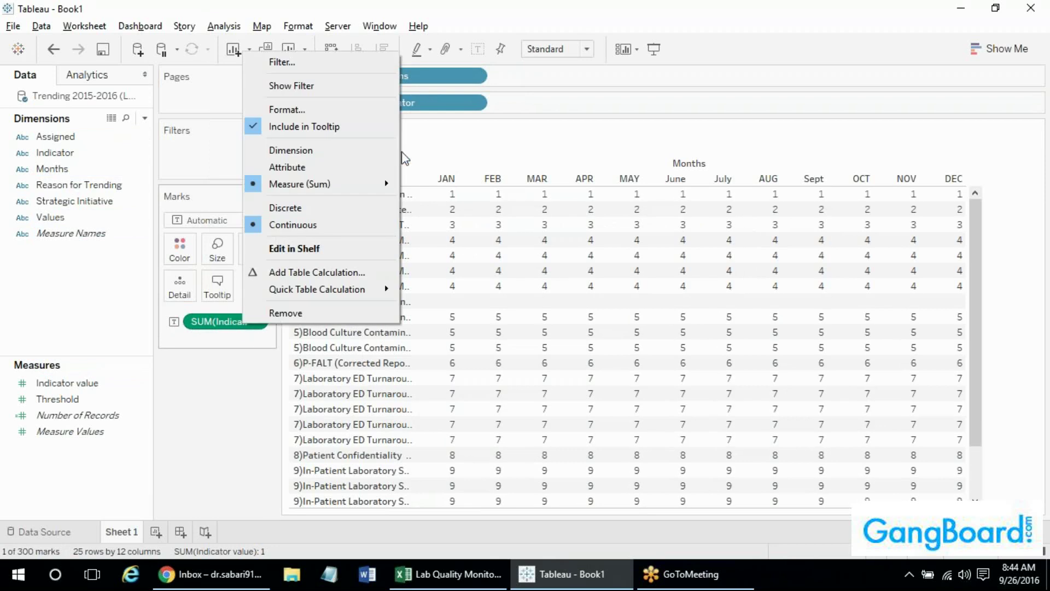
{"action": "mouse_move", "coordinate": [378, 183]}
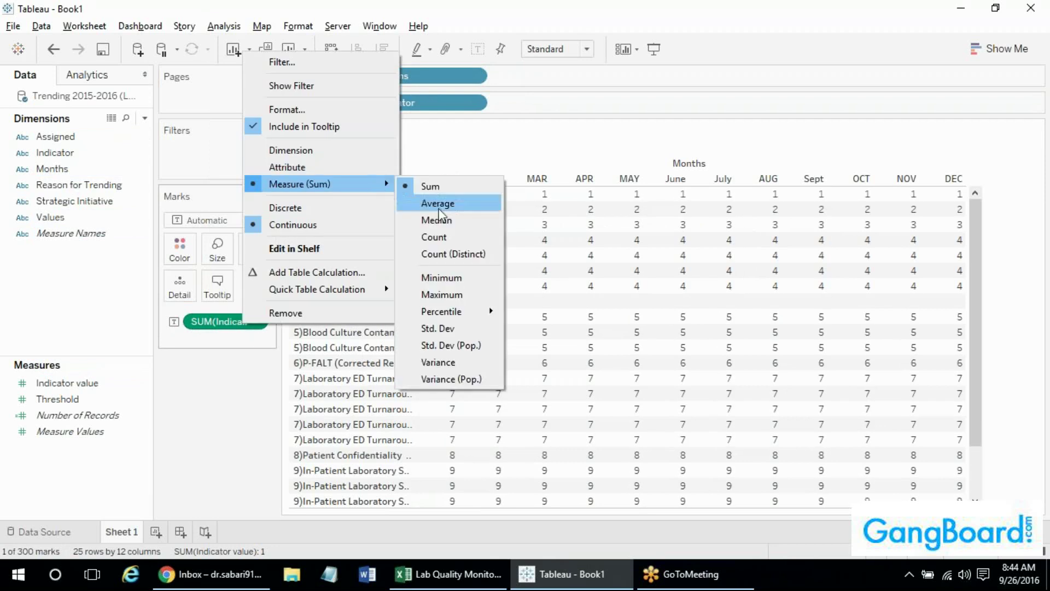
{"action": "left_click", "coordinate": [435, 277]}
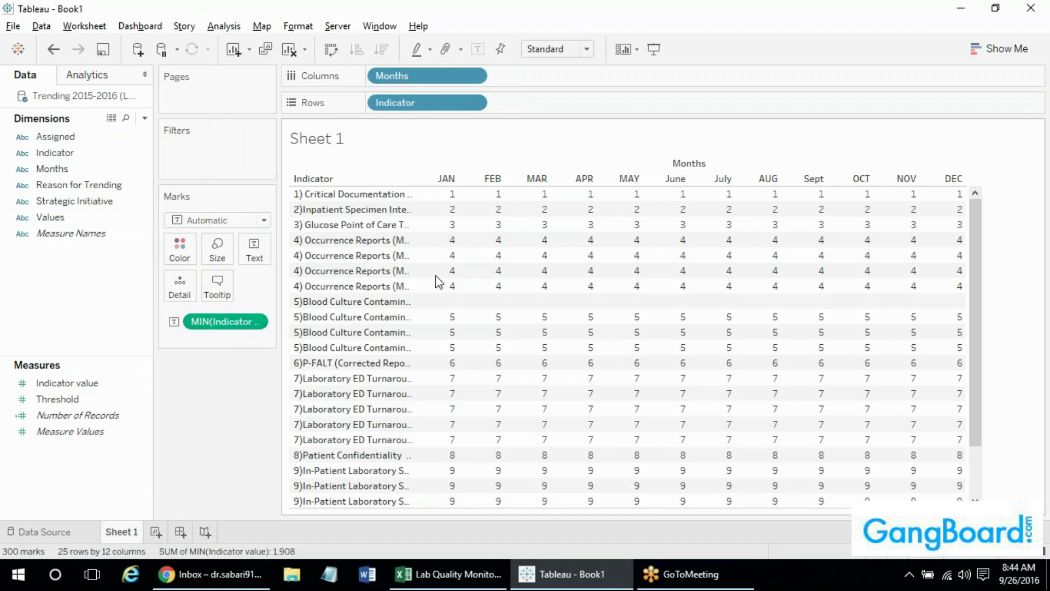
View the summary and full underlying data of the JAN mark for Critical Documentation, checking its Values field.
{"action": "right_click", "coordinate": [444, 194]}
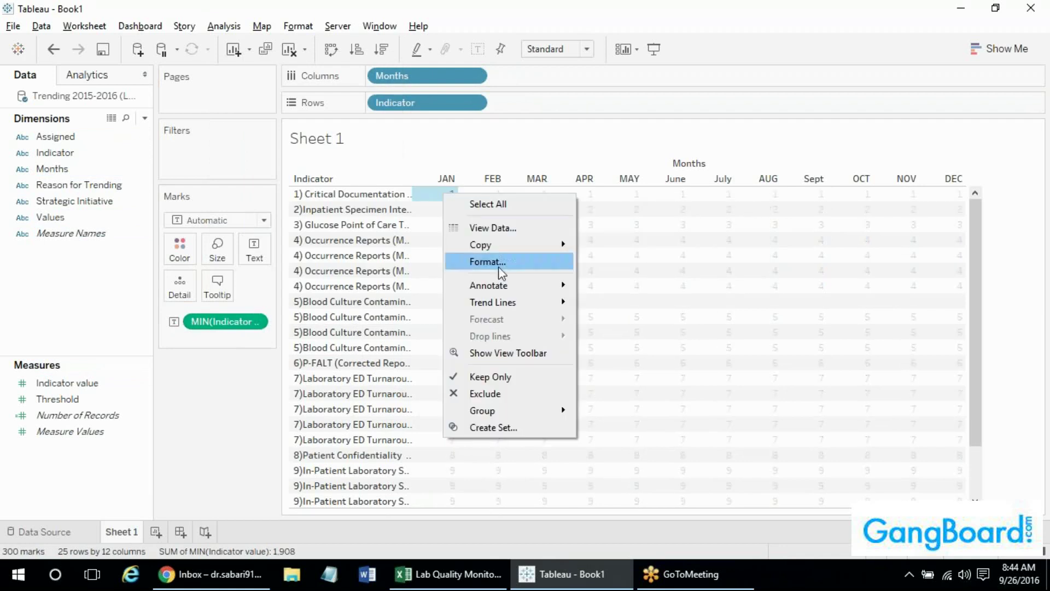
{"action": "left_click", "coordinate": [516, 229]}
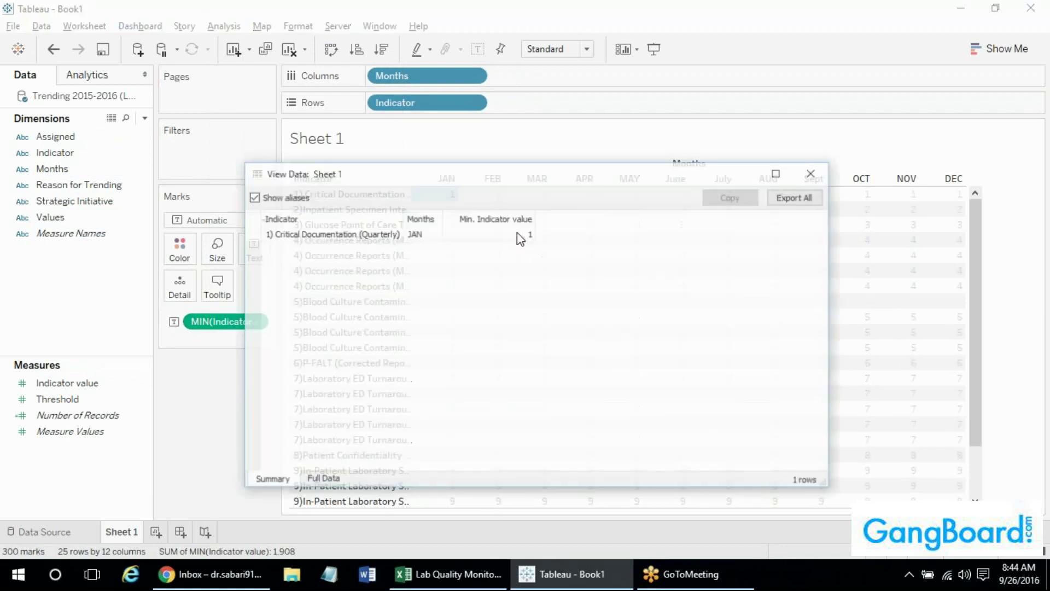
{"action": "left_click", "coordinate": [814, 172]}
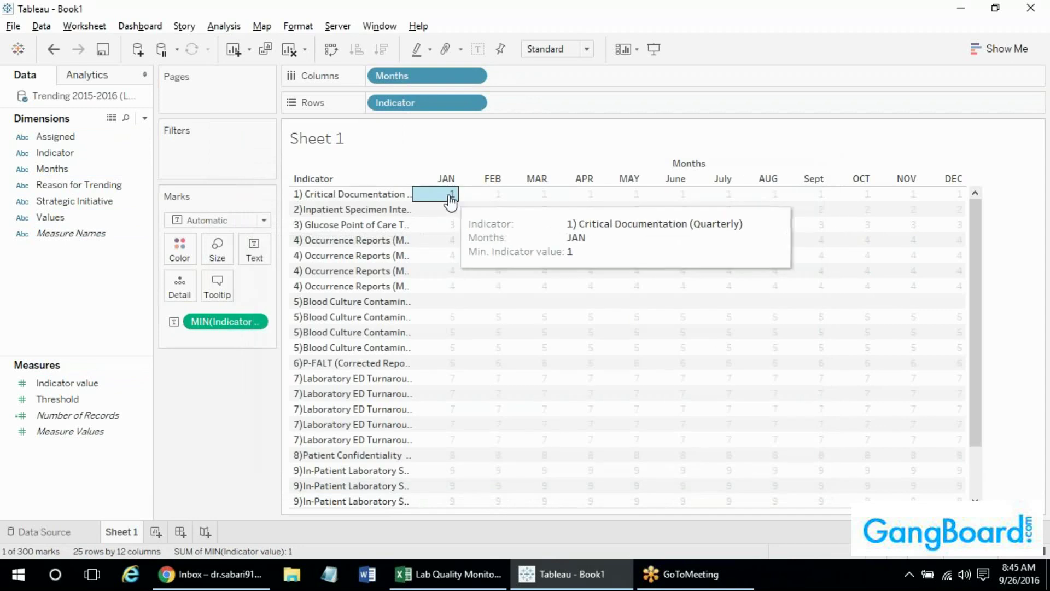
{"action": "right_click", "coordinate": [443, 197]}
{"action": "left_click", "coordinate": [481, 227]}
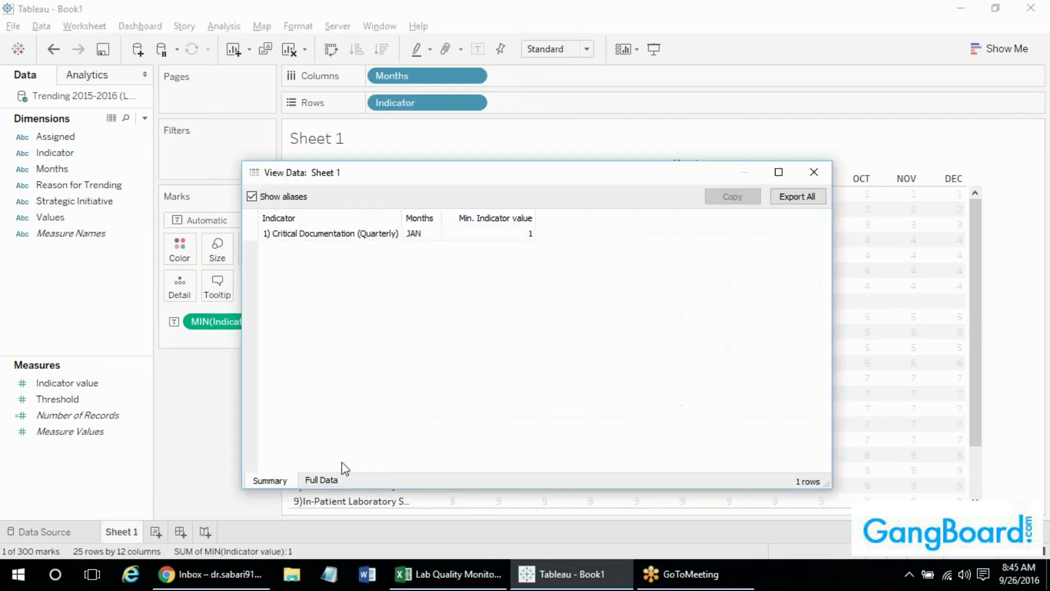
{"action": "left_click", "coordinate": [304, 480]}
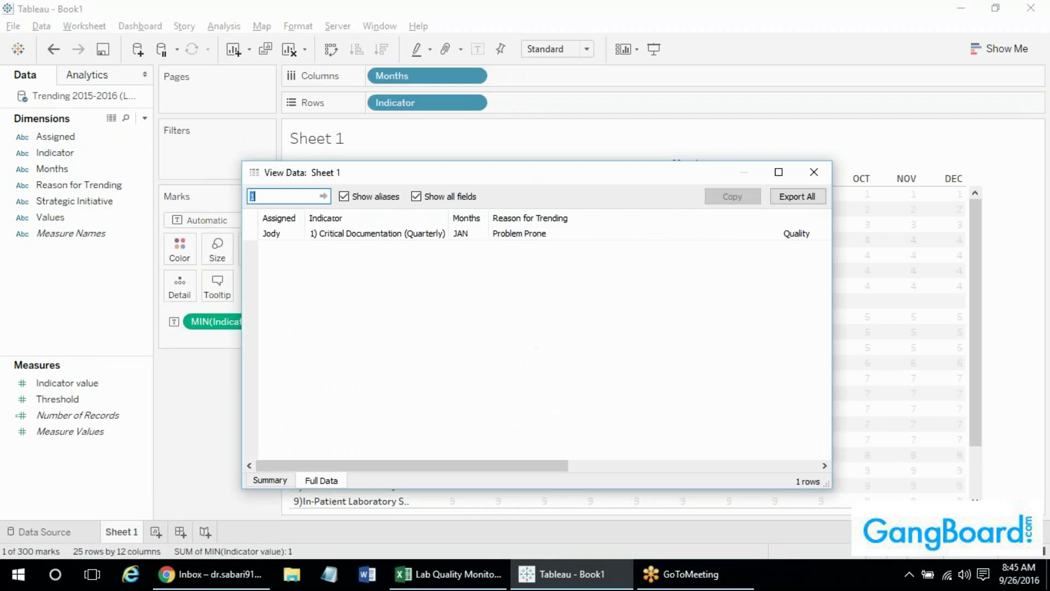
{"action": "left_click_drag", "start_coordinate": [426, 468], "coordinate": [664, 449]}
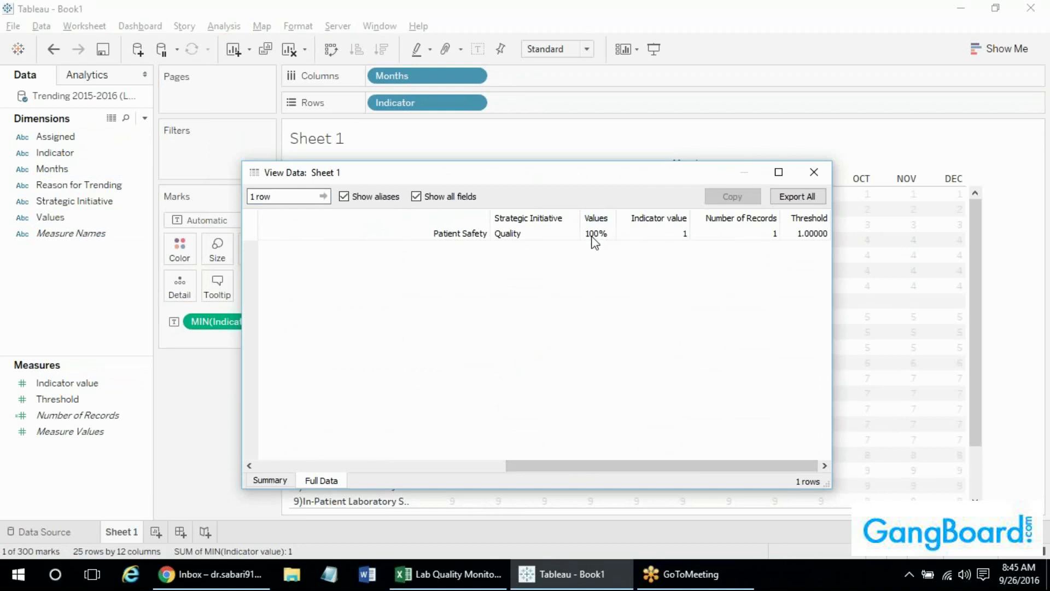
{"action": "left_click", "coordinate": [815, 170]}
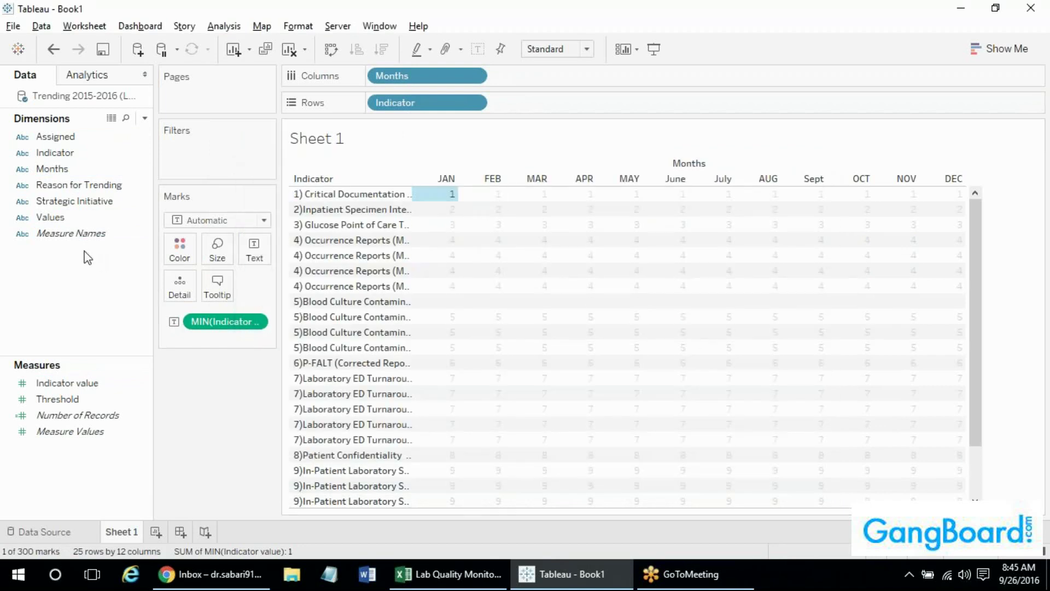
{"action": "right_click", "coordinate": [65, 221]}
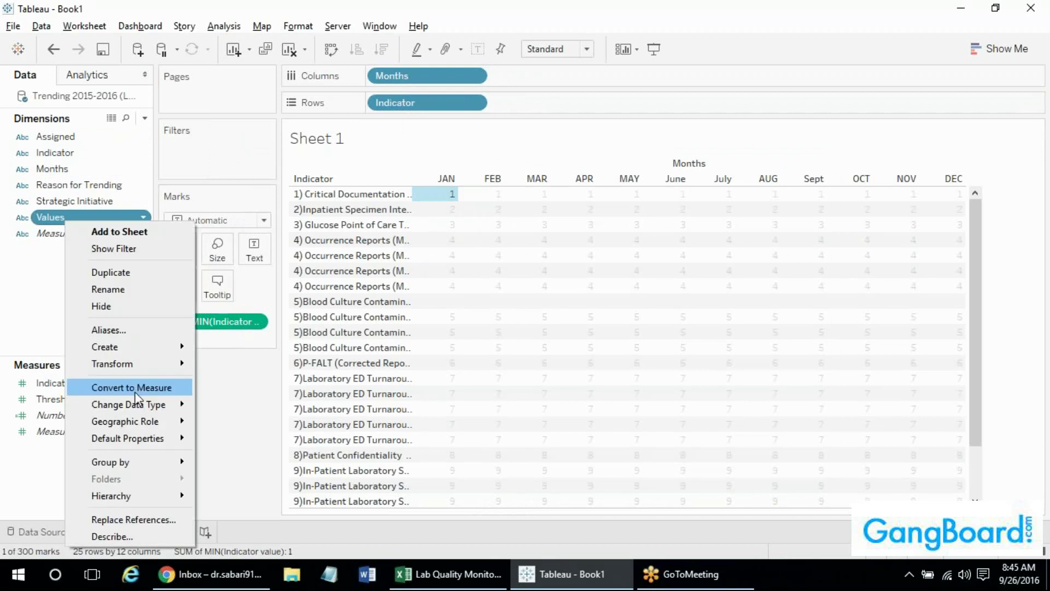
{"action": "left_click", "coordinate": [28, 310]}
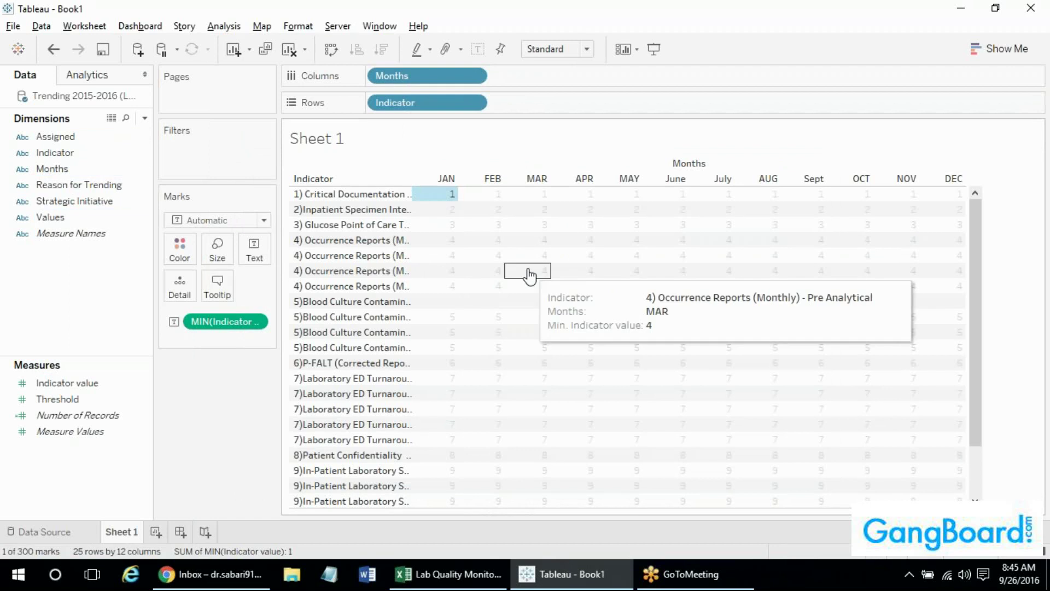
{"action": "left_click", "coordinate": [89, 220]}
{"action": "left_click", "coordinate": [91, 226]}
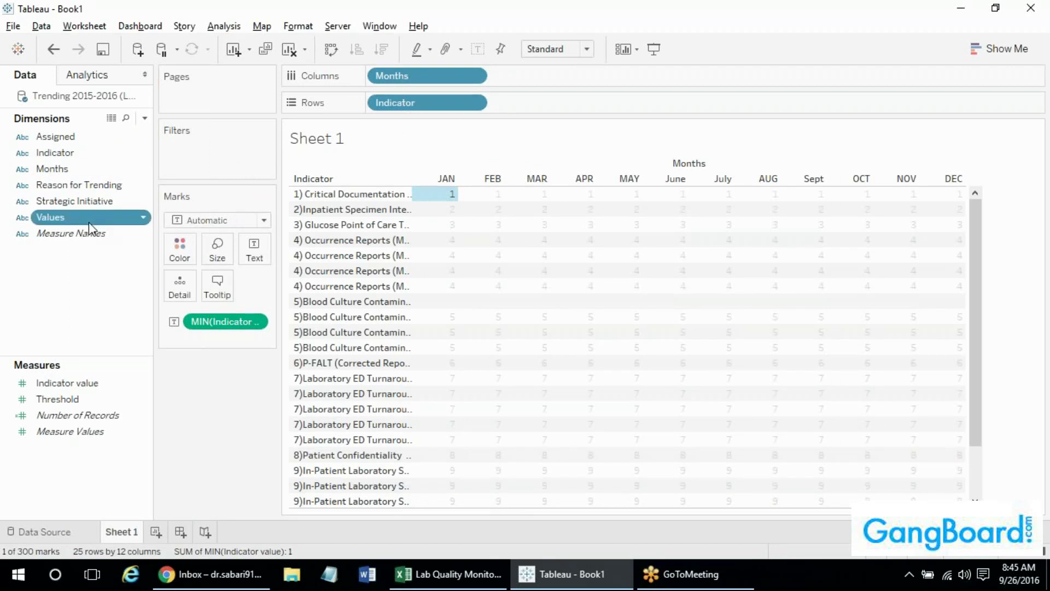
{"action": "right_click", "coordinate": [89, 224]}
{"action": "mouse_move", "coordinate": [147, 444]}
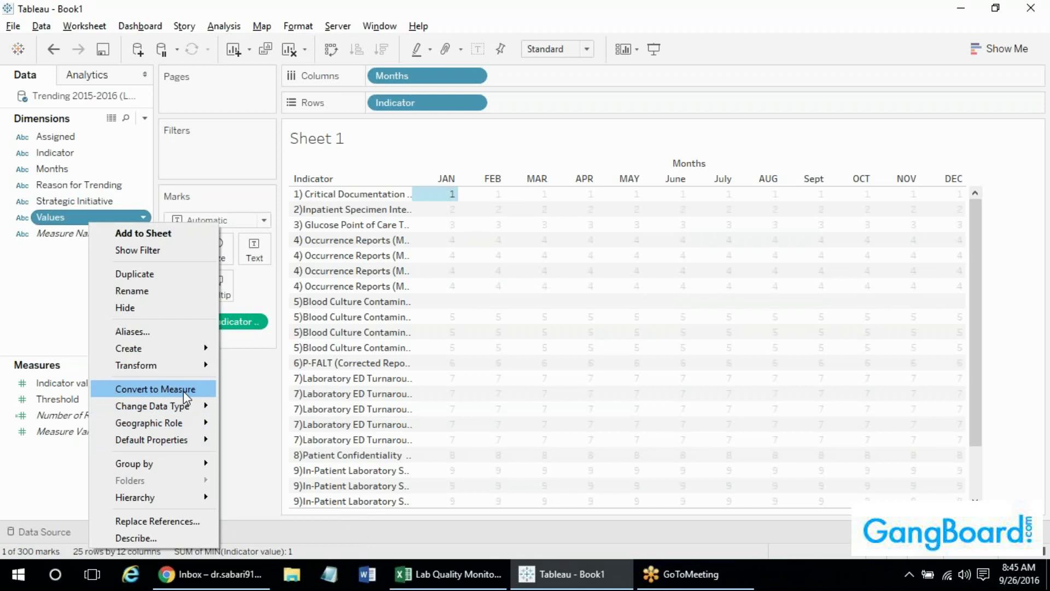
{"action": "left_click", "coordinate": [485, 222]}
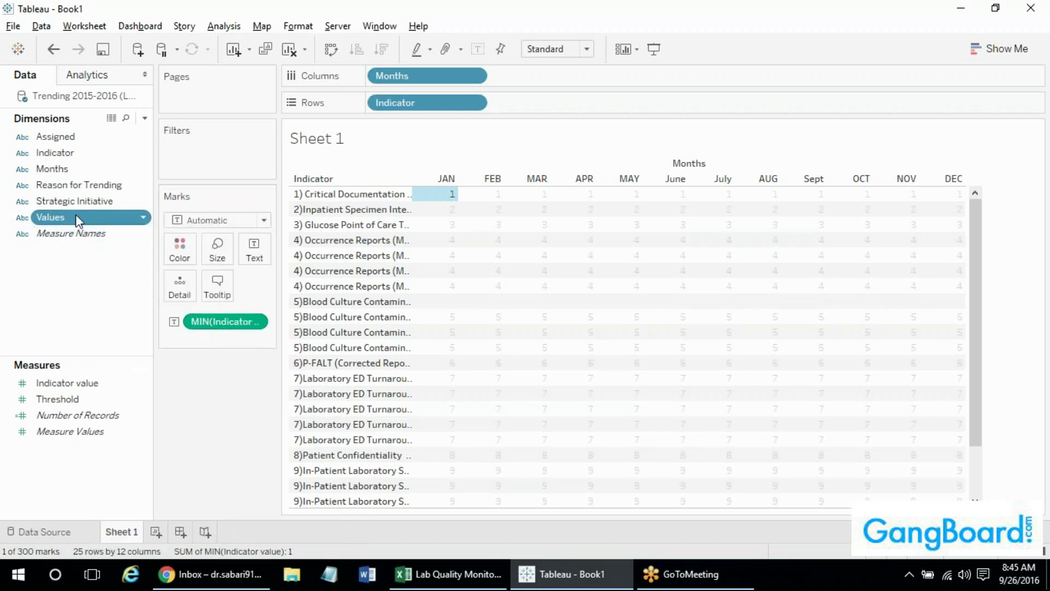
Try moving the Values field from the dimensions to the measures and converting it to discrete.
{"action": "left_click_drag", "start_coordinate": [75, 214], "coordinate": [73, 216]}
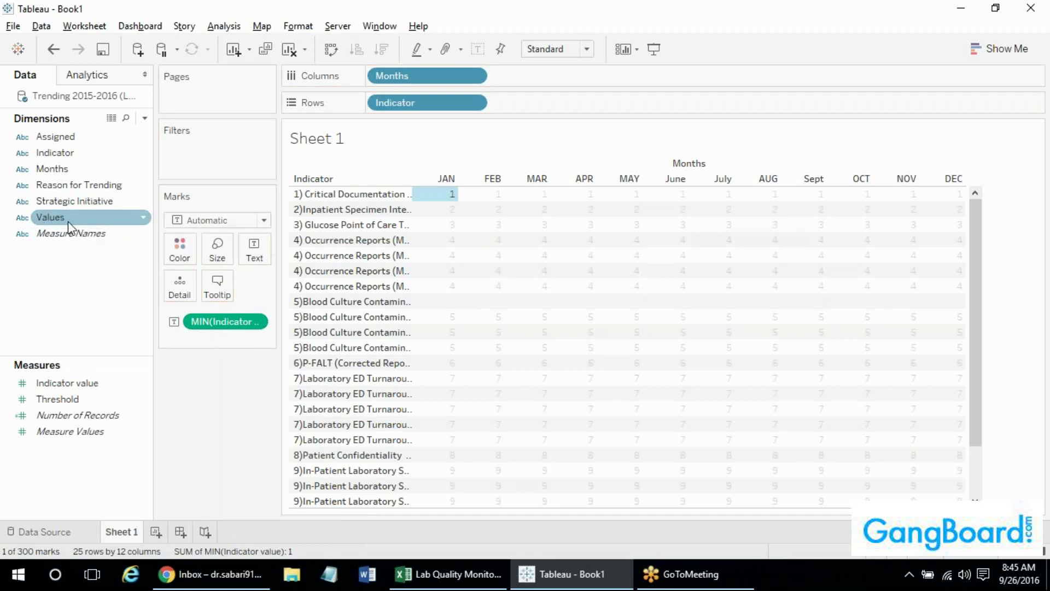
{"action": "left_click_drag", "start_coordinate": [73, 219], "coordinate": [68, 479]}
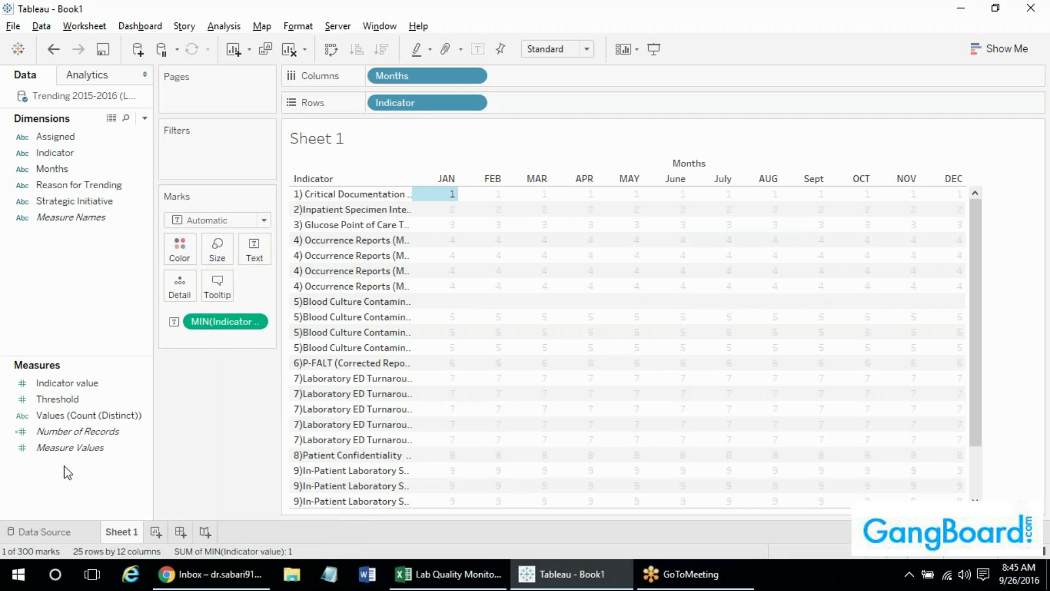
{"action": "right_click", "coordinate": [68, 416]}
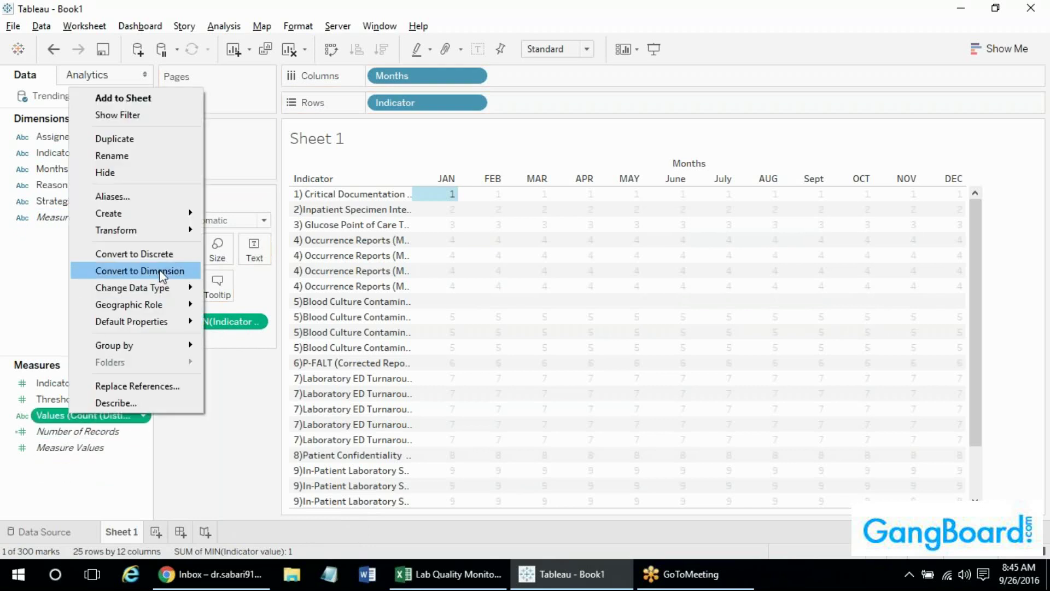
{"action": "mouse_move", "coordinate": [162, 283]}
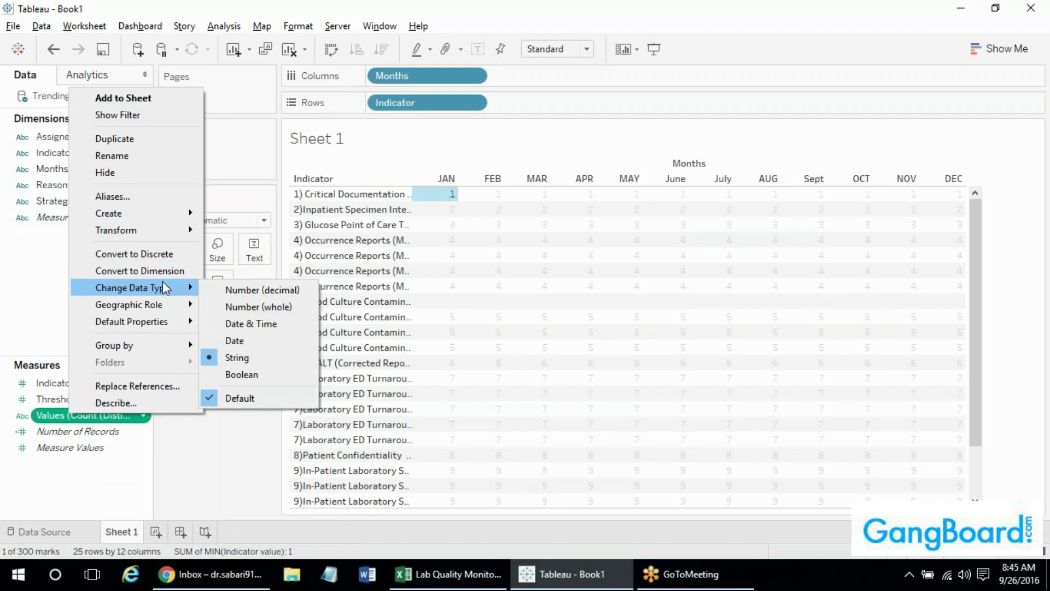
{"action": "left_click", "coordinate": [146, 254]}
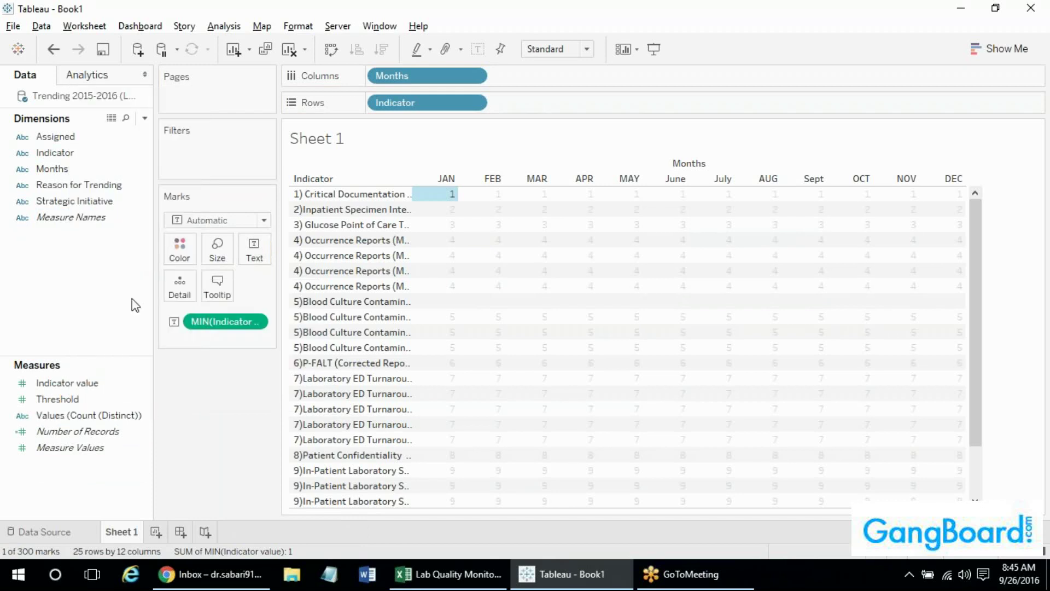
{"action": "right_click", "coordinate": [107, 415]}
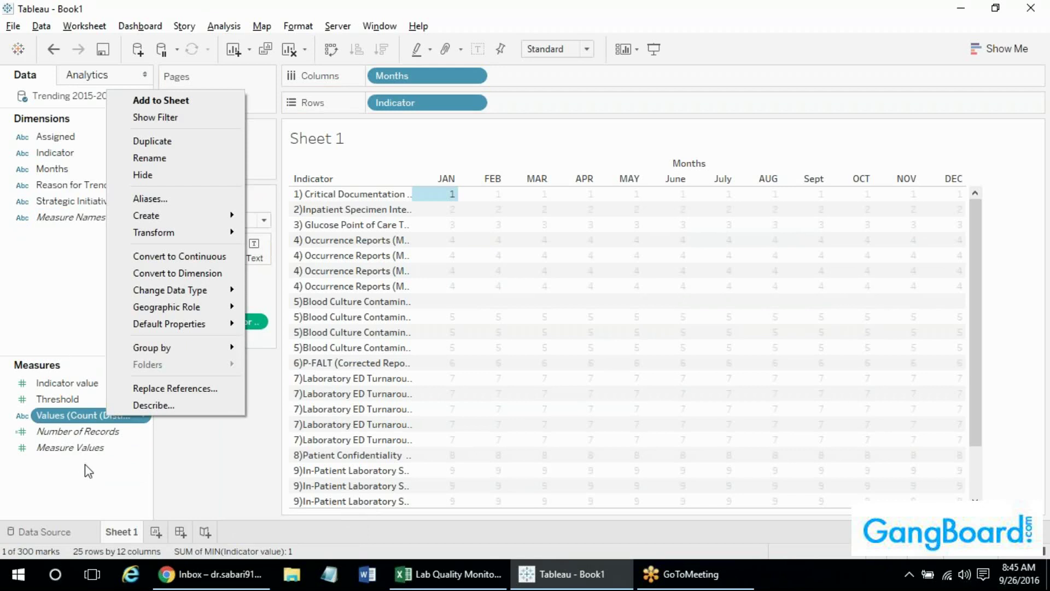
{"action": "left_click", "coordinate": [83, 488]}
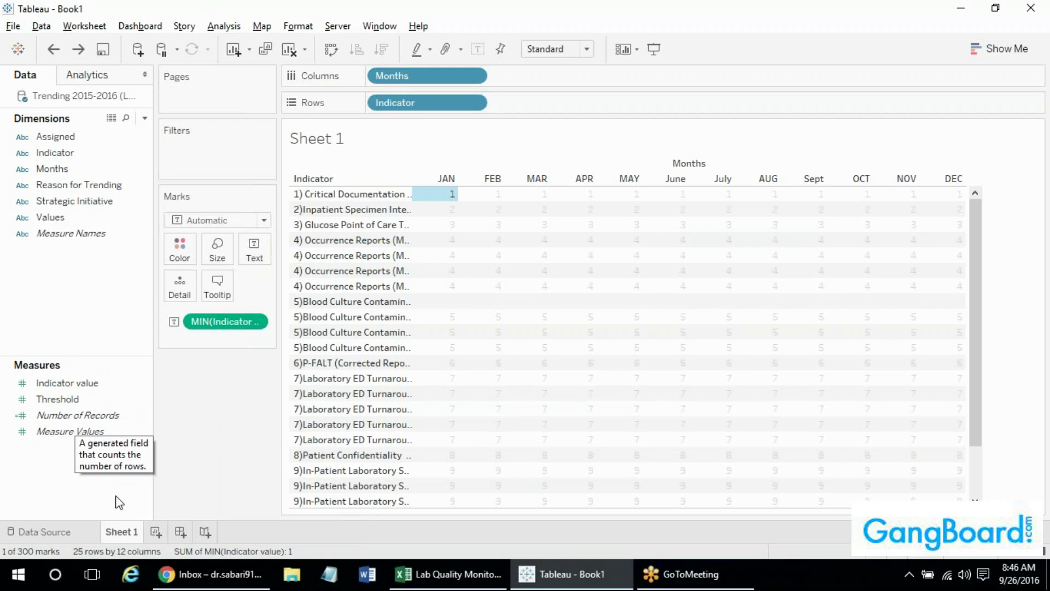
Split the Values column of the Trending 2015-2016 data source to get the numbers without percent signs.
{"action": "left_click", "coordinate": [44, 531]}
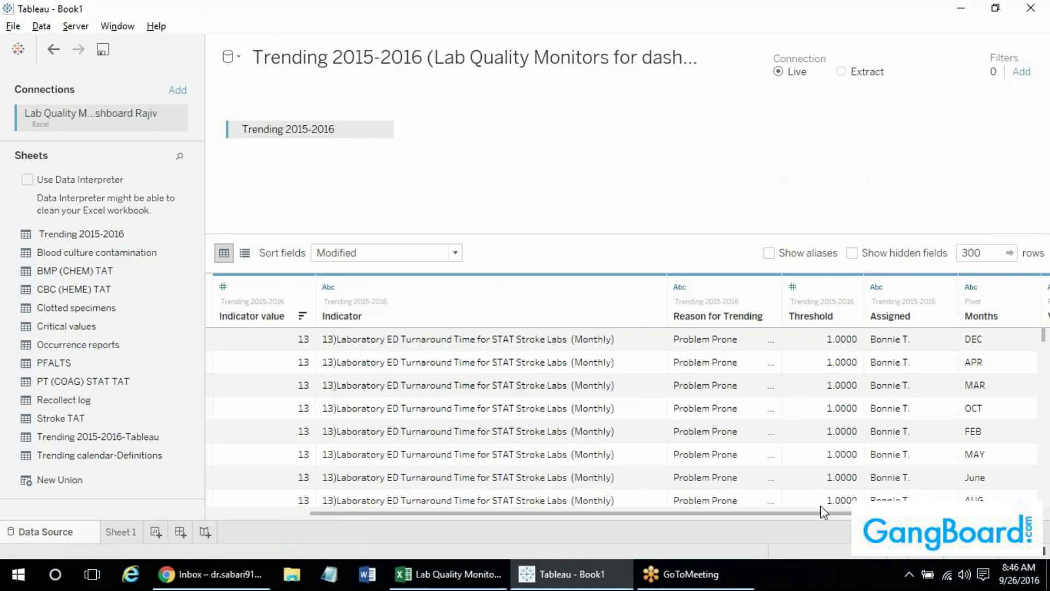
{"action": "left_click_drag", "start_coordinate": [820, 513], "coordinate": [924, 513]}
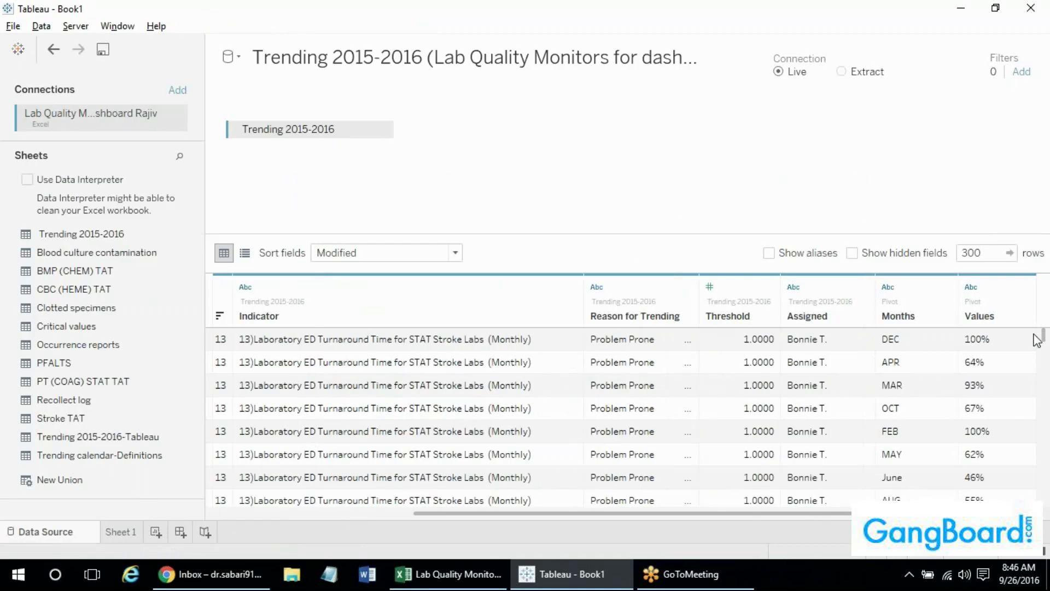
{"action": "mouse_move", "coordinate": [1043, 336]}
{"action": "left_mouse_down"}
{"action": "mouse_move", "coordinate": [1045, 386]}
{"action": "mouse_move", "coordinate": [1037, 330]}
{"action": "left_mouse_up"}
{"action": "left_click", "coordinate": [1026, 287]}
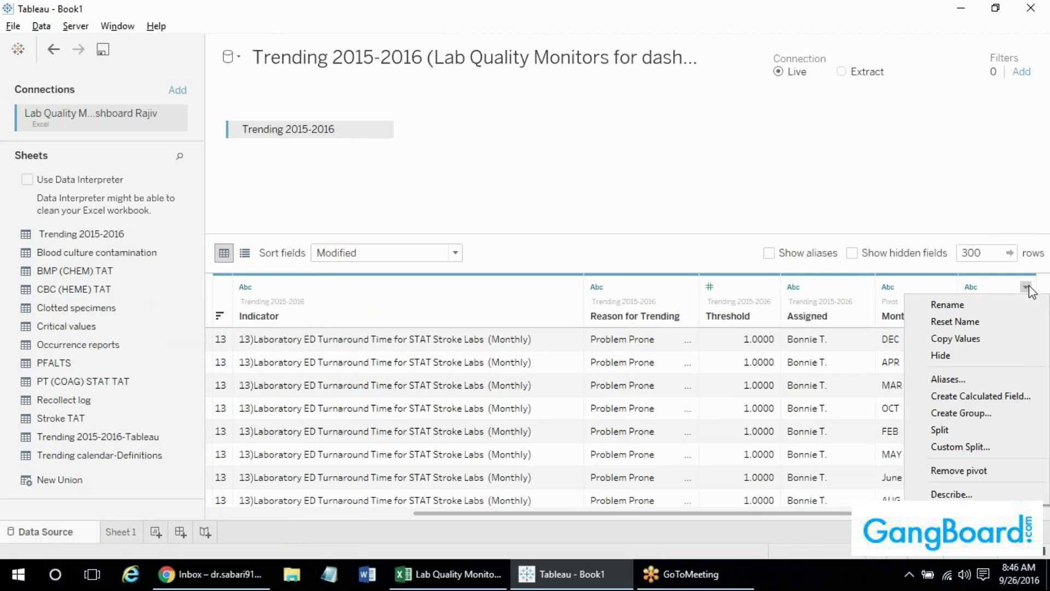
{"action": "left_click", "coordinate": [954, 436]}
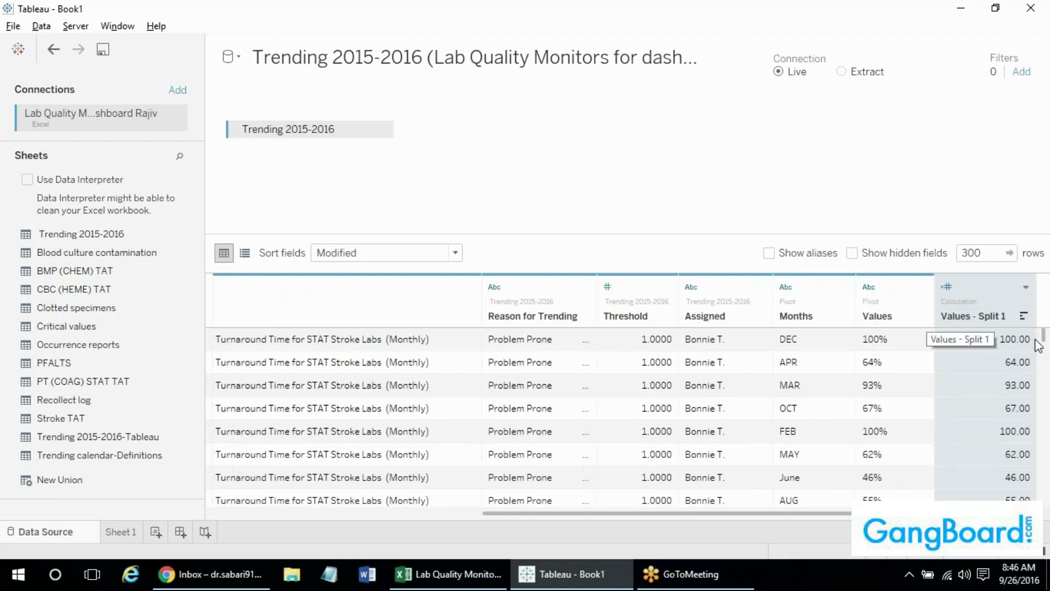
{"action": "mouse_move", "coordinate": [1043, 336]}
{"action": "left_mouse_down"}
{"action": "mouse_move", "coordinate": [1045, 366]}
{"action": "mouse_move", "coordinate": [1044, 333]}
{"action": "left_mouse_up"}
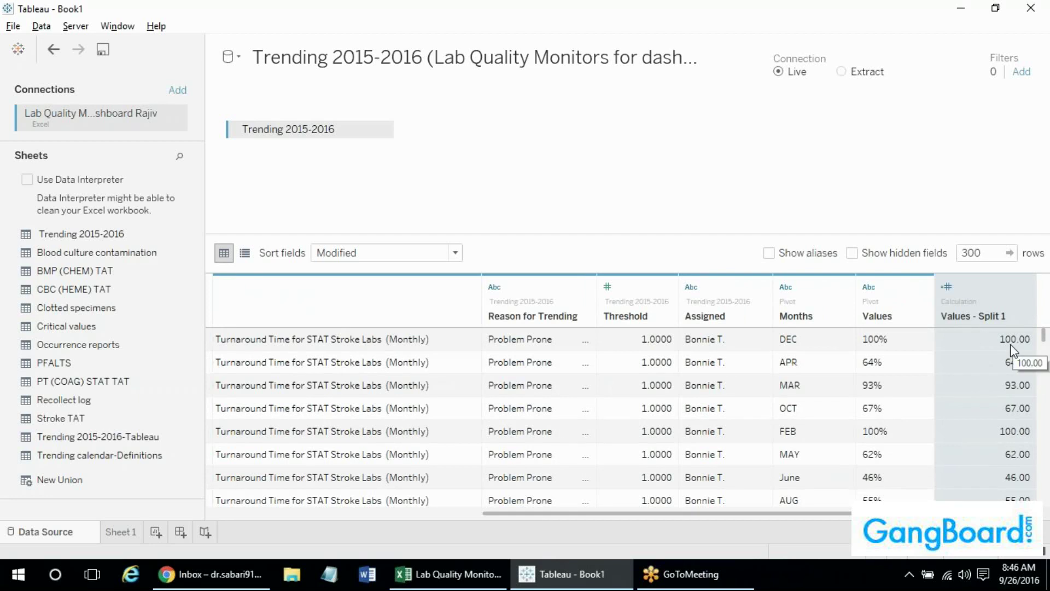
Hide the original Values column in the data source and rename the split column Values1.
{"action": "right_click", "coordinate": [892, 305]}
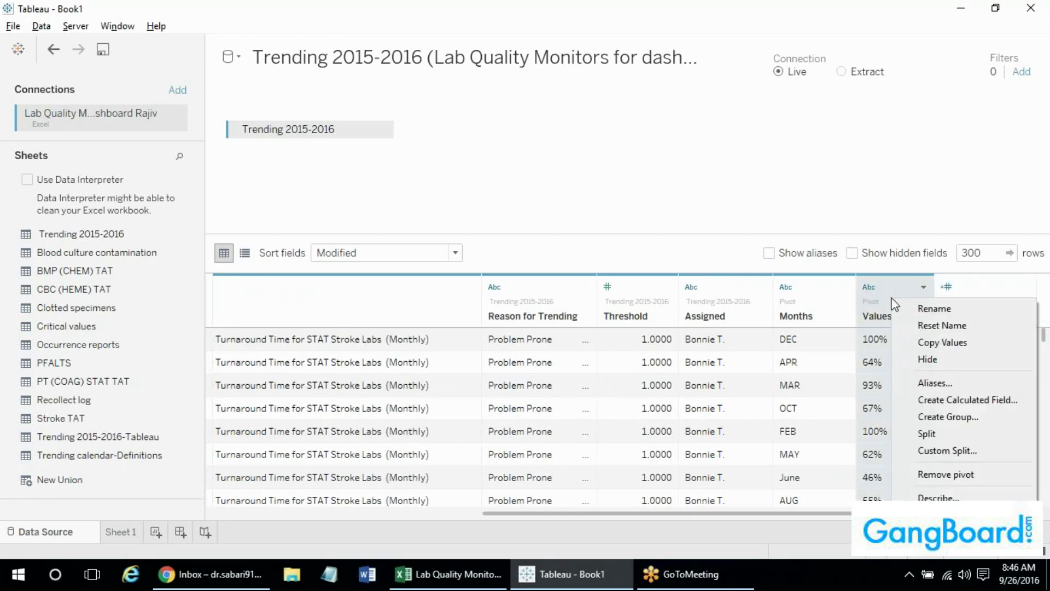
{"action": "left_click", "coordinate": [926, 356]}
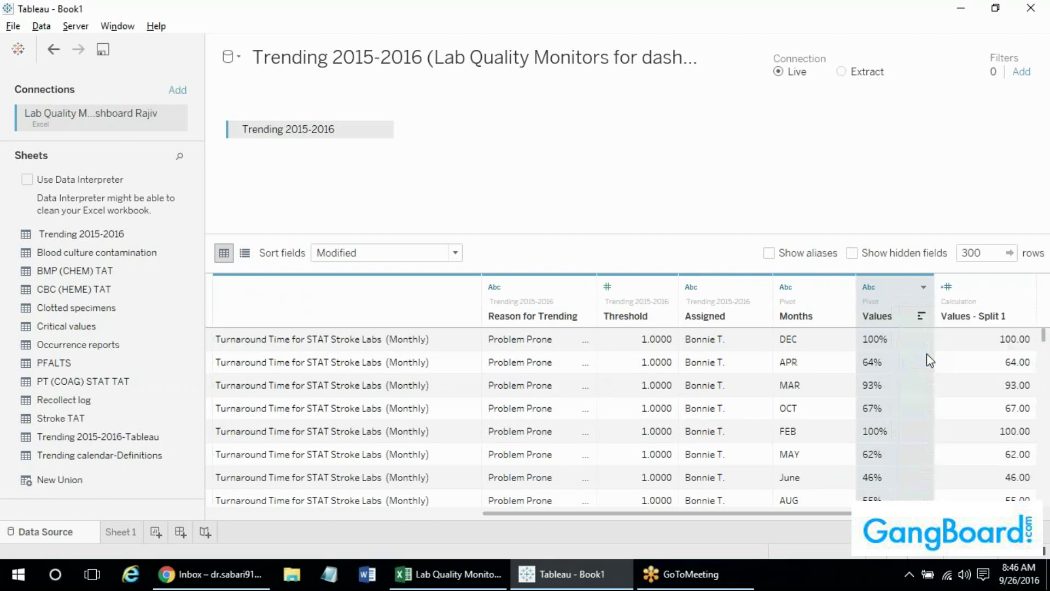
{"action": "left_click", "coordinate": [979, 317]}
{"action": "left_click", "coordinate": [1029, 286]}
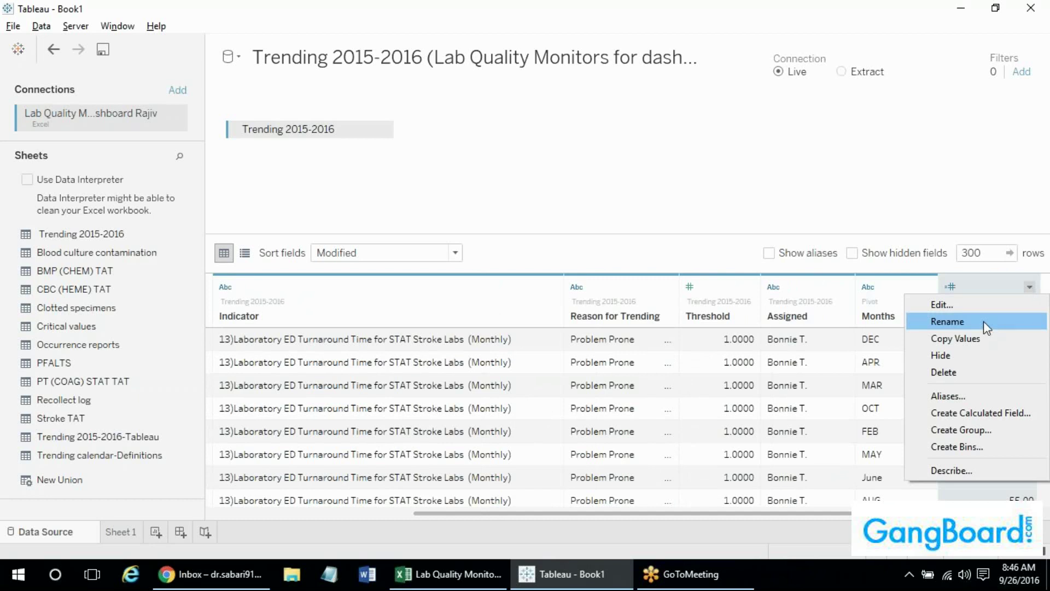
{"action": "left_click", "coordinate": [947, 321]}
{"action": "type", "text": "Values"}
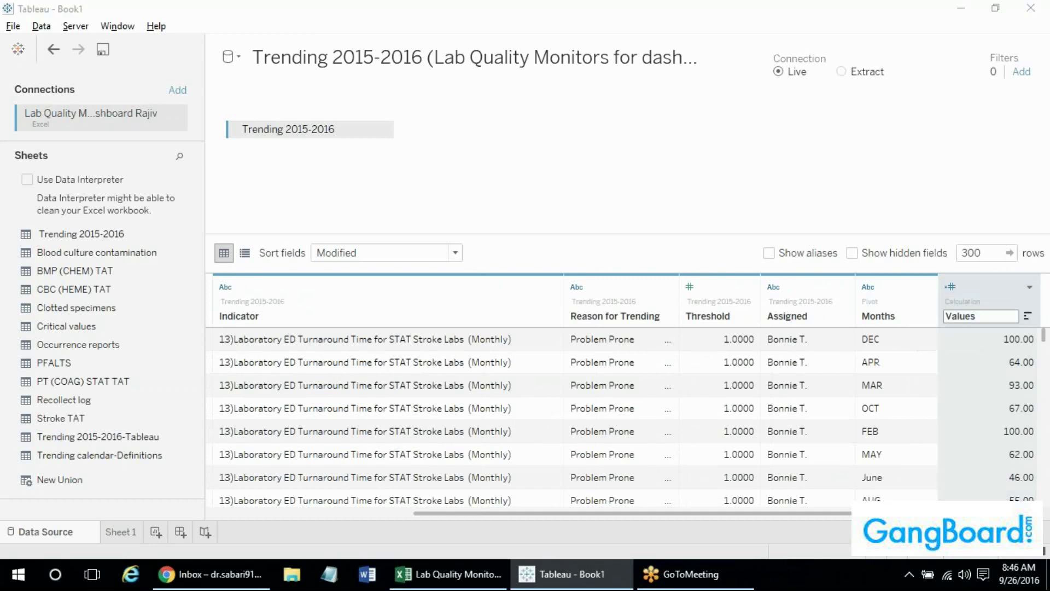
{"action": "key", "text": "Return"}
{"action": "key", "text": "Return"}
{"action": "key", "text": "Return"}
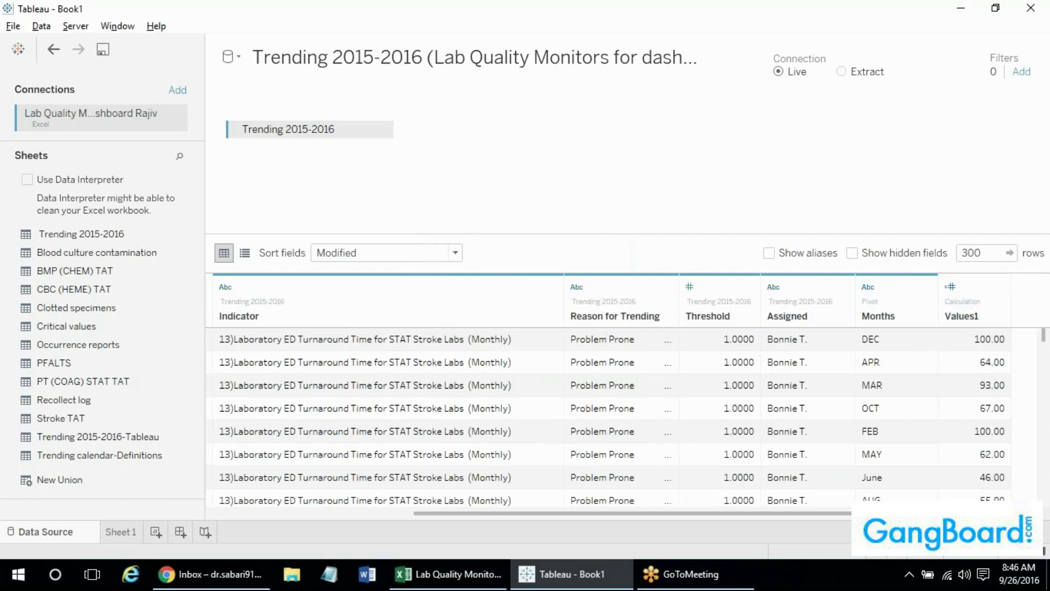
Replace the minimum Indicator value with Values1 as the text of the Sheet 1 crosstab.
{"action": "left_click", "coordinate": [118, 532]}
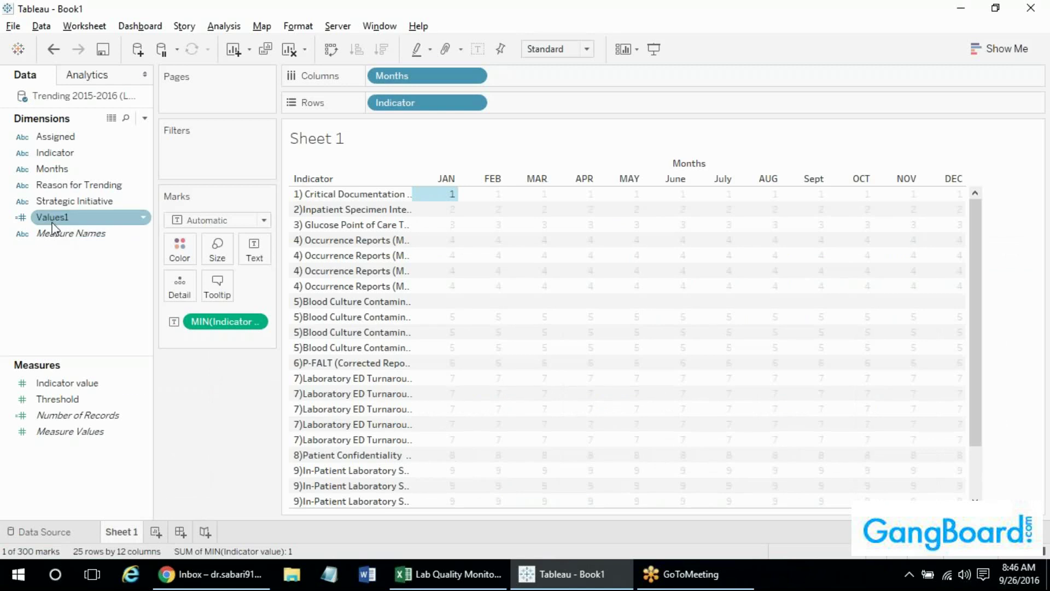
{"action": "left_click_drag", "start_coordinate": [55, 225], "coordinate": [202, 322]}
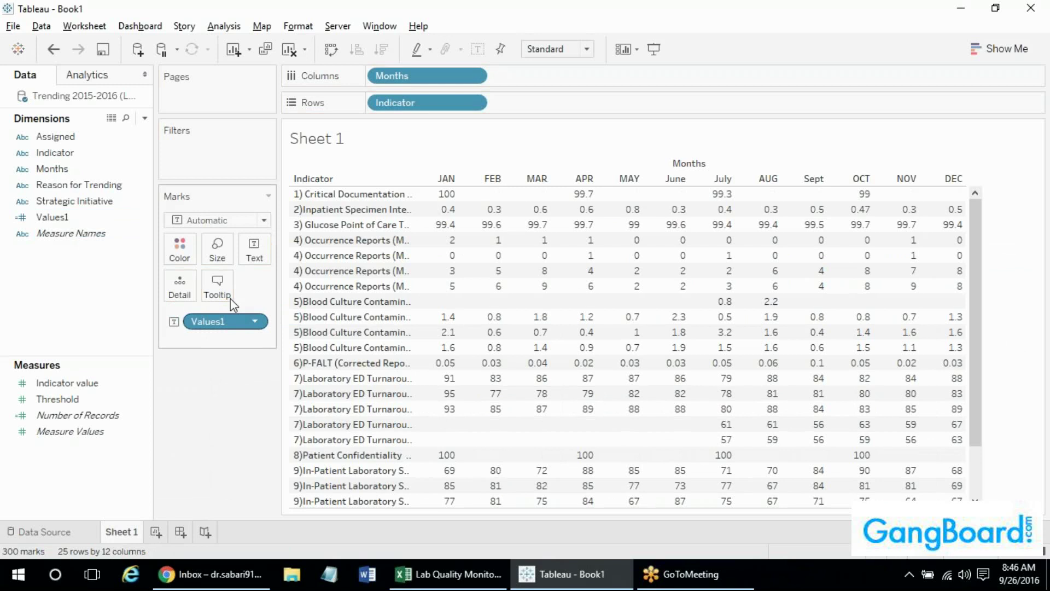
{"action": "right_click", "coordinate": [99, 217]}
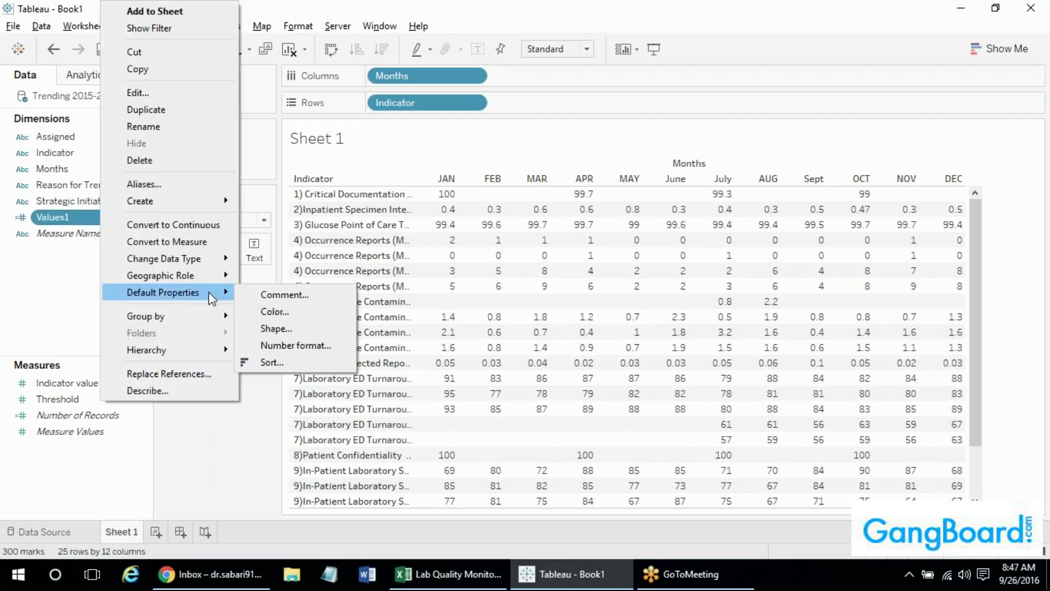
{"action": "left_click", "coordinate": [285, 342]}
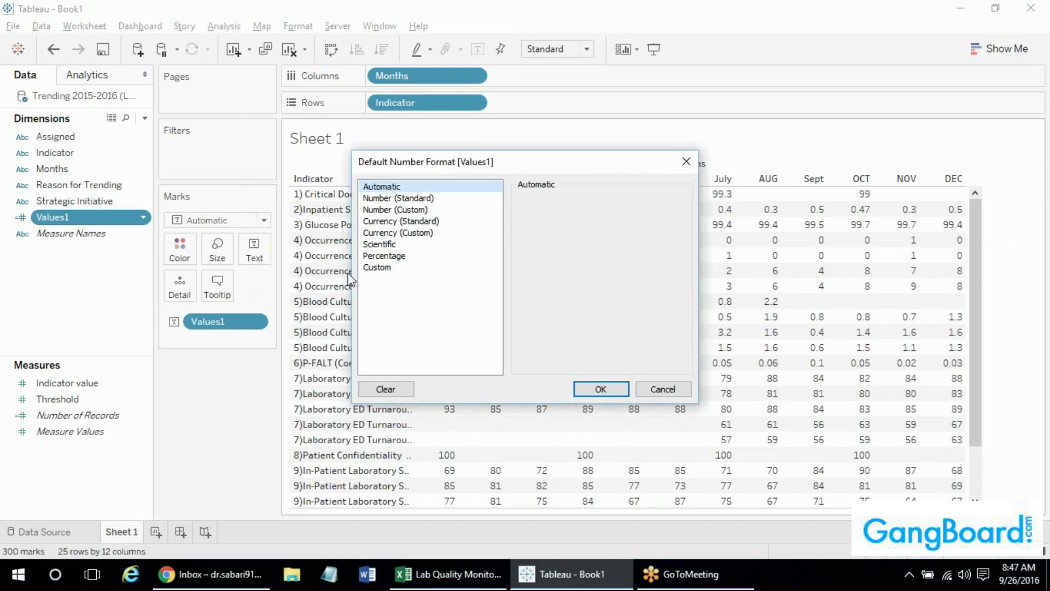
{"action": "left_click_drag", "start_coordinate": [507, 167], "coordinate": [328, 429]}
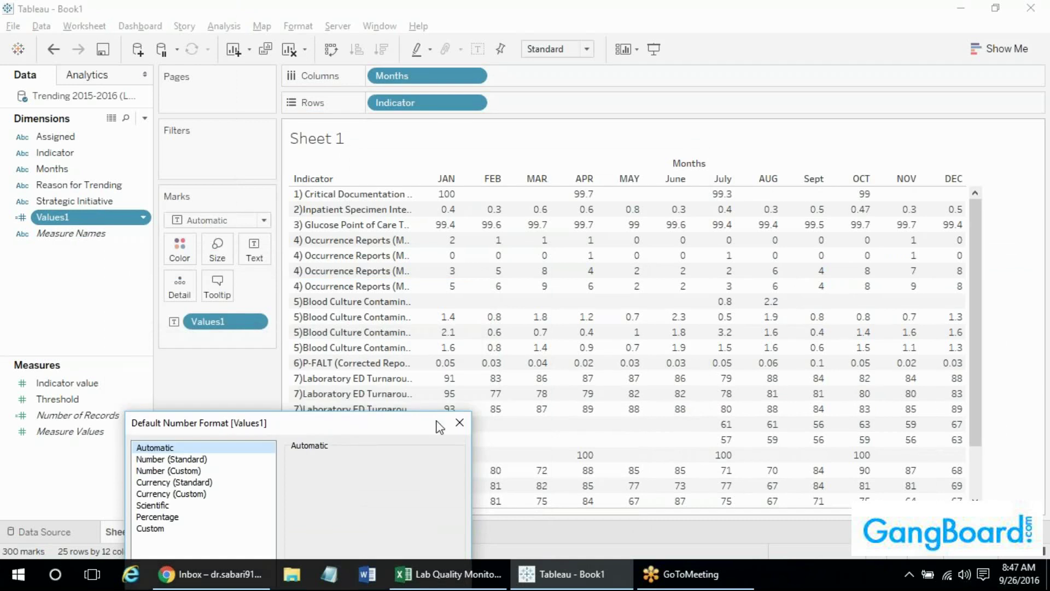
{"action": "left_click", "coordinate": [460, 422]}
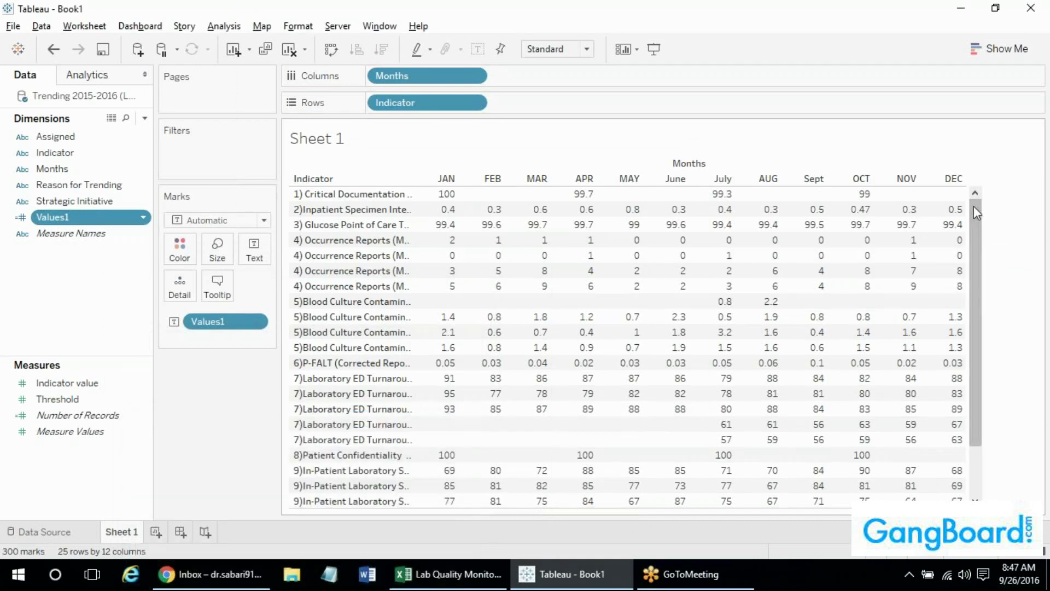
Switch to the Lab Quality Monitors workbook in Excel and examine the JULY values from the first indicators of the Trending 2015-2016 sheet.
{"action": "mouse_move", "coordinate": [973, 206]}
{"action": "left_mouse_down"}
{"action": "mouse_move", "coordinate": [970, 270]}
{"action": "mouse_move", "coordinate": [965, 215]}
{"action": "left_mouse_up"}
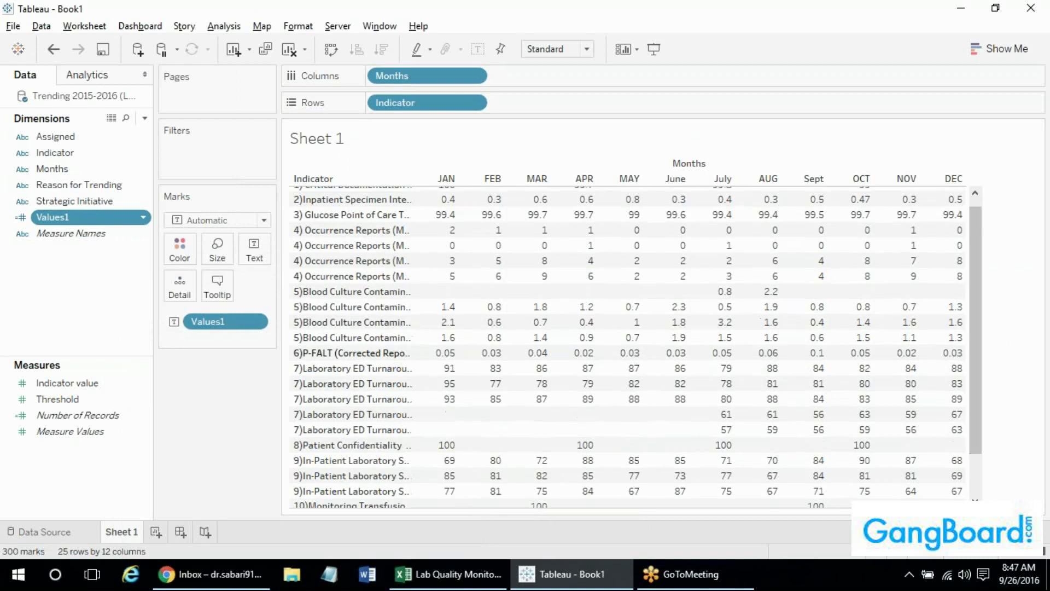
{"action": "left_click", "coordinate": [63, 530]}
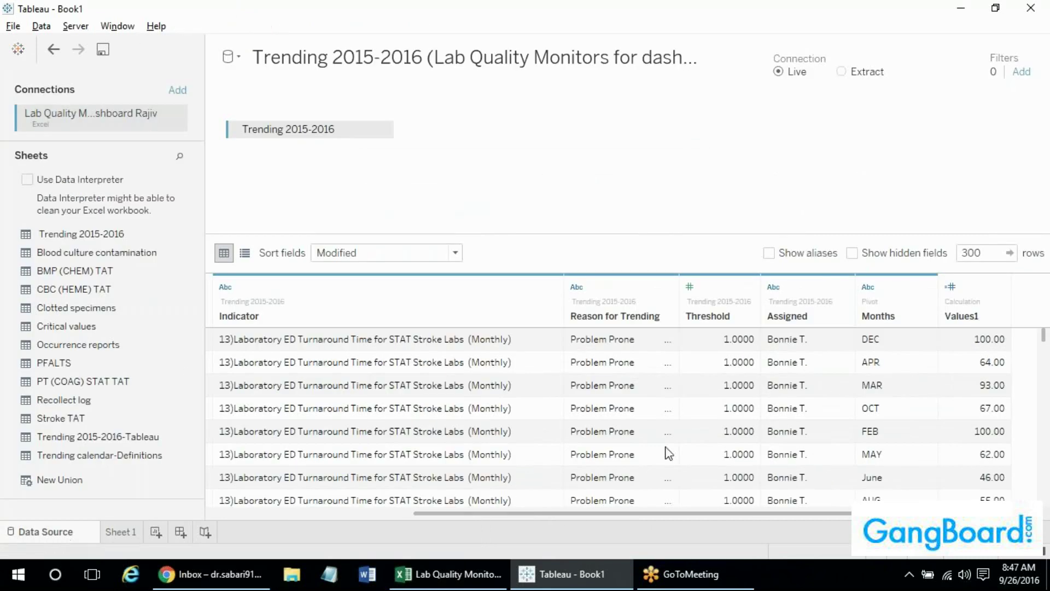
{"action": "left_click", "coordinate": [444, 583]}
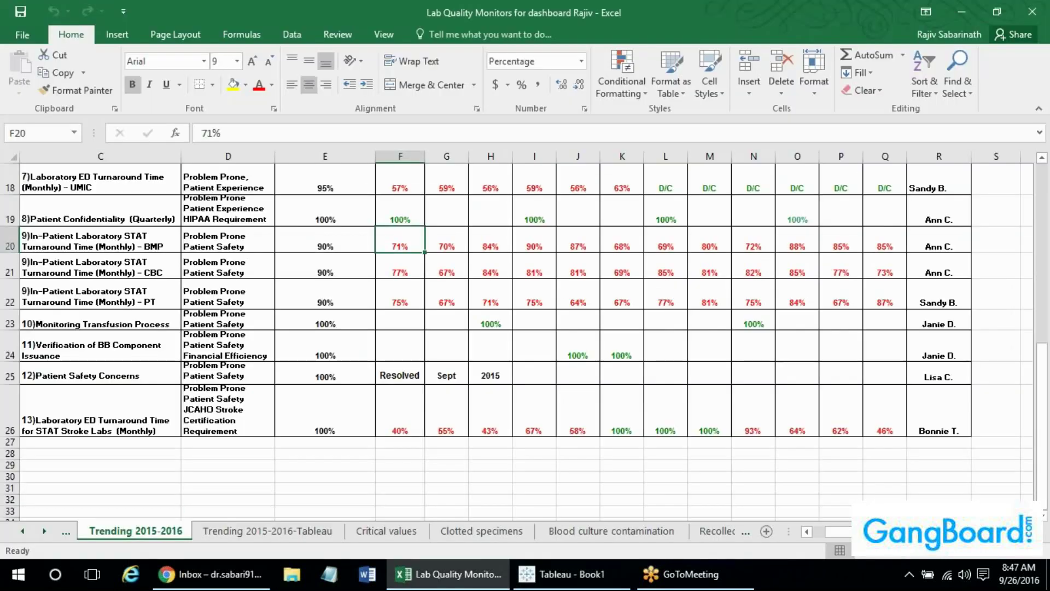
{"action": "key", "text": "Up"}
{"action": "key", "text": "Up"}
{"action": "key", "text": "Up"}
{"action": "key", "text": "Up"}
{"action": "key", "text": "Up"}
{"action": "key", "text": "Up"}
{"action": "key", "text": "Up"}
{"action": "key", "text": "Up"}
{"action": "key", "text": "Up"}
{"action": "key", "text": "Up"}
{"action": "key", "text": "Up"}
{"action": "key", "text": "Up"}
{"action": "key", "text": "Up"}
{"action": "key", "text": "Up"}
{"action": "key", "text": "Up"}
{"action": "key", "text": "Up"}
{"action": "key", "text": "Up"}
{"action": "key", "text": "Up"}
{"action": "key", "text": "Up"}
{"action": "key", "text": "Down"}
{"action": "key", "text": "Down"}
{"action": "key", "text": "Down"}
{"action": "key", "text": "Down"}
{"action": "key", "text": "Down"}
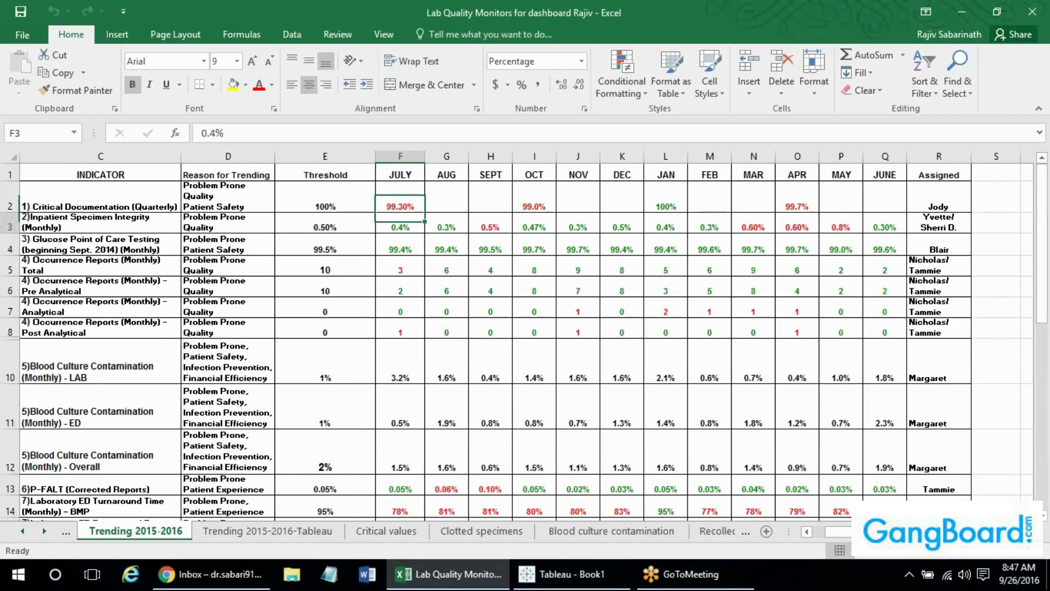
Check the JULY value formats around Inpatient Specimen Integrity and select the four Occurrence Reports values in F5:F8.
{"action": "key", "text": "Up"}
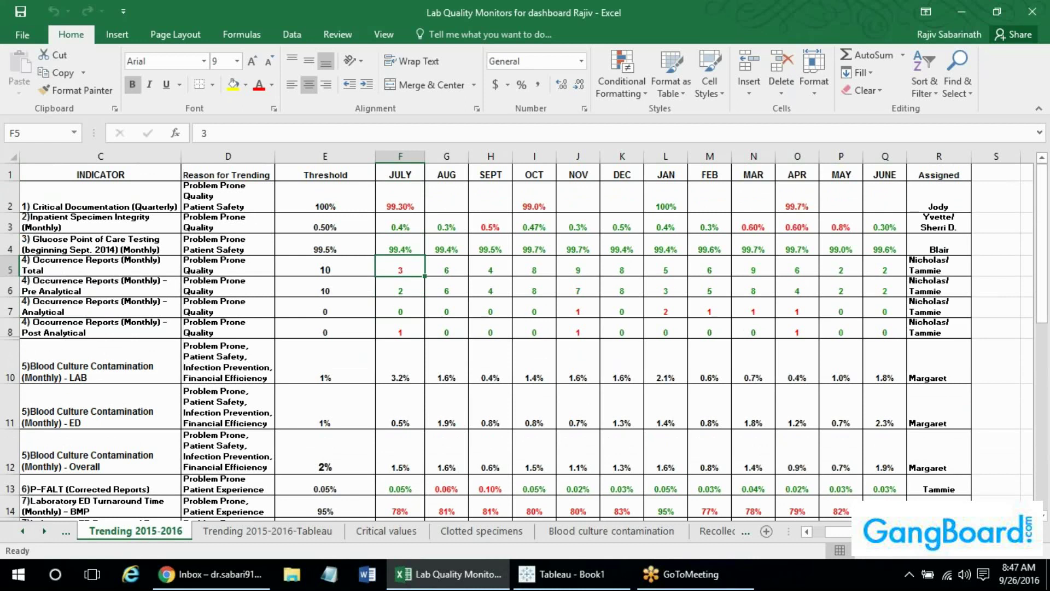
{"action": "key", "text": "alt+Tab"}
{"action": "key", "text": "alt+Tab"}
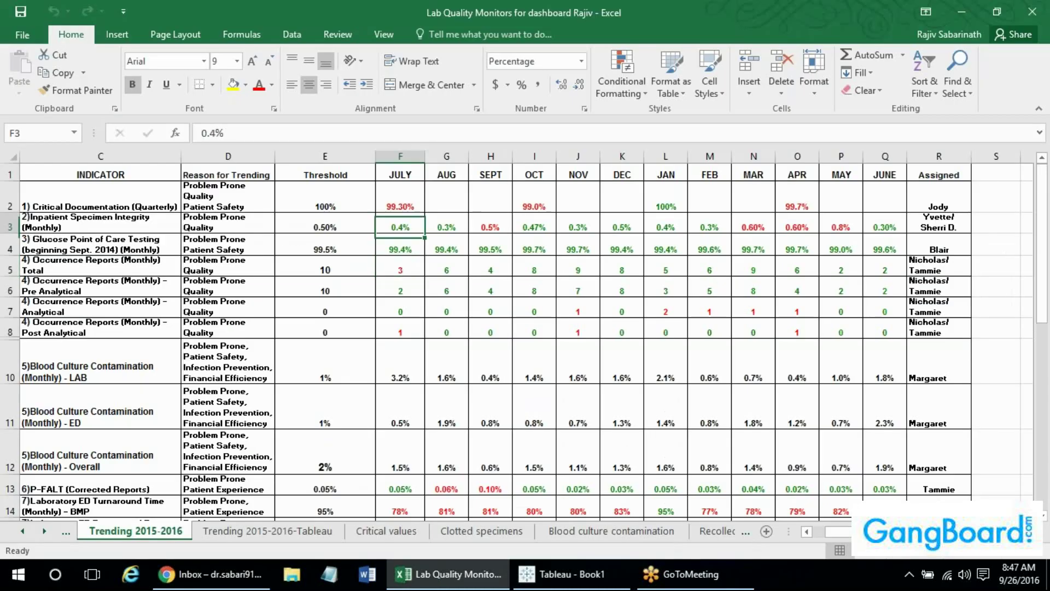
{"action": "left_click_drag", "start_coordinate": [400, 270], "coordinate": [400, 332]}
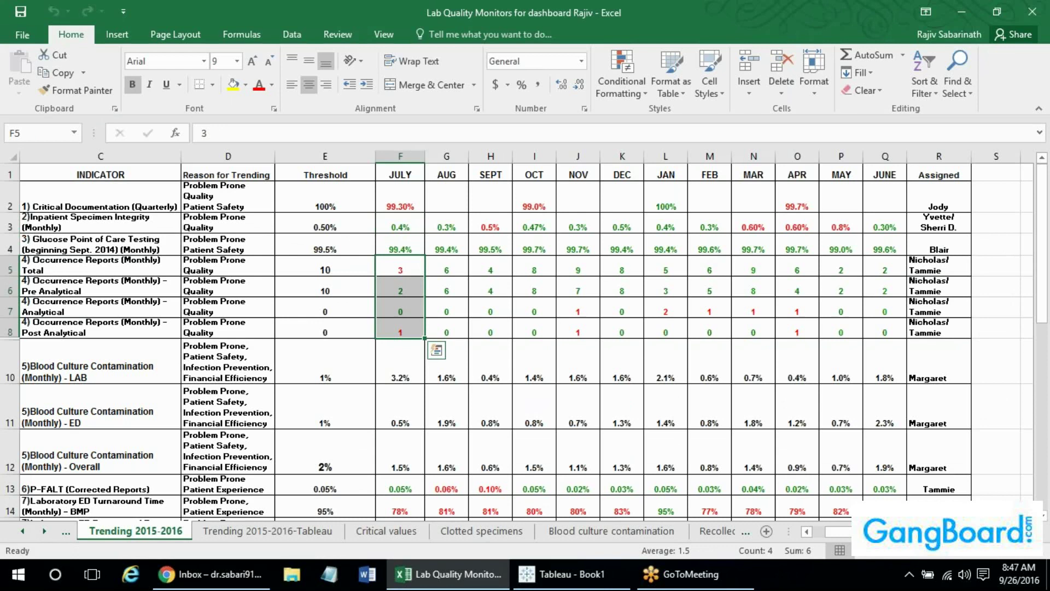
Examine the monthly Occurrence Reports counts from JULY to JUNE in rows 5 to 7.
{"action": "key", "text": "Right"}
{"action": "key", "text": "Right"}
{"action": "key", "text": "Right"}
{"action": "key", "text": "Right"}
{"action": "key", "text": "Right"}
{"action": "key", "text": "Right"}
{"action": "key", "text": "Right"}
{"action": "key", "text": "Right"}
{"action": "key", "text": "Right"}
{"action": "key", "text": "Right"}
{"action": "key", "text": "Right"}
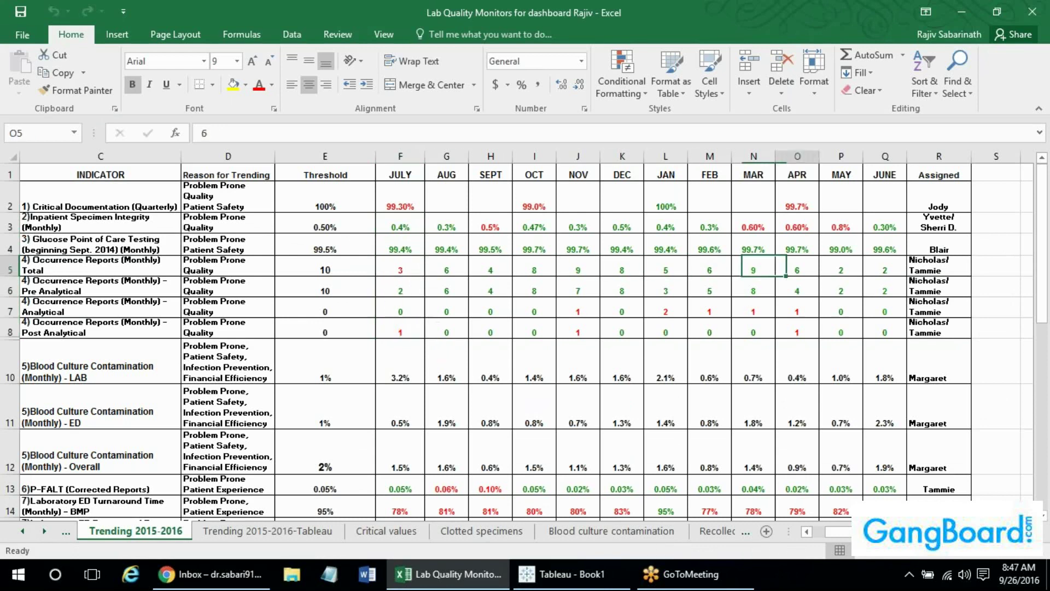
{"action": "key", "text": "Right"}
{"action": "key", "text": "Down"}
{"action": "key", "text": "Left"}
{"action": "key", "text": "Left"}
{"action": "key", "text": "Down"}
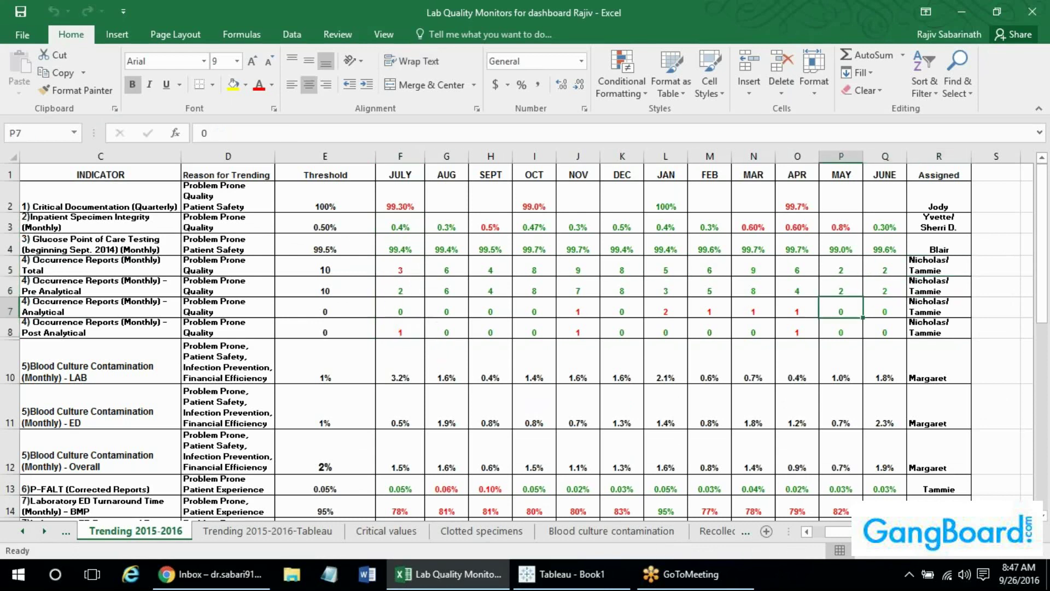
{"action": "key", "text": "Left"}
{"action": "key", "text": "Left"}
{"action": "key", "text": "Left"}
{"action": "key", "text": "Left"}
{"action": "key", "text": "Left"}
{"action": "key", "text": "Left"}
{"action": "key", "text": "Left"}
{"action": "key", "text": "Left"}
{"action": "key", "text": "Left"}
{"action": "key", "text": "Left"}
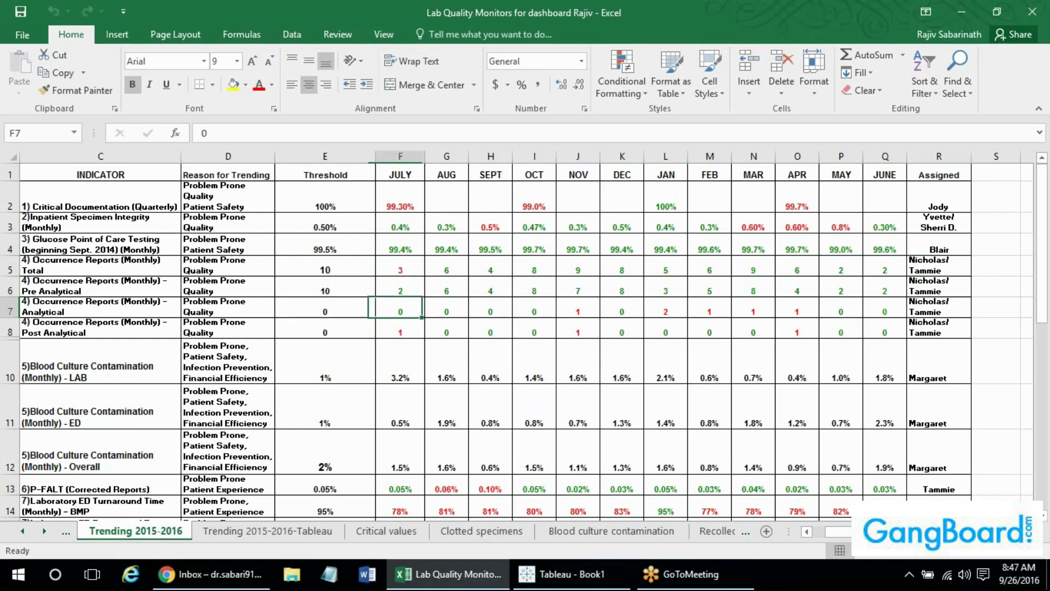
Compare the JULY Occurrence Reports counts with the percentage values of Inpatient Specimen Integrity and Glucose Point of Care Testing.
{"action": "key", "text": "Right"}
{"action": "key", "text": "Up"}
{"action": "key", "text": "Left"}
{"action": "key", "text": "Up"}
{"action": "key", "text": "Up"}
{"action": "key", "text": "Up"}
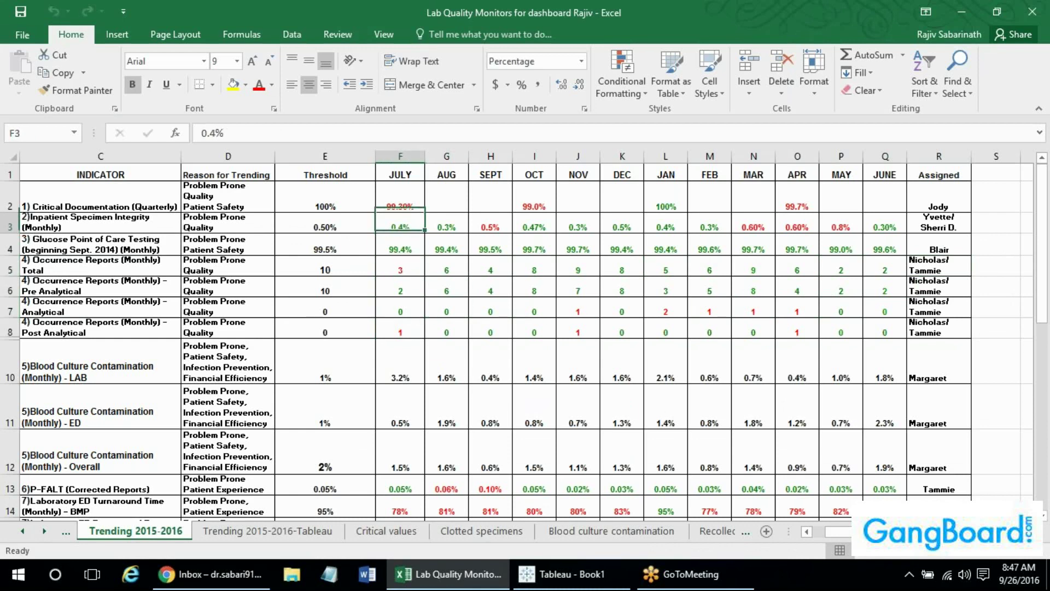
{"action": "key", "text": "Down"}
Compare the Tableau data source grid with the Excel sheet, including its Threshold column, and return to Tableau.
{"action": "key", "text": "alt+Tab"}
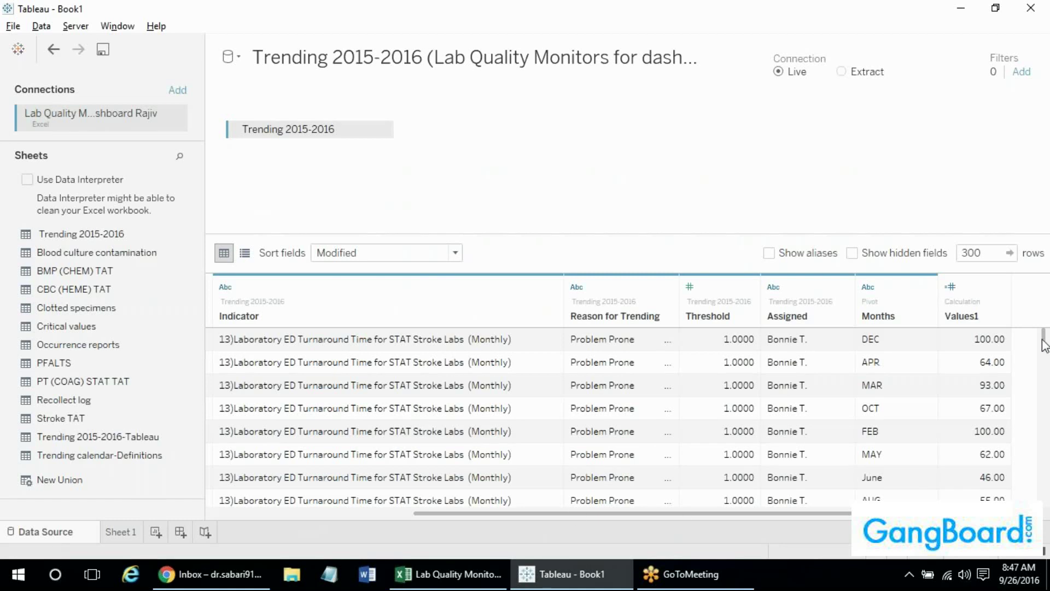
{"action": "mouse_move", "coordinate": [1043, 342]}
{"action": "left_mouse_down"}
{"action": "mouse_move", "coordinate": [1045, 489]}
{"action": "mouse_move", "coordinate": [1039, 328]}
{"action": "left_mouse_up"}
{"action": "key", "text": "alt+Tab"}
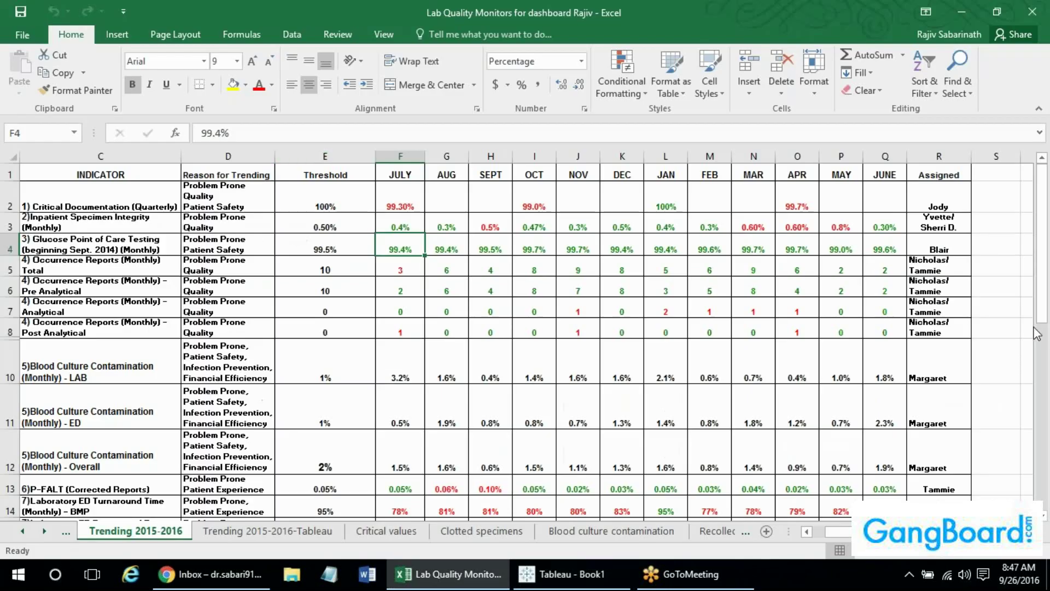
{"action": "left_click", "coordinate": [345, 157]}
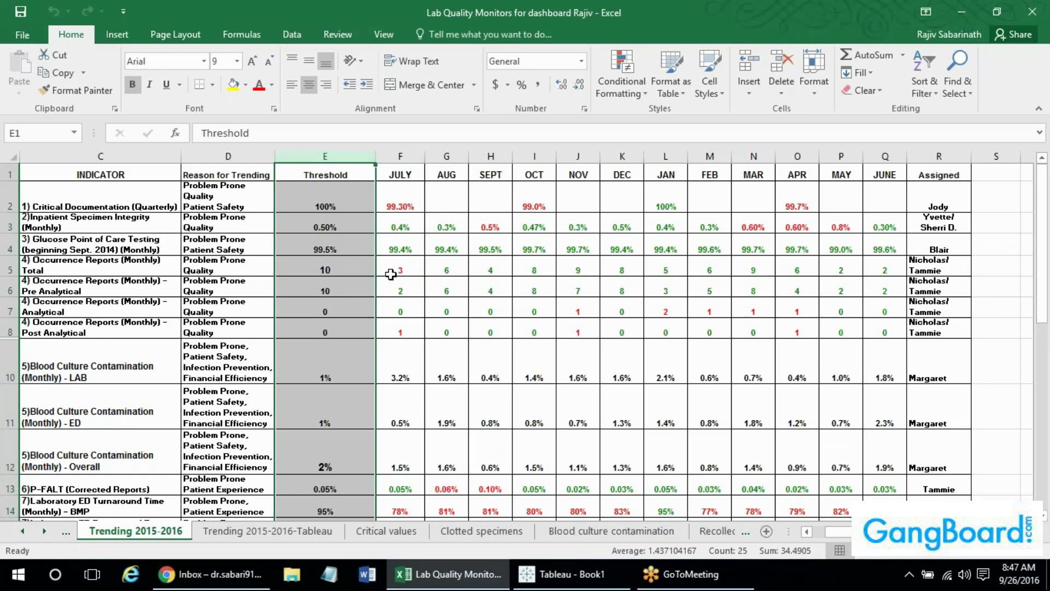
{"action": "key", "text": "alt+Tab"}
{"action": "key", "text": "alt+Tab"}
{"action": "key", "text": "alt+Tab"}
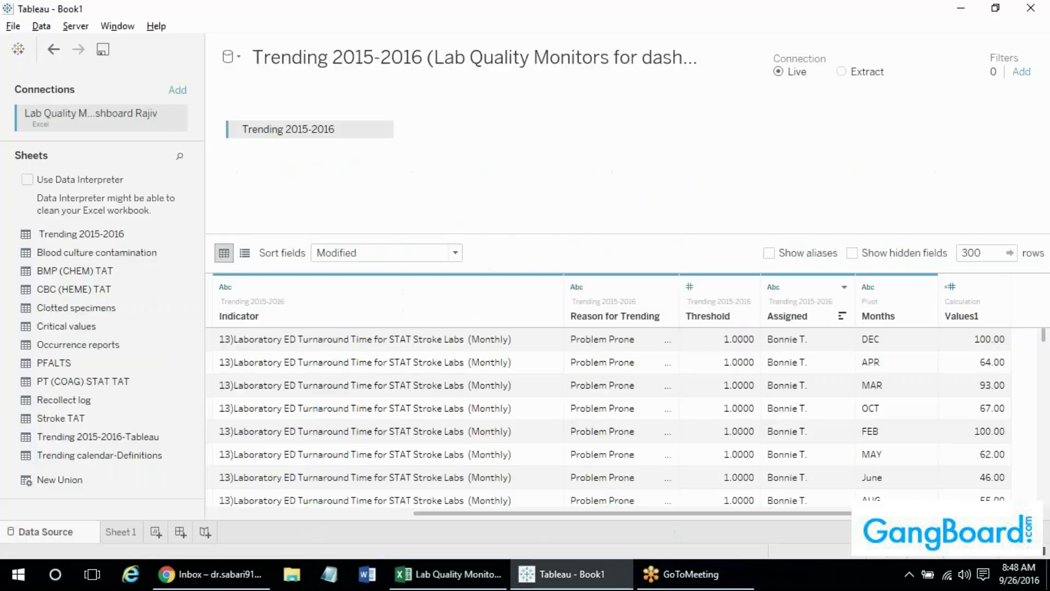
Undo the Values1 text on Sheet 1 and the hiding and renaming of the value columns, and reopen the data source.
{"action": "right_click", "coordinate": [983, 305]}
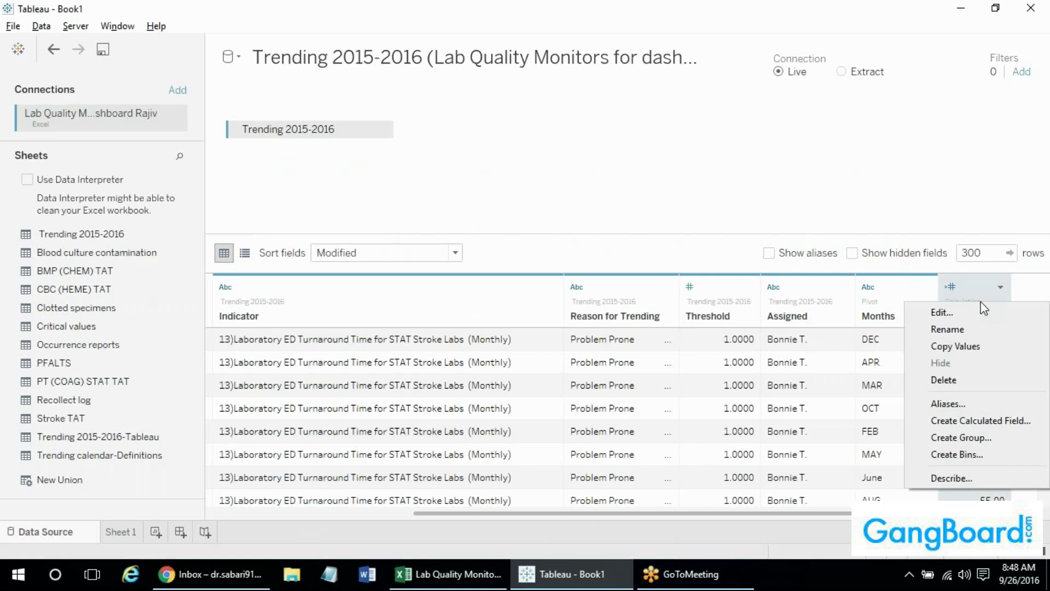
{"action": "key", "text": "Escape"}
{"action": "left_click", "coordinate": [921, 296]}
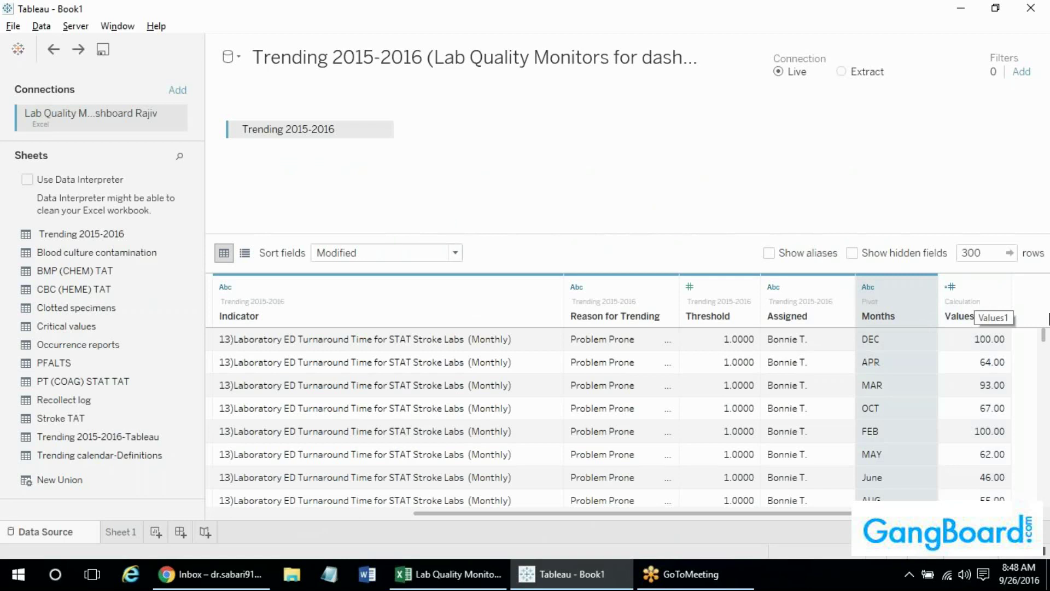
{"action": "key", "text": "ctrl+Tab"}
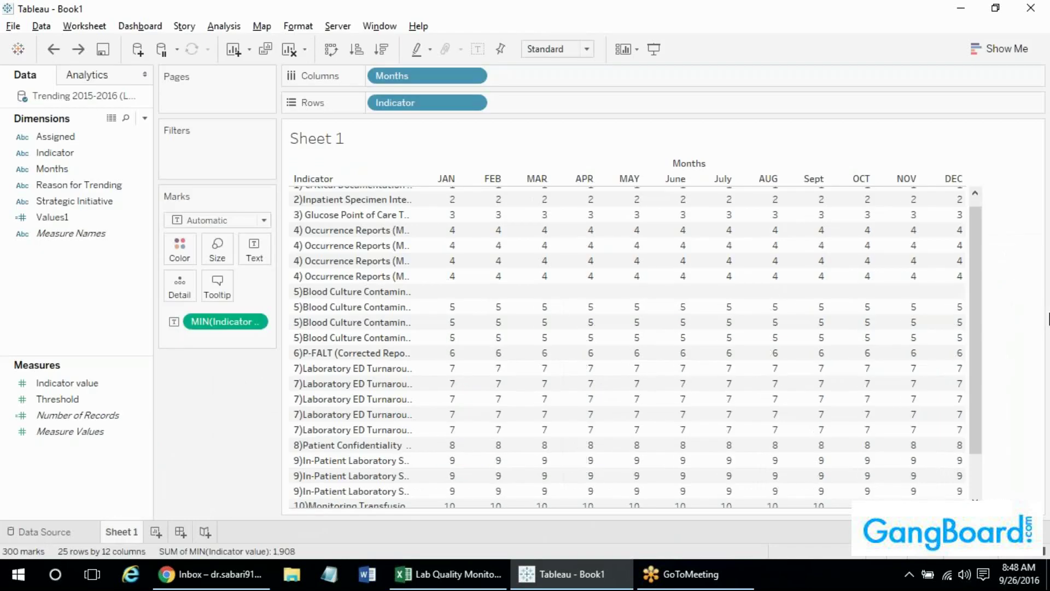
{"action": "left_click", "coordinate": [37, 533]}
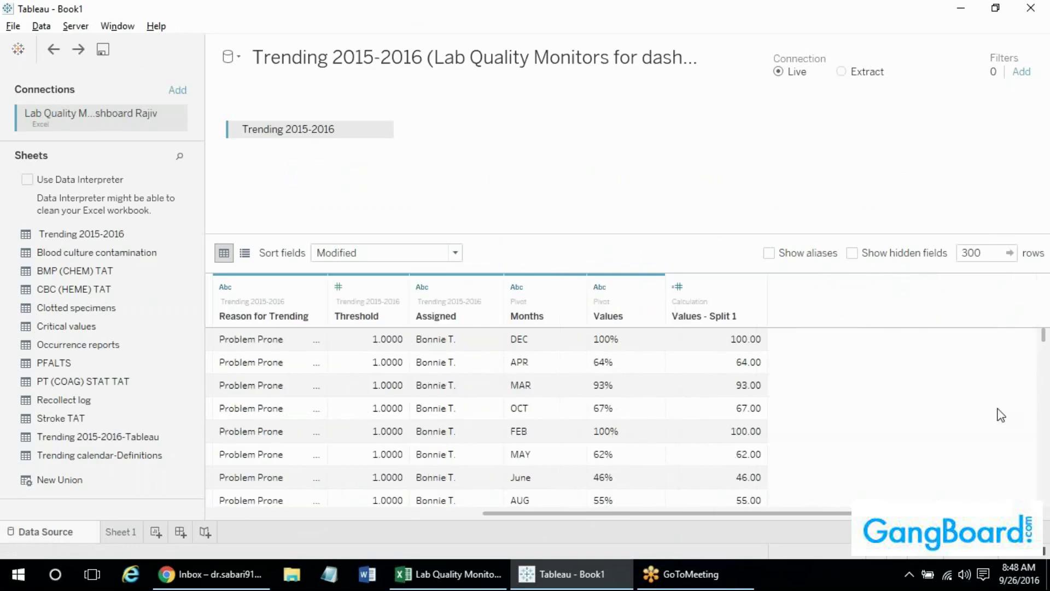
{"action": "right_click", "coordinate": [617, 308]}
{"action": "left_click", "coordinate": [668, 460]}
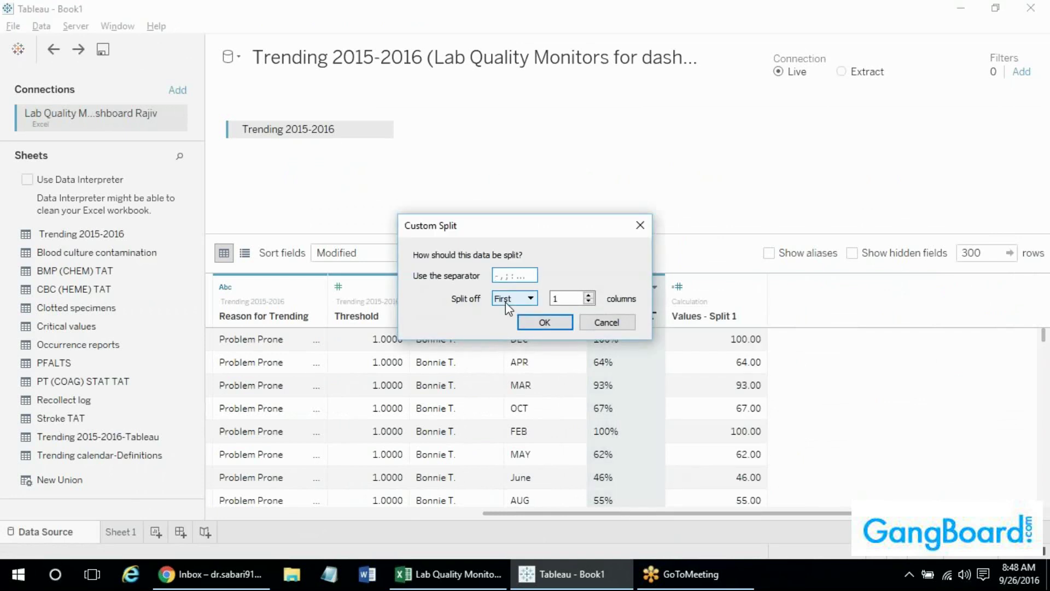
{"action": "left_click", "coordinate": [517, 299]}
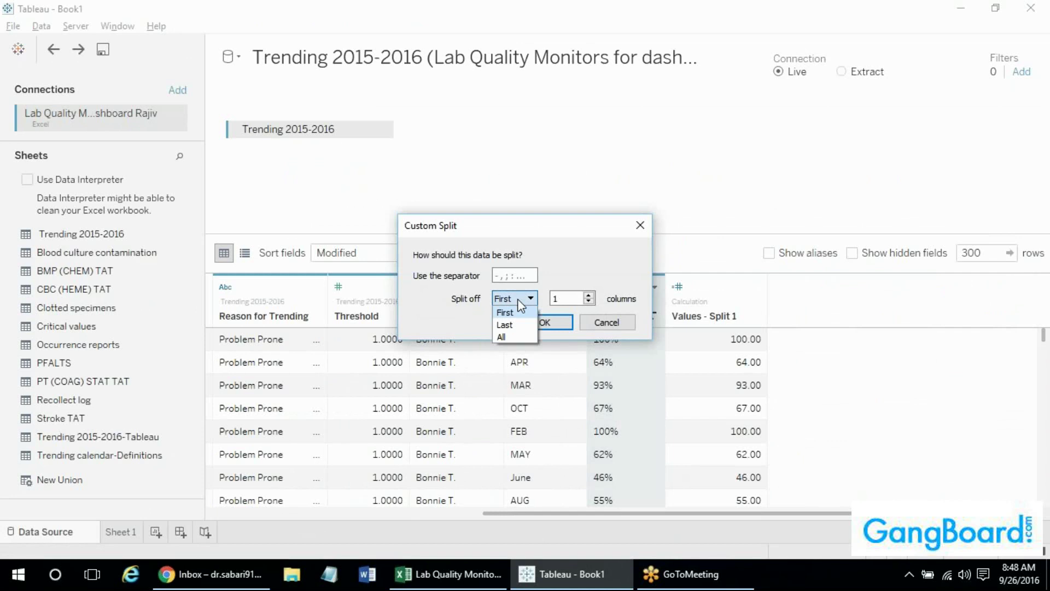
{"action": "left_click", "coordinate": [514, 324]}
{"action": "left_click", "coordinate": [524, 278]}
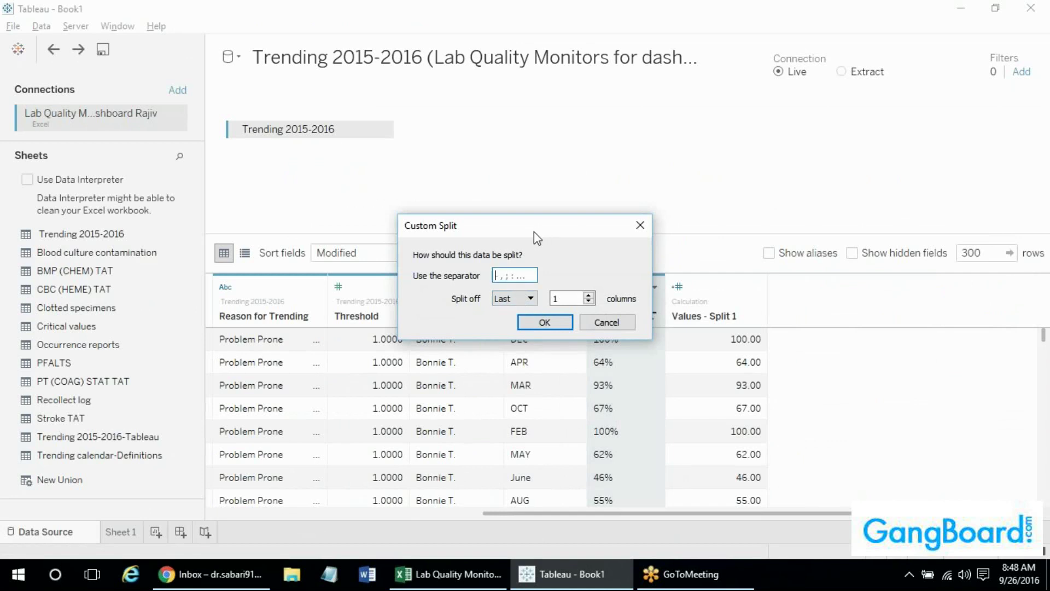
{"action": "left_click_drag", "start_coordinate": [543, 232], "coordinate": [434, 362]}
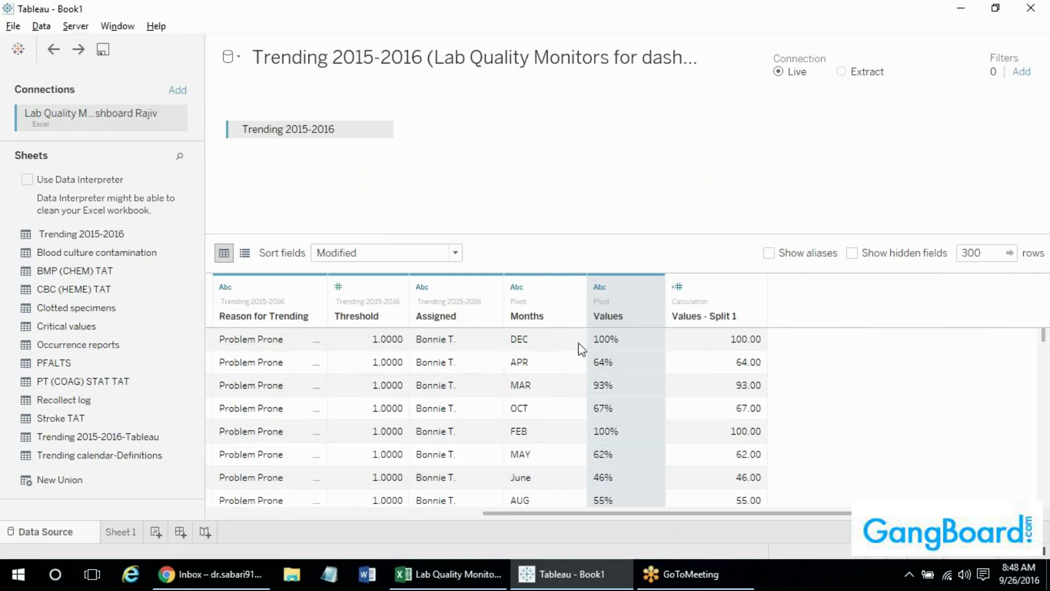
{"action": "left_click", "coordinate": [530, 355]}
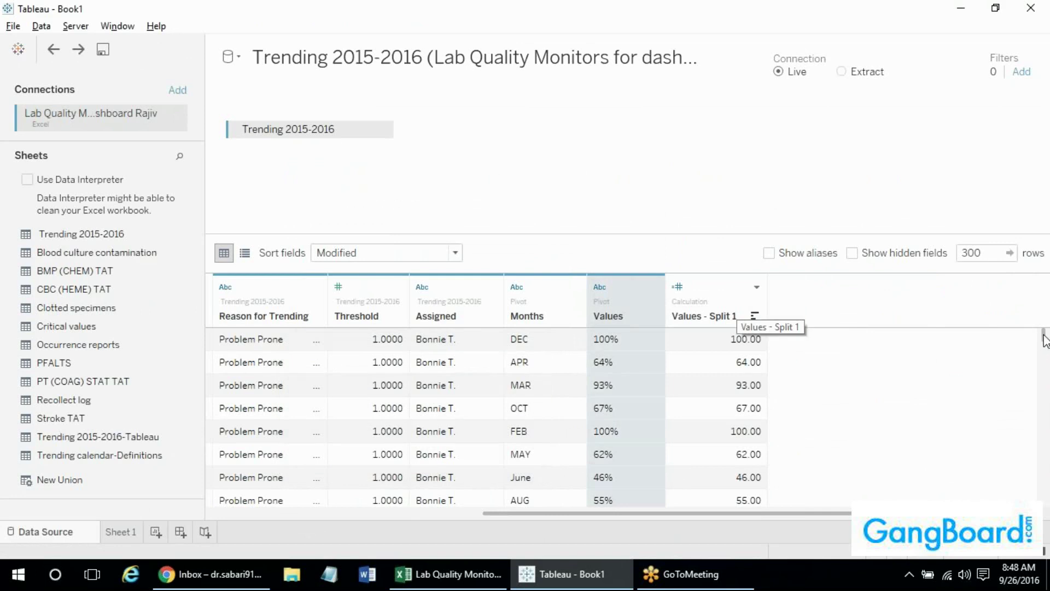
Compare the Values column in the data source with the percentages and counts in the Excel sheet, and return to Tableau.
{"action": "mouse_move", "coordinate": [1042, 336]}
{"action": "left_mouse_down"}
{"action": "mouse_move", "coordinate": [1043, 495]}
{"action": "mouse_move", "coordinate": [1038, 330]}
{"action": "left_mouse_up"}
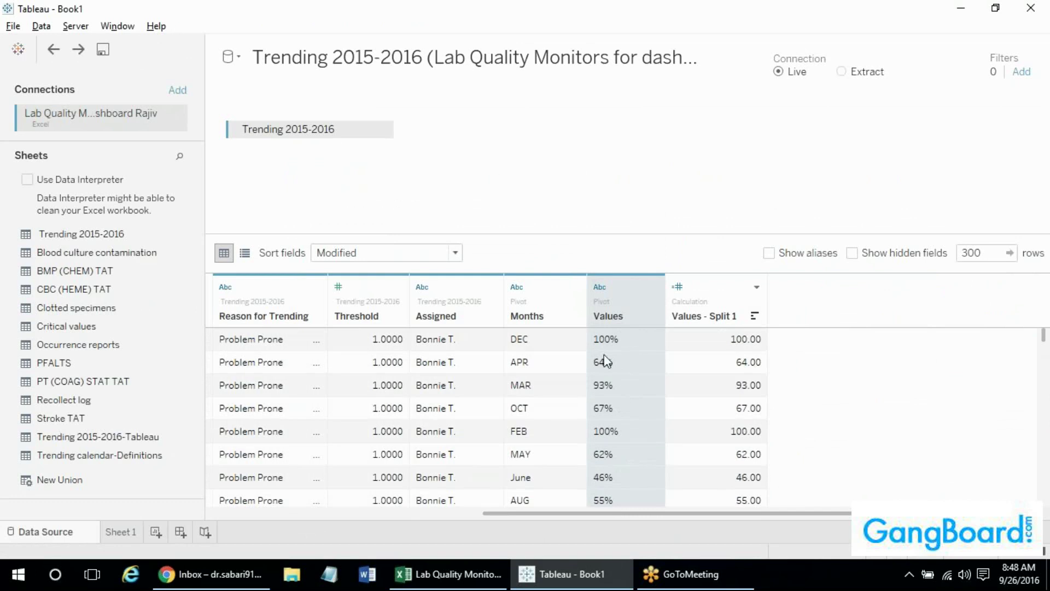
{"action": "key", "text": "alt+Tab"}
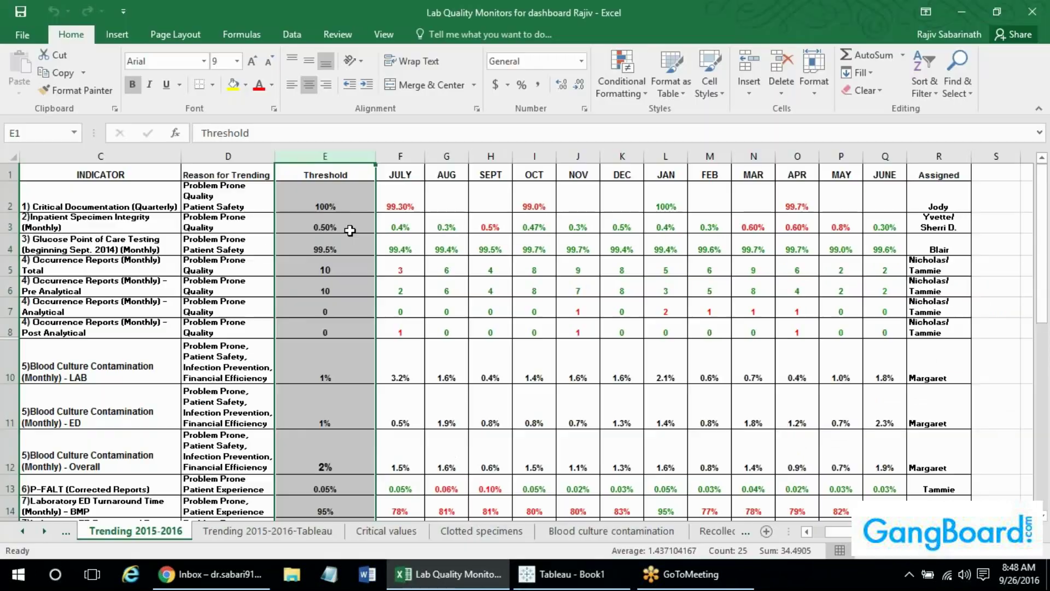
{"action": "key", "text": "alt+Tab"}
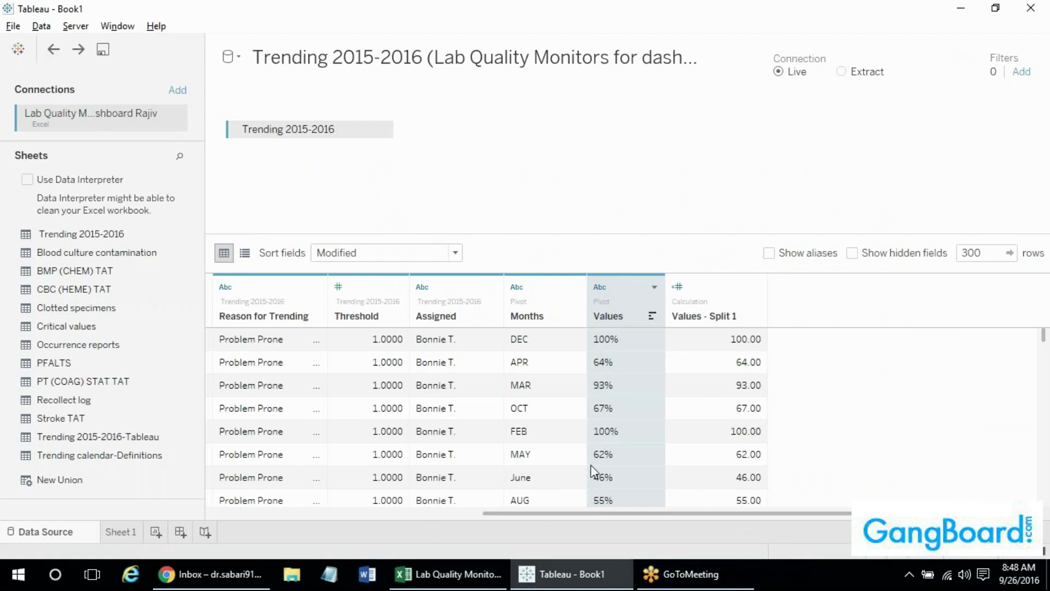
Create a calculated field from the Values dimension on Sheet 1 and name it "% / Number".
{"action": "left_click", "coordinate": [120, 531]}
{"action": "left_click", "coordinate": [64, 218]}
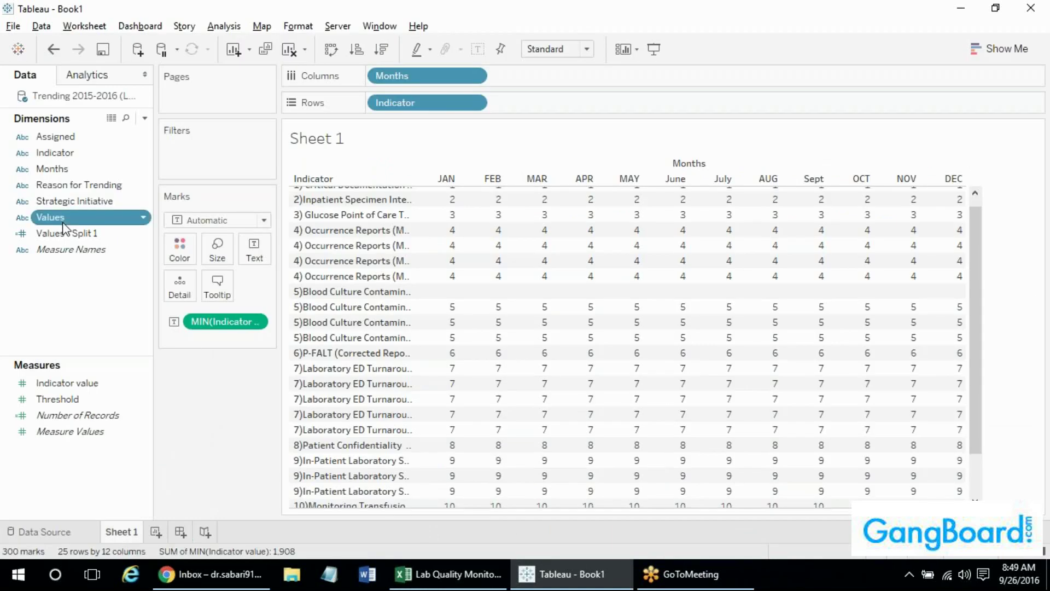
{"action": "right_click", "coordinate": [65, 226]}
{"action": "mouse_move", "coordinate": [121, 350]}
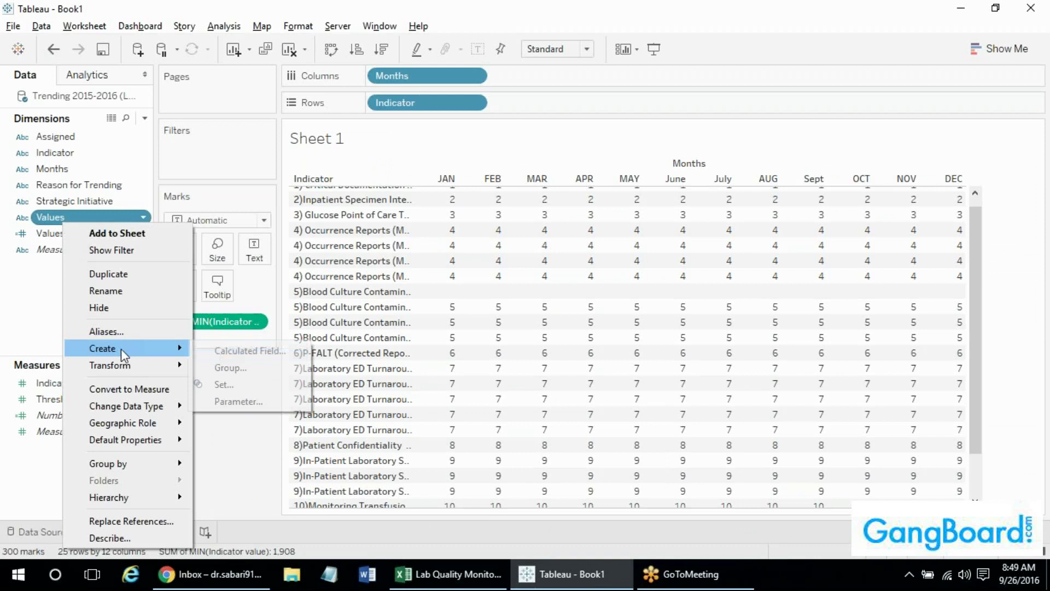
{"action": "left_click", "coordinate": [219, 346]}
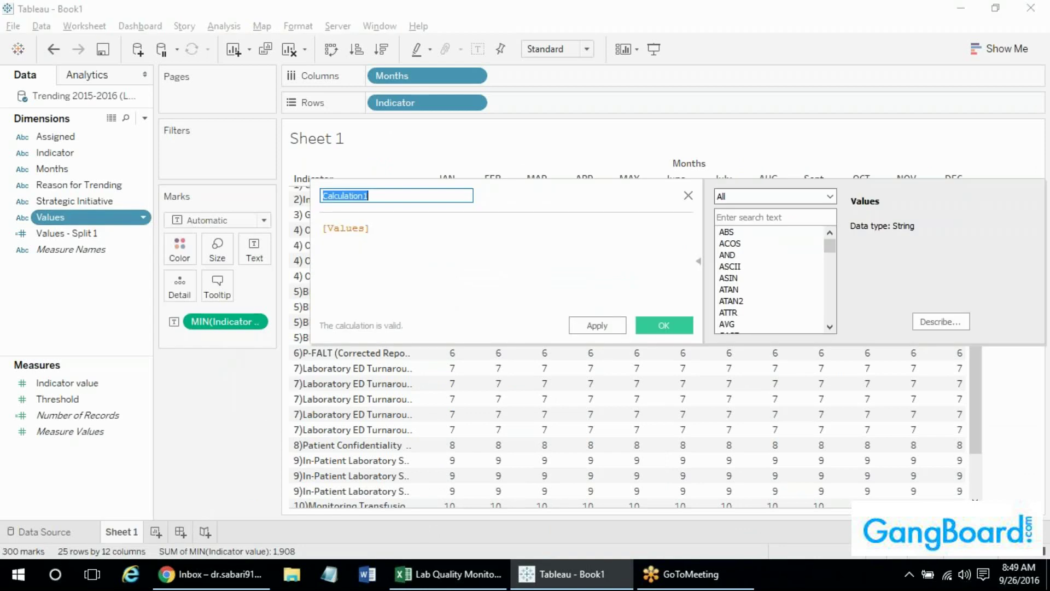
{"action": "type", "text": "&"}
{"action": "type", "text": " / Number"}
Begin the formula with the condition if contains([Values],"%") then.
{"action": "left_click", "coordinate": [384, 236]}
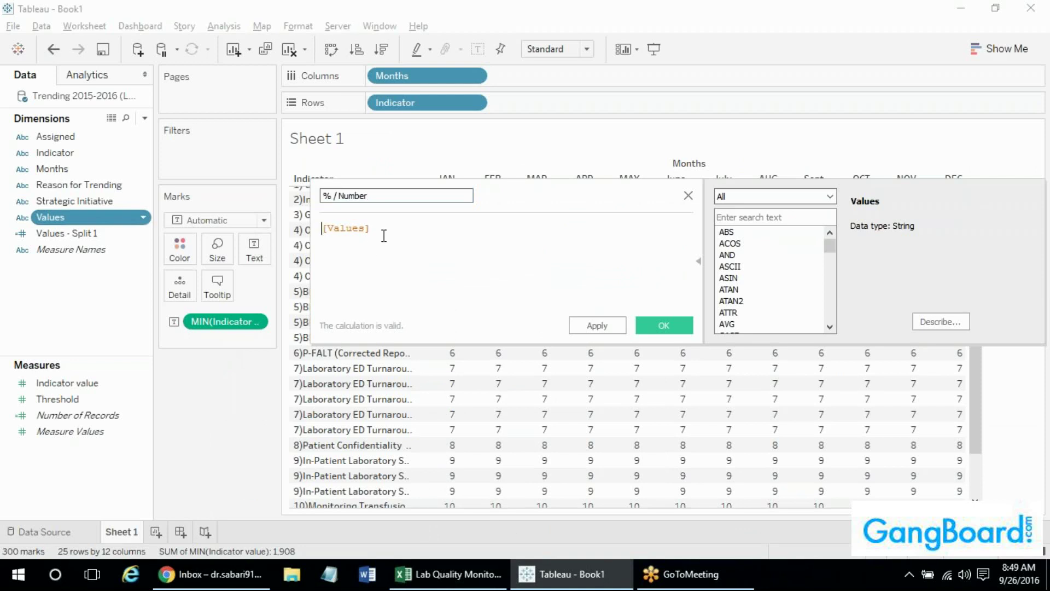
{"action": "key", "text": "Home"}
{"action": "type", "text": "if "}
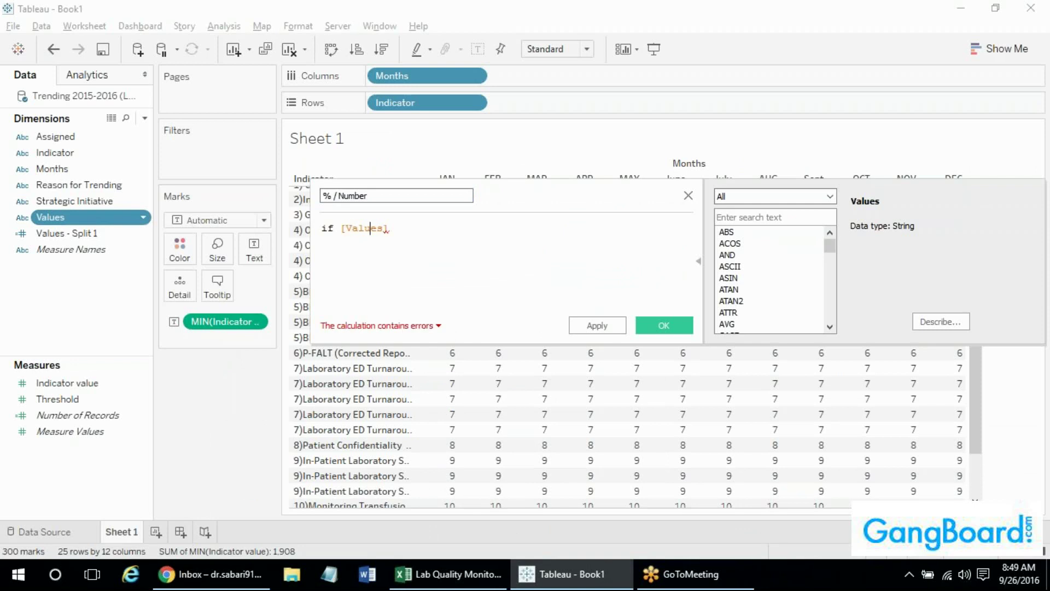
{"action": "type", "text": "cot"}
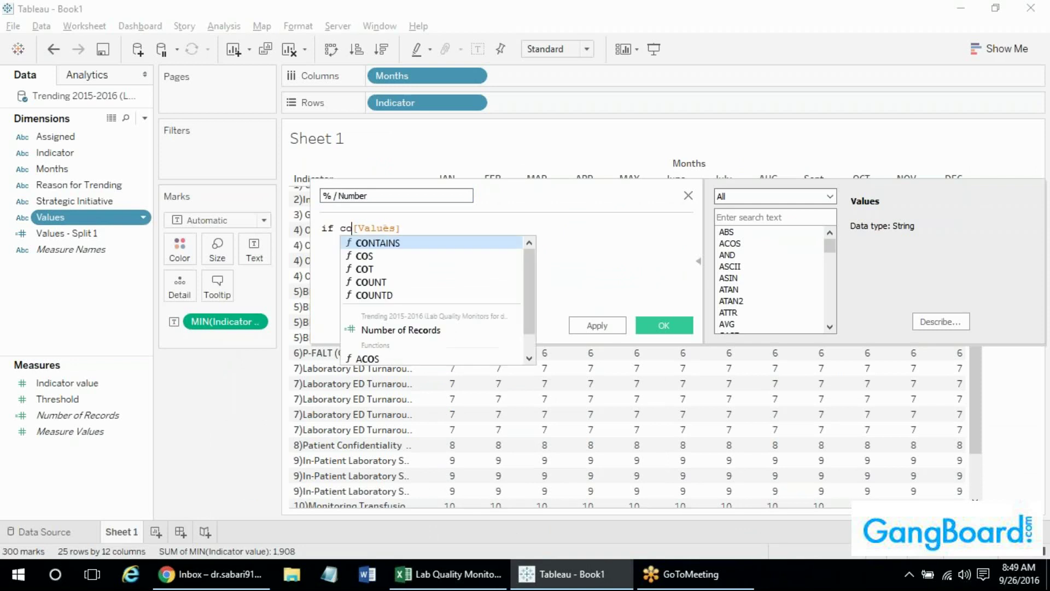
{"action": "type", "text": "r"}
{"action": "key", "text": "BackSpace"}
{"action": "key", "text": "BackSpace"}
{"action": "type", "text": "ntains"}
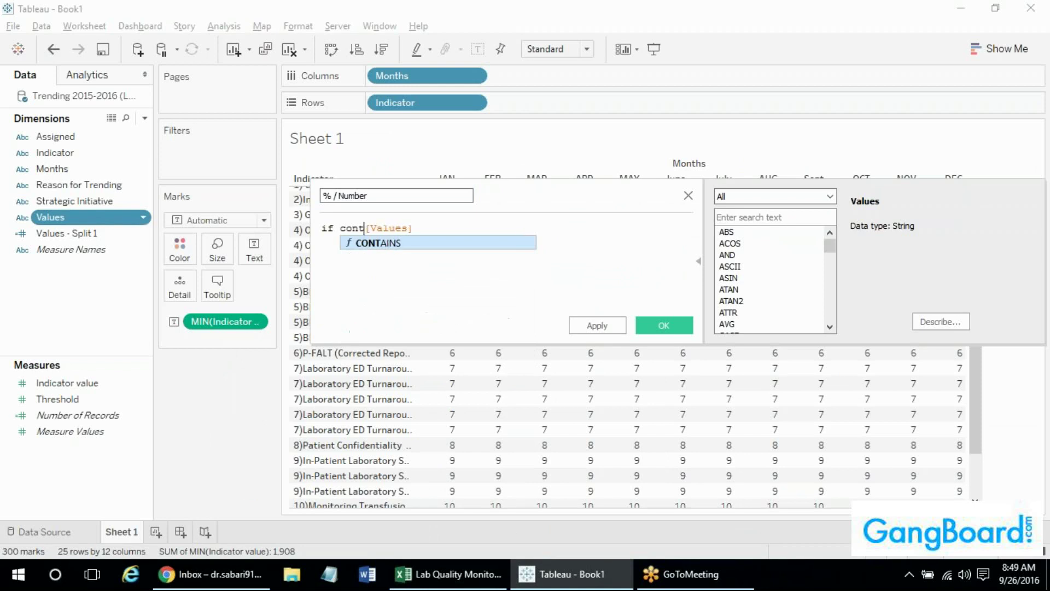
{"action": "type", "text": "([Values]"}
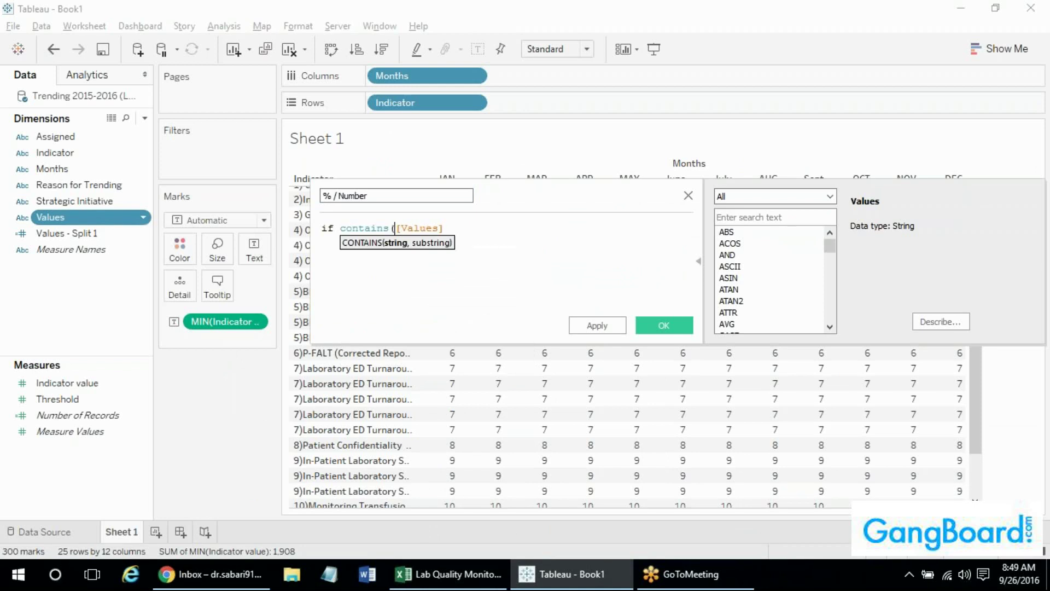
{"action": "type", "text": ","}
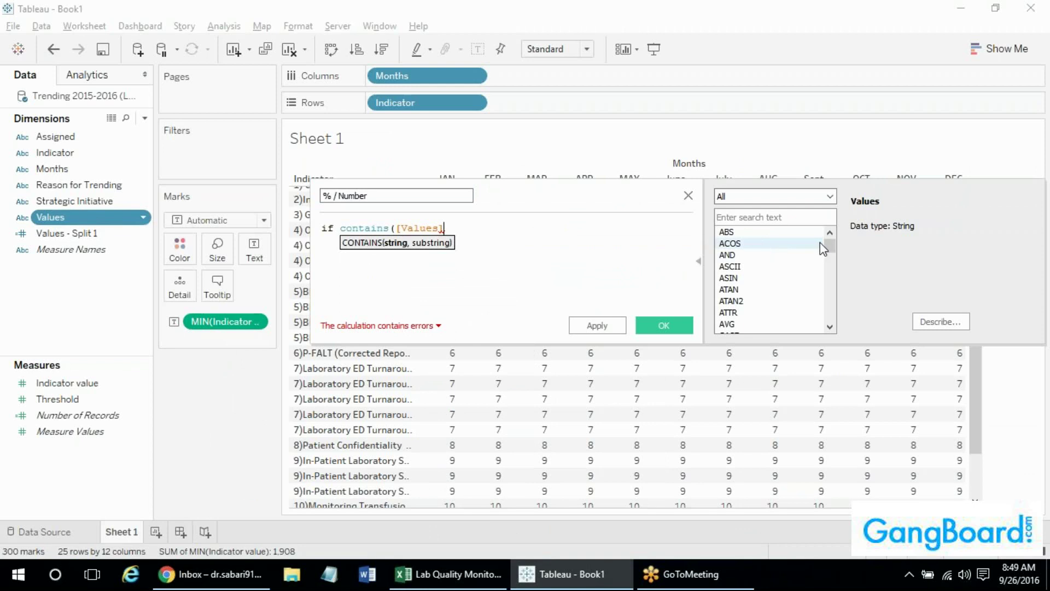
{"action": "type", "text": "\"%\""}
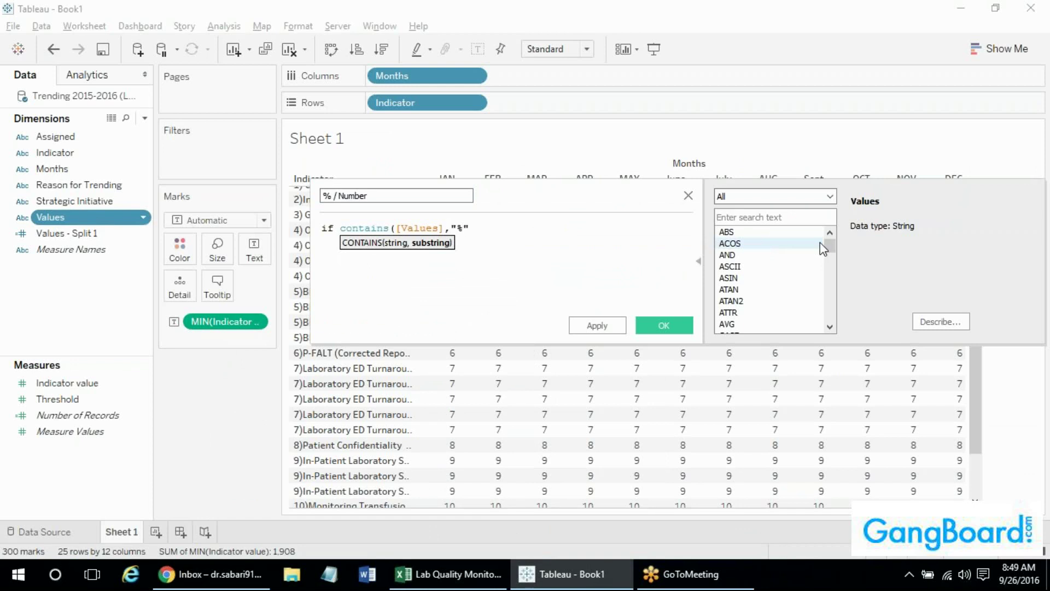
{"action": "type", "text": "%\") "}
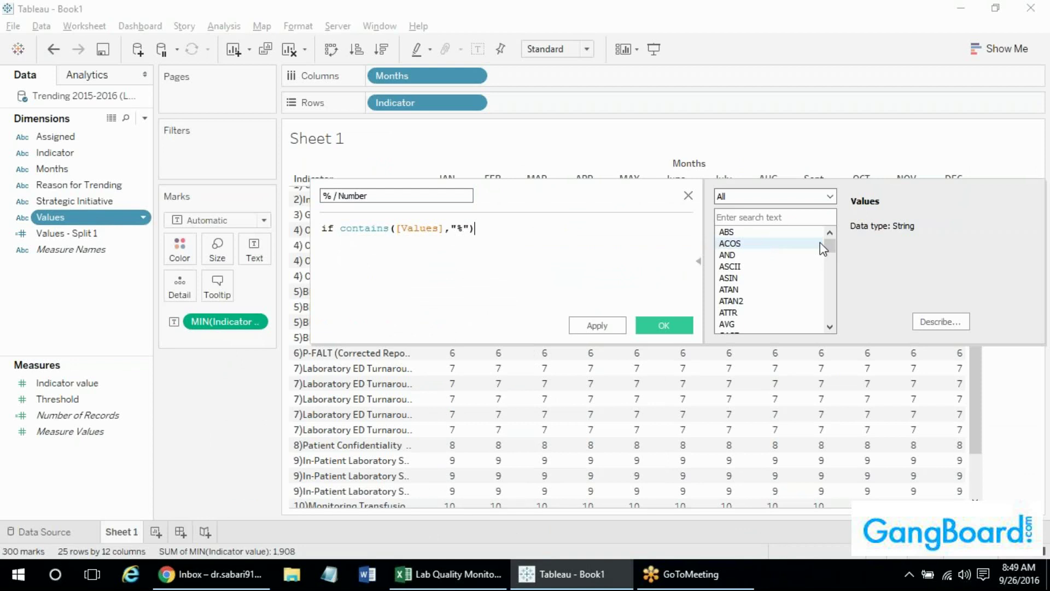
{"action": "type", "text": "then"}
{"action": "key", "text": "Return"}
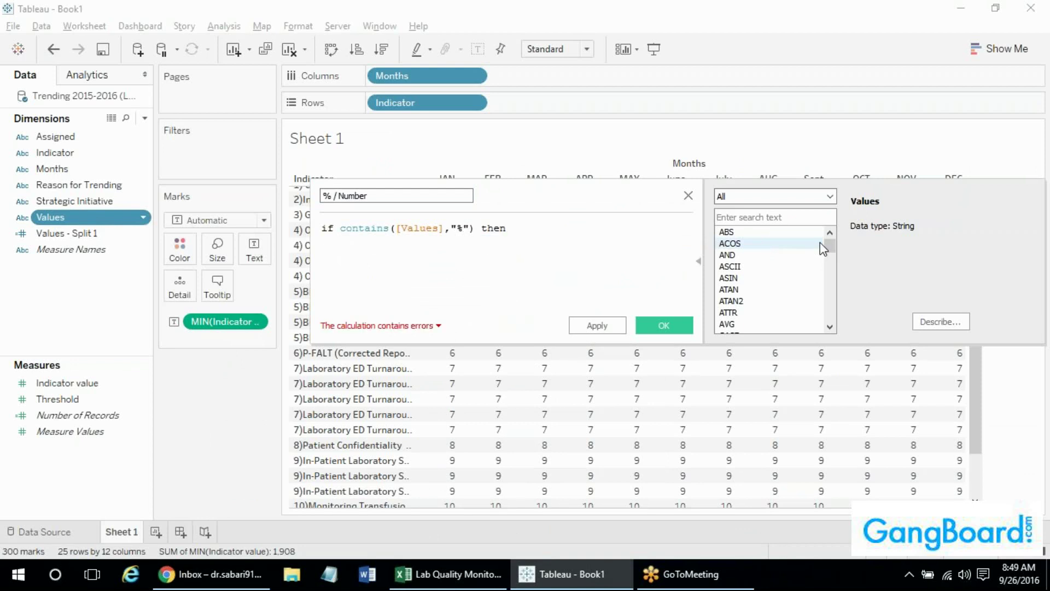
Complete the formula to return "Percentage" when the condition holds, ELSE "Number", and close it with END.
{"action": "type", "text": "\""}
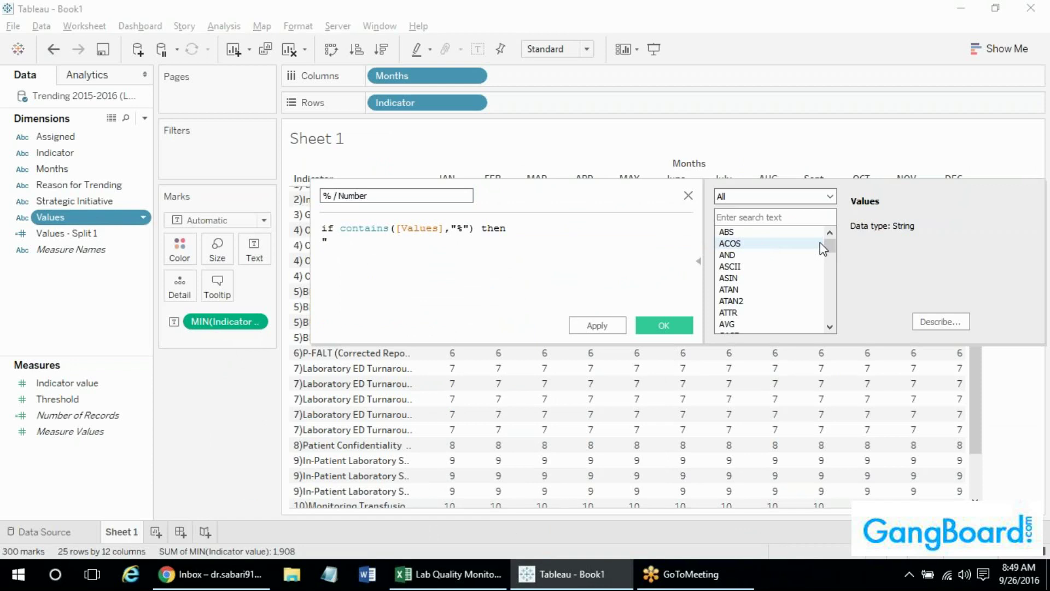
{"action": "type", "text": "Percentage"}
{"action": "type", "text": "ELSE"}
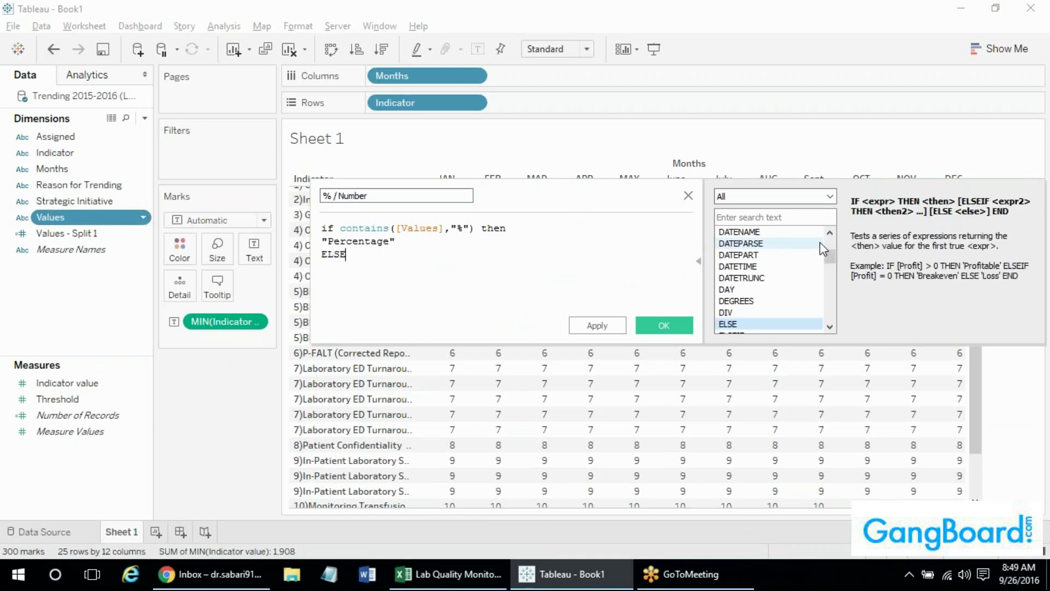
{"action": "type", "text": "\"Numberend"}
{"action": "key", "text": "Return"}
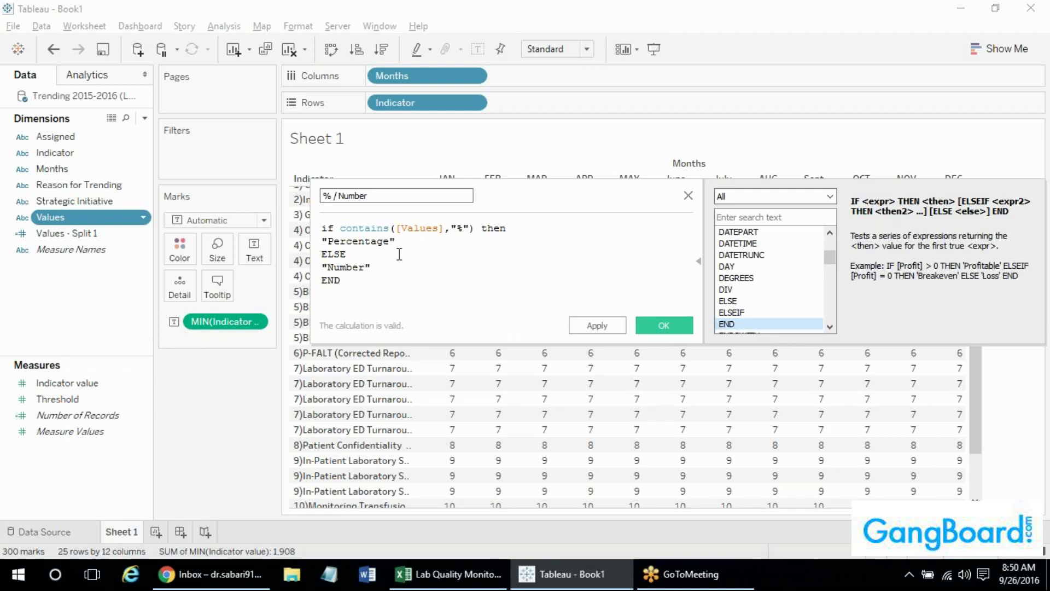
Save the % / Number calculated field and use it to color the marks of the crosstab.
{"action": "left_click", "coordinate": [663, 325]}
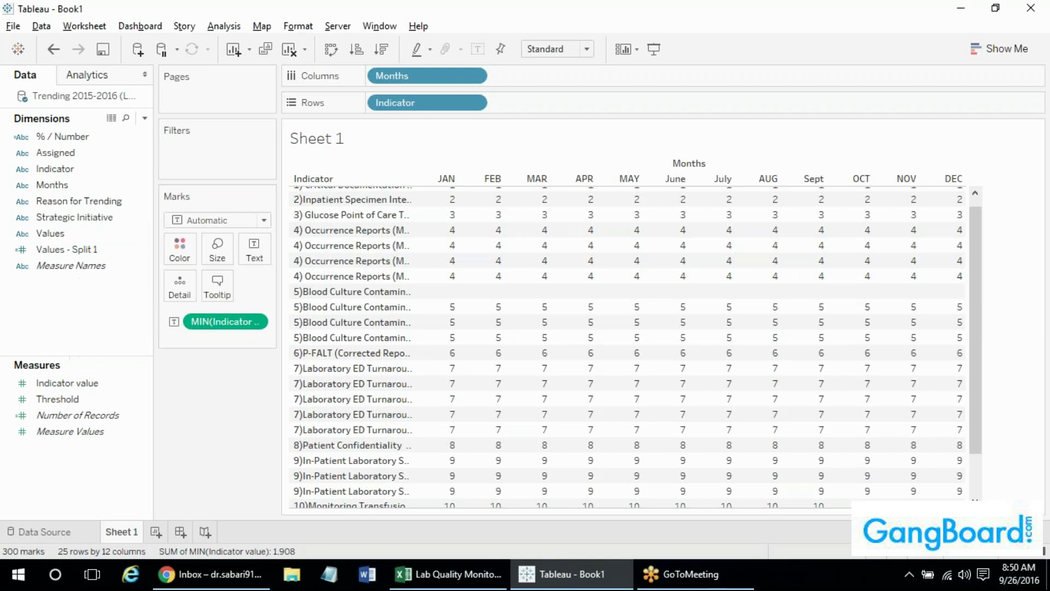
{"action": "left_click", "coordinate": [73, 219]}
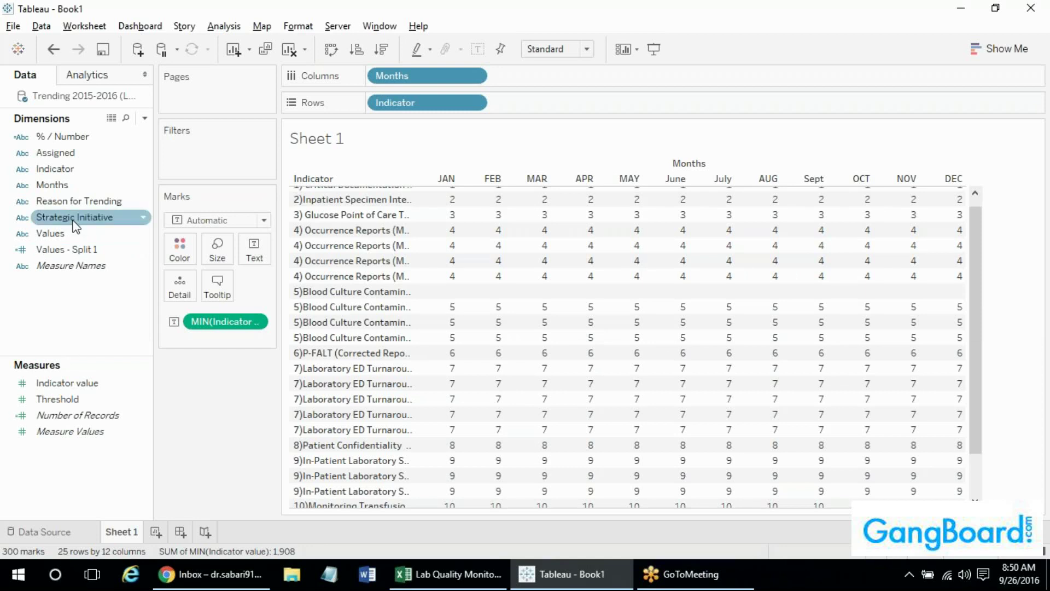
{"action": "left_click_drag", "start_coordinate": [75, 145], "coordinate": [180, 250]}
{"action": "mouse_move", "coordinate": [432, 277]}
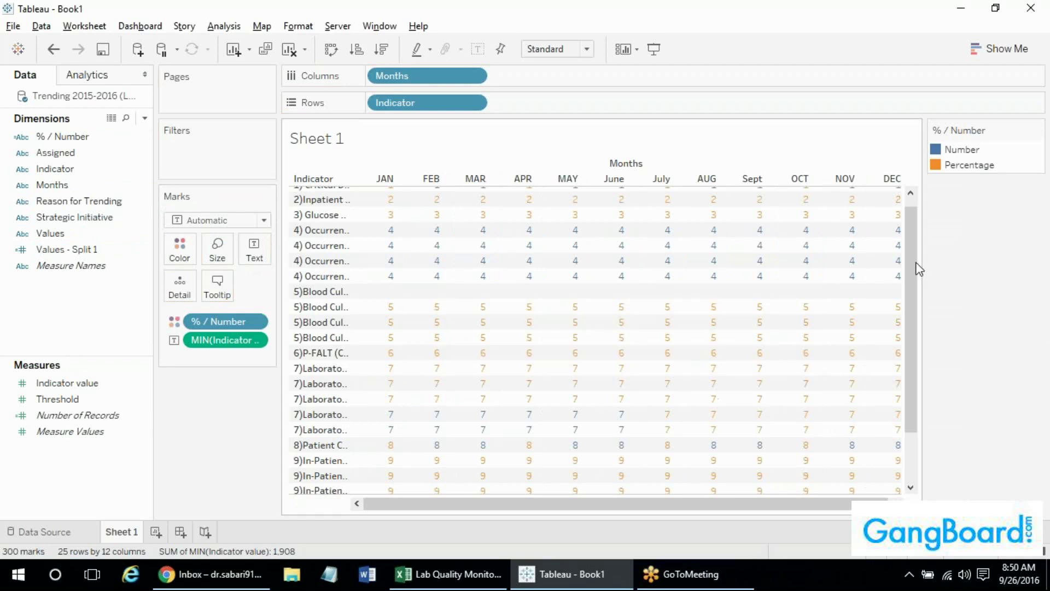
Check the Critical Documentation row's Number and Percentage classification against its cells in the Excel sheet, and return to Tableau.
{"action": "scroll", "coordinate": [902, 222], "scroll_direction": "up", "scroll_amount": 1}
{"action": "mouse_move", "coordinate": [411, 207]}
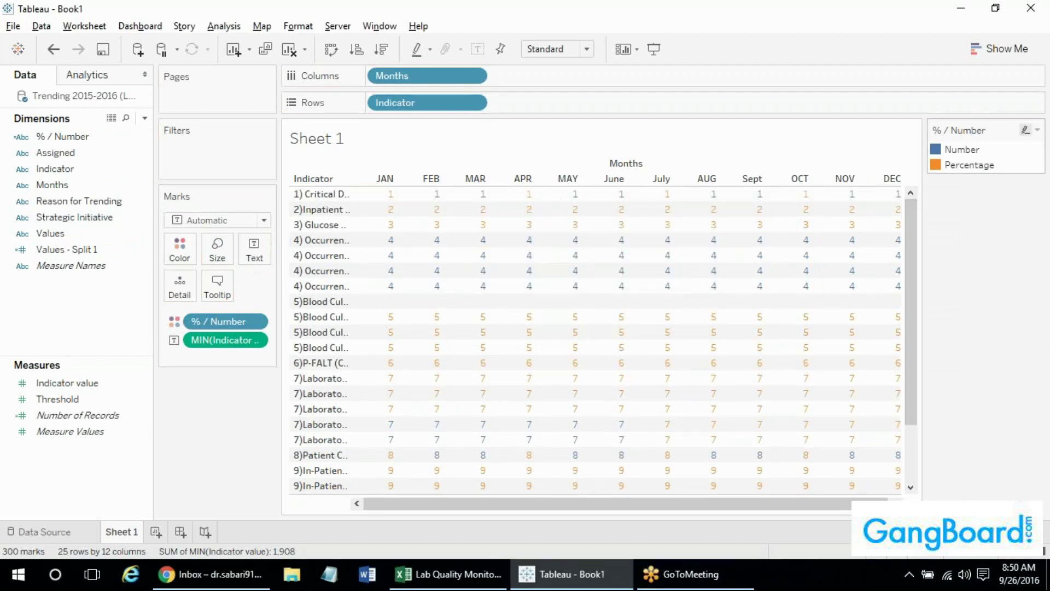
{"action": "mouse_move", "coordinate": [477, 241]}
{"action": "mouse_move", "coordinate": [456, 205]}
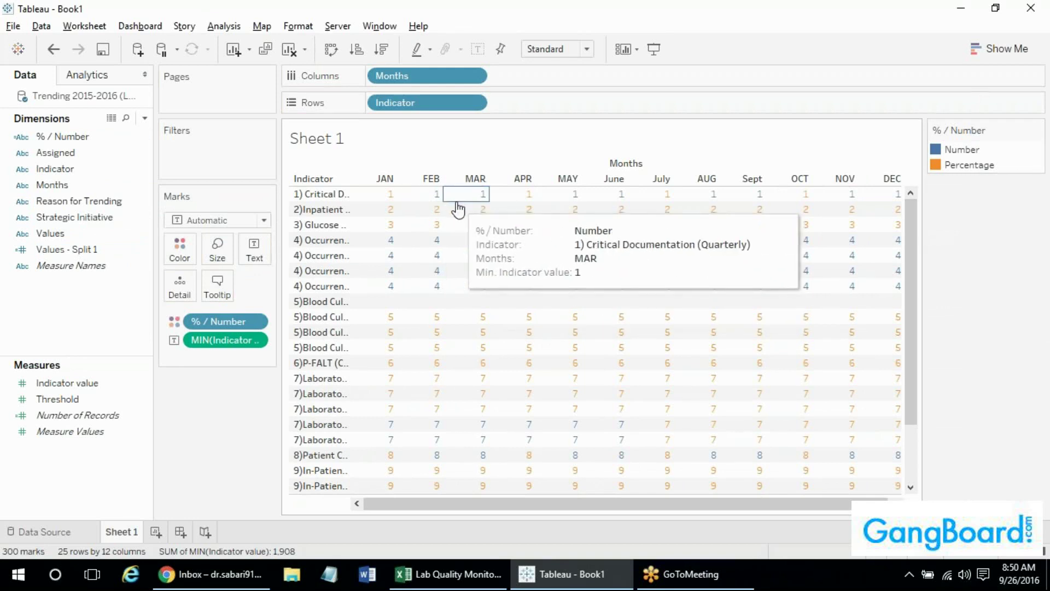
{"action": "key", "text": "alt+Tab"}
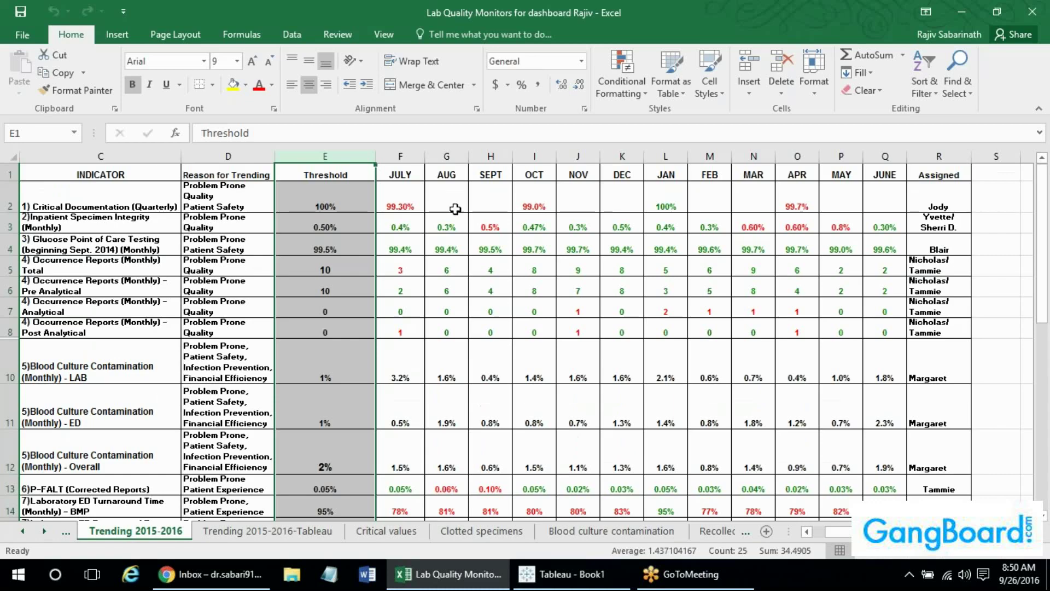
{"action": "key", "text": "alt+Tab"}
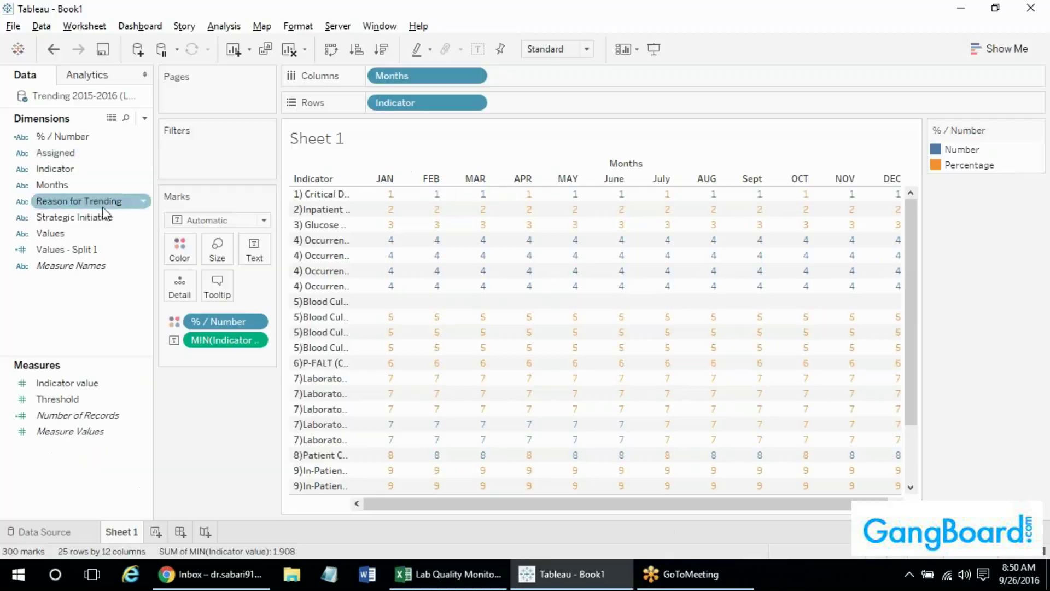
{"action": "left_click", "coordinate": [69, 153]}
{"action": "left_click", "coordinate": [62, 141]}
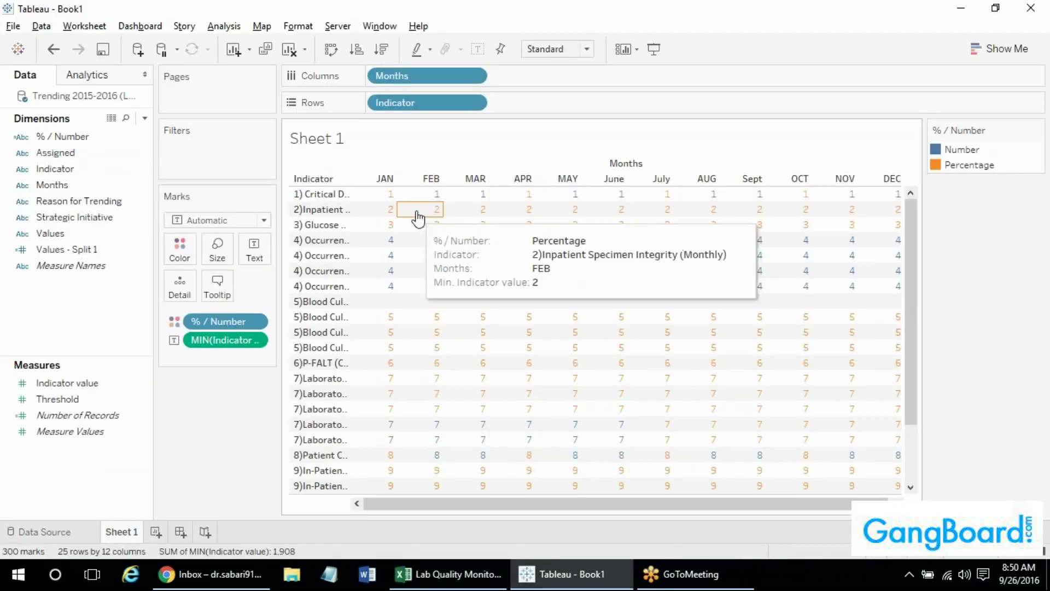
{"action": "right_click", "coordinate": [103, 138]}
{"action": "left_click", "coordinate": [136, 228]}
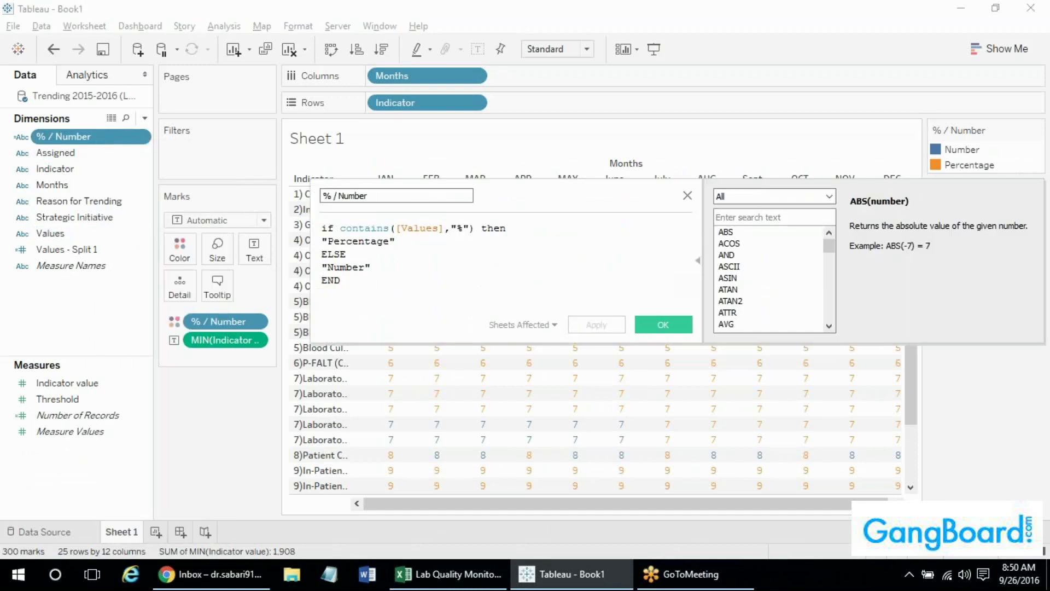
{"action": "left_click", "coordinate": [363, 248]}
{"action": "type", "text": "if Null"}
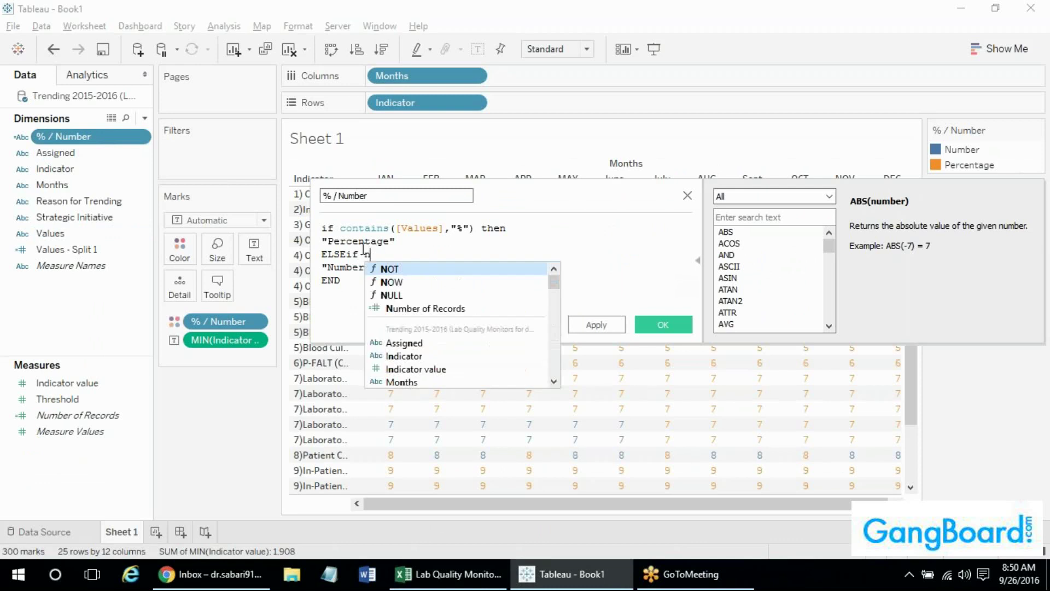
{"action": "key", "text": "alt+Tab"}
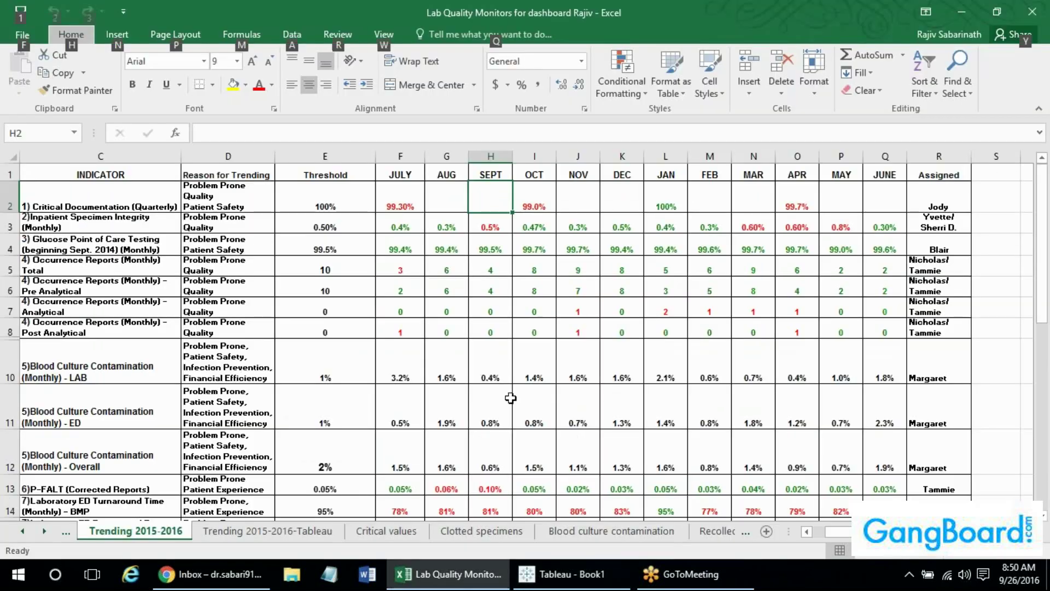
{"action": "key", "text": "alt+Tab"}
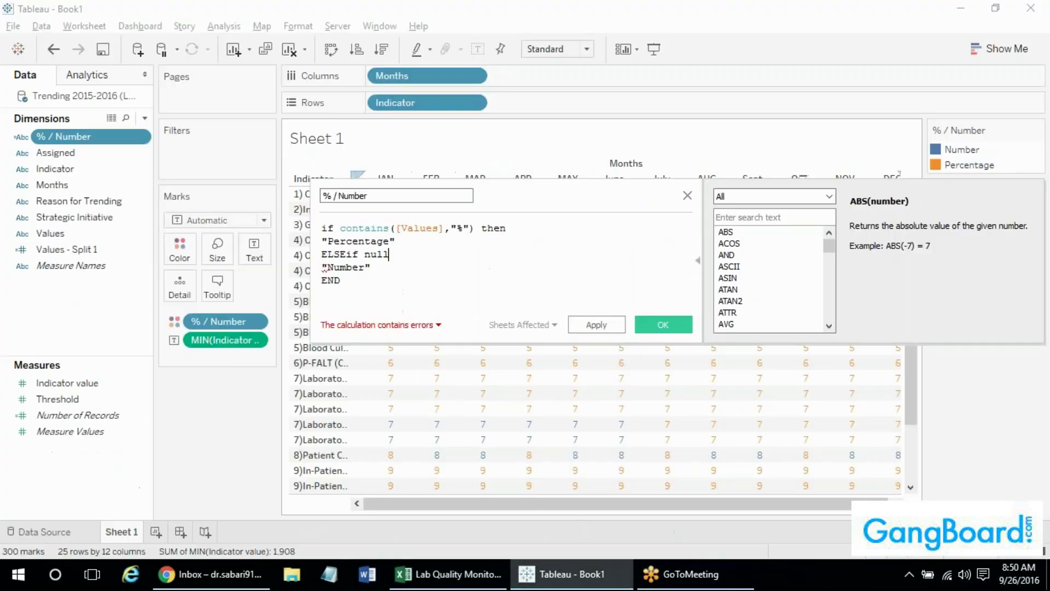
{"action": "left_click", "coordinate": [688, 198]}
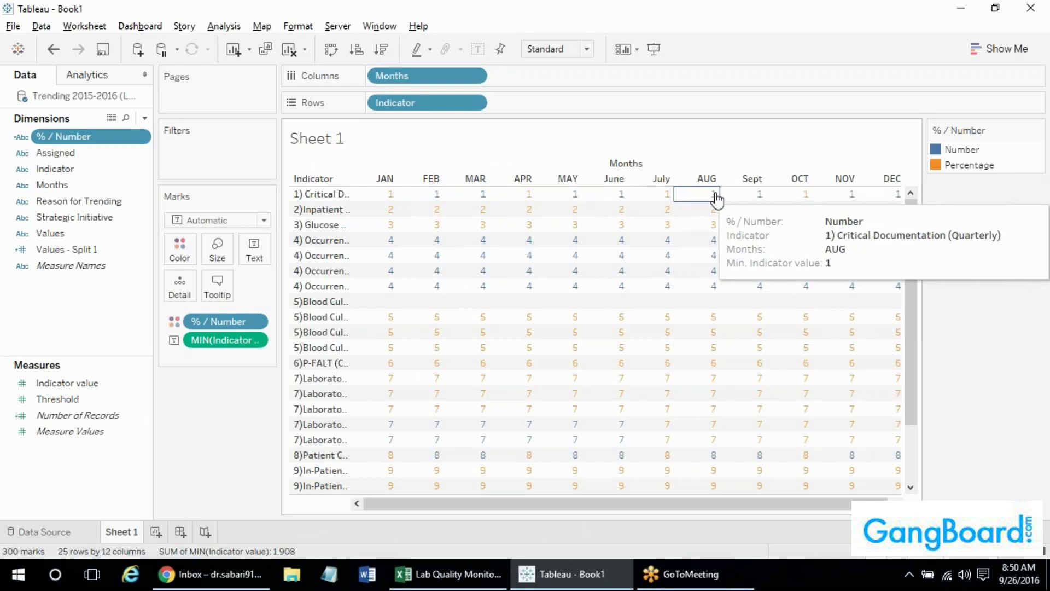
Replace the minimum indicator value shown as text in the crosstab with Values - Split 1, and review the rows.
{"action": "key", "text": "alt+Tab"}
{"action": "key", "text": "alt+Tab"}
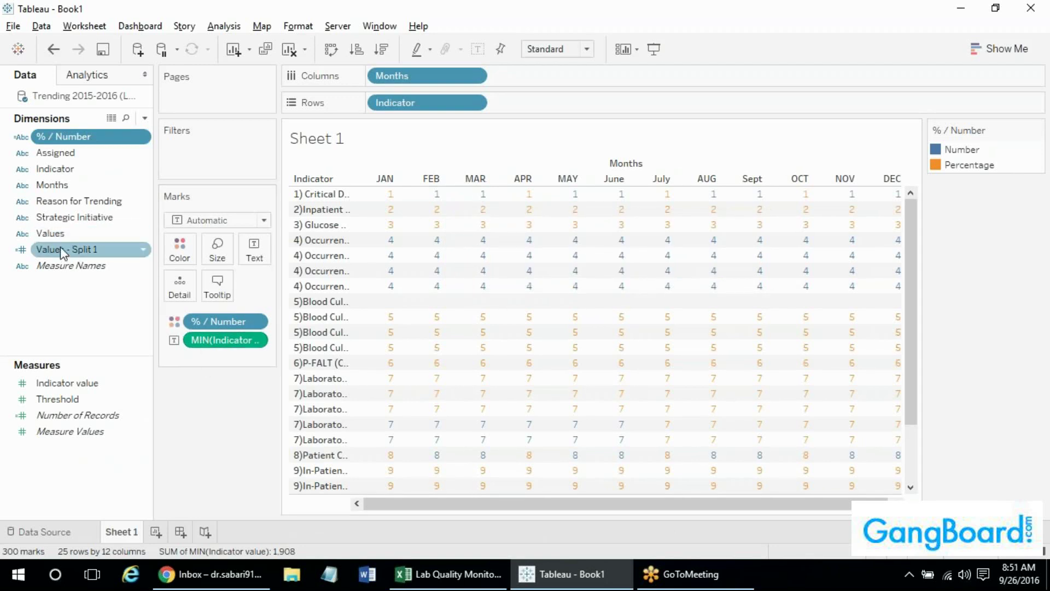
{"action": "left_click_drag", "start_coordinate": [65, 249], "coordinate": [197, 341]}
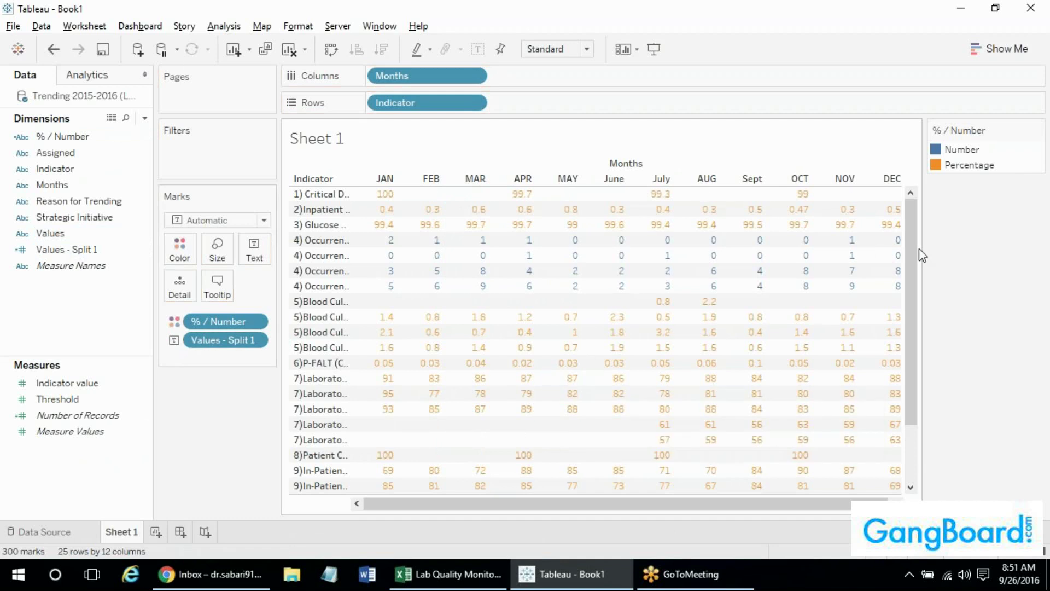
{"action": "mouse_move", "coordinate": [918, 249]}
{"action": "left_mouse_down"}
{"action": "mouse_move", "coordinate": [919, 285]}
{"action": "mouse_move", "coordinate": [911, 234]}
{"action": "left_mouse_up"}
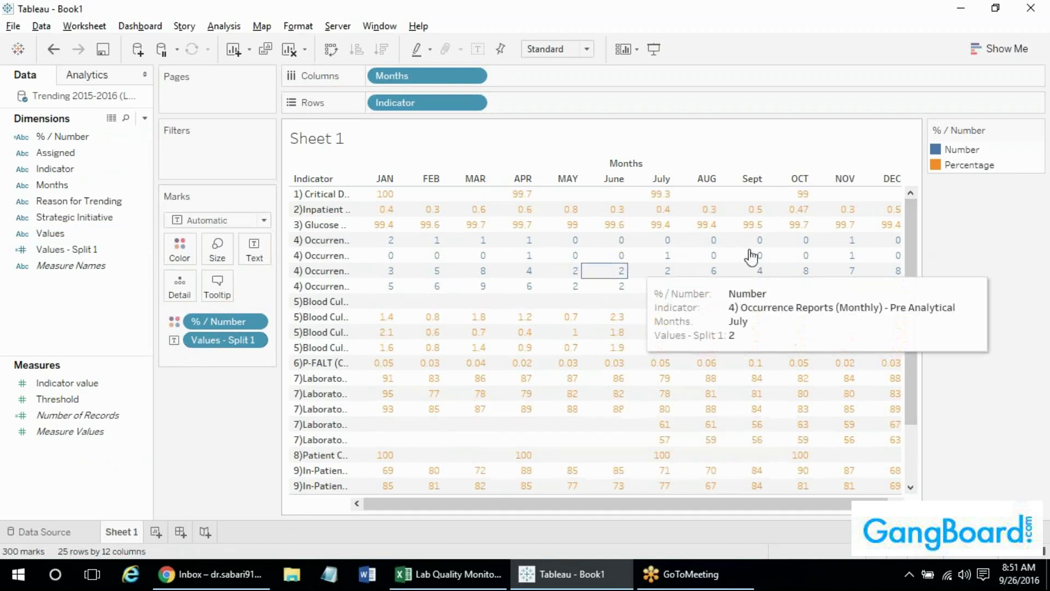
{"action": "left_click_drag", "start_coordinate": [916, 216], "coordinate": [898, 309]}
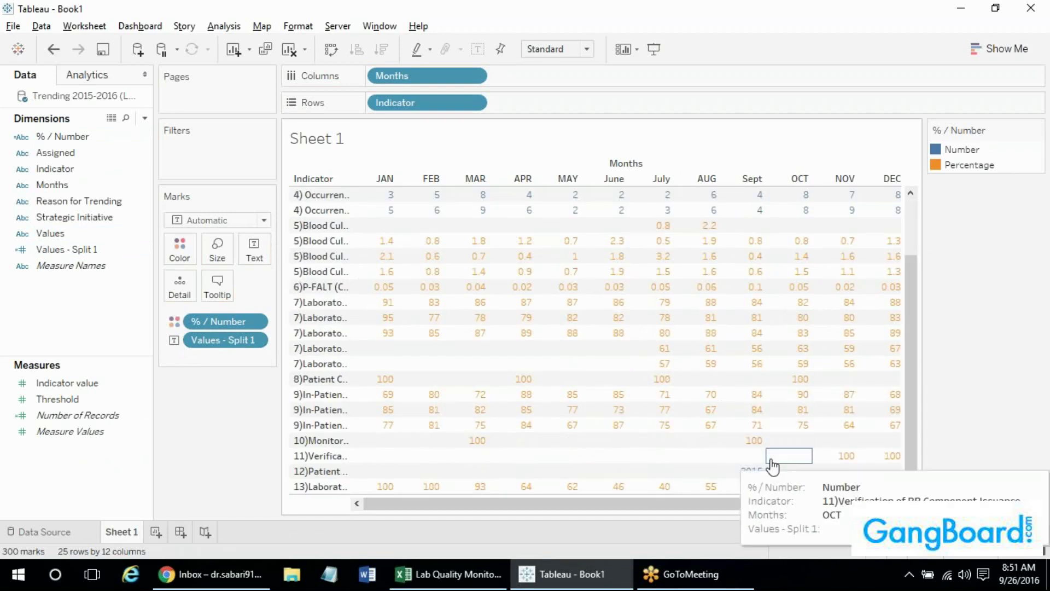
{"action": "mouse_move", "coordinate": [748, 481]}
Switch to Excel and go to the 12)Patient Safety Concerns row to examine its monthly entries.
{"action": "key", "text": "alt+Tab"}
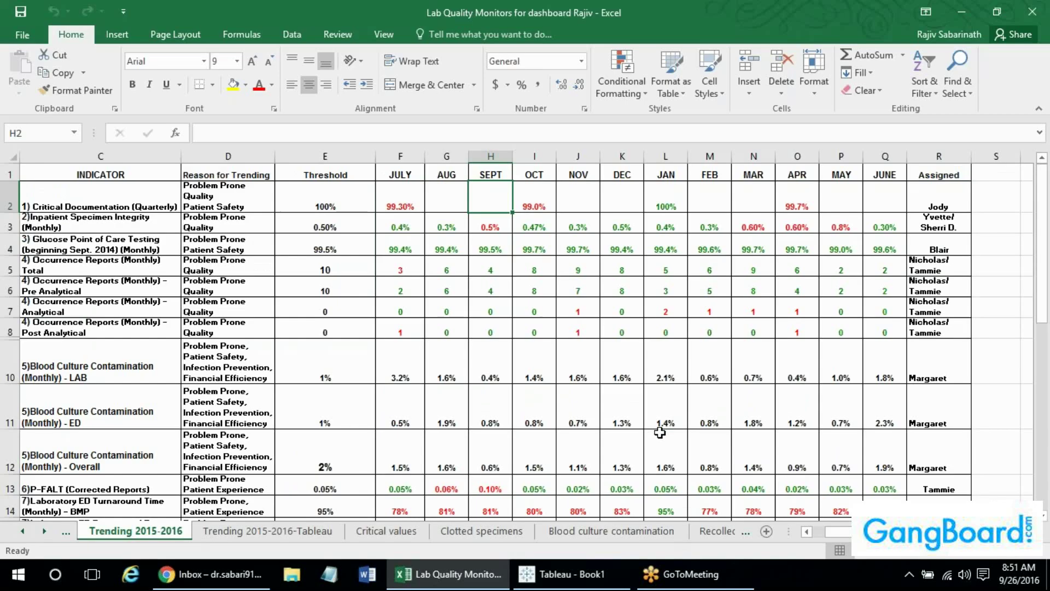
{"action": "key", "text": "Down"}
{"action": "key", "text": "Down"}
{"action": "key", "text": "Down"}
{"action": "key", "text": "Down"}
{"action": "key", "text": "Down"}
{"action": "key", "text": "Down"}
{"action": "key", "text": "Down"}
{"action": "key", "text": "Down"}
{"action": "key", "text": "Down"}
{"action": "key", "text": "Down"}
{"action": "key", "text": "Down"}
{"action": "key", "text": "Down"}
{"action": "key", "text": "Down"}
{"action": "key", "text": "Down"}
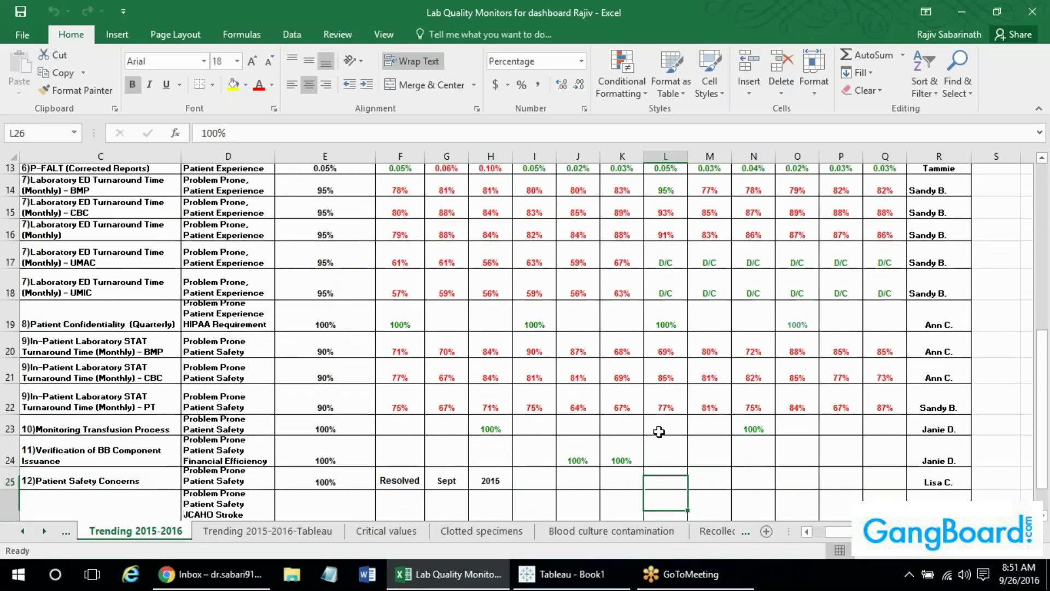
{"action": "key", "text": "Up"}
{"action": "key", "text": "Left"}
{"action": "key", "text": "Left"}
{"action": "key", "text": "Left"}
{"action": "key", "text": "Left"}
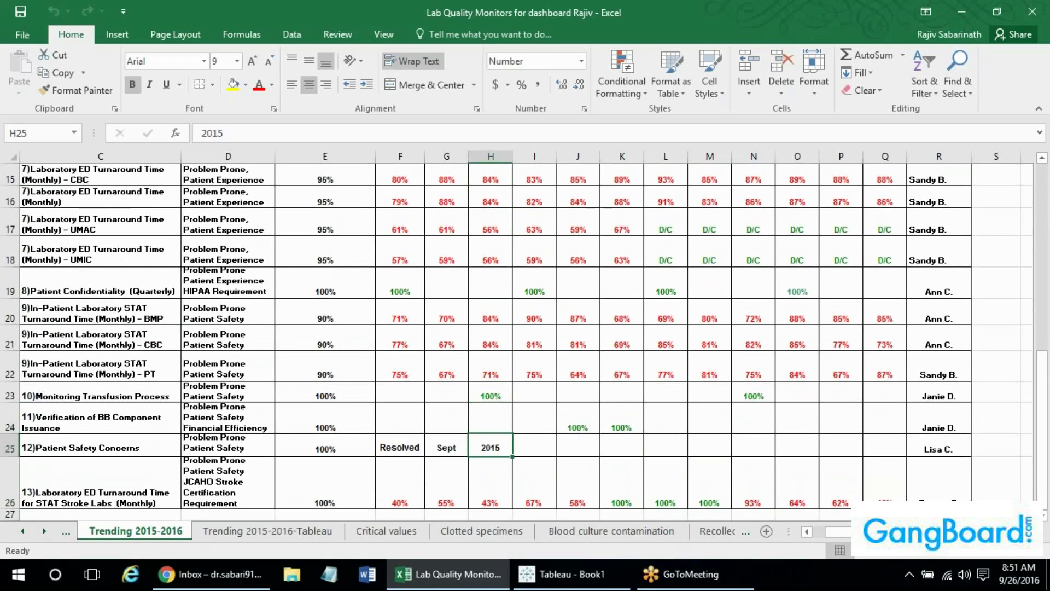
{"action": "key", "text": "Left"}
{"action": "key", "text": "Left"}
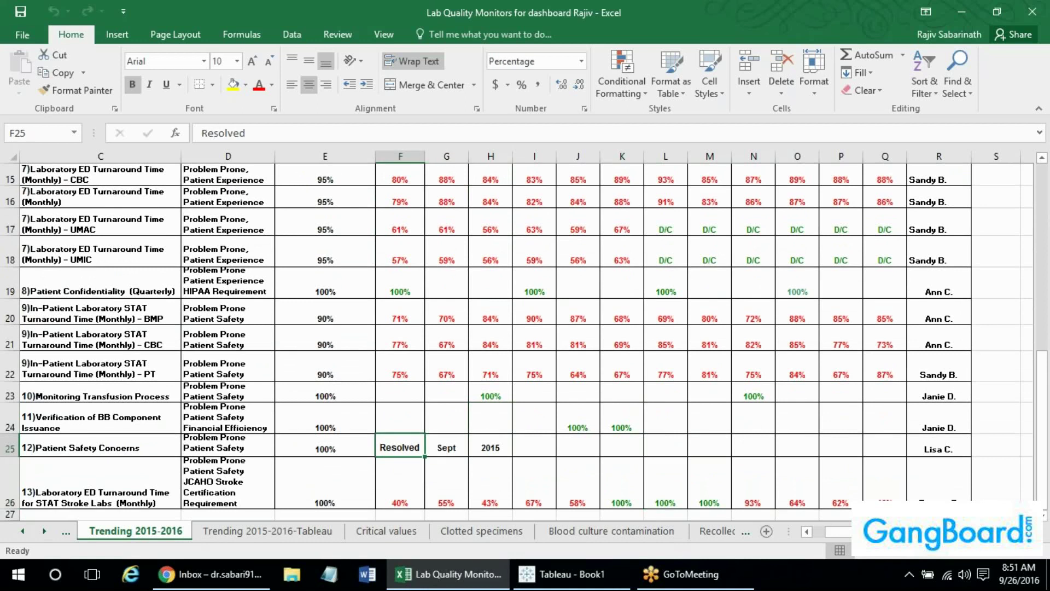
Compare the July, August and September entries of the Patient Safety Concerns row with the Tableau crosstab.
{"action": "left_click_drag", "start_coordinate": [1046, 391], "coordinate": [1042, 392]}
{"action": "left_click", "coordinate": [497, 447]}
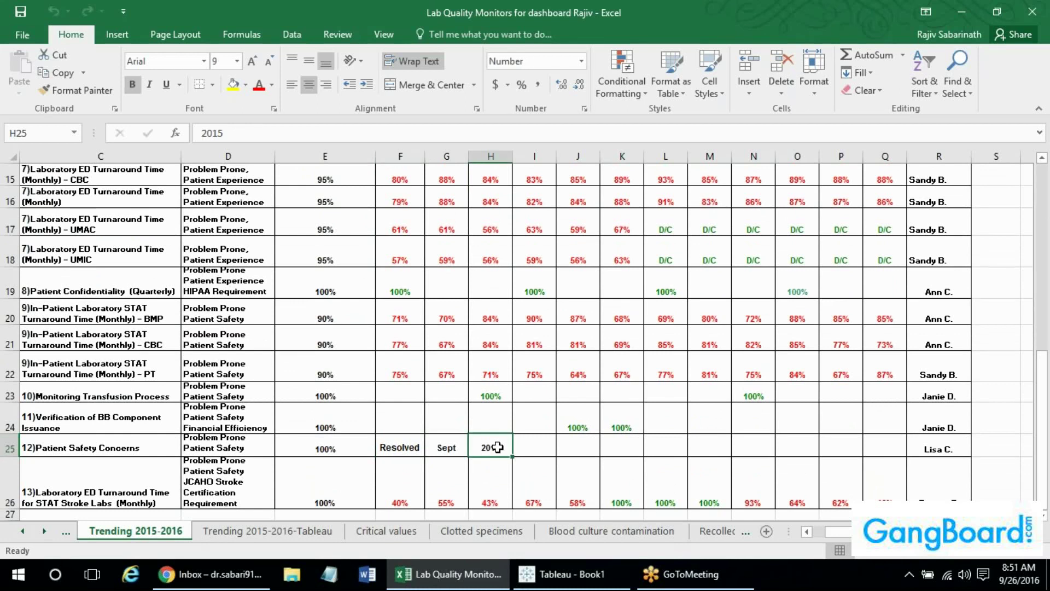
{"action": "left_click_drag", "start_coordinate": [399, 447], "coordinate": [446, 448]}
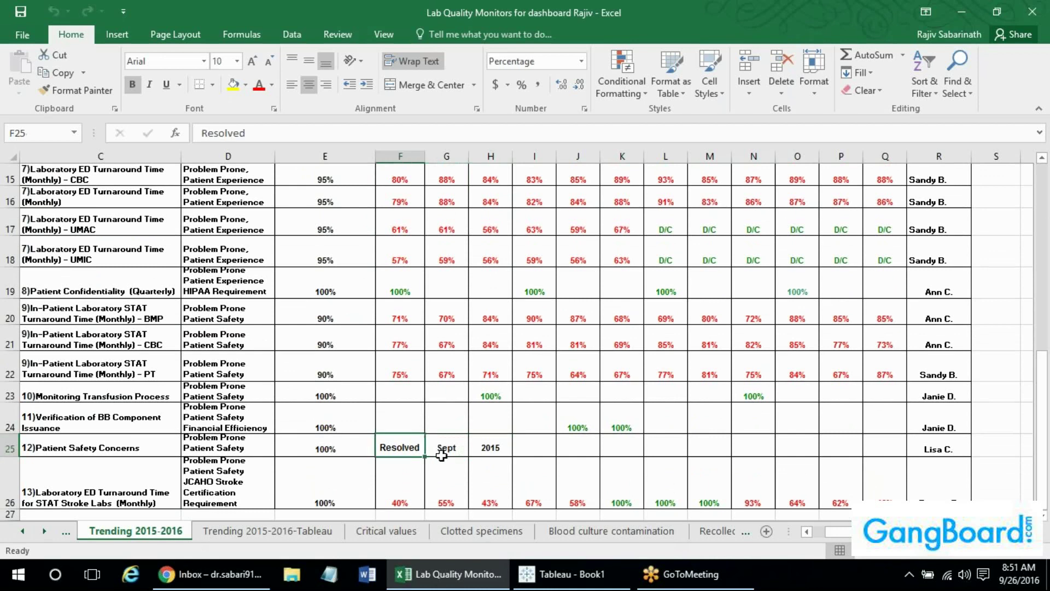
{"action": "key", "text": "alt+Tab"}
{"action": "key", "text": "alt+Tab"}
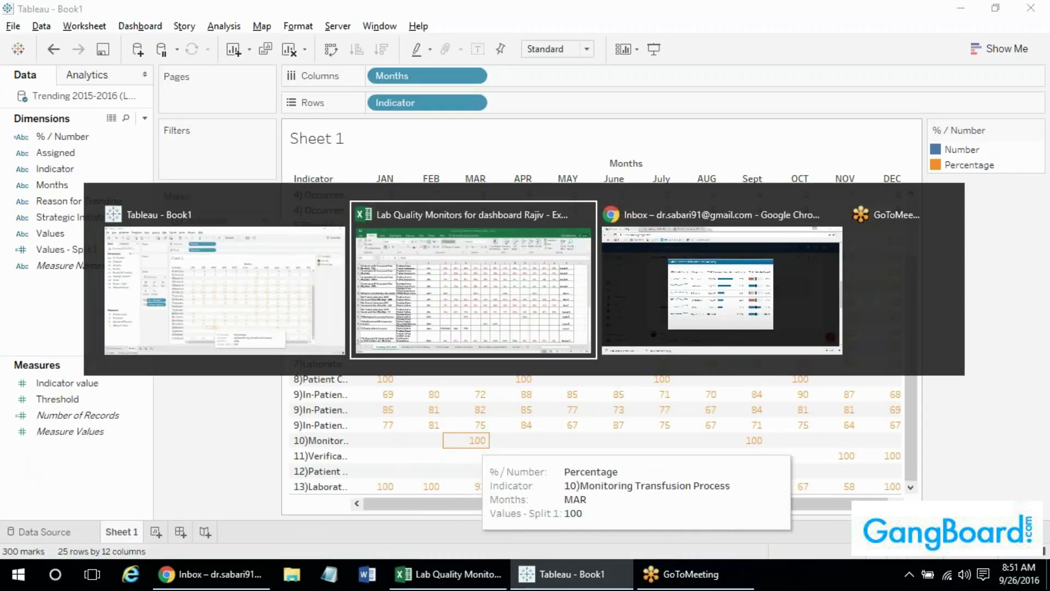
{"action": "key", "text": "alt+Tab"}
{"action": "key", "text": "alt+Tab"}
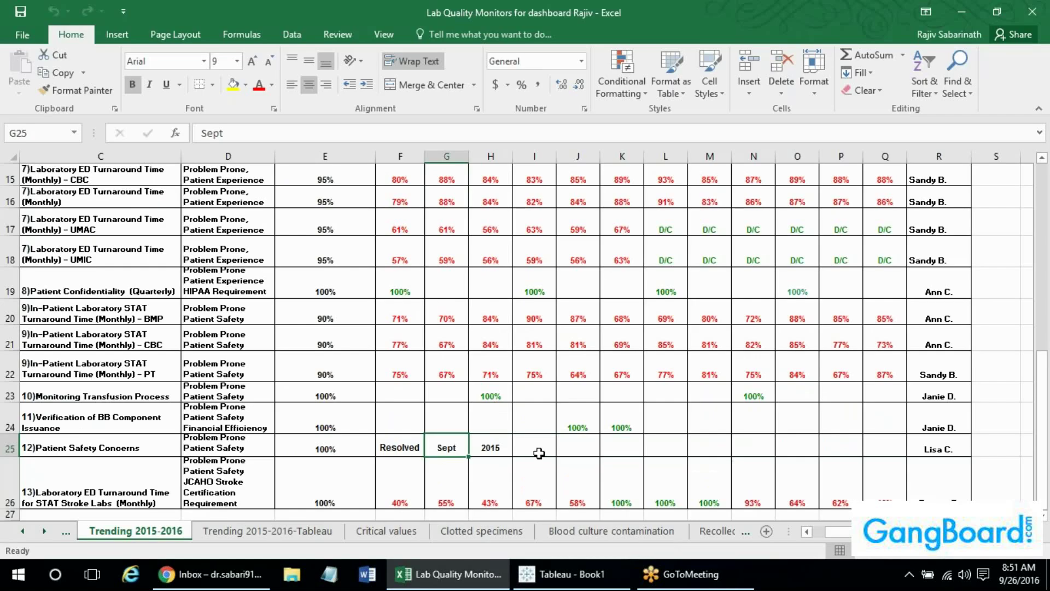
{"action": "left_click", "coordinate": [485, 446]}
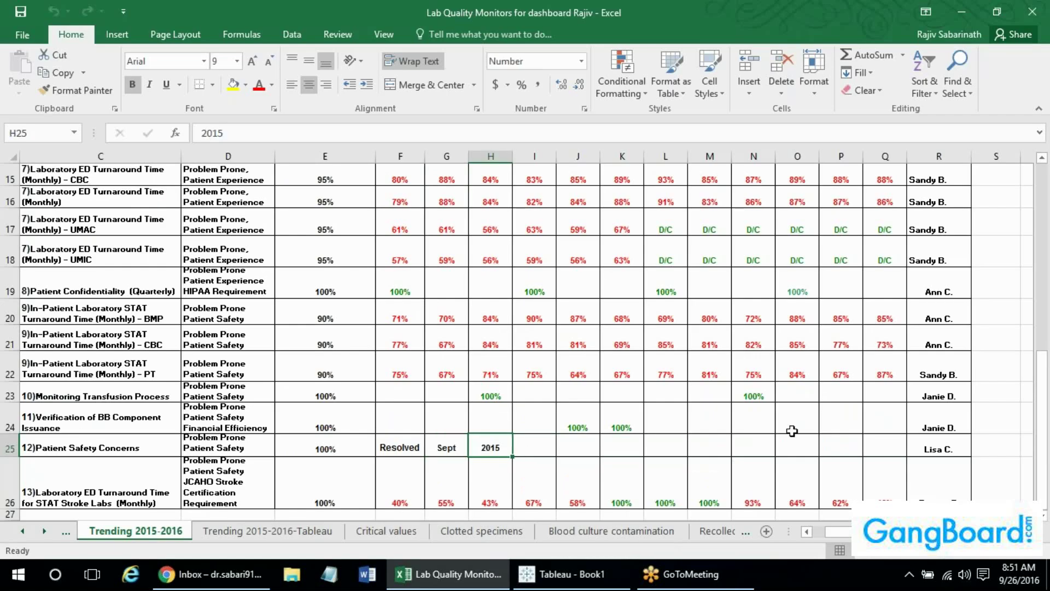
Switch to Tableau and exclude the 12)Patient Safety Concerns indicator from the crosstab.
{"action": "key", "text": "alt+Tab"}
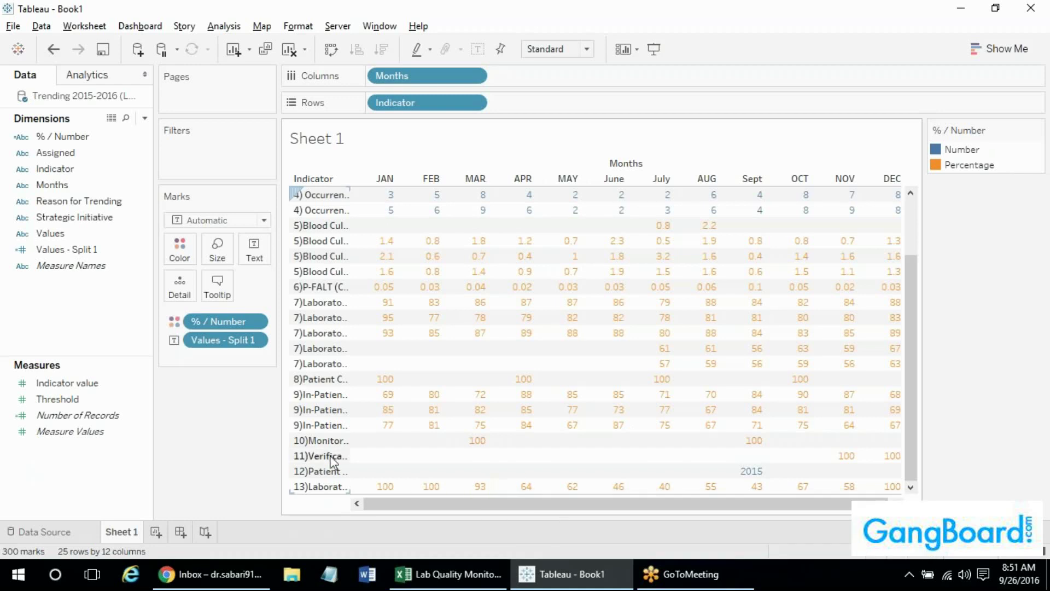
{"action": "right_click", "coordinate": [316, 475]}
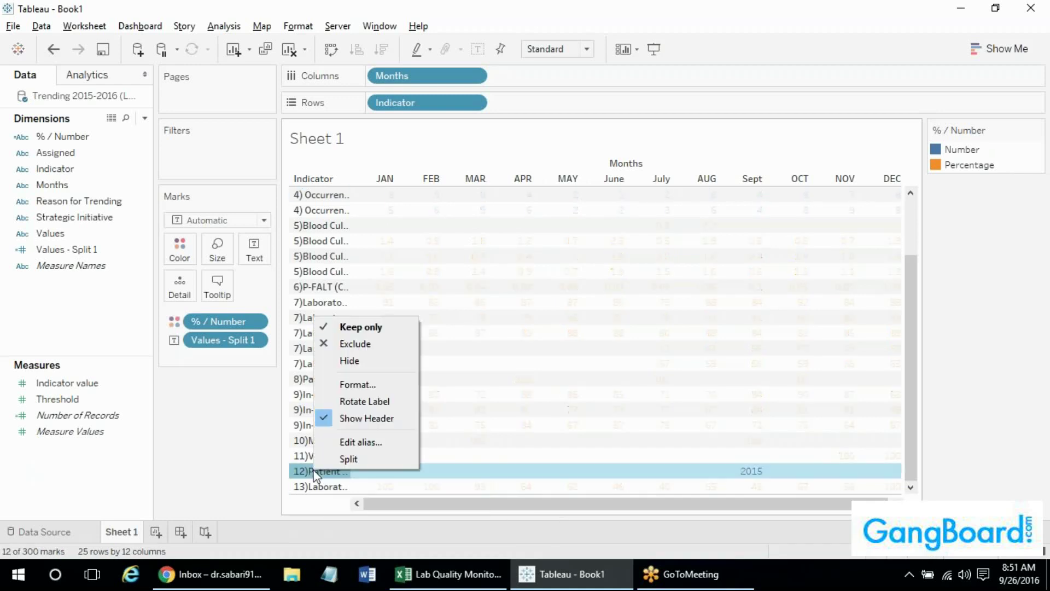
{"action": "left_click", "coordinate": [358, 345]}
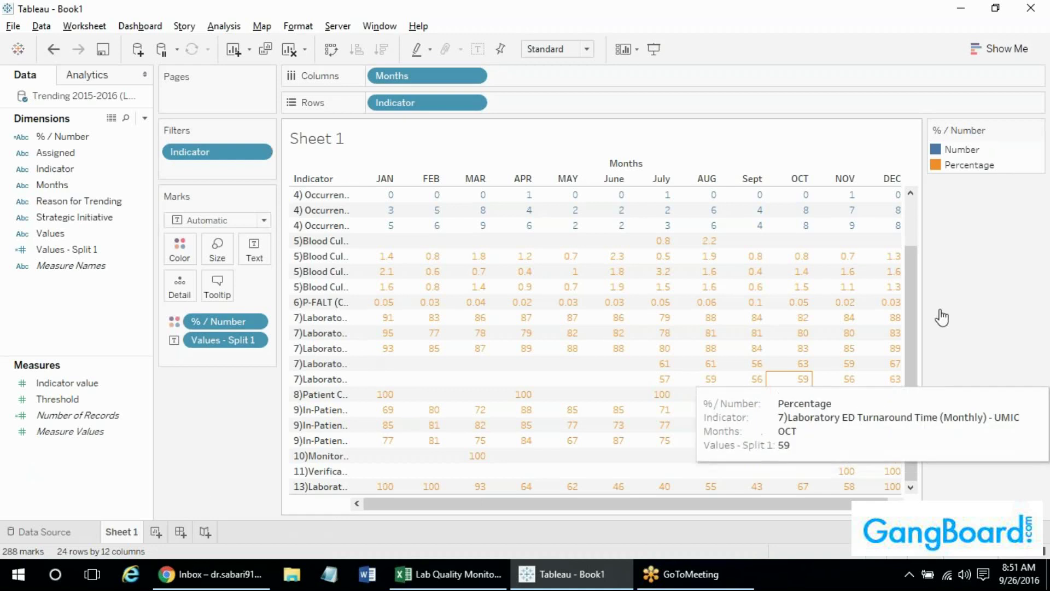
{"action": "left_click_drag", "start_coordinate": [914, 298], "coordinate": [915, 340]}
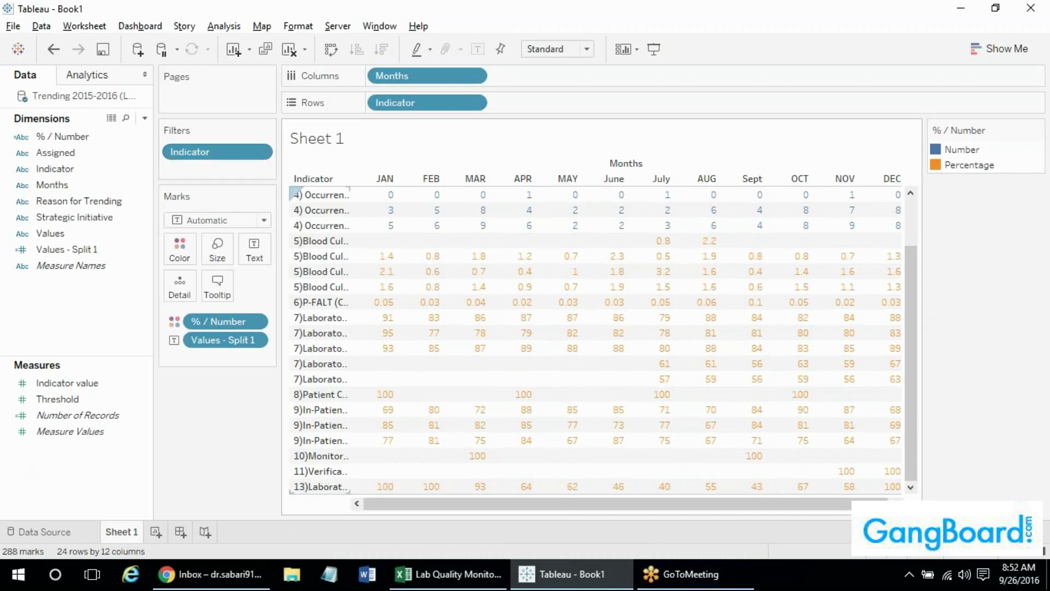
{"action": "right_click", "coordinate": [309, 472]}
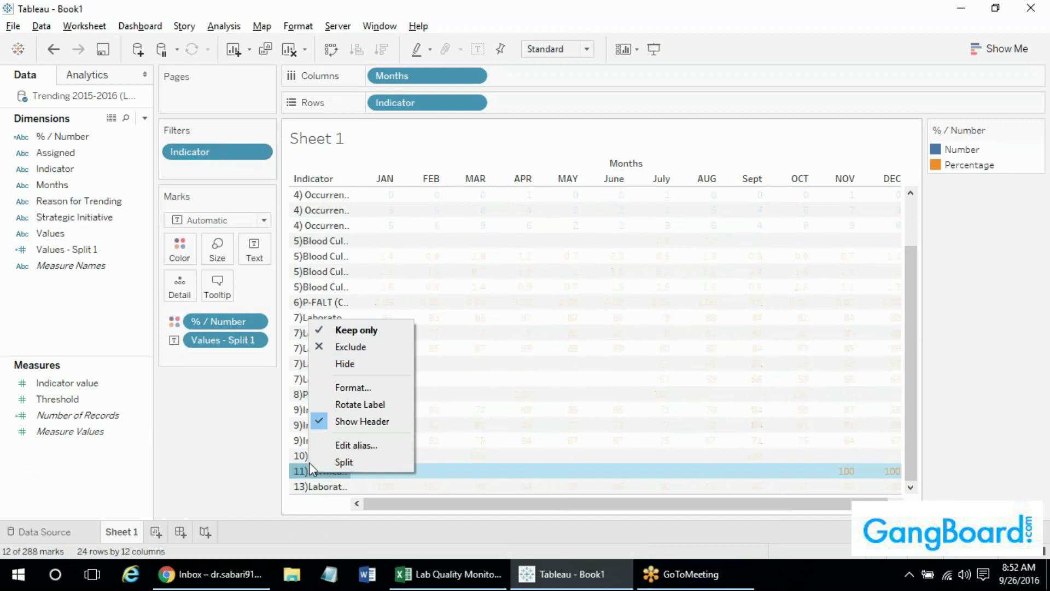
{"action": "left_click", "coordinate": [199, 171]}
{"action": "left_click", "coordinate": [199, 171]}
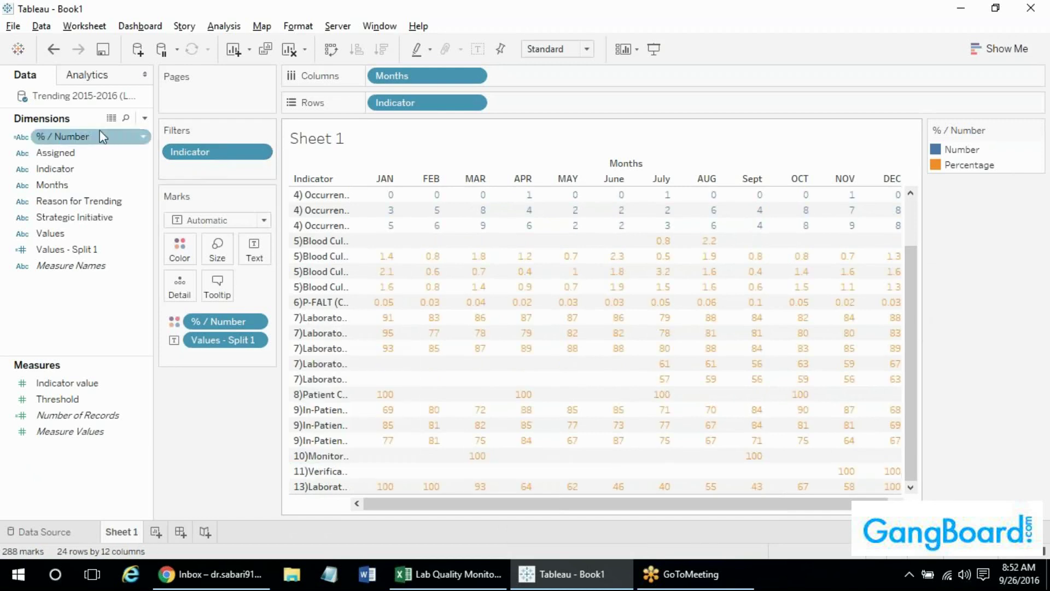
Add a data source filter on Indicator that excludes 12)Patient Safety Concerns.
{"action": "right_click", "coordinate": [61, 101]}
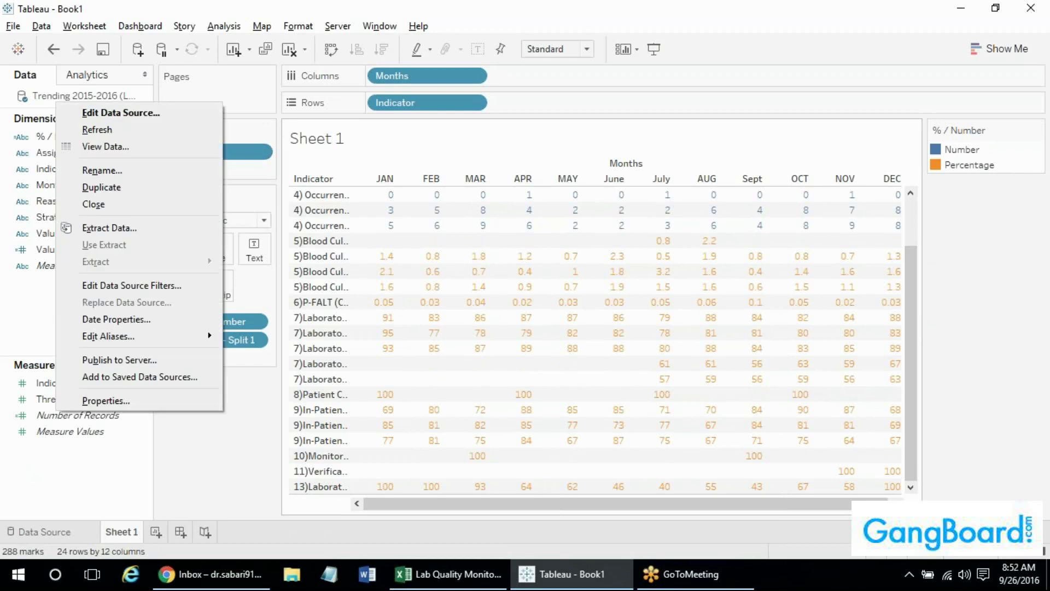
{"action": "left_click", "coordinate": [104, 285]}
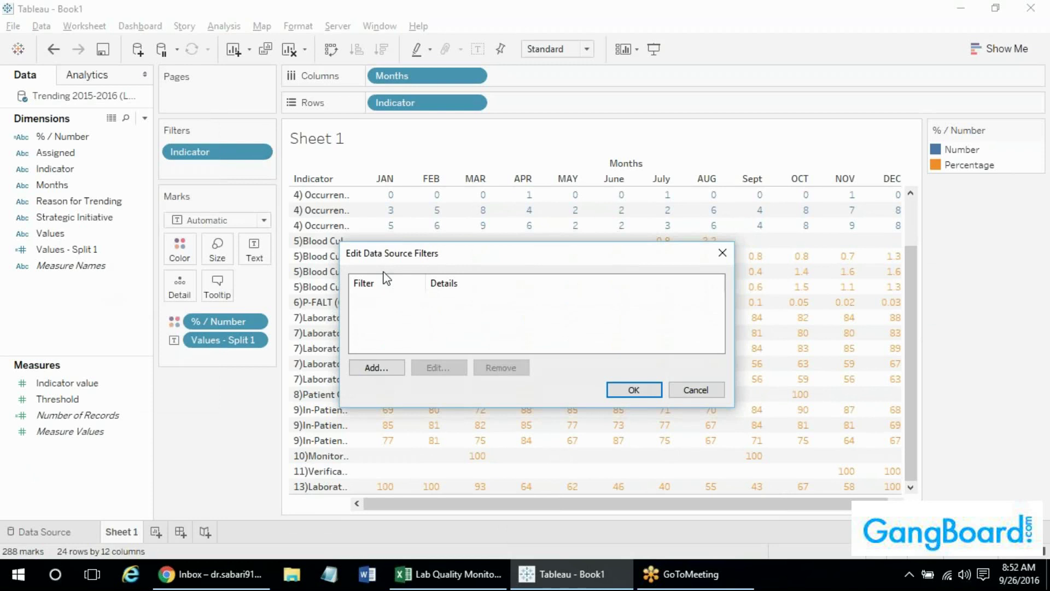
{"action": "left_click", "coordinate": [374, 368]}
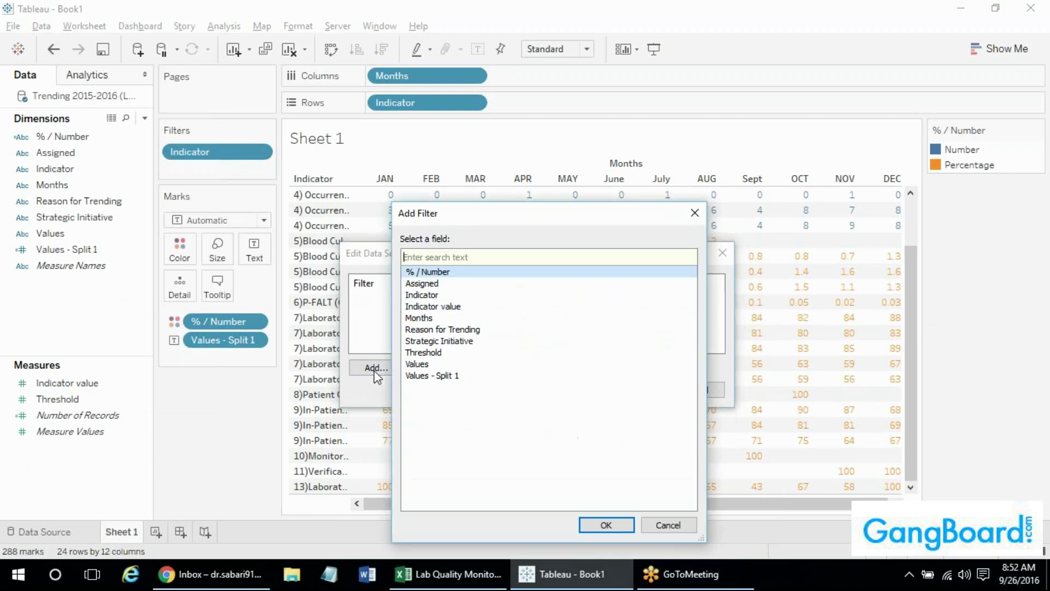
{"action": "left_click", "coordinate": [437, 296]}
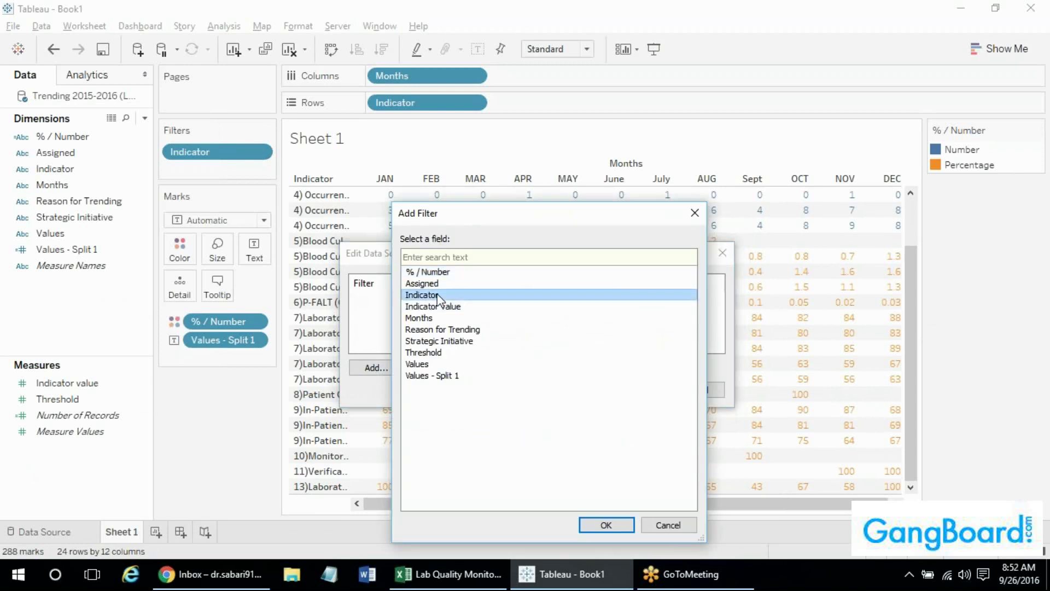
{"action": "left_click", "coordinate": [616, 525]}
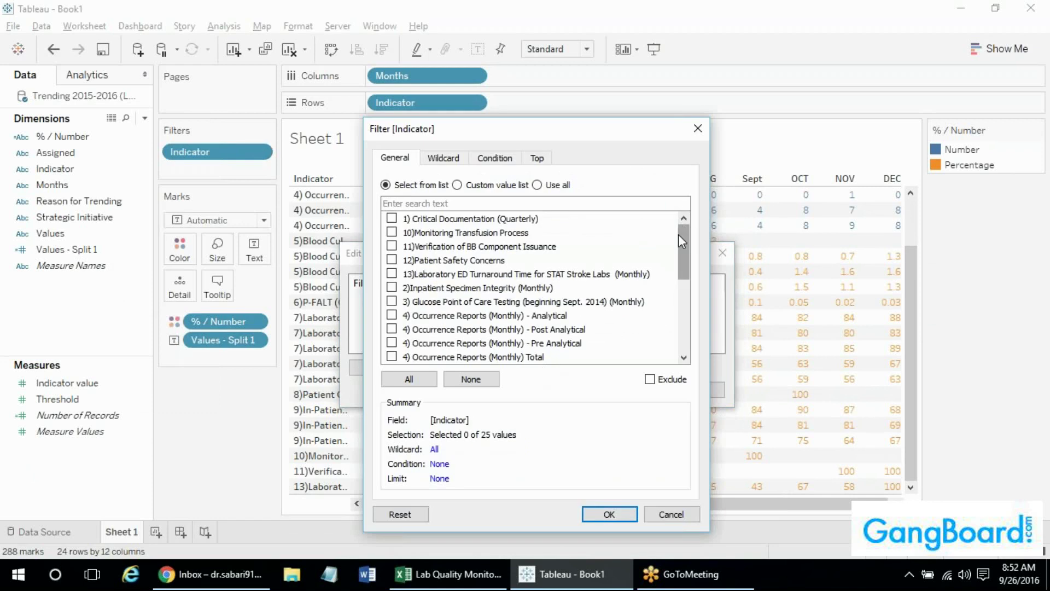
{"action": "mouse_move", "coordinate": [680, 238]}
{"action": "left_mouse_down"}
{"action": "mouse_move", "coordinate": [681, 322]}
{"action": "mouse_move", "coordinate": [678, 247]}
{"action": "left_mouse_up"}
{"action": "left_click", "coordinate": [438, 202]}
{"action": "type", "text": "12"}
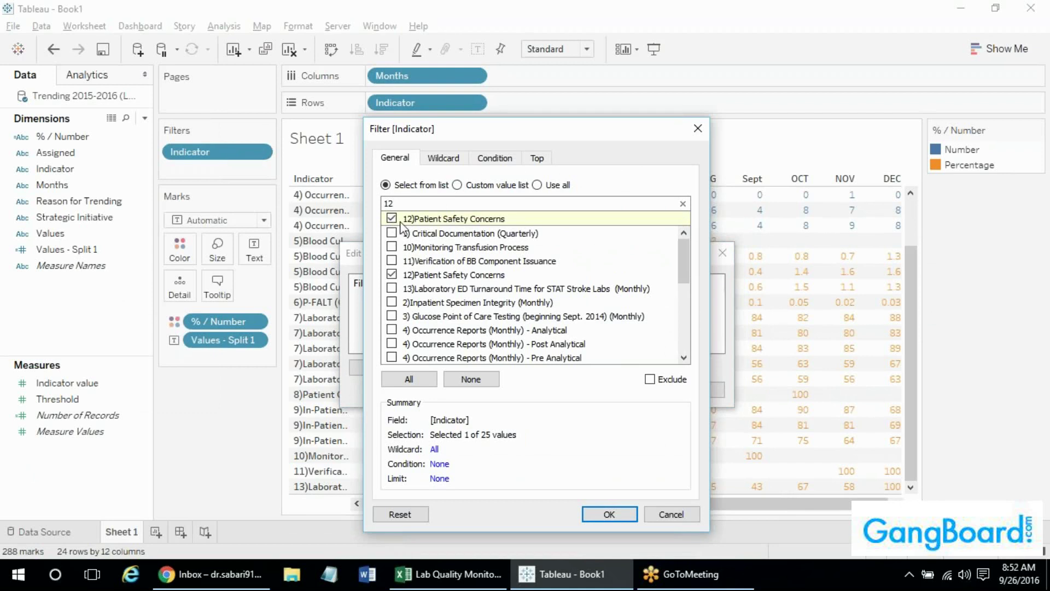
{"action": "left_click", "coordinate": [654, 382]}
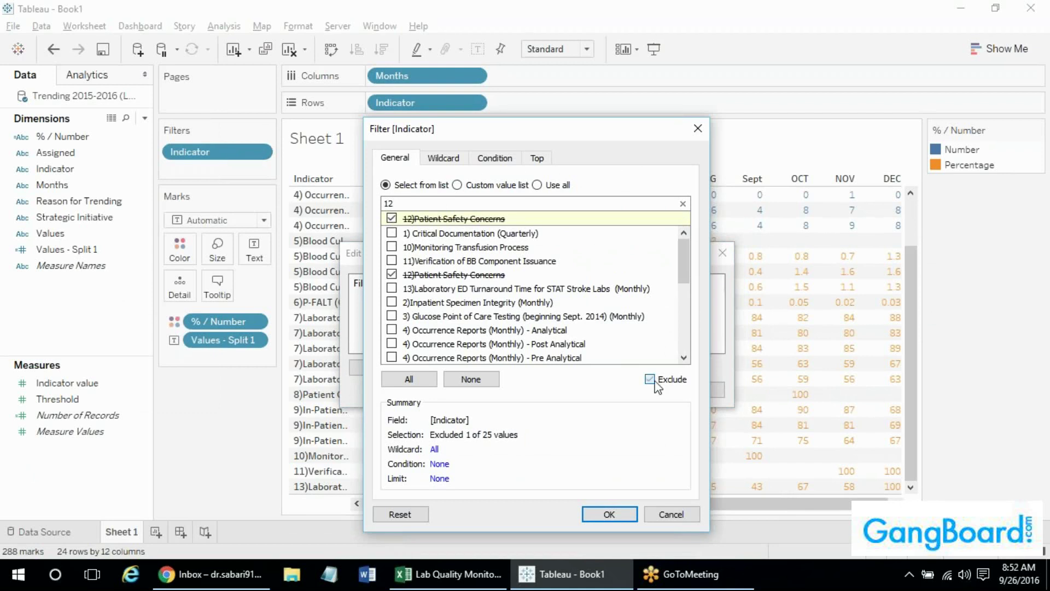
{"action": "left_click", "coordinate": [610, 507]}
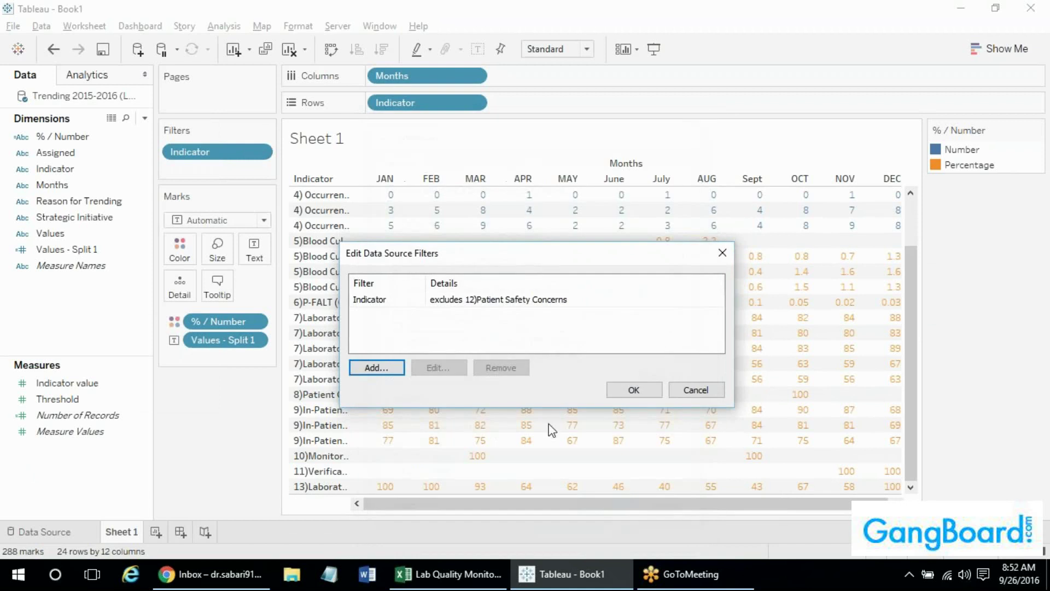
{"action": "left_click", "coordinate": [637, 391]}
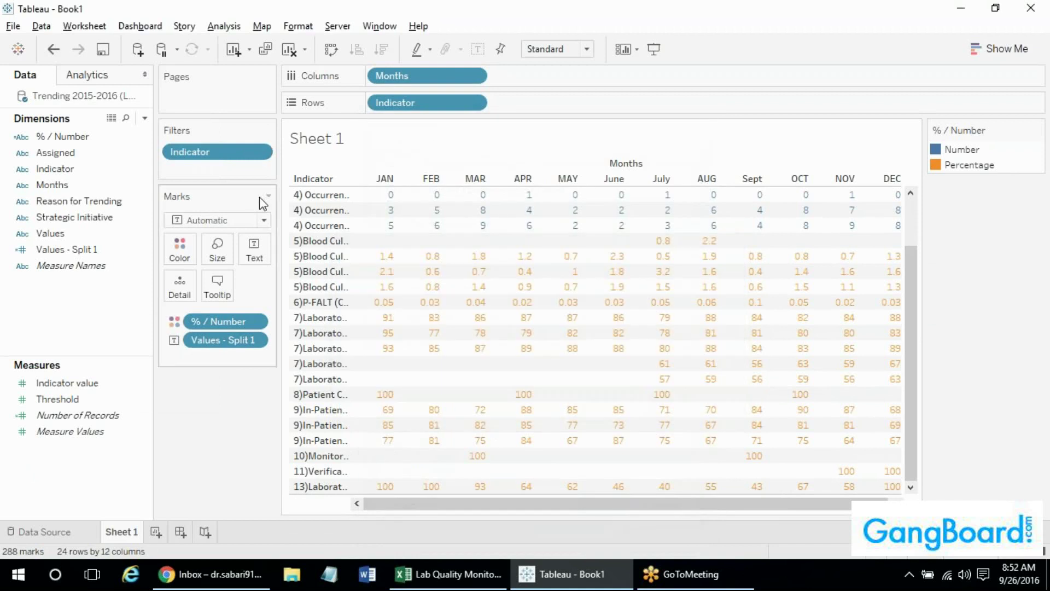
Remove the Indicator filter from the worksheet and check the crosstab's indicator rows.
{"action": "left_click_drag", "start_coordinate": [194, 154], "coordinate": [235, 393]}
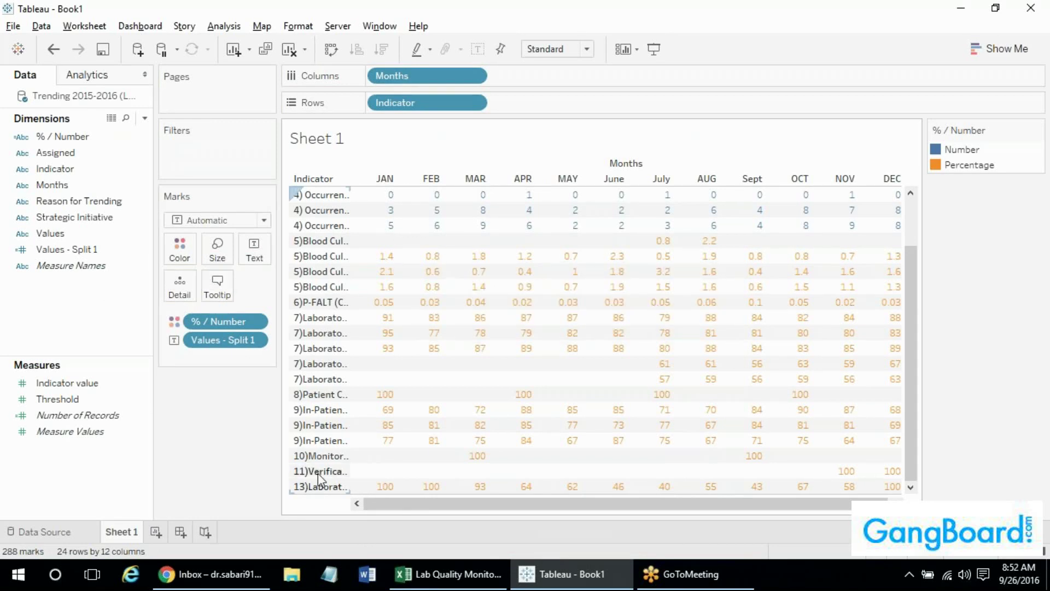
{"action": "mouse_move", "coordinate": [570, 488]}
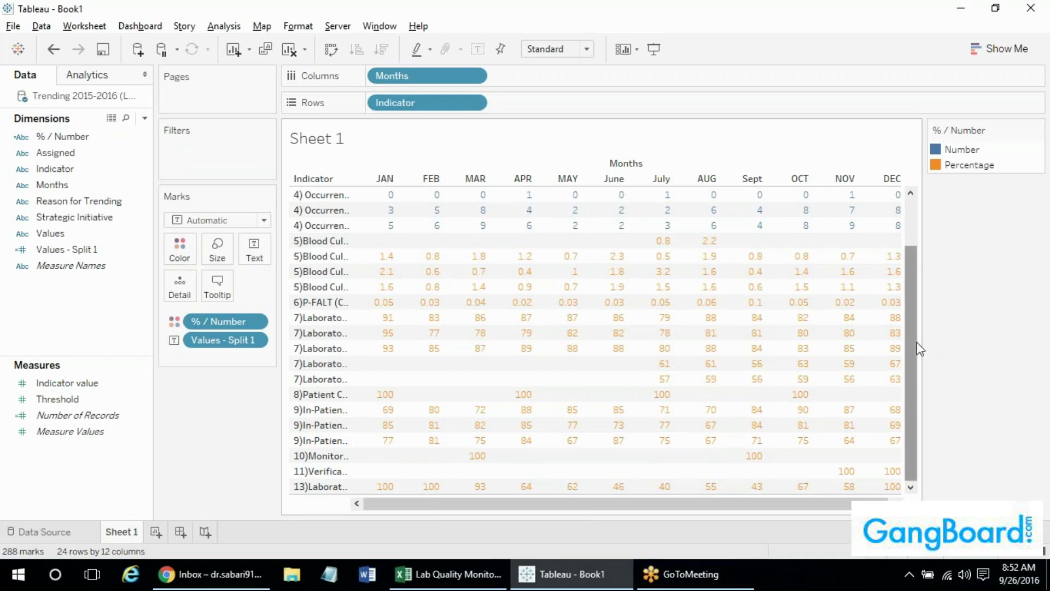
{"action": "left_click_drag", "start_coordinate": [912, 345], "coordinate": [910, 383]}
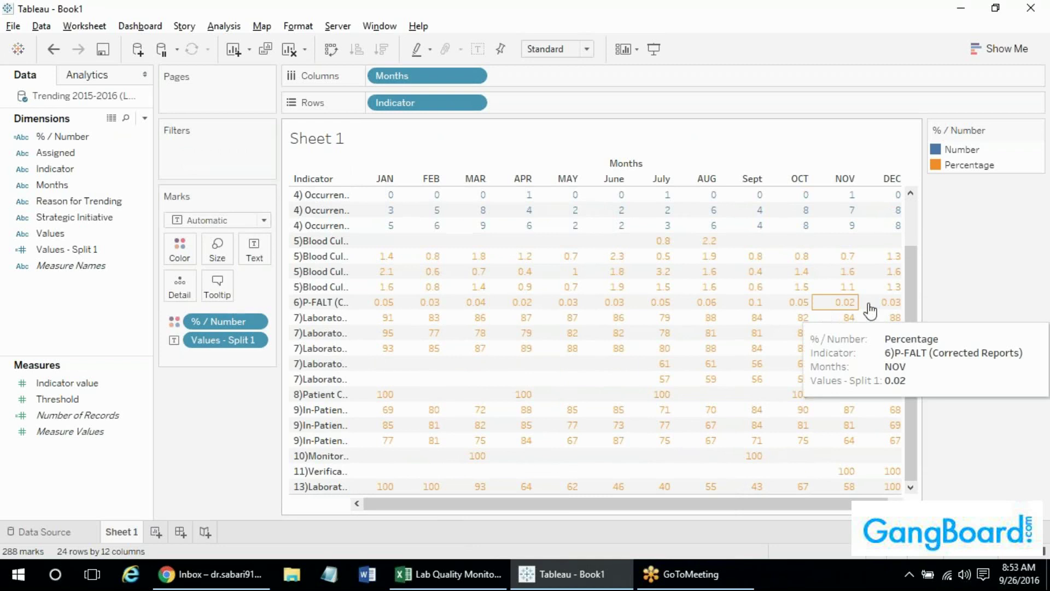
{"action": "left_click_drag", "start_coordinate": [911, 289], "coordinate": [909, 205]}
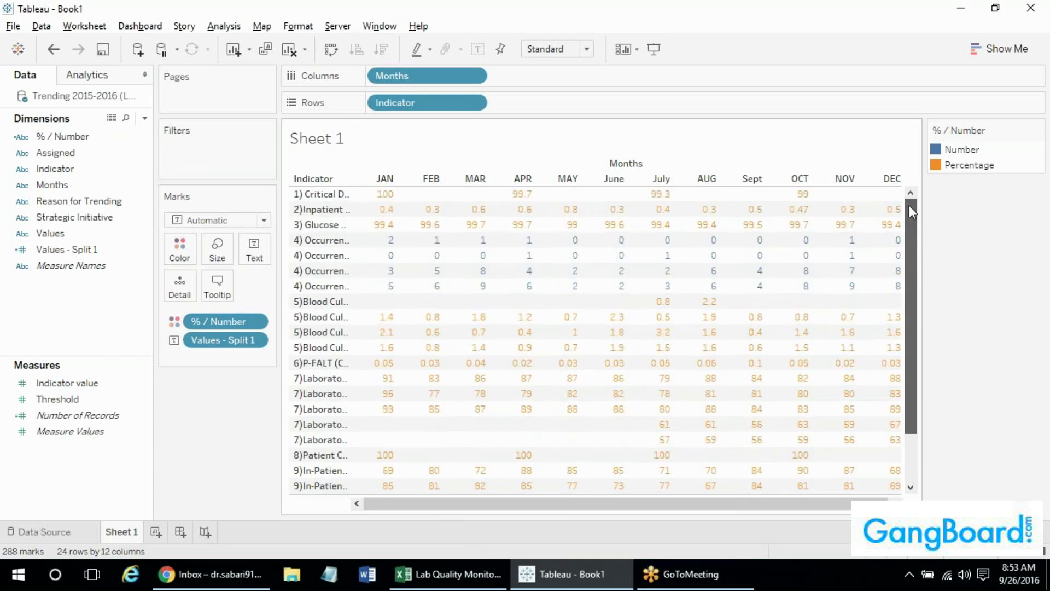
Widen the Indicator column of the crosstab so that most of the indicator names can be read.
{"action": "double_click", "coordinate": [402, 260]}
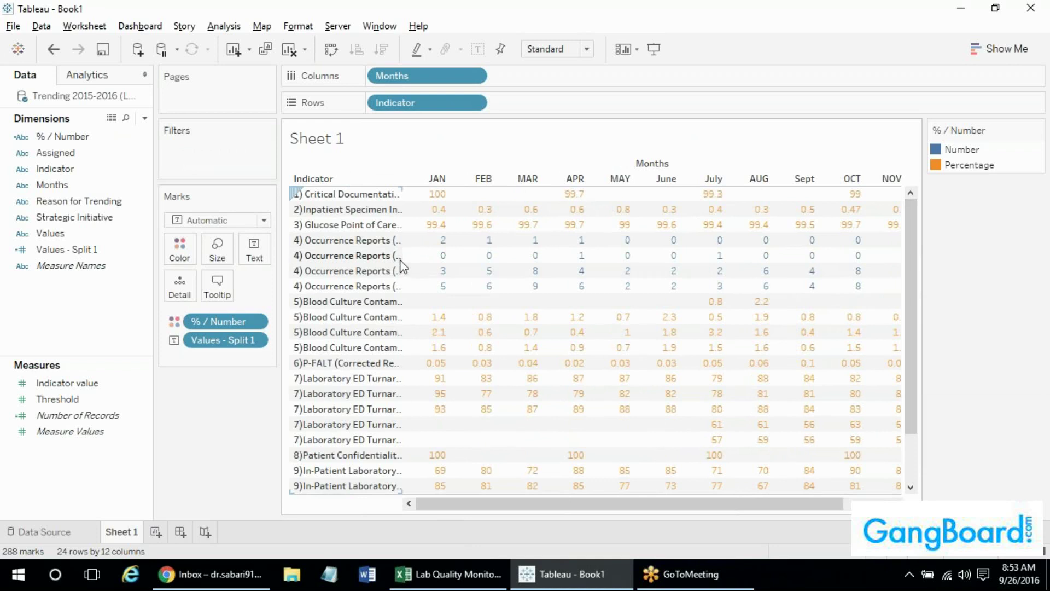
{"action": "left_click_drag", "start_coordinate": [402, 267], "coordinate": [497, 271]}
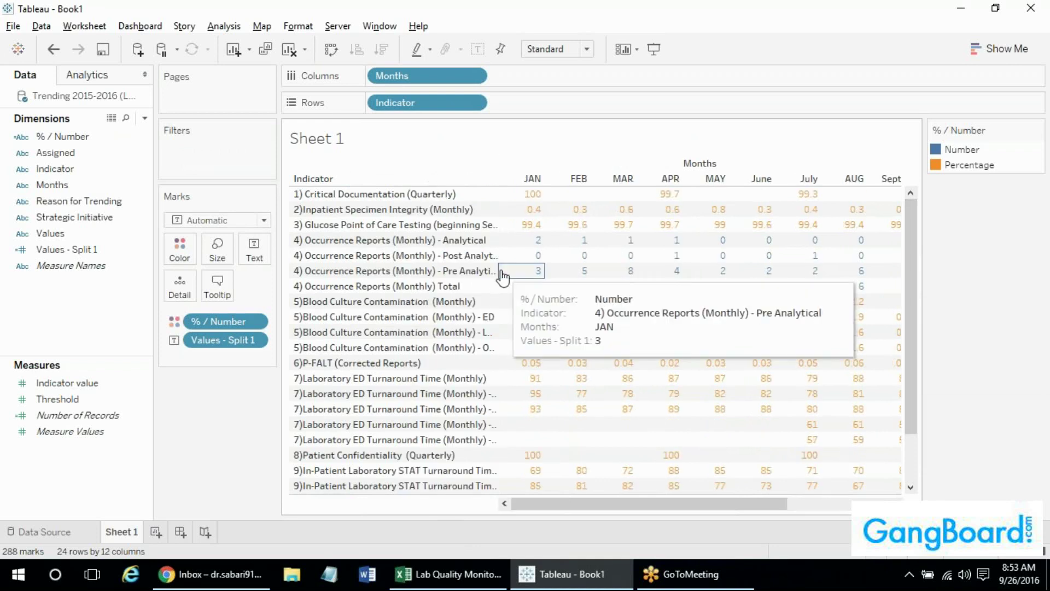
{"action": "left_click_drag", "start_coordinate": [499, 272], "coordinate": [556, 272]}
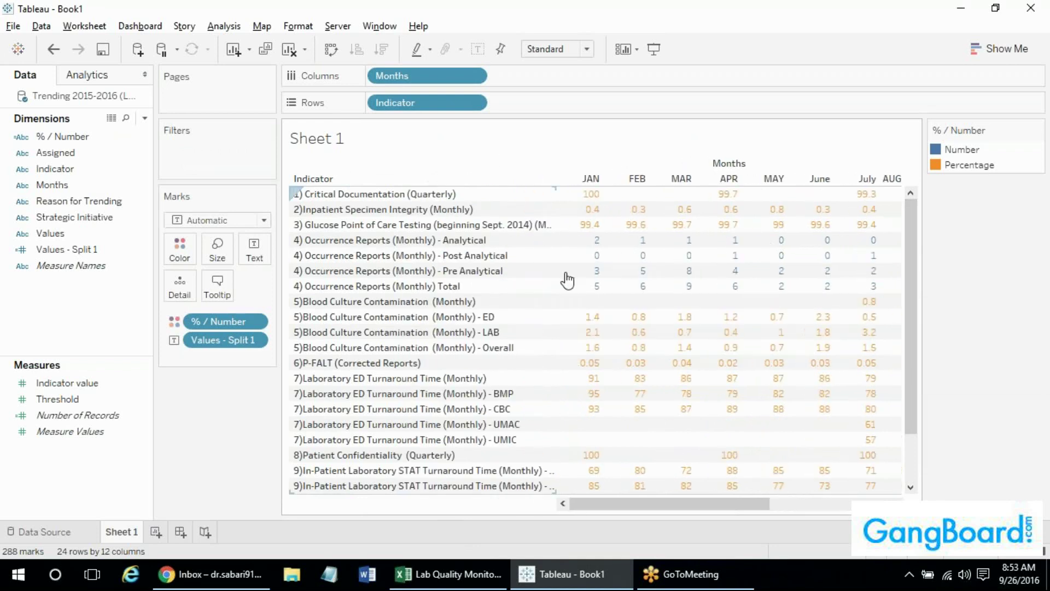
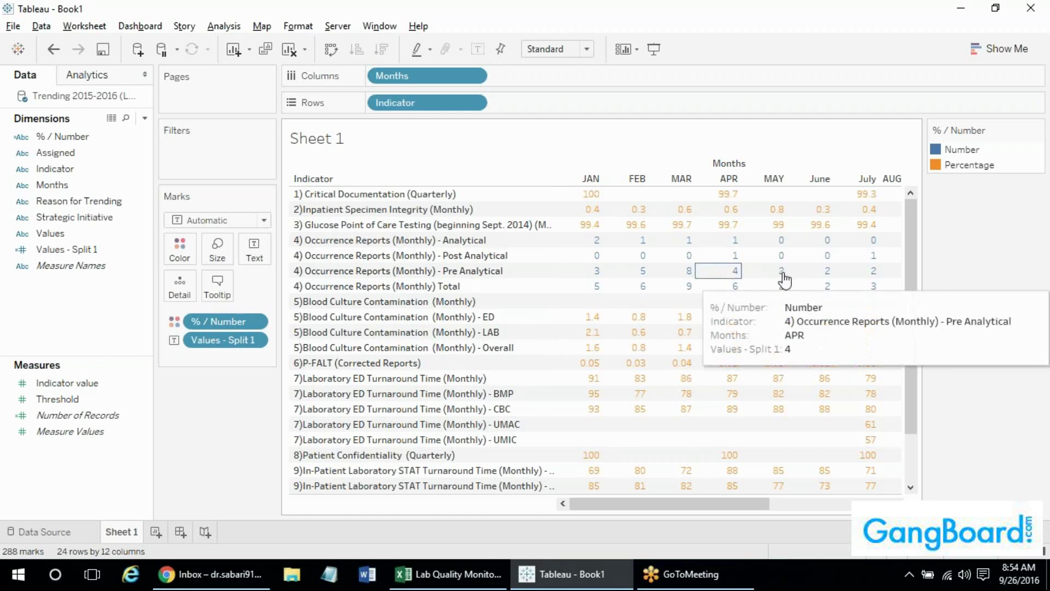
{"action": "scroll", "coordinate": [916, 271], "scroll_direction": "down", "scroll_amount": 1}
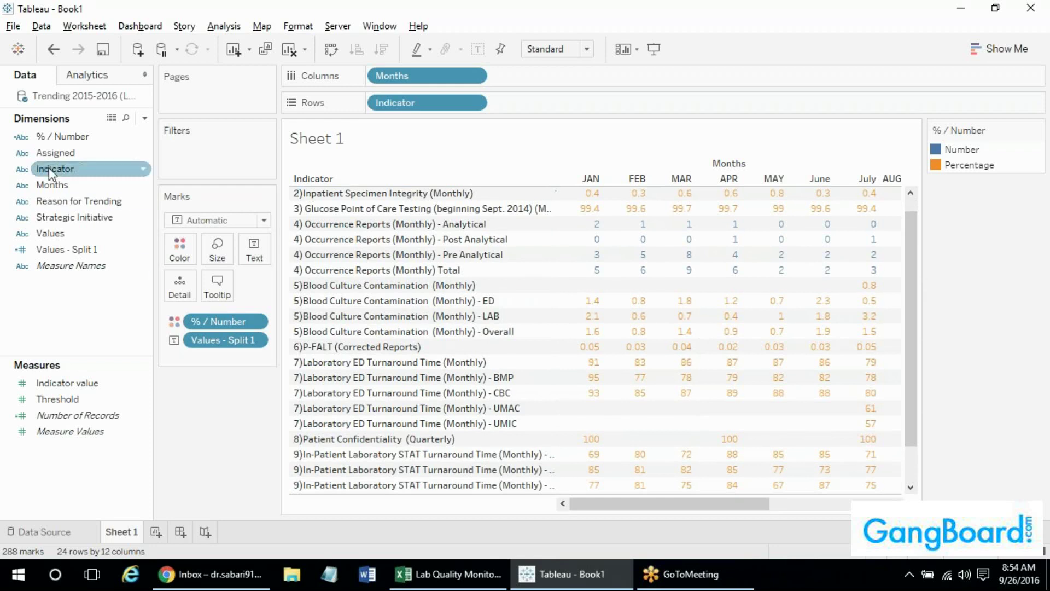
{"action": "left_click", "coordinate": [71, 265]}
{"action": "left_click_drag", "start_coordinate": [55, 152], "coordinate": [223, 172]}
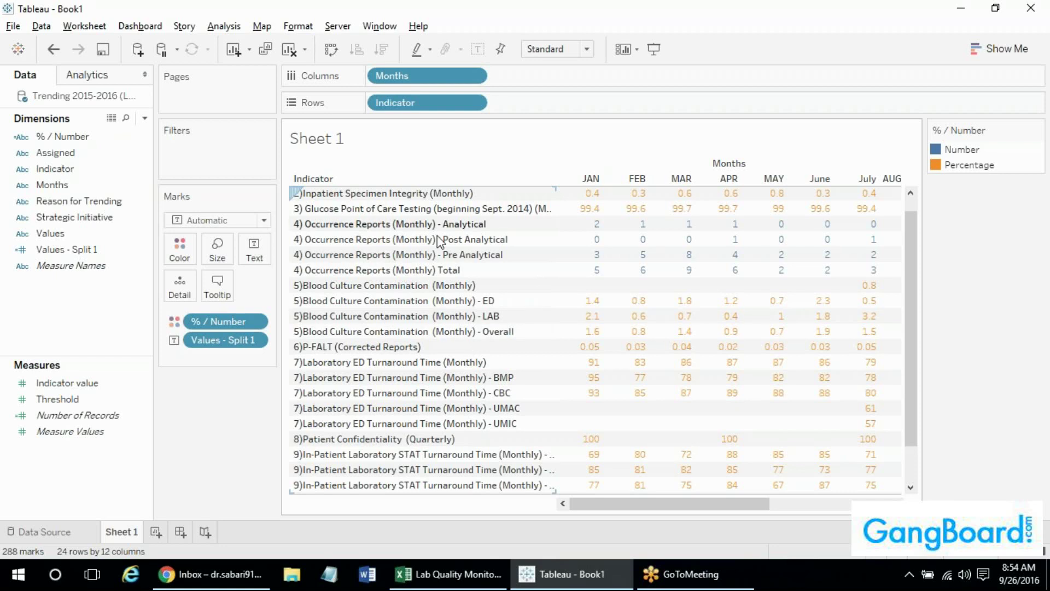
{"action": "left_click", "coordinate": [86, 169]}
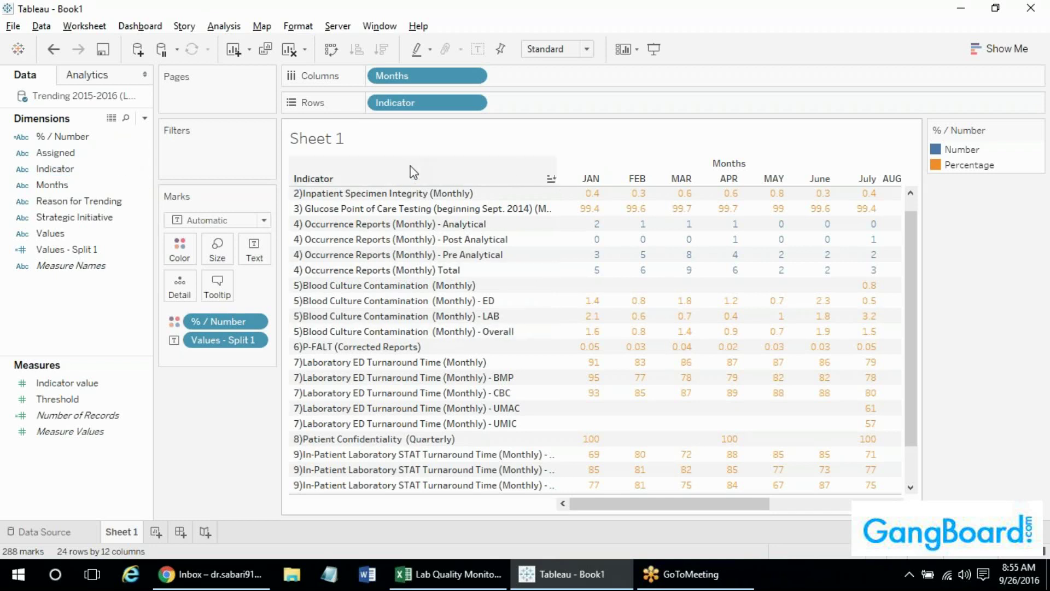
{"action": "right_click", "coordinate": [48, 292]}
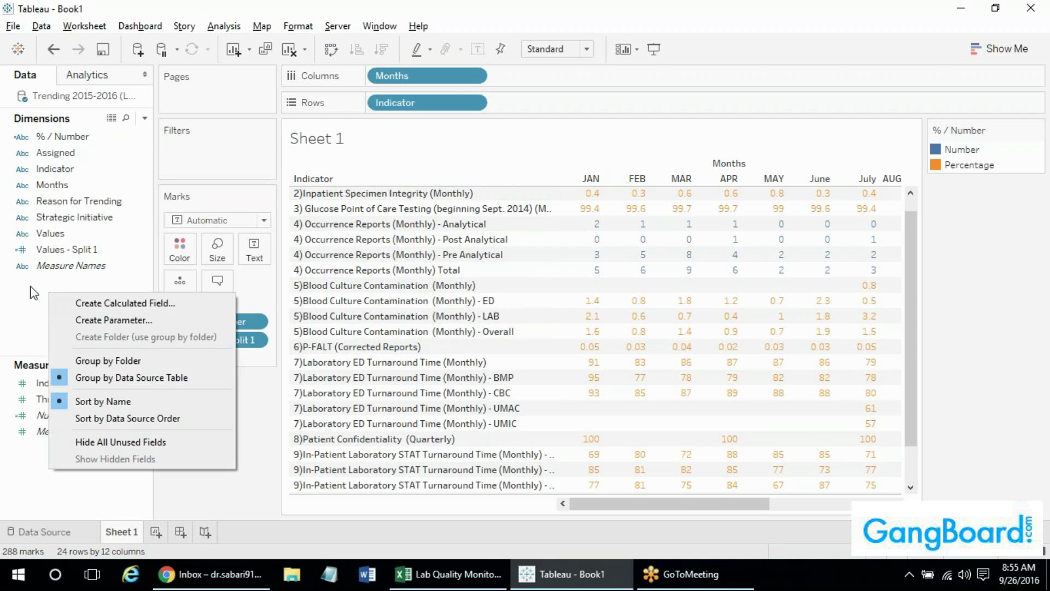
{"action": "left_click", "coordinate": [35, 289]}
{"action": "left_click", "coordinate": [54, 168]}
{"action": "left_click", "coordinate": [60, 185], "text": "ctrl"}
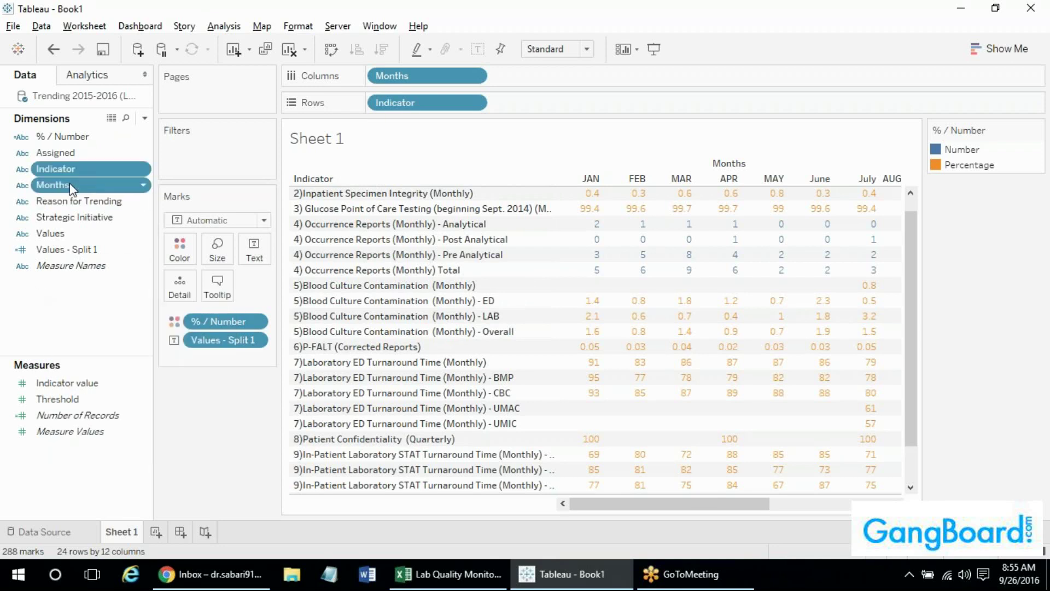
{"action": "right_click", "coordinate": [70, 183]}
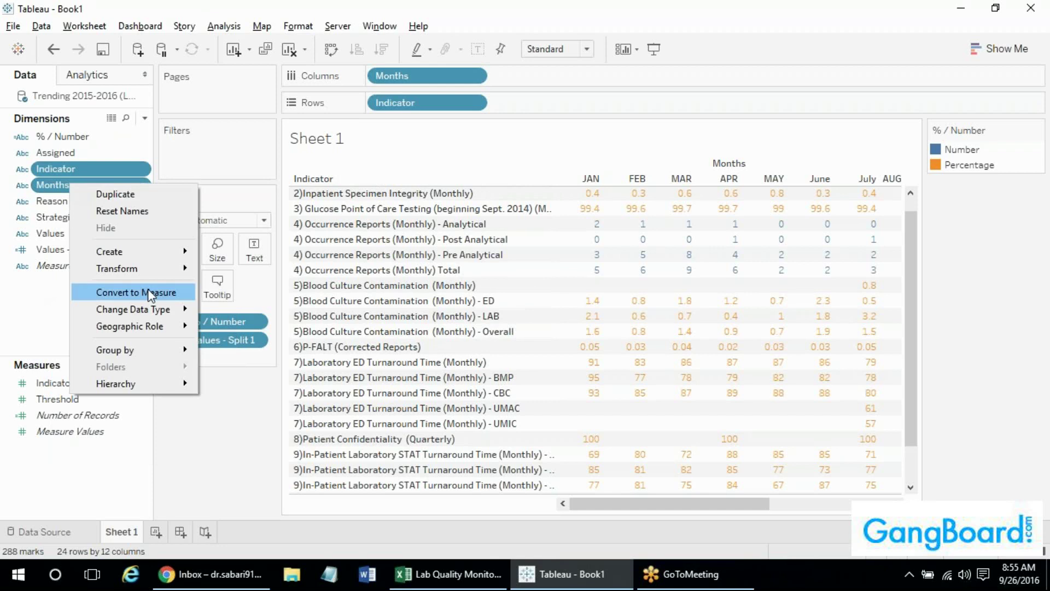
{"action": "mouse_move", "coordinate": [143, 253]}
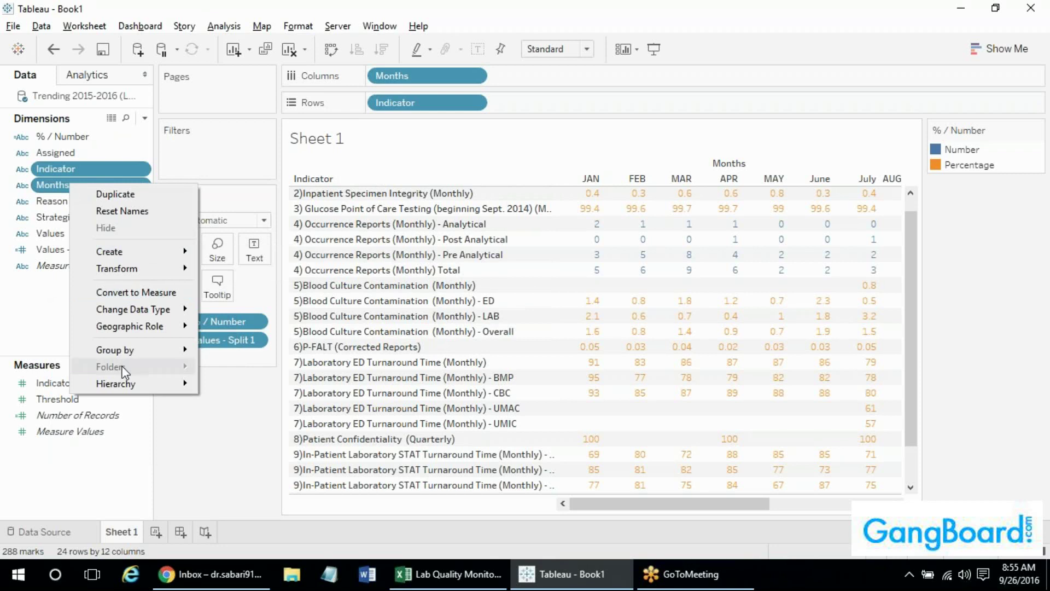
{"action": "mouse_move", "coordinate": [129, 379]}
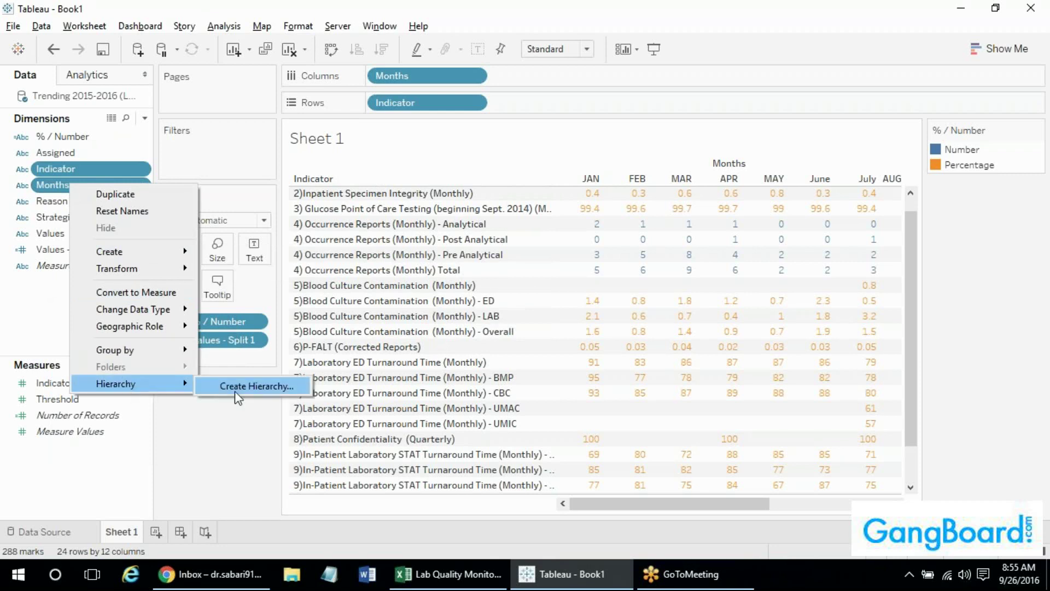
{"action": "left_click", "coordinate": [38, 304]}
{"action": "left_click", "coordinate": [82, 168]}
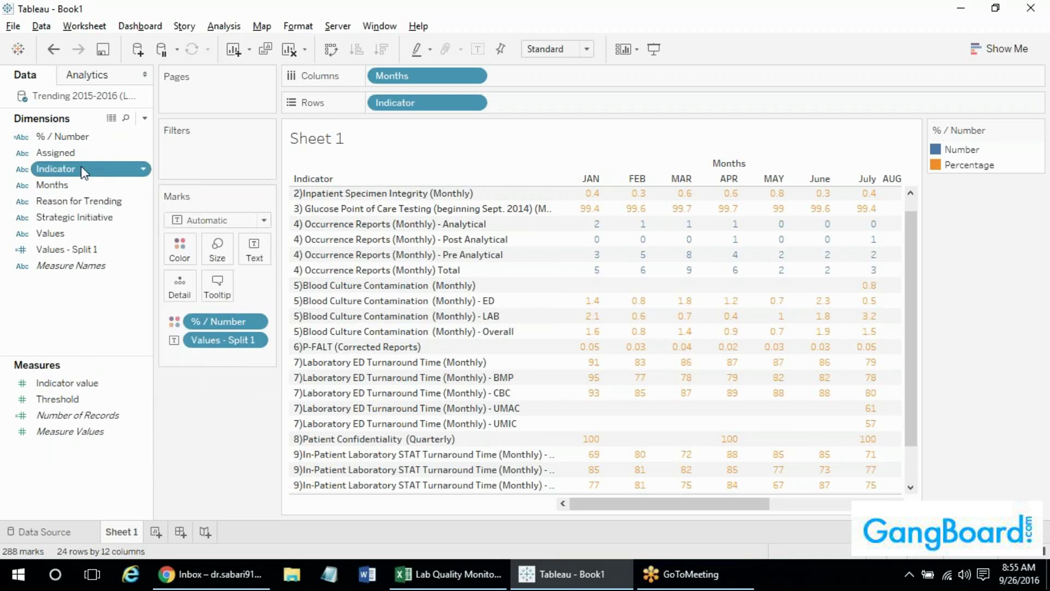
Examine the crosstab's monthly values from the first row, including the Critical Documentation and Occurrence Reports indicators.
{"action": "left_click_drag", "start_coordinate": [909, 261], "coordinate": [909, 240]}
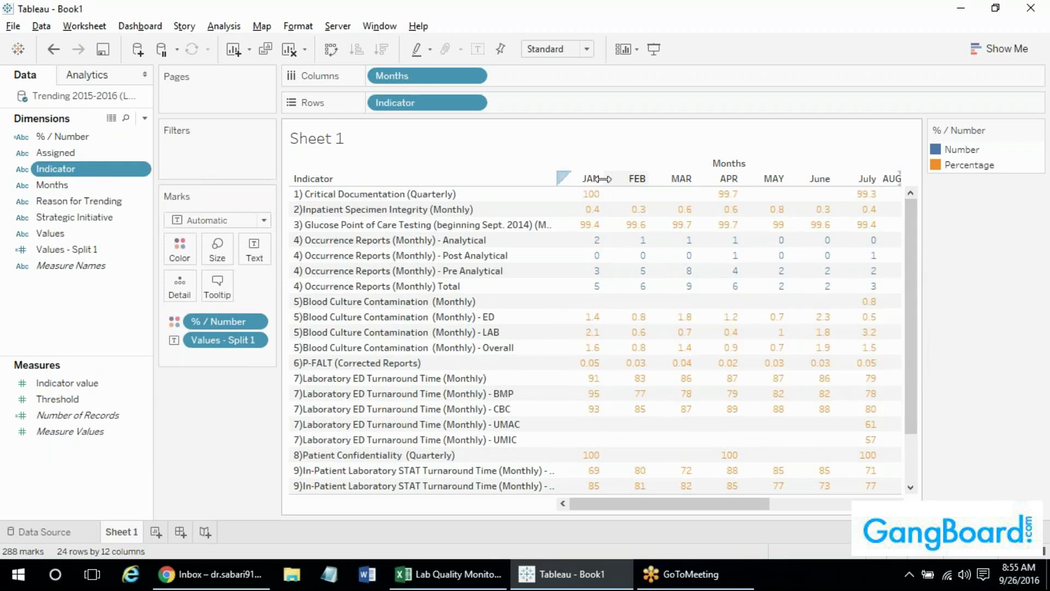
{"action": "mouse_move", "coordinate": [597, 197]}
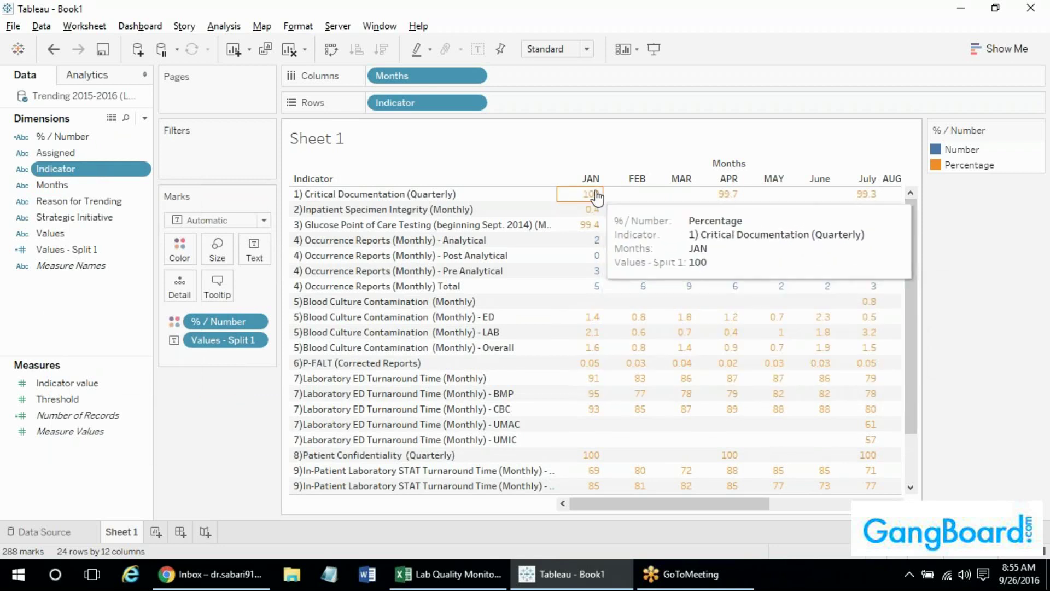
{"action": "mouse_move", "coordinate": [572, 334]}
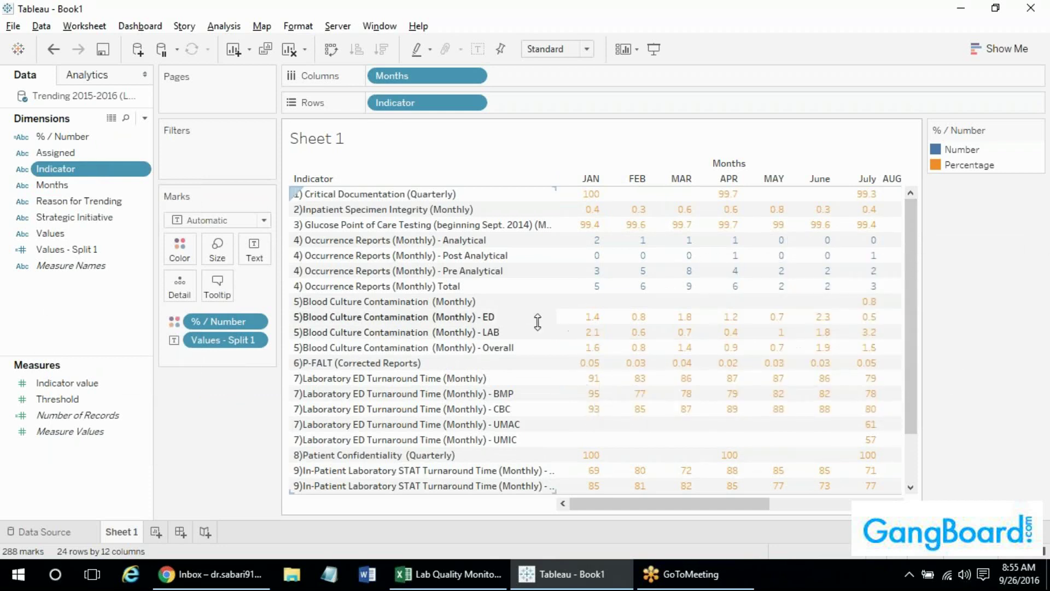
{"action": "mouse_move", "coordinate": [591, 353]}
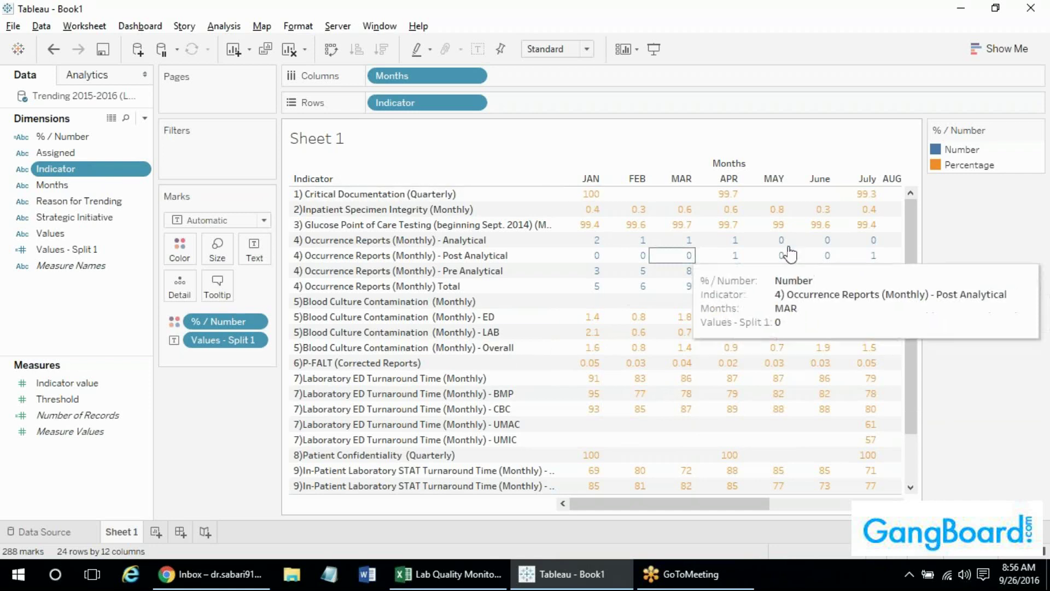
{"action": "mouse_move", "coordinate": [789, 253]}
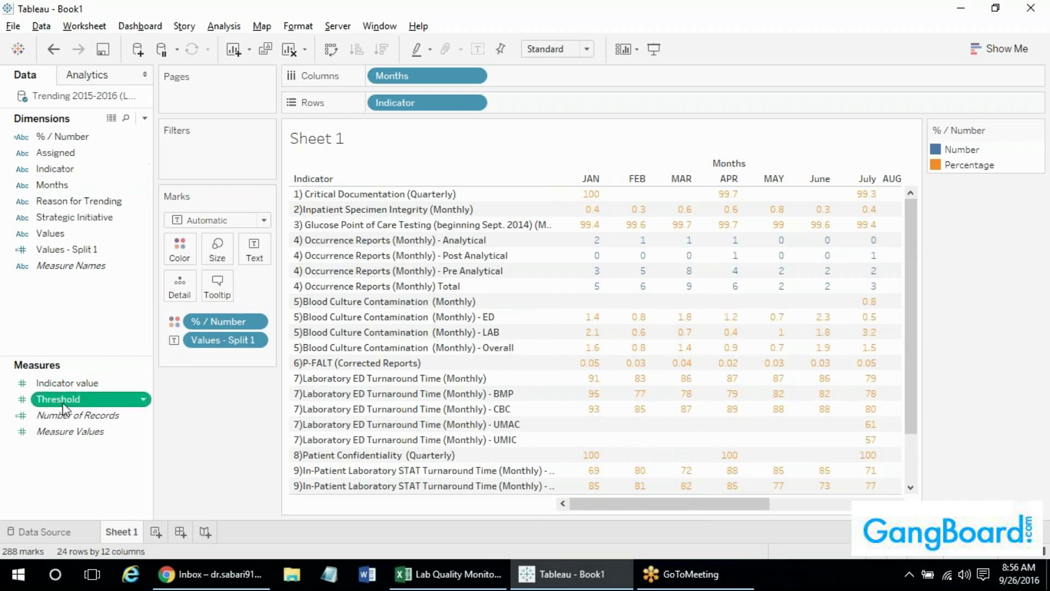
Try coloring the crosstab by Threshold in place of % / Number, and remove Threshold from the color encoding.
{"action": "left_click_drag", "start_coordinate": [59, 399], "coordinate": [196, 321]}
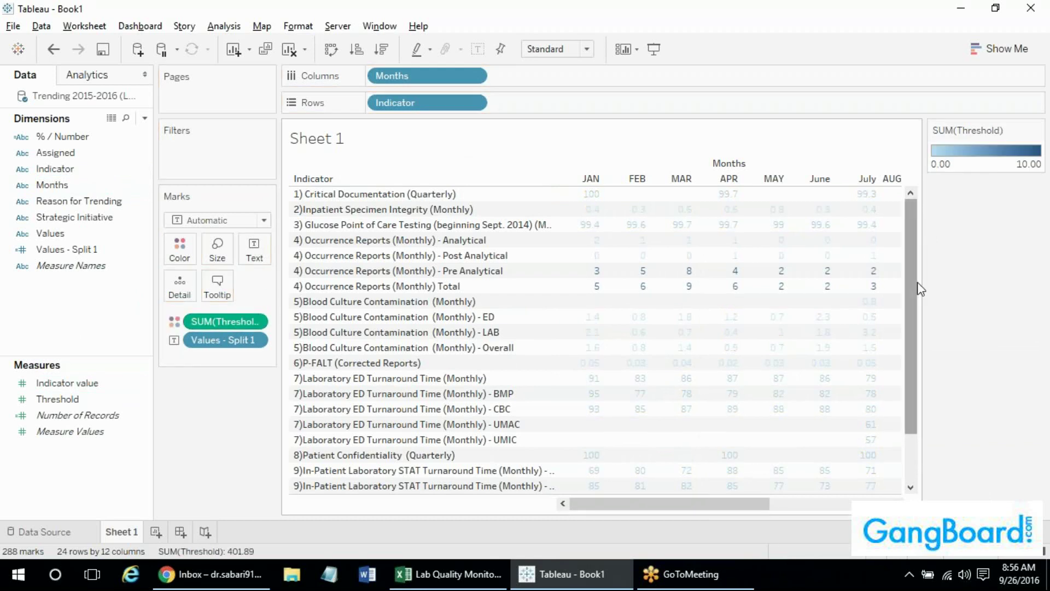
{"action": "mouse_move", "coordinate": [914, 282]}
{"action": "left_mouse_down"}
{"action": "mouse_move", "coordinate": [920, 400]}
{"action": "mouse_move", "coordinate": [904, 267]}
{"action": "left_mouse_up"}
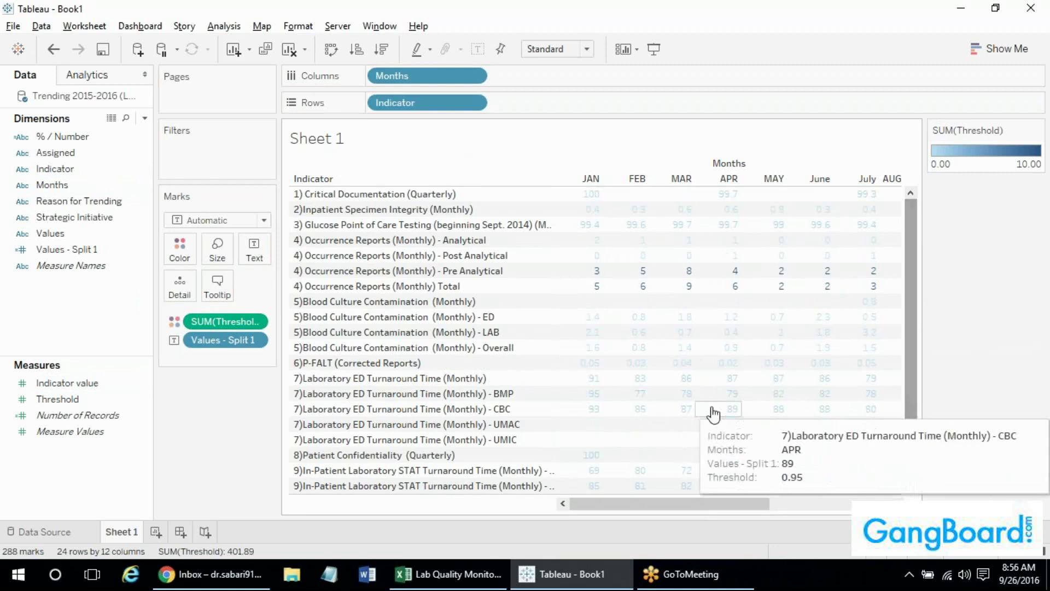
{"action": "left_click_drag", "start_coordinate": [648, 508], "coordinate": [678, 512]}
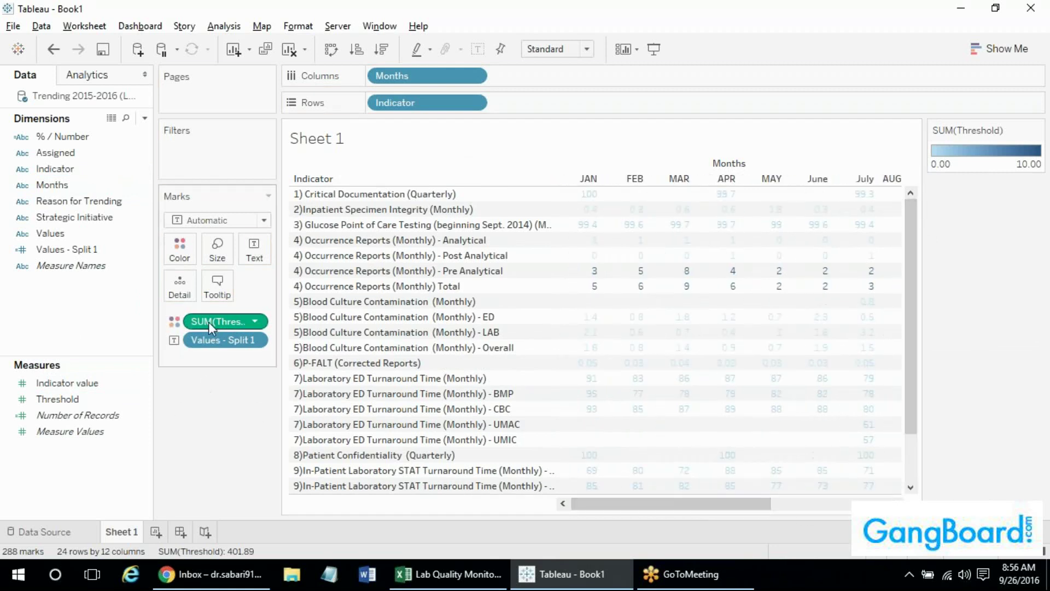
{"action": "left_click_drag", "start_coordinate": [208, 321], "coordinate": [113, 394]}
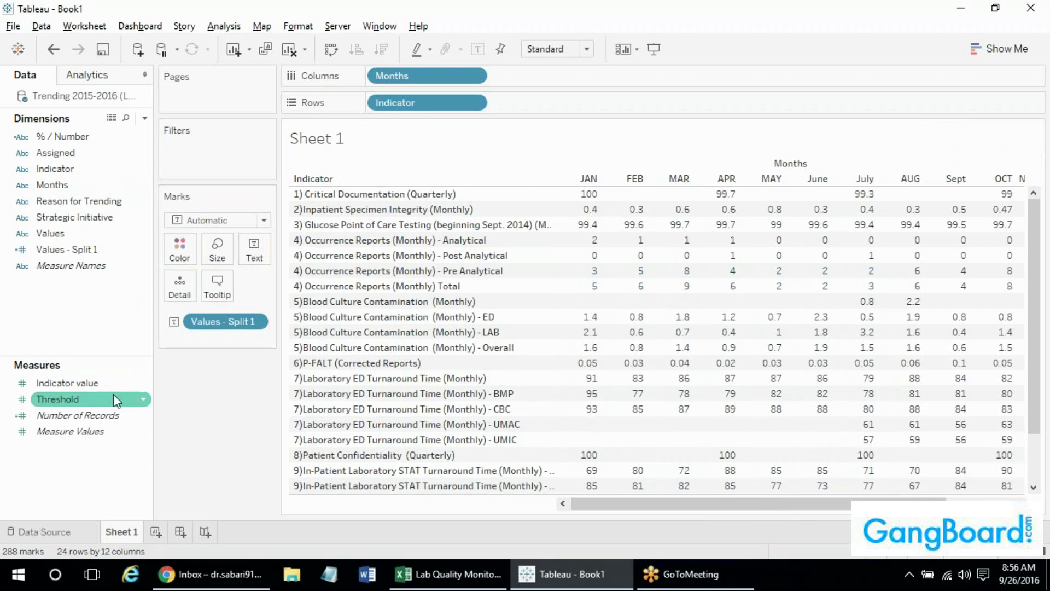
Create a calculated field from Threshold and begin its formula with the condition if [Values - Split 1] > [Threshold].
{"action": "right_click", "coordinate": [87, 399]}
{"action": "mouse_move", "coordinate": [190, 211]}
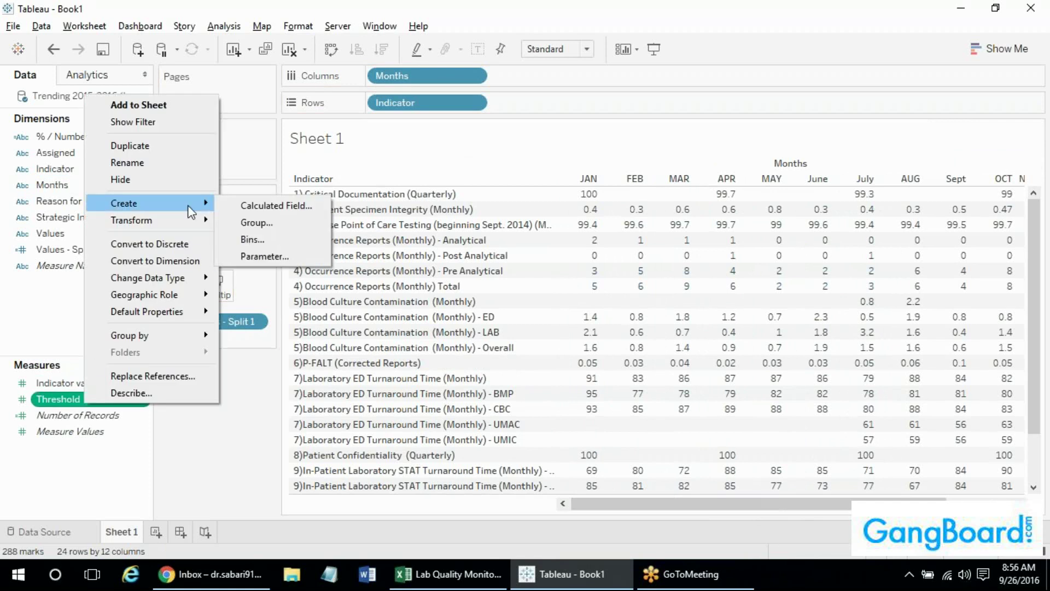
{"action": "left_click", "coordinate": [238, 206]}
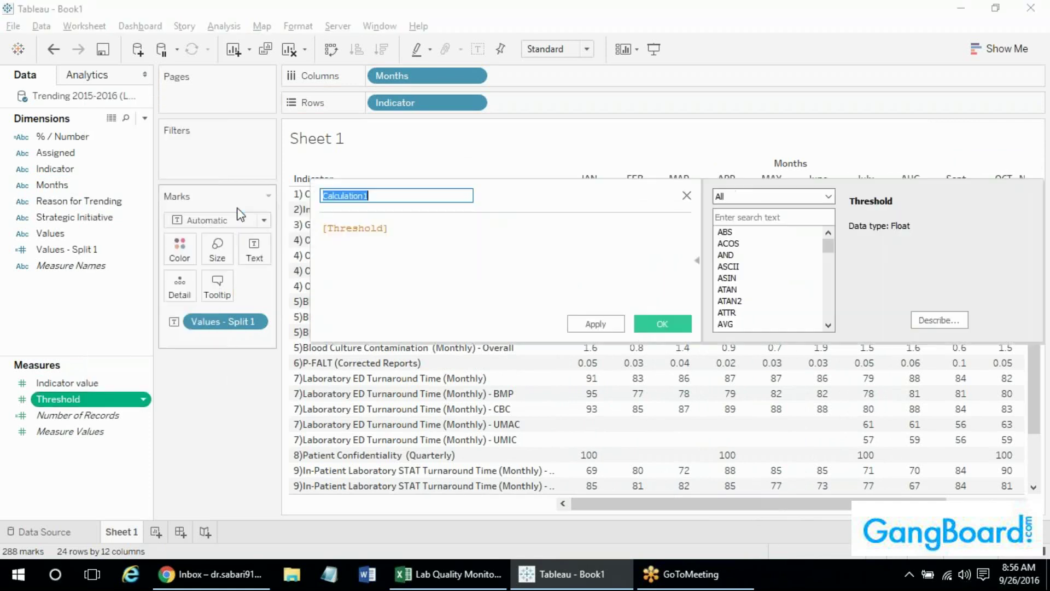
{"action": "left_click", "coordinate": [457, 236]}
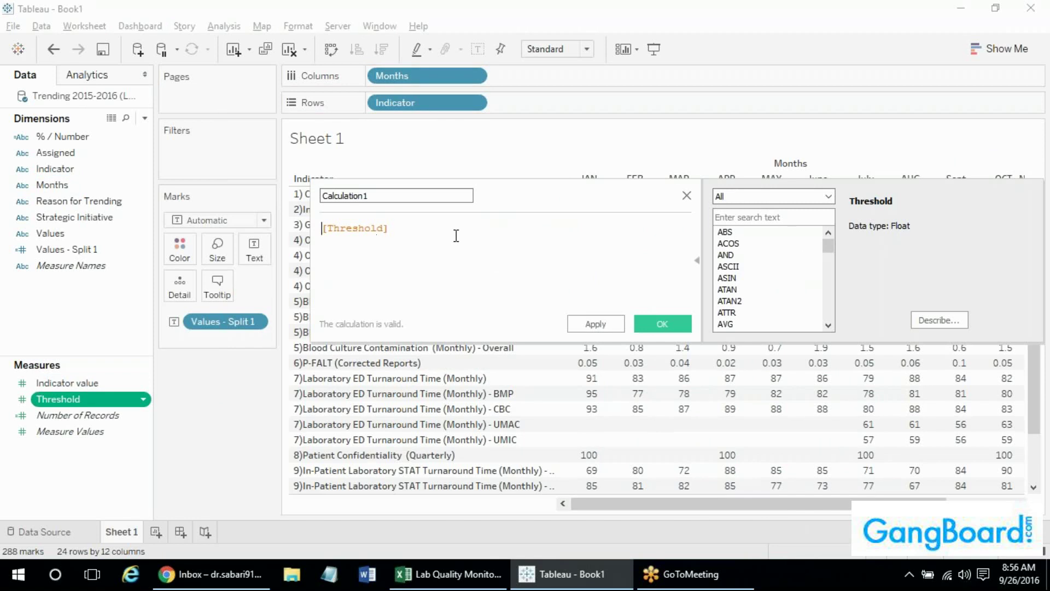
{"action": "type", "text": "if "}
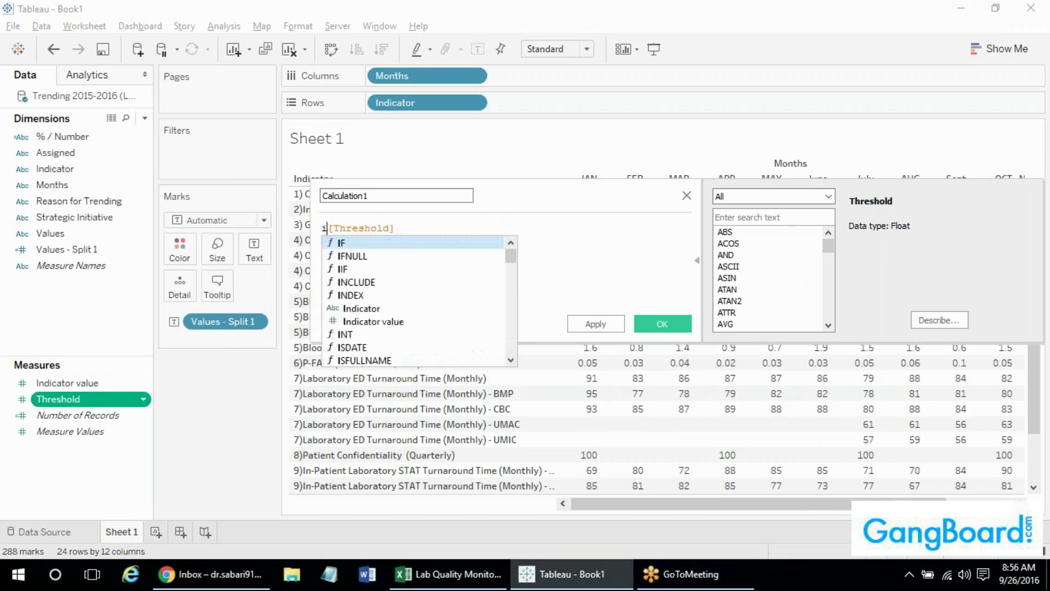
{"action": "type", "text": "val"}
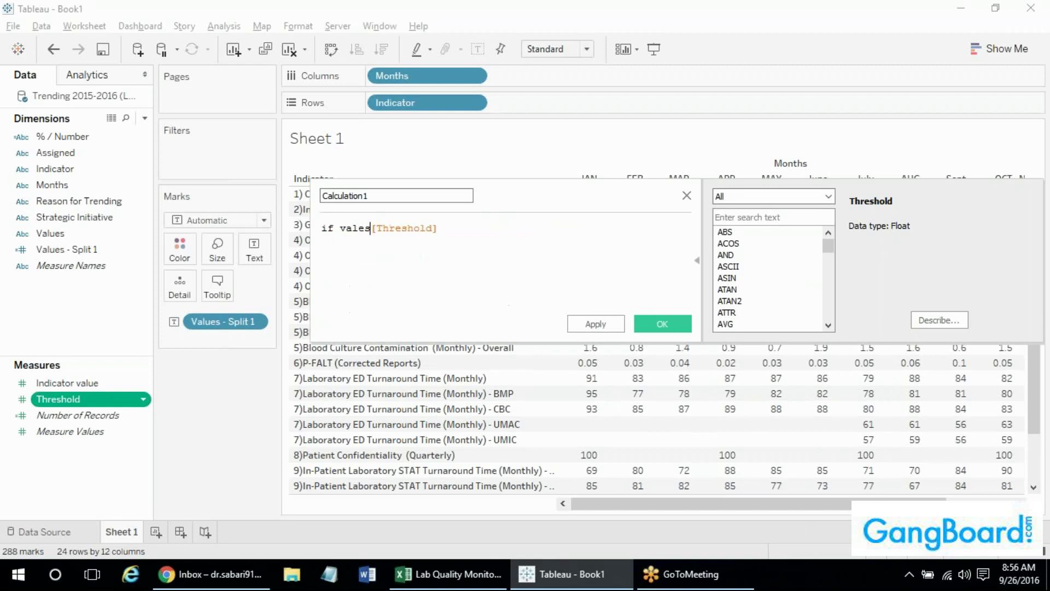
{"action": "key", "text": "Return"}
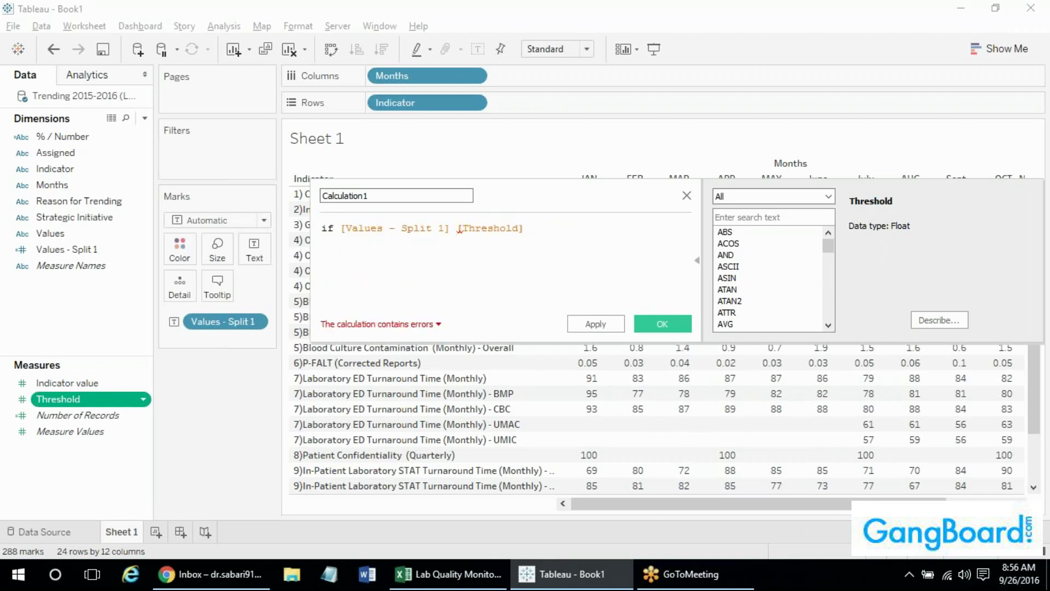
{"action": "type", "text": ">"}
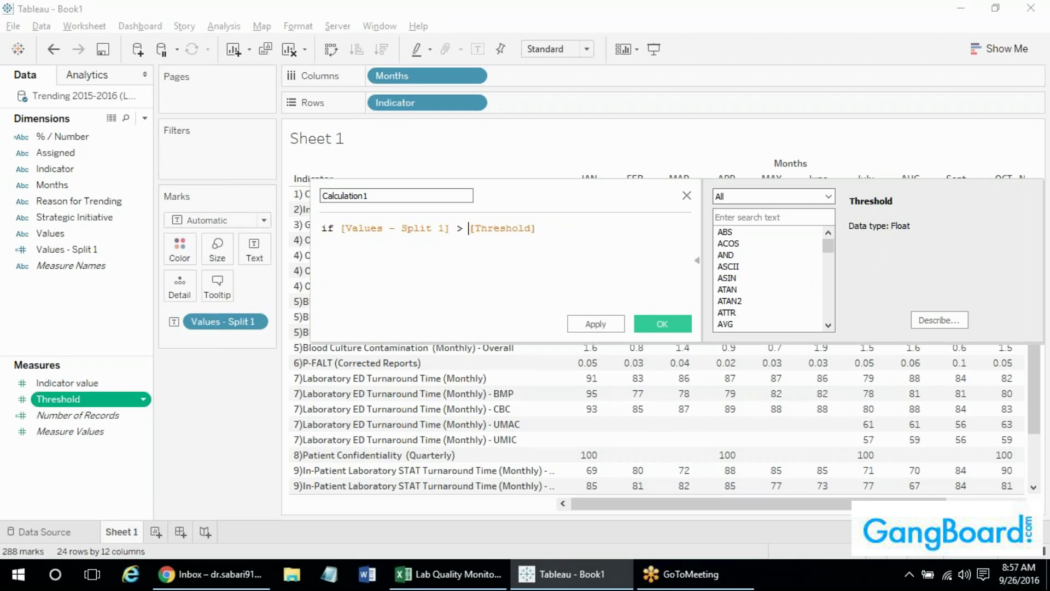
Complete the formula so it returns "RED" when the condition is met, otherwise "GREEN", and close it with END.
{"action": "left_click", "coordinate": [536, 228]}
{"action": "type", "text": "then \""}
{"action": "type", "text": "RED\" "}
{"action": "type", "text": "ELSE"}
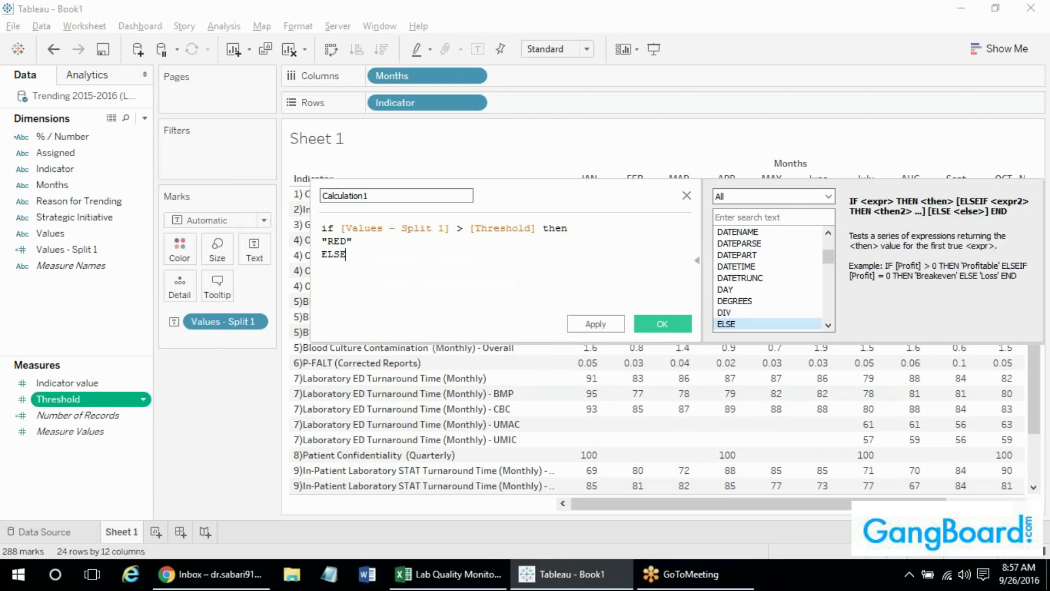
{"action": "key", "text": "Return"}
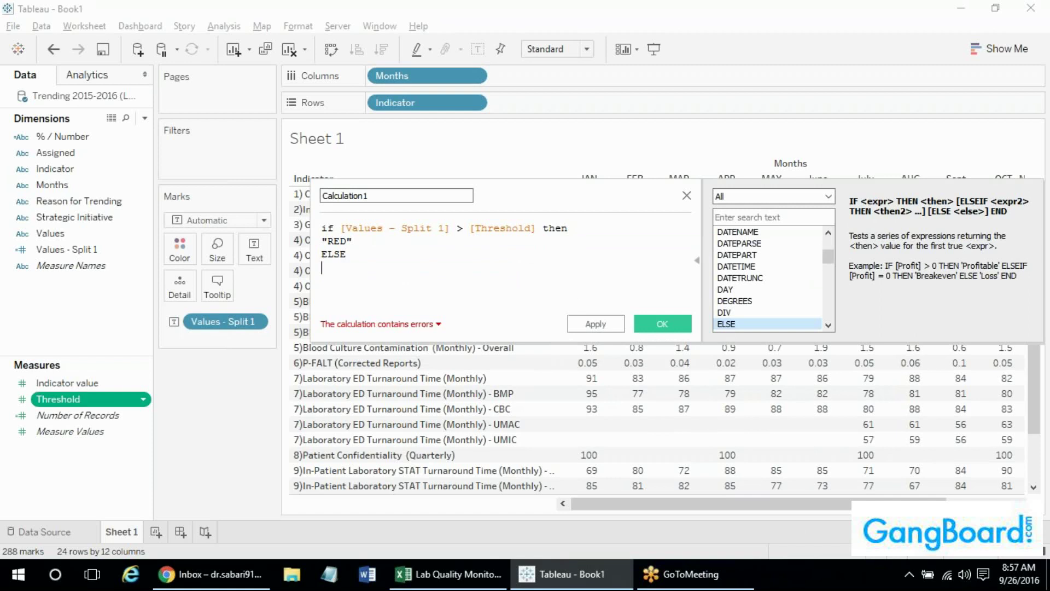
{"action": "type", "text": "\"Gree"}
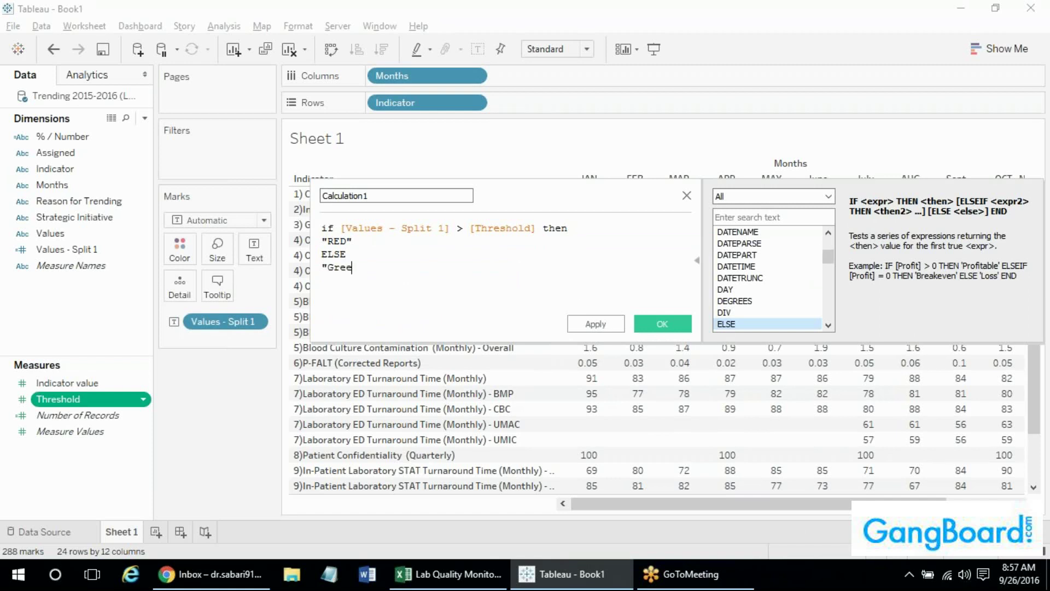
{"action": "key", "text": "BackSpace"}
{"action": "key", "text": "BackSpace"}
{"action": "key", "text": "BackSpace"}
{"action": "type", "text": "END"}
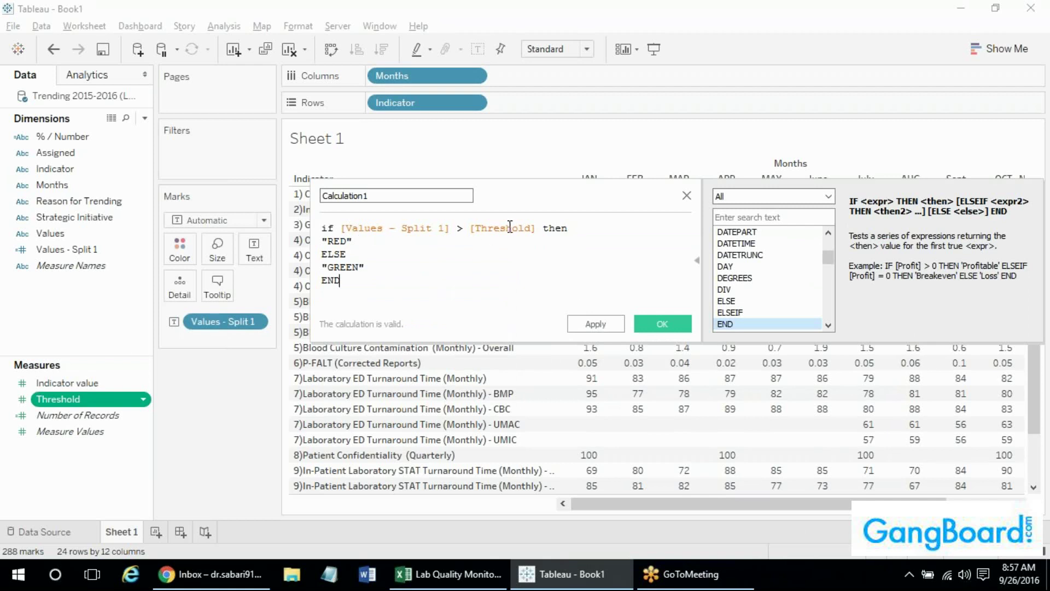
{"action": "double_click", "coordinate": [370, 240]}
{"action": "left_click", "coordinate": [344, 254]}
{"action": "left_click_drag", "start_coordinate": [463, 230], "coordinate": [457, 233]}
{"action": "left_click_drag", "start_coordinate": [374, 268], "coordinate": [321, 228]}
{"action": "left_click", "coordinate": [391, 195]}
{"action": "double_click", "coordinate": [392, 195]}
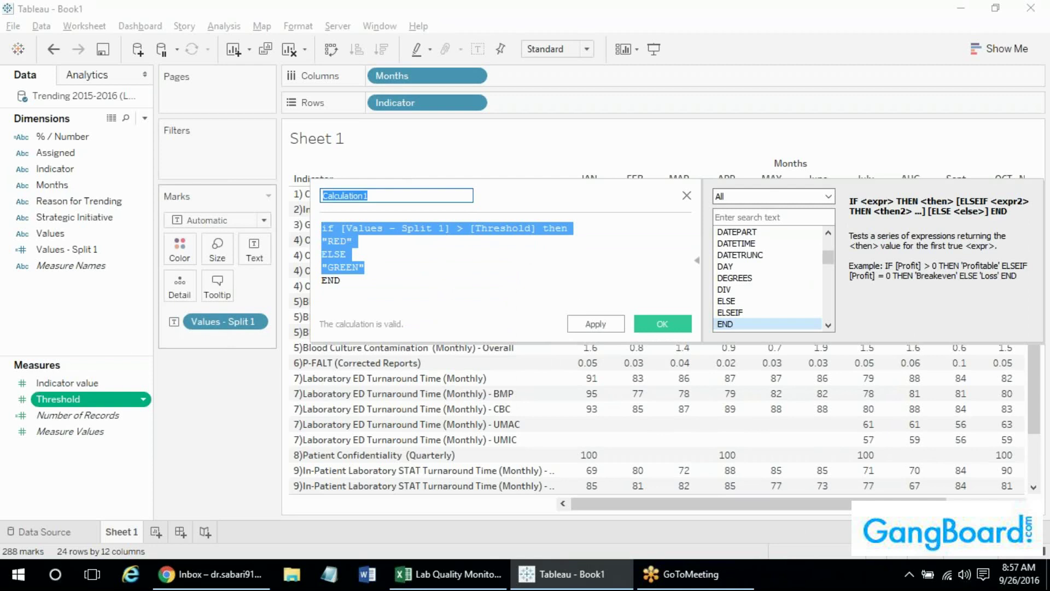
{"action": "left_click", "coordinate": [374, 257]}
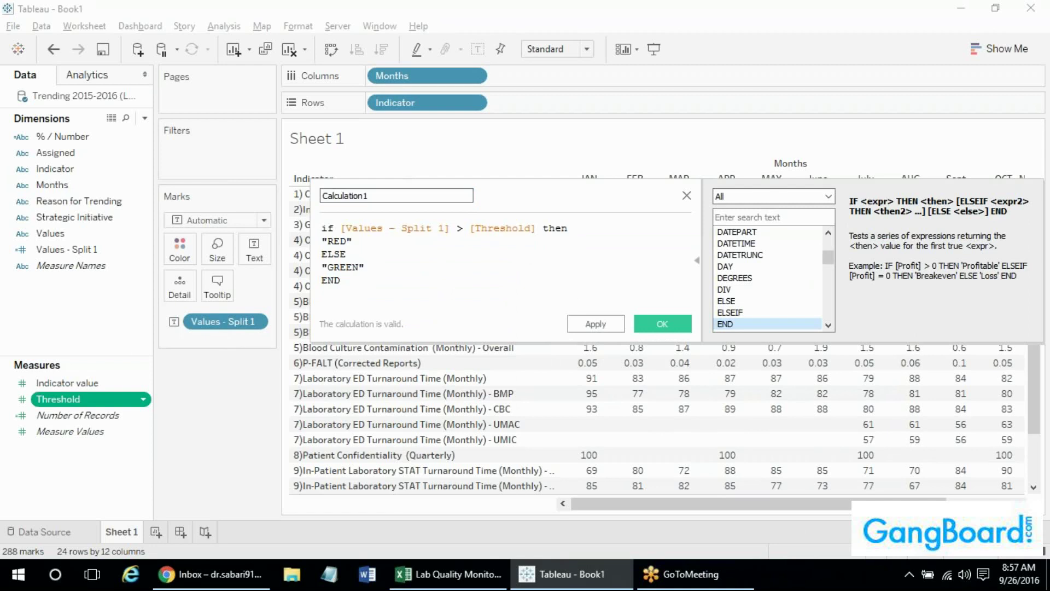
Switch to the Lab Quality Monitors workbook in Excel, examine the Threshold column of the Trending 2015-2016 sheet, and return to Tableau.
{"action": "key", "text": "alt+Tab"}
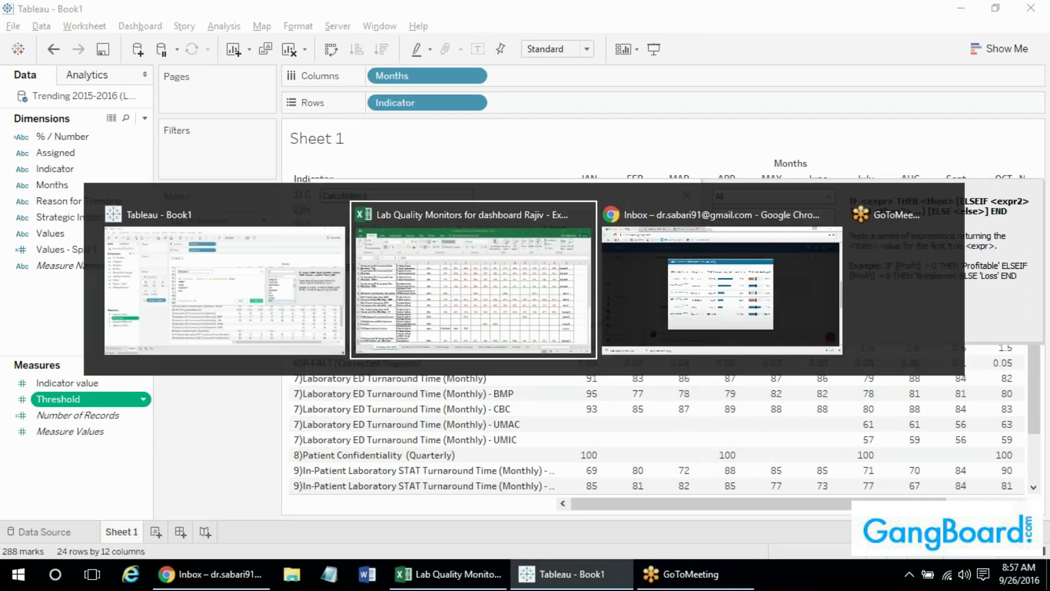
{"action": "left_click", "coordinate": [354, 304]}
{"action": "key", "text": "Up"}
{"action": "key", "text": "Up"}
{"action": "key", "text": "Up"}
{"action": "key", "text": "Up"}
{"action": "key", "text": "Up"}
{"action": "key", "text": "Up"}
{"action": "key", "text": "Up"}
{"action": "key", "text": "Up"}
{"action": "key", "text": "Up"}
{"action": "key", "text": "Up"}
{"action": "key", "text": "Up"}
{"action": "key", "text": "Up"}
{"action": "key", "text": "Up"}
{"action": "key", "text": "Up"}
{"action": "key", "text": "Up"}
{"action": "key", "text": "Up"}
{"action": "key", "text": "Up"}
{"action": "key", "text": "Up"}
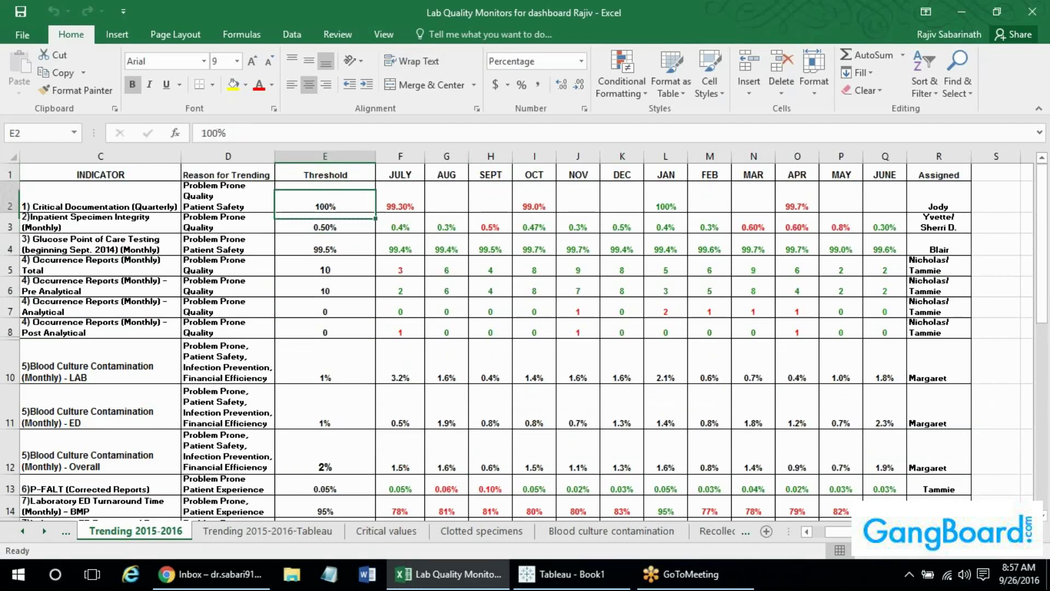
{"action": "key", "text": "Up"}
{"action": "key", "text": "Down"}
{"action": "key", "text": "Down"}
{"action": "key", "text": "Down"}
{"action": "key", "text": "Down"}
{"action": "key", "text": "Down"}
{"action": "key", "text": "Down"}
{"action": "key", "text": "Down"}
{"action": "key", "text": "Down"}
{"action": "key", "text": "Down"}
{"action": "key", "text": "Down"}
{"action": "key", "text": "Down"}
{"action": "key", "text": "Down"}
{"action": "key", "text": "Down"}
{"action": "key", "text": "Down"}
{"action": "key", "text": "Down"}
{"action": "key", "text": "Down"}
{"action": "key", "text": "Down"}
{"action": "key", "text": "Down"}
{"action": "key", "text": "Down"}
{"action": "key", "text": "Down"}
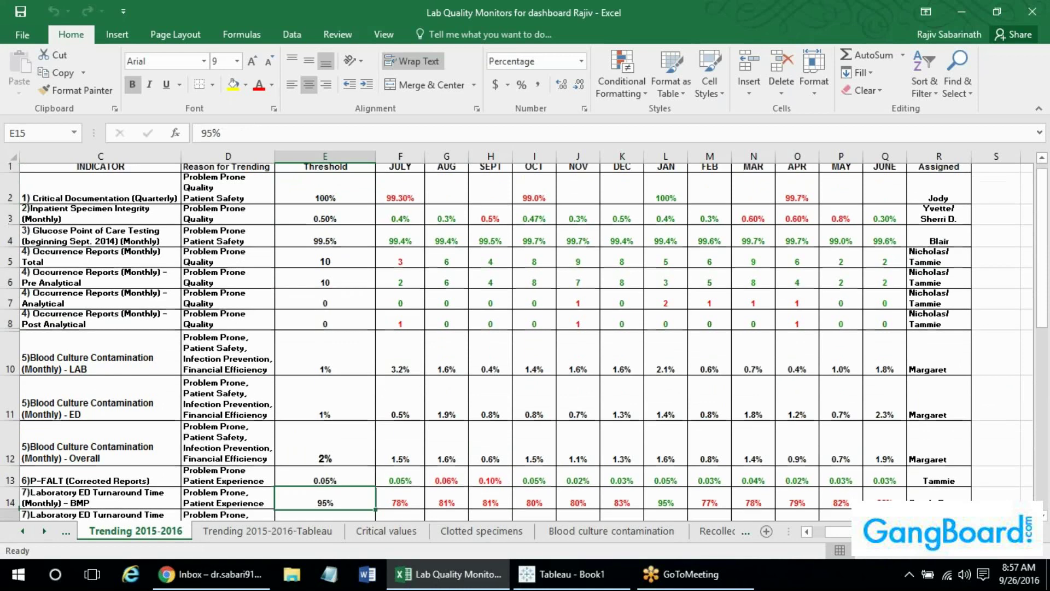
{"action": "key", "text": "Up"}
{"action": "key", "text": "Up"}
{"action": "key", "text": "Up"}
{"action": "key", "text": "Up"}
{"action": "key", "text": "Up"}
{"action": "key", "text": "Up"}
{"action": "key", "text": "Up"}
{"action": "key", "text": "Up"}
{"action": "key", "text": "Up"}
{"action": "key", "text": "Up"}
{"action": "key", "text": "Up"}
{"action": "key", "text": "Up"}
{"action": "key", "text": "Up"}
{"action": "key", "text": "Up"}
{"action": "key", "text": "Up"}
{"action": "key", "text": "Up"}
{"action": "key", "text": "Up"}
{"action": "key", "text": "Up"}
{"action": "key", "text": "Up"}
{"action": "key", "text": "Up"}
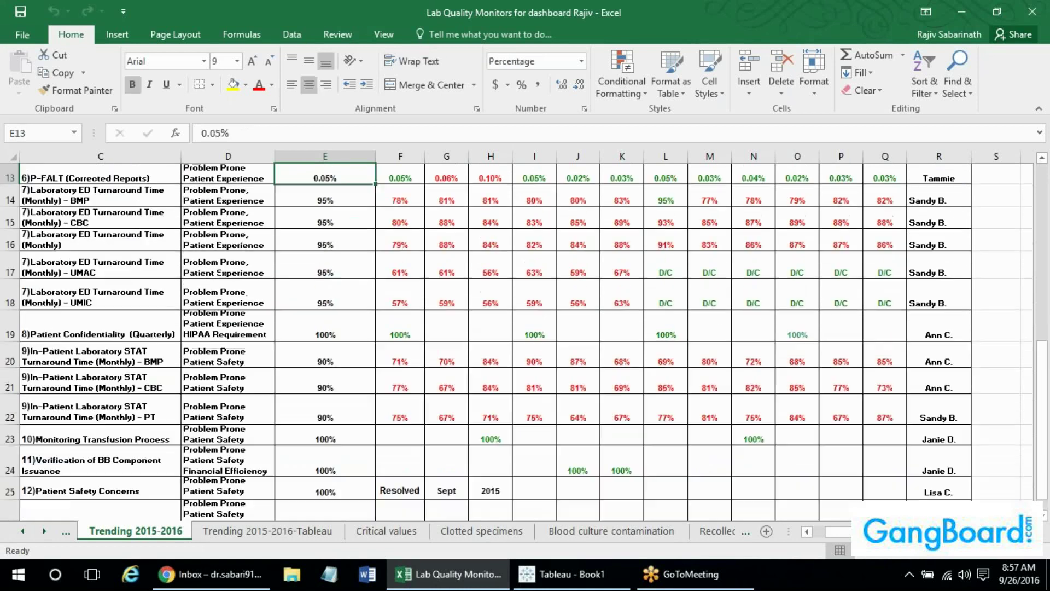
{"action": "key", "text": "alt+Tab"}
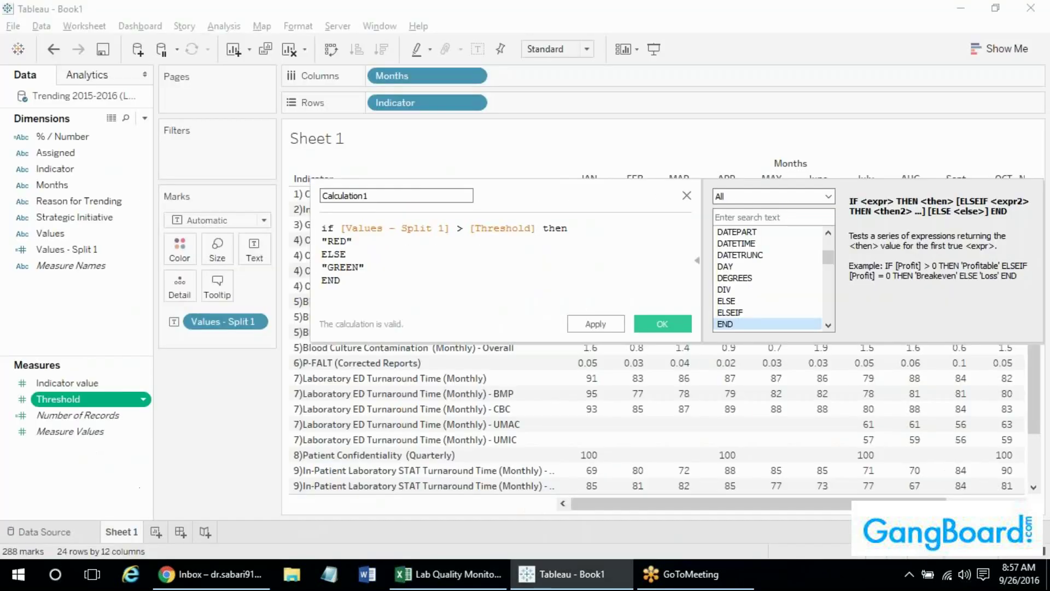
Name the calculated field Threshold Check and save it.
{"action": "left_click_drag", "start_coordinate": [399, 202], "coordinate": [296, 207]}
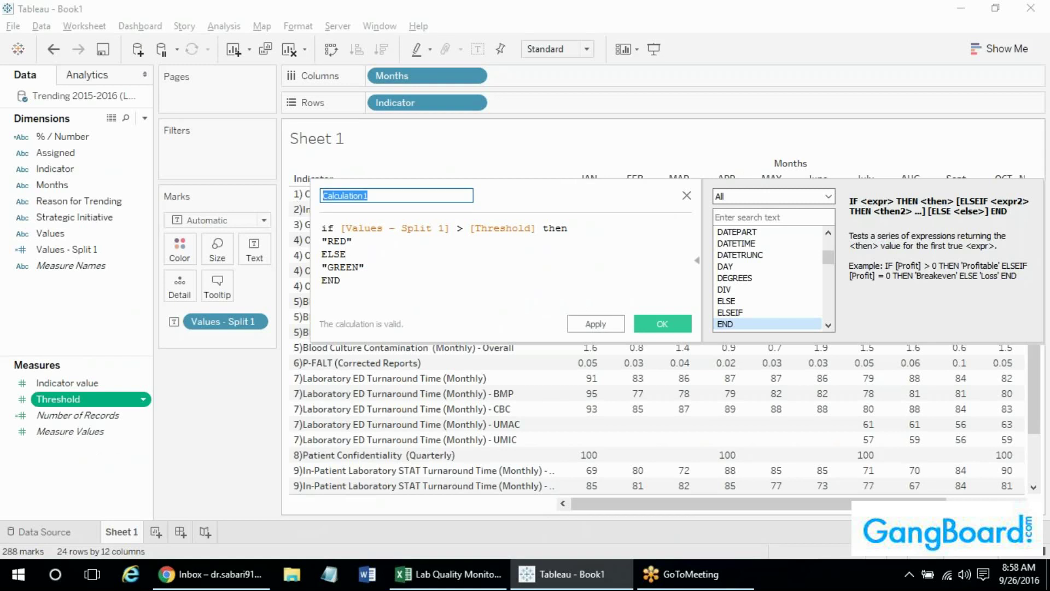
{"action": "type", "text": "C"}
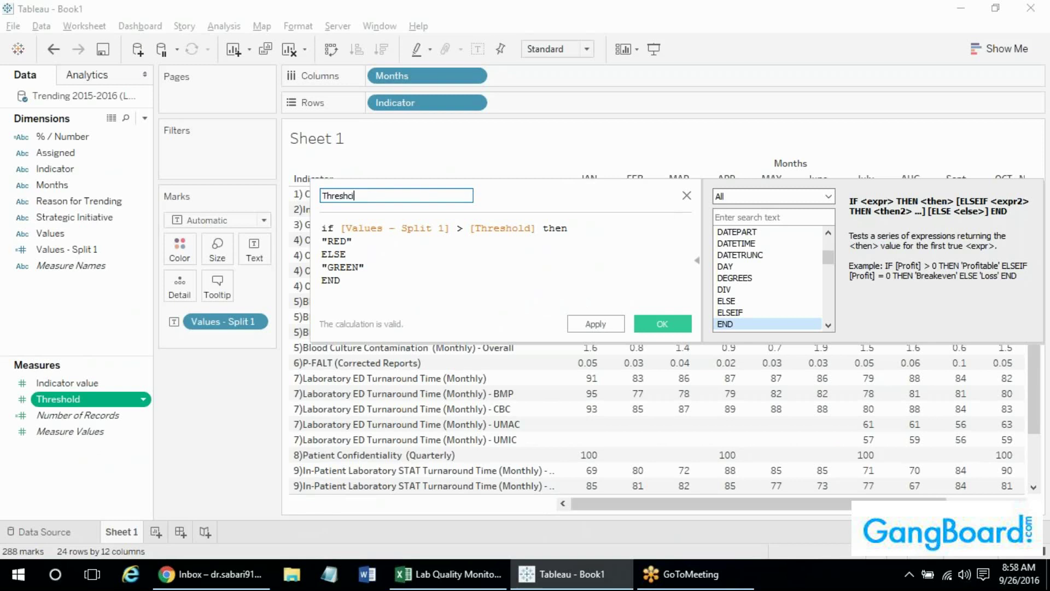
{"action": "type", "text": "hreshold CHe"}
{"action": "left_click", "coordinate": [663, 324]}
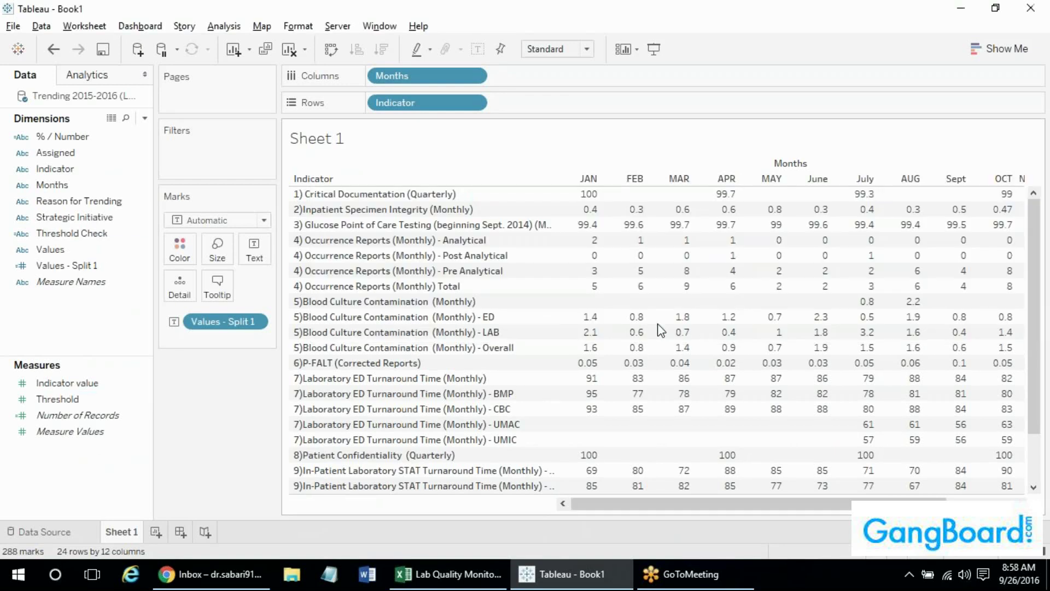
Review the formula of the Values - Split 1 calculated field and close its editor without changes.
{"action": "left_click", "coordinate": [48, 265]}
{"action": "right_click", "coordinate": [48, 265]}
{"action": "left_click", "coordinate": [110, 97]}
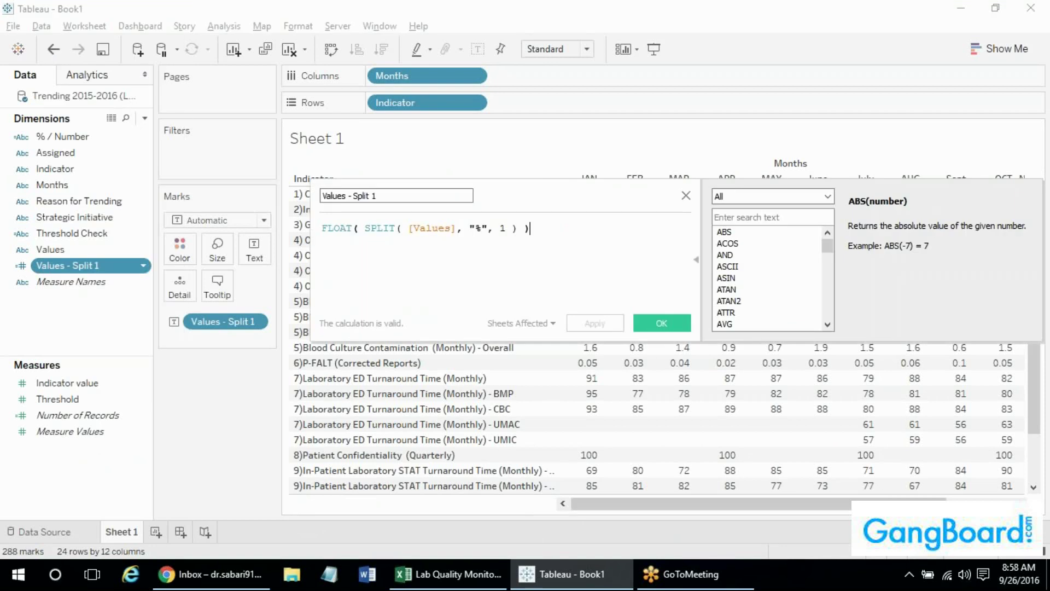
{"action": "key", "text": "ctrl+a"}
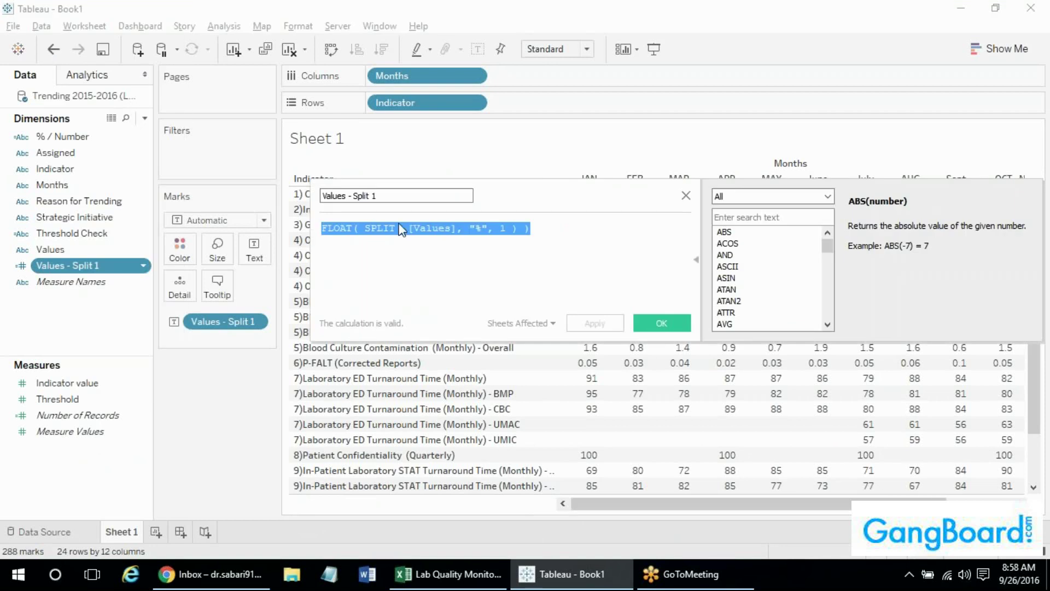
{"action": "left_click", "coordinate": [561, 248]}
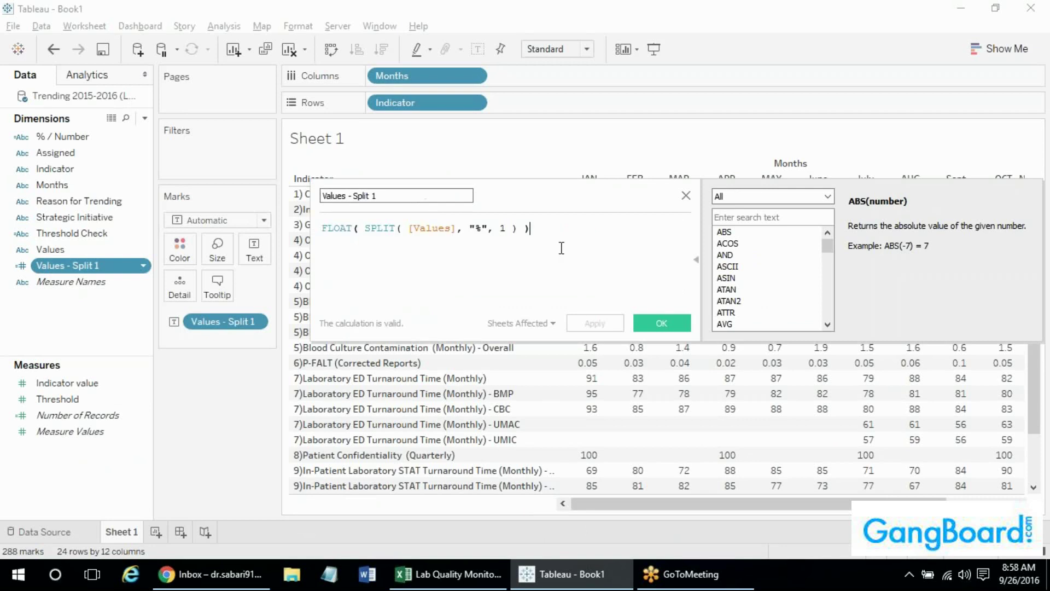
{"action": "key", "text": "ctrl+a"}
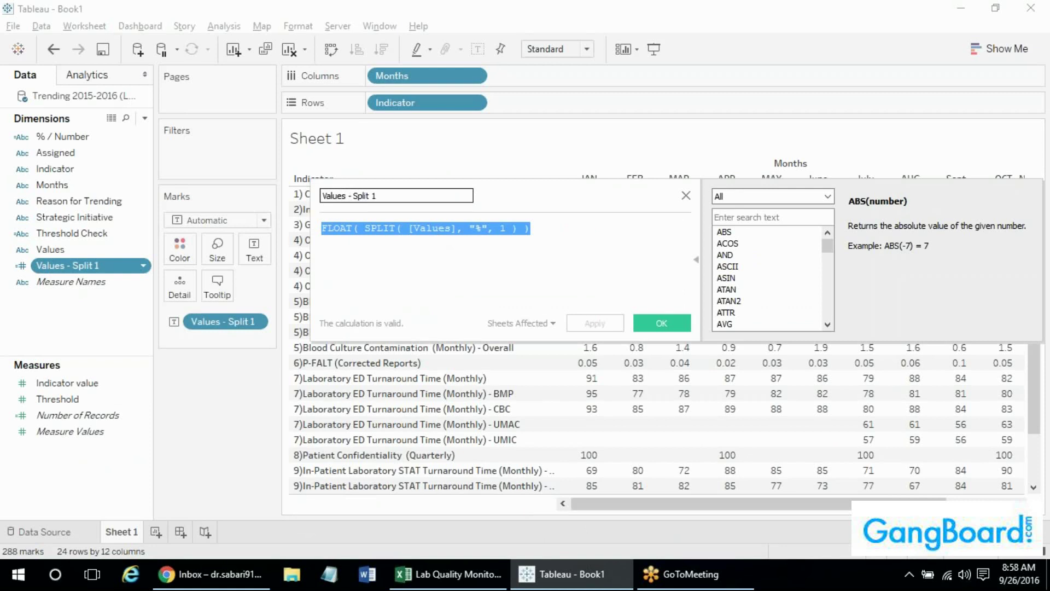
{"action": "left_click", "coordinate": [685, 195]}
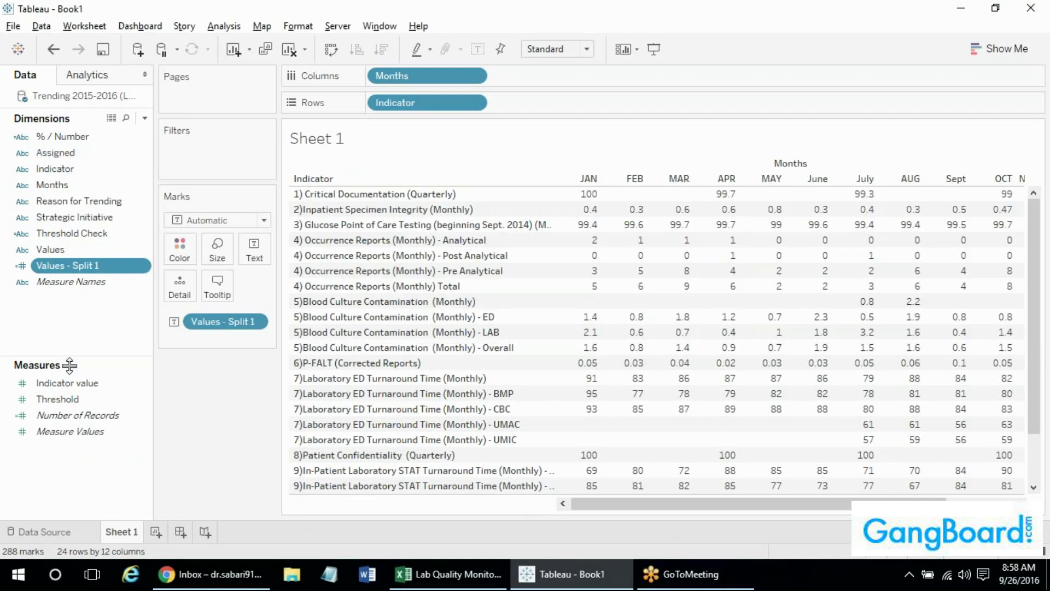
Look up the description of the Threshold measure, load its domain of values, and close the description.
{"action": "left_click", "coordinate": [75, 398]}
{"action": "right_click", "coordinate": [68, 394]}
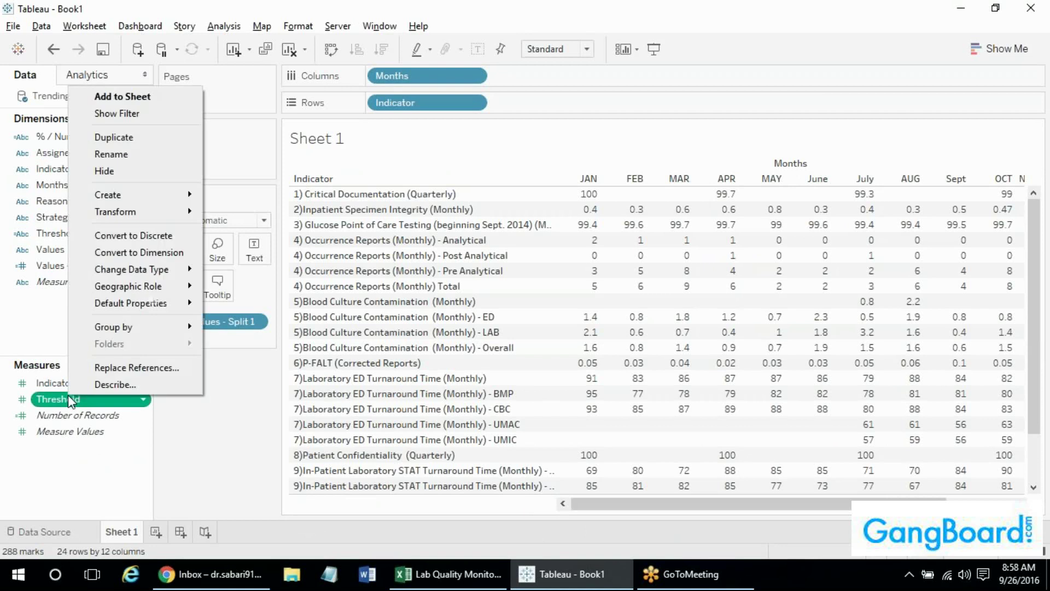
{"action": "left_click", "coordinate": [90, 385]}
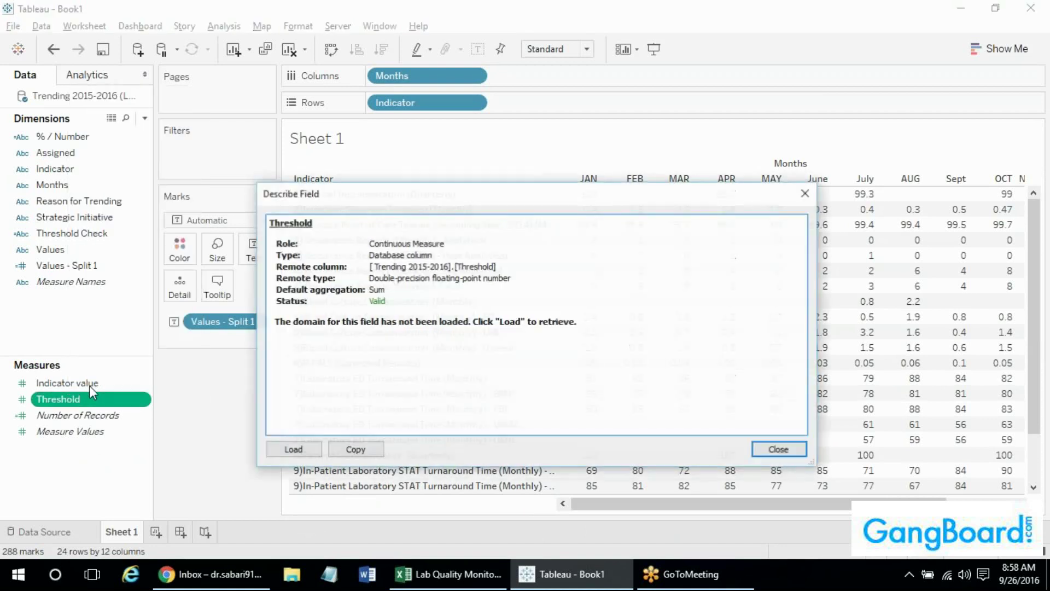
{"action": "left_click", "coordinate": [292, 450]}
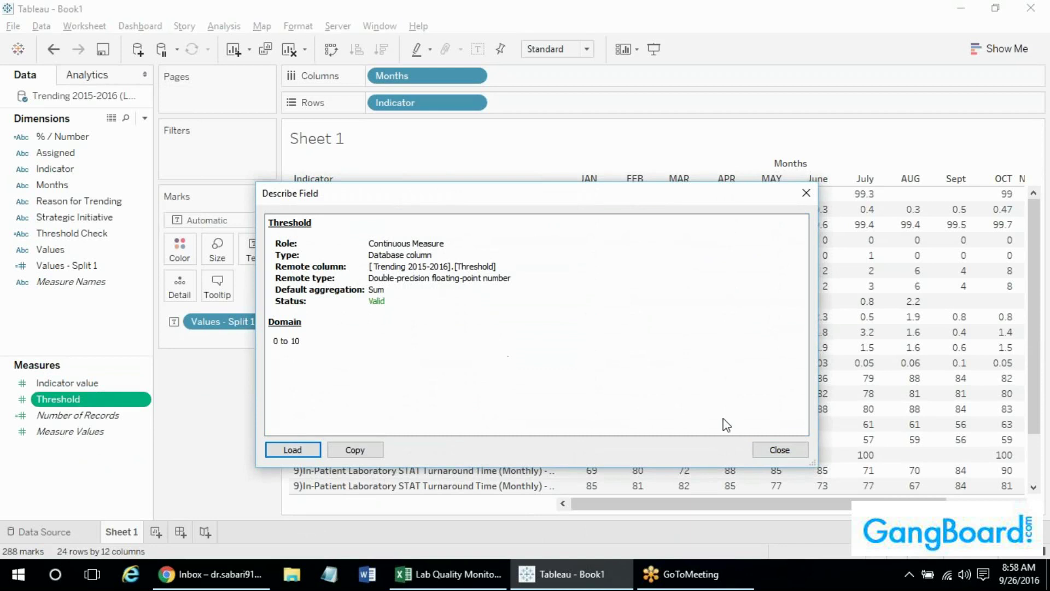
{"action": "left_click", "coordinate": [793, 451]}
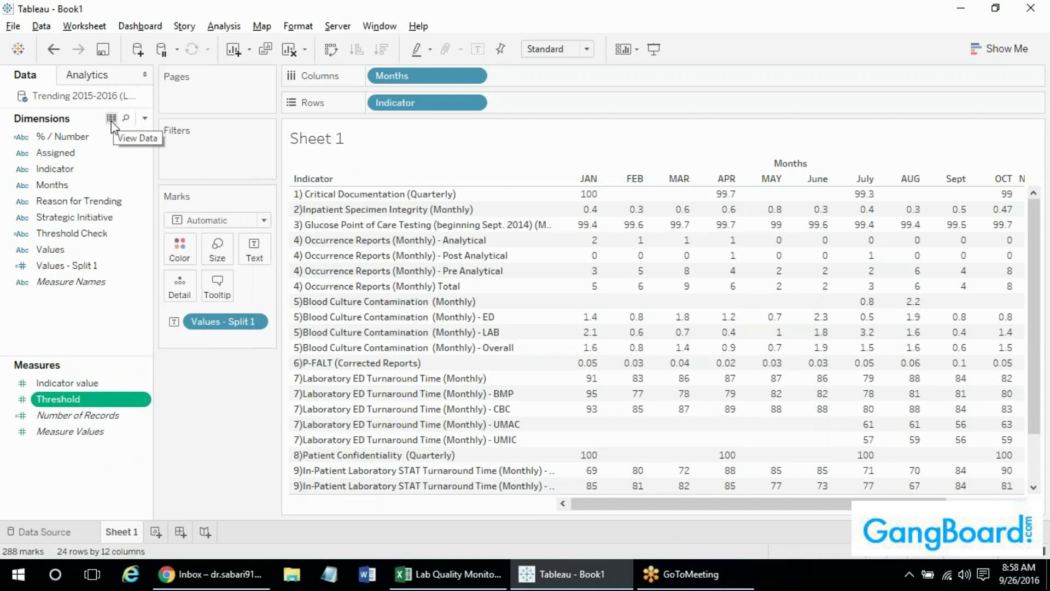
View the data source's underlying rows in a maximized window and compare the Threshold Check, Values - Split 1 and Threshold columns.
{"action": "left_click", "coordinate": [110, 120]}
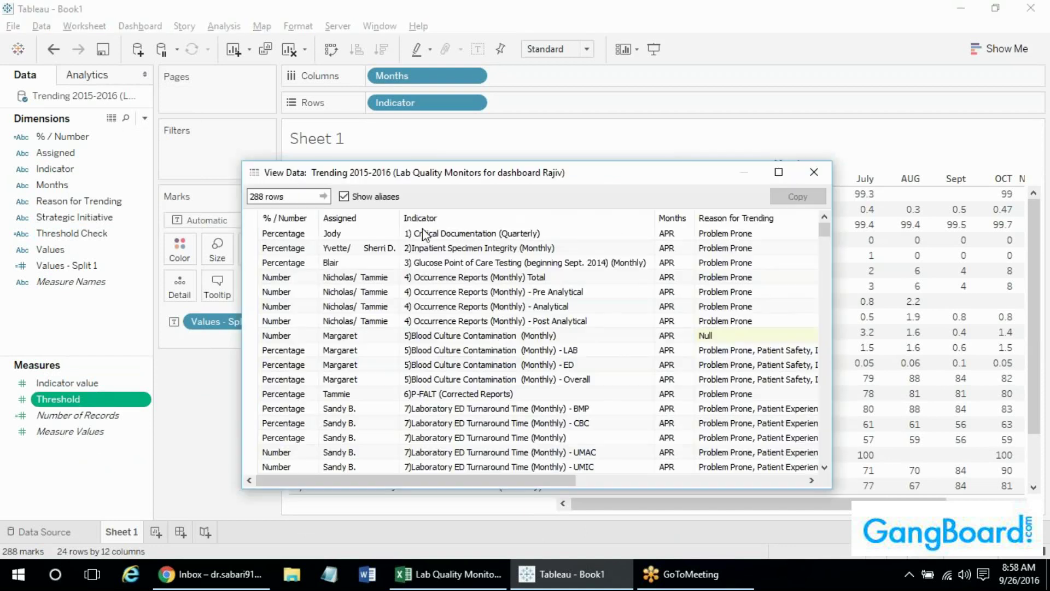
{"action": "left_click", "coordinate": [778, 172]}
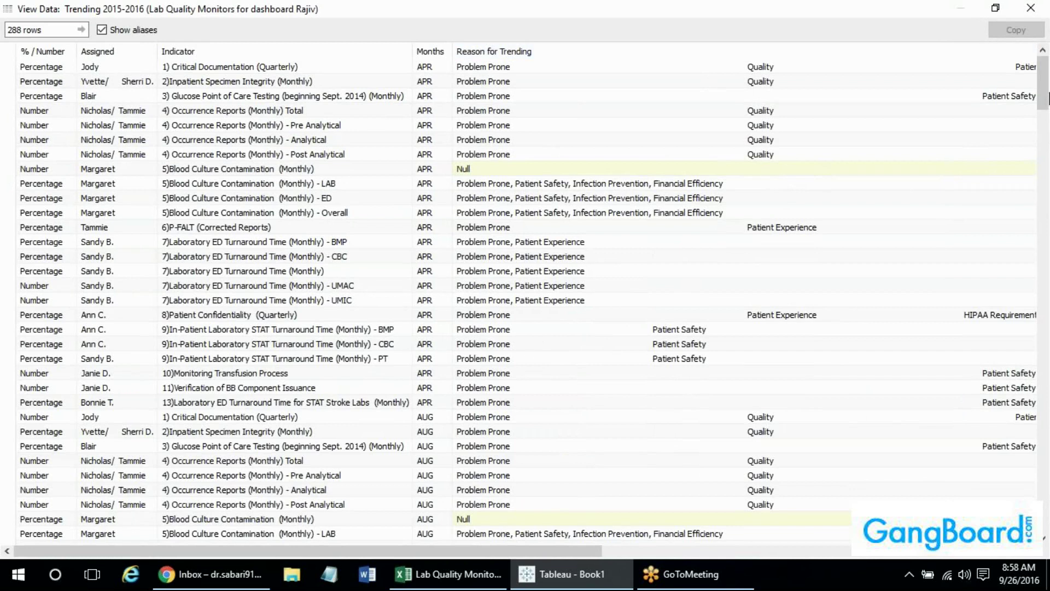
{"action": "left_click_drag", "start_coordinate": [1044, 92], "coordinate": [1044, 142]}
{"action": "left_click_drag", "start_coordinate": [307, 549], "coordinate": [819, 546]}
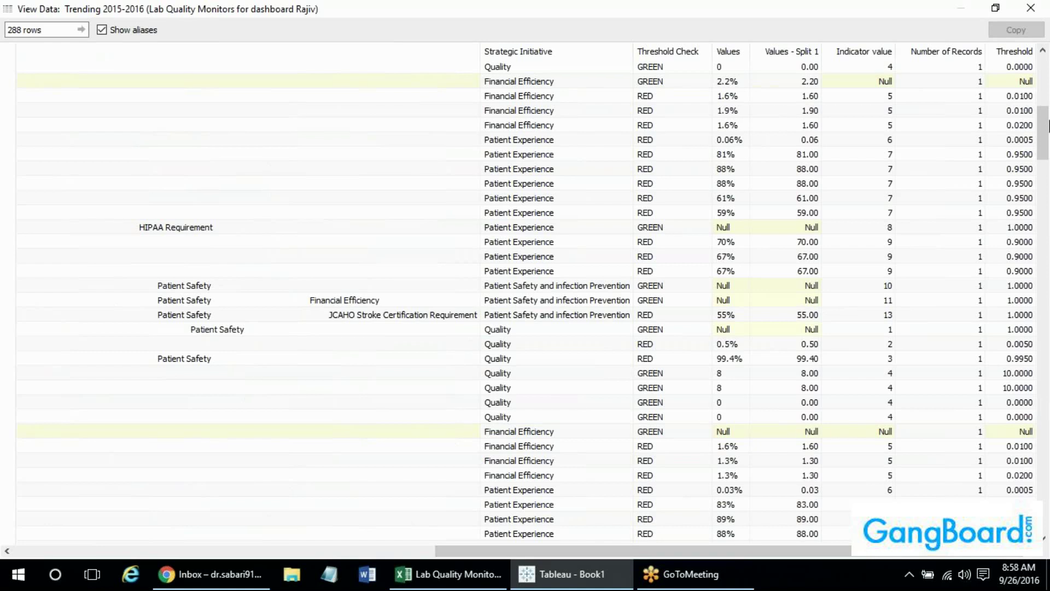
{"action": "left_click_drag", "start_coordinate": [1041, 133], "coordinate": [1028, 498]}
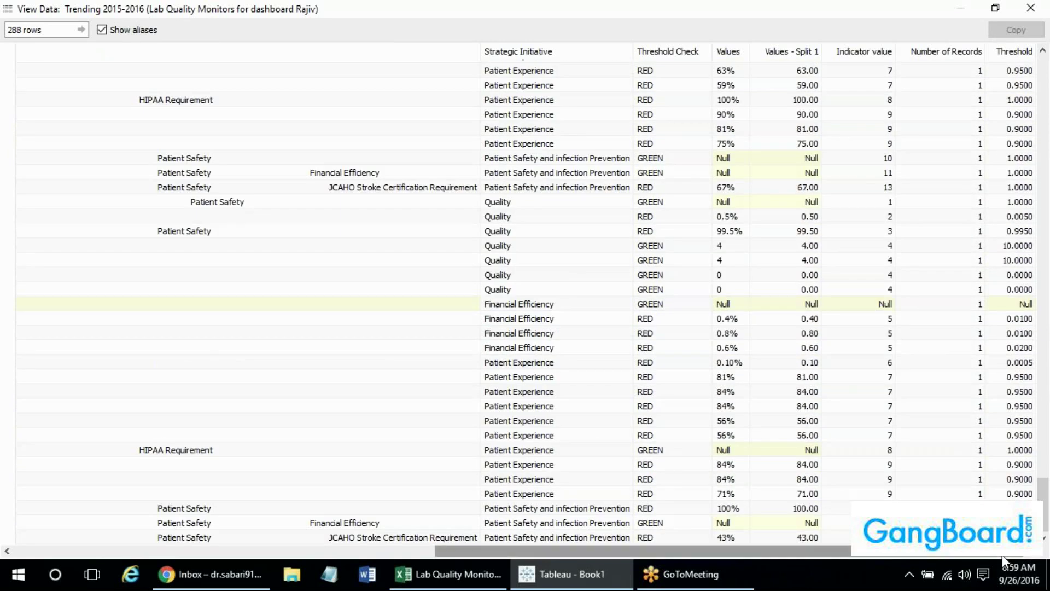
{"action": "scroll", "coordinate": [1044, 511], "scroll_direction": "up", "scroll_amount": 1}
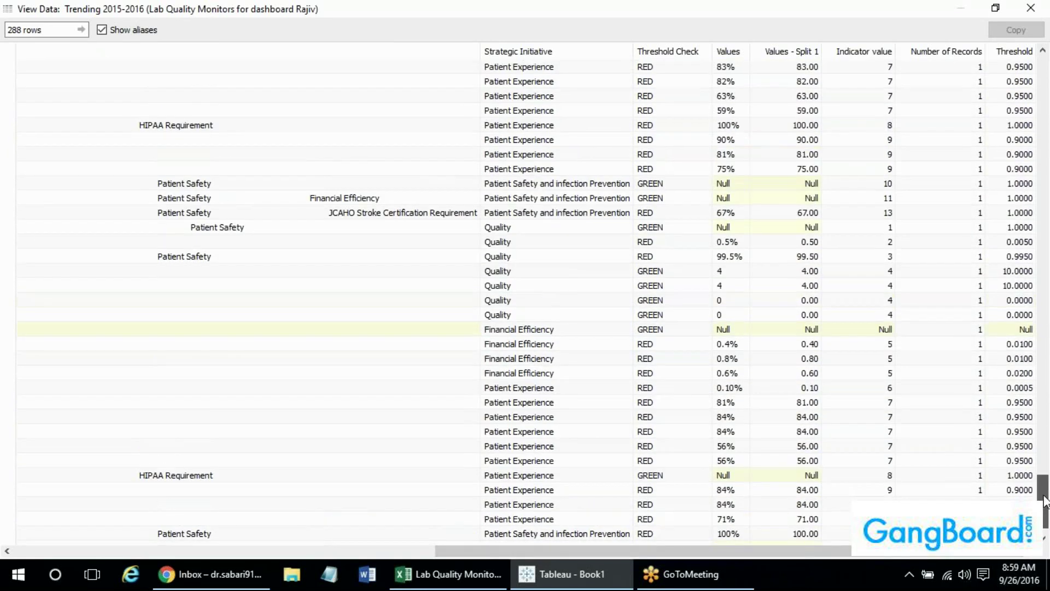
Glance at the Threshold column in the Excel workbook, return to the Tableau data rows, and close the data view.
{"action": "key", "text": "alt+Tab"}
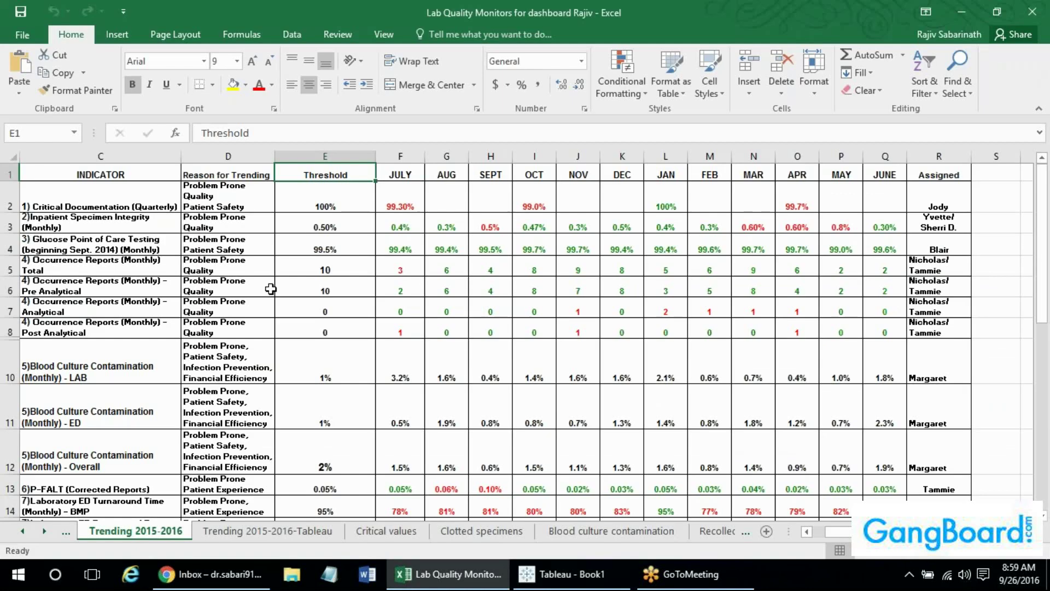
{"action": "key", "text": "alt+Tab"}
{"action": "scroll", "coordinate": [1045, 512], "scroll_direction": "down", "scroll_amount": 1}
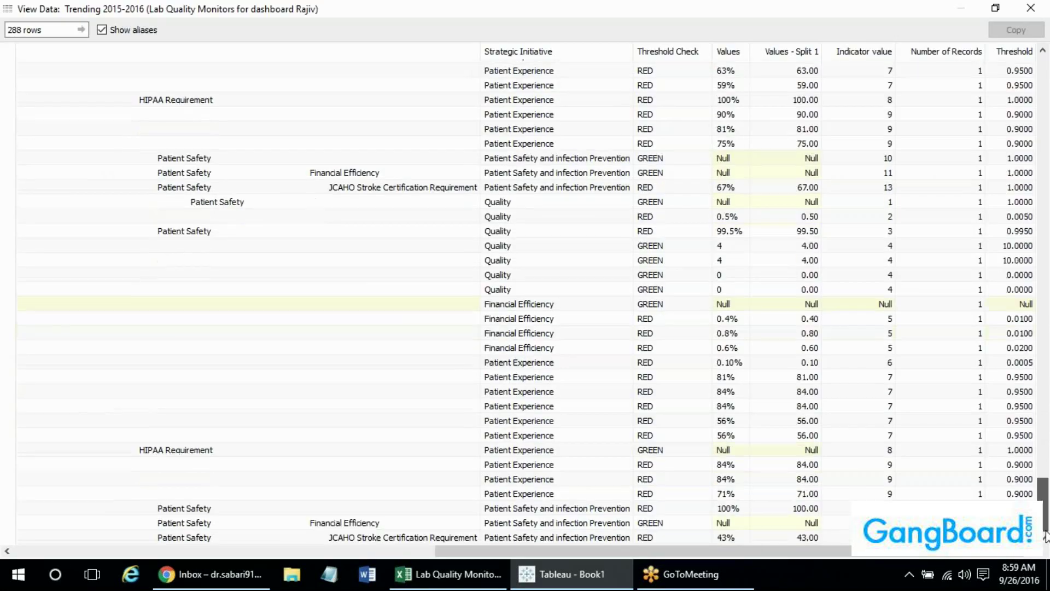
{"action": "left_click_drag", "start_coordinate": [1044, 528], "coordinate": [1039, 81]}
{"action": "left_click", "coordinate": [1031, 8]}
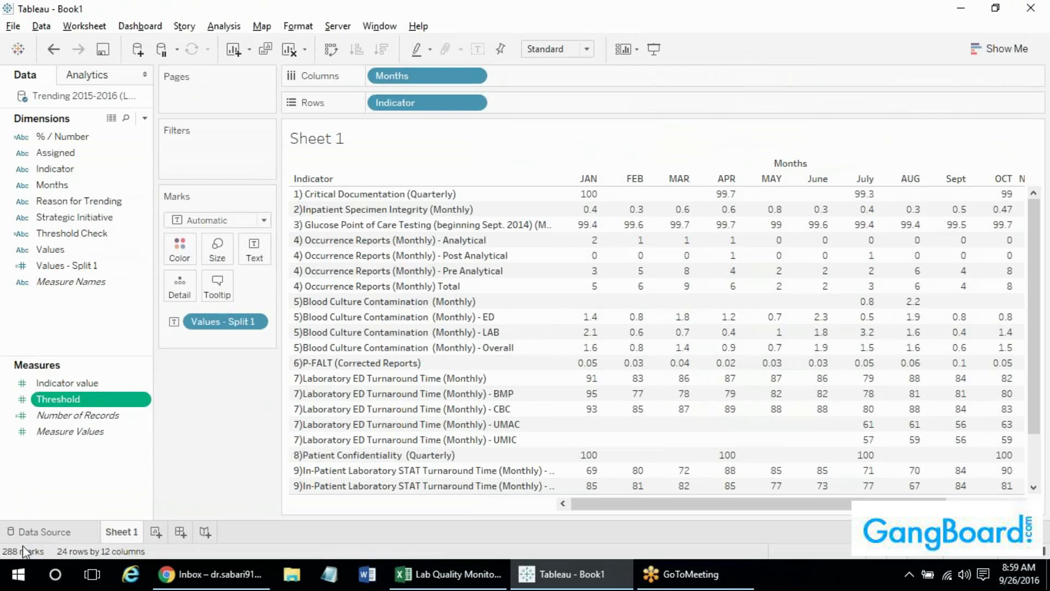
Reopen the data source's underlying rows maximized, examine the Threshold Check results beside the values and thresholds, and close the window.
{"action": "left_click", "coordinate": [111, 118]}
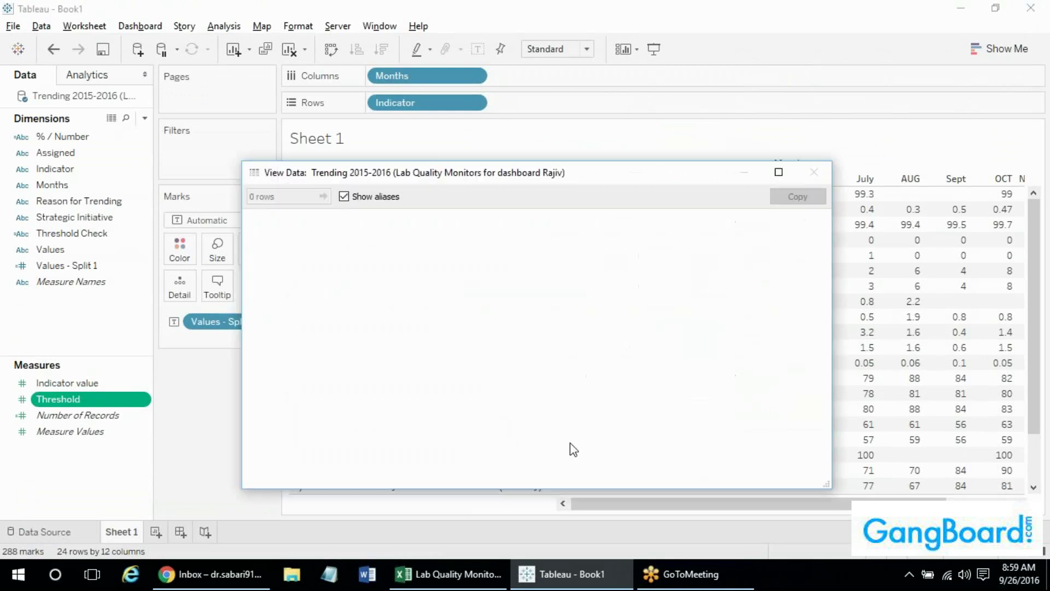
{"action": "left_click", "coordinate": [778, 172]}
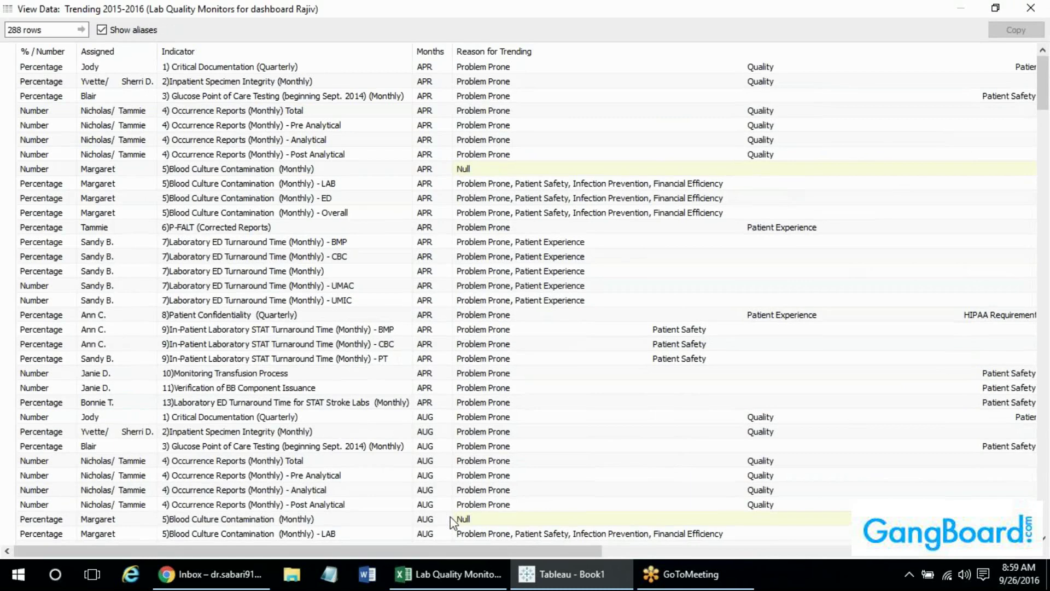
{"action": "left_click_drag", "start_coordinate": [434, 553], "coordinate": [851, 556]}
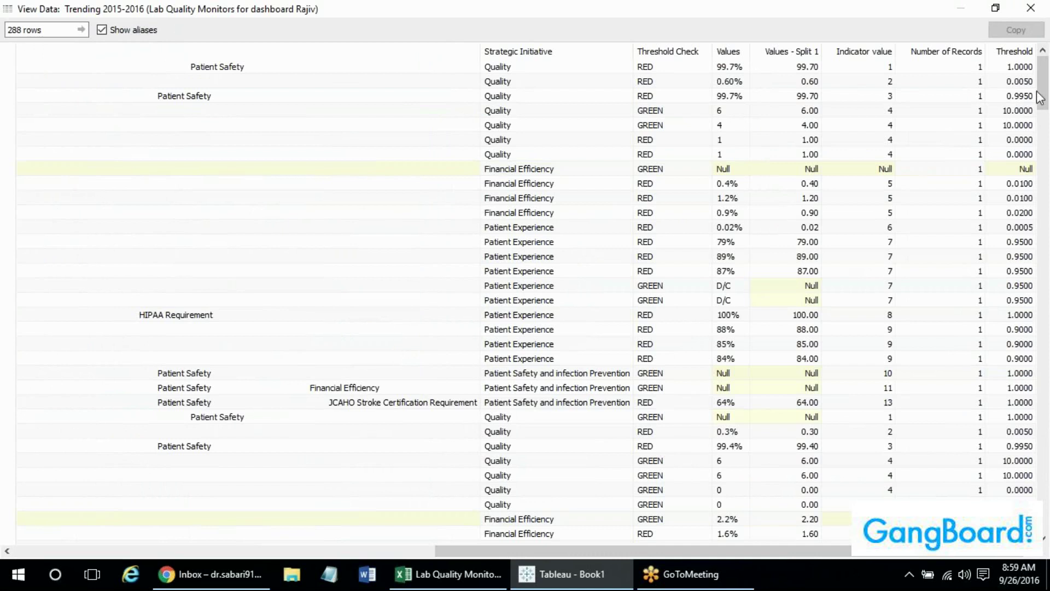
{"action": "mouse_move", "coordinate": [1046, 90]}
{"action": "left_mouse_down"}
{"action": "mouse_move", "coordinate": [1045, 508]}
{"action": "mouse_move", "coordinate": [1044, 82]}
{"action": "left_mouse_up"}
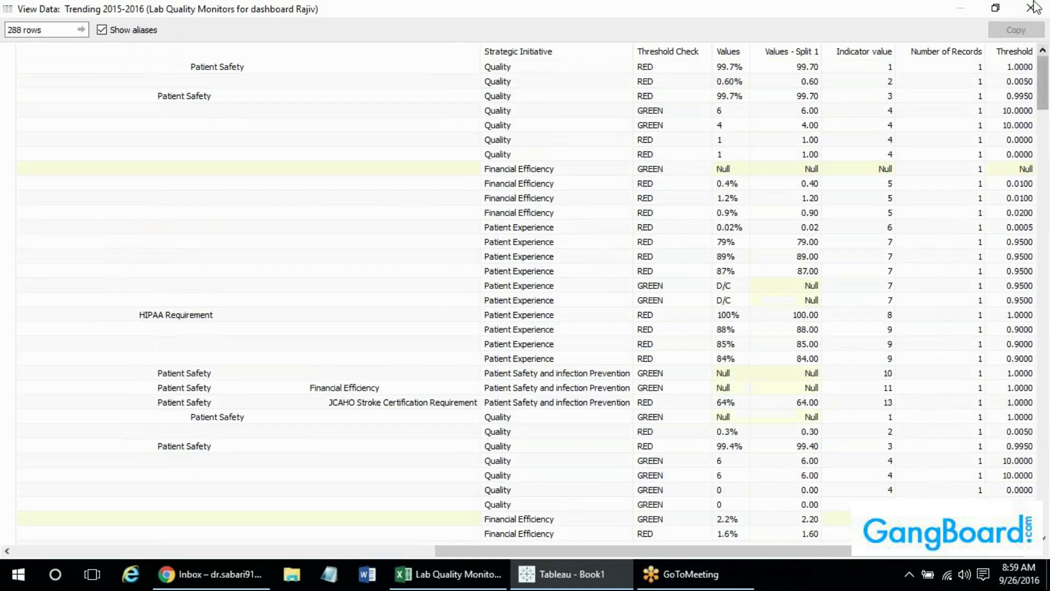
{"action": "left_click", "coordinate": [1032, 9]}
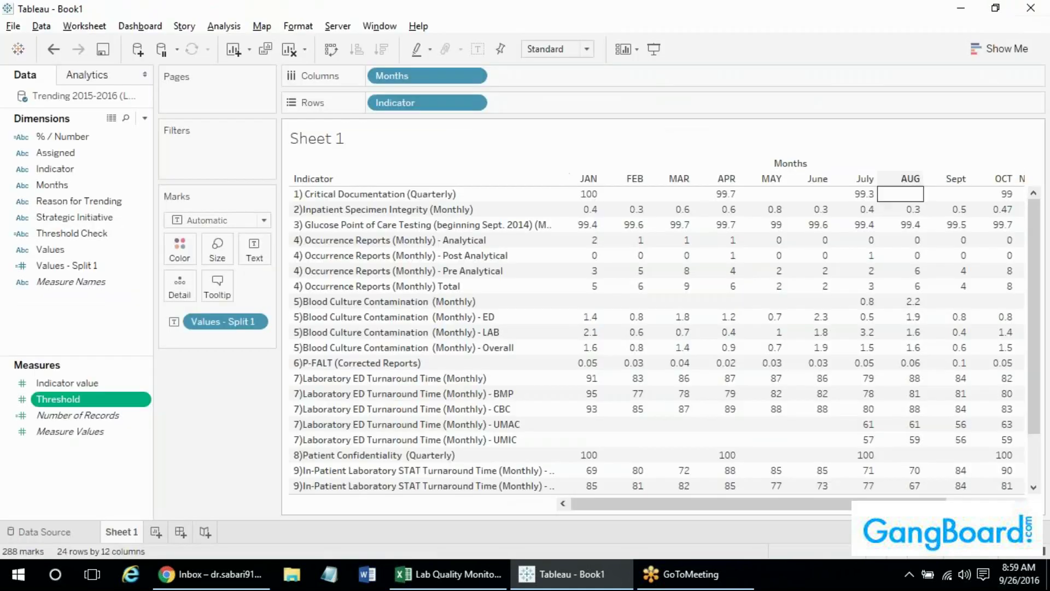
{"action": "right_click", "coordinate": [103, 394]}
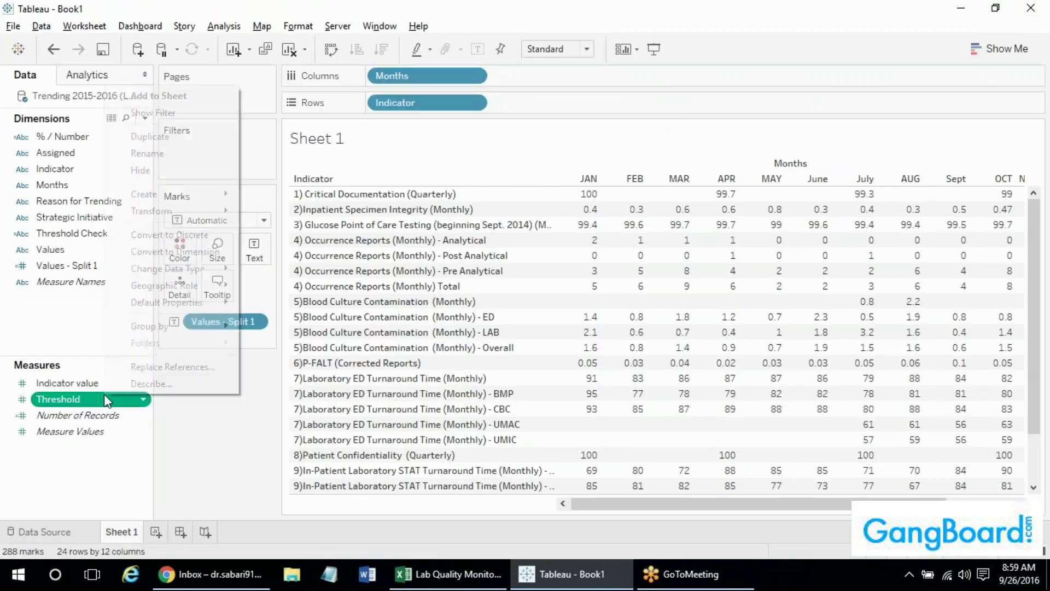
{"action": "left_click", "coordinate": [194, 6]}
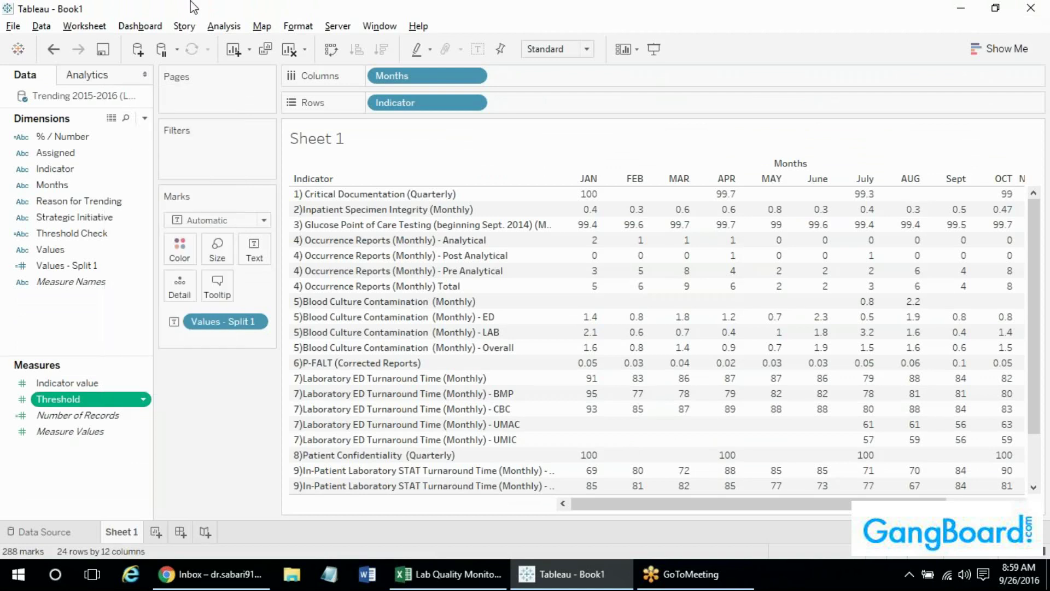
{"action": "left_click", "coordinate": [145, 119]}
{"action": "left_click", "coordinate": [113, 125]}
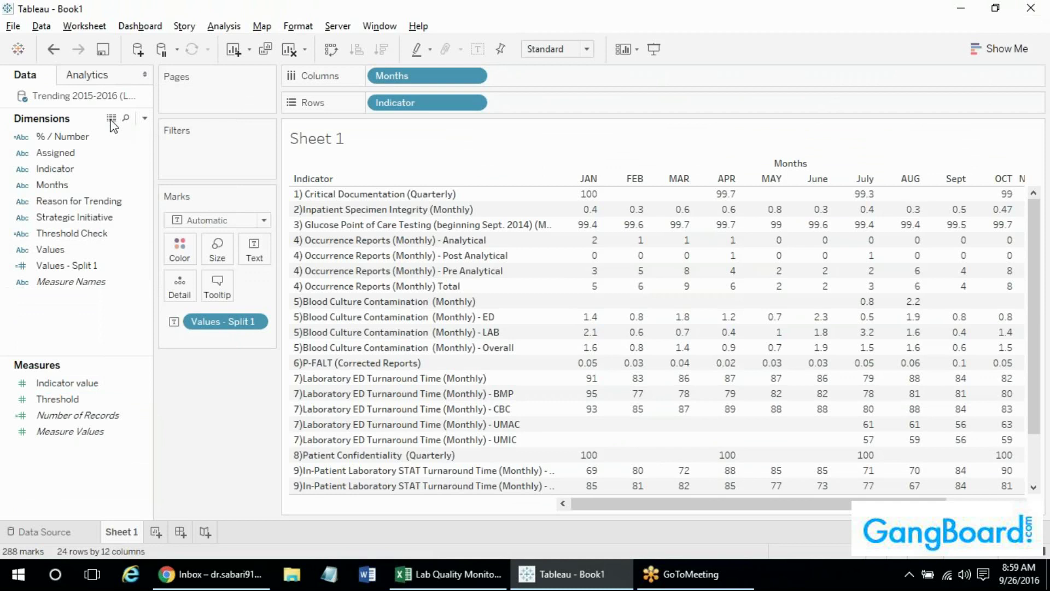
View the underlying rows maximized again, examine how number and percentage thresholds are stored in the Threshold column, and close the window.
{"action": "left_click", "coordinate": [112, 119]}
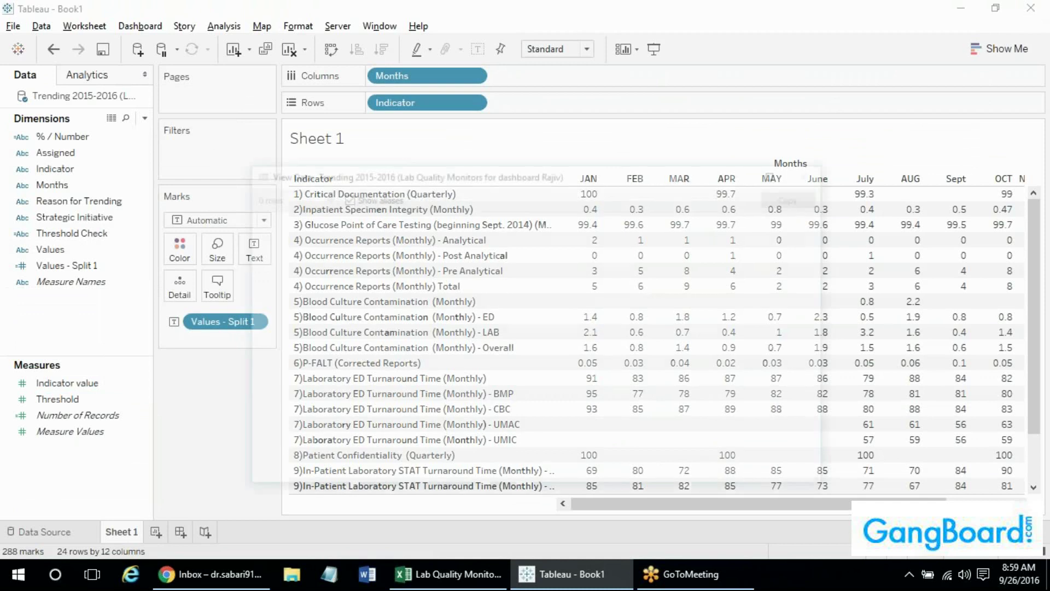
{"action": "left_click", "coordinate": [779, 172]}
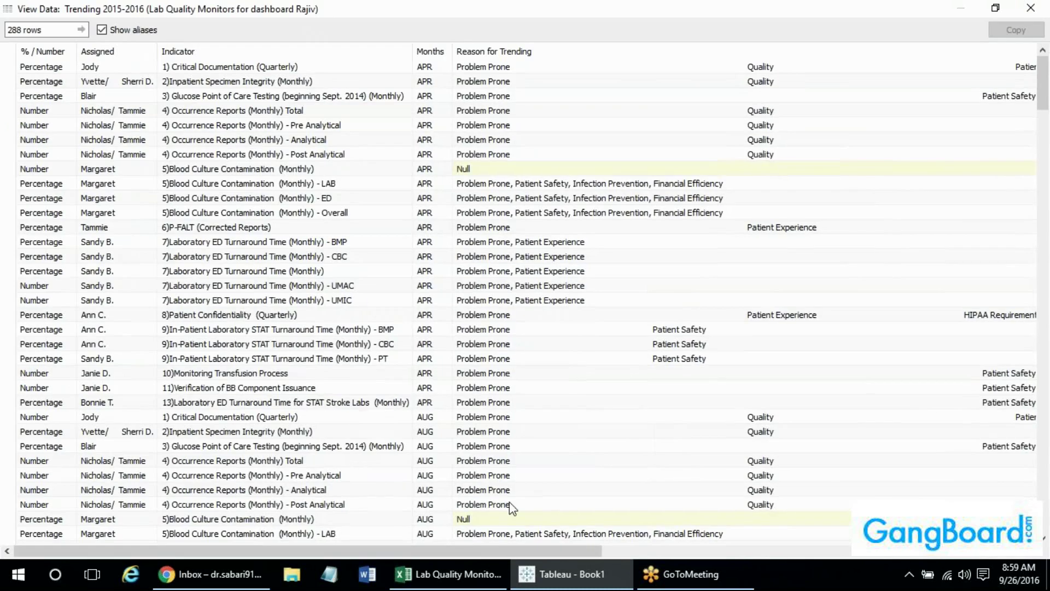
{"action": "left_click_drag", "start_coordinate": [490, 549], "coordinate": [909, 549]}
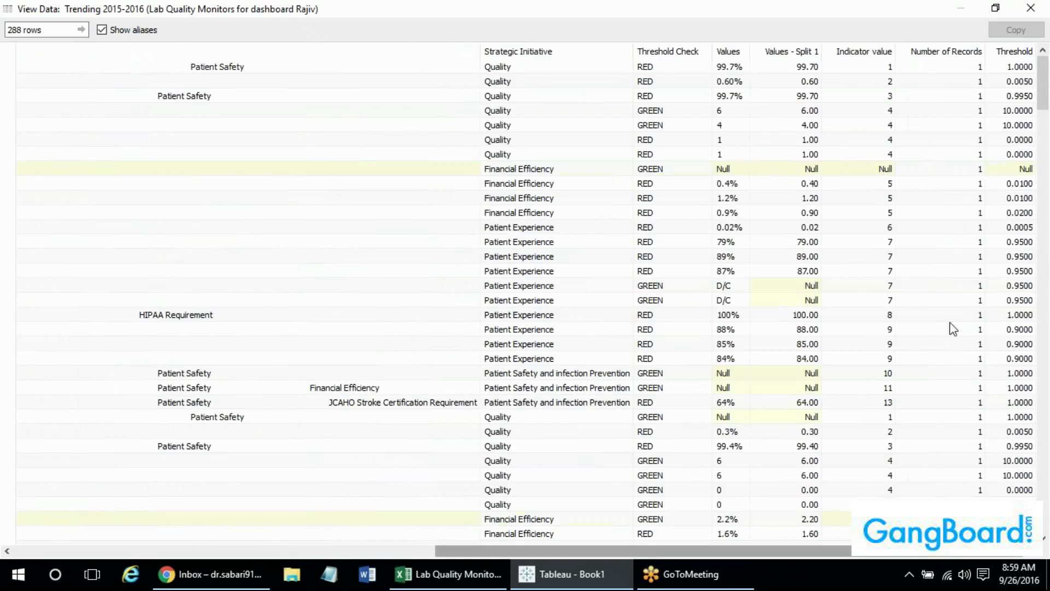
{"action": "left_click", "coordinate": [1017, 111]}
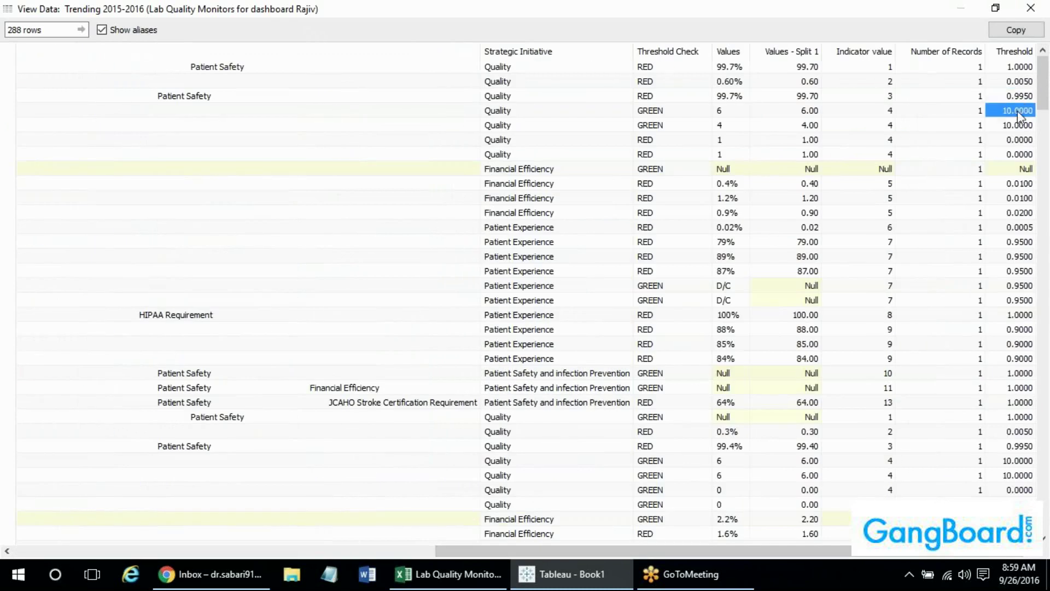
{"action": "left_click", "coordinate": [1022, 99]}
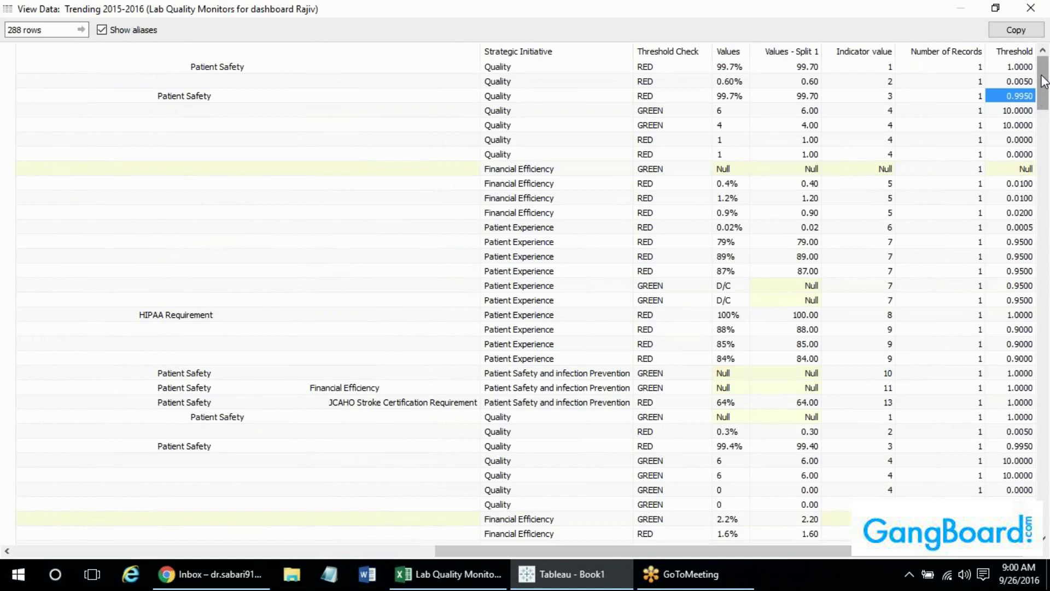
{"action": "left_click_drag", "start_coordinate": [1043, 82], "coordinate": [1043, 140]}
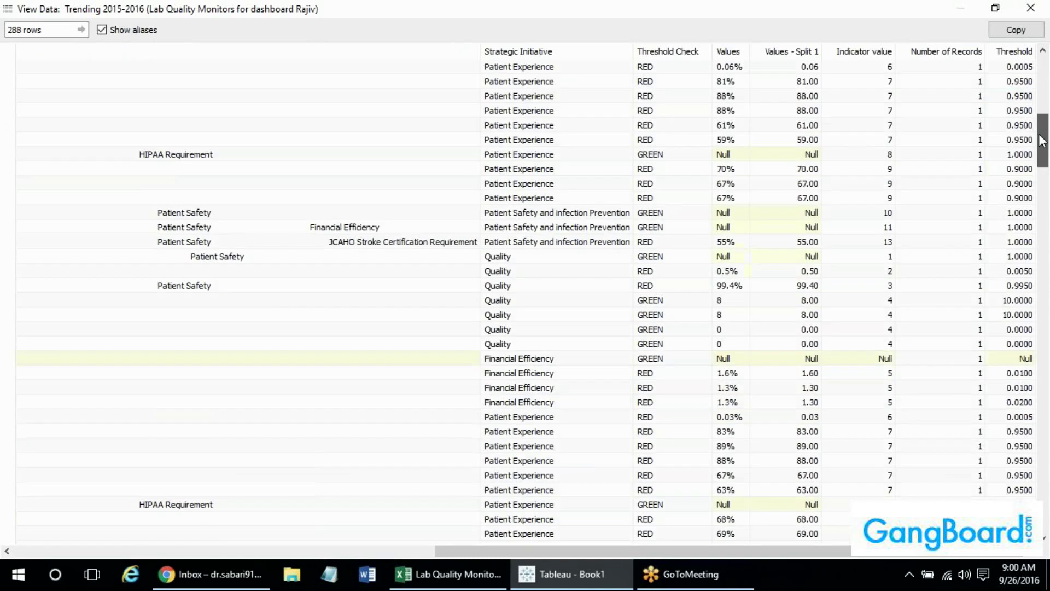
{"action": "left_click", "coordinate": [1031, 8]}
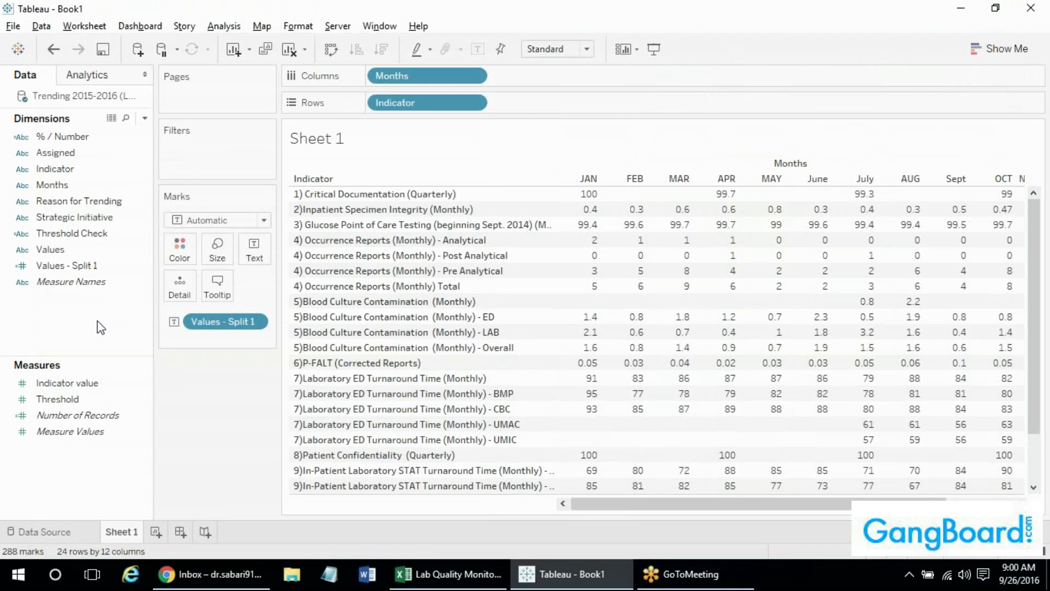
{"action": "left_click", "coordinate": [63, 136]}
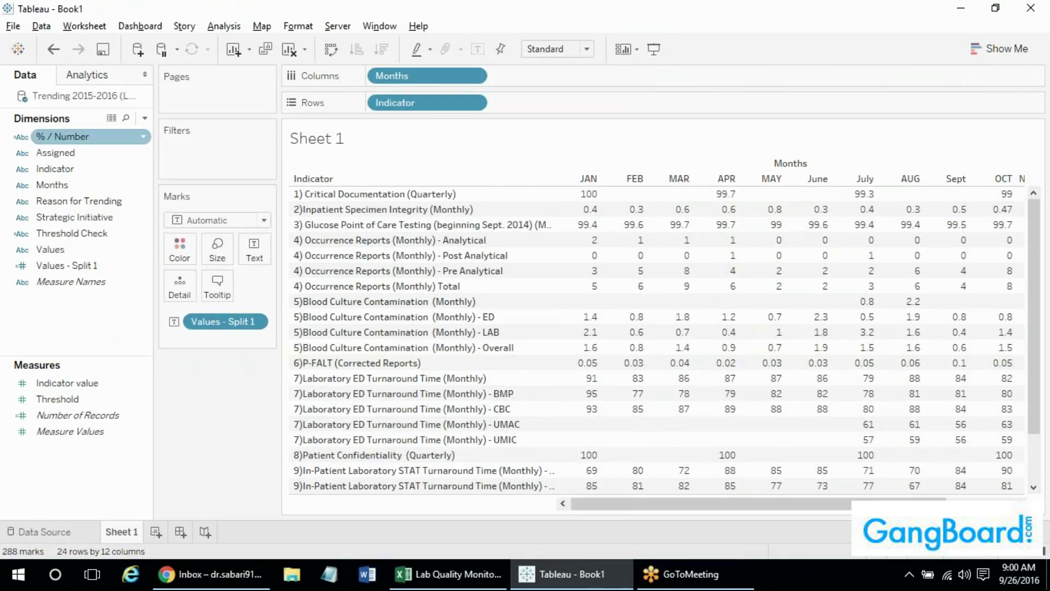
{"action": "left_click", "coordinate": [70, 282]}
{"action": "left_click", "coordinate": [62, 400]}
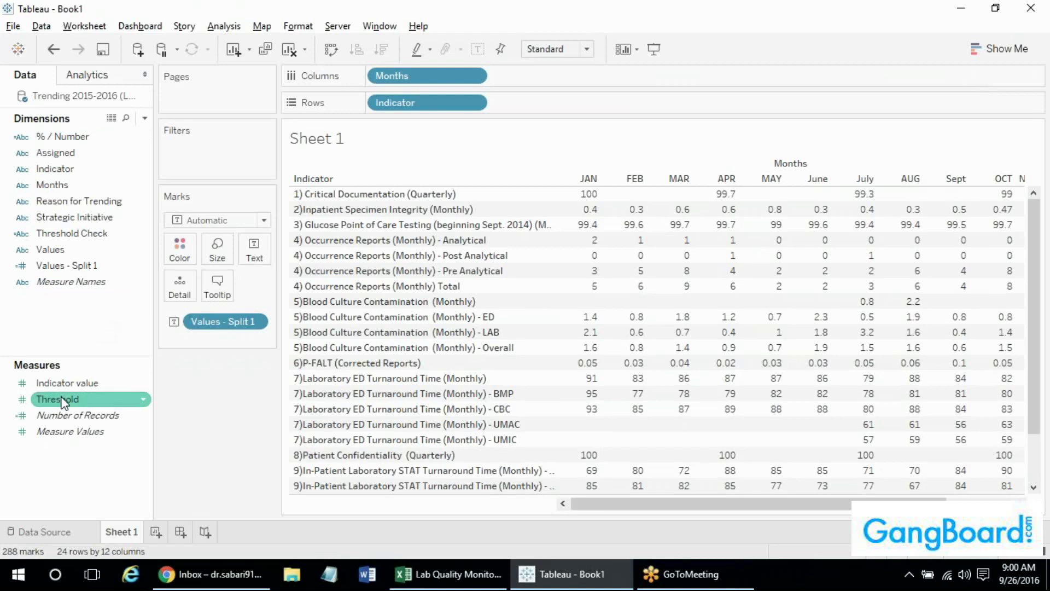
{"action": "left_click", "coordinate": [54, 169]}
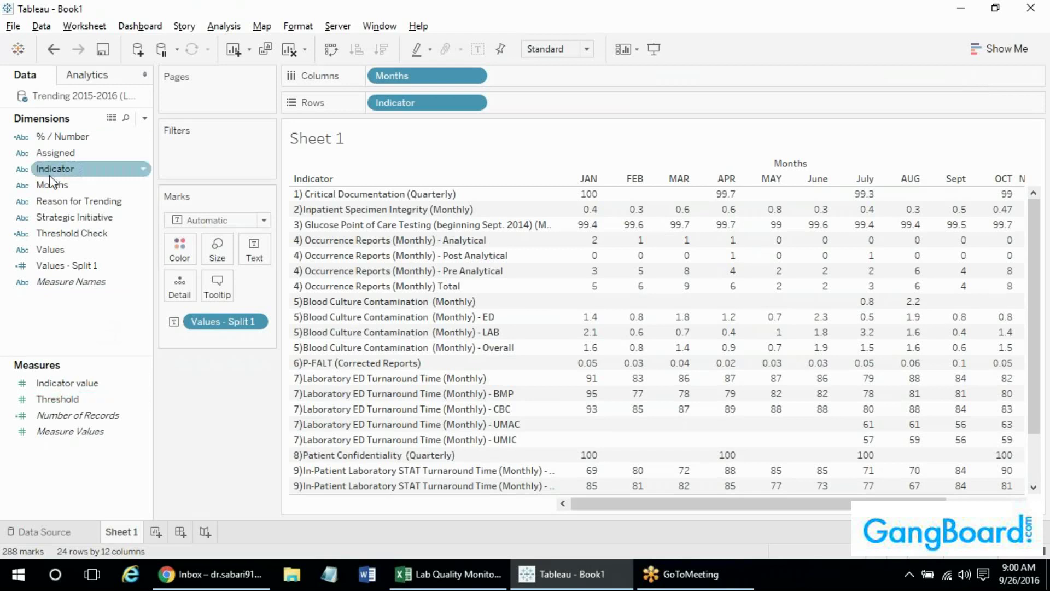
Open the Threshold Check calculated field for editing and insert two blank lines above its existing IF statement.
{"action": "right_click", "coordinate": [53, 230]}
{"action": "left_click", "coordinate": [110, 95]}
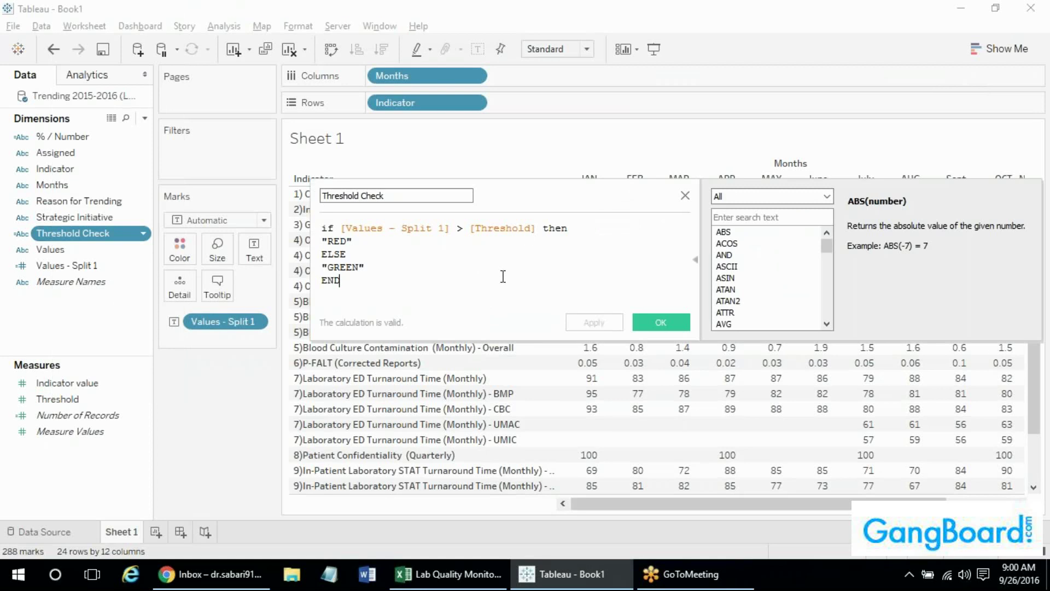
{"action": "key", "text": "ctrl+Home"}
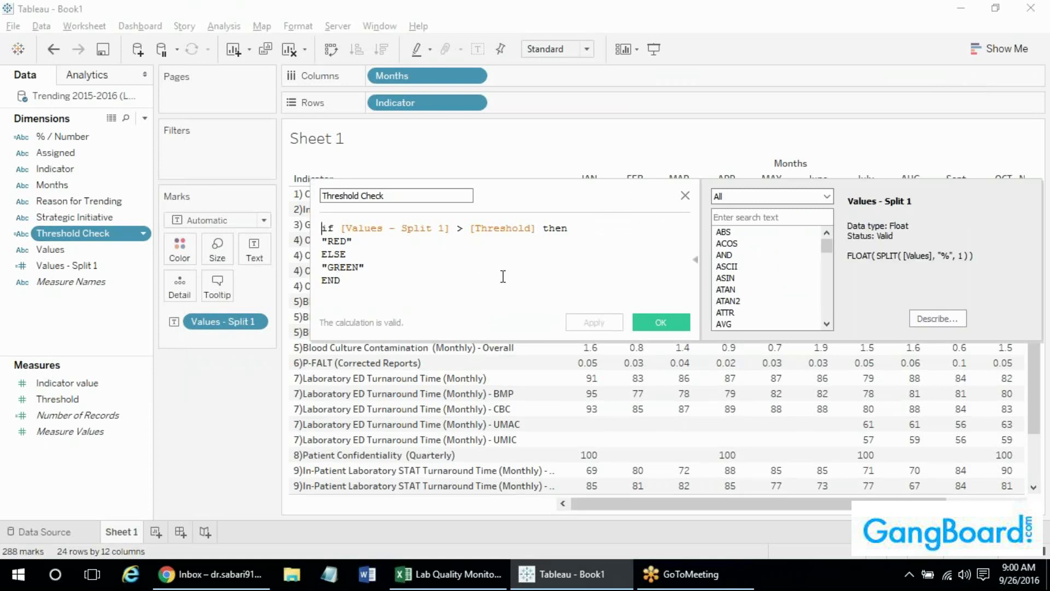
{"action": "key", "text": "Return"}
{"action": "key", "text": "Return"}
{"action": "key", "text": "Up"}
{"action": "key", "text": "Up"}
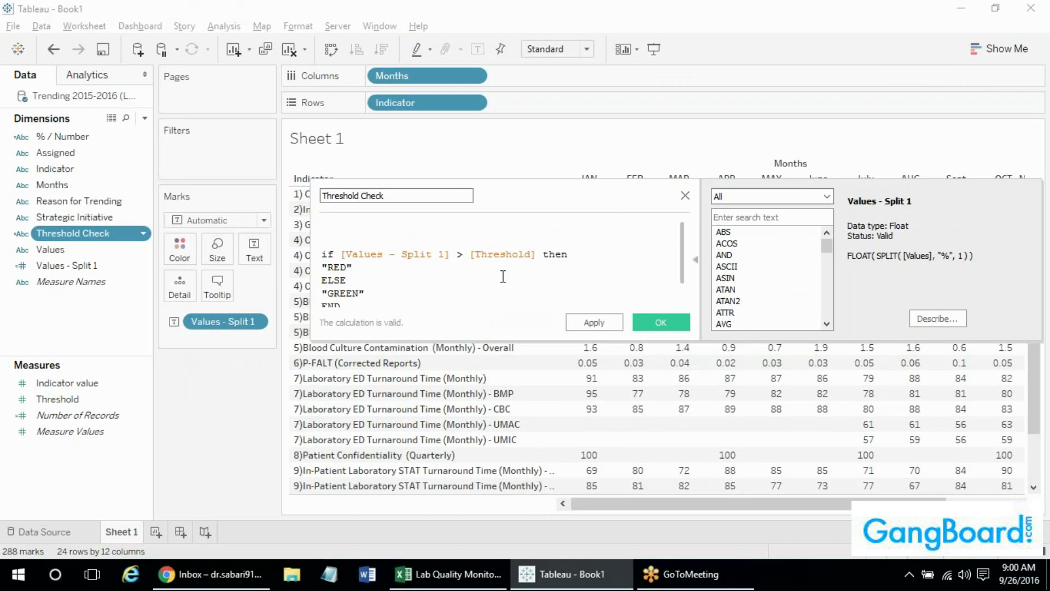
Add the outer condition if [% / Number] = "Number" then on the first line of the Threshold Check formula.
{"action": "type", "text": "if"}
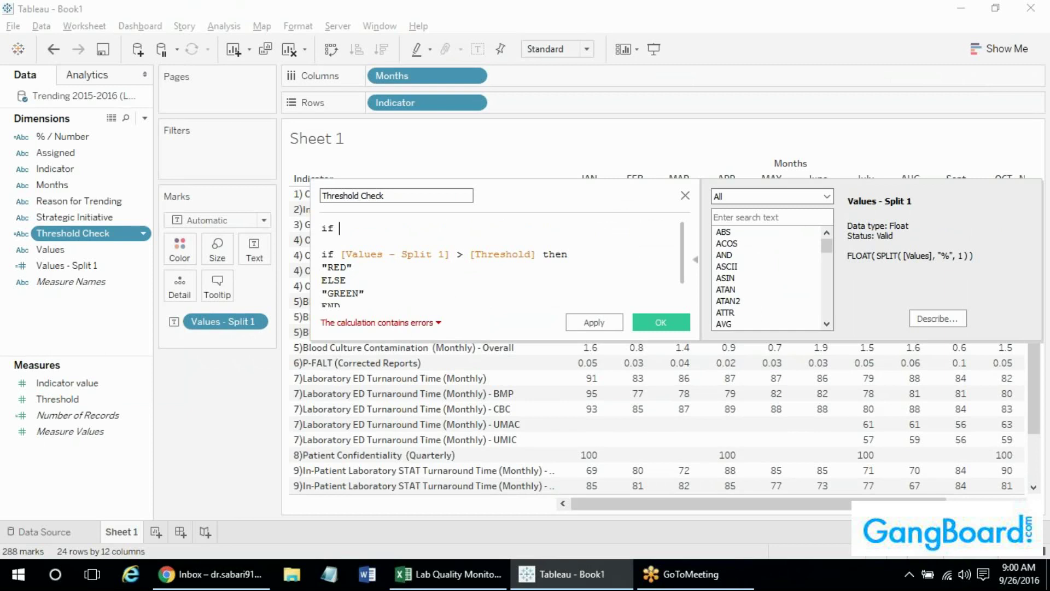
{"action": "type", "text": "%"}
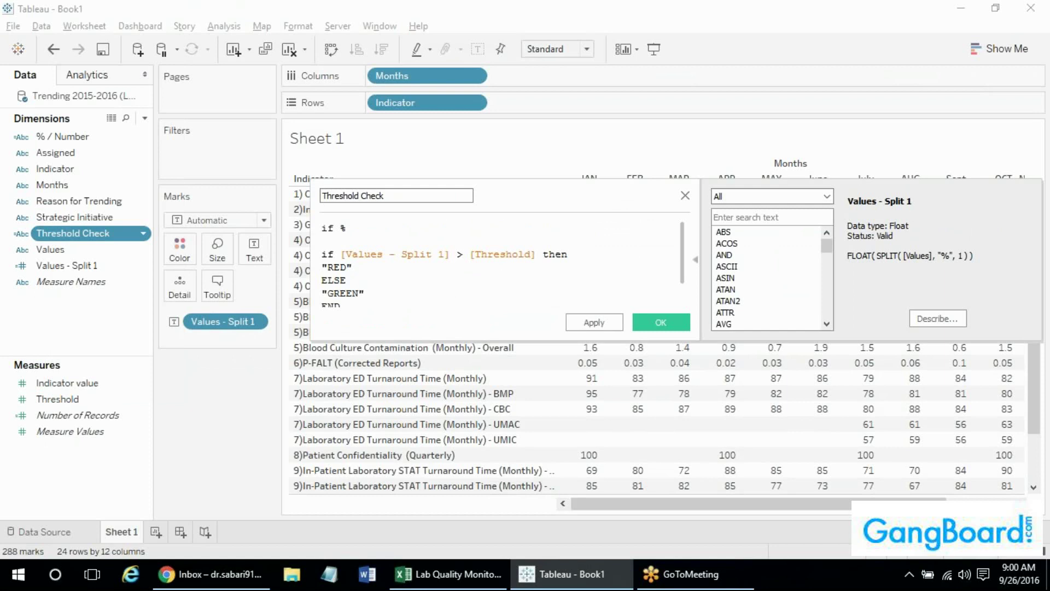
{"action": "key", "text": "BackSpace"}
{"action": "type", "text": "num"}
{"action": "key", "text": "Down"}
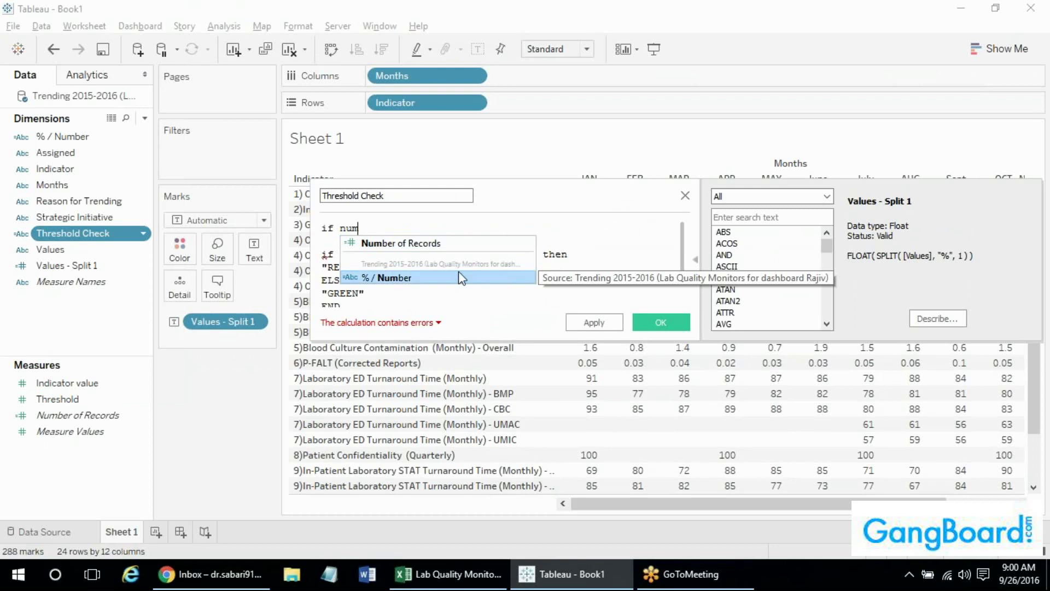
{"action": "left_click", "coordinate": [375, 277]}
{"action": "type", "text": "= \""}
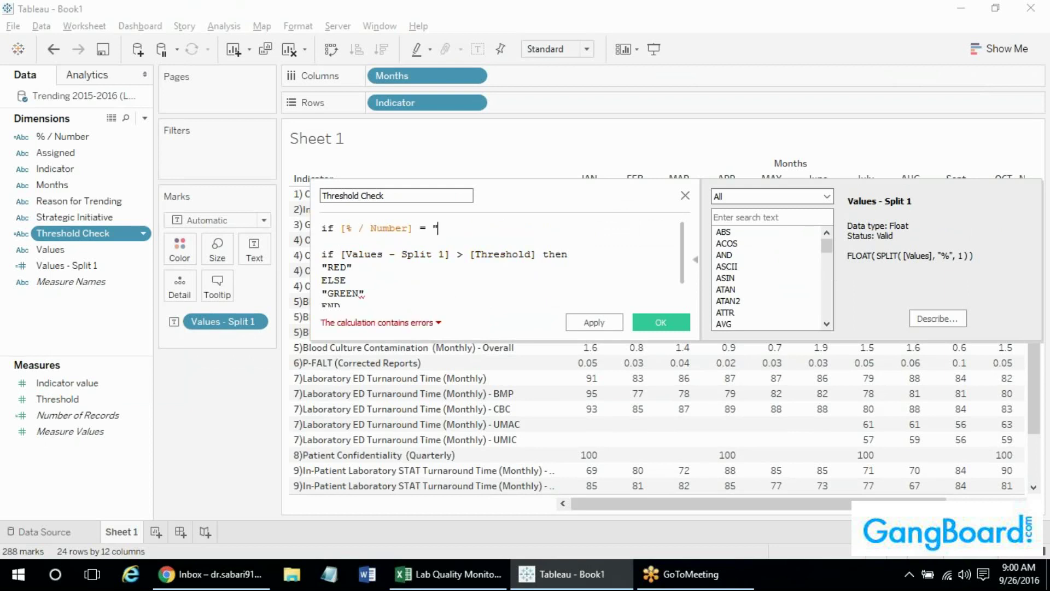
{"action": "type", "text": "Nu"}
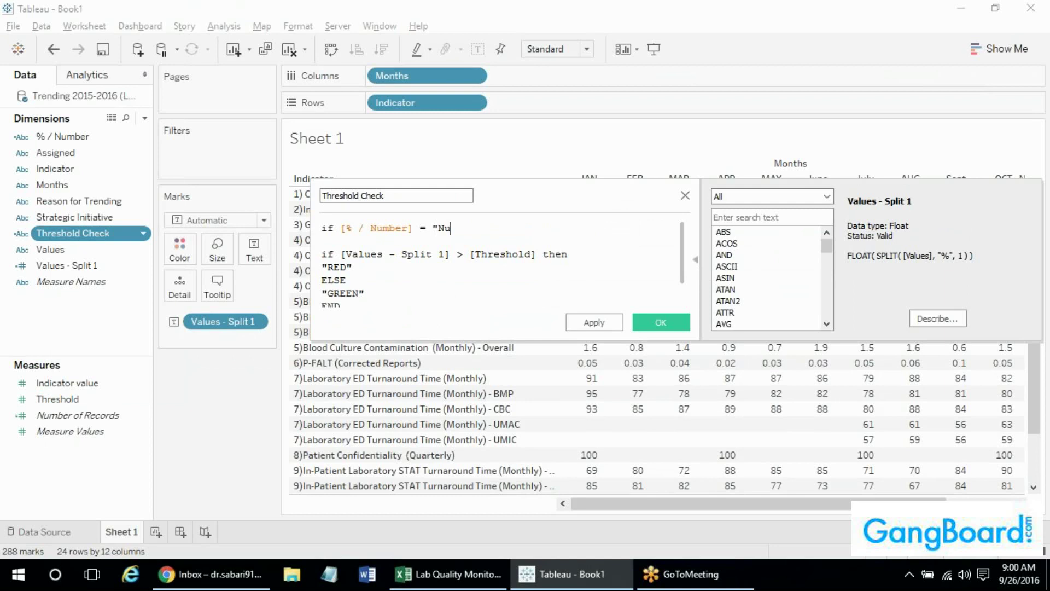
{"action": "type", "text": "mber"}
{"action": "type", "text": "\" then"}
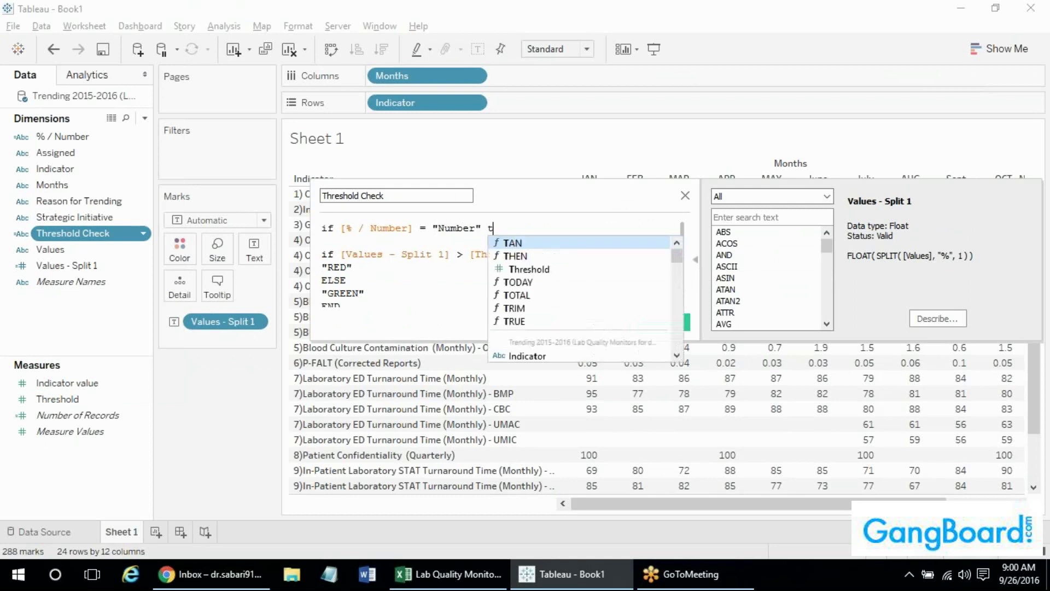
Add an ELSE line below the END of the inner IF statement, separated by a blank line and followed by a new line.
{"action": "left_click", "coordinate": [364, 293]}
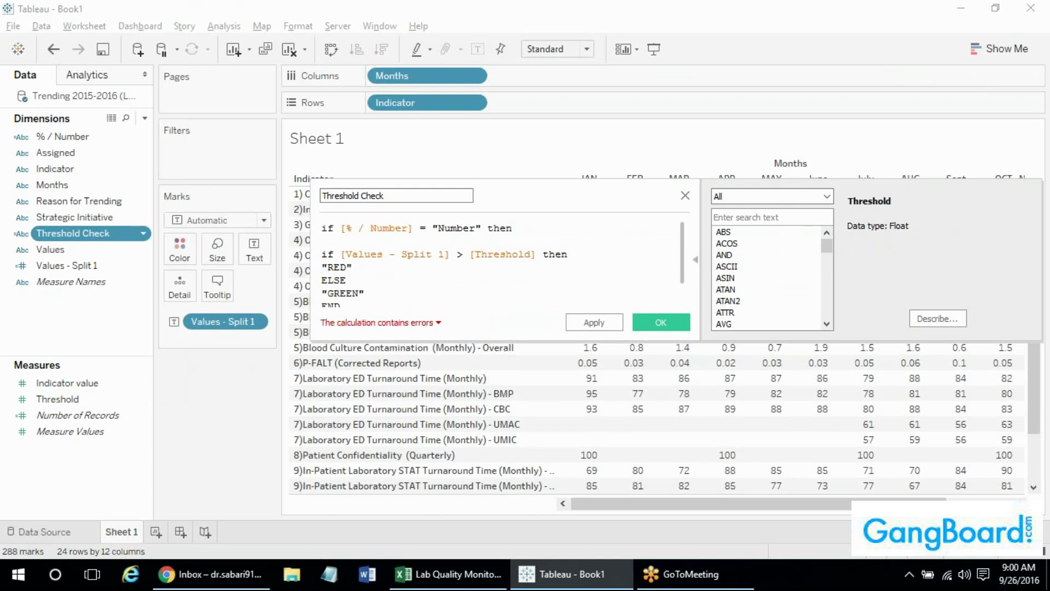
{"action": "key", "text": "Down"}
{"action": "key", "text": "Return"}
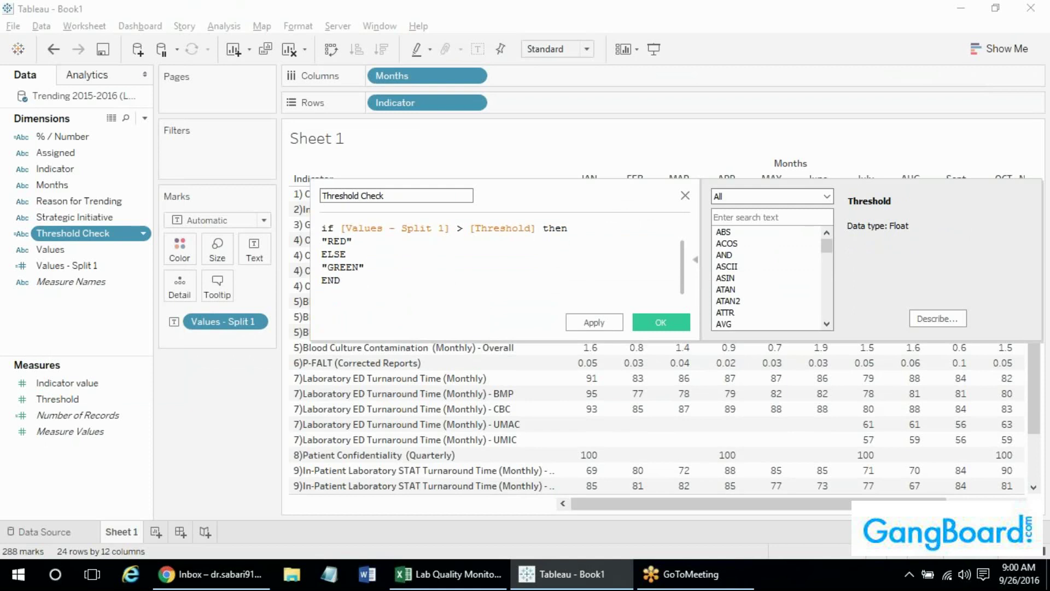
{"action": "key", "text": "Return"}
{"action": "type", "text": "ELSE"}
{"action": "key", "text": "Return"}
{"action": "key", "text": "Return"}
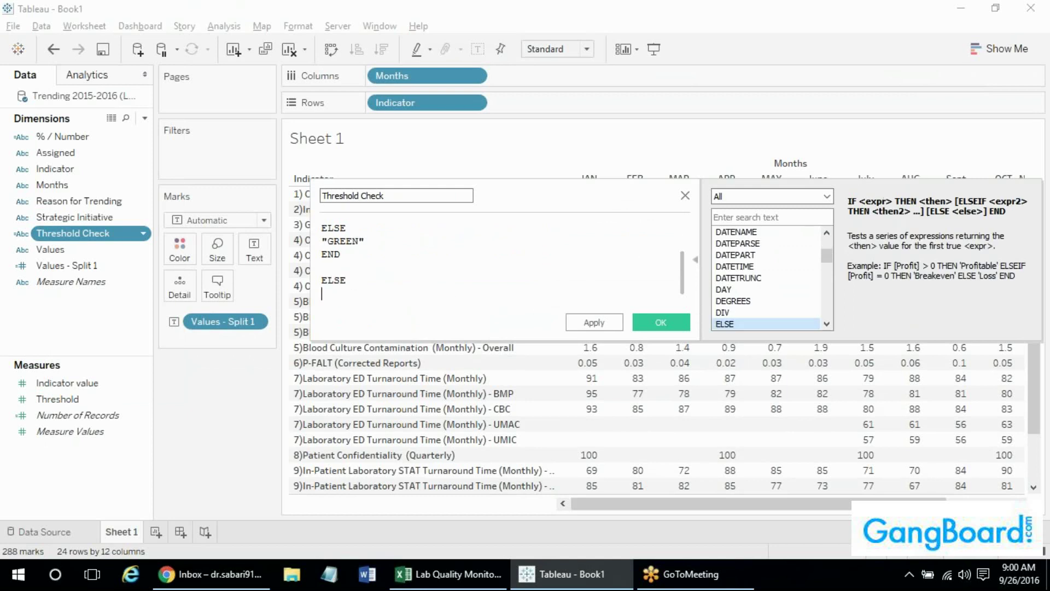
Copy the inner IF statement, from its if line through END, and paste it below the last ELSE line.
{"action": "key", "text": "Up"}
{"action": "key", "text": "Up"}
{"action": "key", "text": "Up"}
{"action": "key", "text": "End"}
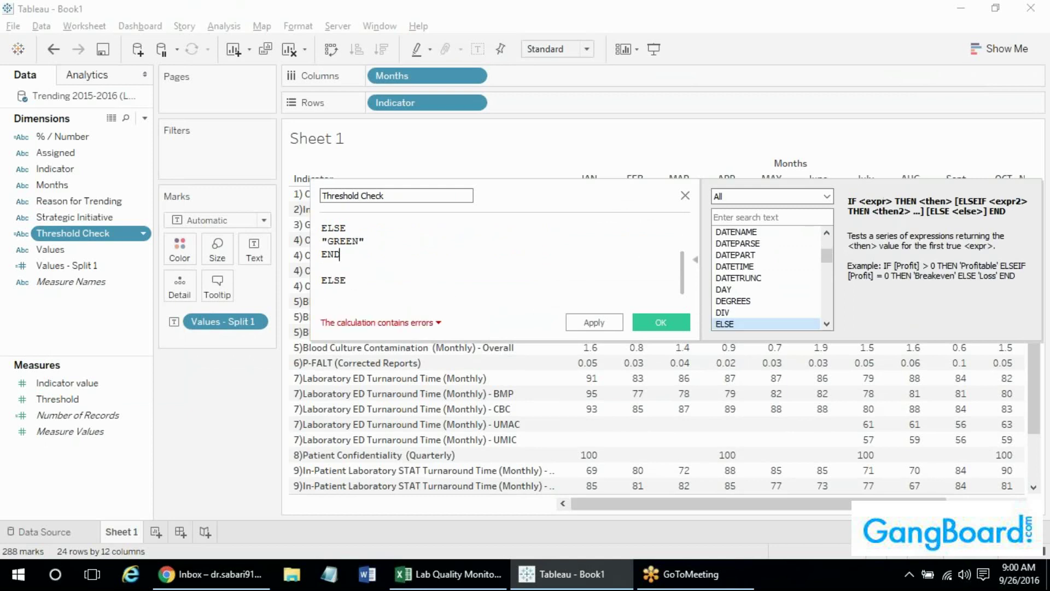
{"action": "key", "text": "shift+Up"}
{"action": "key", "text": "shift+Up"}
{"action": "key", "text": "shift+Up"}
{"action": "key", "text": "shift+Up"}
{"action": "key", "text": "shift+Up"}
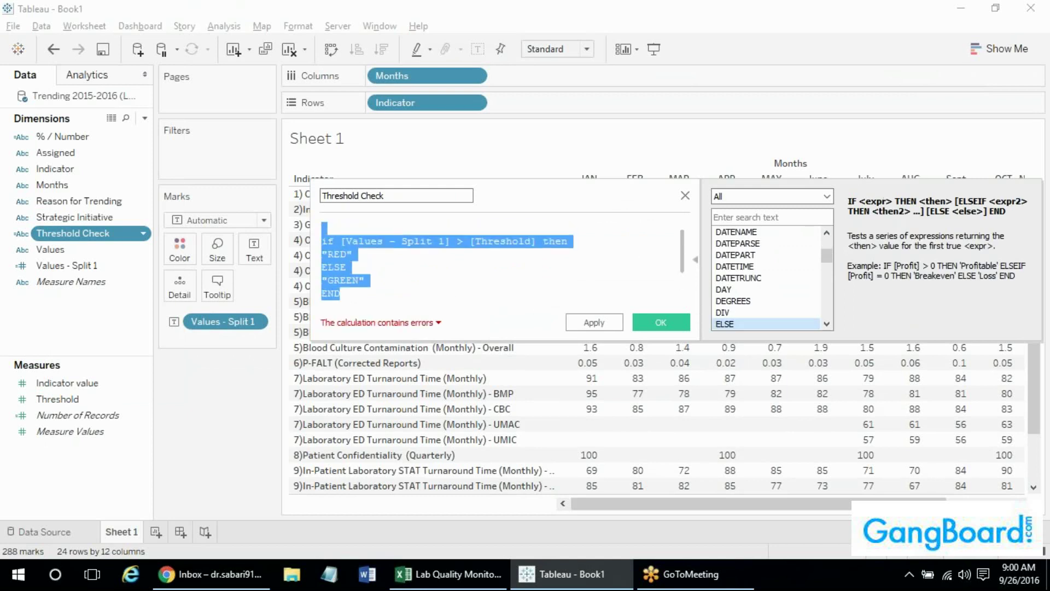
{"action": "key", "text": "Down"}
{"action": "key", "text": "Down"}
{"action": "key", "text": "Down"}
{"action": "key", "text": "Down"}
{"action": "key", "text": "Down"}
{"action": "key", "text": "Down"}
{"action": "key", "text": "Down"}
{"action": "key", "text": "Down"}
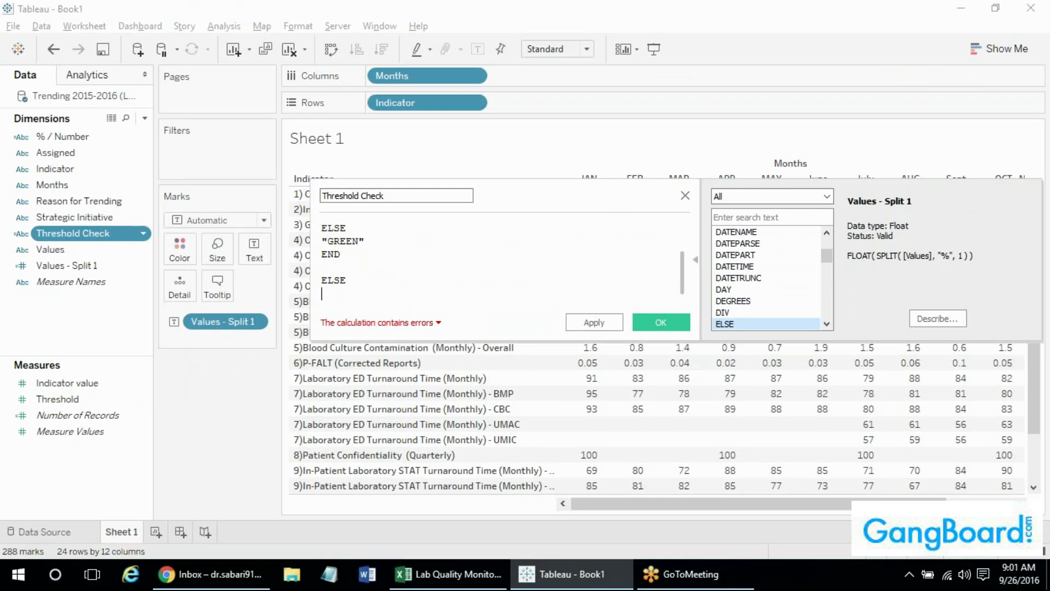
Change the pasted IF condition so it compares [Values - Split 1] against ([Threshold]*100).
{"action": "key", "text": "Up"}
{"action": "key", "text": "Up"}
{"action": "key", "text": "Up"}
{"action": "key", "text": "Up"}
{"action": "key", "text": "Up"}
{"action": "key", "text": "Up"}
{"action": "key", "text": "Up"}
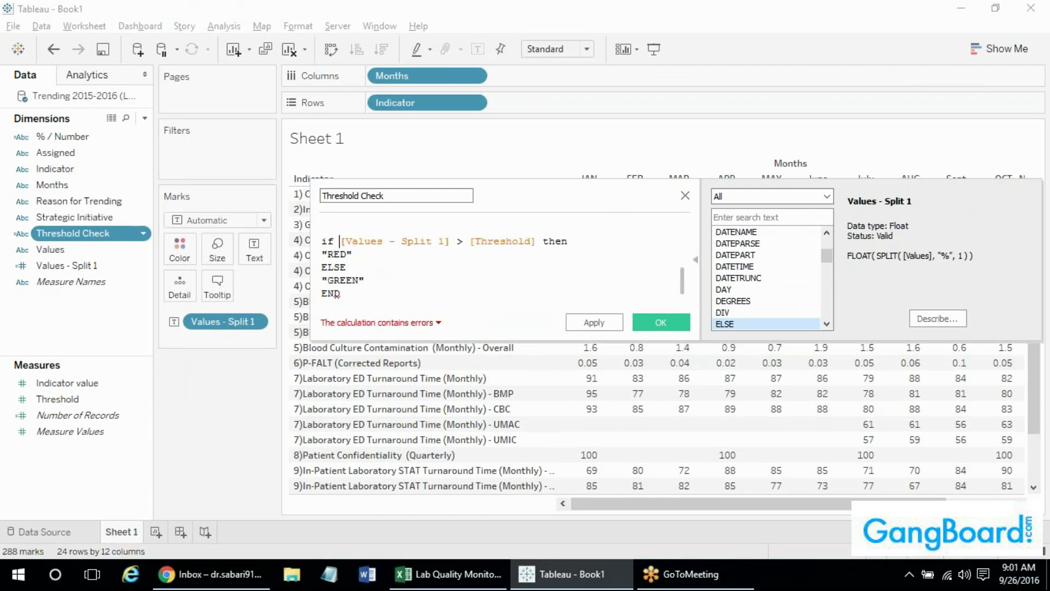
{"action": "key", "text": "Right"}
{"action": "key", "text": "Right"}
{"action": "key", "text": "Right"}
{"action": "key", "text": "Right"}
{"action": "key", "text": "Right"}
{"action": "key", "text": "Right"}
{"action": "key", "text": "Right"}
{"action": "key", "text": "Right"}
{"action": "key", "text": "Right"}
{"action": "key", "text": "Right"}
{"action": "key", "text": "Right"}
{"action": "key", "text": "Right"}
{"action": "key", "text": "Right"}
{"action": "key", "text": "Right"}
{"action": "key", "text": "Right"}
{"action": "key", "text": "Right"}
{"action": "key", "text": "Right"}
{"action": "key", "text": "Right"}
{"action": "key", "text": "Right"}
{"action": "key", "text": "Right"}
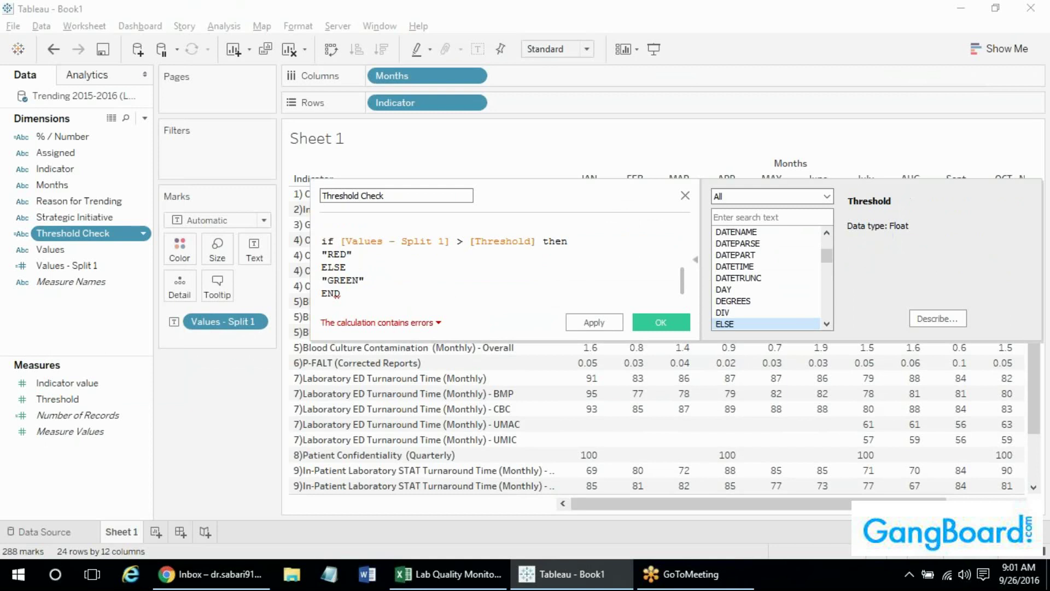
{"action": "type", "text": "("}
{"action": "key", "text": "Right"}
{"action": "key", "text": "Right"}
{"action": "key", "text": "Right"}
{"action": "key", "text": "Right"}
{"action": "key", "text": "Right"}
{"action": "key", "text": "Right"}
{"action": "key", "text": "Right"}
{"action": "key", "text": "Right"}
{"action": "key", "text": "Right"}
{"action": "key", "text": "Right"}
{"action": "type", "text": "*100"}
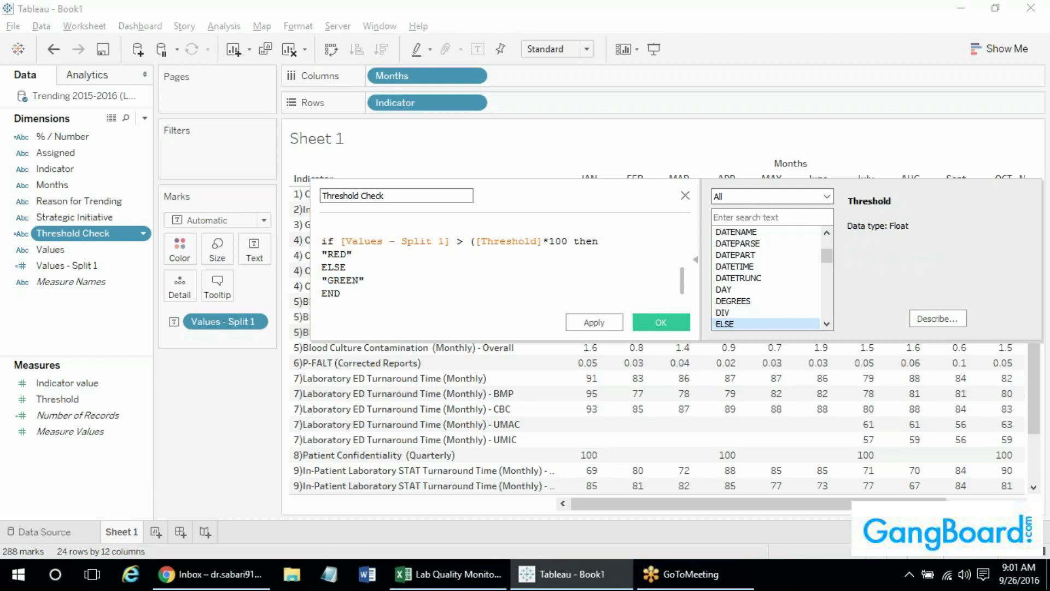
{"action": "type", "text": ")"}
Add a closing end on a new line at the bottom of the Threshold Check formula and save the calculation.
{"action": "key", "text": "ctrl+End"}
{"action": "key", "text": "Return"}
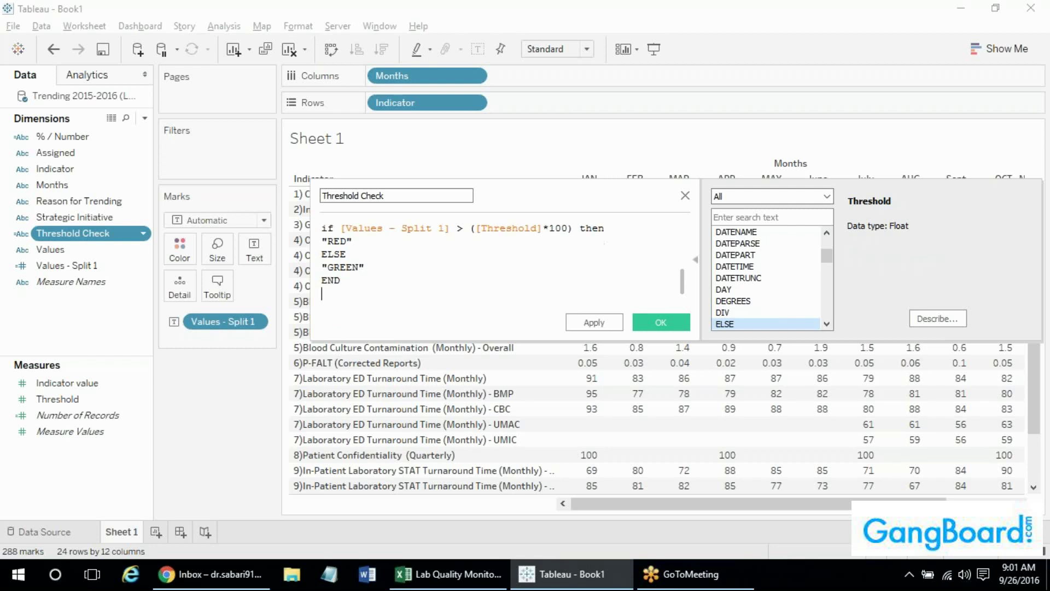
{"action": "type", "text": "el"}
{"action": "key", "text": "BackSpace"}
{"action": "type", "text": "nd"}
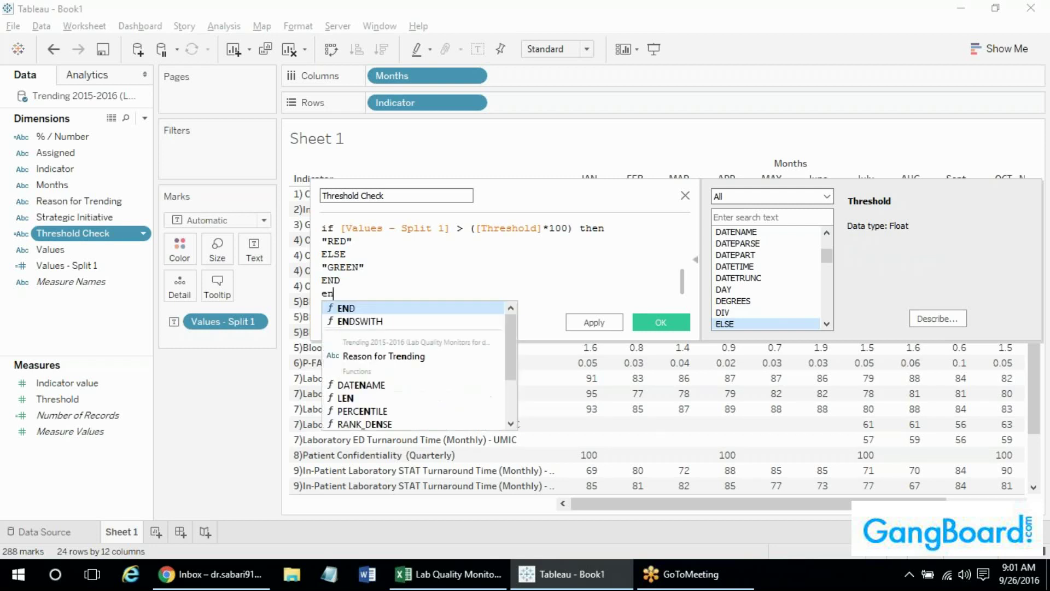
{"action": "left_click", "coordinate": [458, 269]}
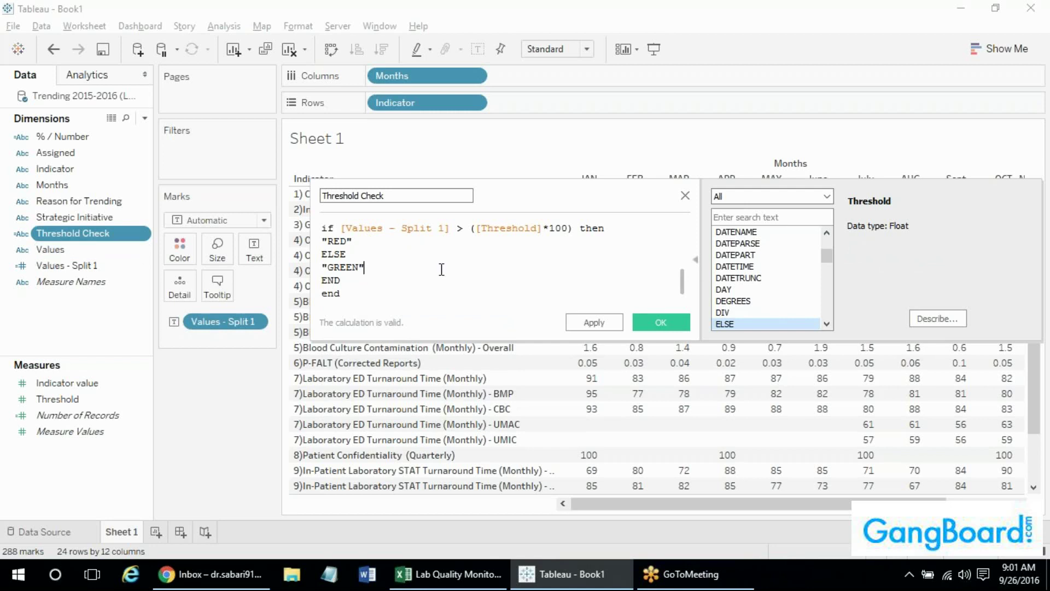
{"action": "double_click", "coordinate": [459, 227]}
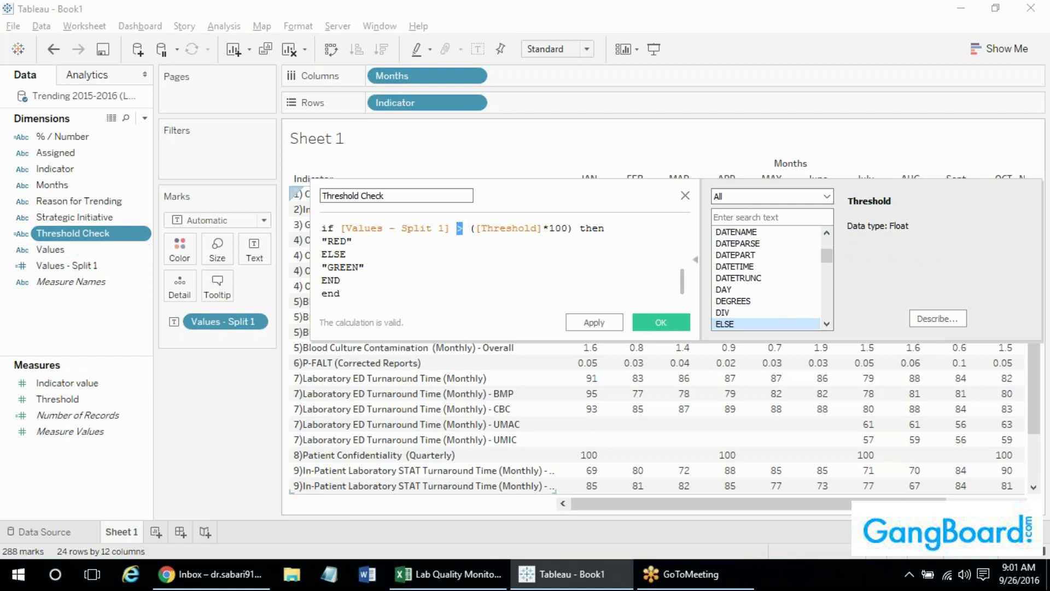
{"action": "left_click", "coordinate": [388, 228]}
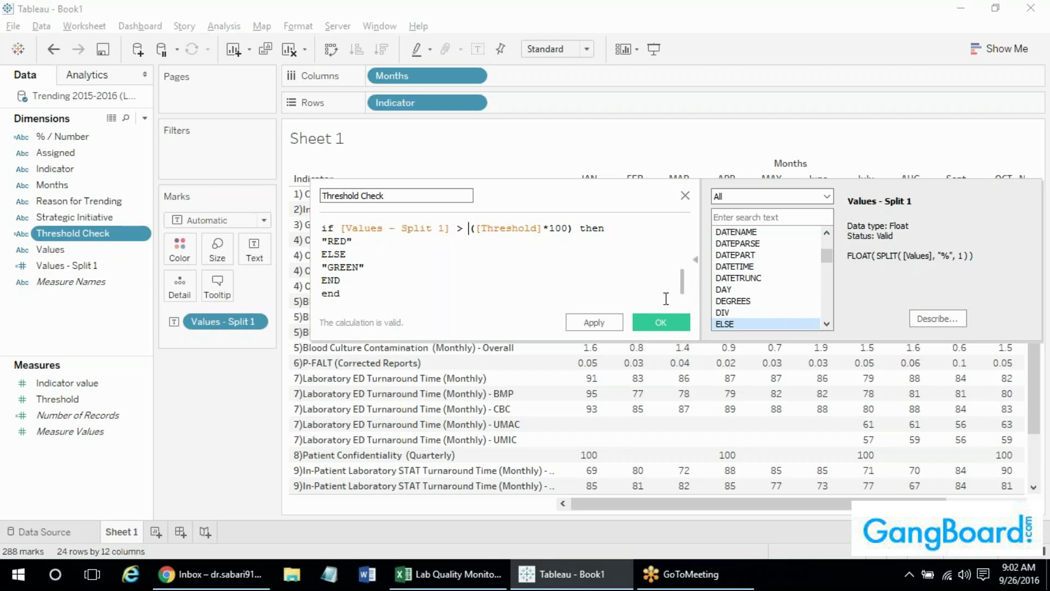
{"action": "left_click", "coordinate": [659, 324]}
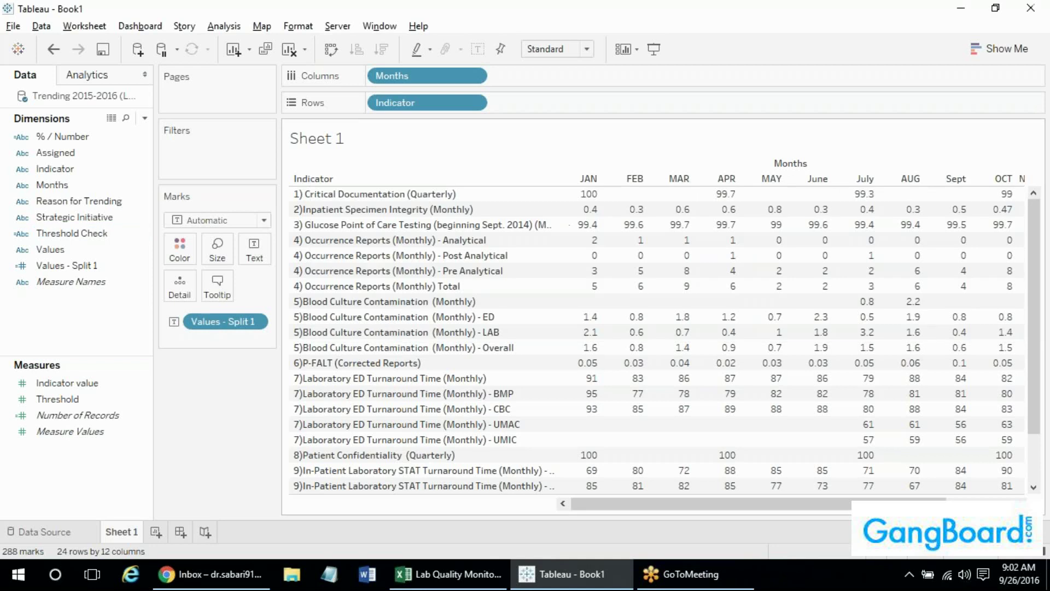
View the description of the % / Number field, examine its formula and domain members, and close it.
{"action": "right_click", "coordinate": [54, 136]}
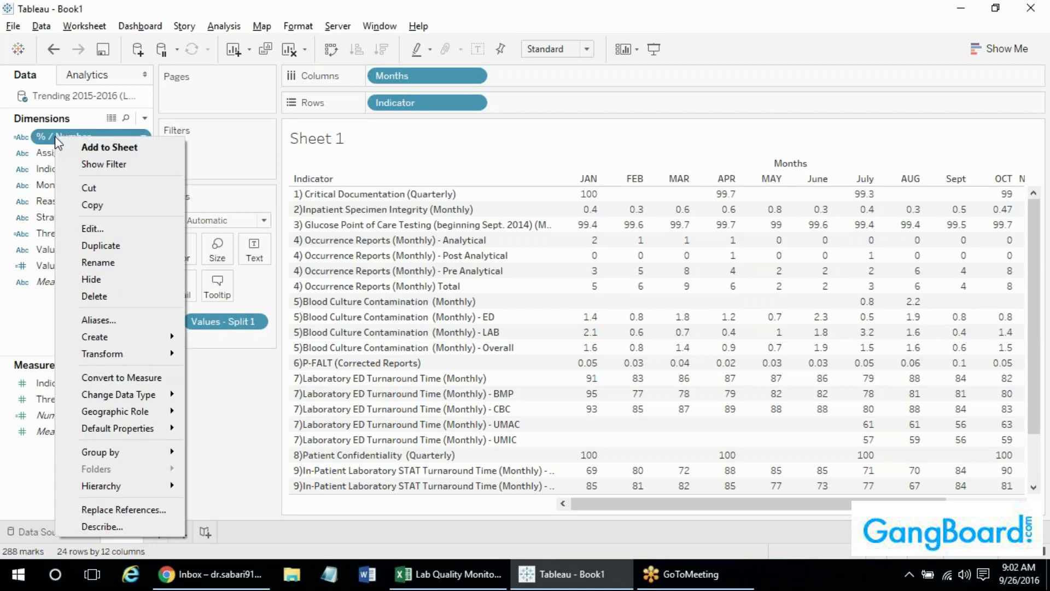
{"action": "left_click", "coordinate": [96, 528]}
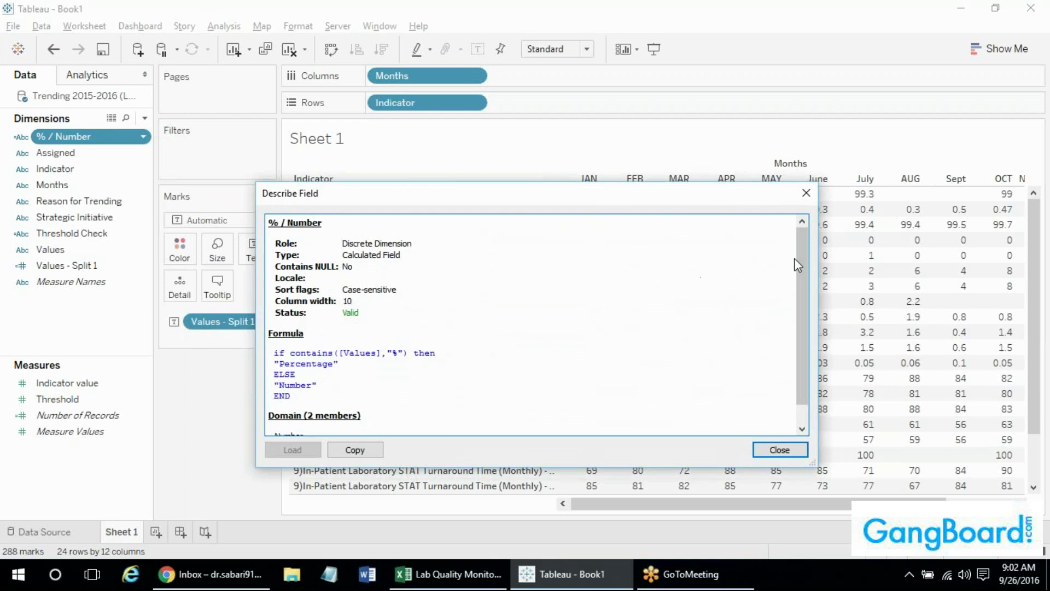
{"action": "left_click_drag", "start_coordinate": [798, 258], "coordinate": [798, 277]}
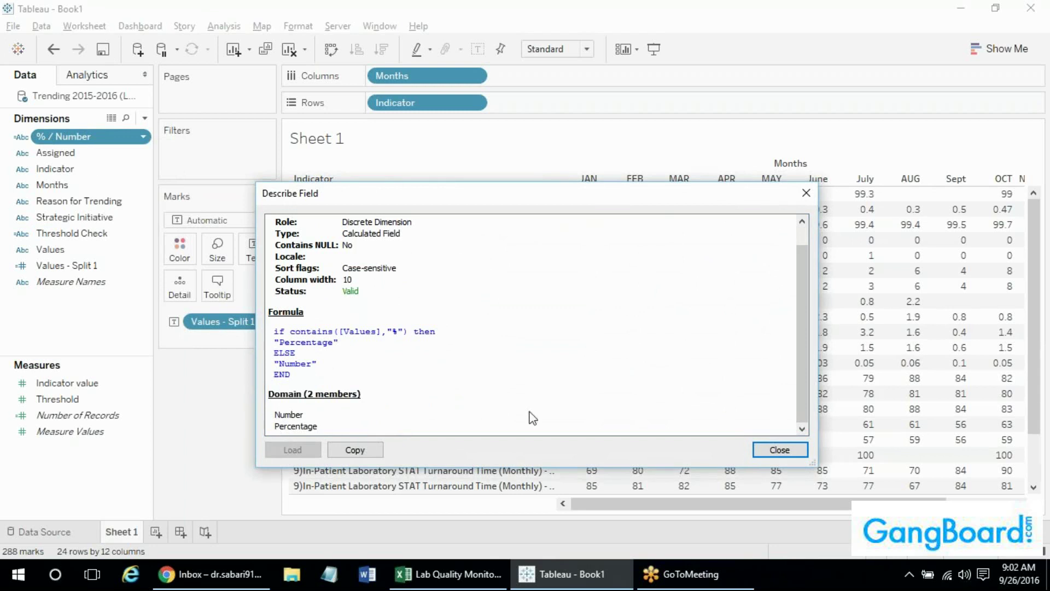
{"action": "left_click", "coordinate": [787, 452]}
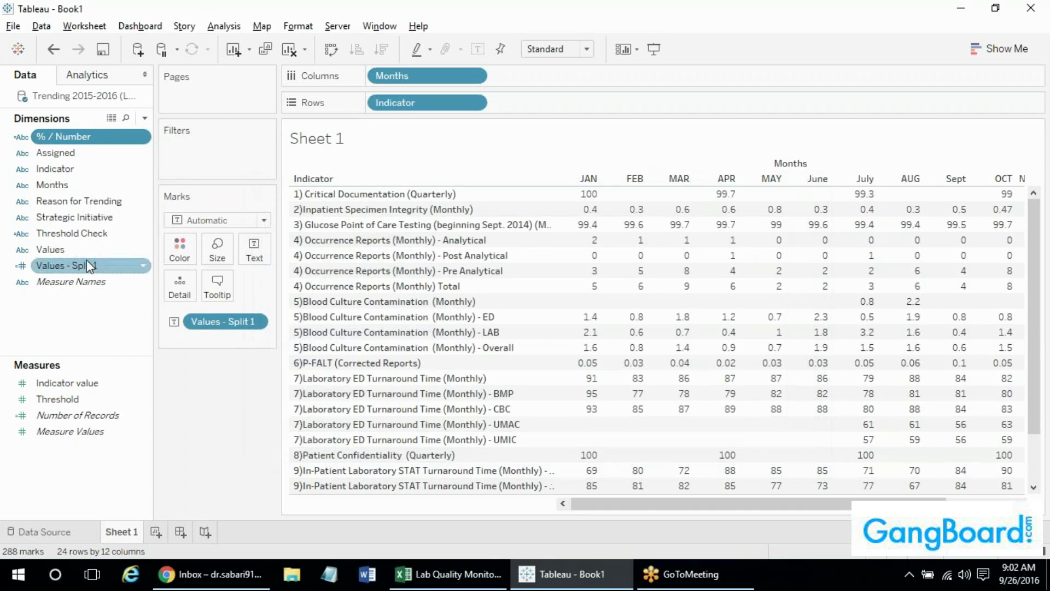
{"action": "left_click", "coordinate": [71, 251]}
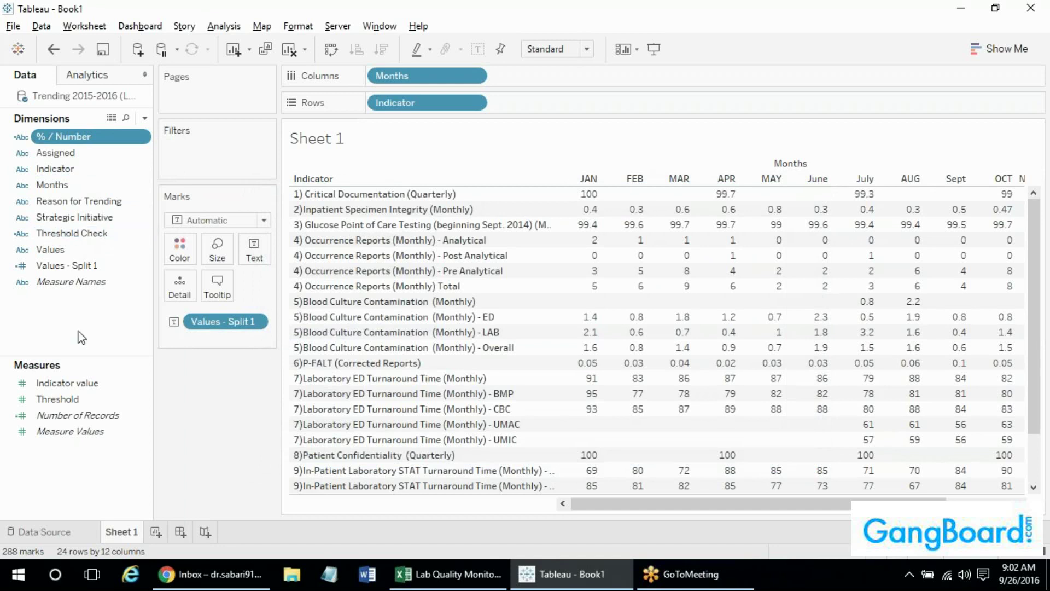
Reopen the Threshold Check calculation, examine its "Number" condition and inner IF statement, and close the editor.
{"action": "right_click", "coordinate": [67, 236]}
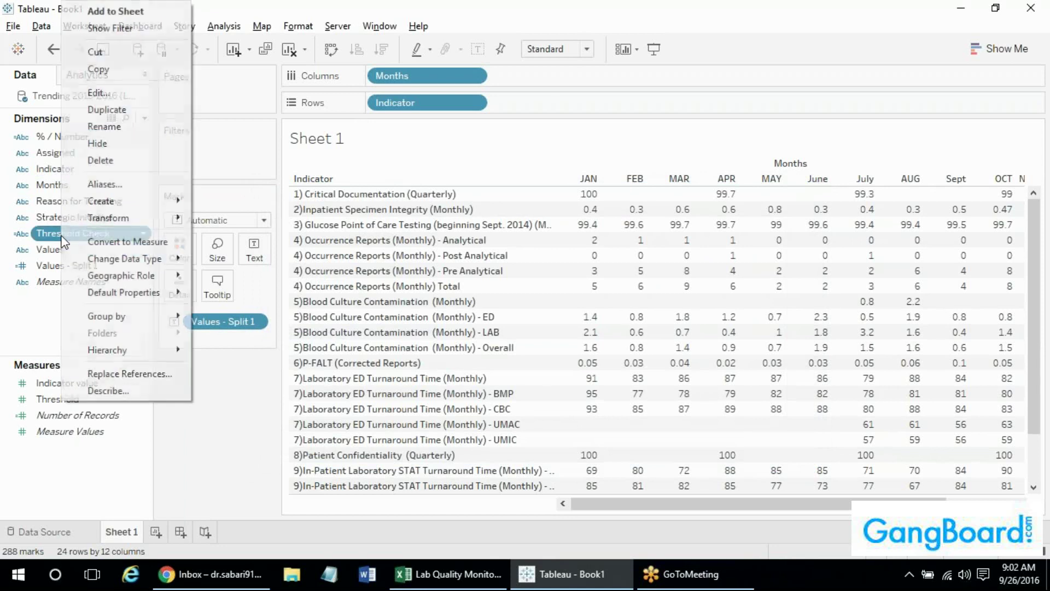
{"action": "left_click", "coordinate": [104, 93]}
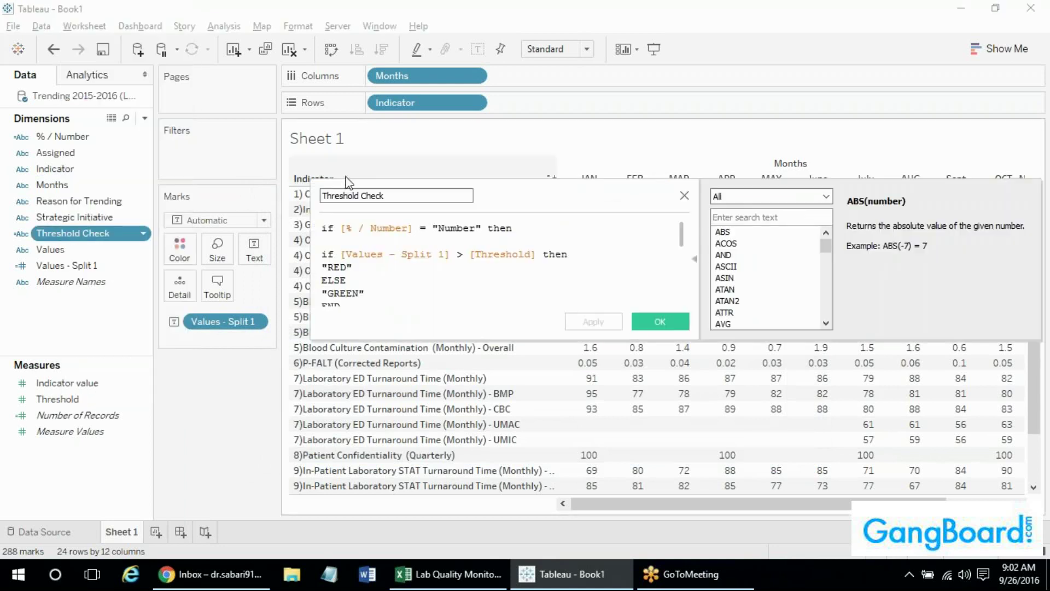
{"action": "scroll", "coordinate": [678, 230], "scroll_direction": "down", "scroll_amount": 1}
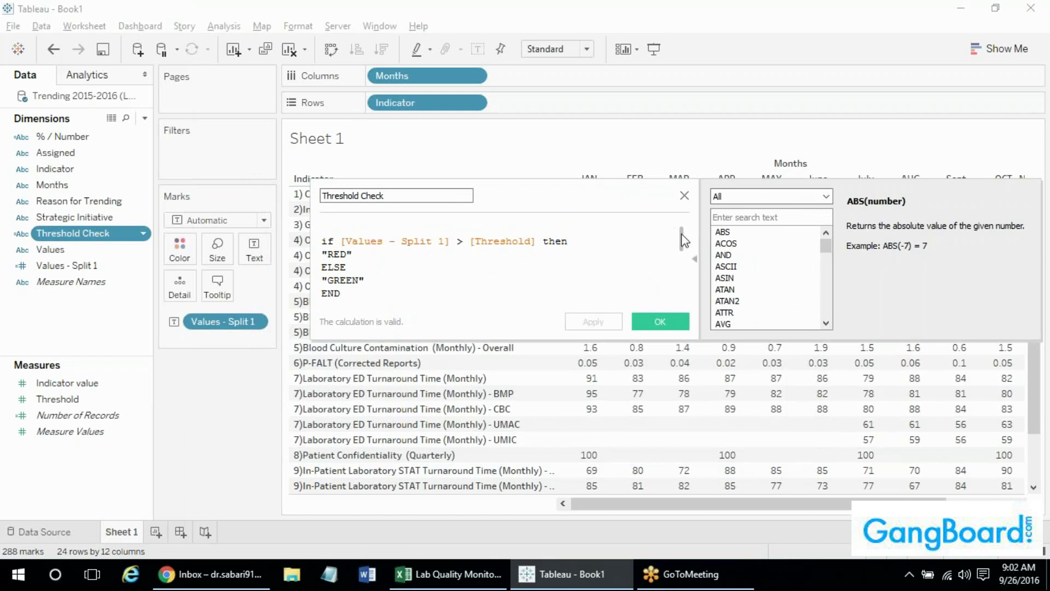
{"action": "scroll", "coordinate": [678, 230], "scroll_direction": "up", "scroll_amount": 1}
{"action": "scroll", "coordinate": [678, 235], "scroll_direction": "down", "scroll_amount": 1}
{"action": "scroll", "coordinate": [678, 235], "scroll_direction": "up", "scroll_amount": 1}
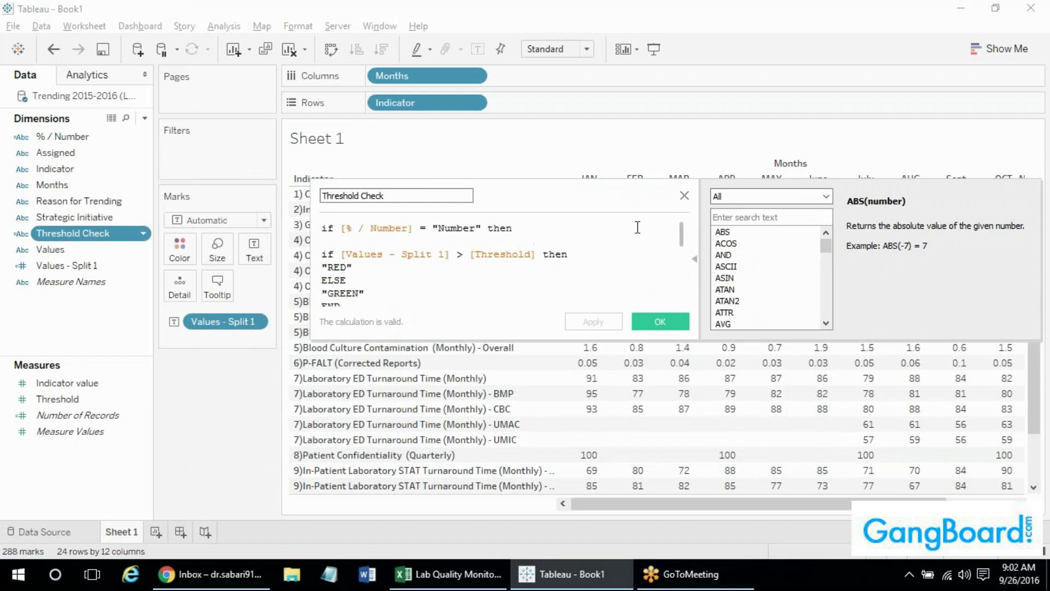
{"action": "double_click", "coordinate": [456, 227]}
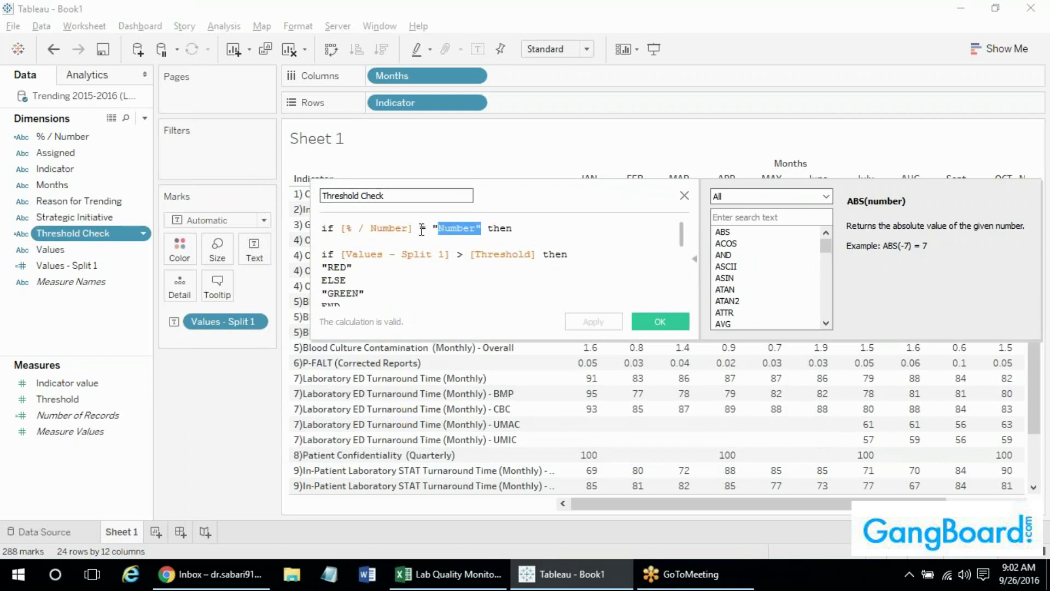
{"action": "double_click", "coordinate": [424, 228]}
{"action": "left_click", "coordinate": [433, 228]}
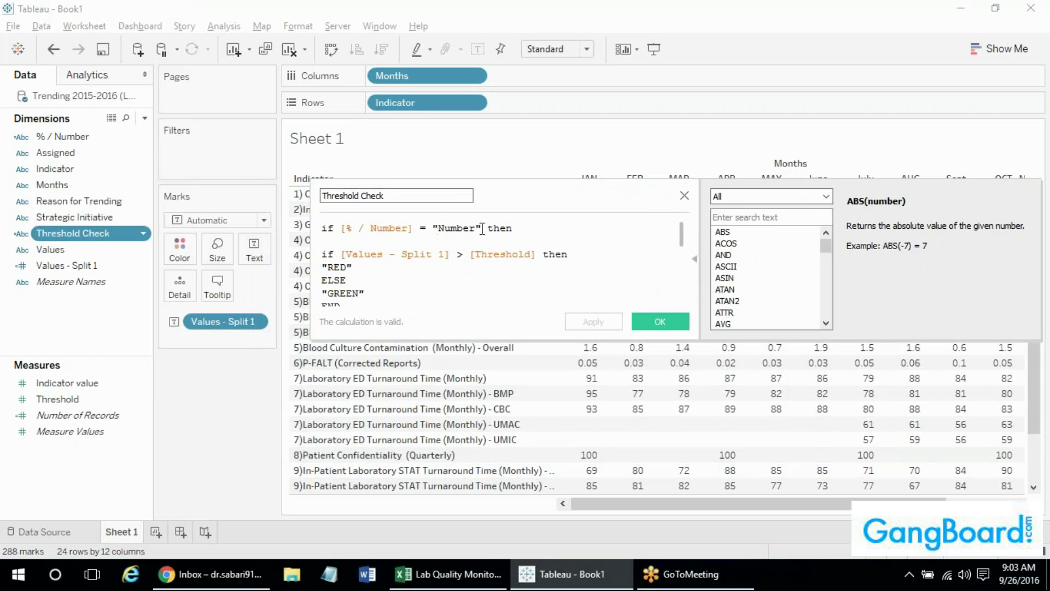
{"action": "left_click", "coordinate": [660, 321]}
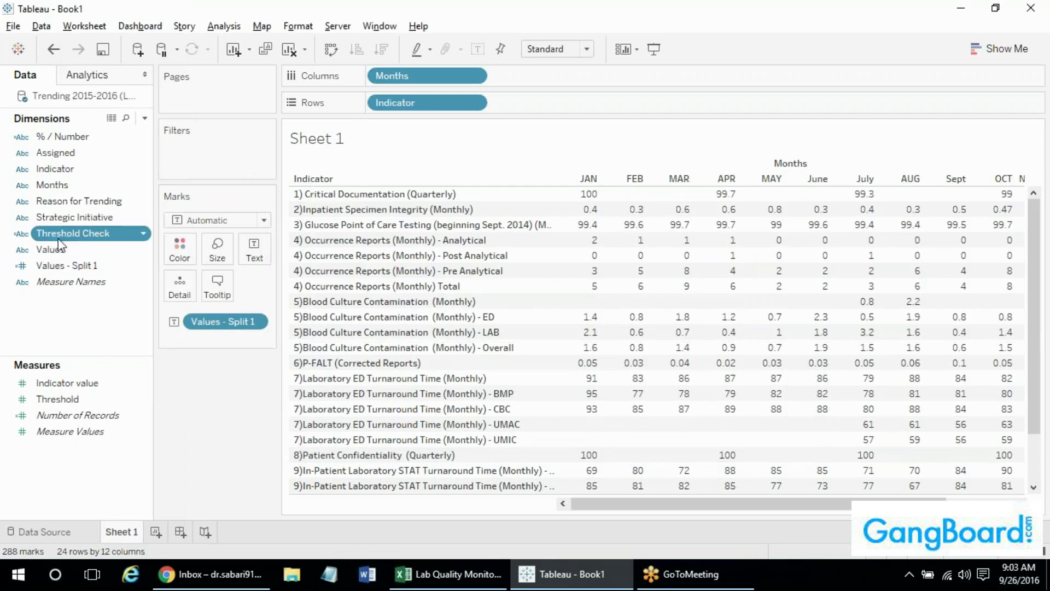
Color the crosstab values by the Threshold Check dimension.
{"action": "left_click_drag", "start_coordinate": [60, 243], "coordinate": [179, 248]}
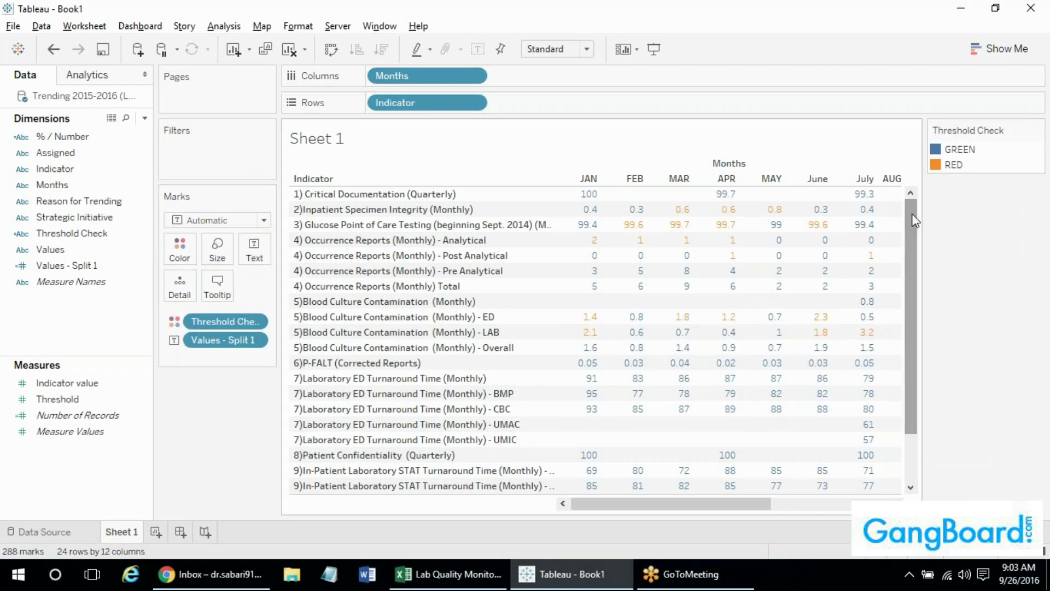
{"action": "double_click", "coordinate": [952, 166]}
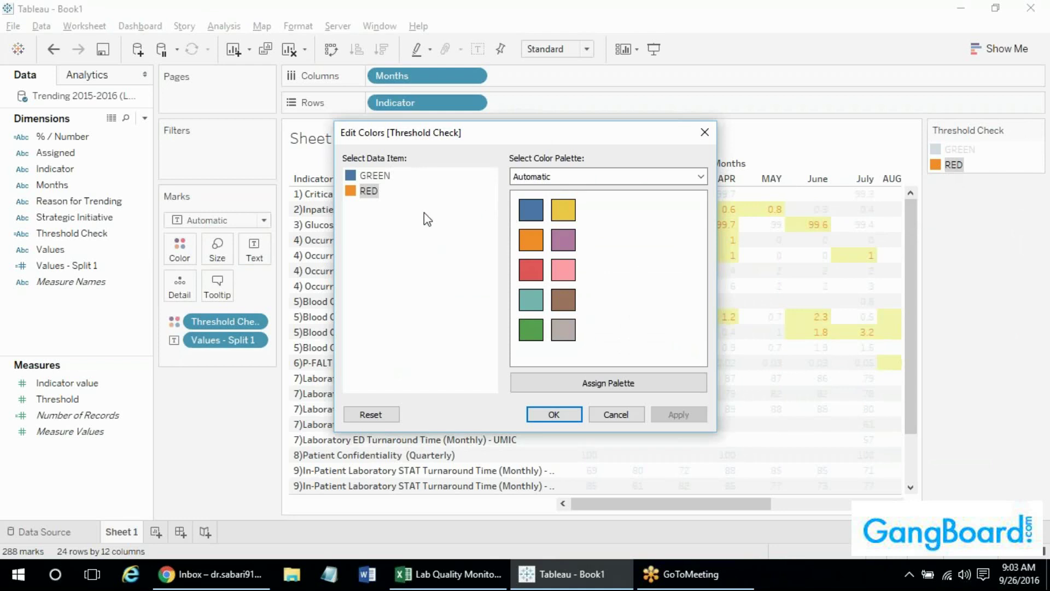
{"action": "left_click", "coordinate": [705, 132]}
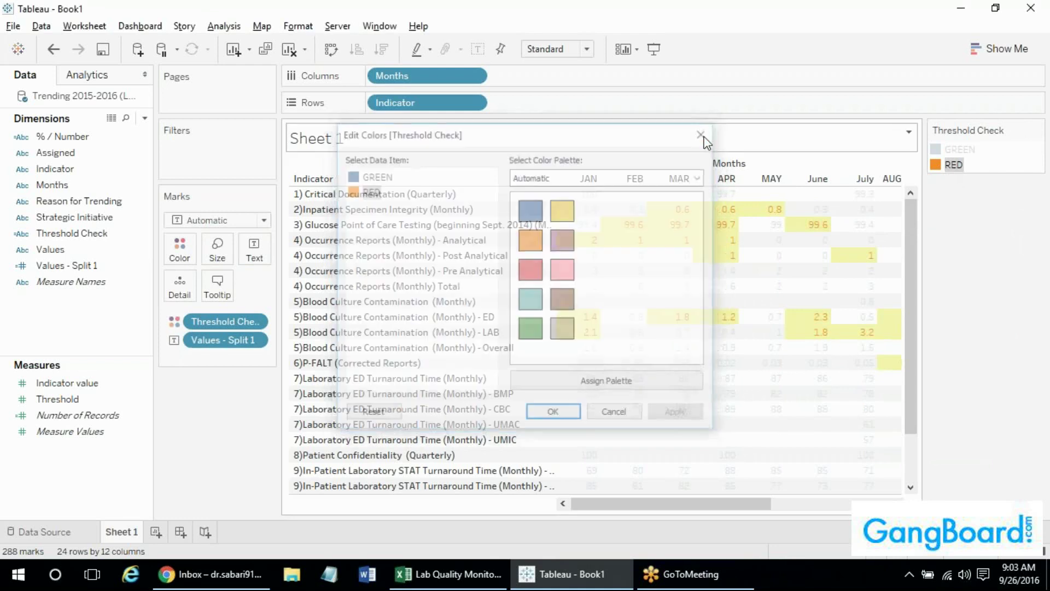
Edit the Threshold Check colors, assigning red to the RED item and green to the GREEN item.
{"action": "double_click", "coordinate": [939, 166]}
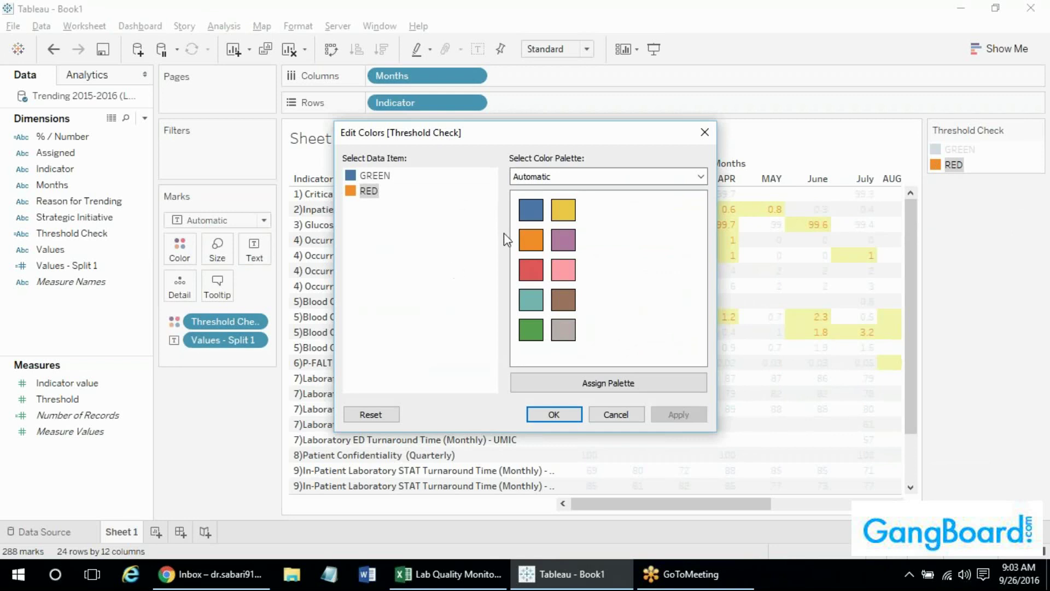
{"action": "left_click", "coordinate": [533, 270]}
{"action": "left_click", "coordinate": [373, 176]}
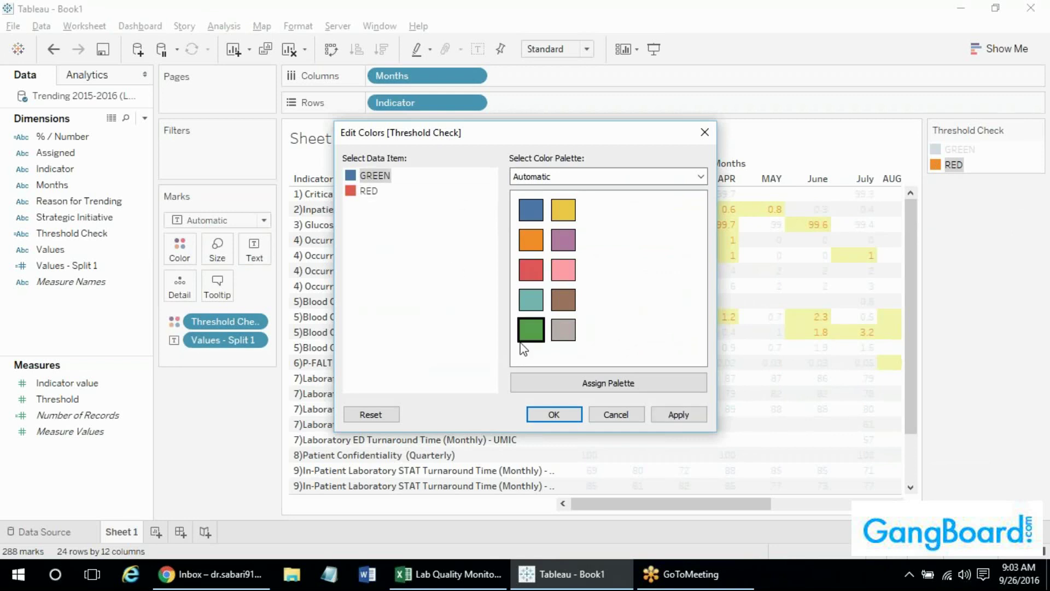
Assign green to the GREEN value of Threshold Check and apply the colour changes.
{"action": "left_click", "coordinate": [531, 329]}
{"action": "left_click", "coordinate": [554, 416]}
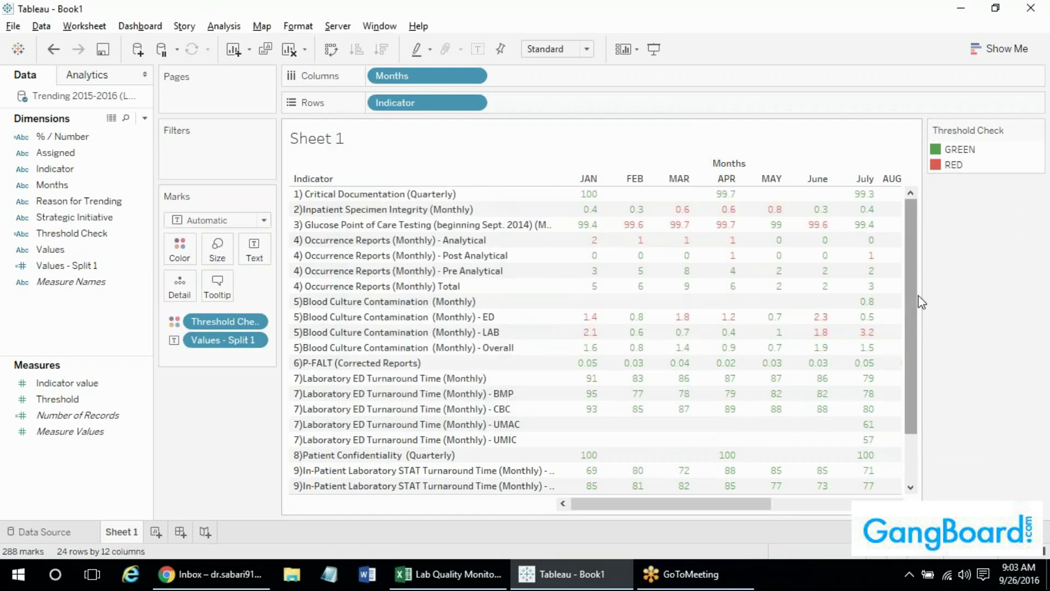
Compare the red and green values in the sheet, especially JAN, with the Excel sheet Trending 2015-2016.
{"action": "key", "text": "alt+Tab"}
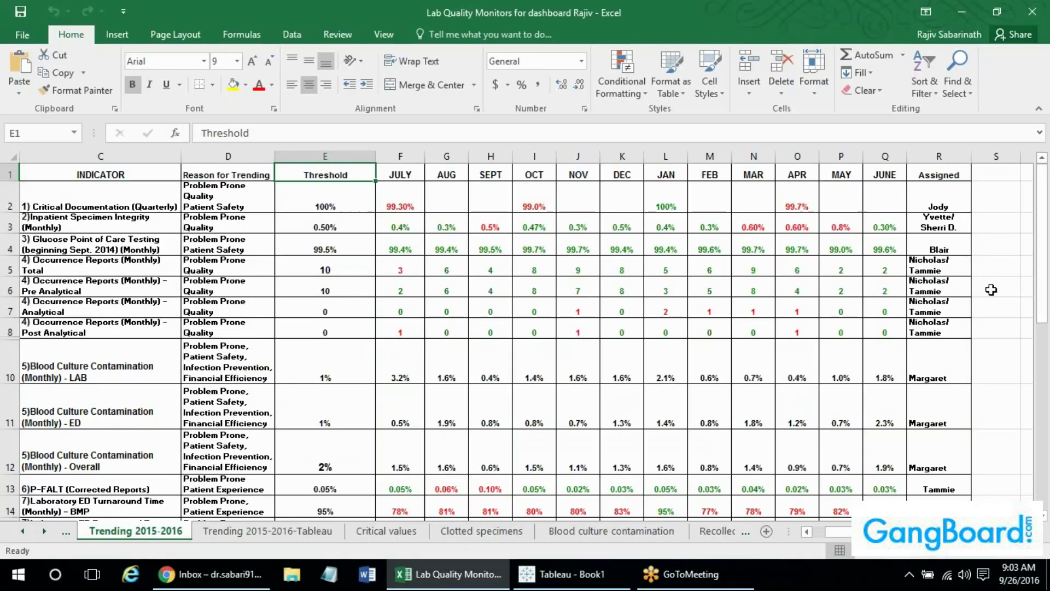
{"action": "key", "text": "alt+Tab"}
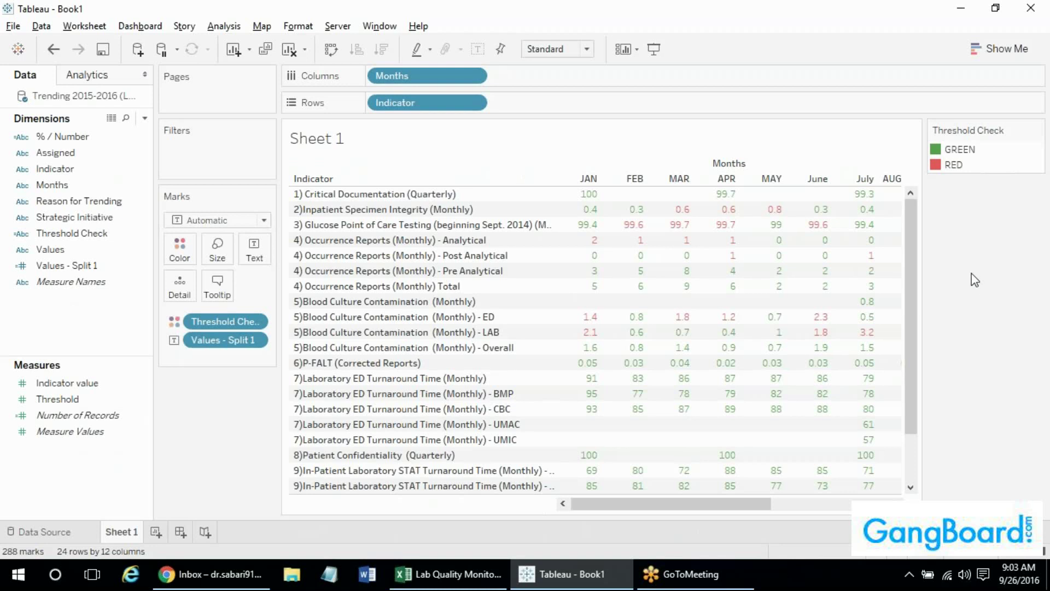
{"action": "key", "text": "alt+Tab"}
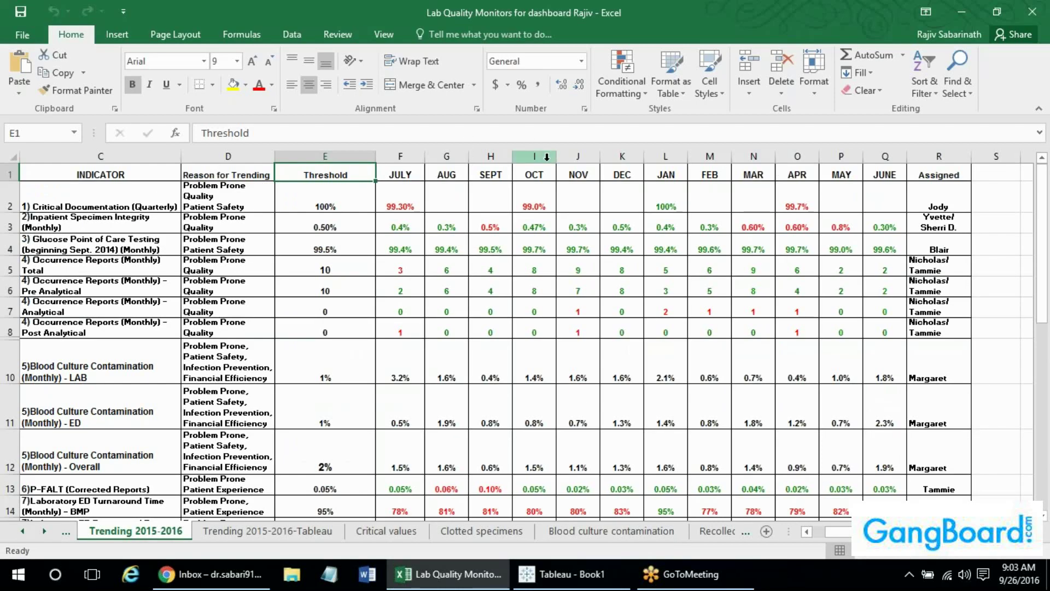
{"action": "left_click", "coordinate": [666, 156]}
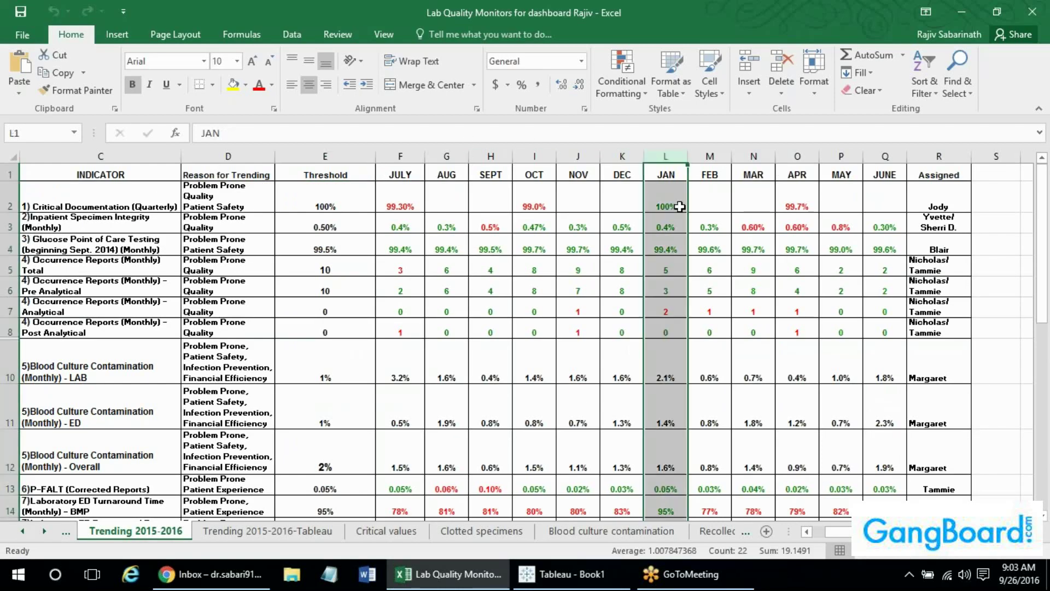
{"action": "key", "text": "alt+Tab"}
{"action": "mouse_move", "coordinate": [594, 240]}
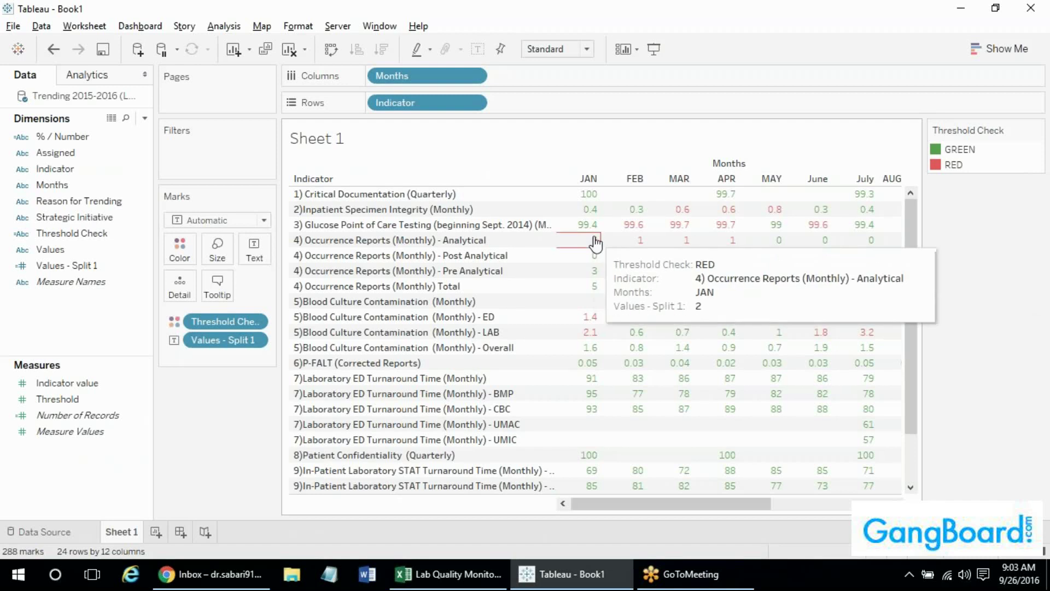
{"action": "key", "text": "alt+Tab"}
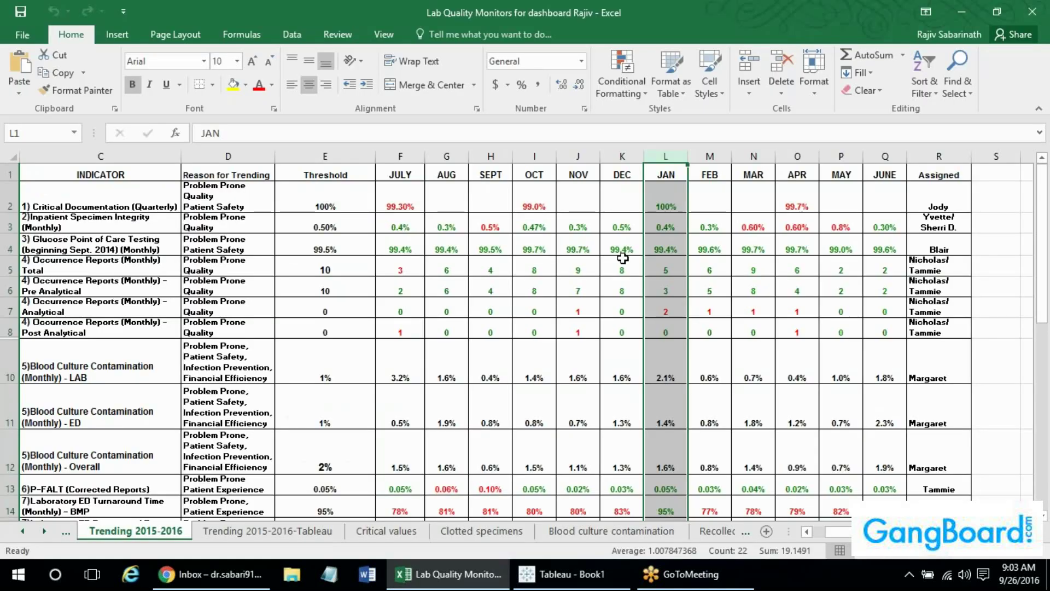
{"action": "key", "text": "alt+Tab"}
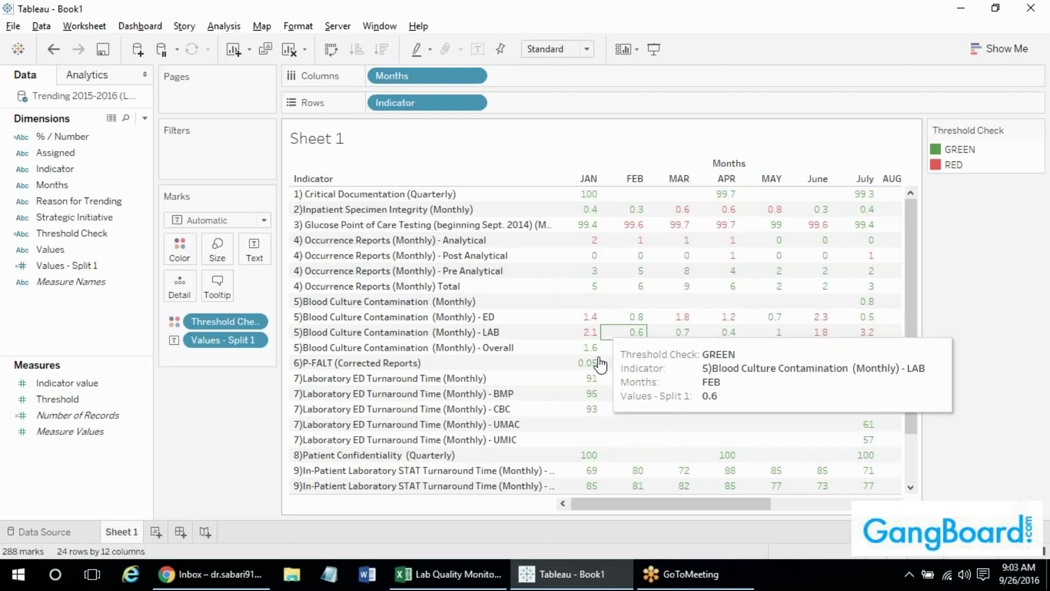
{"action": "left_click_drag", "start_coordinate": [914, 234], "coordinate": [917, 294]}
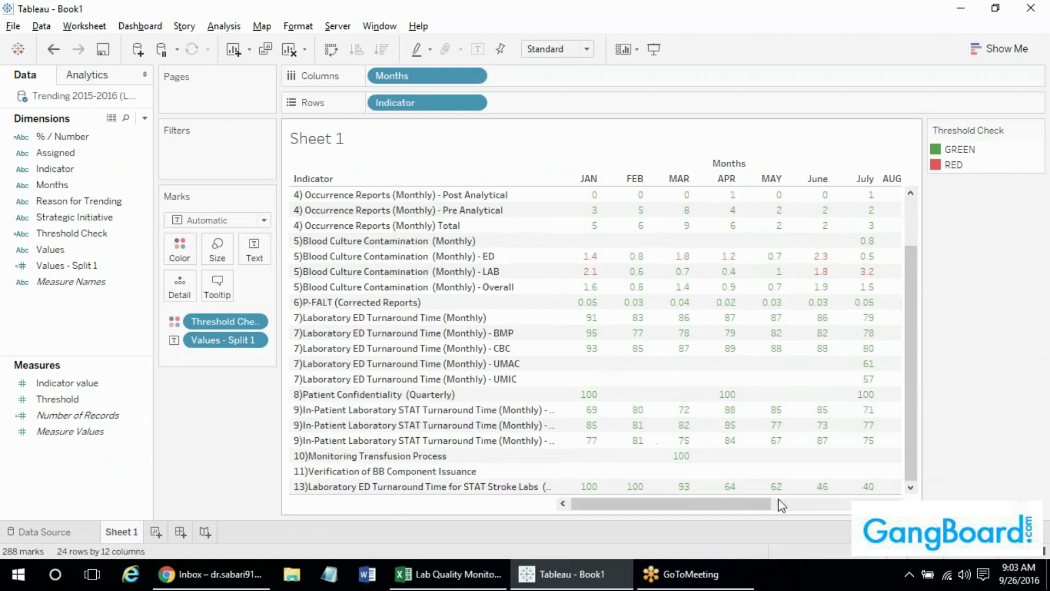
{"action": "left_click_drag", "start_coordinate": [741, 506], "coordinate": [689, 506]}
{"action": "left_click_drag", "start_coordinate": [916, 325], "coordinate": [916, 219]}
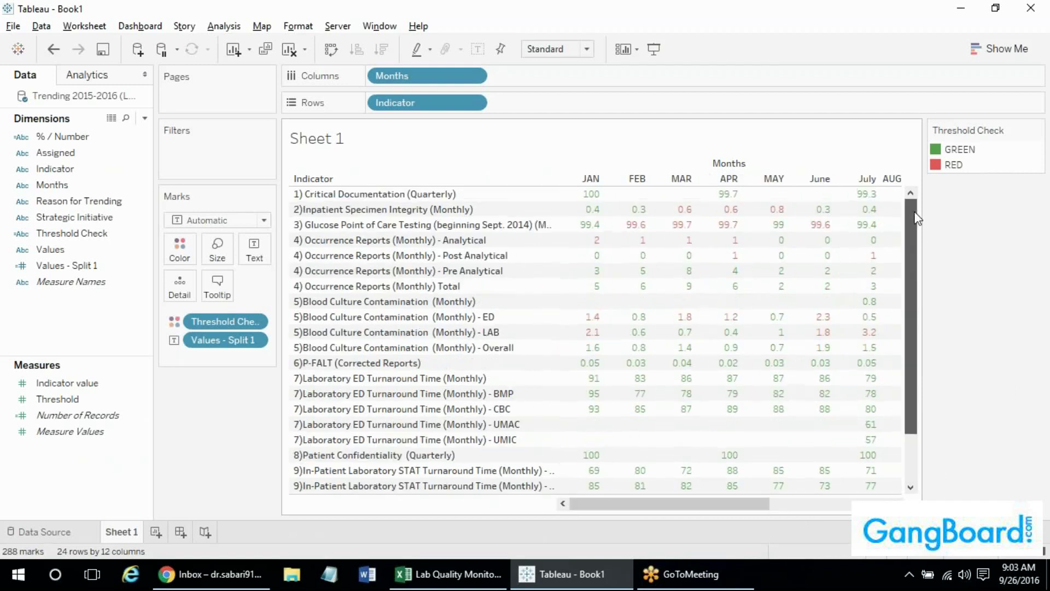
{"action": "left_click", "coordinate": [208, 219]}
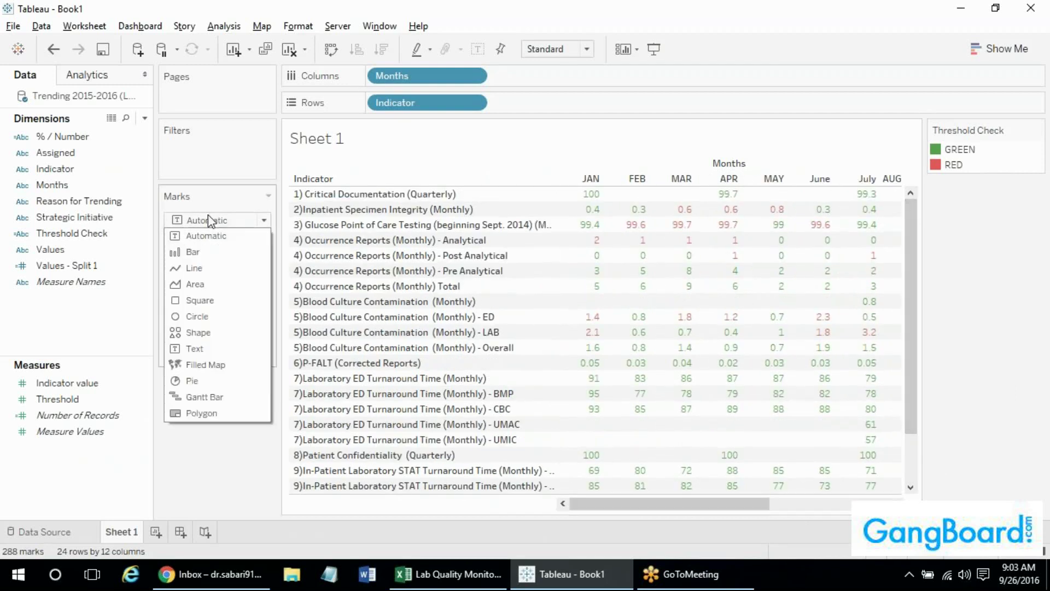
{"action": "left_click", "coordinate": [208, 214]}
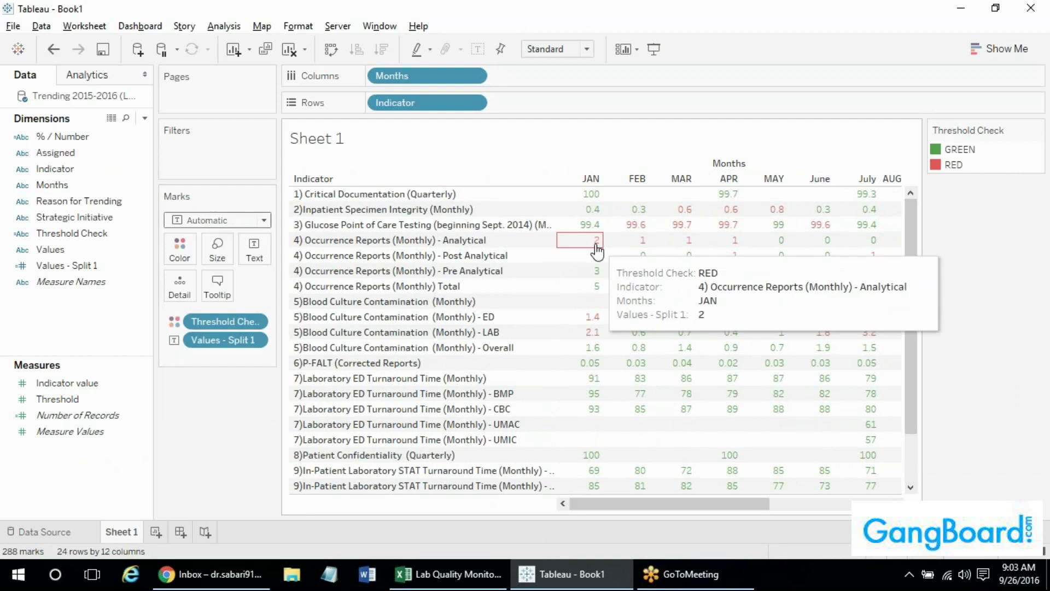
{"action": "mouse_move", "coordinate": [591, 194]}
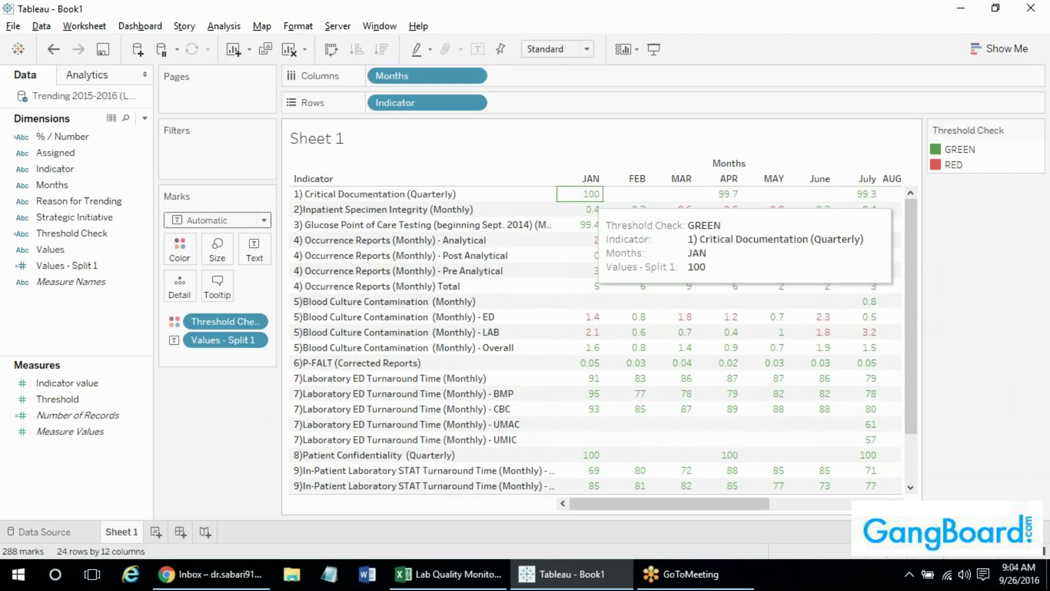
{"action": "left_click", "coordinate": [1001, 48]}
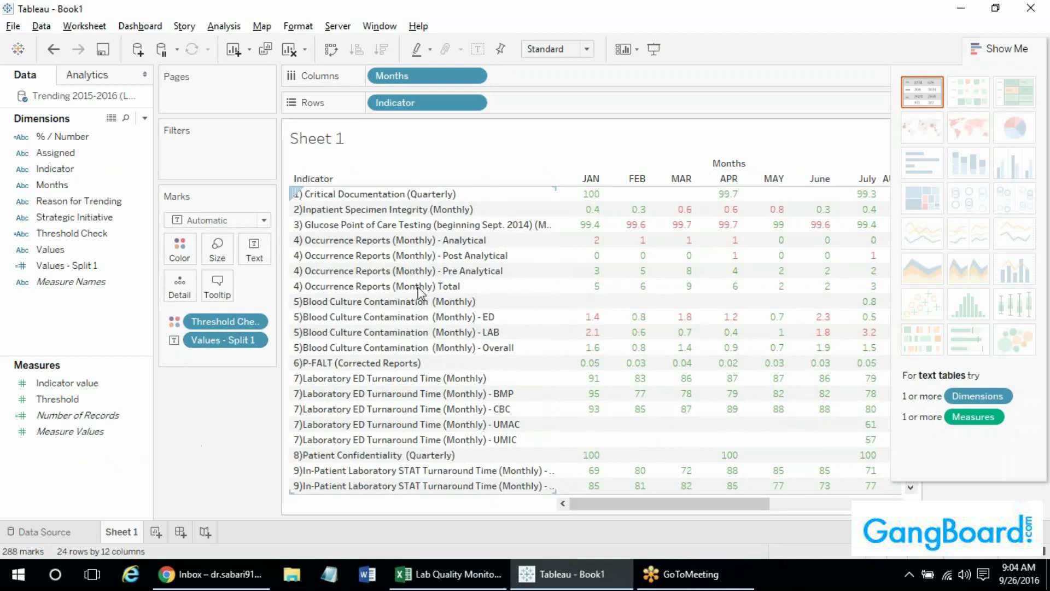
{"action": "left_click", "coordinate": [1001, 49]}
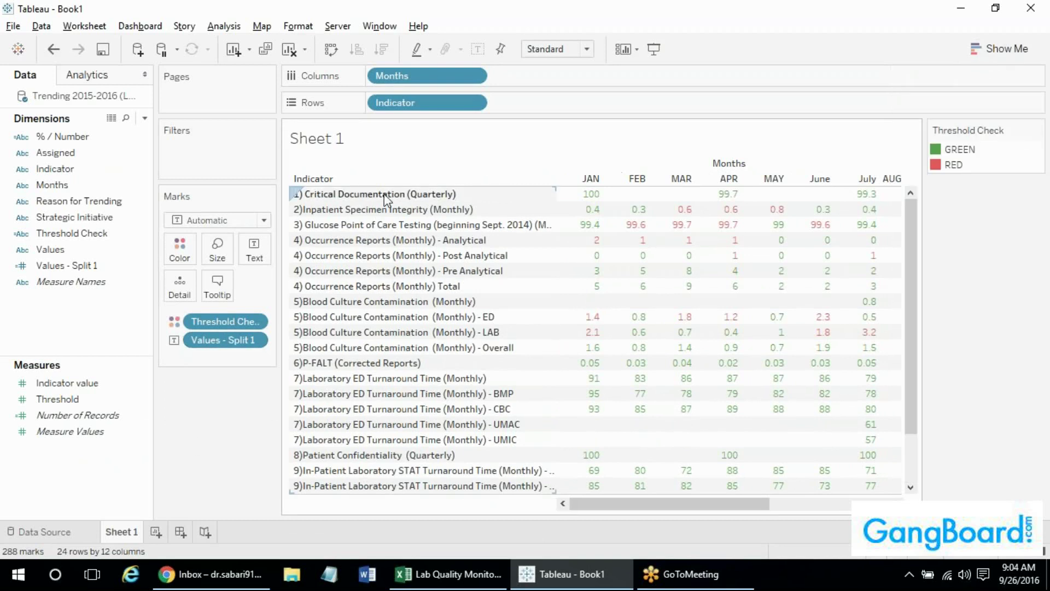
Change the mark type to Square and enlarge the squares to fill most of each cell's width.
{"action": "left_click", "coordinate": [186, 220]}
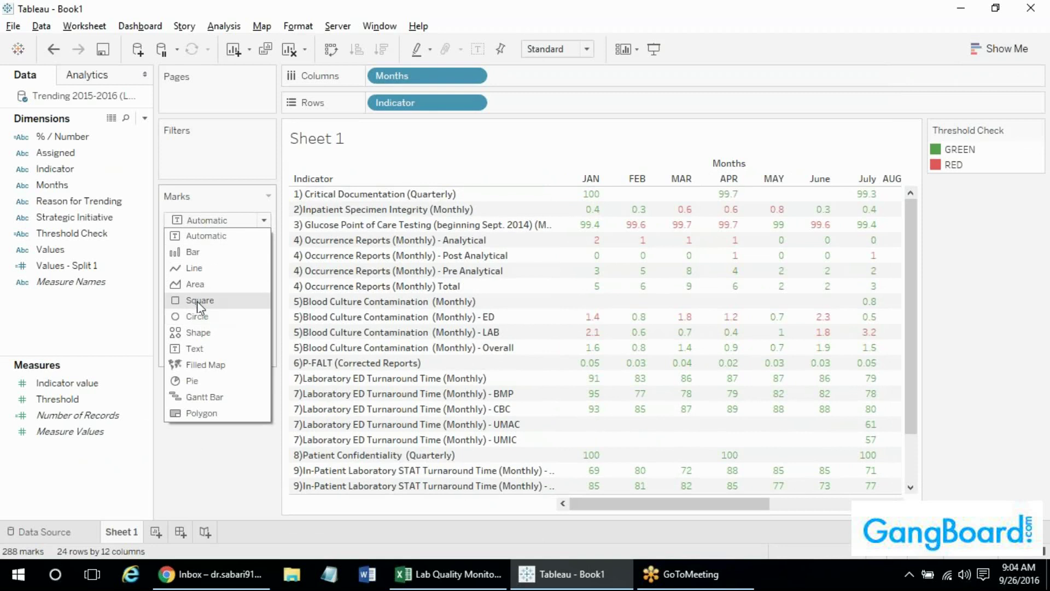
{"action": "key", "text": "Escape"}
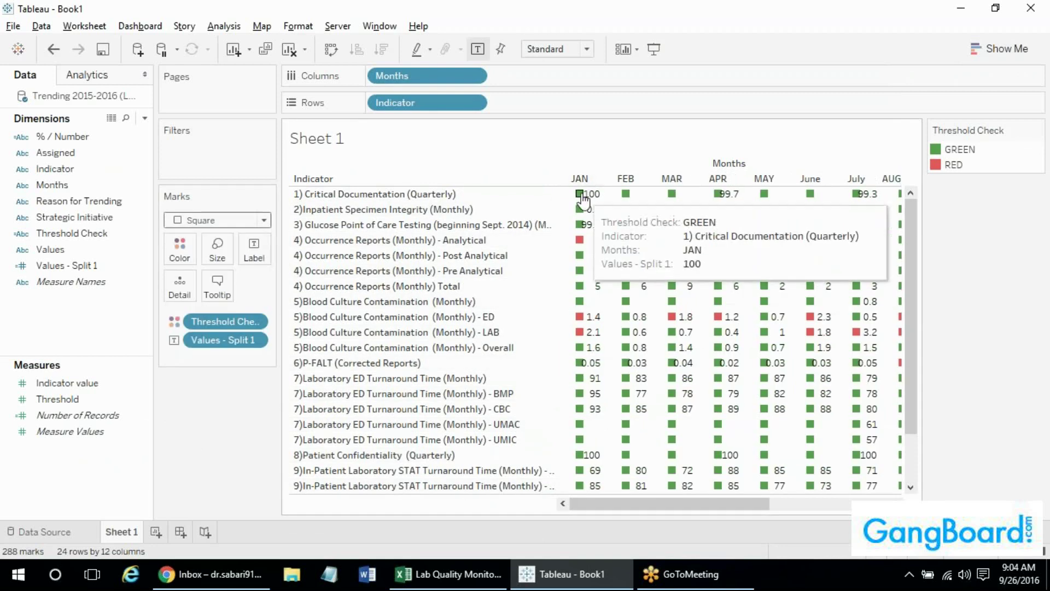
{"action": "left_click", "coordinate": [216, 251]}
{"action": "left_click_drag", "start_coordinate": [257, 285], "coordinate": [321, 291]}
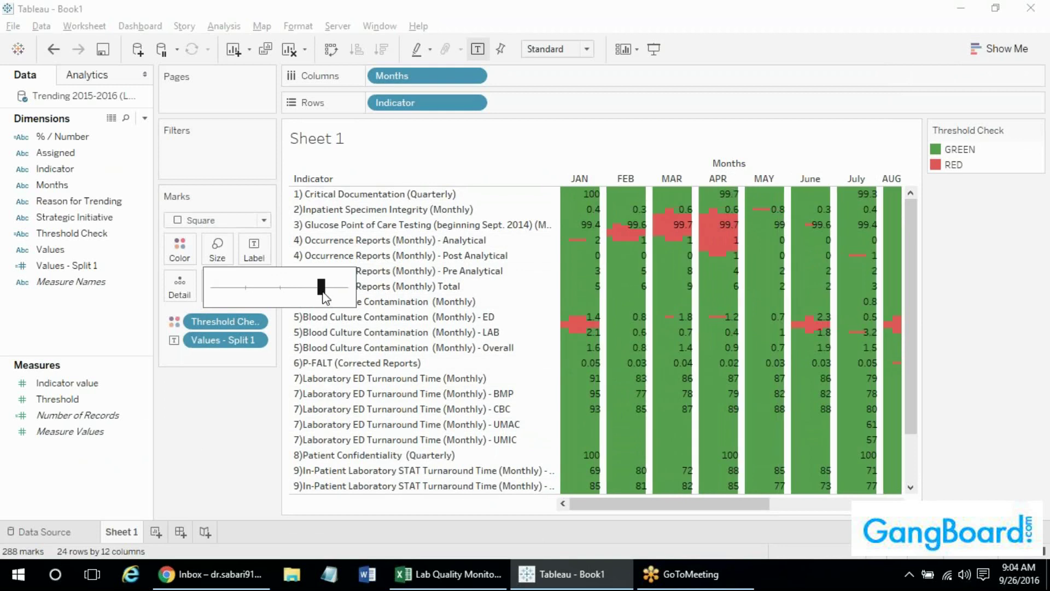
Try the maximum size for the square marks, and settle on a size midway along the range.
{"action": "left_click", "coordinate": [1006, 50]}
{"action": "left_click", "coordinate": [1005, 49]}
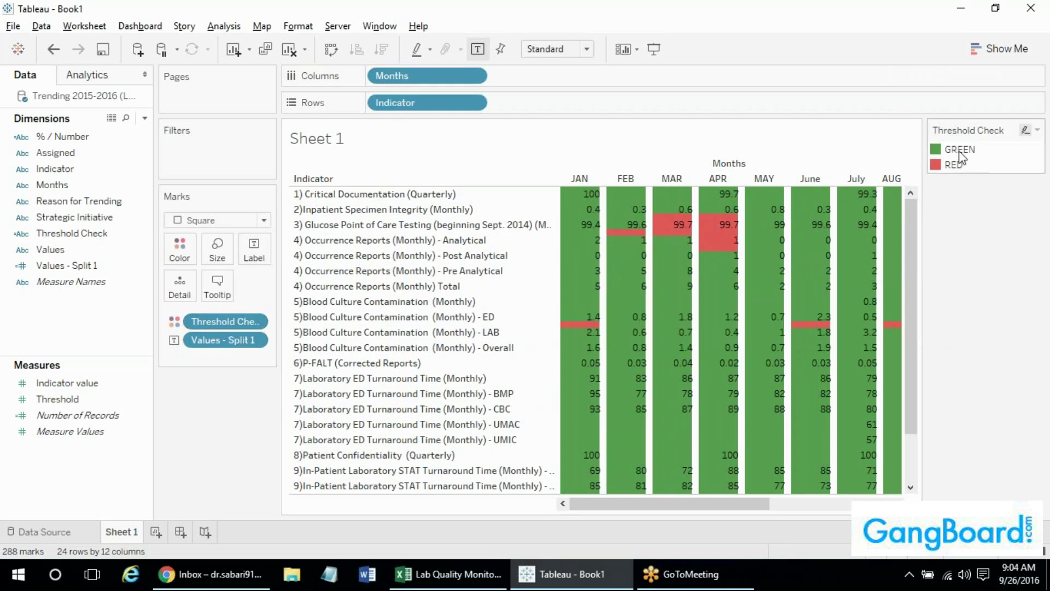
{"action": "left_click", "coordinate": [218, 249]}
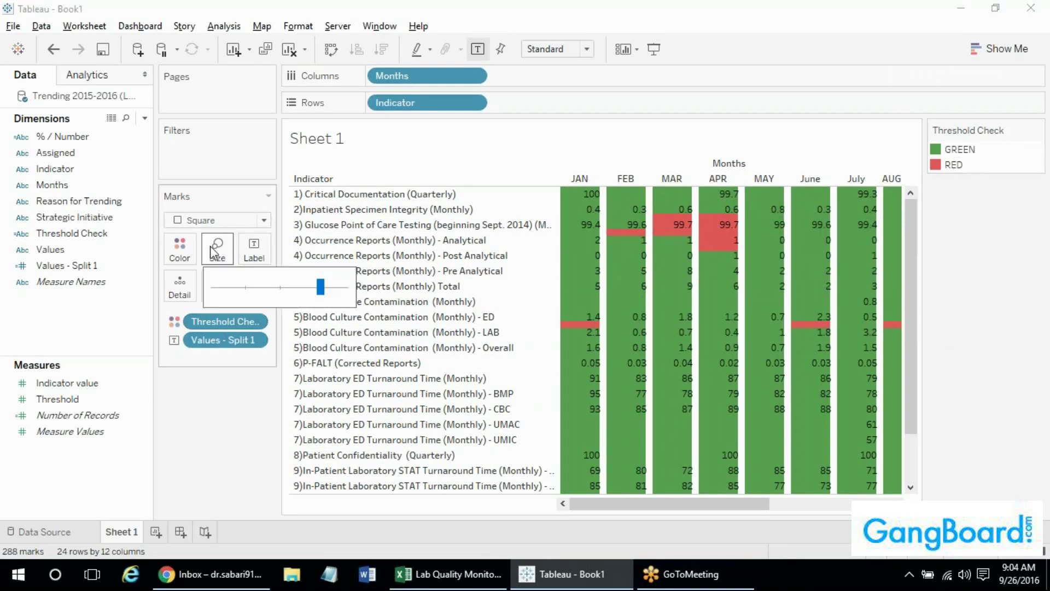
{"action": "left_click_drag", "start_coordinate": [318, 286], "coordinate": [344, 285]}
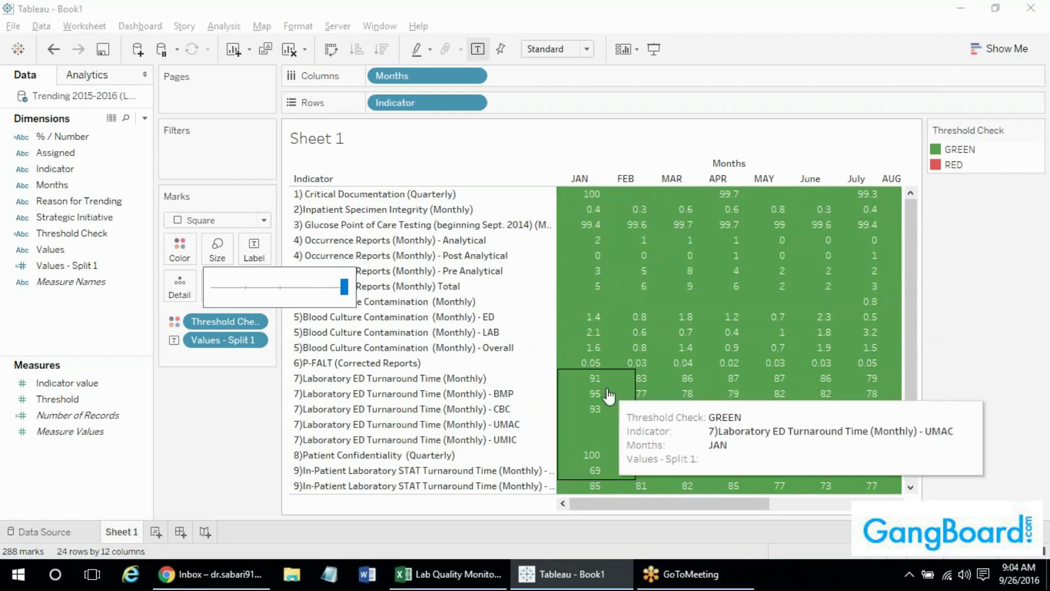
{"action": "left_click_drag", "start_coordinate": [344, 286], "coordinate": [280, 286]}
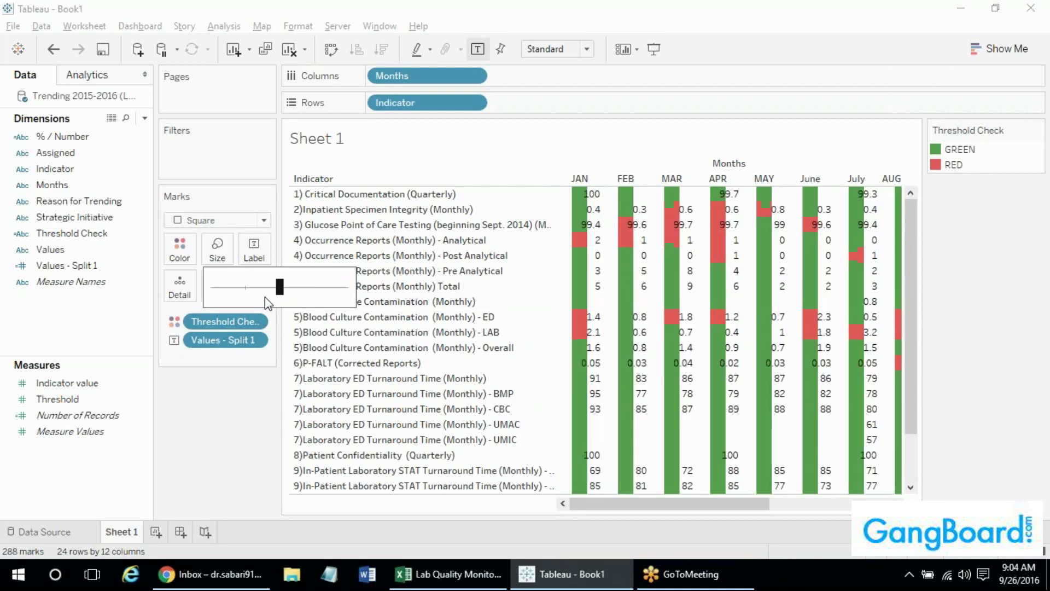
Edit the Threshold Check calculation so its "Number" branch returns "1" instead of "RED" and "0" instead of "GREEN".
{"action": "left_click", "coordinate": [71, 234]}
{"action": "right_click", "coordinate": [71, 235]}
{"action": "left_click", "coordinate": [138, 93]}
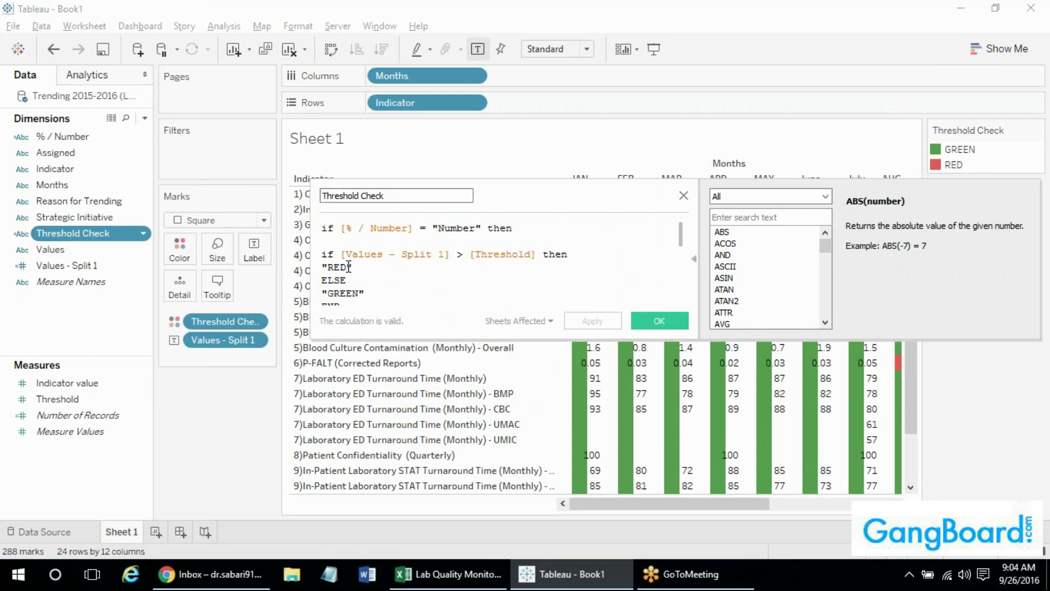
{"action": "left_click_drag", "start_coordinate": [349, 266], "coordinate": [328, 267]}
{"action": "type", "text": "1"}
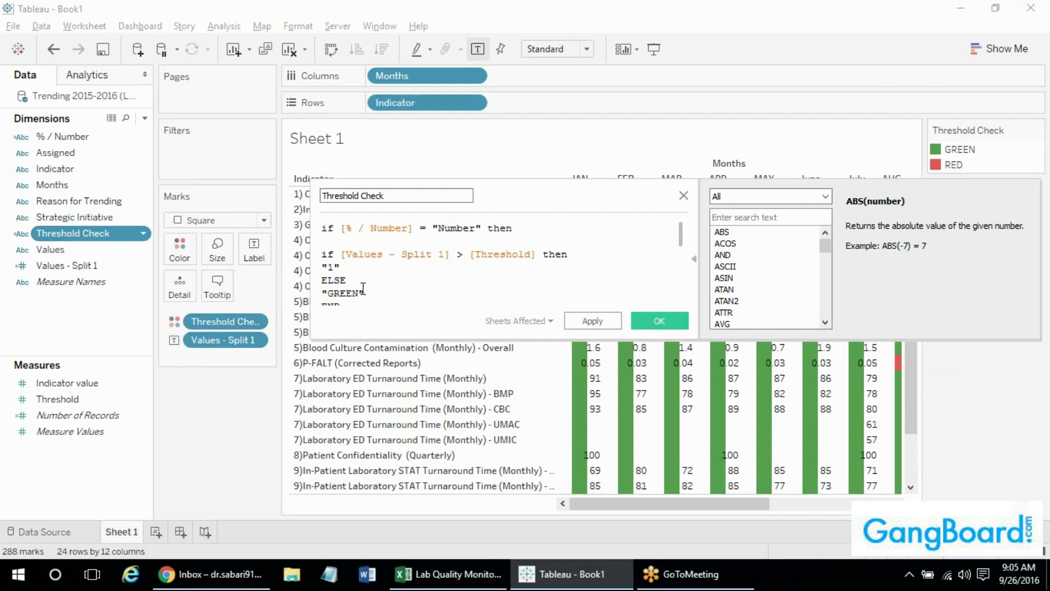
{"action": "left_click_drag", "start_coordinate": [363, 288], "coordinate": [332, 288]}
{"action": "type", "text": "0"}
In the branch comparing with [Threshold]*100, replace "RED" with "1" and "GREEN" with "0", and save the calculation.
{"action": "scroll", "coordinate": [329, 289], "scroll_direction": "down", "scroll_amount": 3}
{"action": "scroll", "coordinate": [330, 288], "scroll_direction": "down", "scroll_amount": 2}
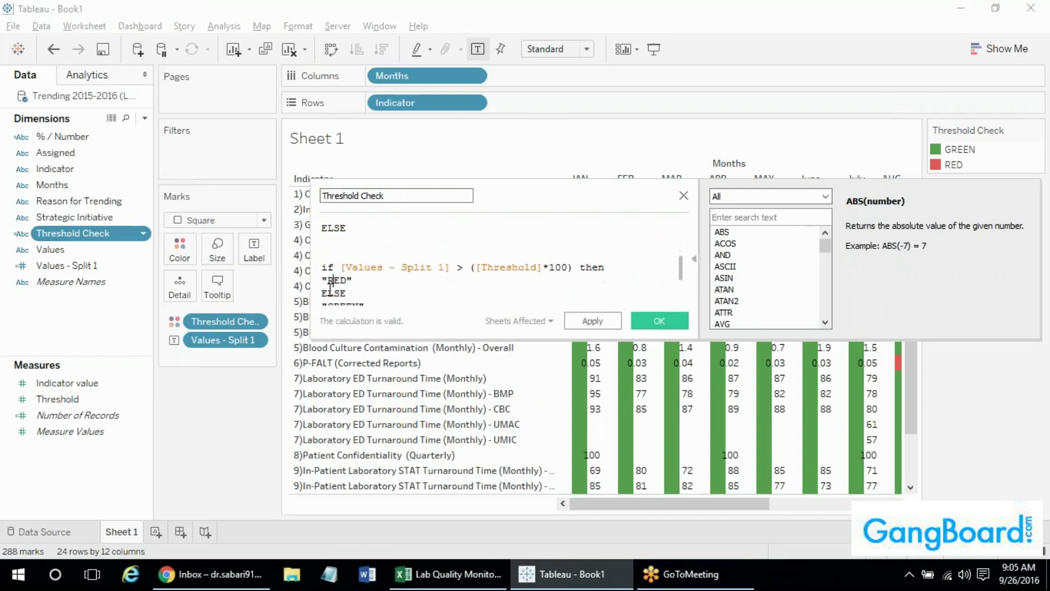
{"action": "key", "text": "Right"}
{"action": "key", "text": "Right"}
{"action": "key", "text": "BackSpace"}
{"action": "key", "text": "BackSpace"}
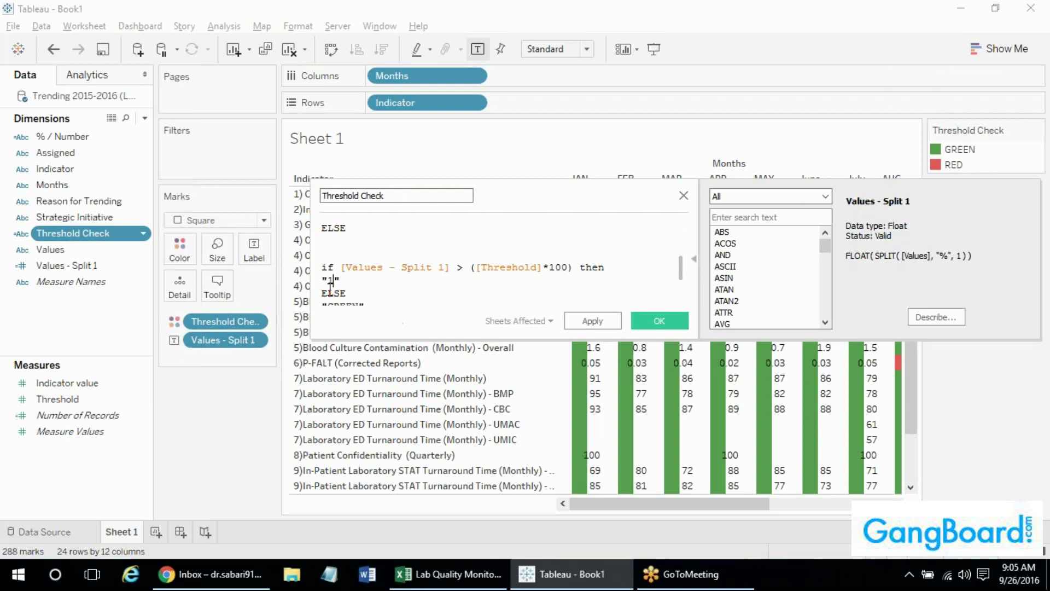
{"action": "scroll", "coordinate": [330, 284], "scroll_direction": "down", "scroll_amount": 2}
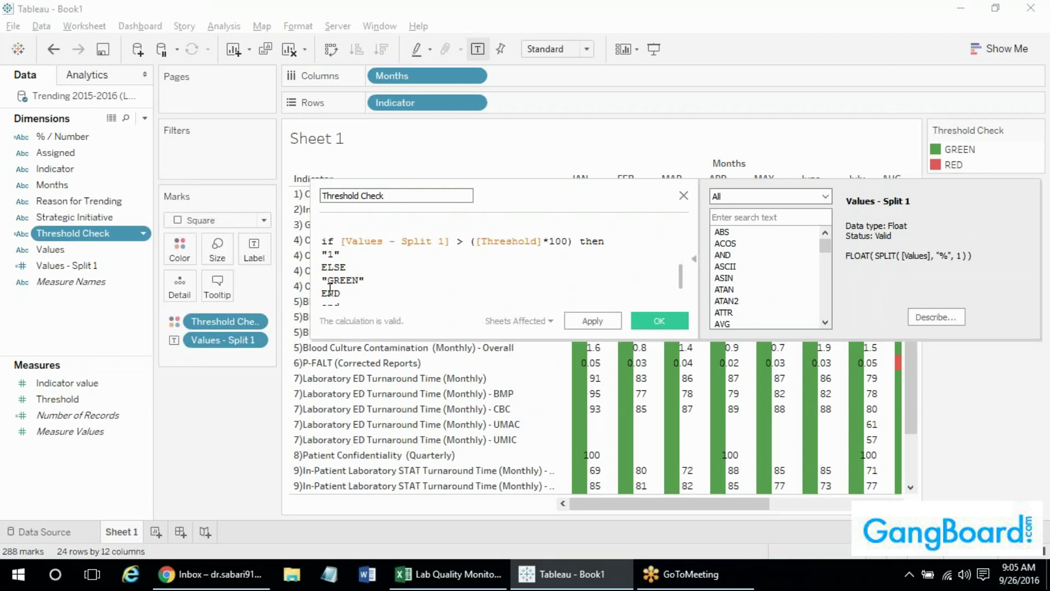
{"action": "key", "text": "BackSpace"}
{"action": "key", "text": "BackSpace"}
{"action": "key", "text": "BackSpace"}
{"action": "scroll", "coordinate": [686, 285], "scroll_direction": "down", "scroll_amount": 1}
{"action": "left_click", "coordinate": [659, 320]}
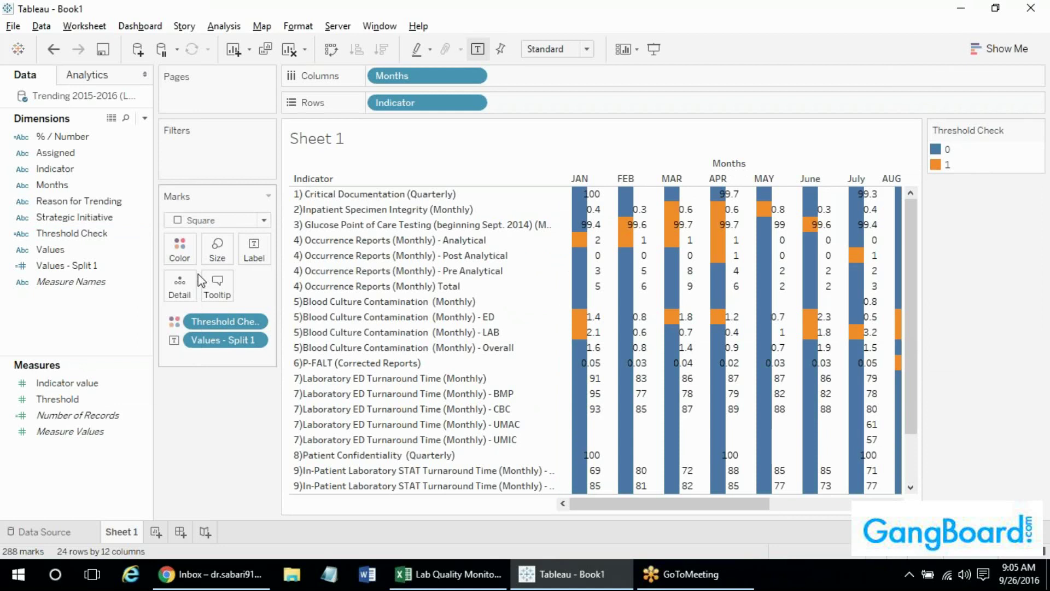
Convert the Threshold Check field that colours the marks into a measure aggregated by Minimum.
{"action": "right_click", "coordinate": [204, 321]}
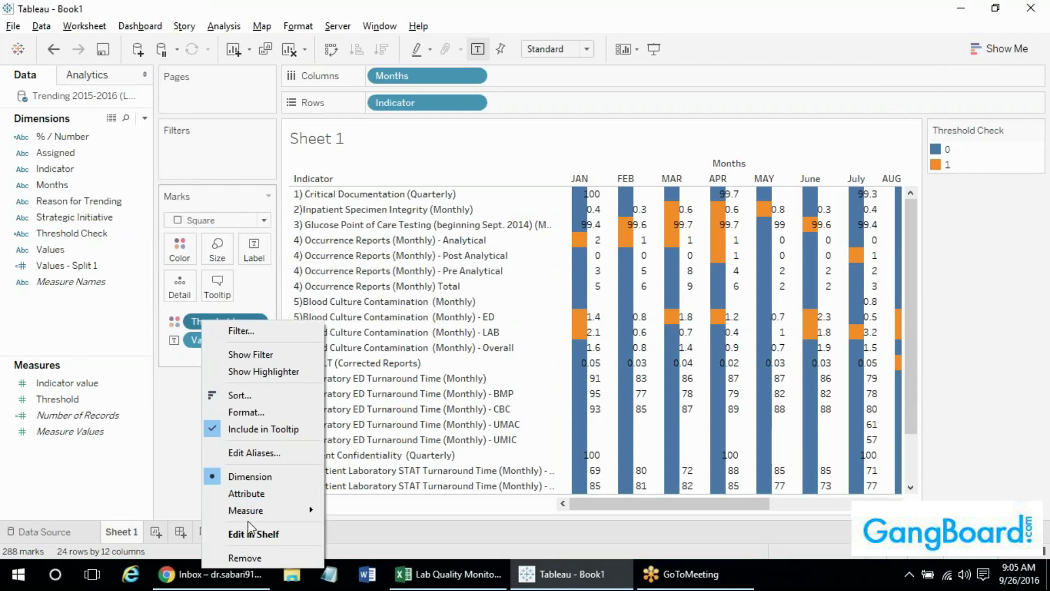
{"action": "left_click", "coordinate": [162, 423]}
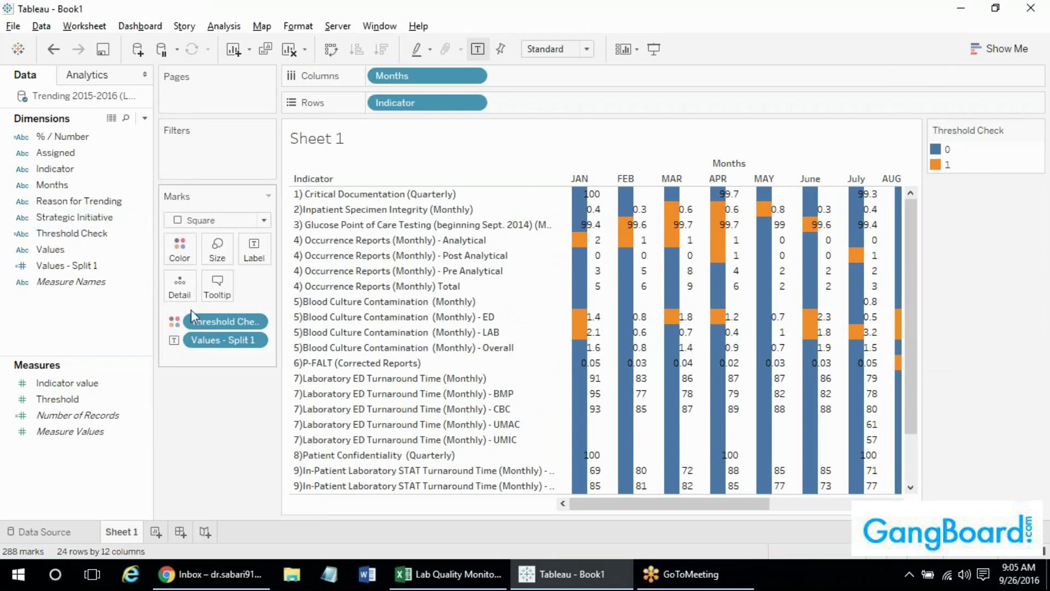
{"action": "right_click", "coordinate": [218, 322]}
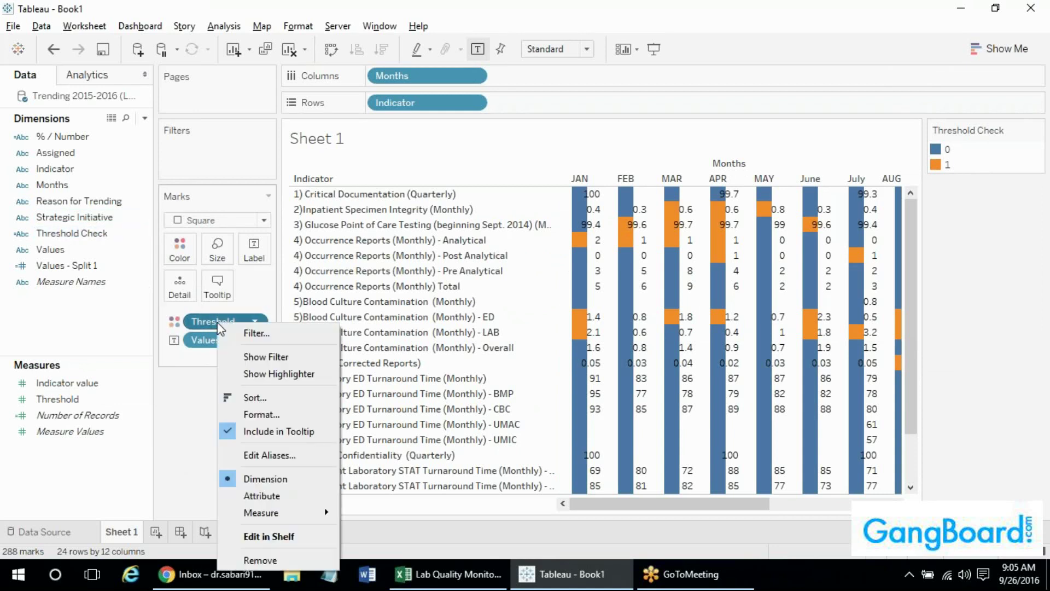
{"action": "mouse_move", "coordinate": [324, 517]}
{"action": "left_click", "coordinate": [366, 514]}
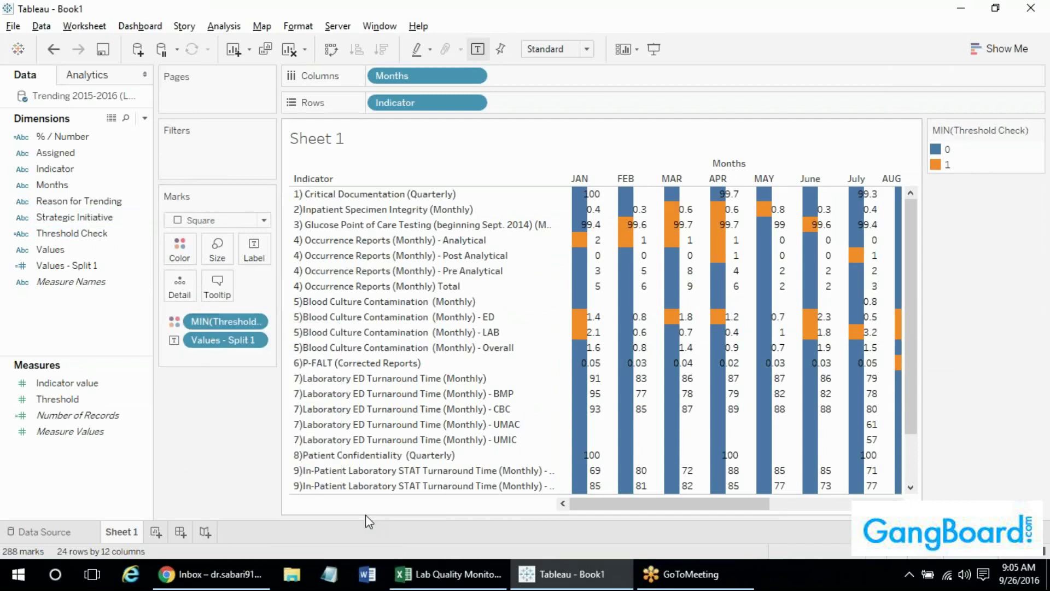
{"action": "right_click", "coordinate": [238, 319]}
{"action": "mouse_move", "coordinate": [339, 485]}
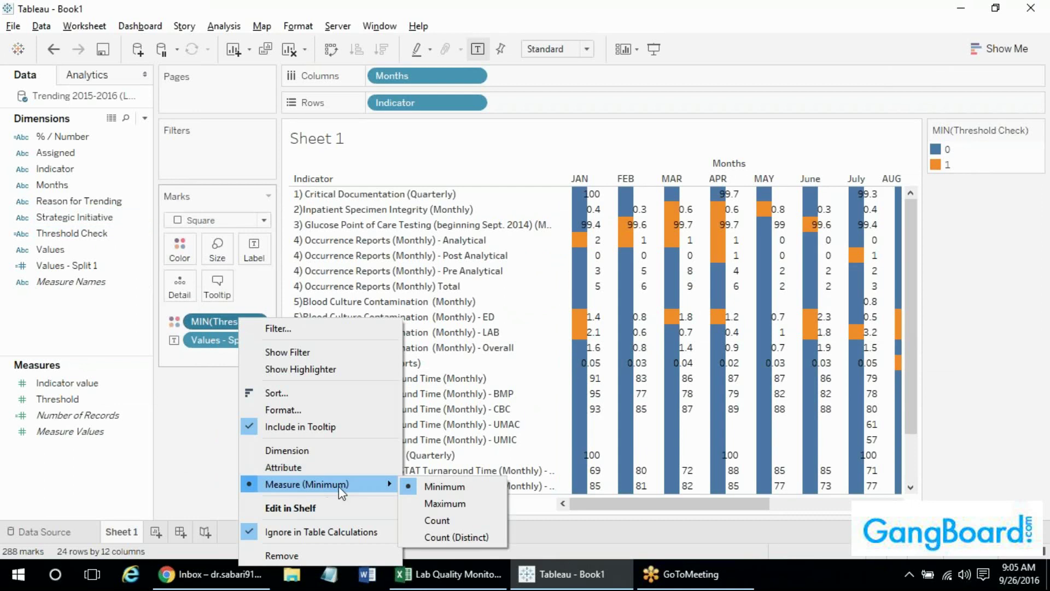
{"action": "left_click", "coordinate": [188, 457]}
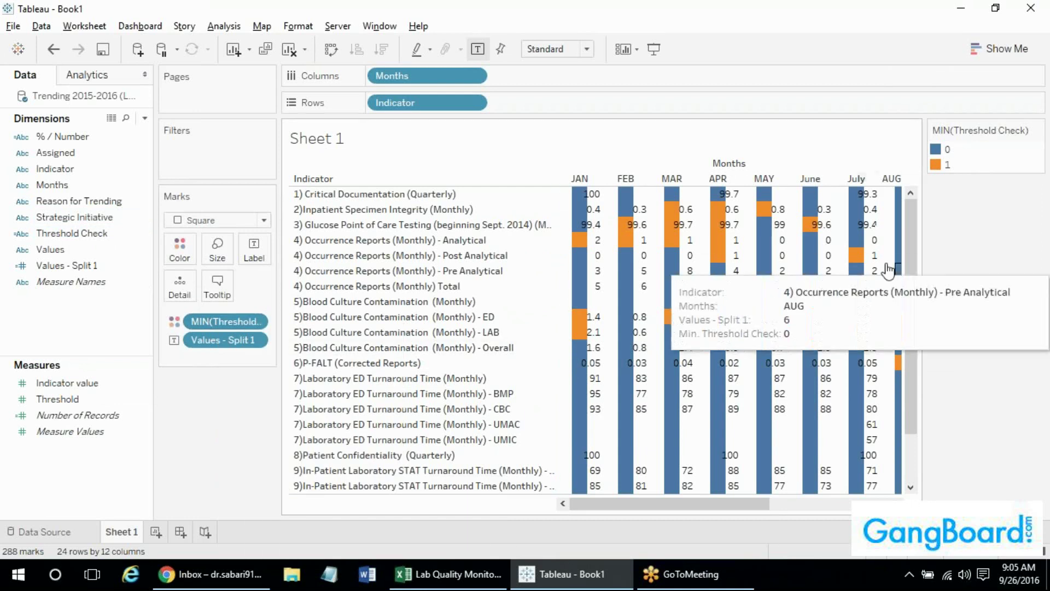
{"action": "mouse_move", "coordinate": [902, 353]}
{"action": "left_click_drag", "start_coordinate": [908, 279], "coordinate": [884, 277]}
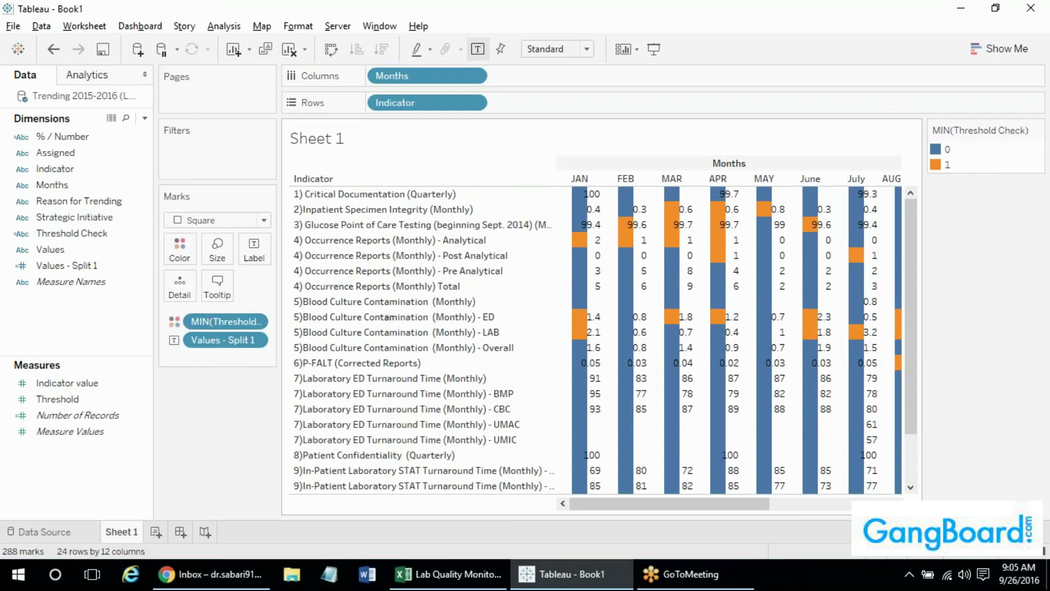
Remove the MIN(Threshold Check) field from the marks' colour encoding.
{"action": "left_click", "coordinate": [1000, 48]}
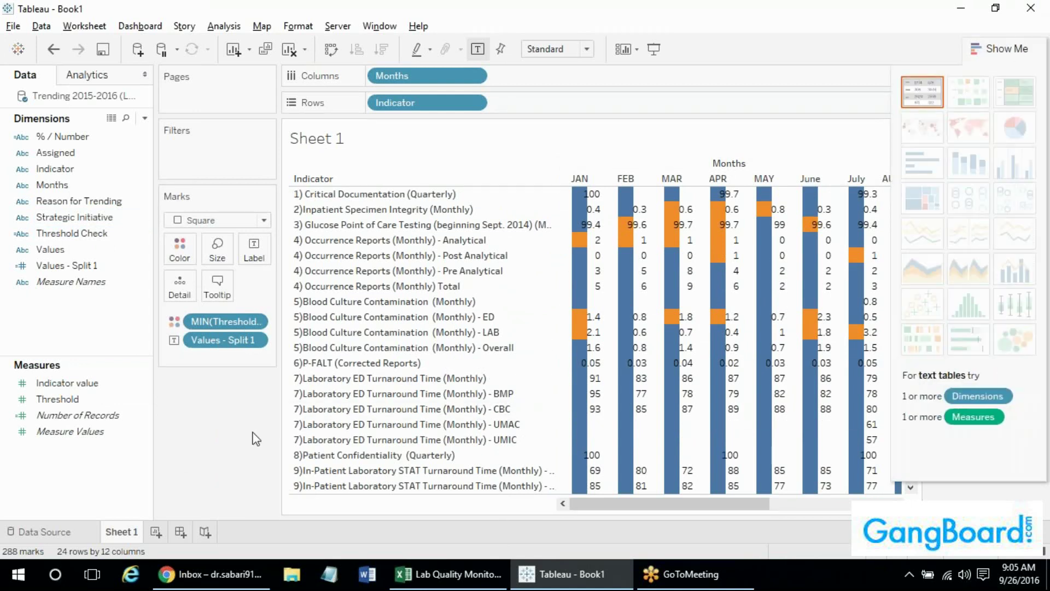
{"action": "left_click", "coordinate": [973, 49]}
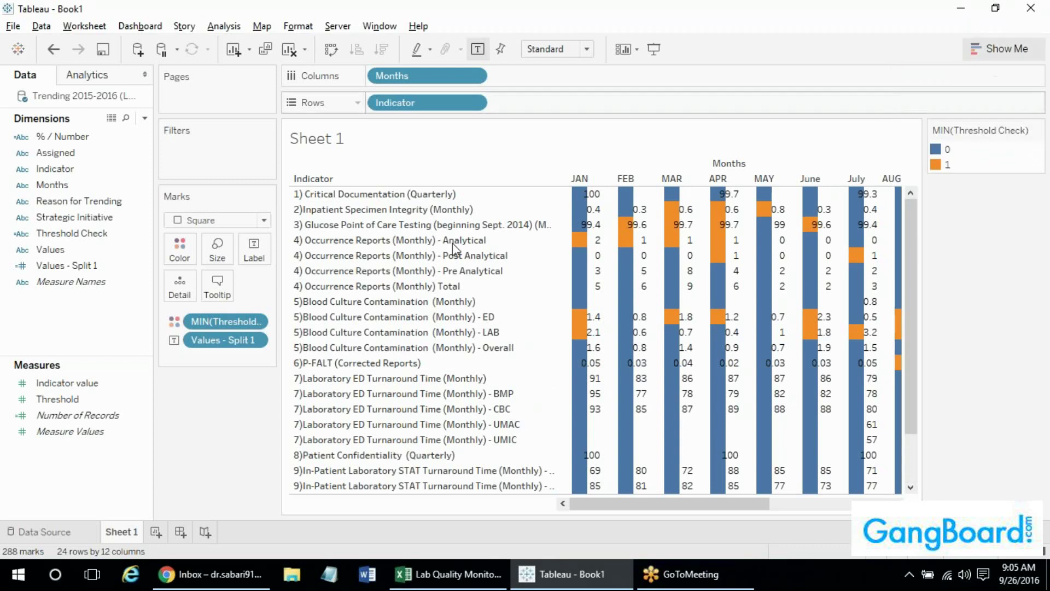
{"action": "left_click_drag", "start_coordinate": [221, 323], "coordinate": [232, 441]}
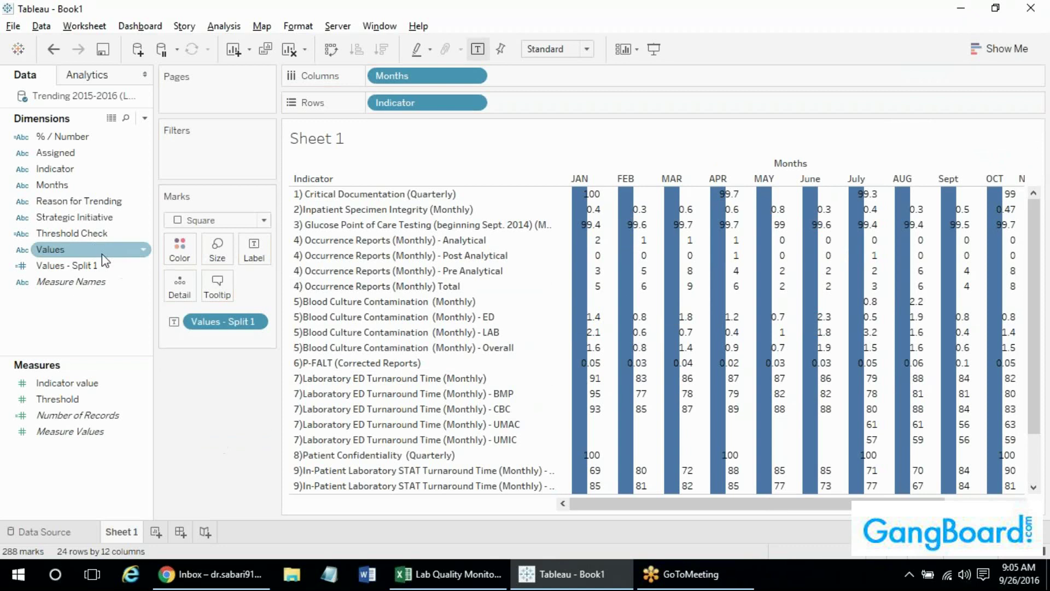
Edit the Threshold Check calculation so its "Number" branch returns 1 and 0 as numbers without quotation marks.
{"action": "left_click", "coordinate": [90, 236]}
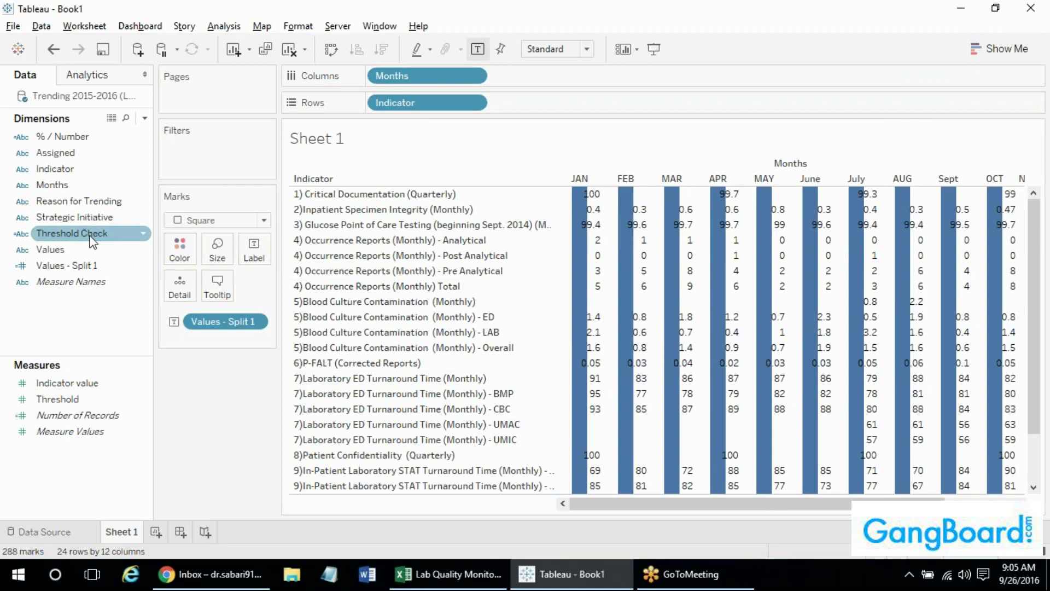
{"action": "right_click", "coordinate": [92, 241]}
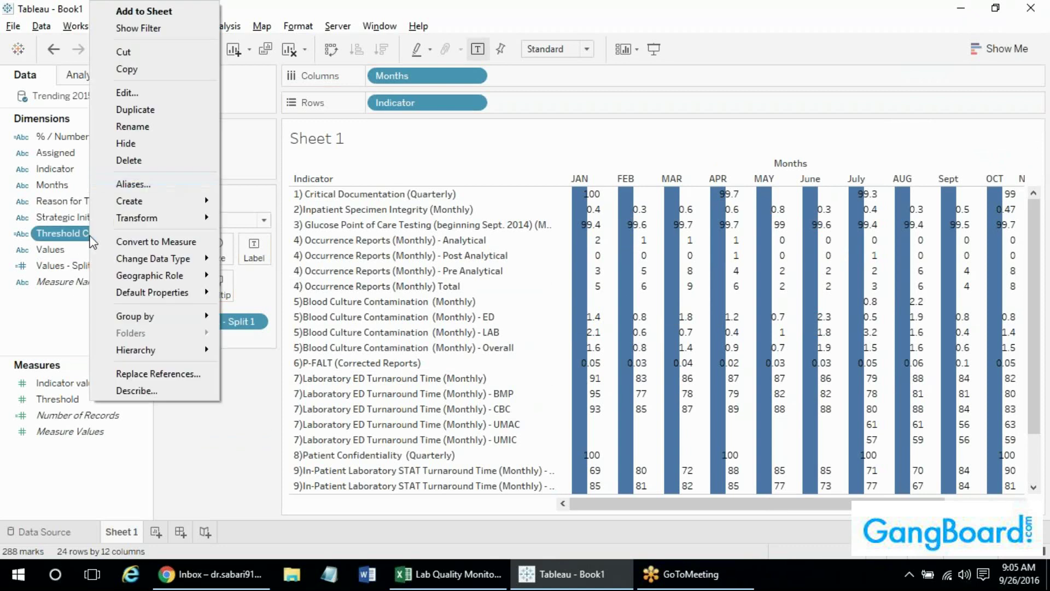
{"action": "left_click", "coordinate": [148, 93]}
{"action": "left_click", "coordinate": [345, 269]}
{"action": "key", "text": "BackSpace"}
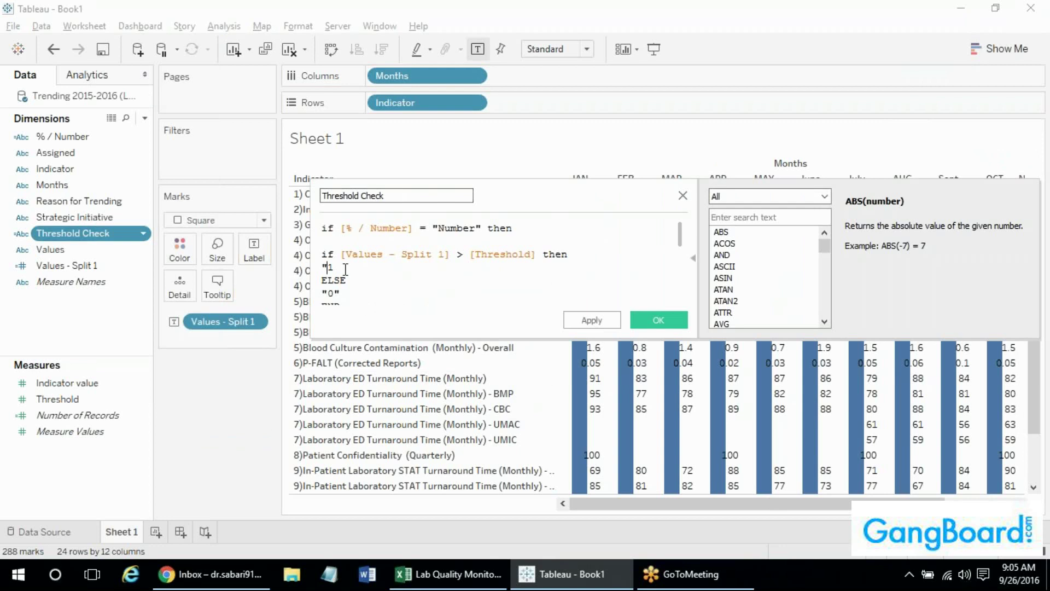
{"action": "key", "text": "Down"}
{"action": "key", "text": "BackSpace"}
{"action": "key", "text": "End"}
{"action": "key", "text": "BackSpace"}
In the branch comparing with [Threshold]*100, remove the quotation marks around 1 and 0, and save the calculation.
{"action": "key", "text": "Down"}
{"action": "key", "text": "Down"}
{"action": "key", "text": "Down"}
{"action": "key", "text": "Down"}
{"action": "key", "text": "Down"}
{"action": "key", "text": "Down"}
{"action": "key", "text": "BackSpace"}
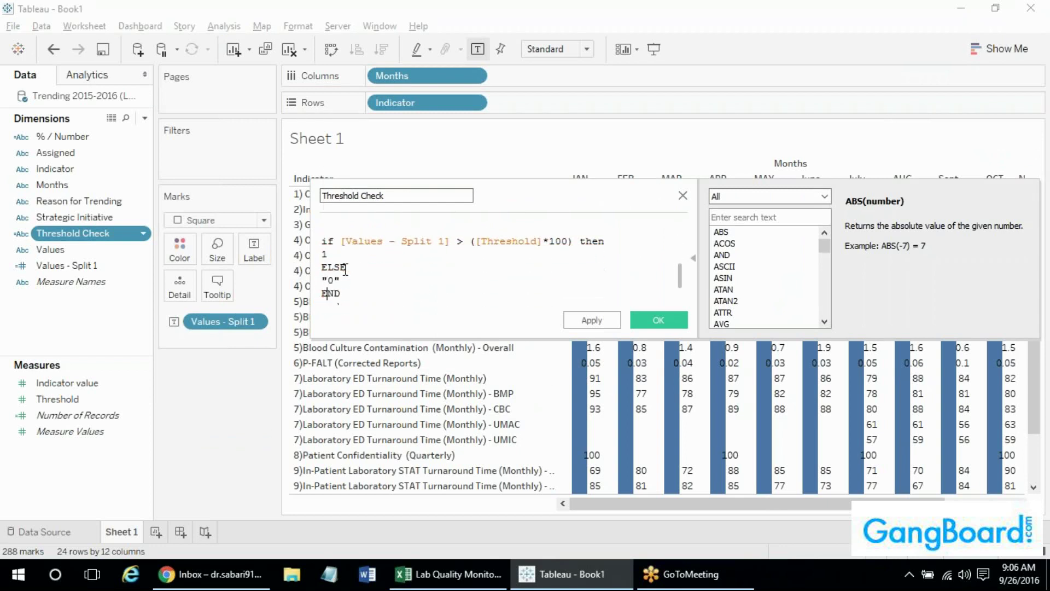
{"action": "key", "text": "Down"}
{"action": "key", "text": "Down"}
{"action": "key", "text": "BackSpace"}
{"action": "key", "text": "Down"}
{"action": "key", "text": "Down"}
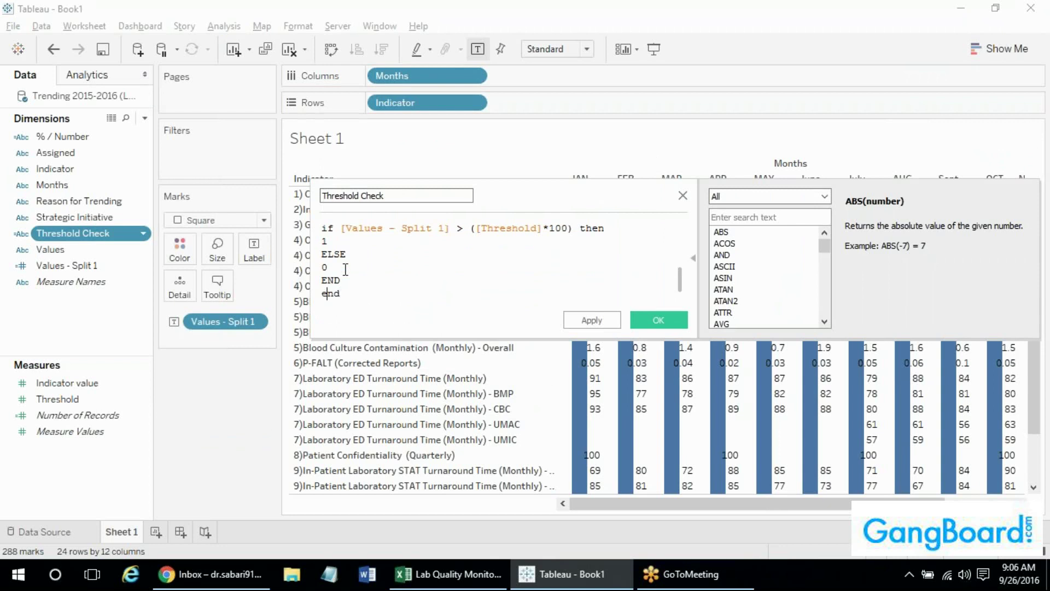
{"action": "left_click", "coordinate": [657, 316]}
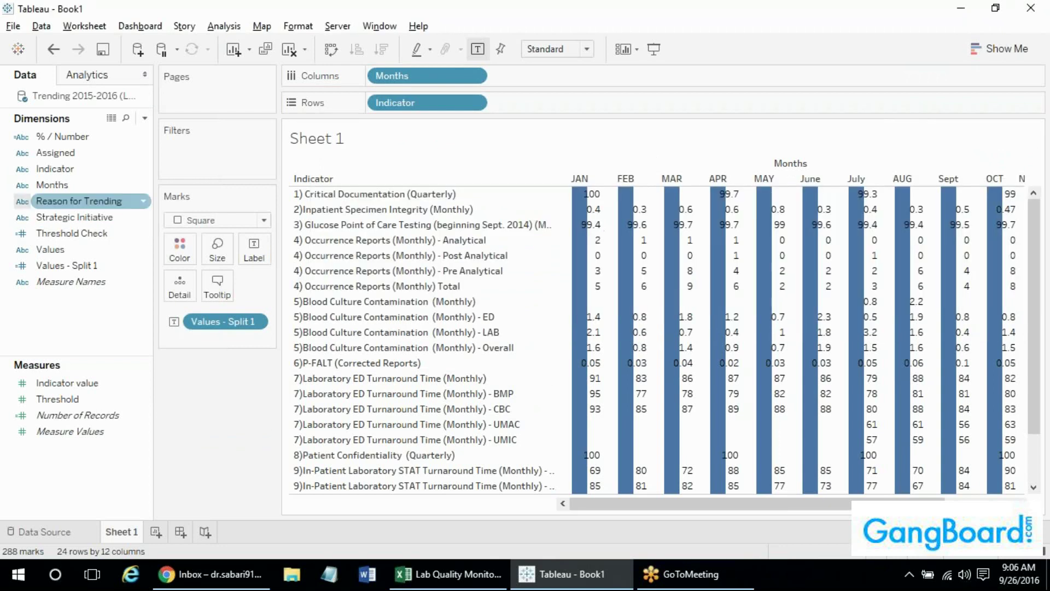
Colour the marks by the numeric Threshold Check field, aggregated as a measure by Minimum.
{"action": "left_click_drag", "start_coordinate": [58, 236], "coordinate": [185, 250]}
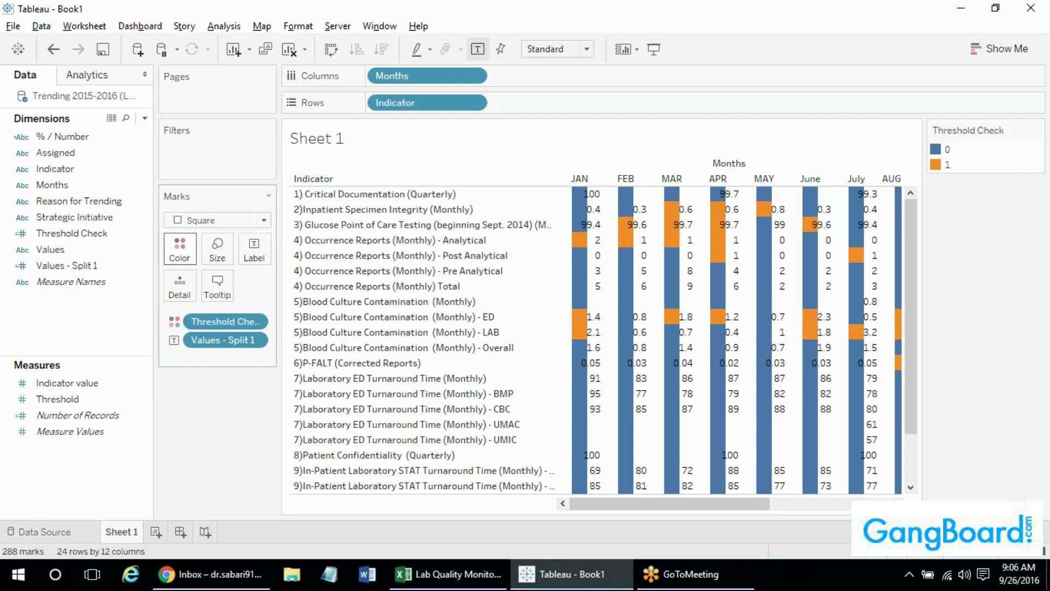
{"action": "right_click", "coordinate": [222, 323]}
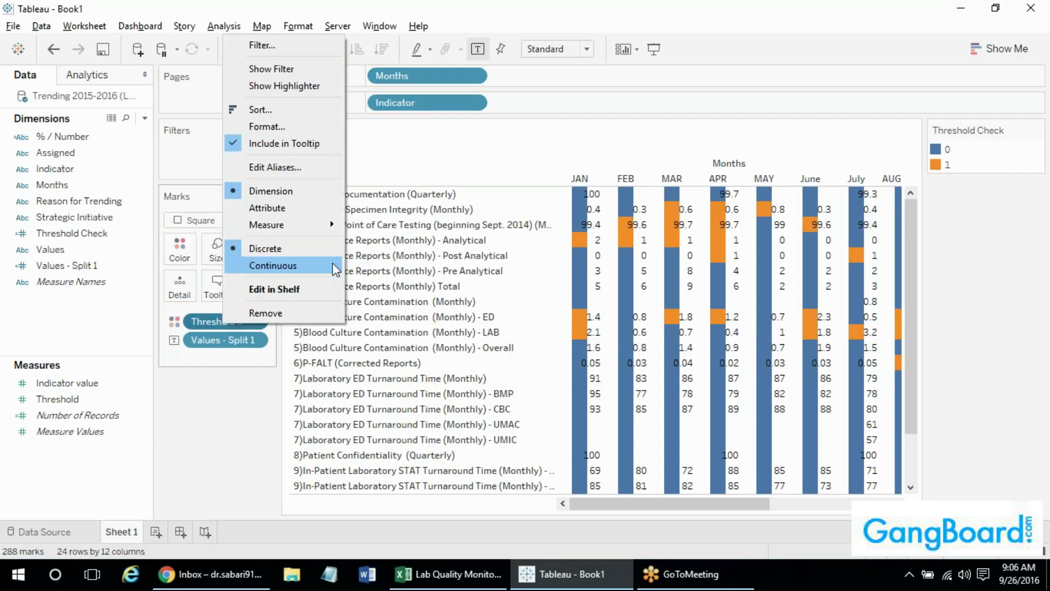
{"action": "mouse_move", "coordinate": [323, 227]}
{"action": "left_click", "coordinate": [394, 319]}
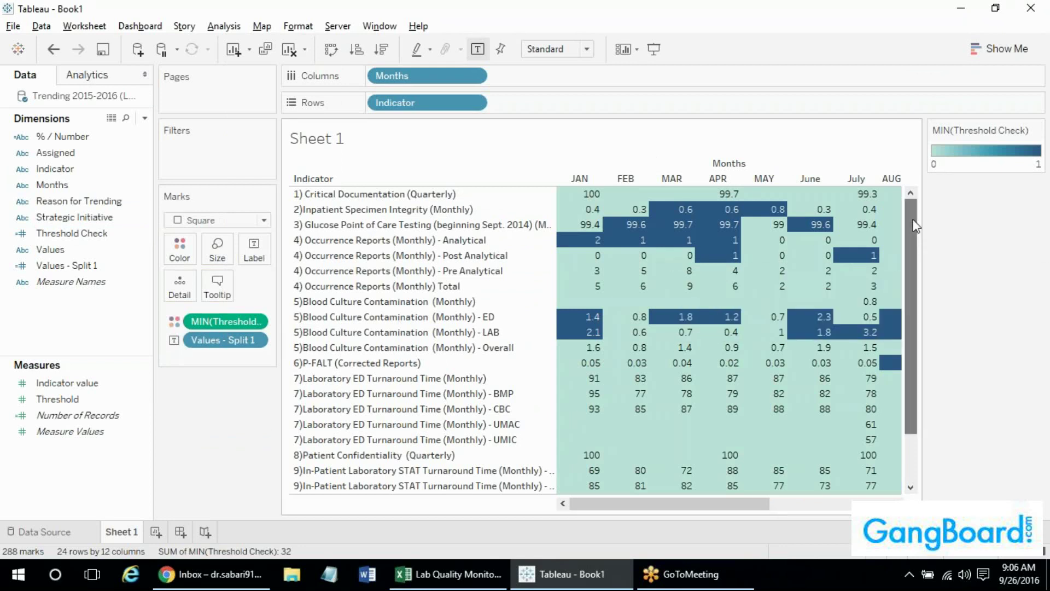
Apply the Red-Green Diverging palette, reversed, to the Threshold Check colours.
{"action": "left_click_drag", "start_coordinate": [911, 235], "coordinate": [904, 166]}
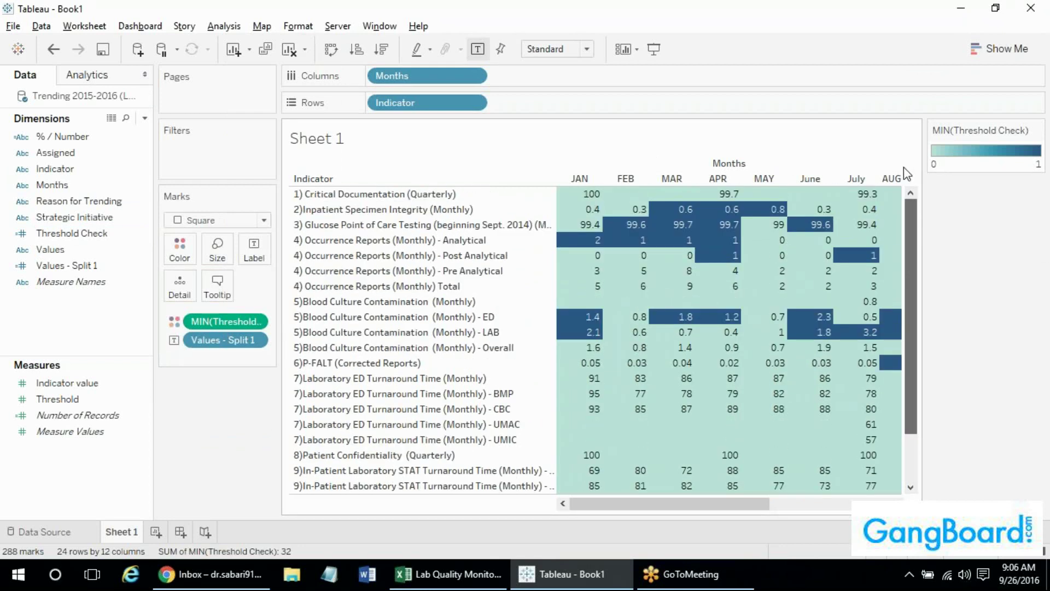
{"action": "double_click", "coordinate": [961, 159]}
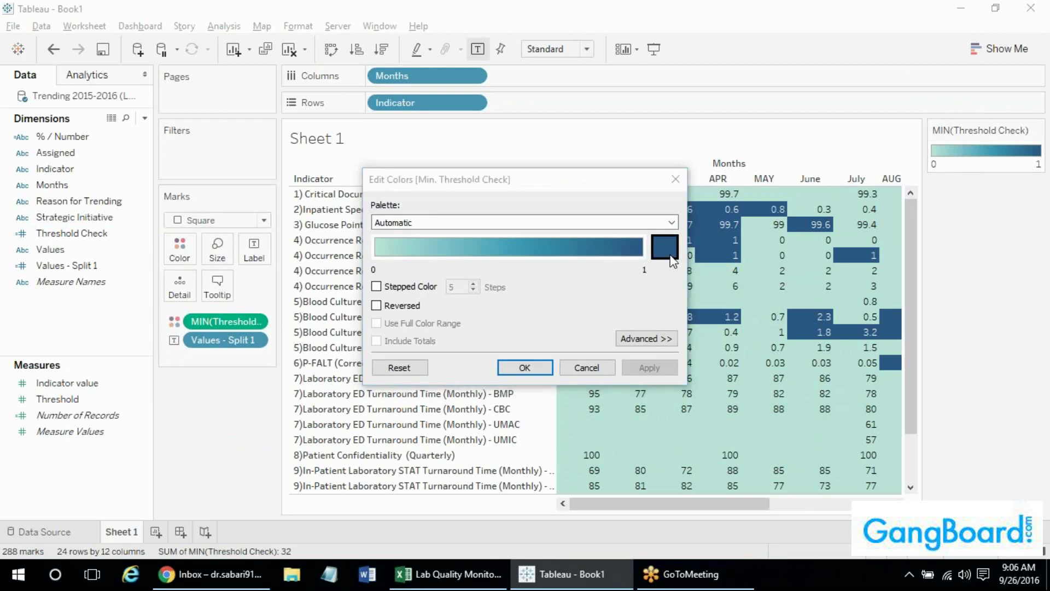
{"action": "left_click", "coordinate": [671, 255]}
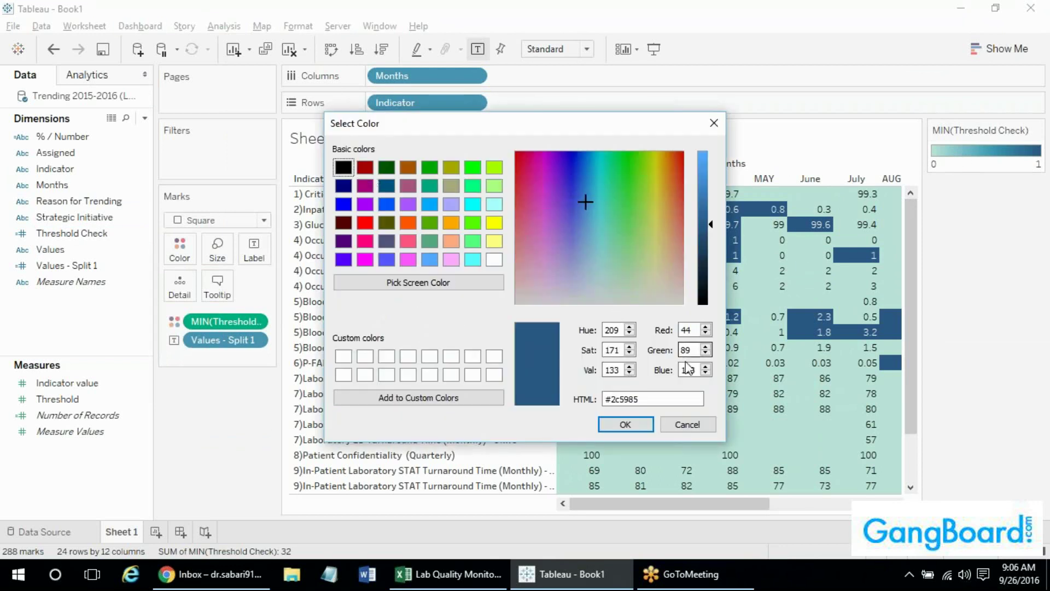
{"action": "left_click", "coordinate": [690, 424]}
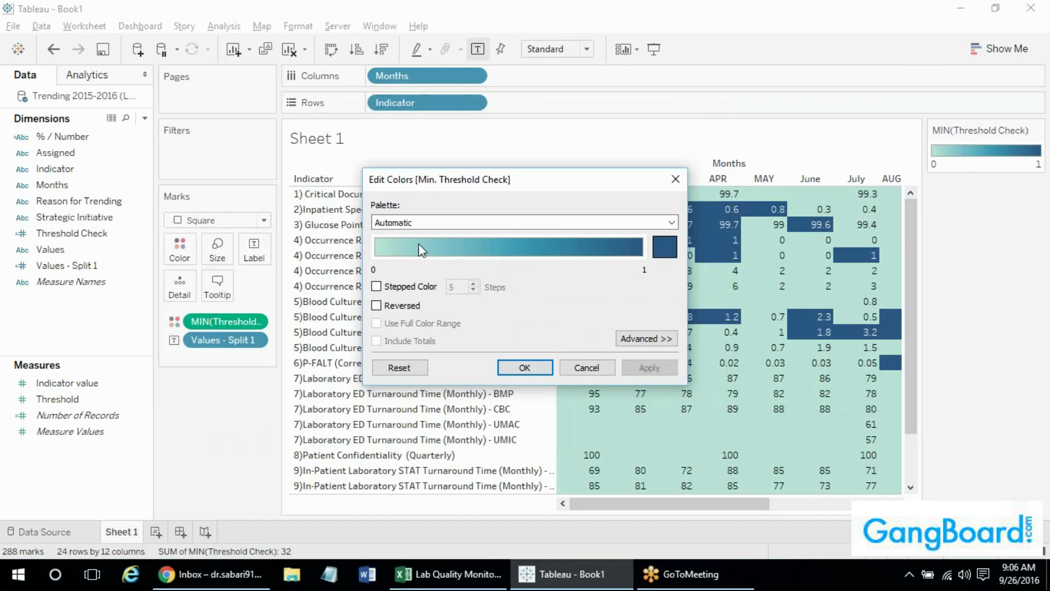
{"action": "left_click", "coordinate": [567, 226]}
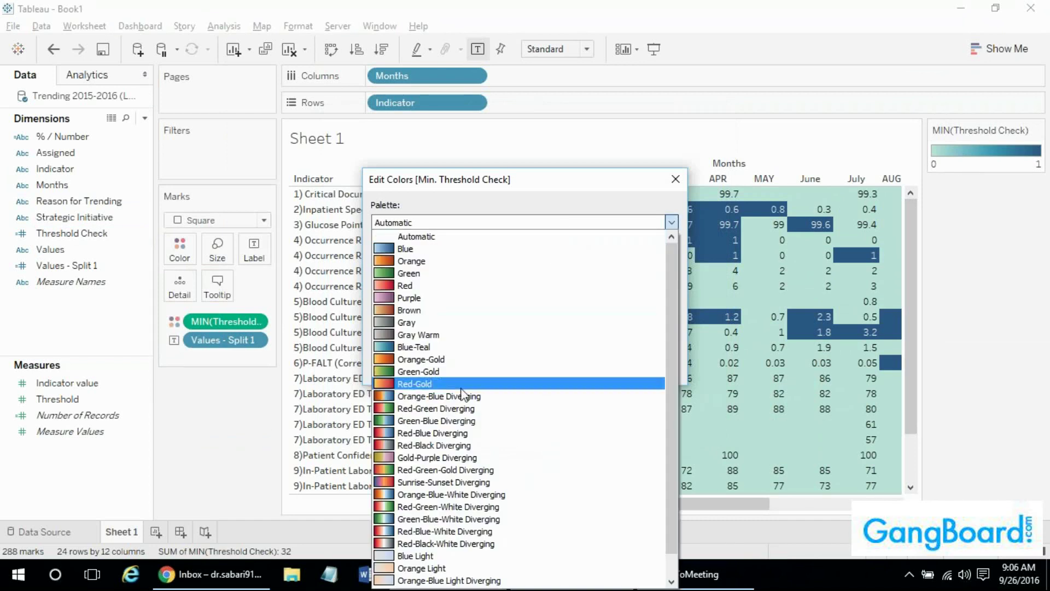
{"action": "left_click", "coordinate": [419, 408]}
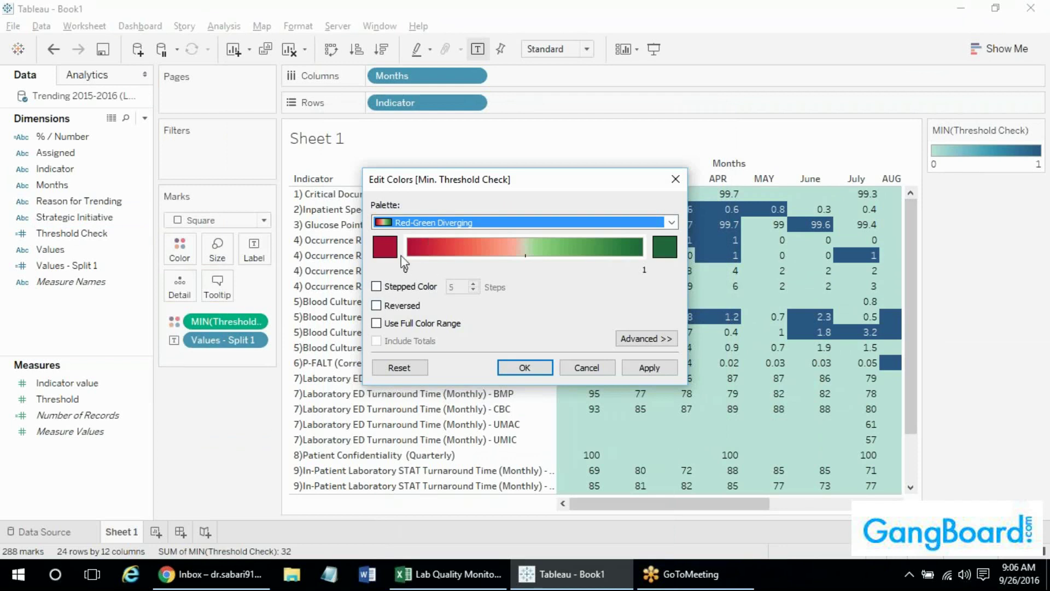
{"action": "left_click", "coordinate": [399, 308]}
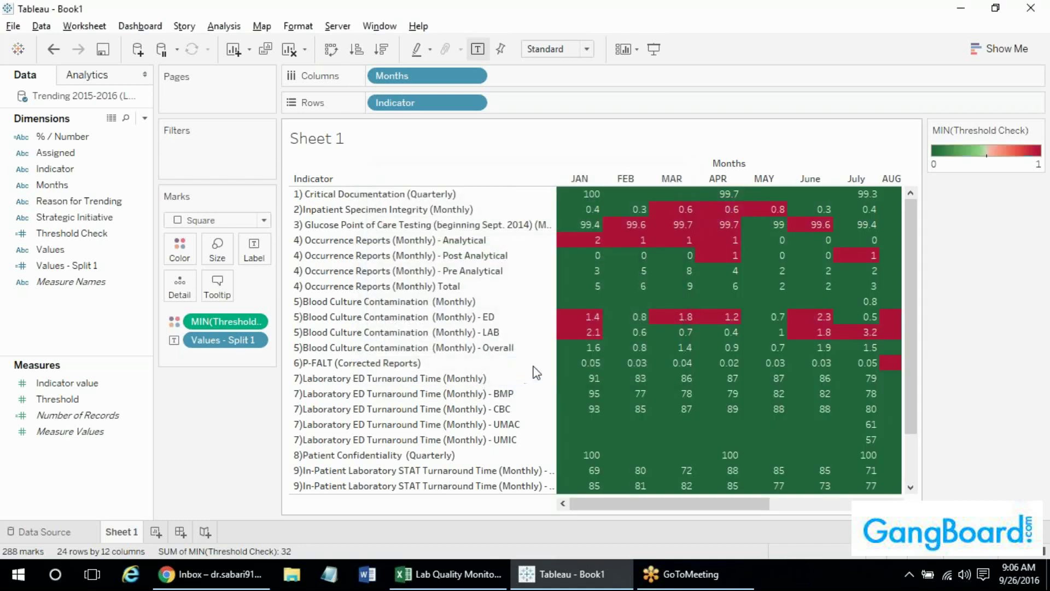
Lower the transparency setting of the mark colours slightly below 100%.
{"action": "scroll", "coordinate": [919, 287], "scroll_direction": "down", "scroll_amount": 1}
{"action": "scroll", "coordinate": [919, 288], "scroll_direction": "up", "scroll_amount": 1}
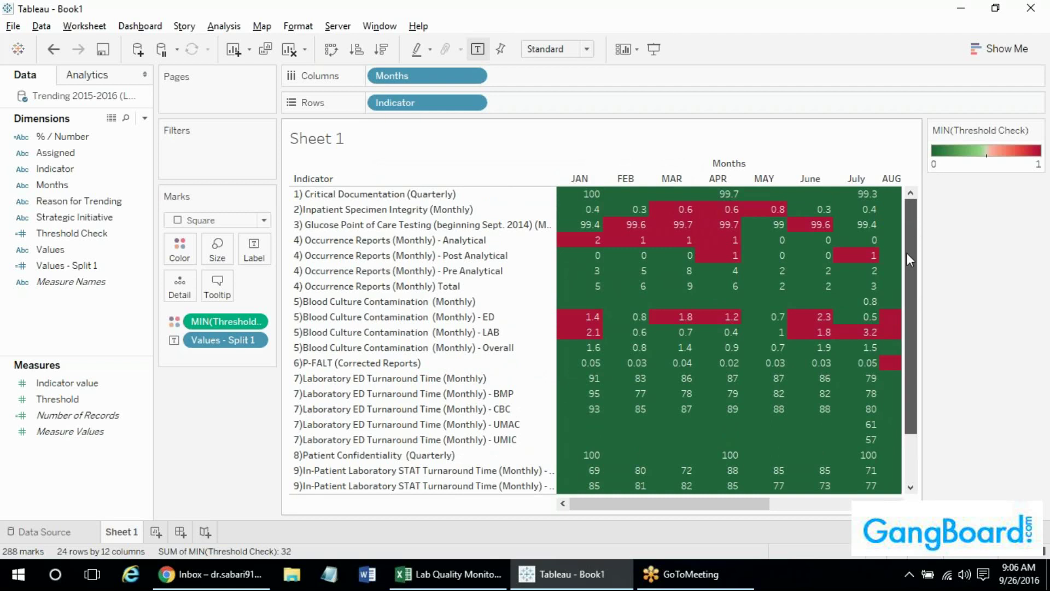
{"action": "left_click_drag", "start_coordinate": [907, 253], "coordinate": [905, 330]}
{"action": "scroll", "coordinate": [902, 344], "scroll_direction": "up", "scroll_amount": 2}
{"action": "mouse_move", "coordinate": [594, 245]}
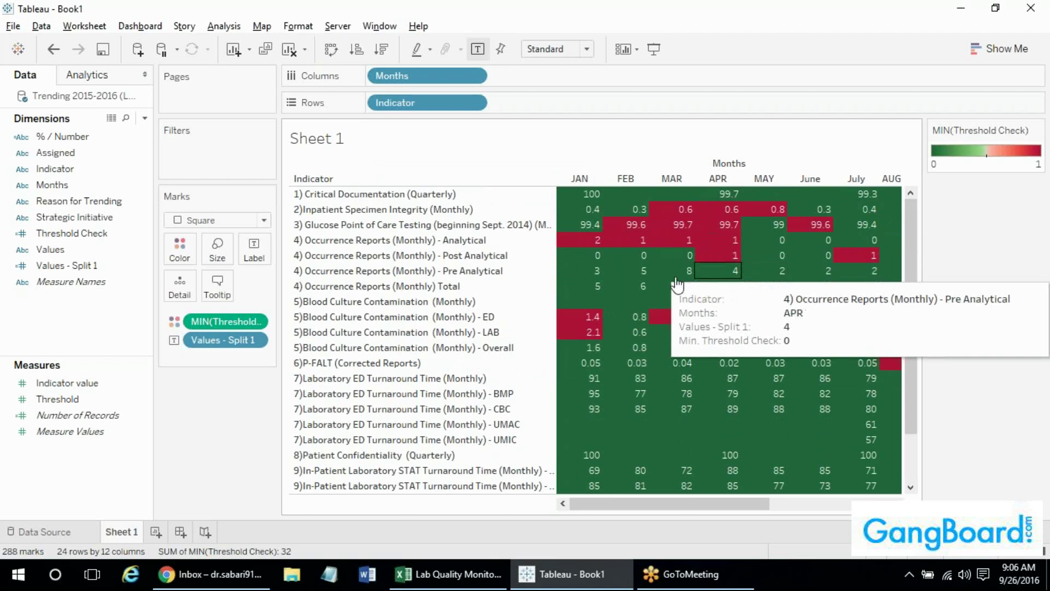
{"action": "left_click", "coordinate": [180, 249]}
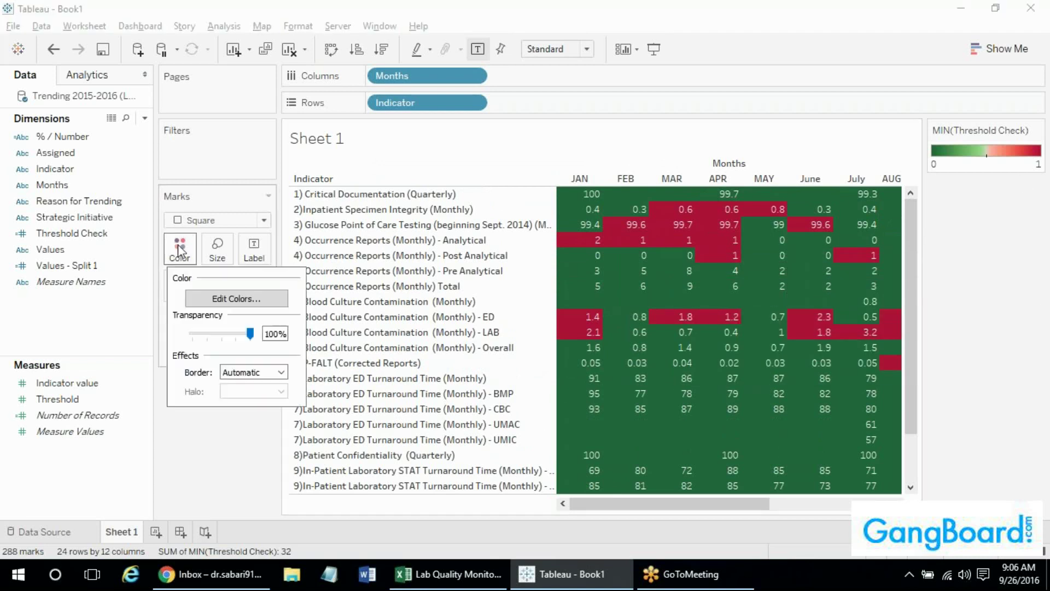
{"action": "mouse_move", "coordinate": [253, 342]}
{"action": "left_mouse_down"}
{"action": "mouse_move", "coordinate": [232, 340]}
{"action": "mouse_move", "coordinate": [252, 342]}
{"action": "mouse_move", "coordinate": [241, 342]}
{"action": "left_mouse_up"}
{"action": "left_click", "coordinate": [969, 297]}
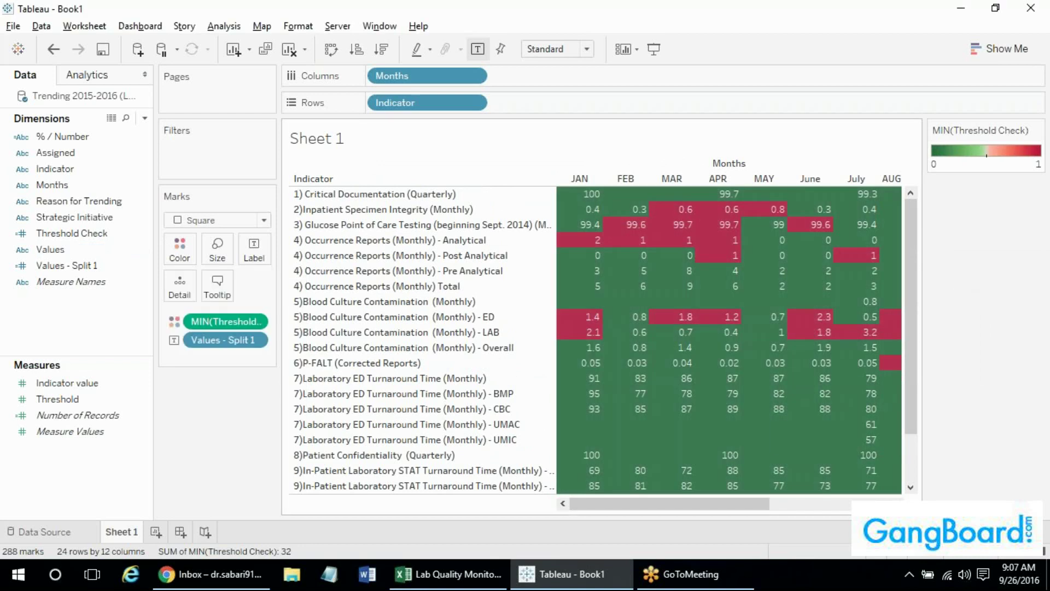
Switch to the Excel workbook and check the January indicator values against their thresholds, down to Occurrence Reports - Analytical.
{"action": "key", "text": "alt+Tab"}
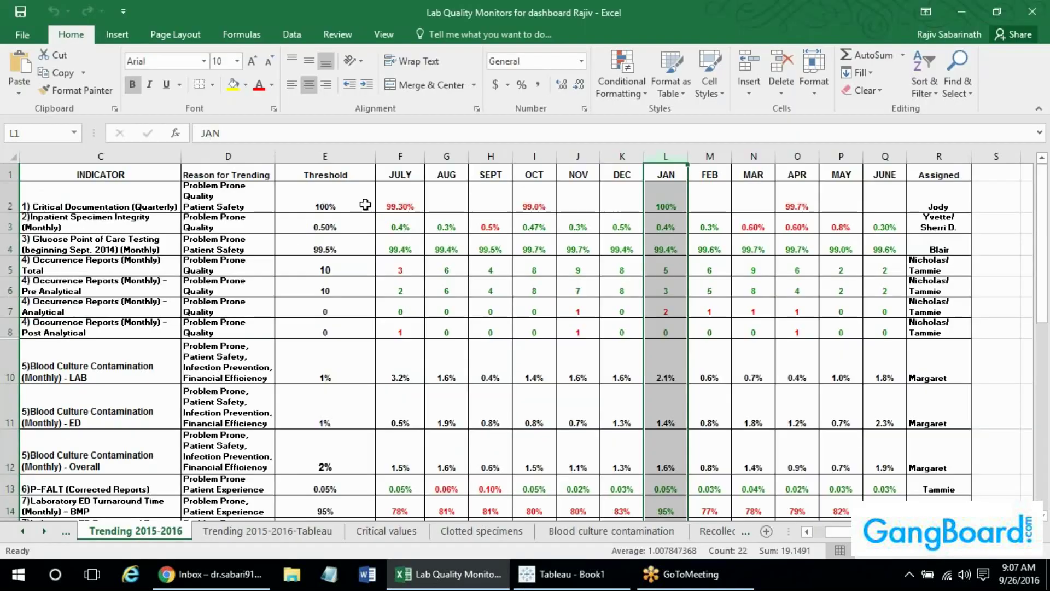
{"action": "left_click", "coordinate": [668, 224]}
{"action": "key", "text": "Down"}
{"action": "key", "text": "Down"}
{"action": "key", "text": "Down"}
{"action": "key", "text": "Down"}
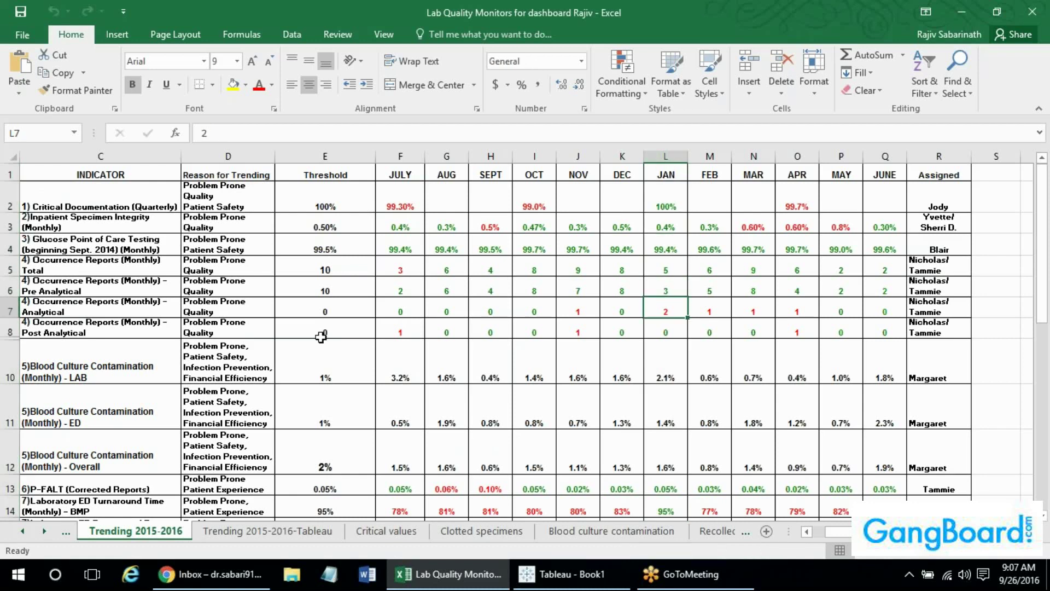
Return to Tableau and narrow the Indicator label column so more month columns fit in the view.
{"action": "key", "text": "alt+Tab"}
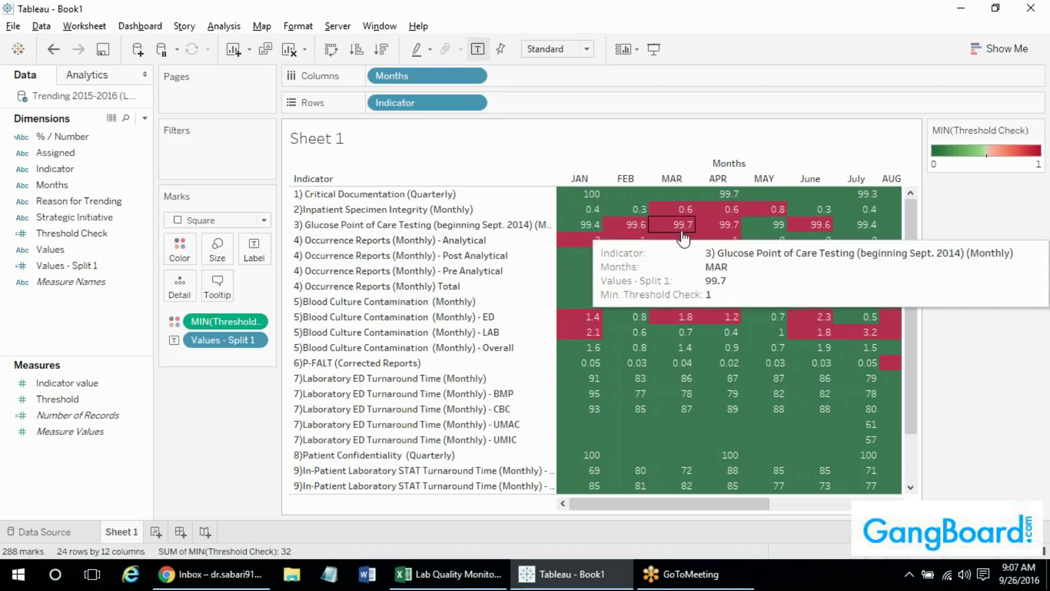
{"action": "mouse_move", "coordinate": [598, 241]}
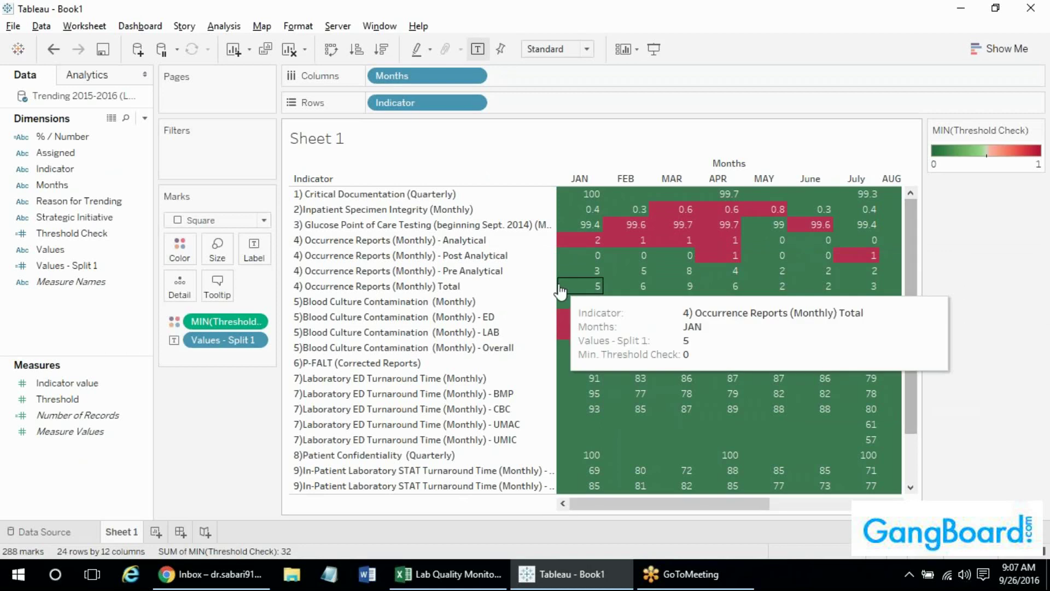
{"action": "left_click_drag", "start_coordinate": [555, 276], "coordinate": [428, 273]}
Hide the header of the Indicator field in the rows so only the monthly values remain.
{"action": "mouse_move", "coordinate": [884, 224]}
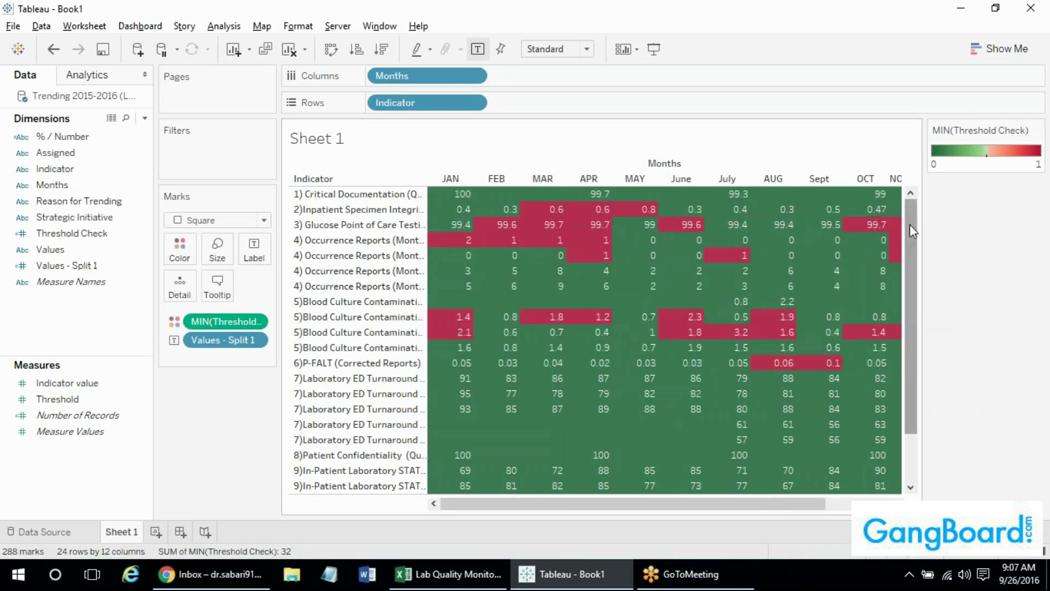
{"action": "left_click_drag", "start_coordinate": [905, 248], "coordinate": [904, 211]}
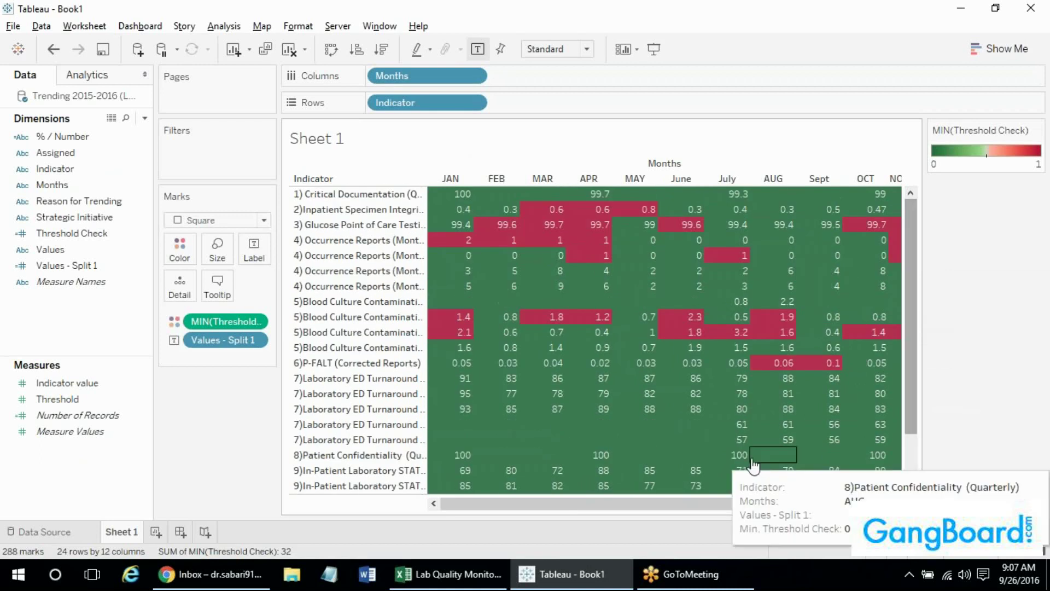
{"action": "left_click_drag", "start_coordinate": [723, 504], "coordinate": [698, 509]}
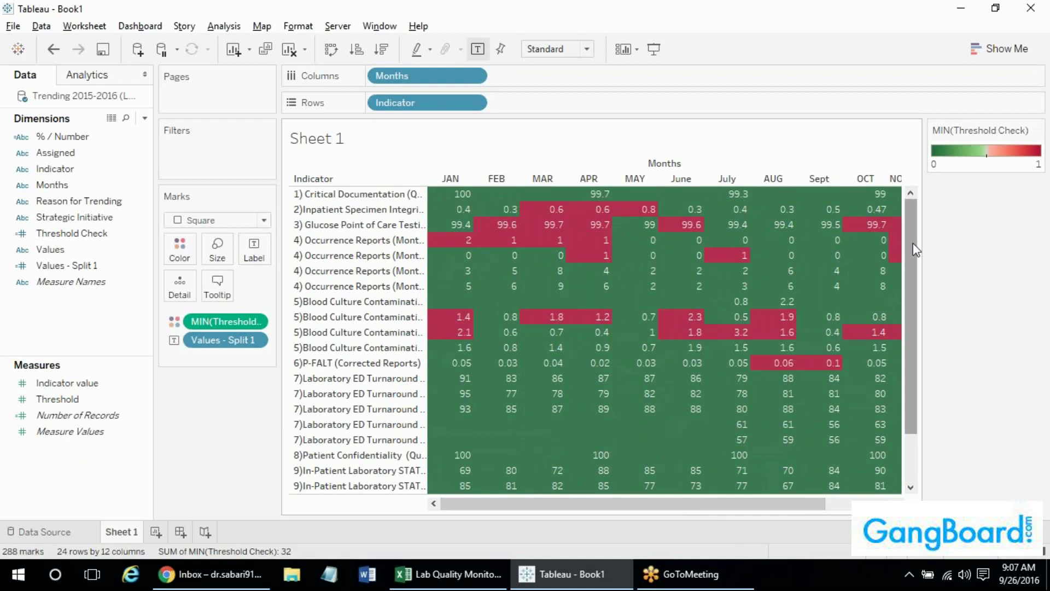
{"action": "left_click_drag", "start_coordinate": [911, 200], "coordinate": [908, 234]}
{"action": "left_click_drag", "start_coordinate": [417, 105], "coordinate": [385, 104]}
{"action": "right_click", "coordinate": [414, 103]}
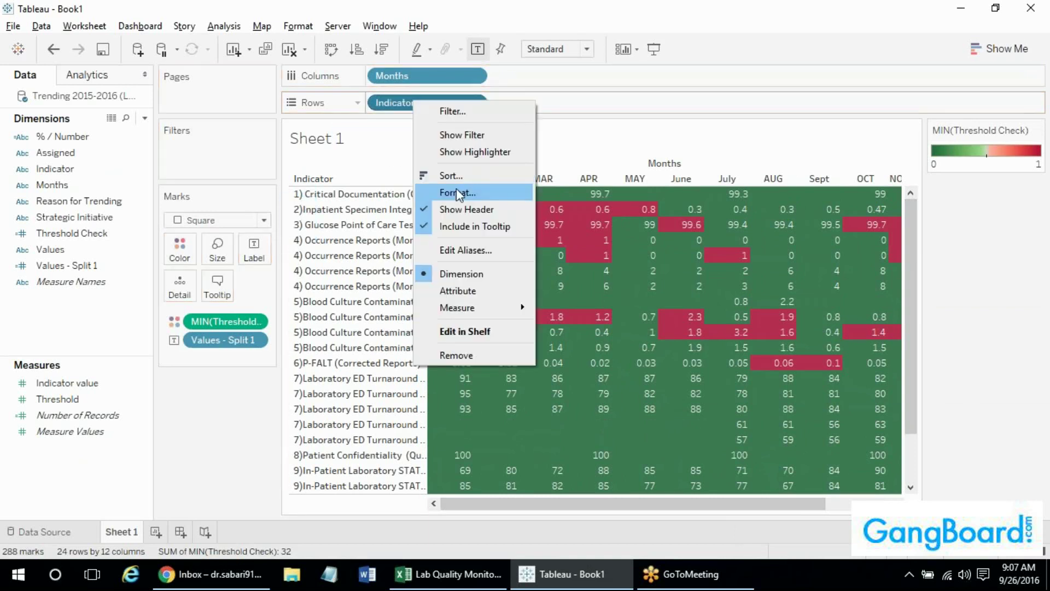
{"action": "left_click", "coordinate": [466, 212]}
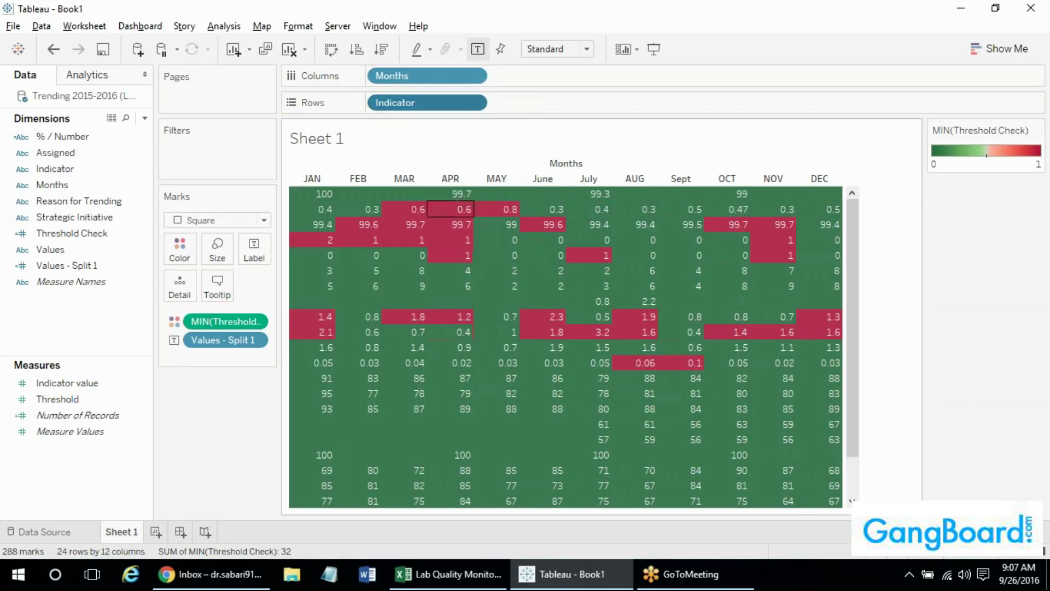
{"action": "left_click_drag", "start_coordinate": [857, 222], "coordinate": [851, 194]}
{"action": "mouse_move", "coordinate": [647, 218]}
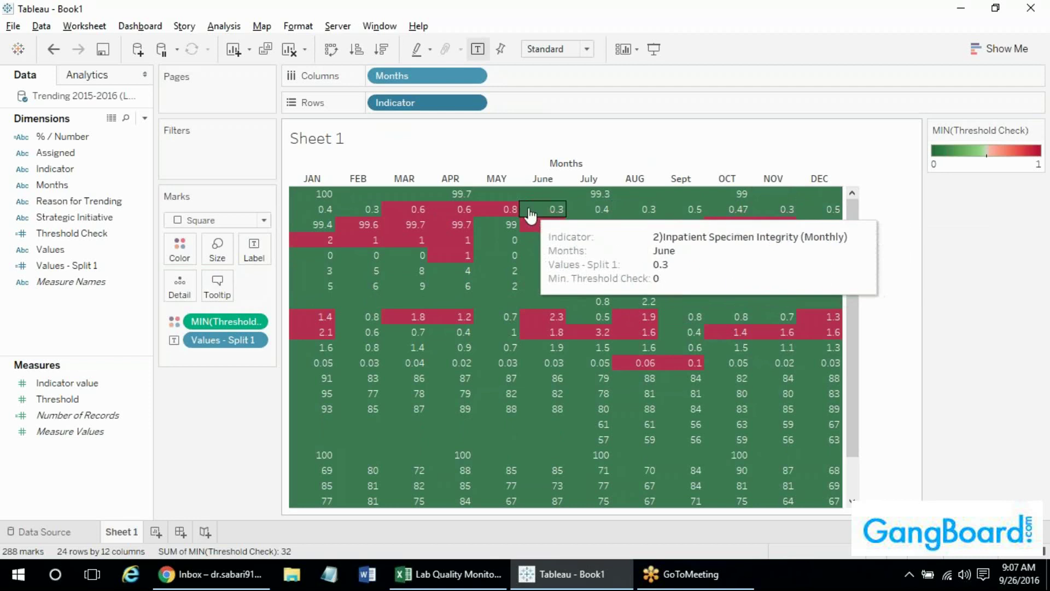
{"action": "mouse_move", "coordinate": [508, 214]}
{"action": "mouse_move", "coordinate": [471, 217]}
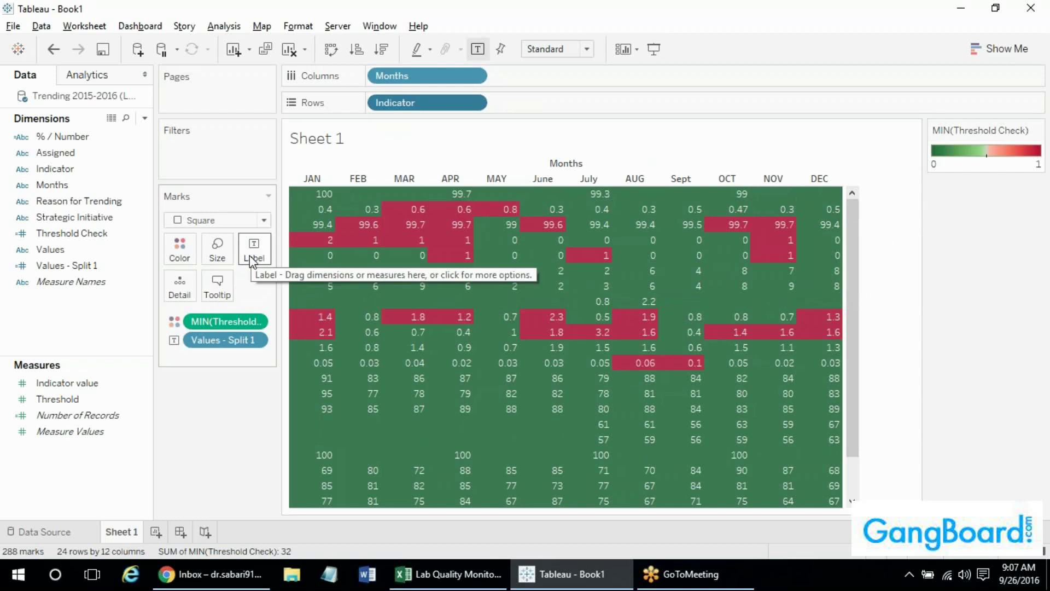
{"action": "mouse_move", "coordinate": [317, 226]}
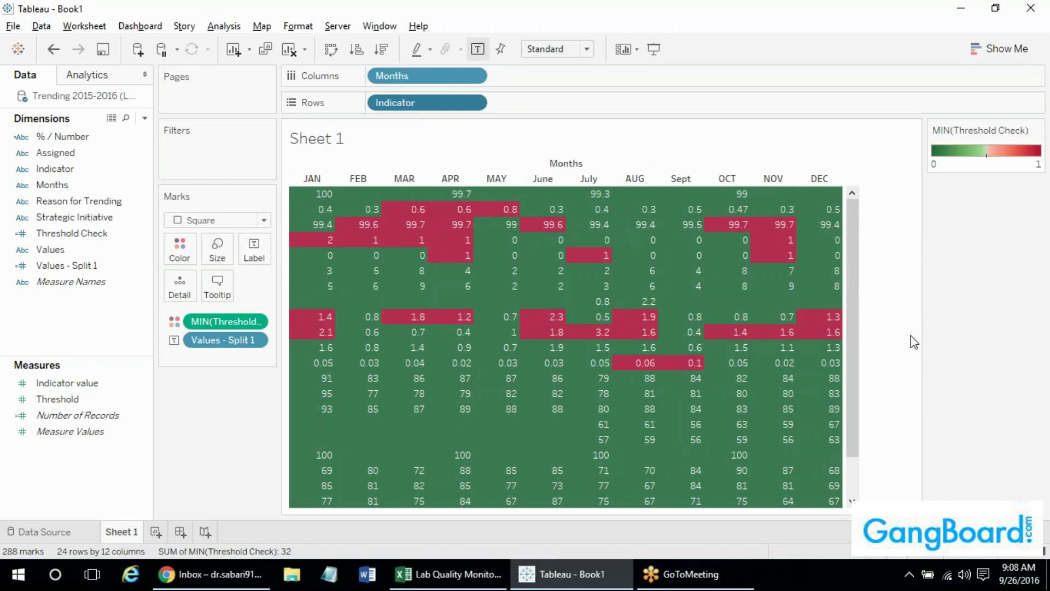
Centre the mark labels horizontally in their cells.
{"action": "left_click", "coordinate": [254, 257]}
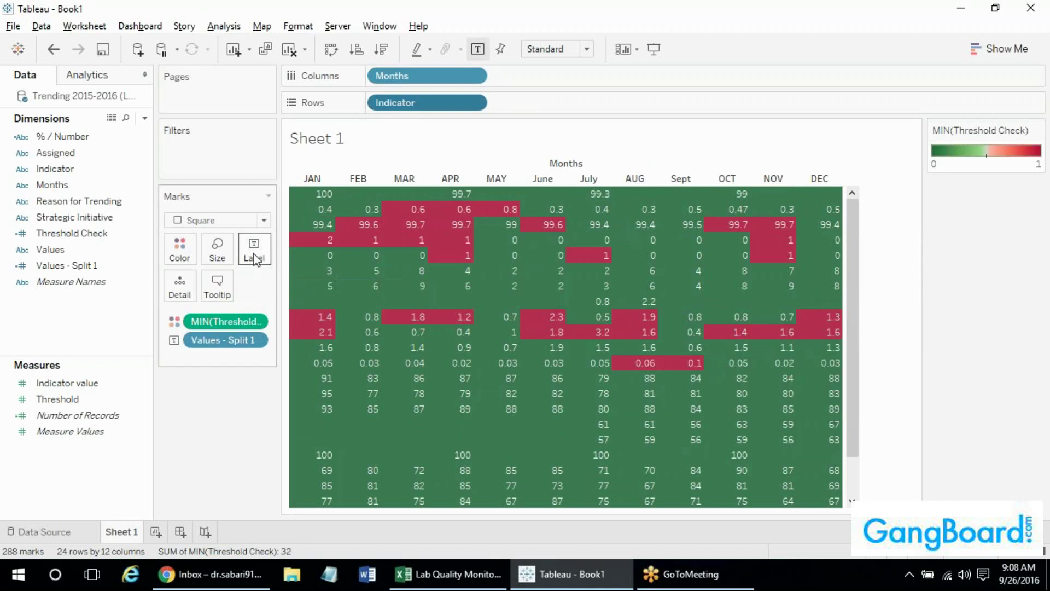
{"action": "left_click", "coordinate": [330, 371]}
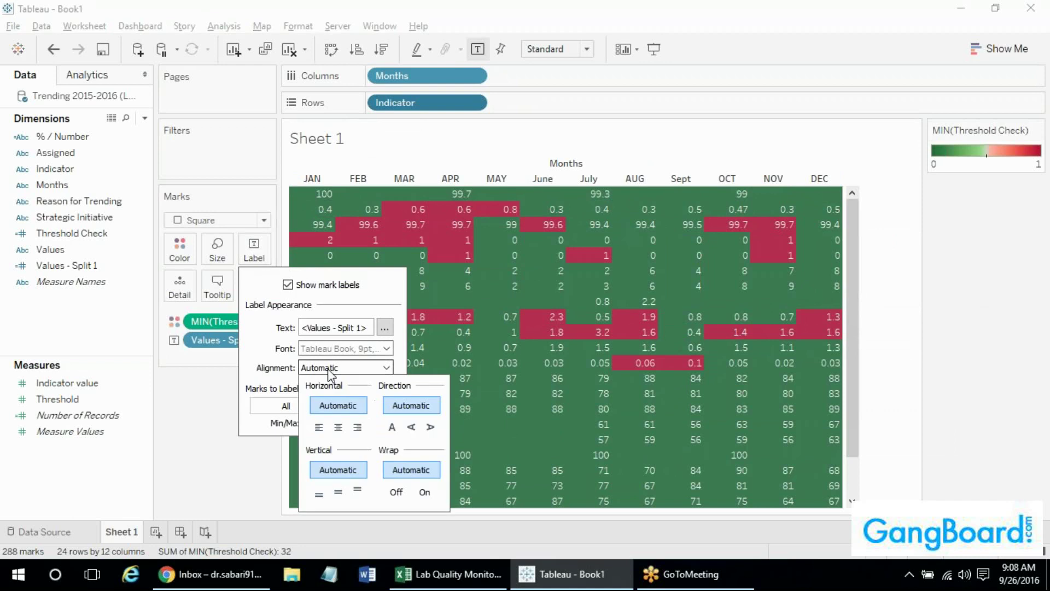
{"action": "left_click", "coordinate": [342, 429]}
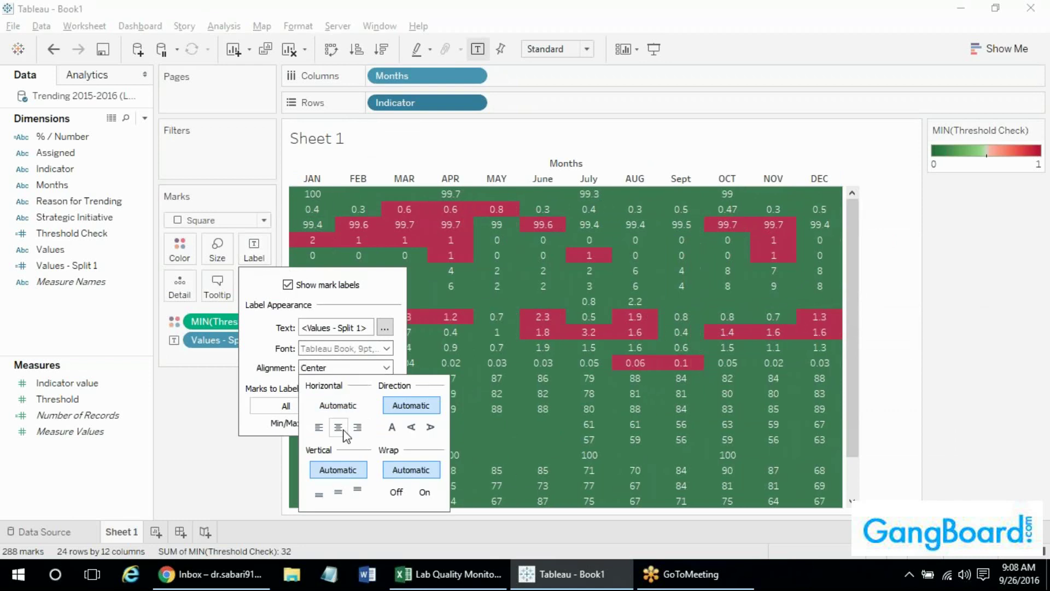
{"action": "left_click", "coordinate": [196, 432]}
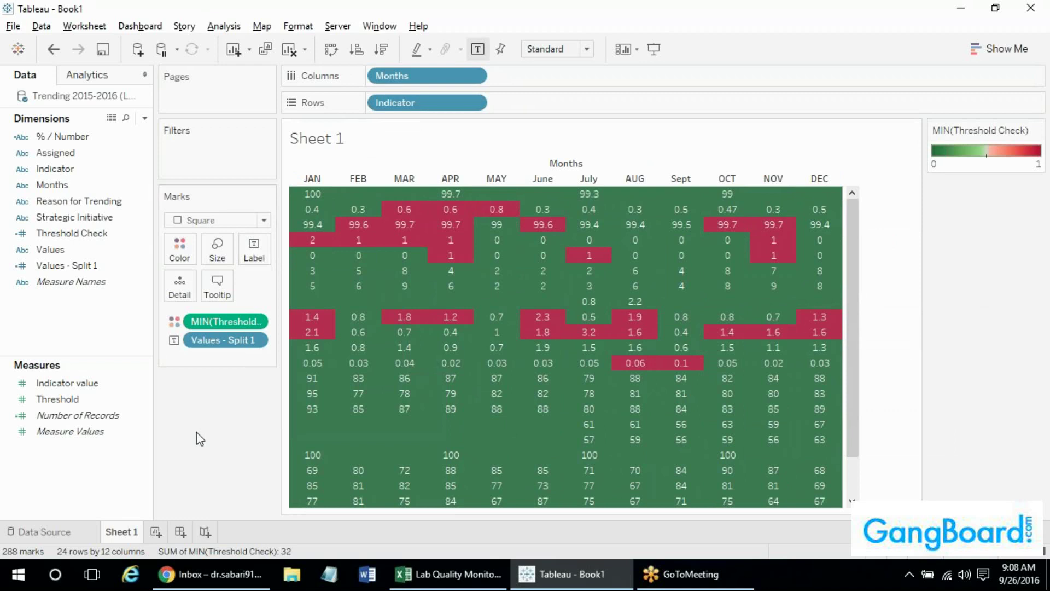
Add a black border around the coloured cells of the table.
{"action": "left_click", "coordinate": [179, 248]}
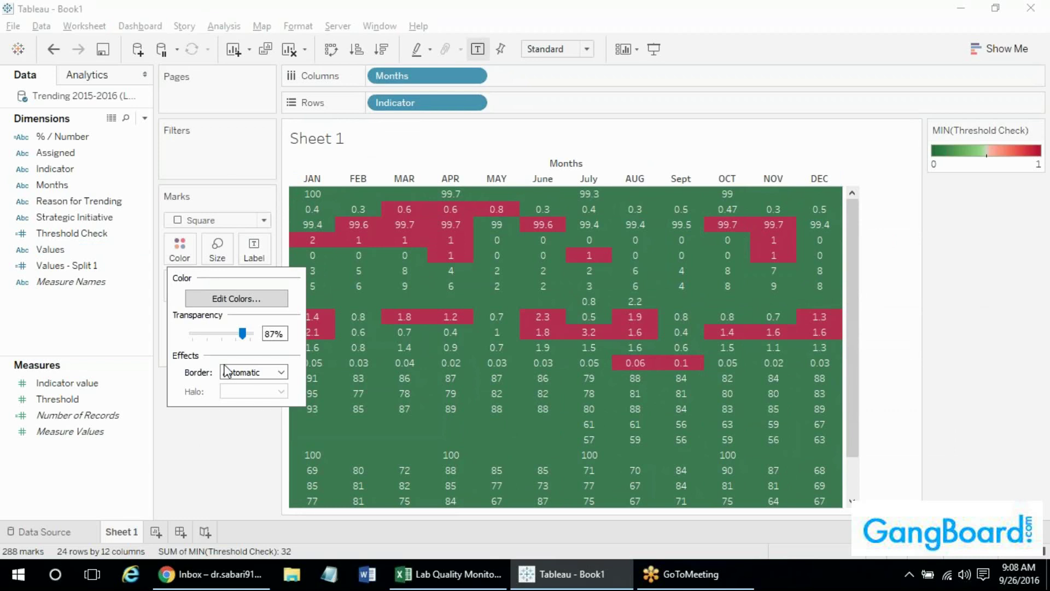
{"action": "left_click", "coordinate": [241, 374]}
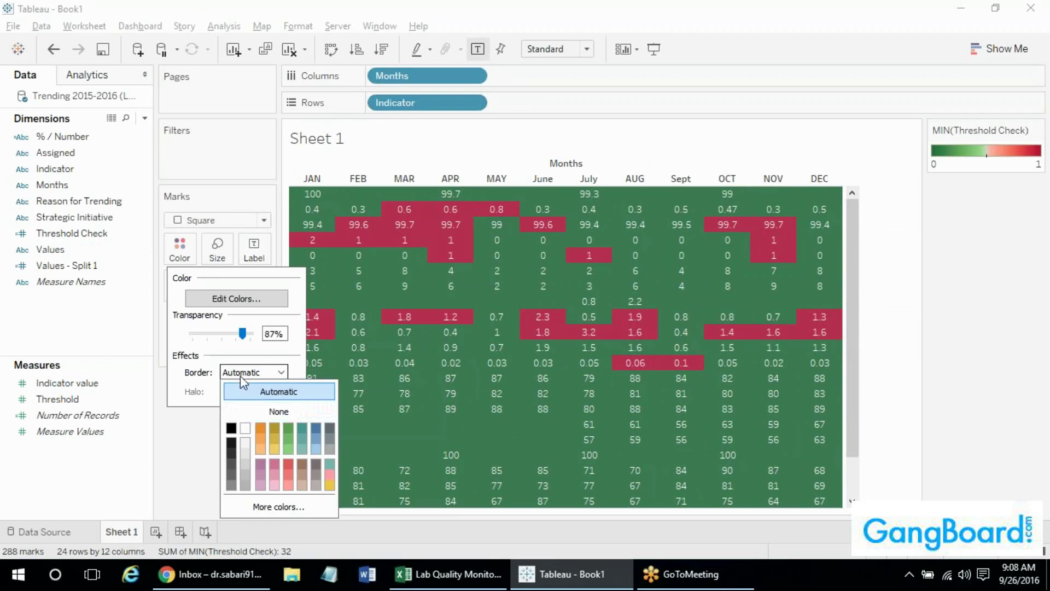
{"action": "left_click", "coordinate": [231, 427]}
{"action": "left_click", "coordinate": [187, 438]}
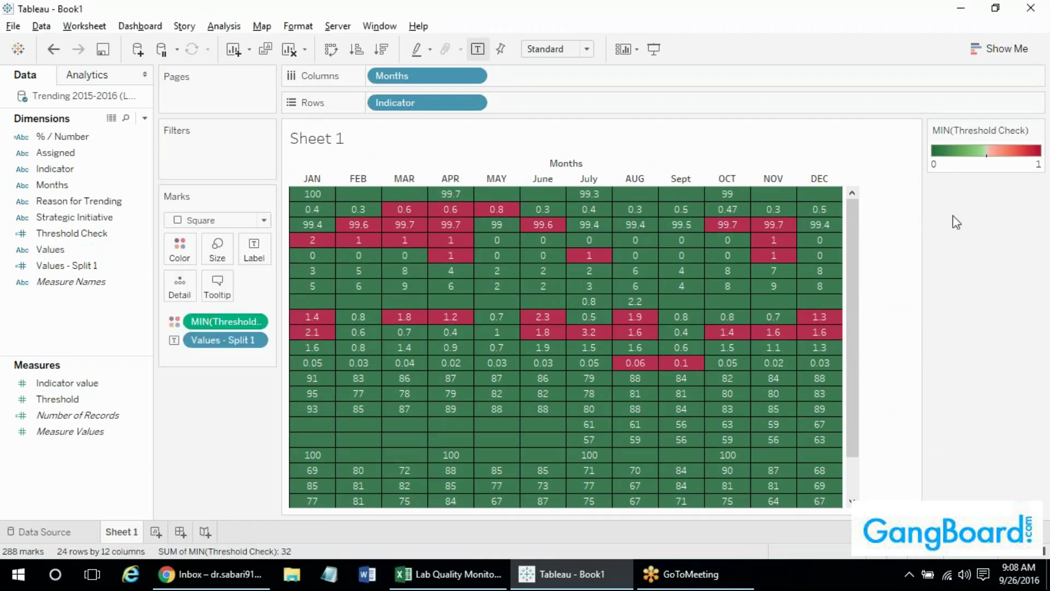
{"action": "mouse_move", "coordinate": [854, 212]}
{"action": "left_mouse_down"}
{"action": "mouse_move", "coordinate": [861, 275]}
{"action": "mouse_move", "coordinate": [862, 210]}
{"action": "left_mouse_up"}
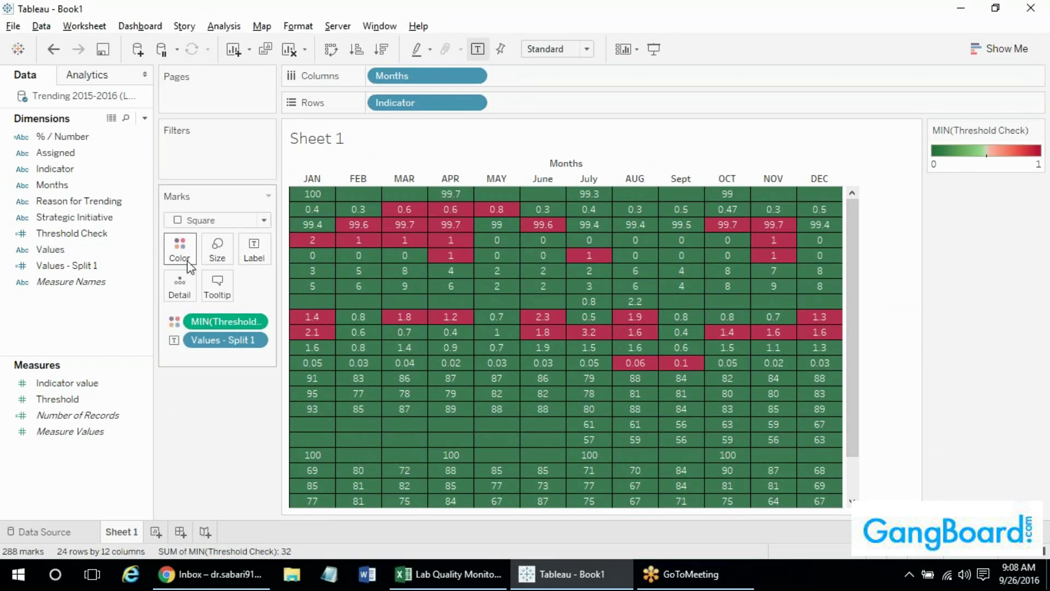
Raise the mark colour transparency setting to 100% and change the Threshold Check palette to Custom Diverging.
{"action": "left_click", "coordinate": [179, 244]}
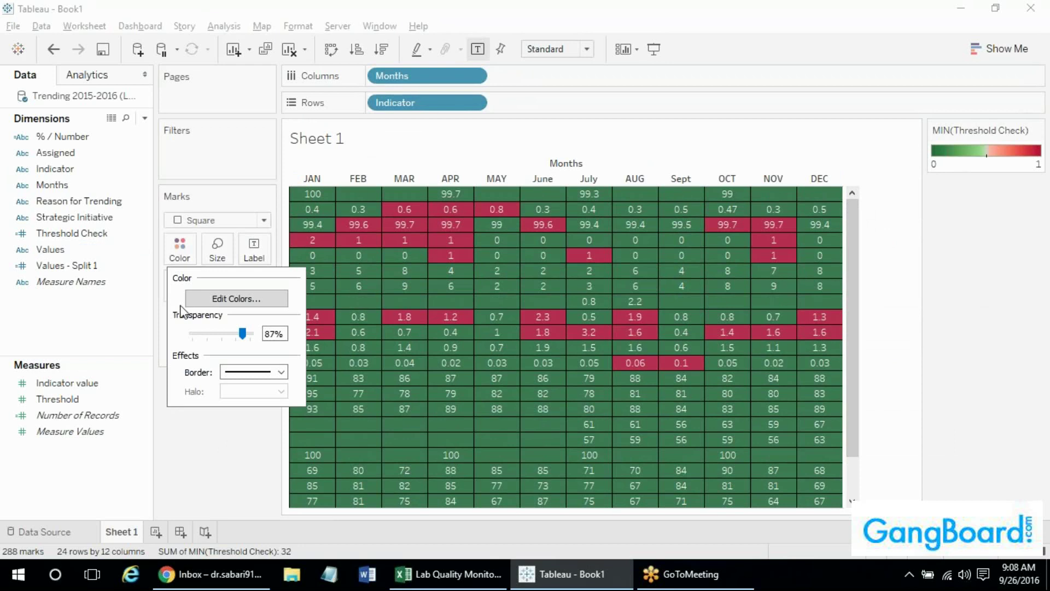
{"action": "mouse_move", "coordinate": [242, 334]}
{"action": "left_mouse_down"}
{"action": "mouse_move", "coordinate": [251, 335]}
{"action": "mouse_move", "coordinate": [206, 335]}
{"action": "mouse_move", "coordinate": [257, 336]}
{"action": "left_mouse_up"}
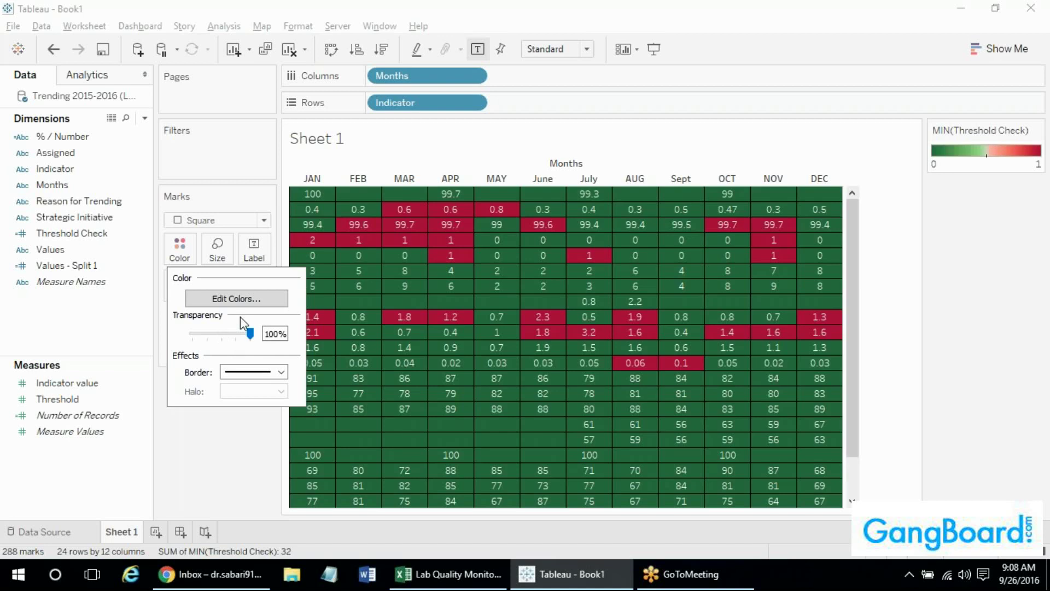
{"action": "left_click", "coordinate": [236, 298]}
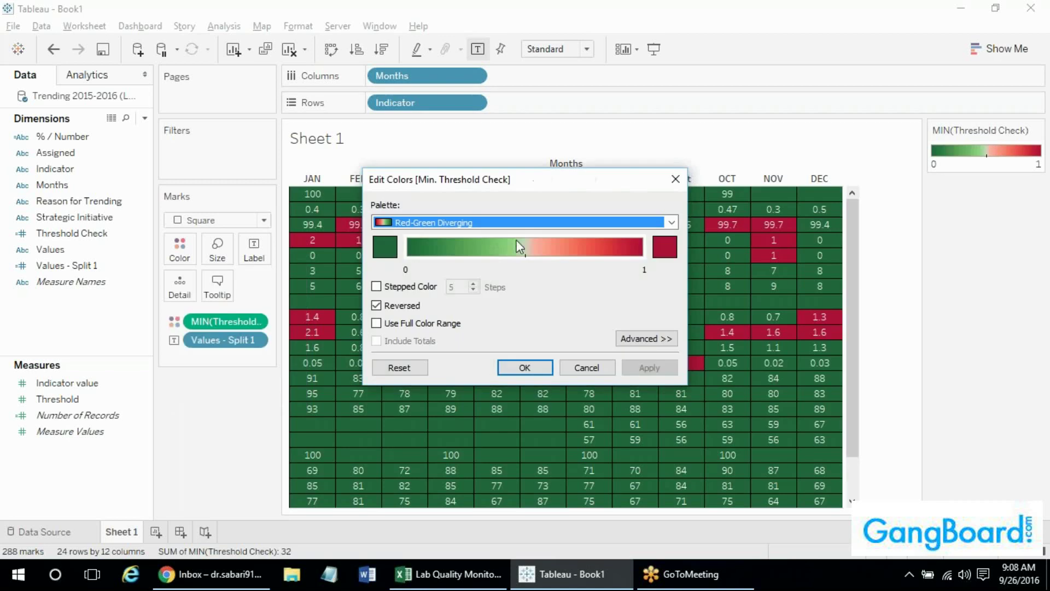
{"action": "left_click", "coordinate": [464, 224]}
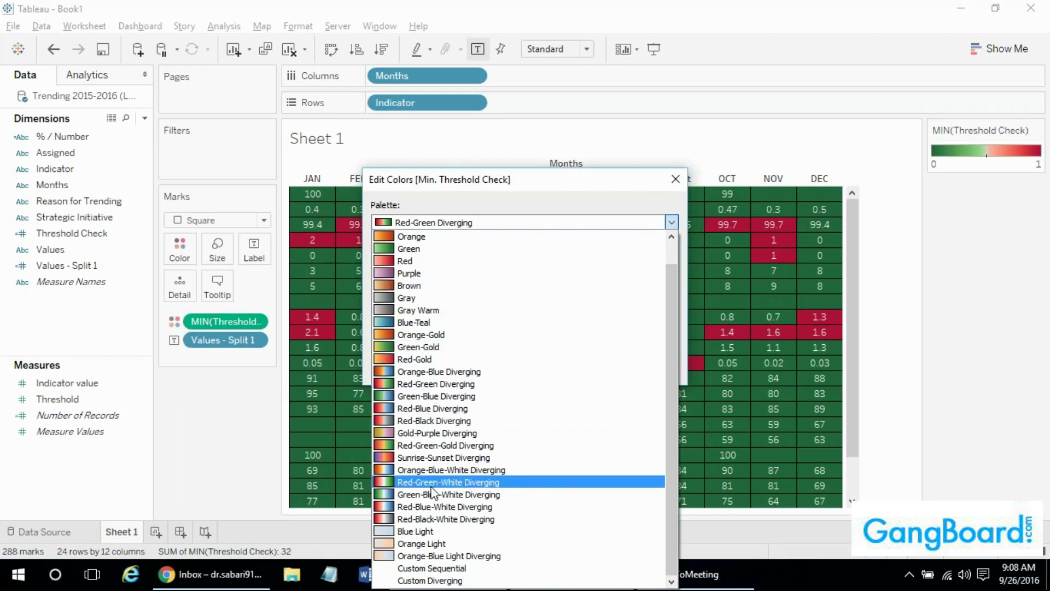
{"action": "left_click", "coordinate": [427, 580]}
Set the custom palette's low-end colour to brighter green #3aab62 and its high-end colour to brighter red #d9164a, and apply them.
{"action": "left_click", "coordinate": [389, 251]}
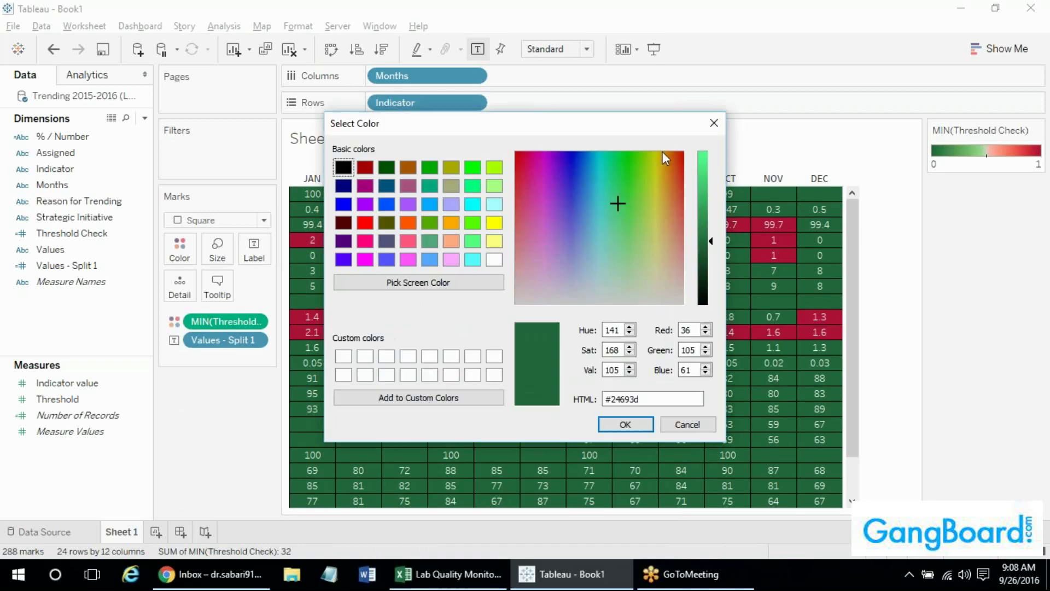
{"action": "left_click_drag", "start_coordinate": [710, 243], "coordinate": [711, 201]}
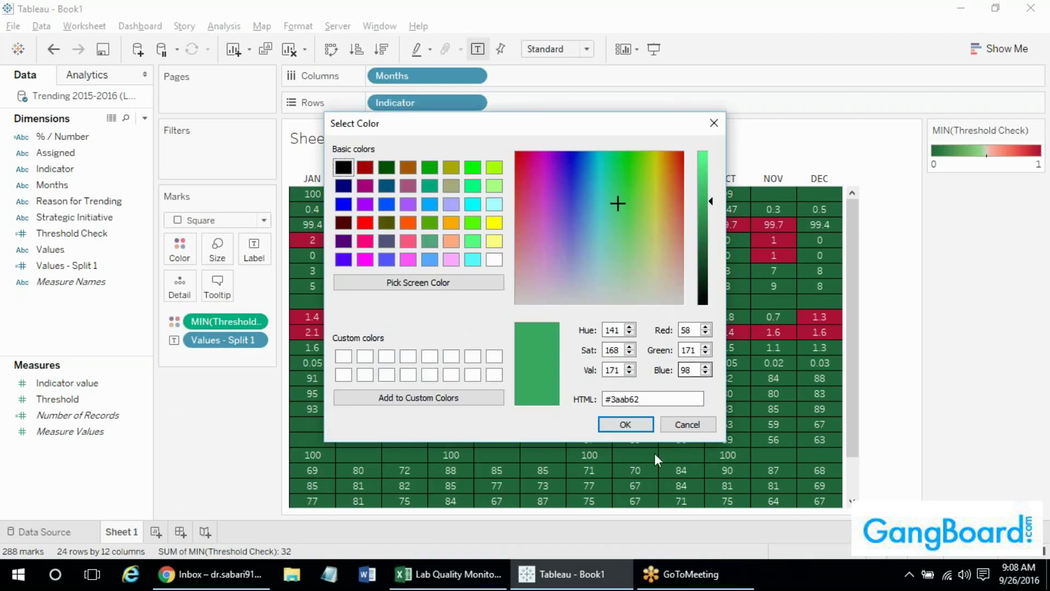
{"action": "left_click", "coordinate": [614, 430]}
{"action": "left_click", "coordinate": [660, 256]}
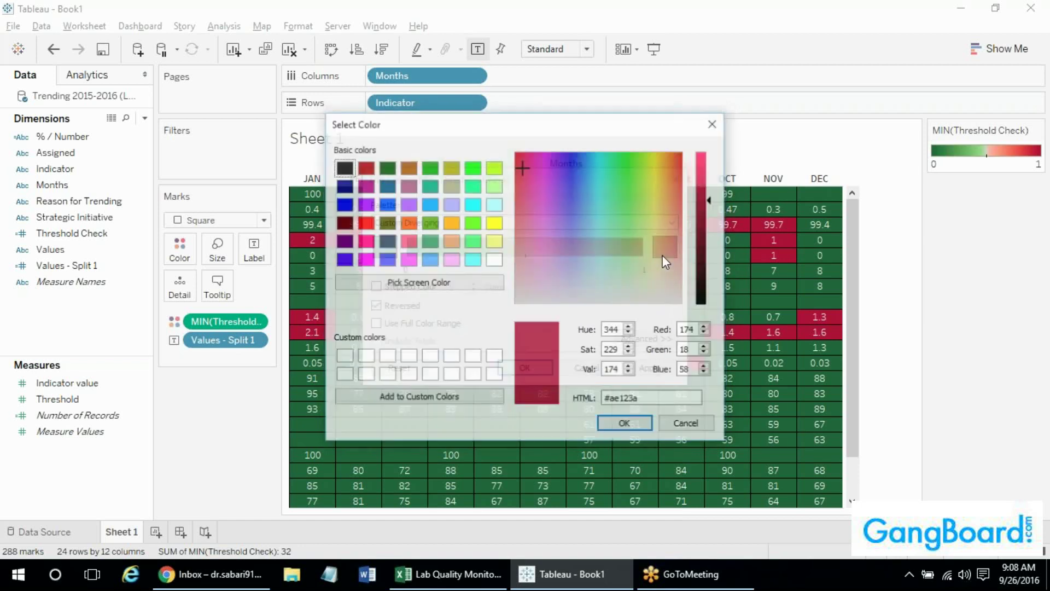
{"action": "left_click_drag", "start_coordinate": [711, 200], "coordinate": [711, 173]}
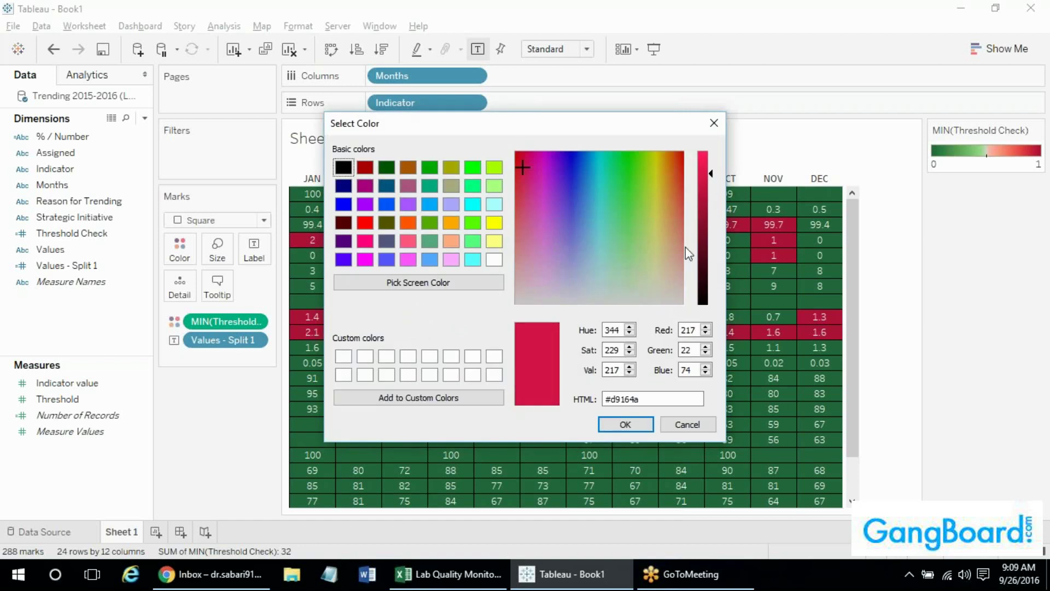
{"action": "left_click", "coordinate": [621, 427]}
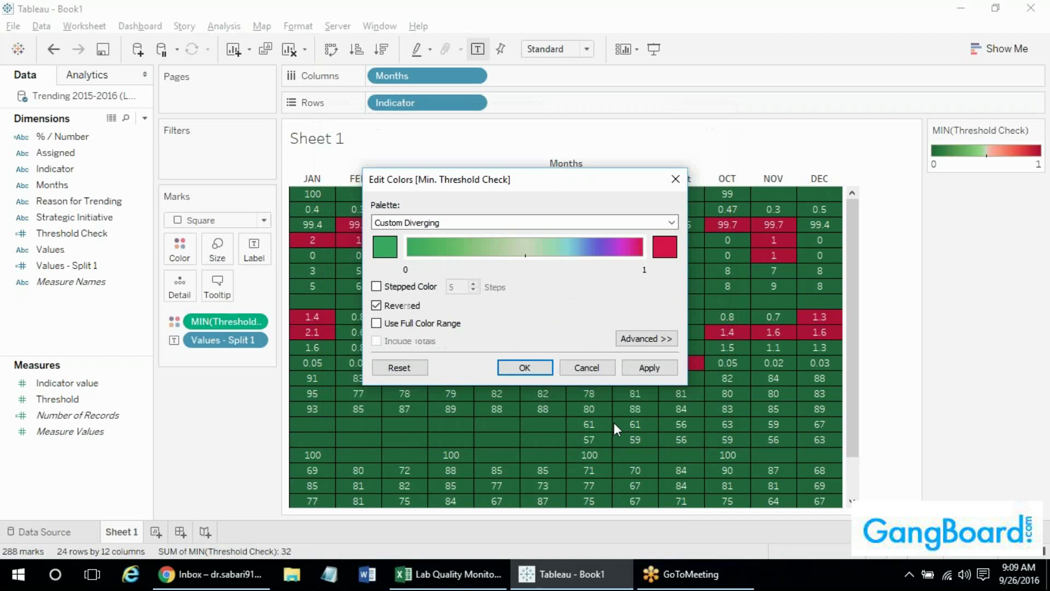
{"action": "left_click", "coordinate": [649, 367]}
{"action": "left_click", "coordinate": [523, 367]}
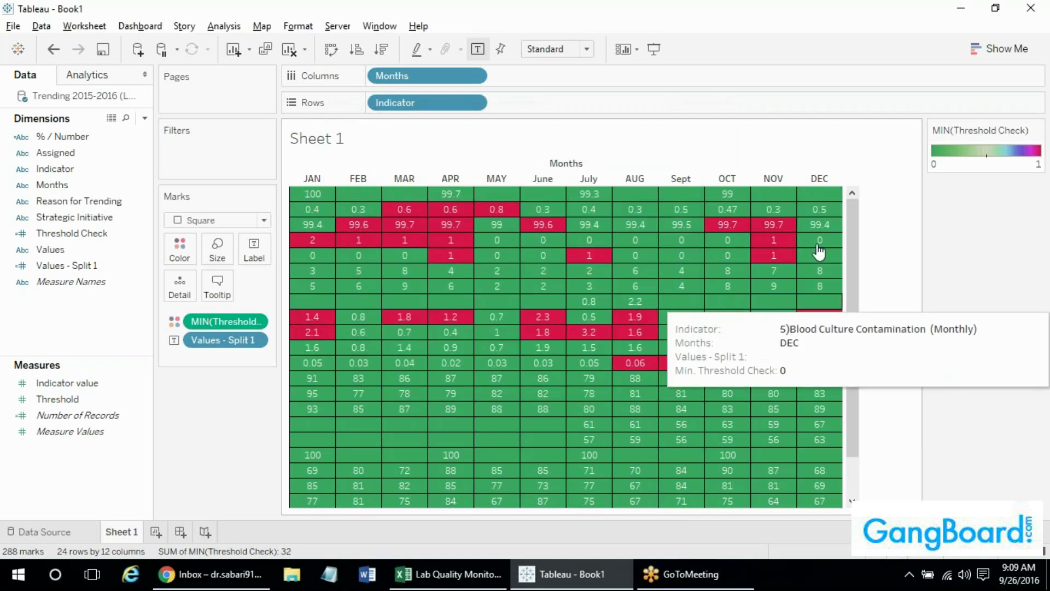
Make the Threshold Check colour scale stepped with 2 steps, so it uses only green and red.
{"action": "double_click", "coordinate": [988, 156]}
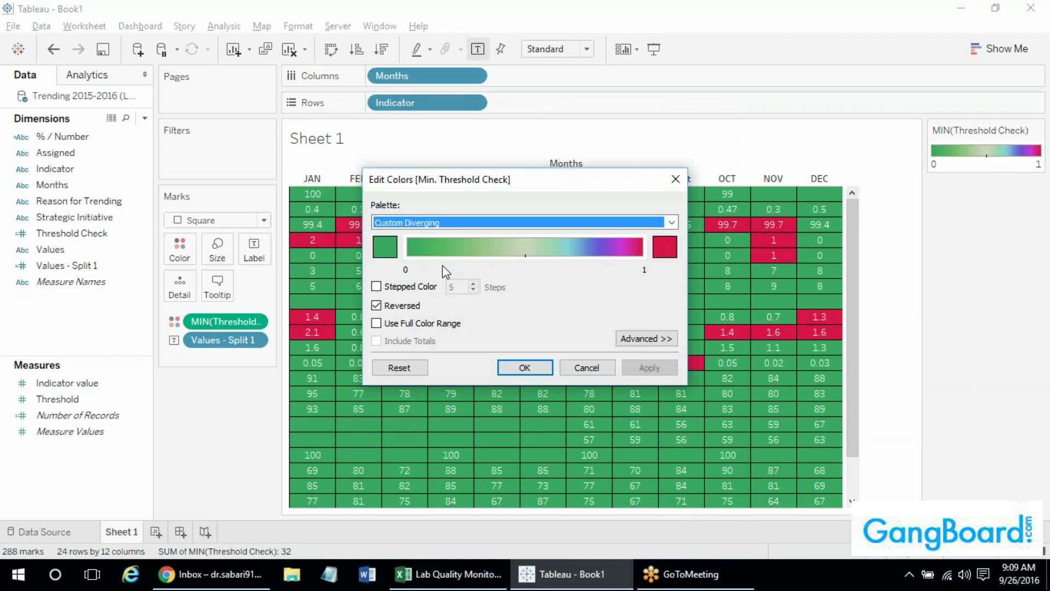
{"action": "left_click", "coordinate": [405, 287]}
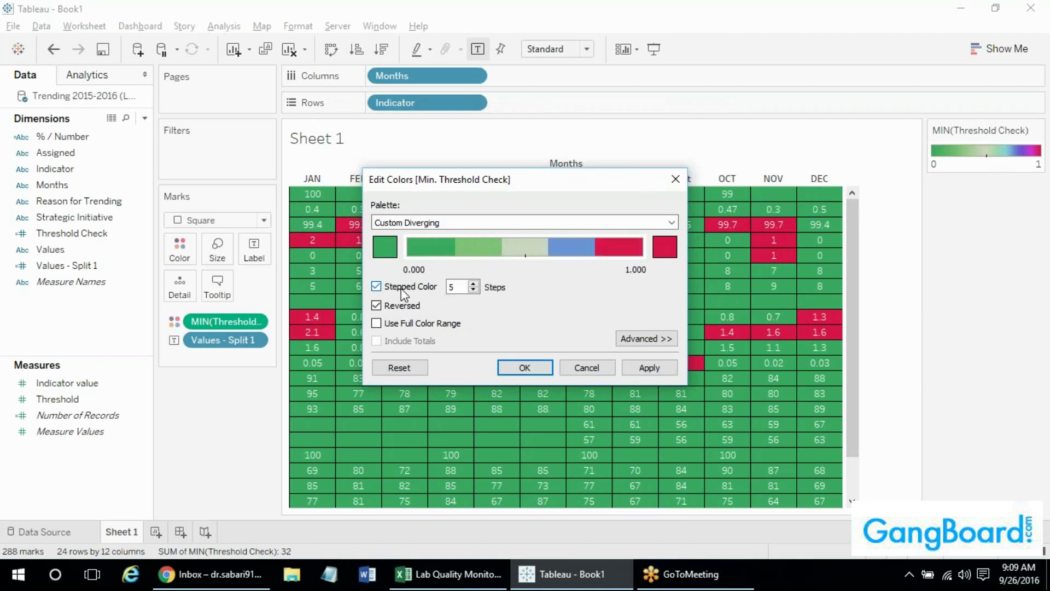
{"action": "left_click", "coordinate": [425, 288]}
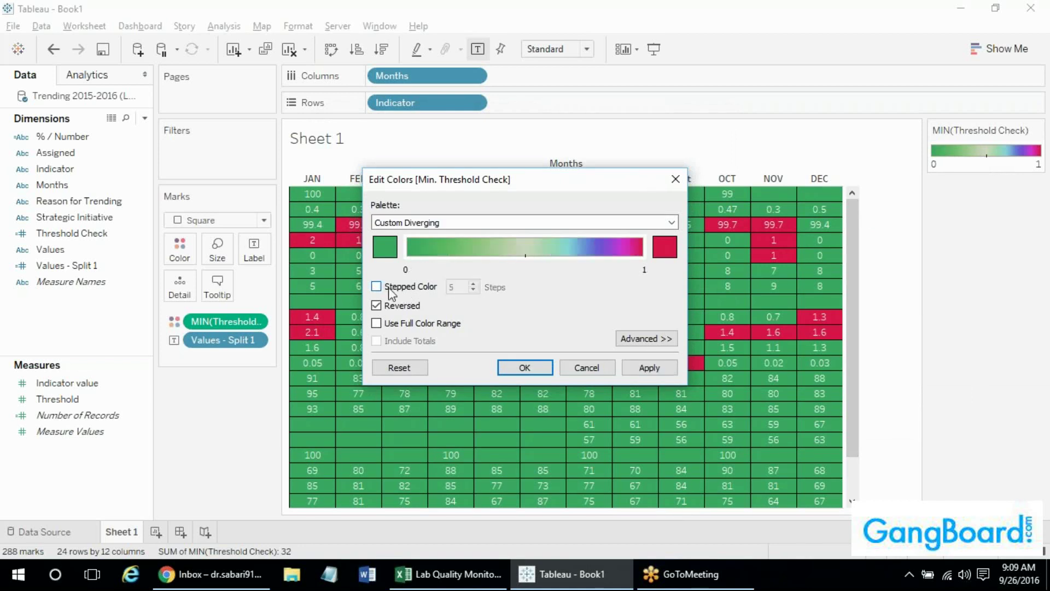
{"action": "left_click_drag", "start_coordinate": [457, 181], "coordinate": [457, 220]}
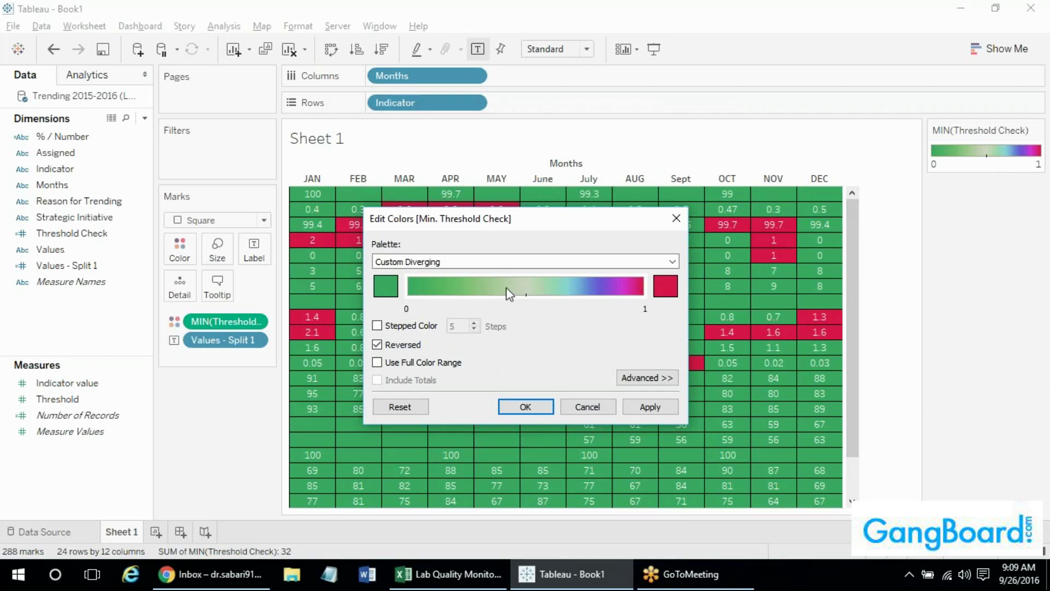
{"action": "left_click", "coordinate": [402, 326]}
{"action": "left_click", "coordinate": [472, 326]}
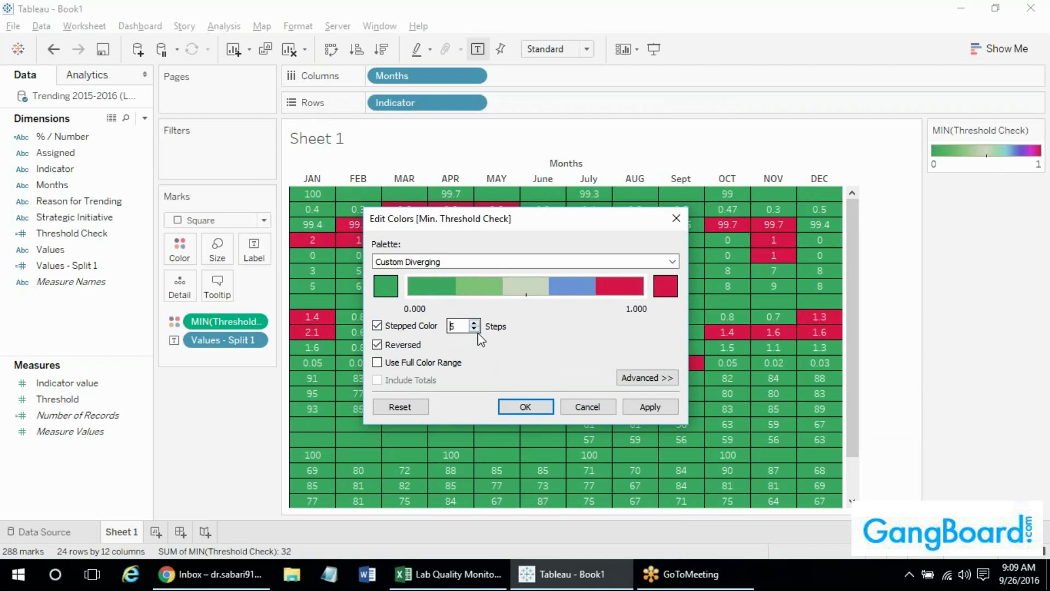
{"action": "left_click", "coordinate": [474, 330]}
{"action": "left_click", "coordinate": [474, 329]}
{"action": "left_click", "coordinate": [474, 329]}
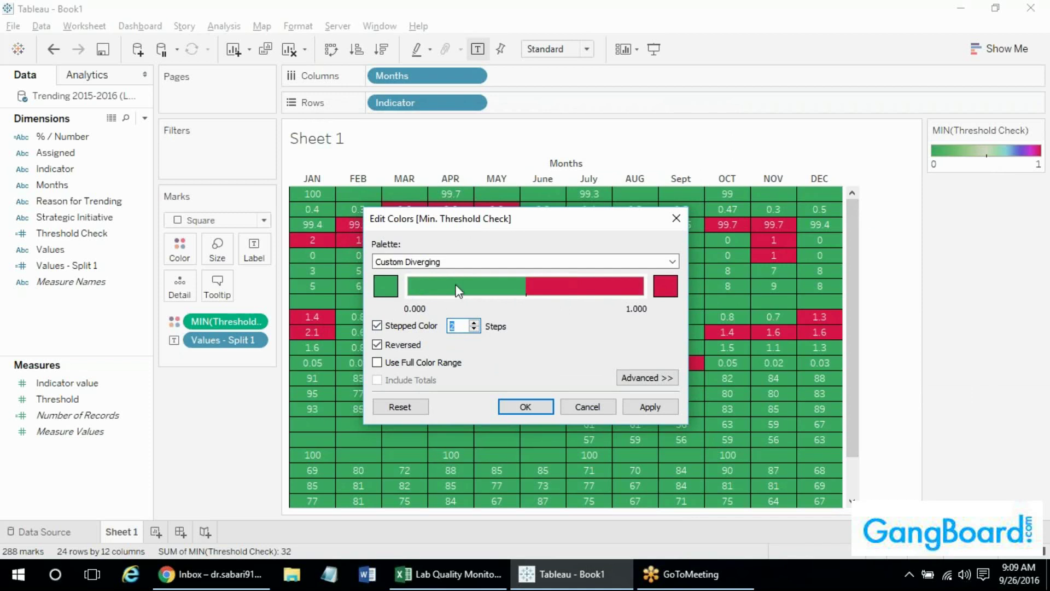
{"action": "left_click", "coordinate": [531, 408]}
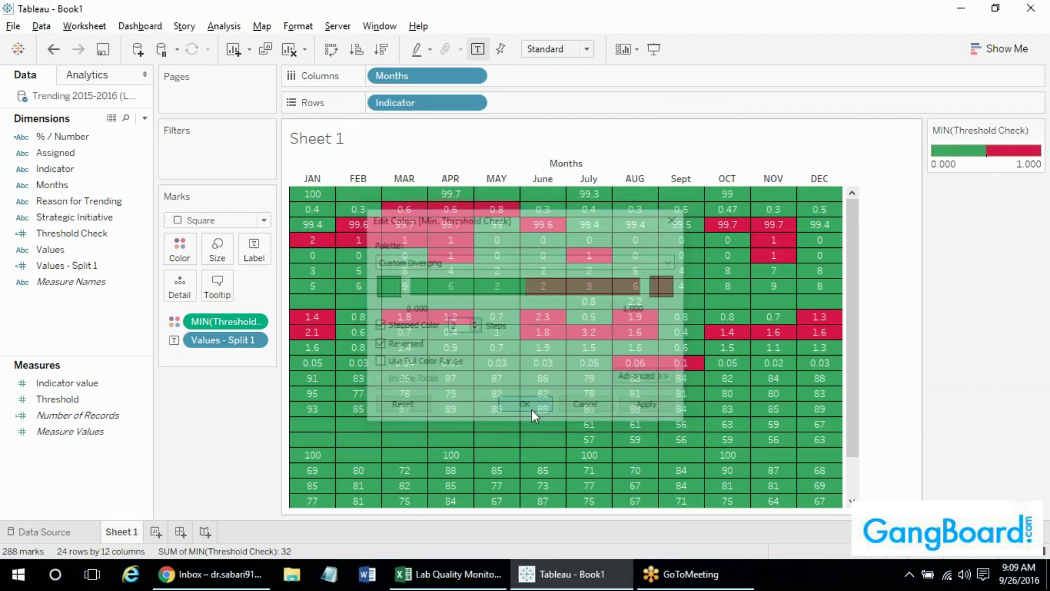
Hide the Months field label above the month column headers.
{"action": "left_click_drag", "start_coordinate": [852, 226], "coordinate": [856, 321]}
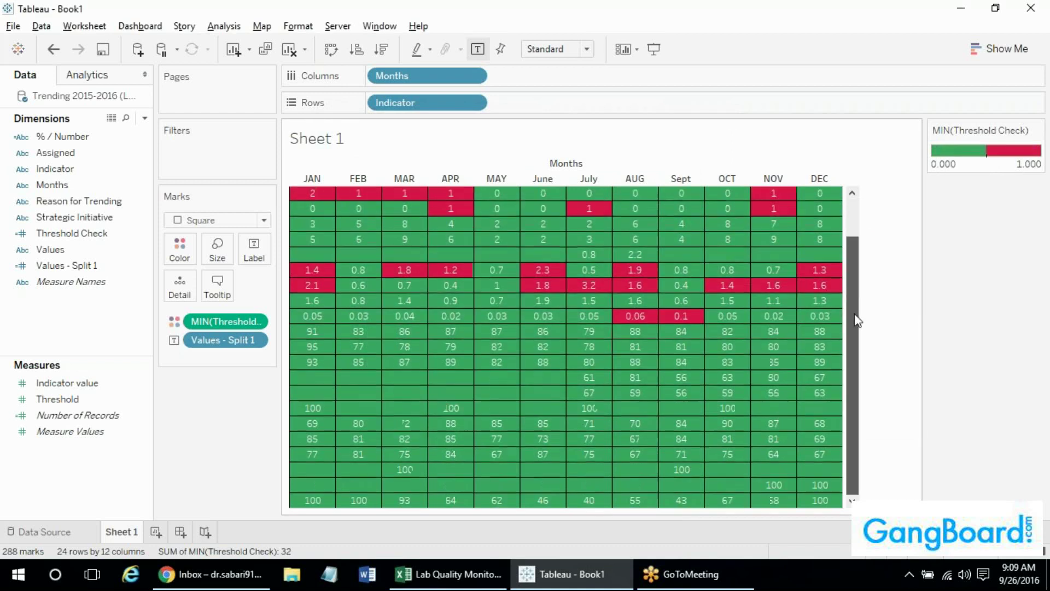
{"action": "scroll", "coordinate": [857, 305], "scroll_direction": "up", "scroll_amount": 3}
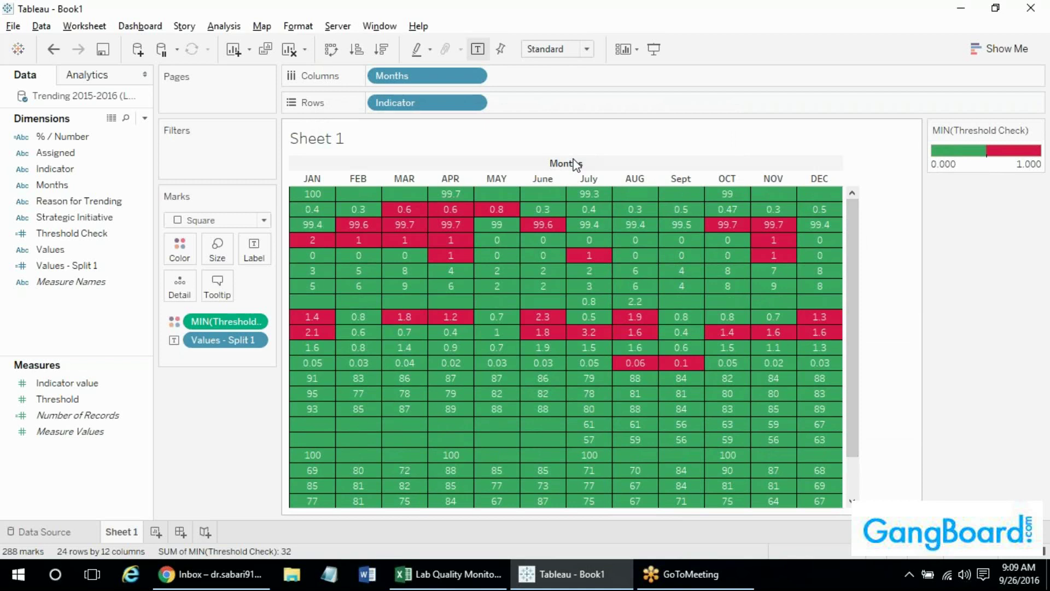
{"action": "right_click", "coordinate": [574, 162]}
{"action": "left_click", "coordinate": [614, 224]}
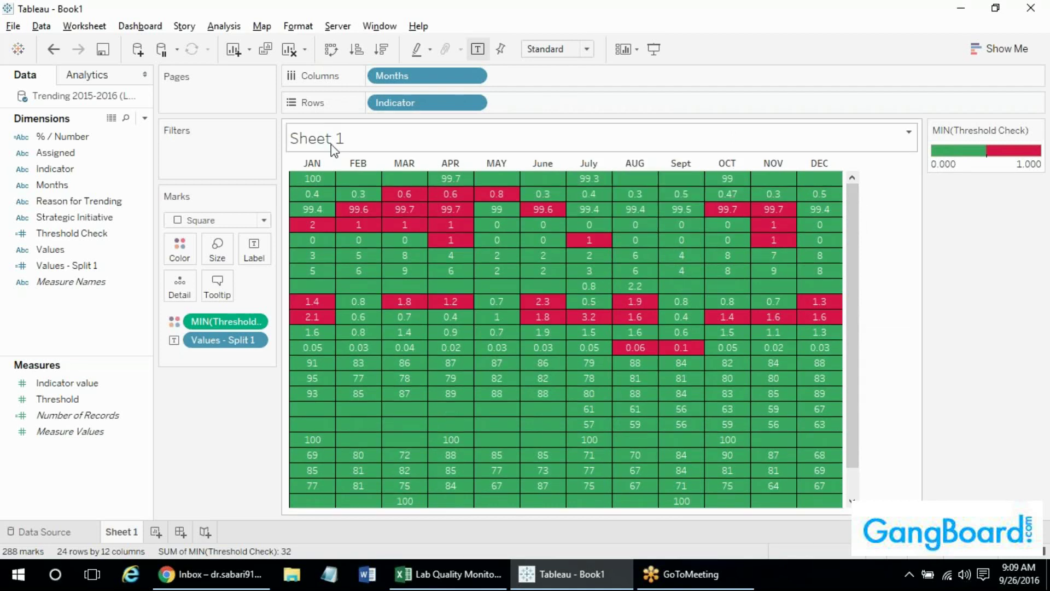
{"action": "double_click", "coordinate": [356, 146]}
{"action": "left_click_drag", "start_coordinate": [472, 234], "coordinate": [324, 222]}
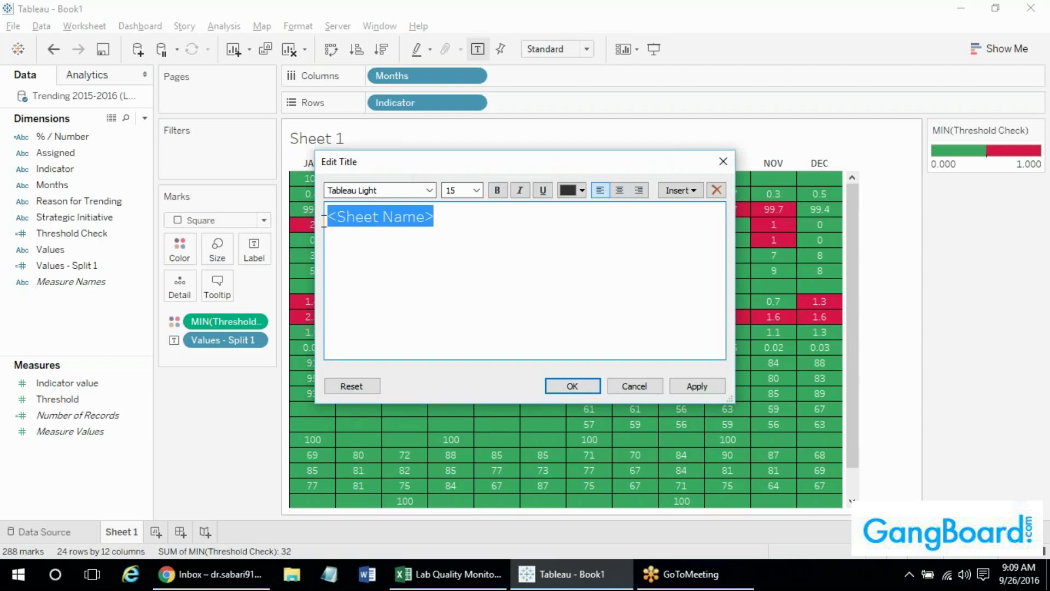
{"action": "left_click", "coordinate": [468, 239]}
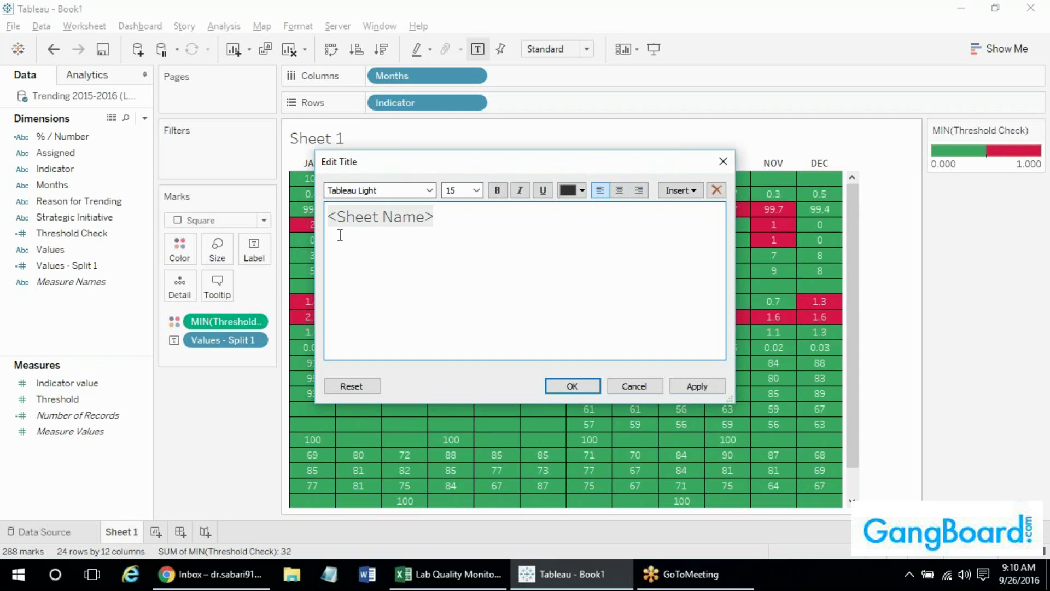
{"action": "left_click_drag", "start_coordinate": [386, 167], "coordinate": [389, 218]}
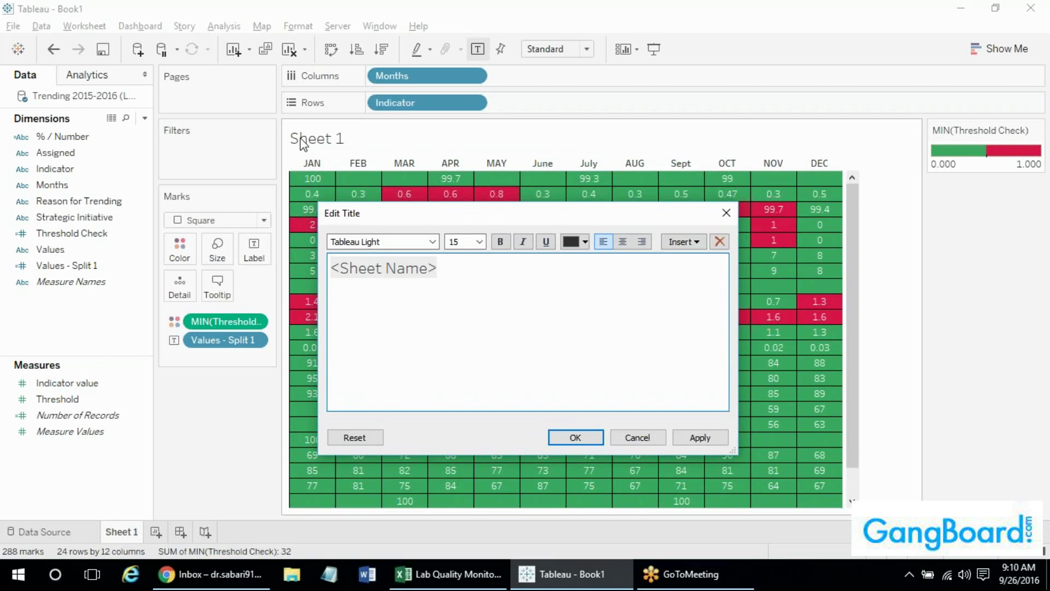
{"action": "triple_click", "coordinate": [490, 279]}
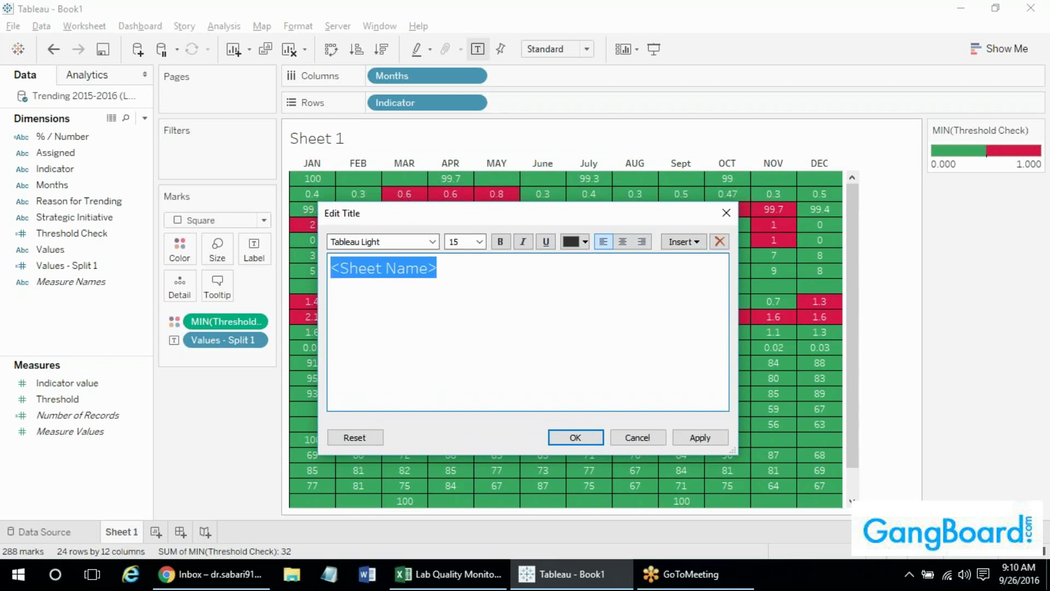
{"action": "type", "text": "Indicato"}
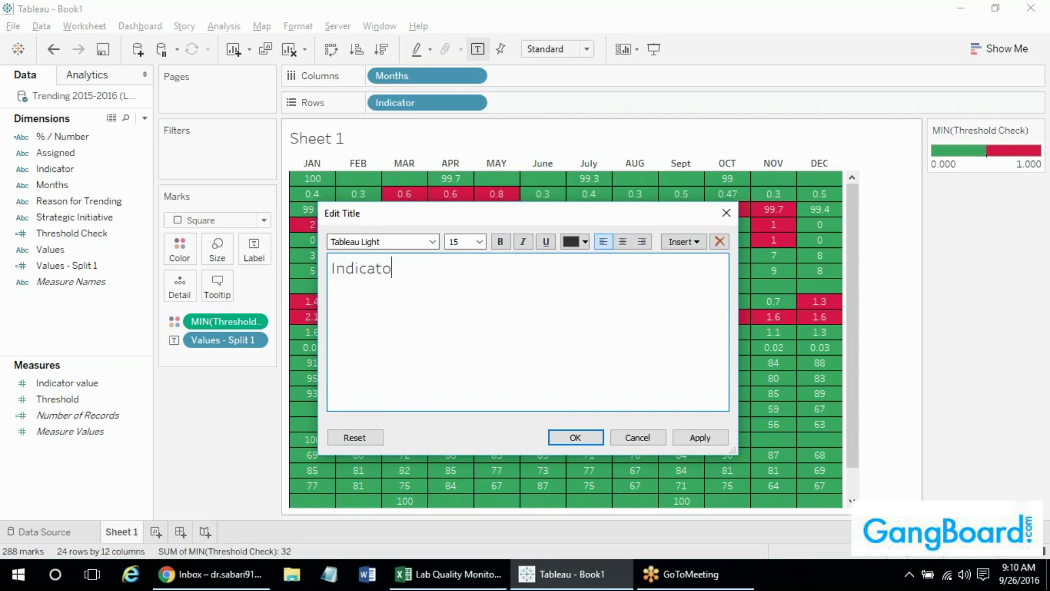
{"action": "type", "text": "r Threshold Check"}
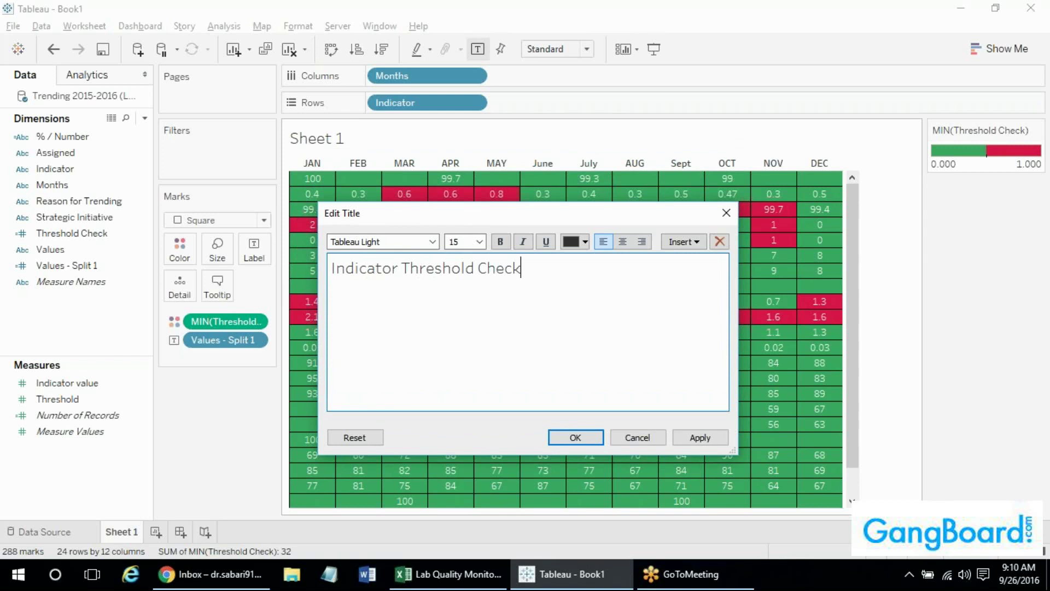
{"action": "left_click", "coordinate": [631, 442]}
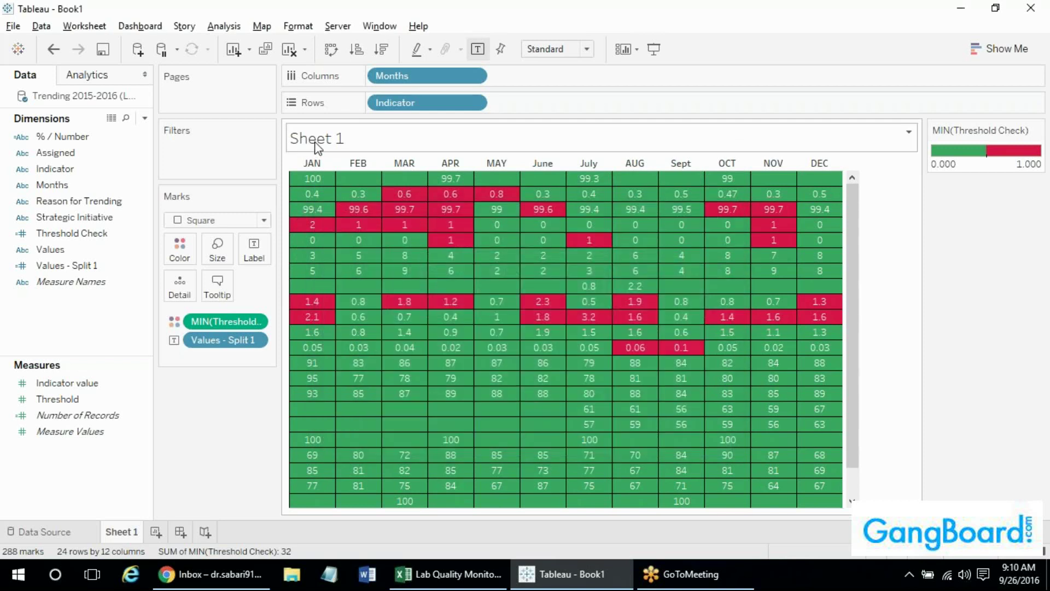
Replace the sheet name placeholder in the worksheet title with "Indicator Threshold Check".
{"action": "double_click", "coordinate": [320, 143]}
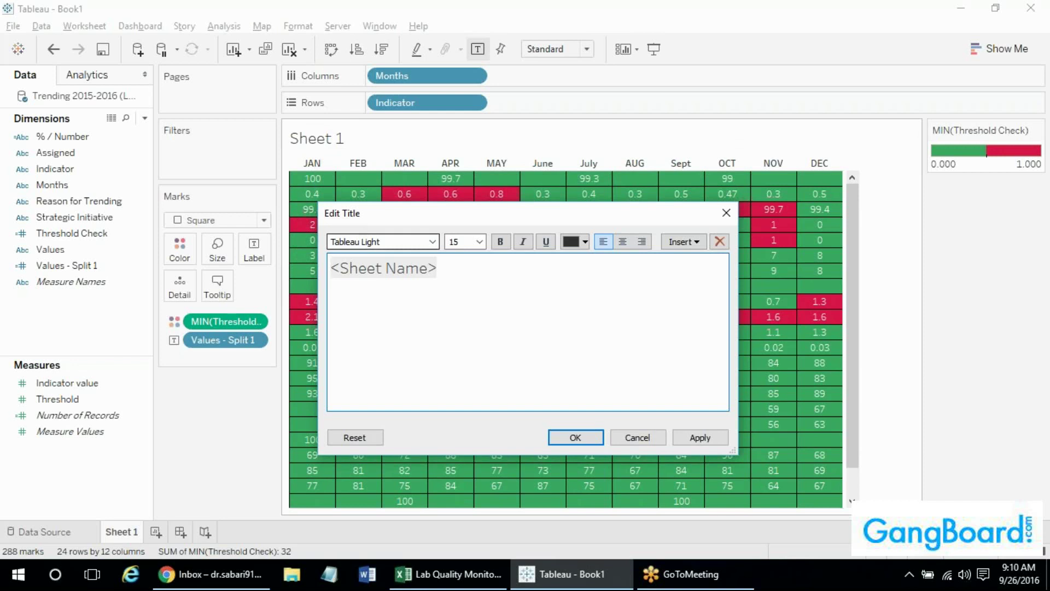
{"action": "key", "text": "Escape"}
{"action": "right_click", "coordinate": [350, 137]}
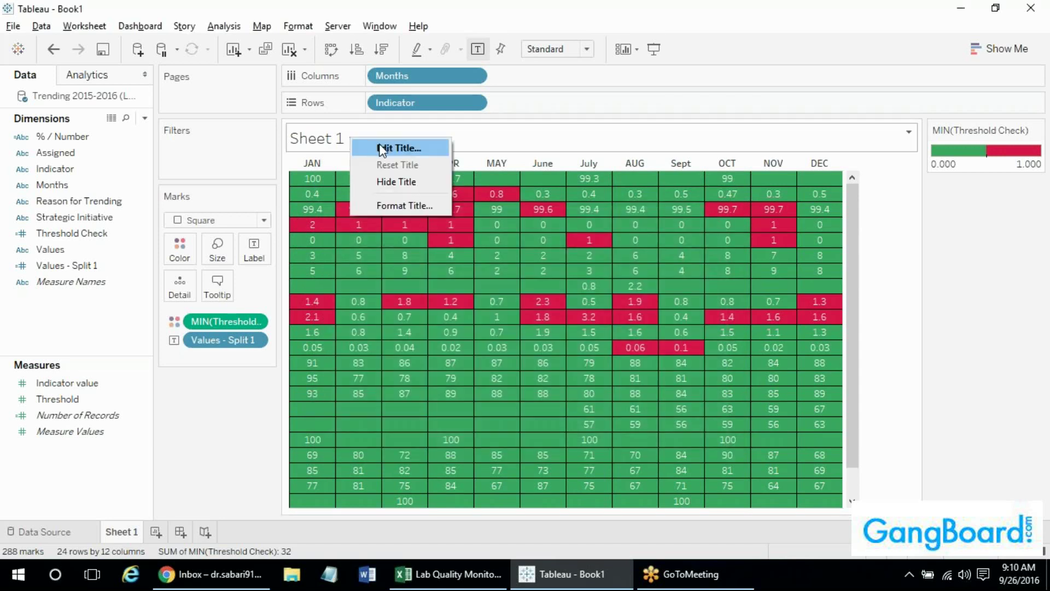
{"action": "left_click", "coordinate": [382, 149]}
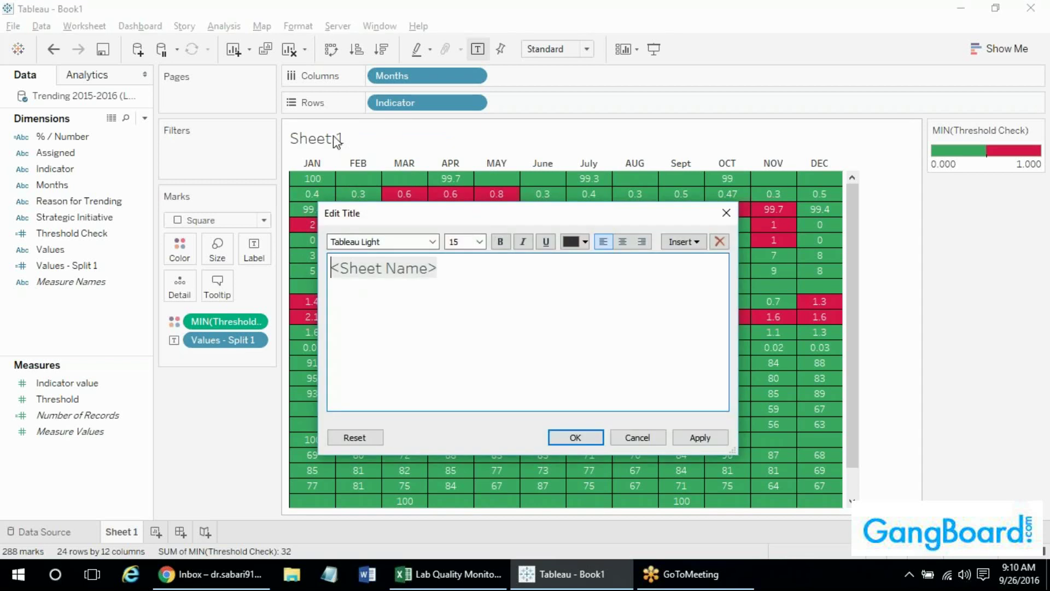
{"action": "left_click", "coordinate": [453, 271]}
{"action": "left_click_drag", "start_coordinate": [445, 285], "coordinate": [263, 249]}
{"action": "key", "text": "BackSpace"}
{"action": "type", "text": "Indicatio"}
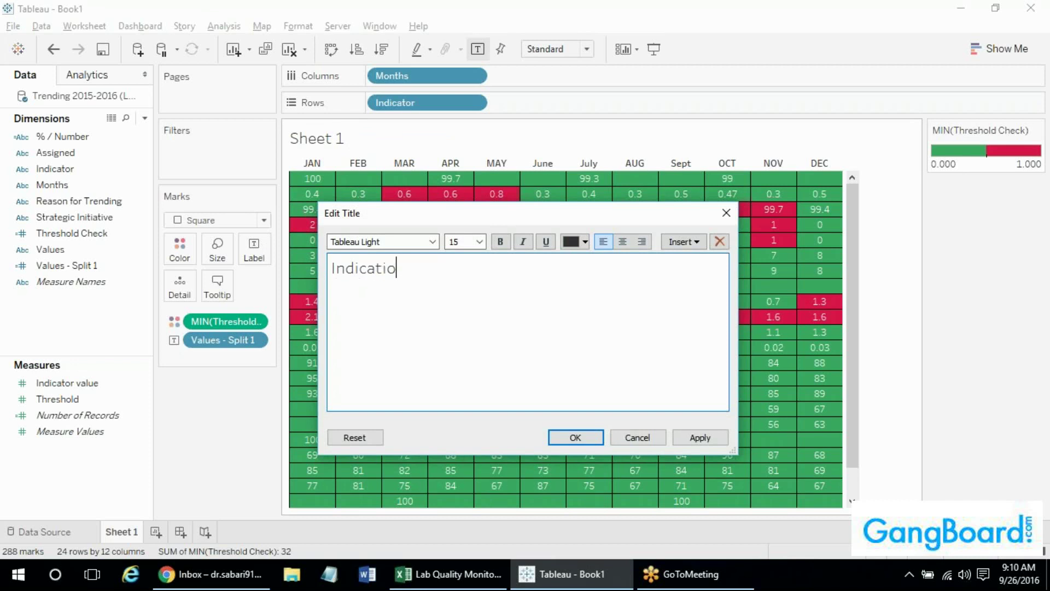
{"action": "type", "text": "r Tre"}
{"action": "key", "text": "BackSpace"}
{"action": "key", "text": "BackSpace"}
{"action": "type", "text": "hreshold Check"}
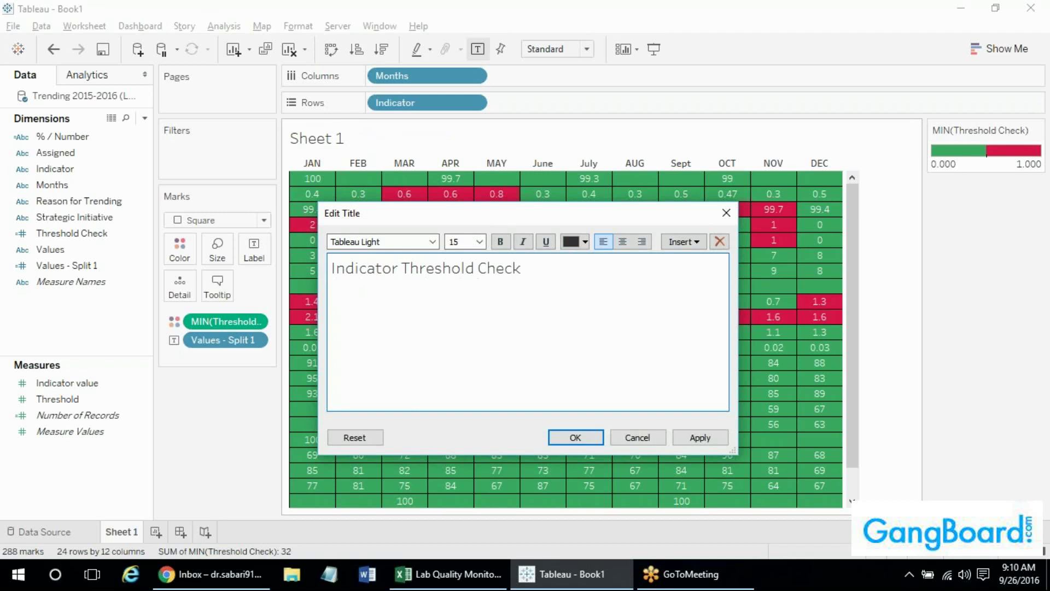
Set the worksheet title text to "Health Check" and apply it.
{"action": "key", "text": "ctrl+a"}
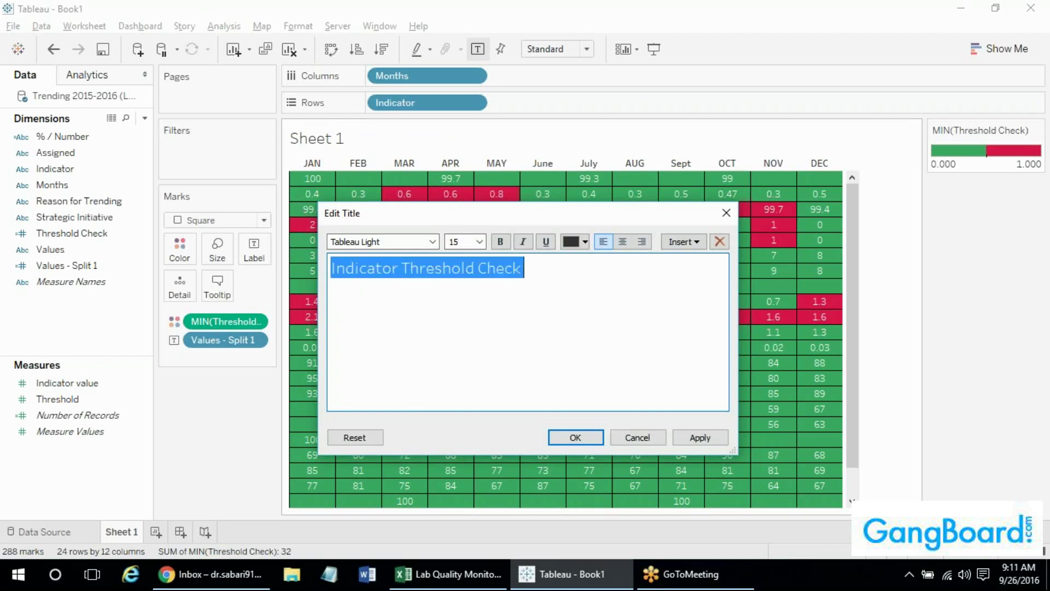
{"action": "type", "text": "Health Check"}
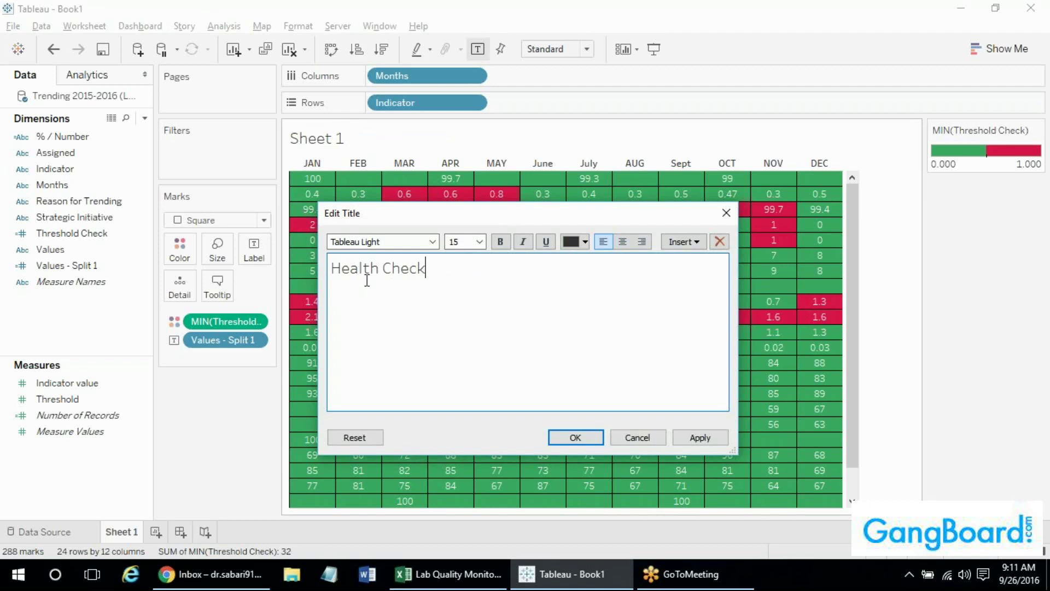
{"action": "left_click", "coordinate": [569, 437]}
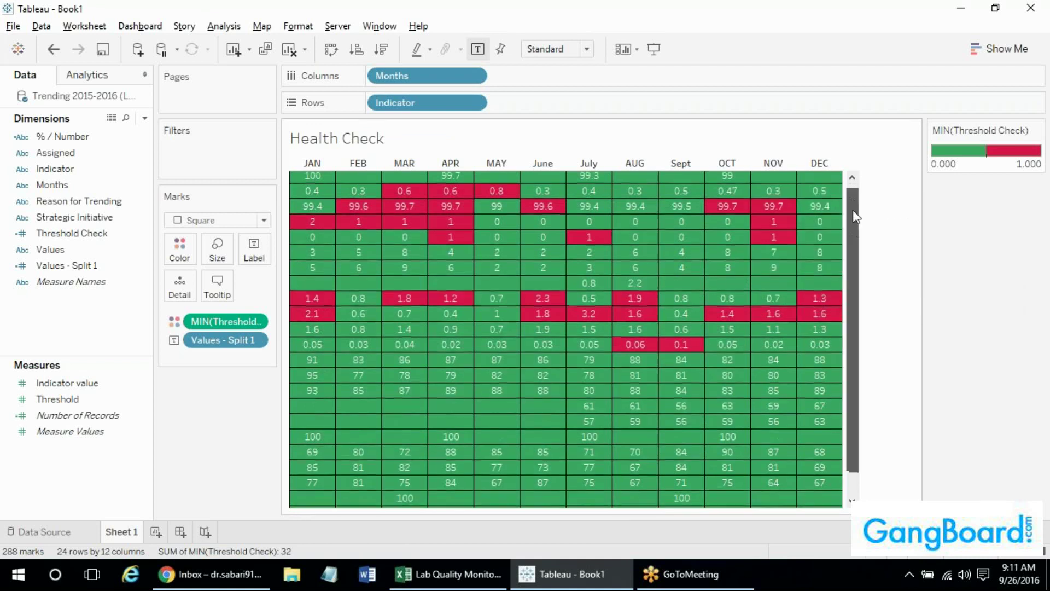
Set the view's fit to Entire View so that the whole table fits the worksheet area.
{"action": "left_click", "coordinate": [565, 50]}
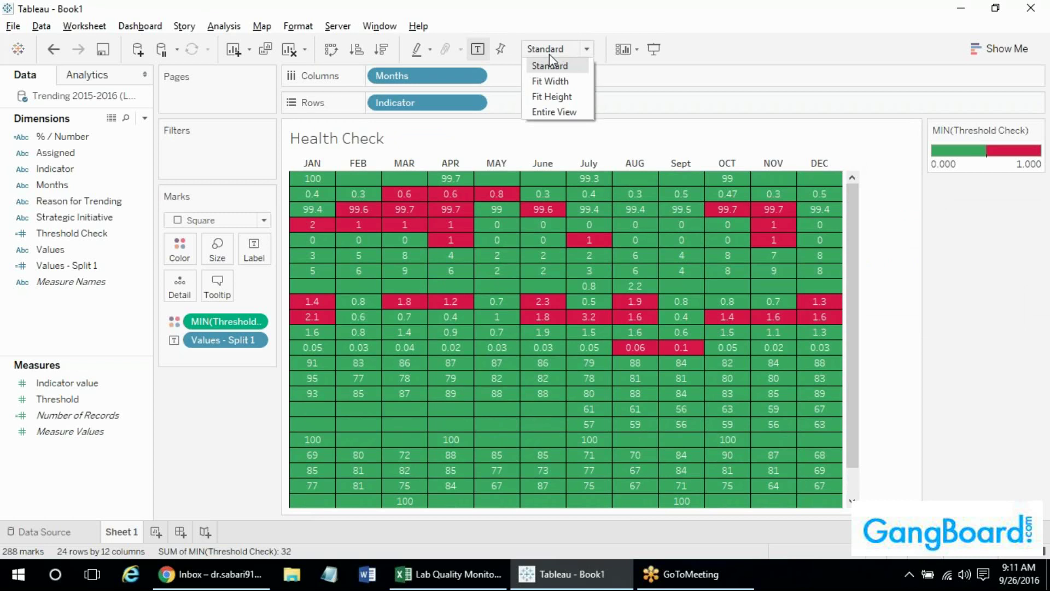
{"action": "left_click", "coordinate": [555, 112]}
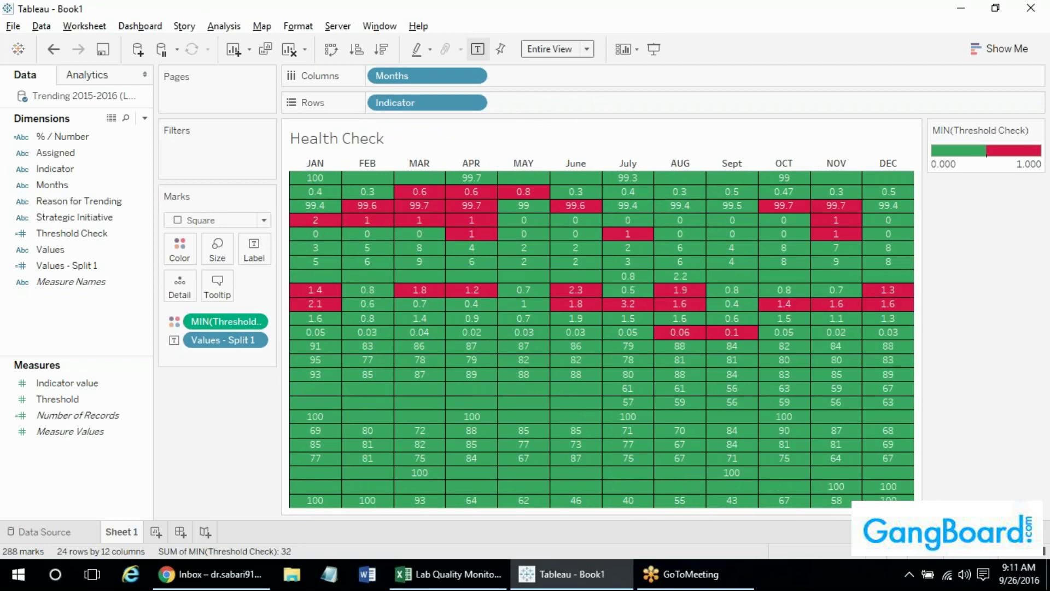
Add Values - Split 1 as a filter with every value selected except Null, and apply it.
{"action": "mouse_move", "coordinate": [315, 319]}
{"action": "mouse_move", "coordinate": [911, 332]}
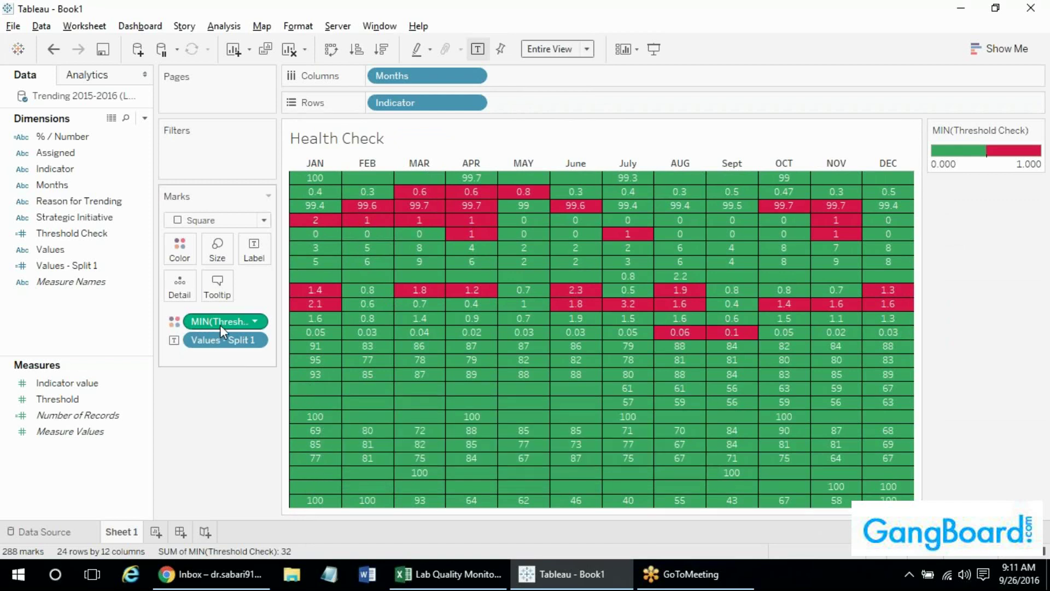
{"action": "mouse_move", "coordinate": [344, 393]}
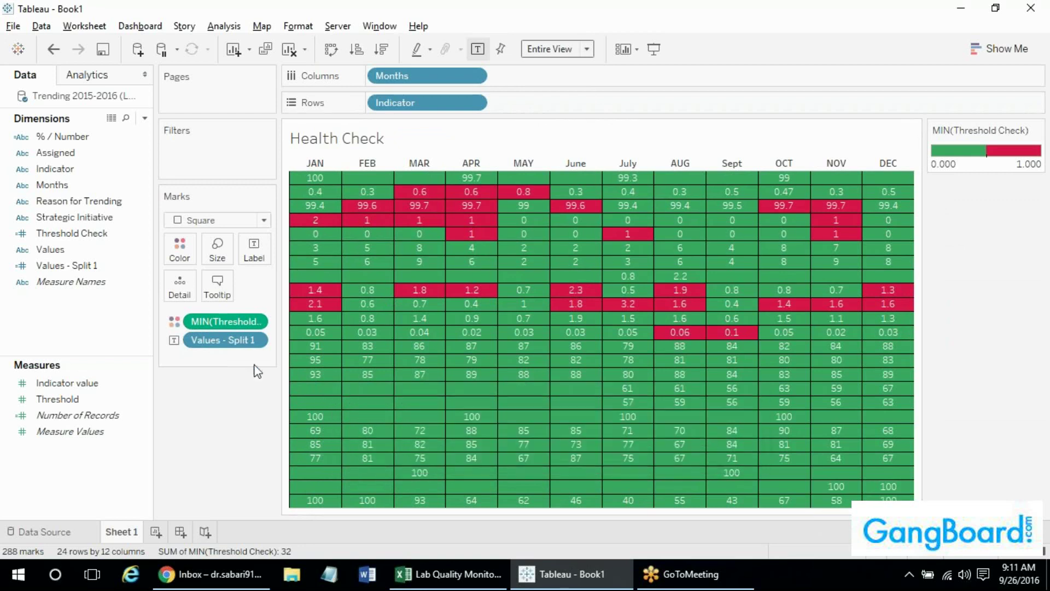
{"action": "left_click_drag", "start_coordinate": [230, 340], "coordinate": [213, 144]}
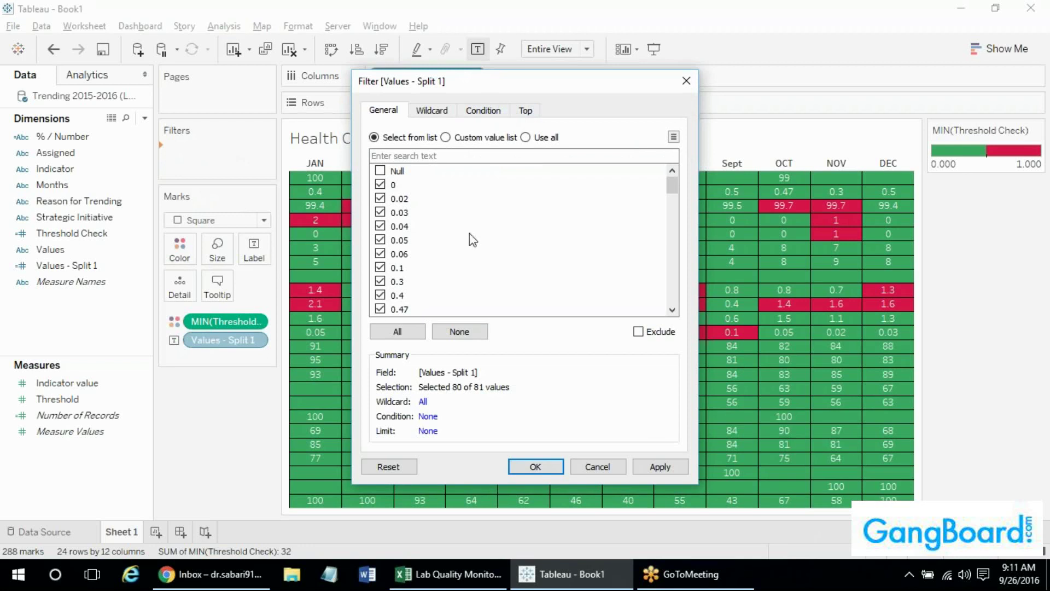
{"action": "left_click", "coordinate": [660, 466]}
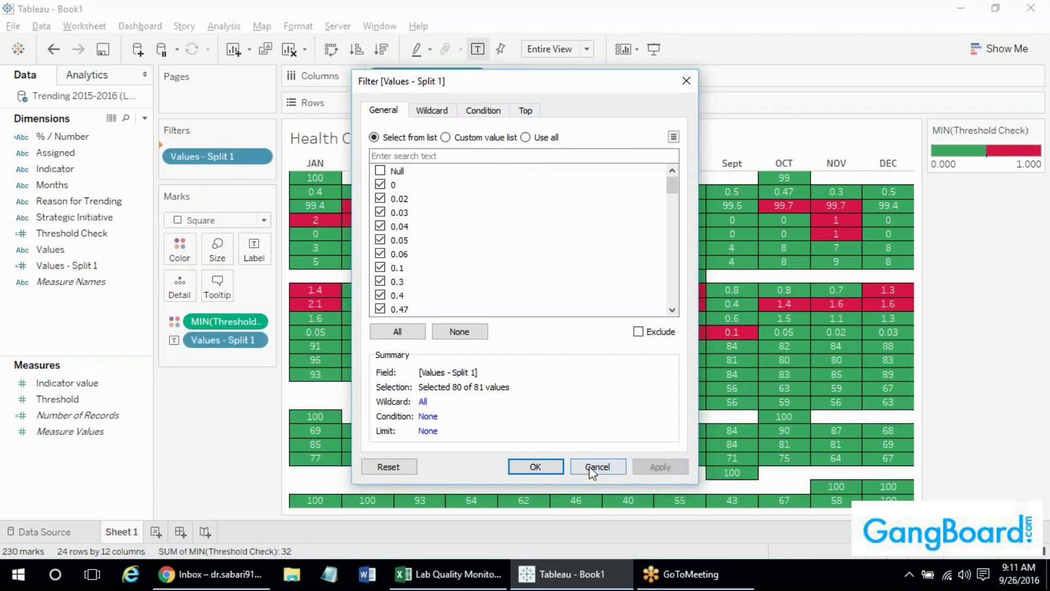
{"action": "left_click", "coordinate": [535, 466]}
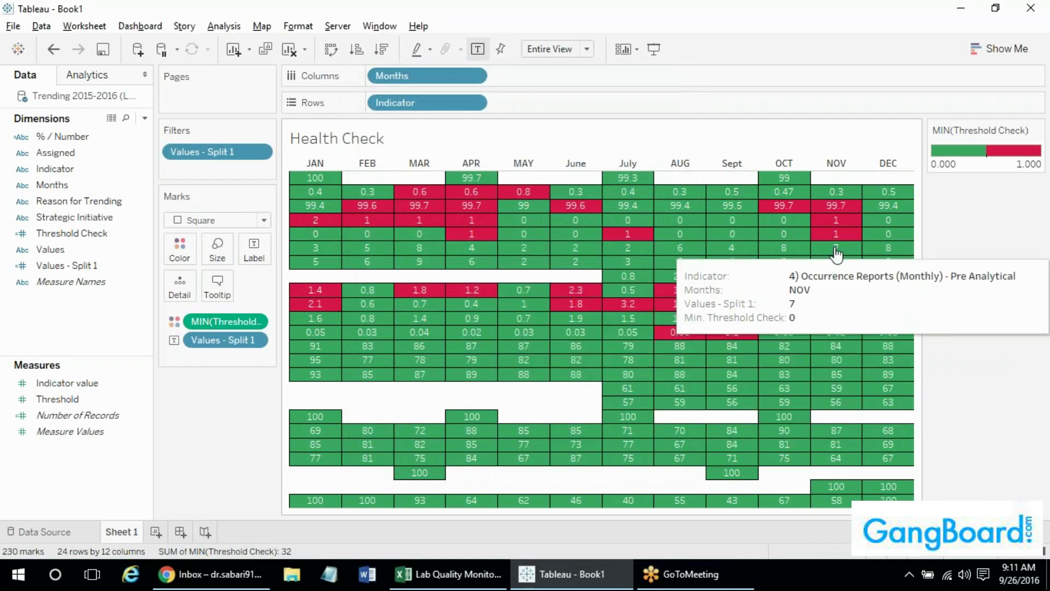
Switch to the Lab Quality Monitors workbook in Excel to examine the source table's layout, and return to Tableau.
{"action": "key", "text": "alt+Tab"}
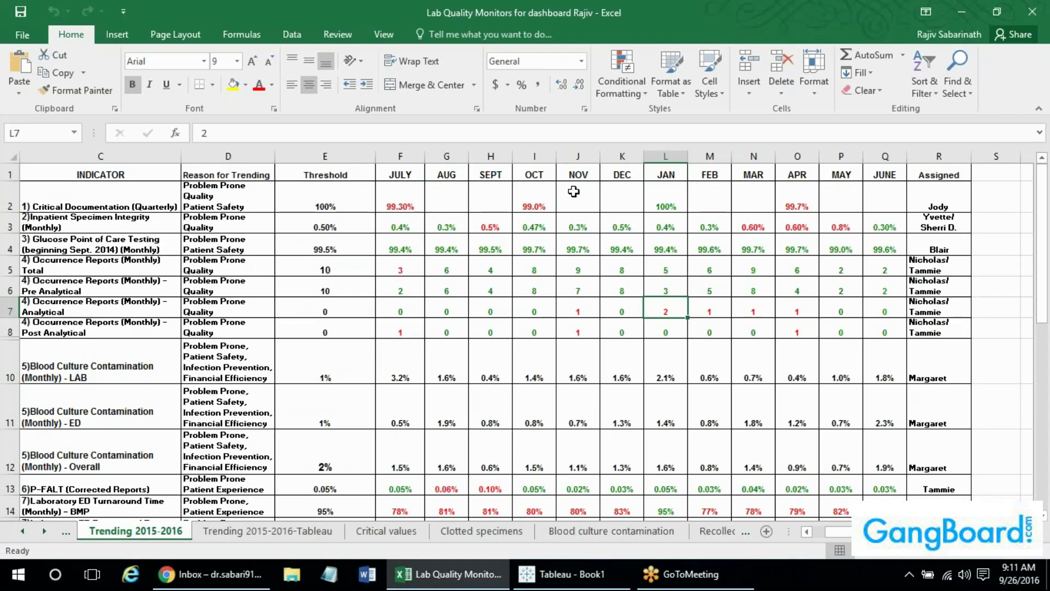
{"action": "key", "text": "alt+Tab"}
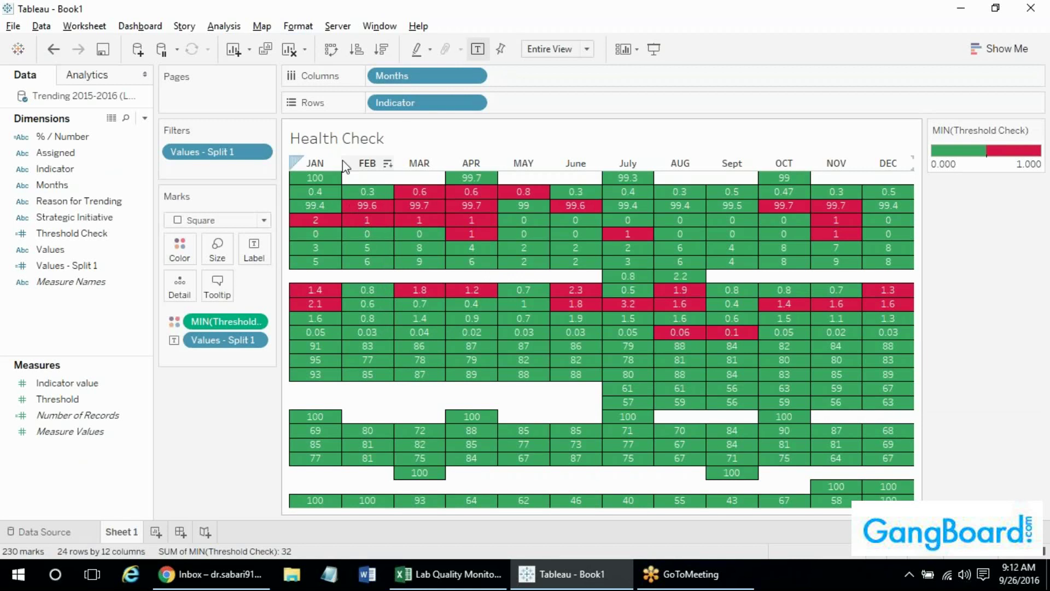
Set the sheet's default cell border to a solid black line so that empty cells are outlined too.
{"action": "left_click", "coordinate": [296, 29]}
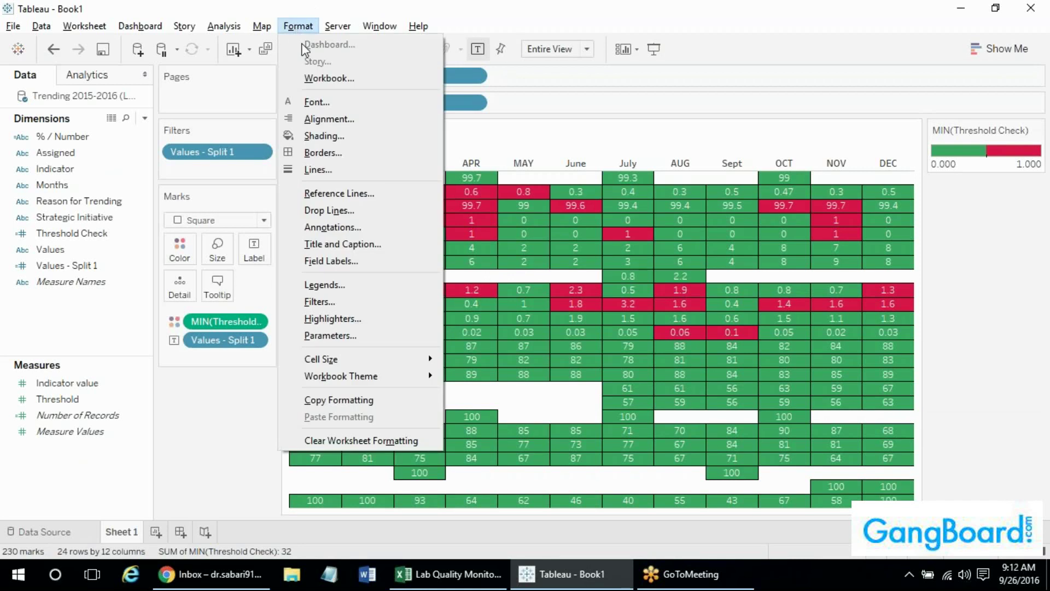
{"action": "left_click", "coordinate": [327, 154]}
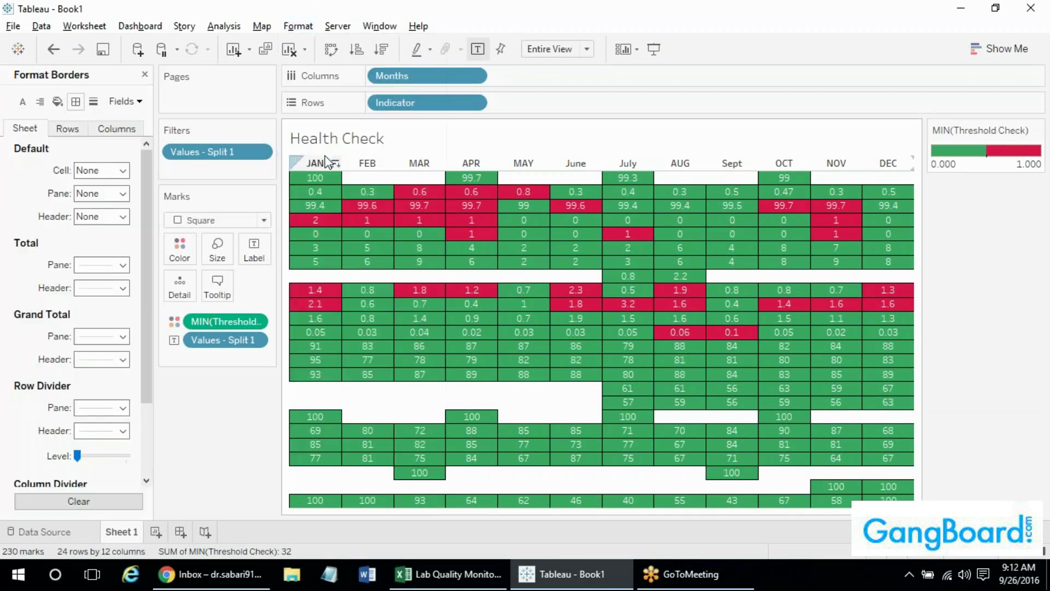
{"action": "left_click", "coordinate": [100, 170]}
{"action": "left_click", "coordinate": [95, 208]}
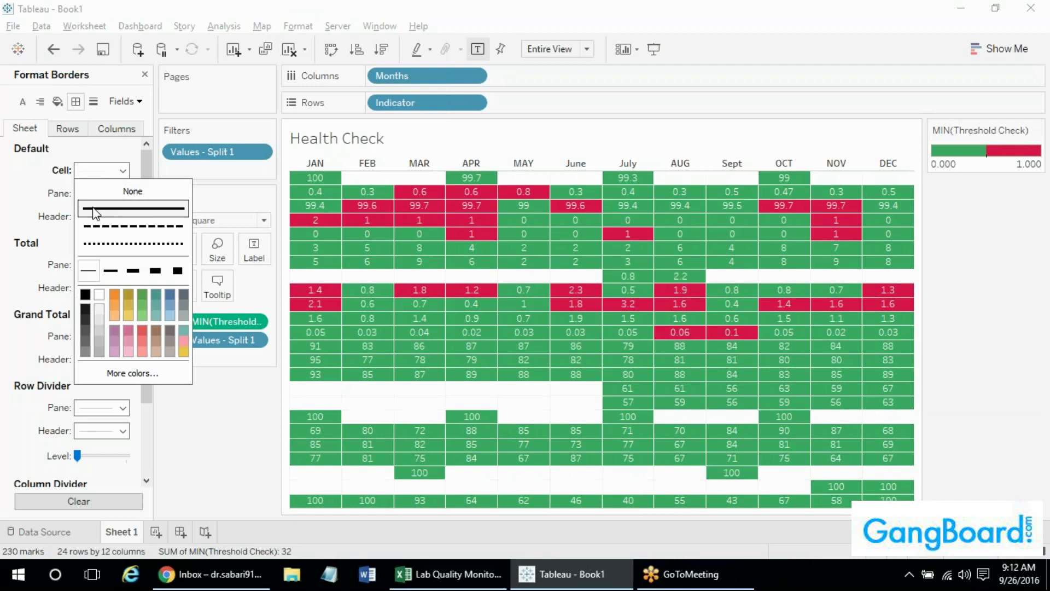
{"action": "left_click", "coordinate": [87, 298]}
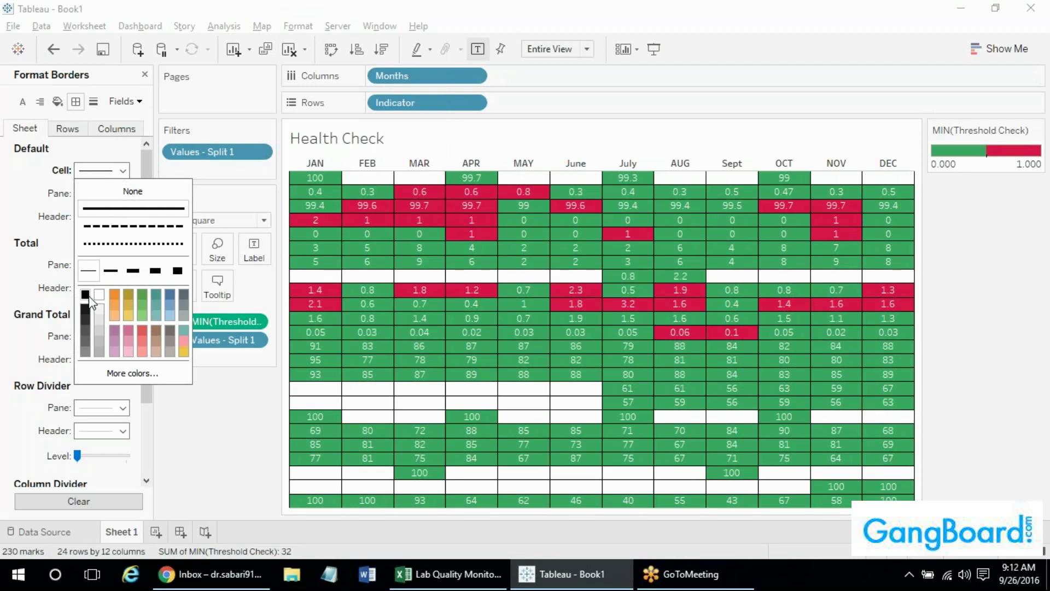
{"action": "left_click", "coordinate": [208, 454]}
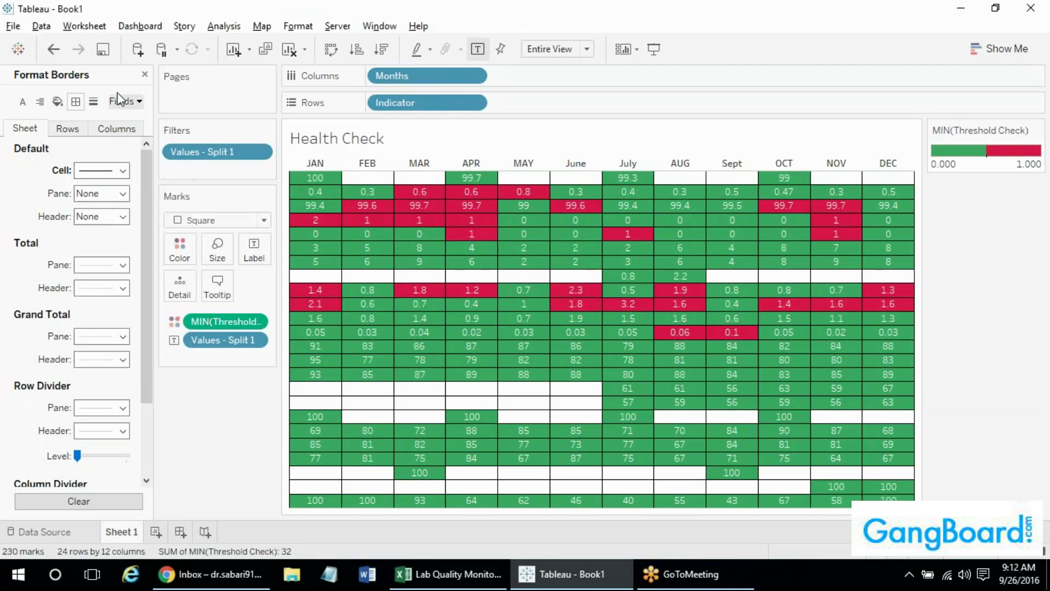
{"action": "left_click", "coordinate": [145, 75]}
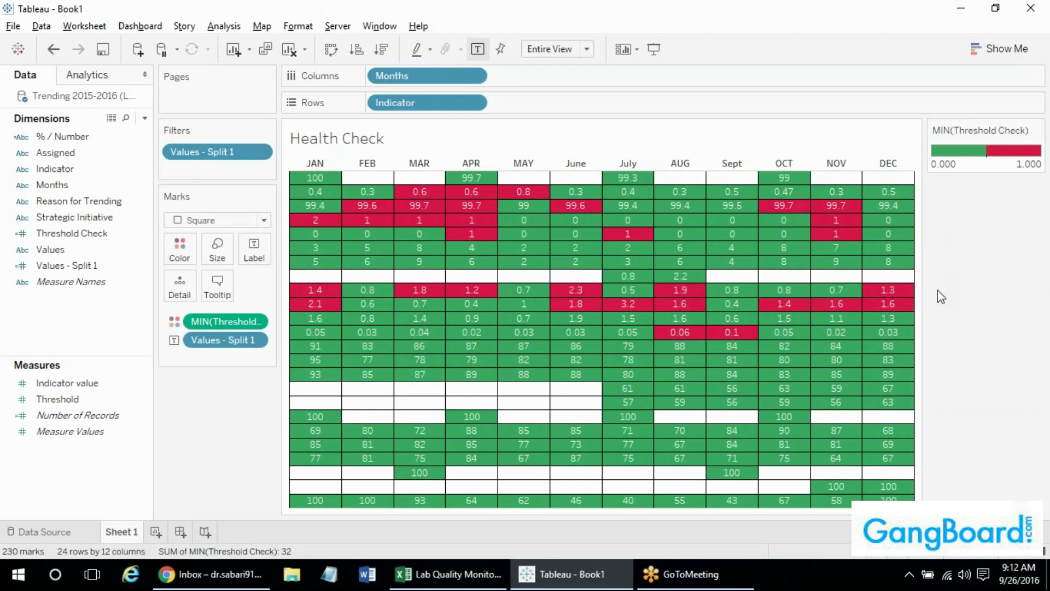
Try moving the JAN and FEB columns to the end of the month order, and undo both moves.
{"action": "mouse_move", "coordinate": [332, 209]}
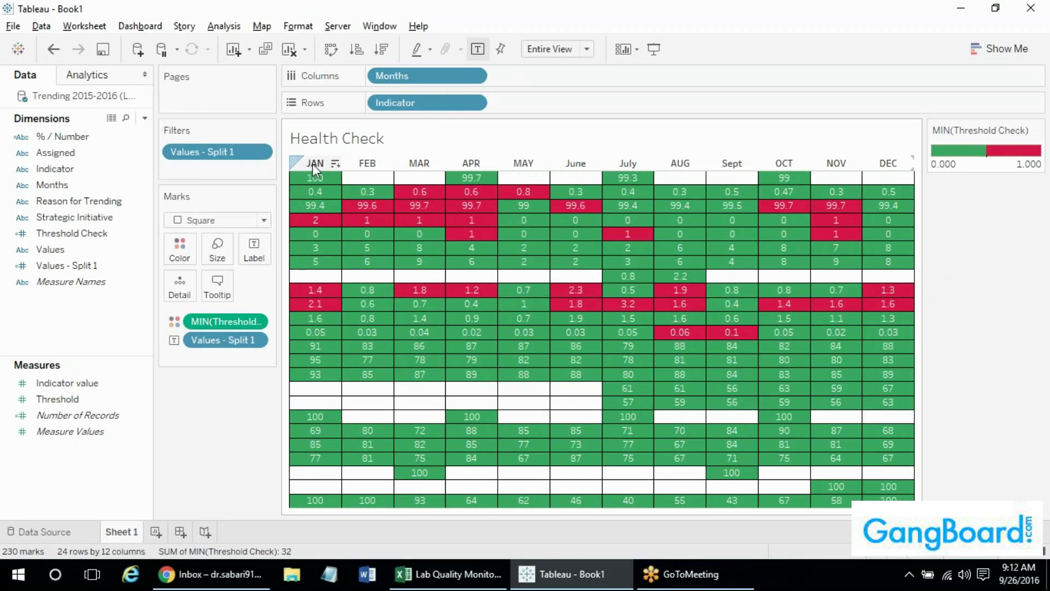
{"action": "left_click_drag", "start_coordinate": [311, 162], "coordinate": [912, 159]}
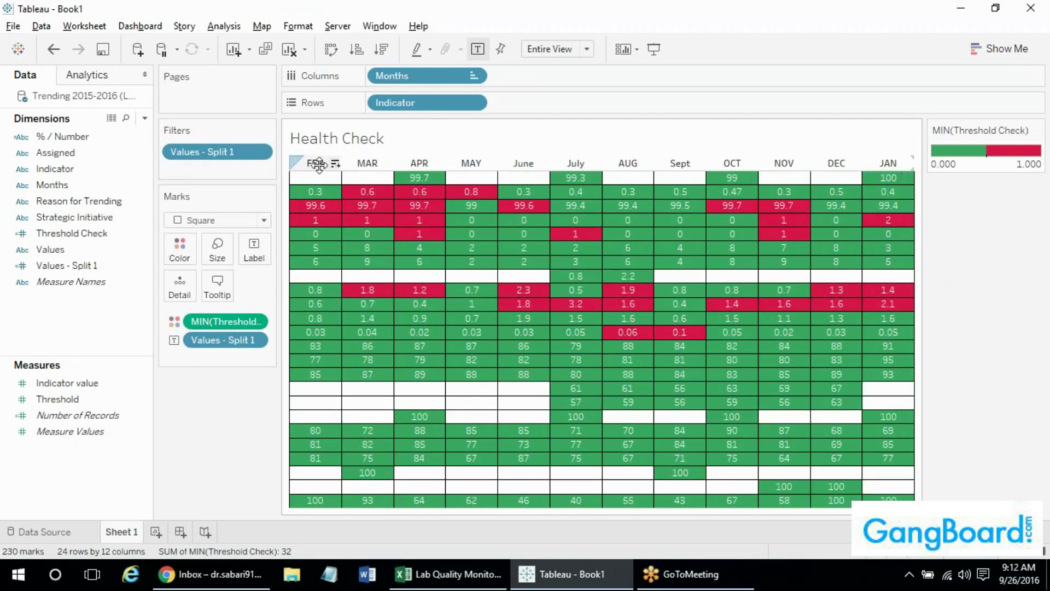
{"action": "left_click_drag", "start_coordinate": [317, 164], "coordinate": [914, 166]}
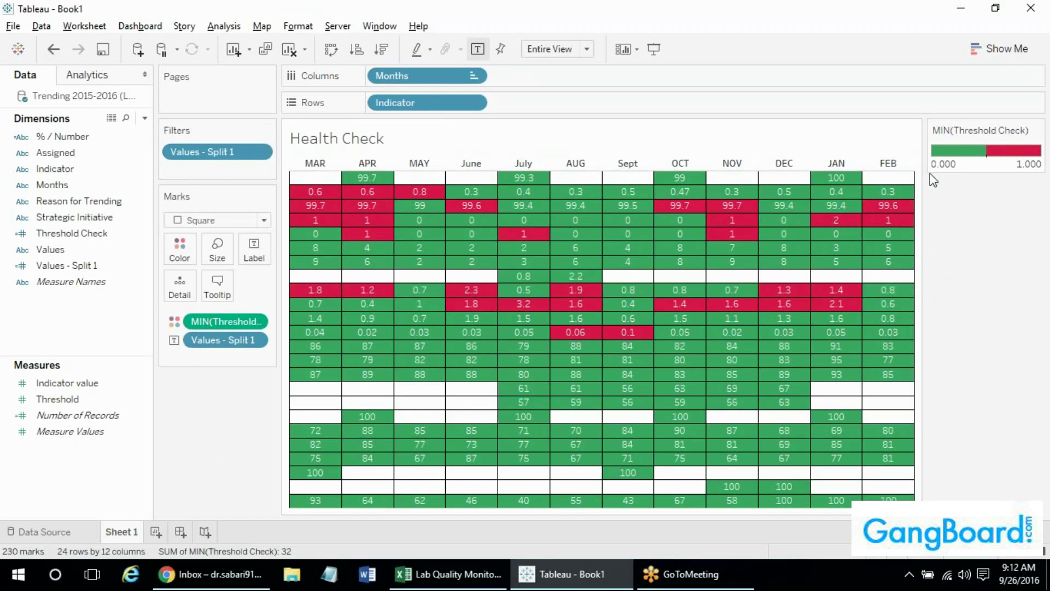
{"action": "key", "text": "ctrl+z"}
{"action": "key", "text": "ctrl+z"}
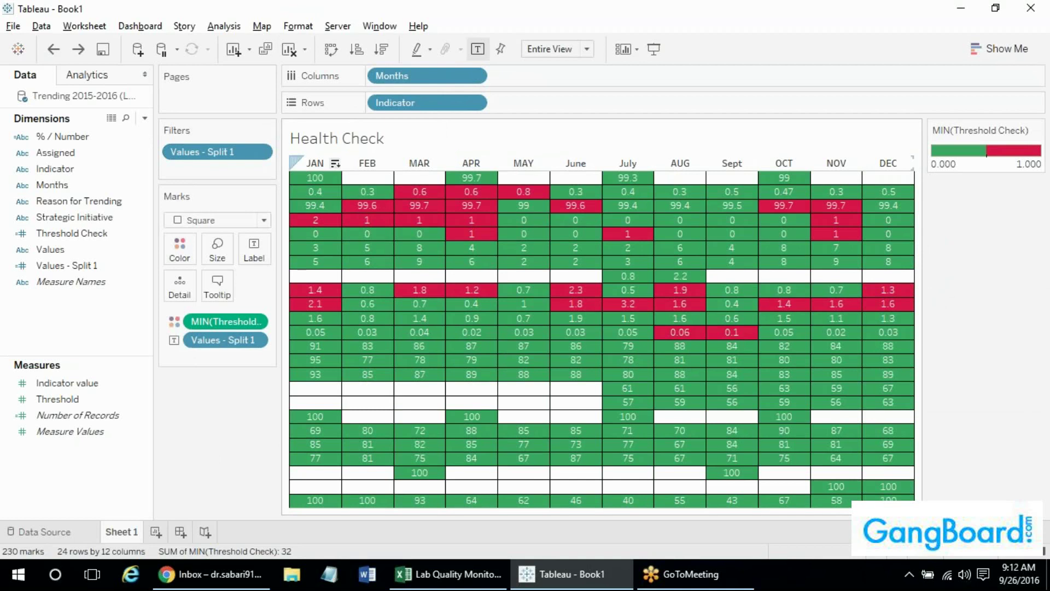
{"action": "left_click", "coordinate": [311, 160]}
{"action": "right_click", "coordinate": [311, 160]}
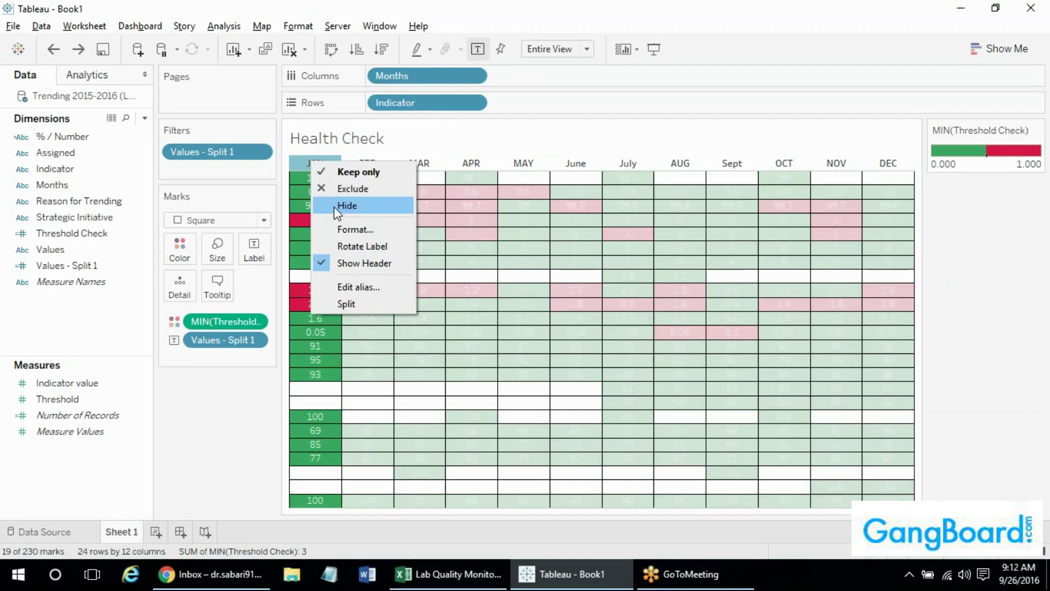
{"action": "left_click", "coordinate": [464, 207]}
{"action": "key", "text": "Escape"}
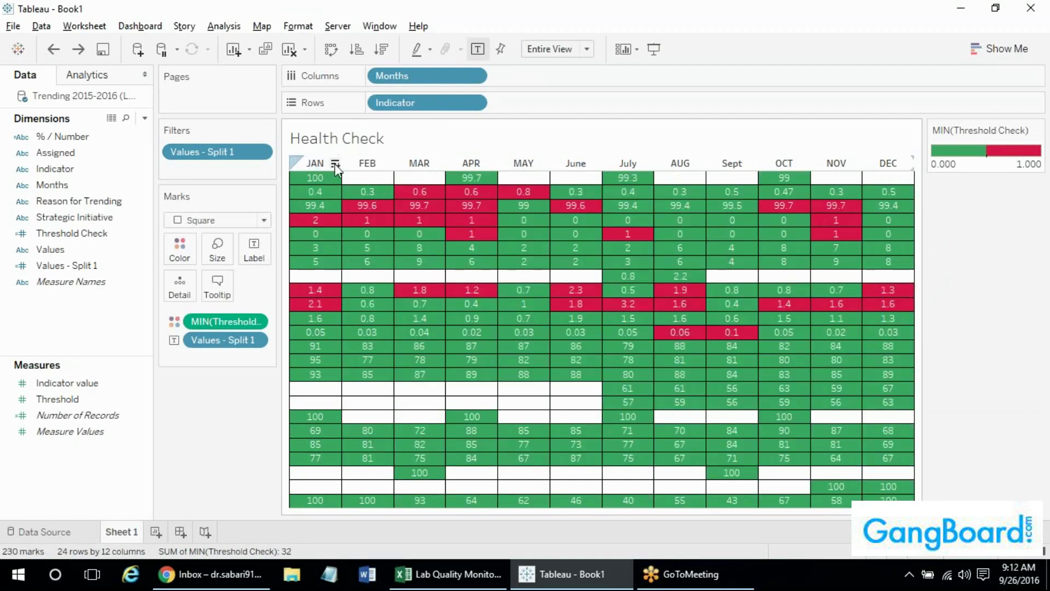
Try sorting the indicator rows by the JAN column in descending and ascending order, and undo both sorts.
{"action": "left_click", "coordinate": [335, 163]}
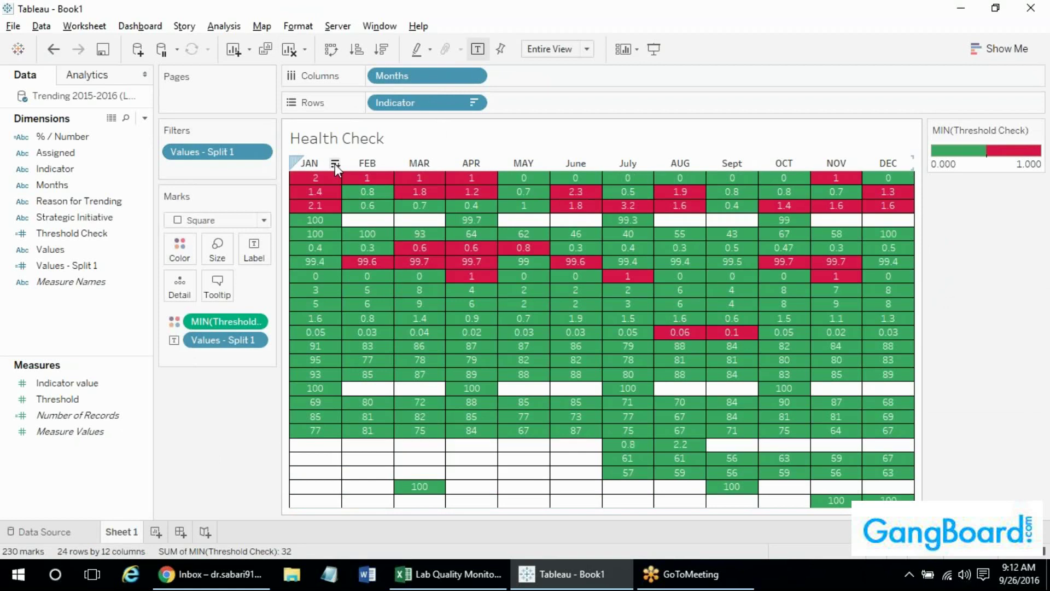
{"action": "left_click", "coordinate": [335, 163]}
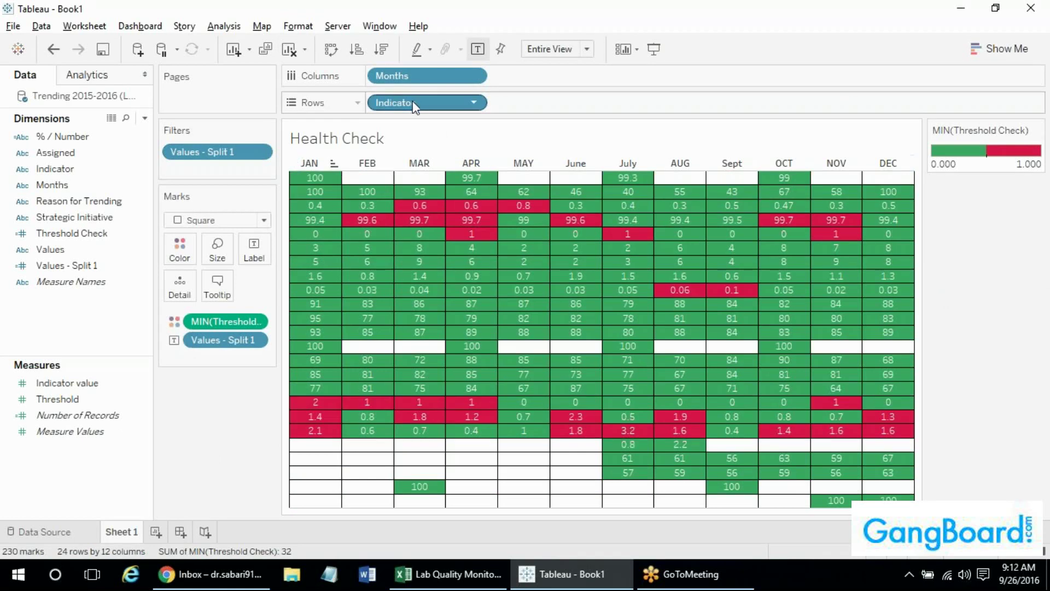
{"action": "key", "text": "ctrl+z"}
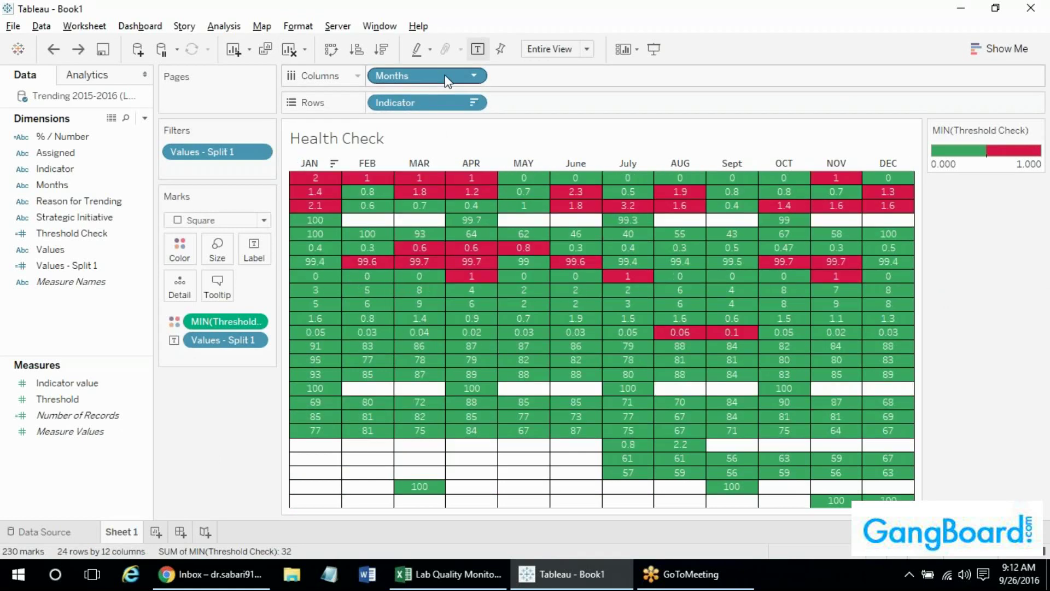
{"action": "key", "text": "ctrl+z"}
Switch the Months field to a manual sort and move JAN through MAY below DEC in the order.
{"action": "right_click", "coordinate": [448, 80]}
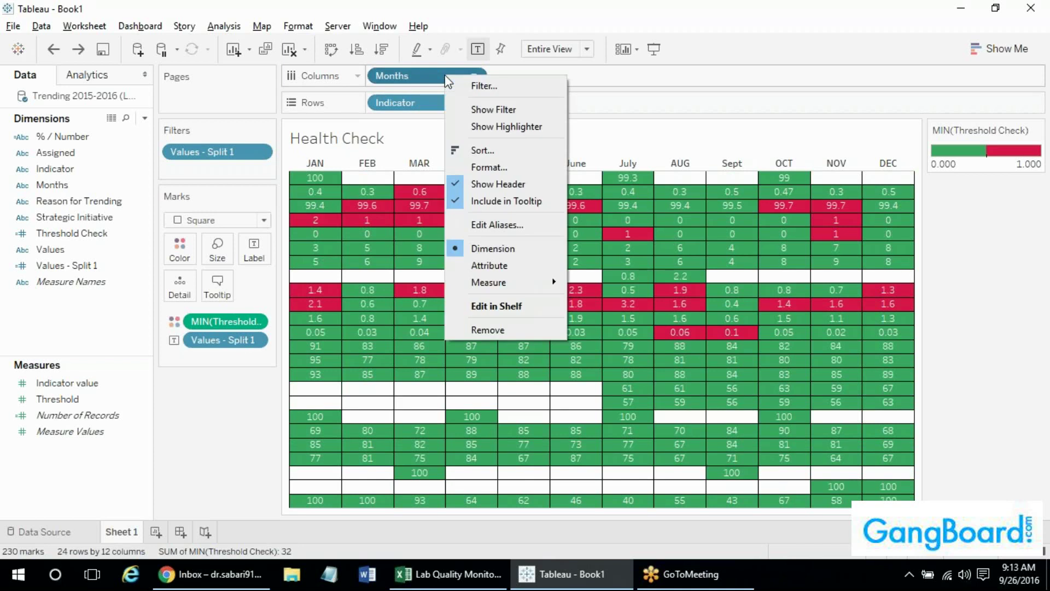
{"action": "left_click", "coordinate": [483, 148]}
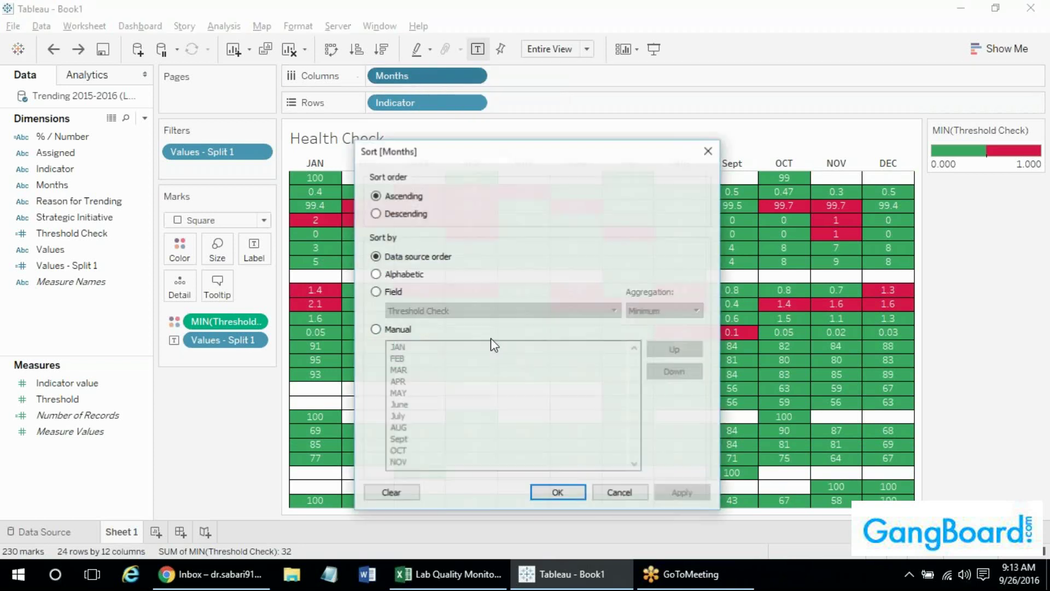
{"action": "left_click", "coordinate": [388, 329]}
{"action": "left_click", "coordinate": [398, 347]}
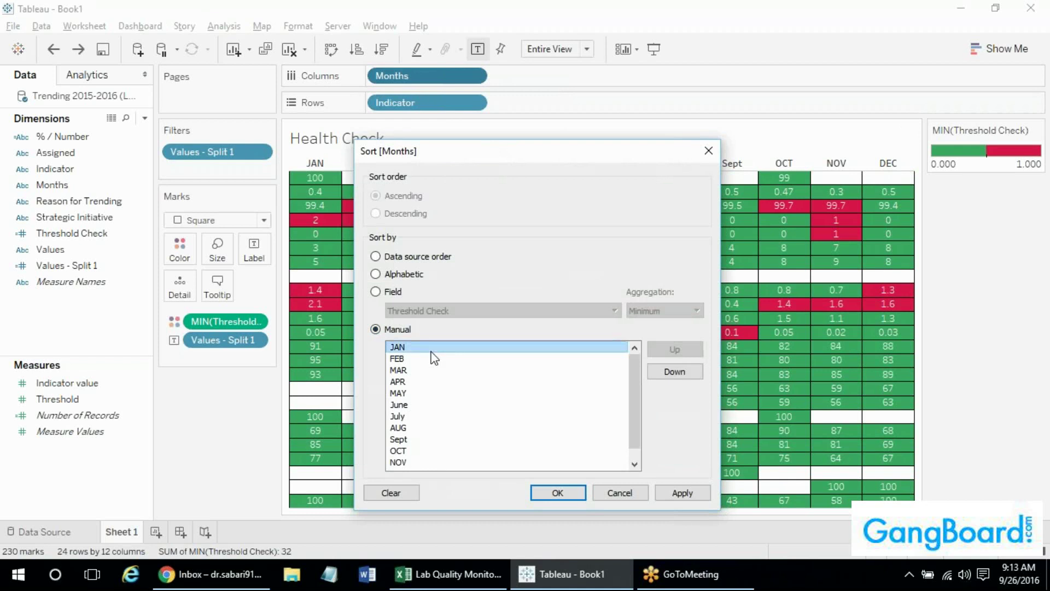
{"action": "left_click", "coordinate": [414, 394], "text": "shift"}
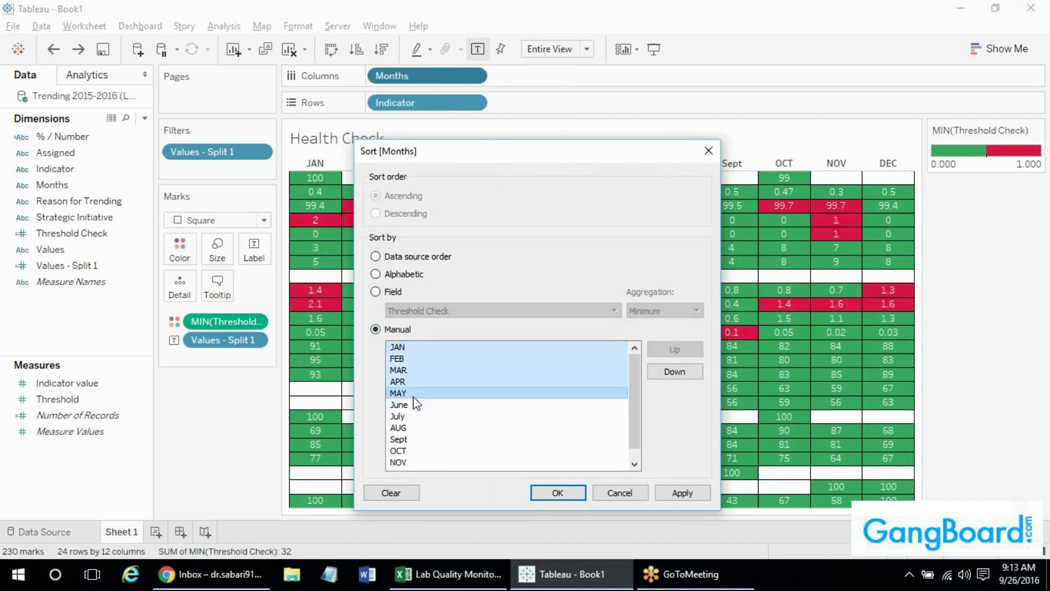
{"action": "left_click", "coordinate": [677, 372]}
{"action": "left_click", "coordinate": [677, 373]}
{"action": "left_click", "coordinate": [678, 372]}
{"action": "left_click", "coordinate": [677, 372]}
{"action": "left_click", "coordinate": [677, 373]}
{"action": "left_click", "coordinate": [677, 373]}
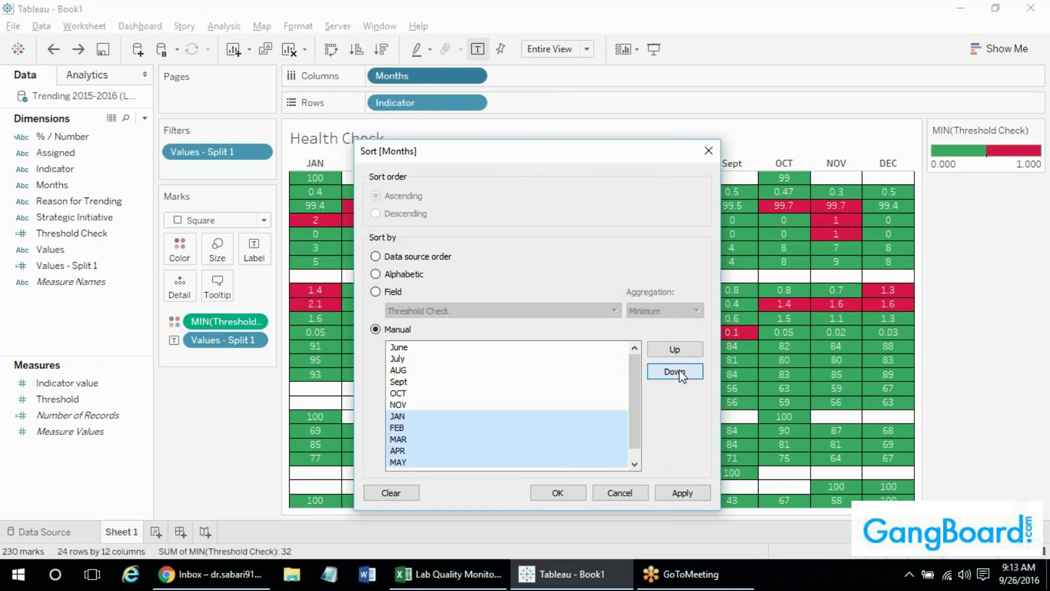
{"action": "left_click", "coordinate": [677, 372]}
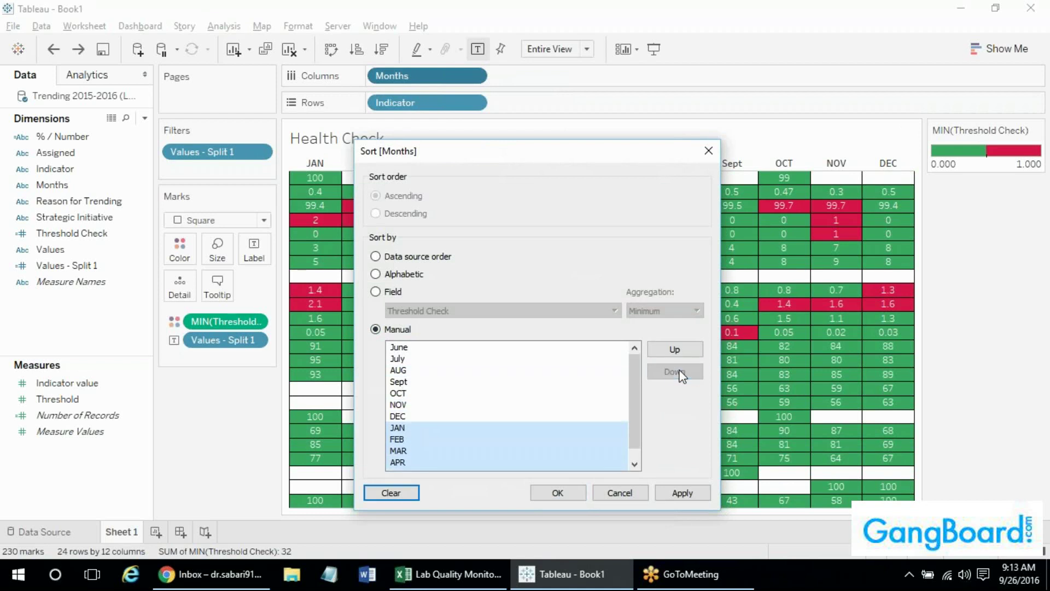
Move June below MAY at the end of the manual month order and accept the sort.
{"action": "left_click", "coordinate": [635, 384]}
{"action": "left_click", "coordinate": [407, 349]}
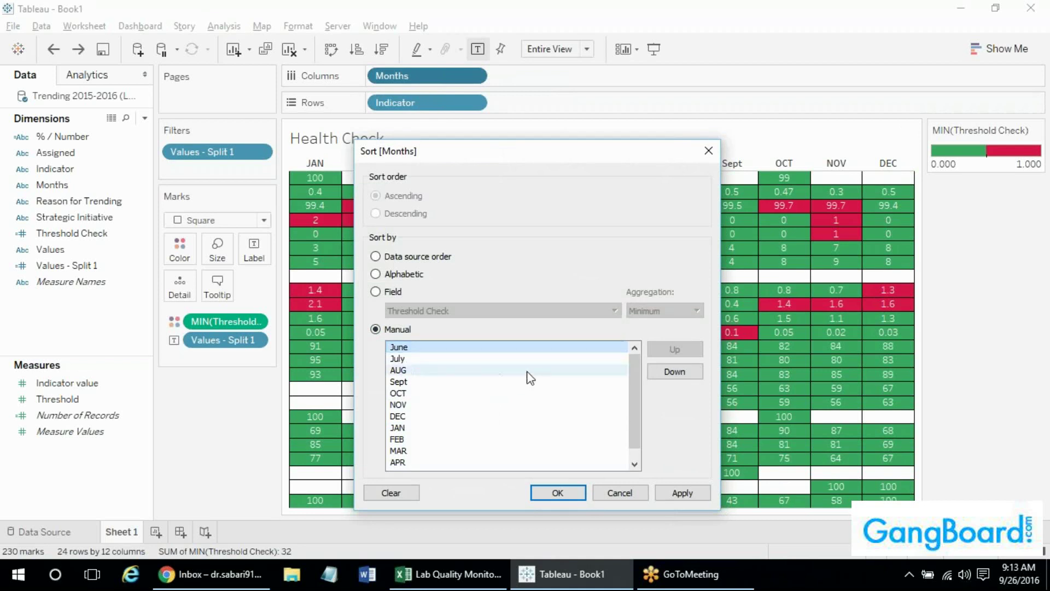
{"action": "left_click", "coordinate": [683, 372]}
{"action": "left_click", "coordinate": [683, 372]}
{"action": "left_click", "coordinate": [683, 372]}
{"action": "left_click", "coordinate": [683, 372]}
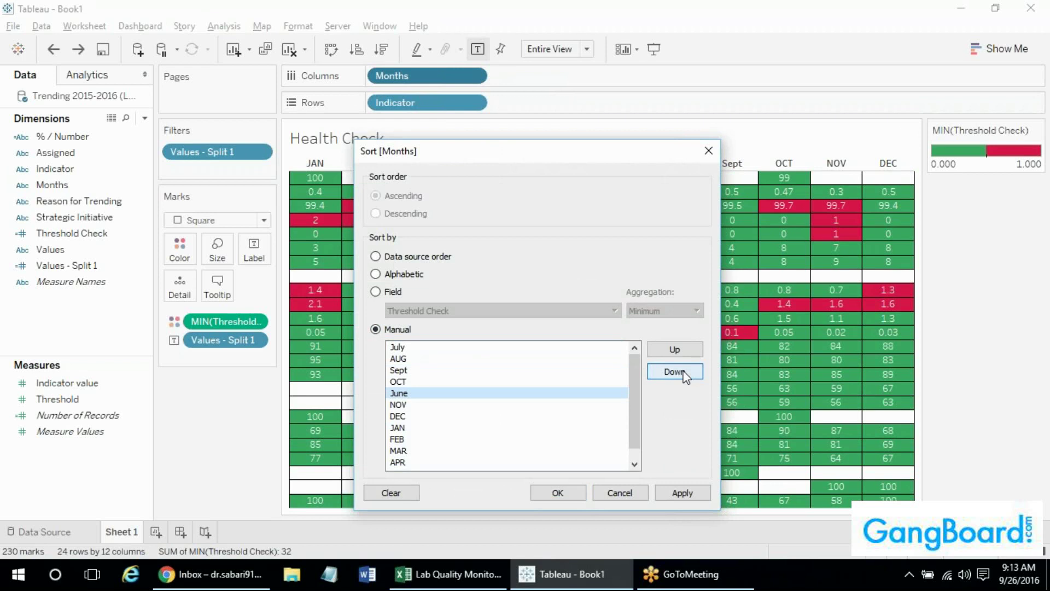
{"action": "left_click", "coordinate": [683, 372]}
{"action": "left_click", "coordinate": [683, 372]}
{"action": "left_click", "coordinate": [683, 372]}
{"action": "left_click", "coordinate": [684, 372]}
{"action": "left_click", "coordinate": [683, 372]}
{"action": "left_click", "coordinate": [683, 372]}
{"action": "left_click", "coordinate": [683, 372]}
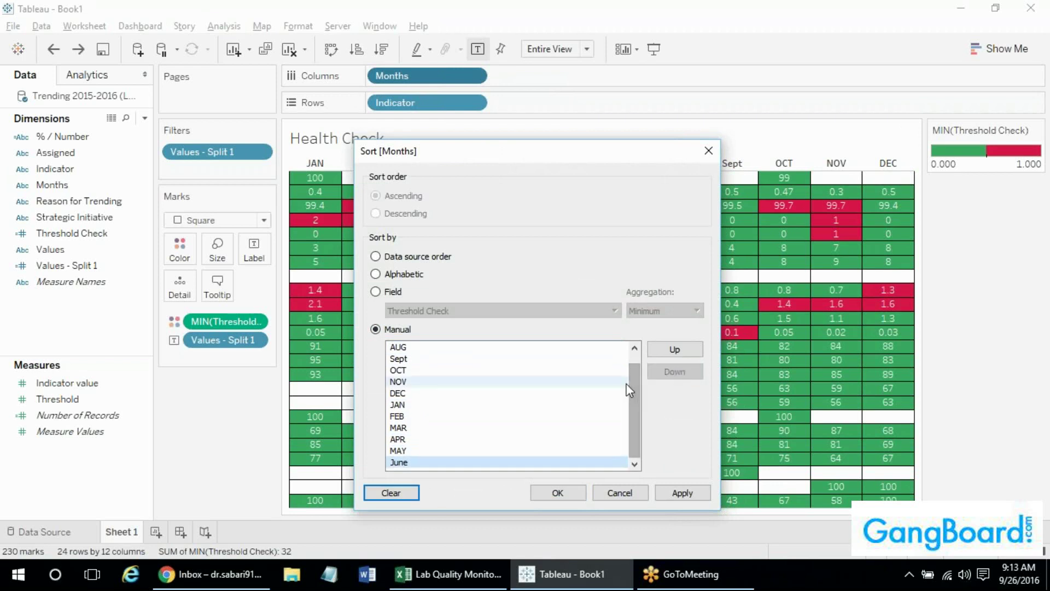
{"action": "scroll", "coordinate": [584, 436], "scroll_direction": "up", "scroll_amount": 1}
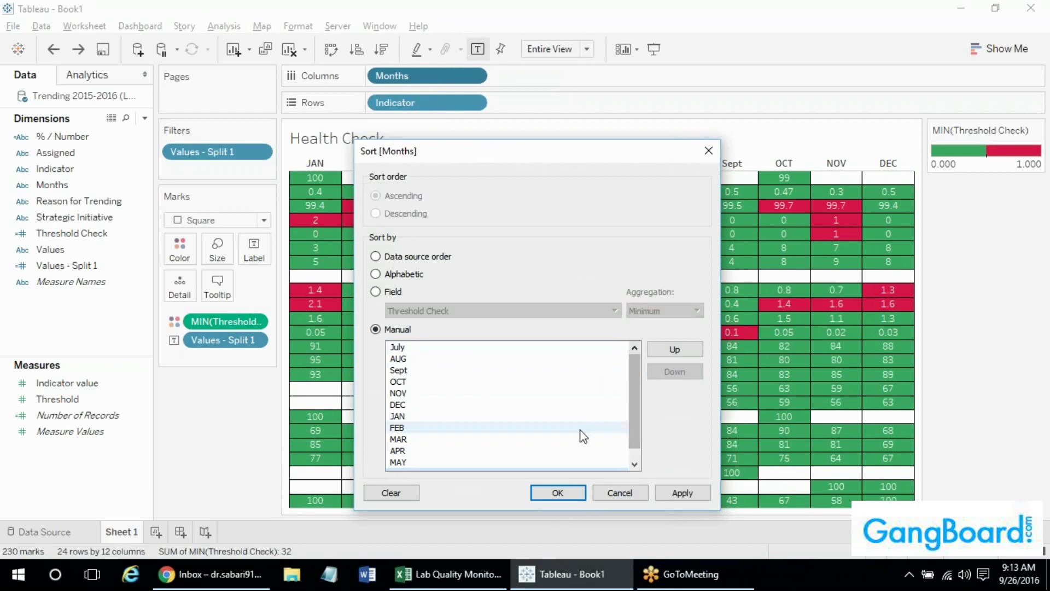
{"action": "left_click", "coordinate": [557, 493]}
{"action": "mouse_move", "coordinate": [353, 278]}
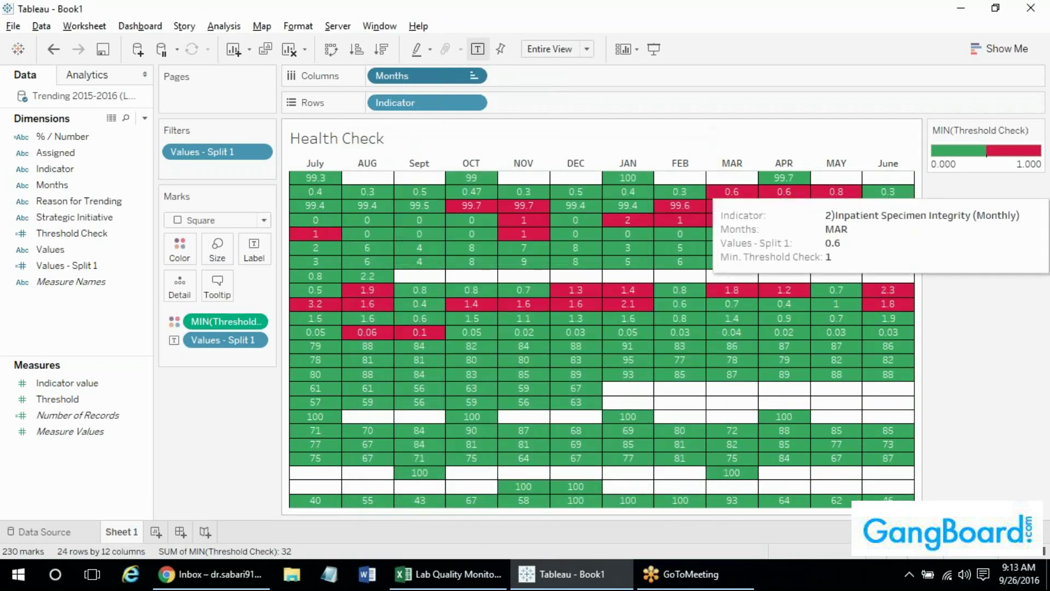
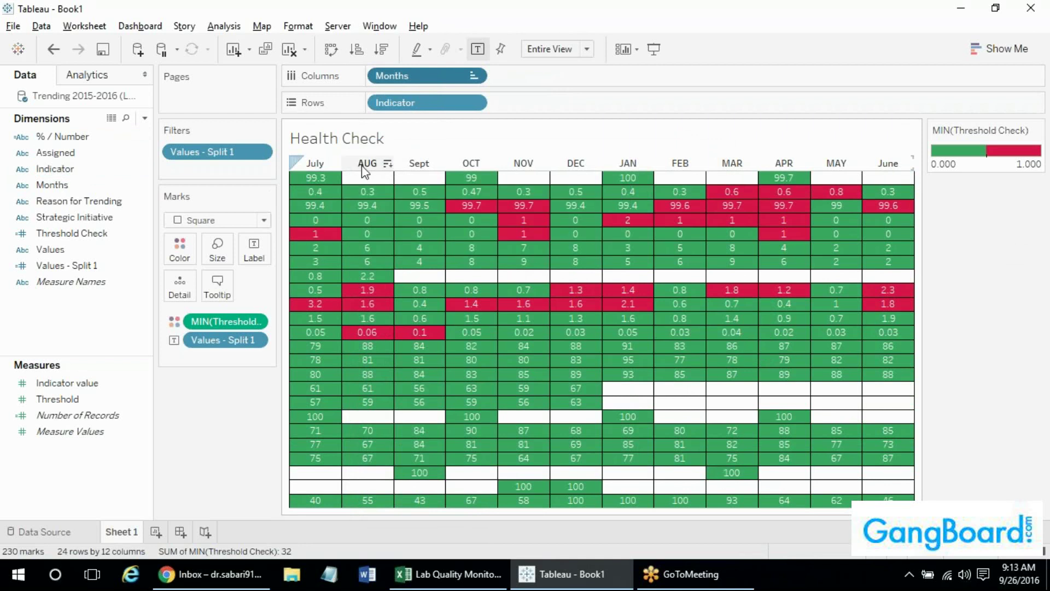
Start a calculated field based on the Months dimension and limit the function list to the String category.
{"action": "right_click", "coordinate": [80, 189]}
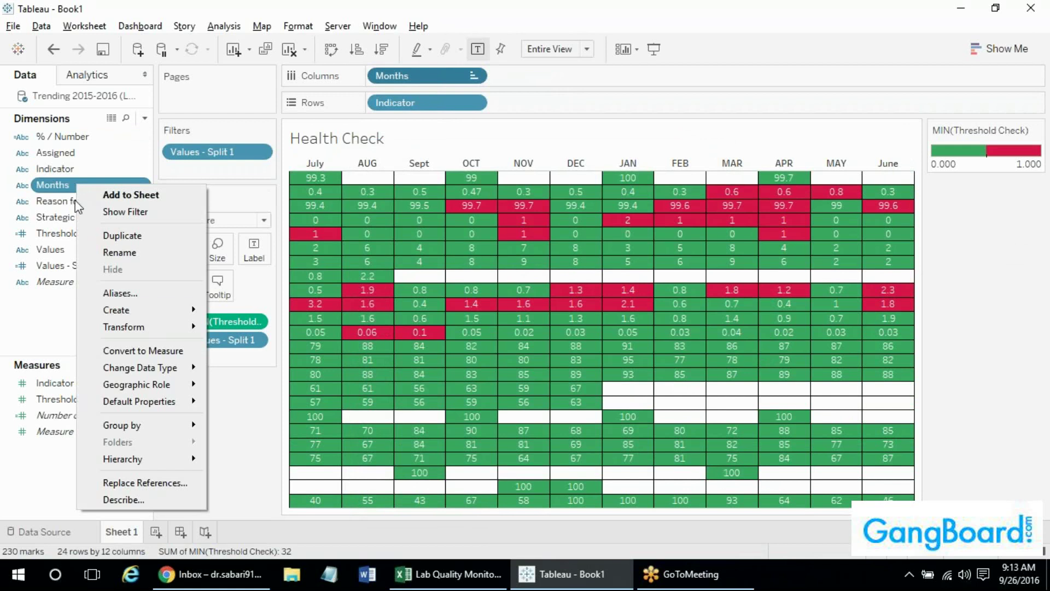
{"action": "mouse_move", "coordinate": [147, 311]}
{"action": "left_click", "coordinate": [228, 316]}
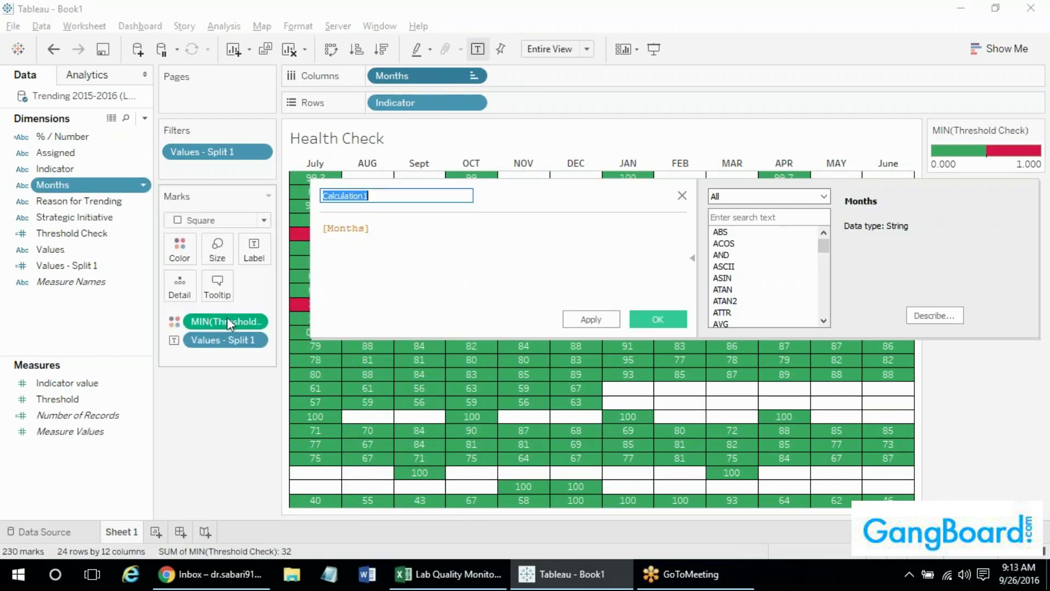
{"action": "left_click", "coordinate": [392, 237]}
{"action": "left_click", "coordinate": [790, 197]}
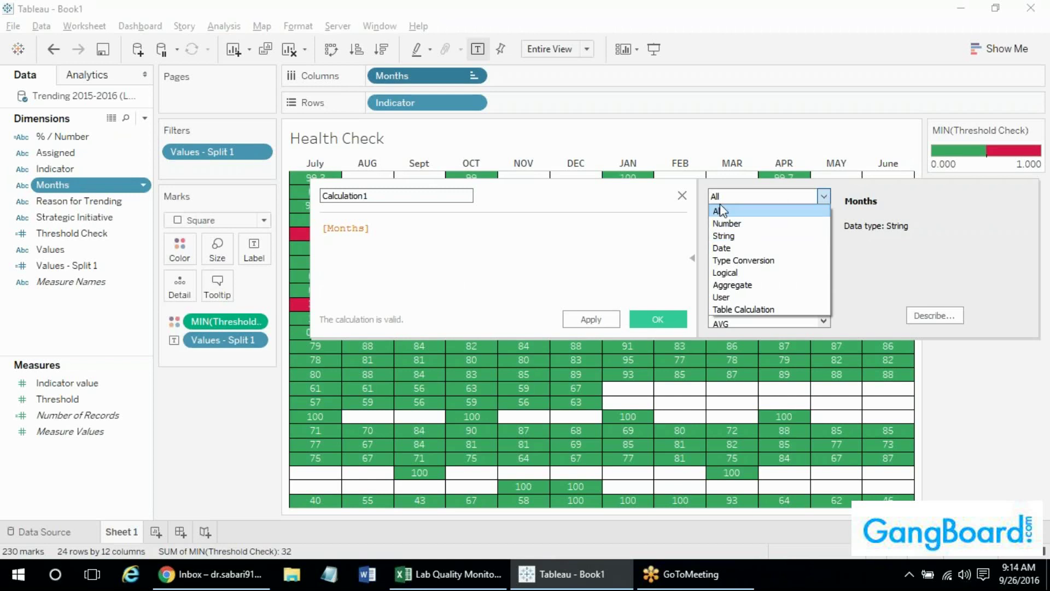
{"action": "left_click", "coordinate": [727, 236]}
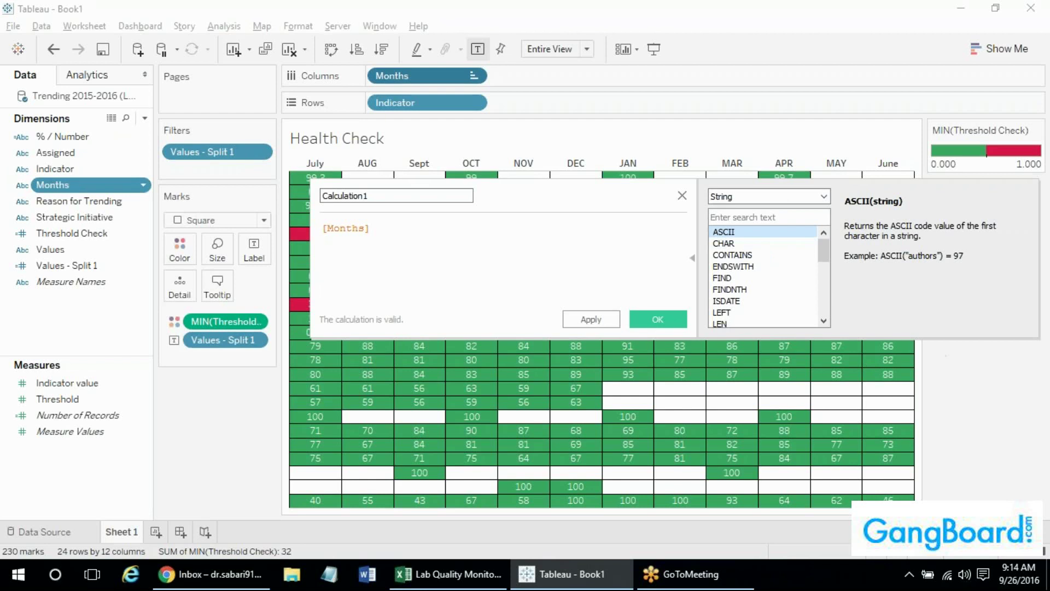
Reposition and enlarge the calculation editor so that the entire String function list fits in view.
{"action": "left_click_drag", "start_coordinate": [554, 338], "coordinate": [542, 517]}
{"action": "left_click_drag", "start_coordinate": [561, 203], "coordinate": [525, 129]}
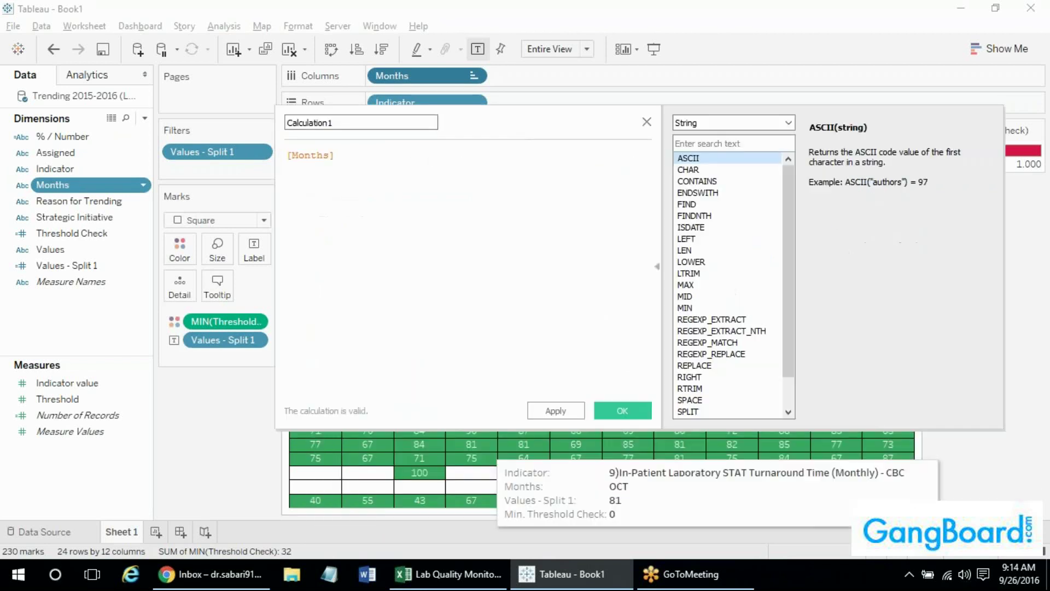
{"action": "left_click_drag", "start_coordinate": [485, 428], "coordinate": [486, 478]}
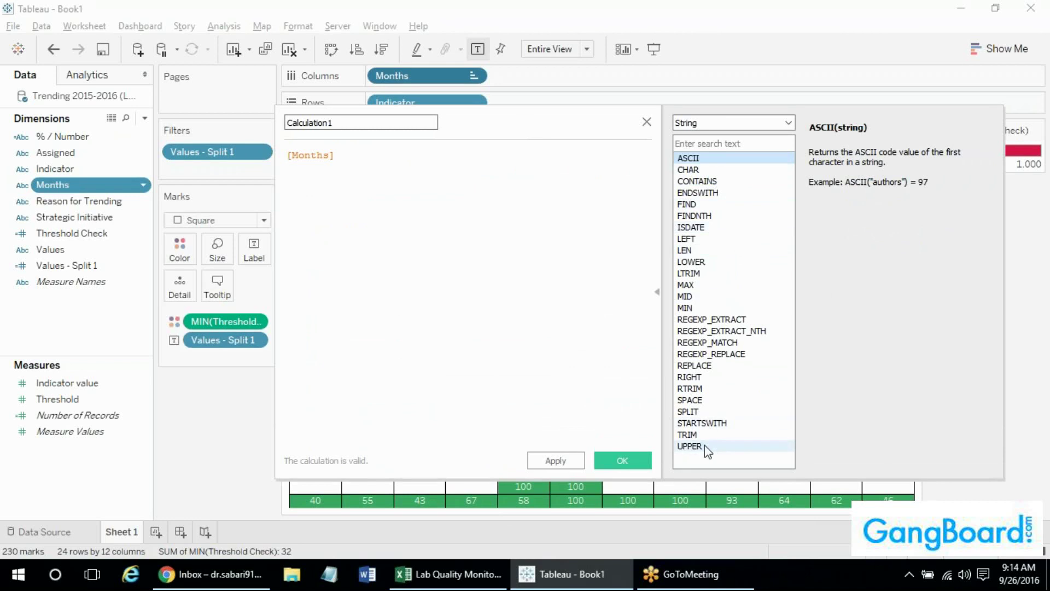
Examine the descriptions and examples of the string functions from CHAR through LEN, REPLACE and RIGHT to TRIM and SPLIT.
{"action": "left_click", "coordinate": [698, 171]}
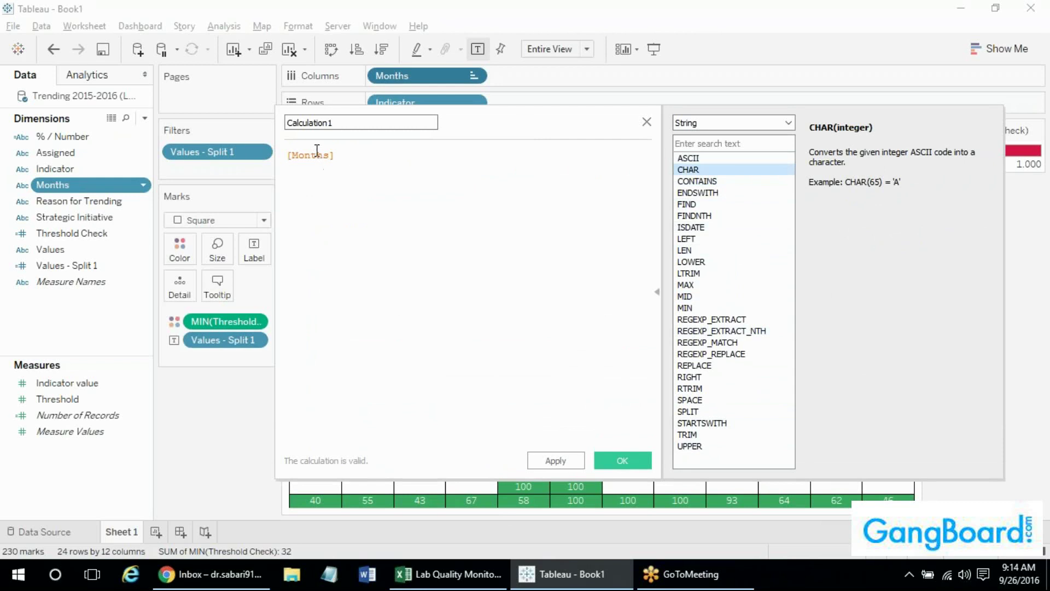
{"action": "left_click", "coordinate": [716, 182]}
{"action": "left_click", "coordinate": [718, 194]}
{"action": "key", "text": "Down"}
{"action": "key", "text": "Down"}
{"action": "key", "text": "Down"}
{"action": "key", "text": "Down"}
{"action": "key", "text": "Down"}
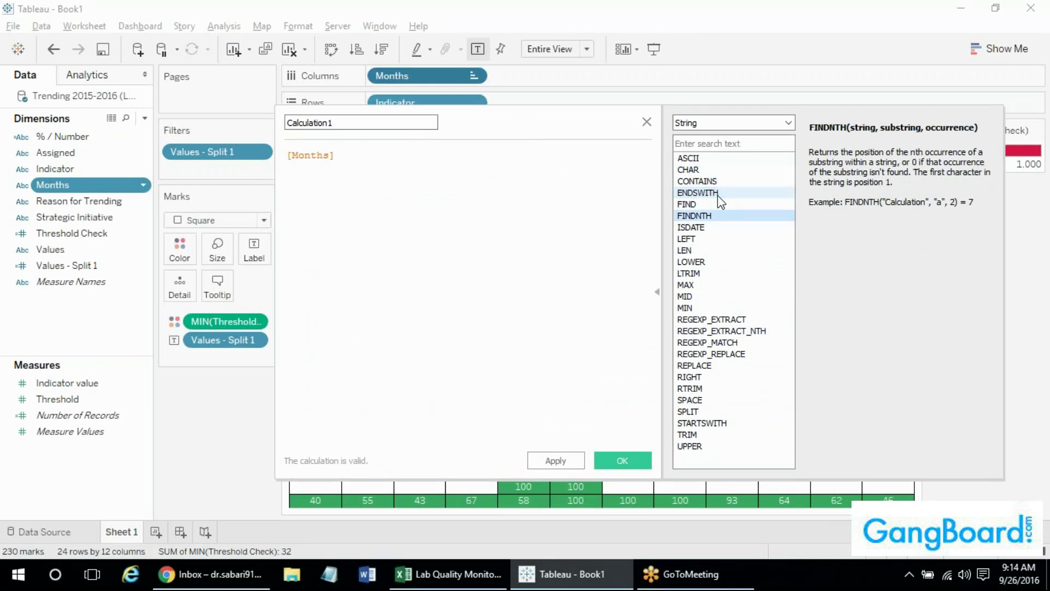
{"action": "key", "text": "Down"}
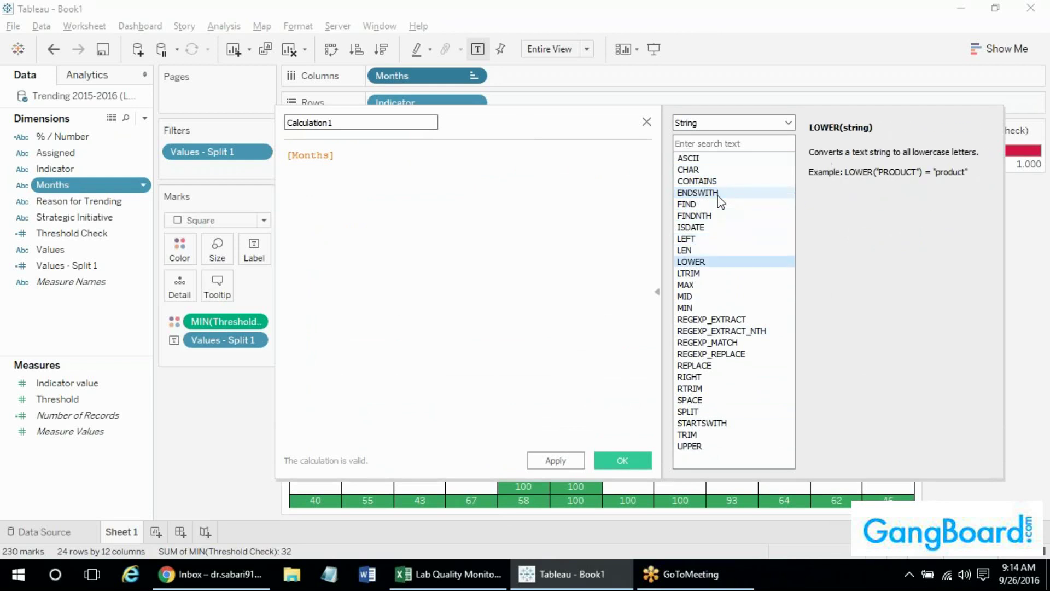
{"action": "key", "text": "Up"}
{"action": "key", "text": "Up"}
{"action": "key", "text": "Down"}
{"action": "key", "text": "Down"}
{"action": "key", "text": "Down"}
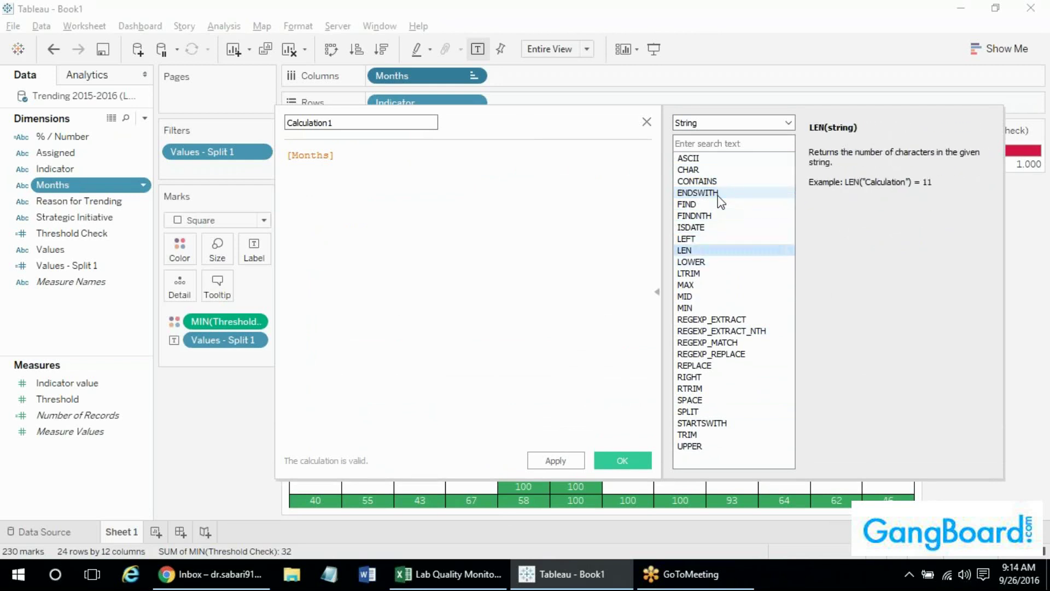
{"action": "key", "text": "Down"}
{"action": "key", "text": "Down"}
{"action": "key", "text": "Down"}
{"action": "key", "text": "Down"}
{"action": "key", "text": "Down"}
{"action": "key", "text": "Down"}
{"action": "key", "text": "Down"}
{"action": "key", "text": "Down"}
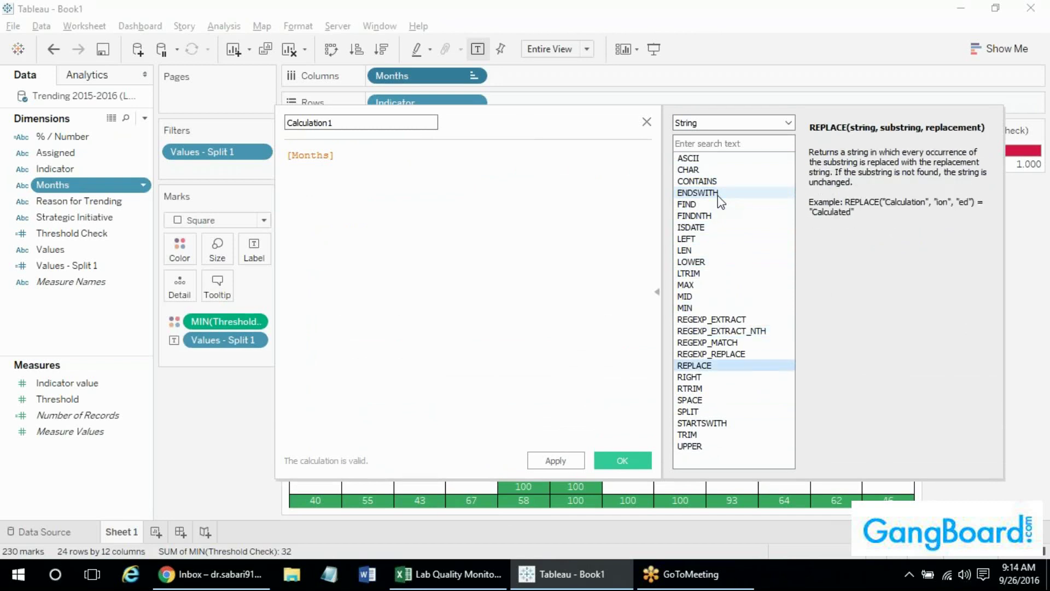
{"action": "key", "text": "Down"}
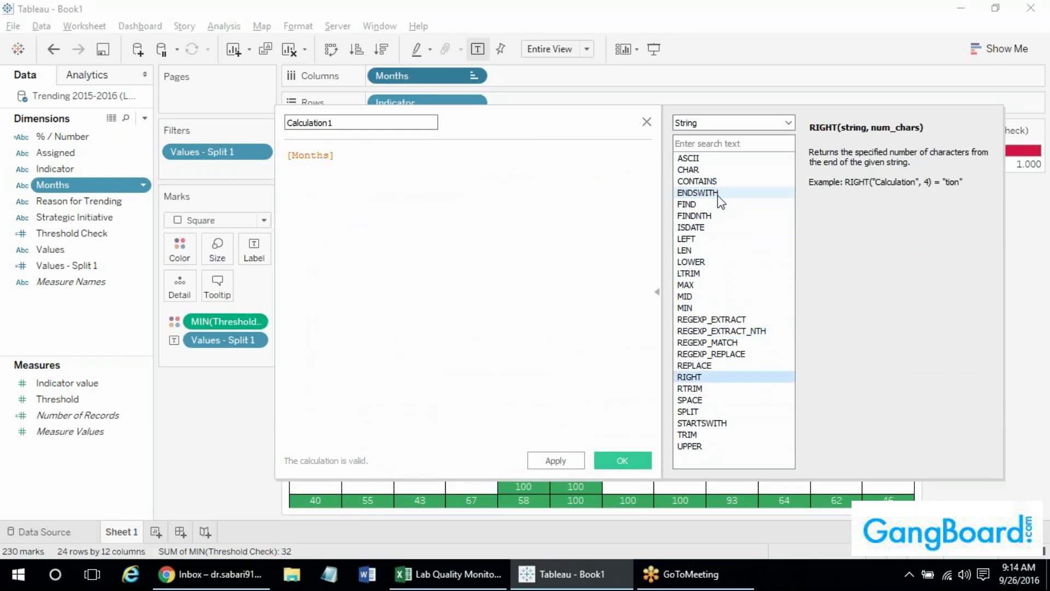
{"action": "key", "text": "Down"}
{"action": "key", "text": "Down"}
{"action": "key", "text": "Down"}
{"action": "key", "text": "Down"}
{"action": "key", "text": "Down"}
{"action": "key", "text": "Down"}
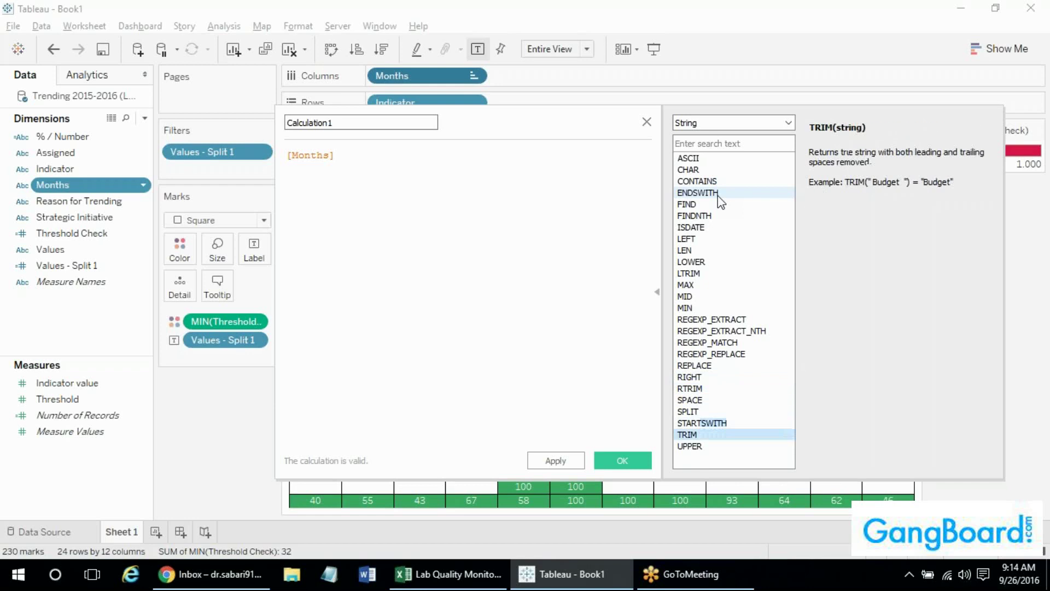
{"action": "key", "text": "Up"}
{"action": "key", "text": "Up"}
{"action": "key", "text": "Up"}
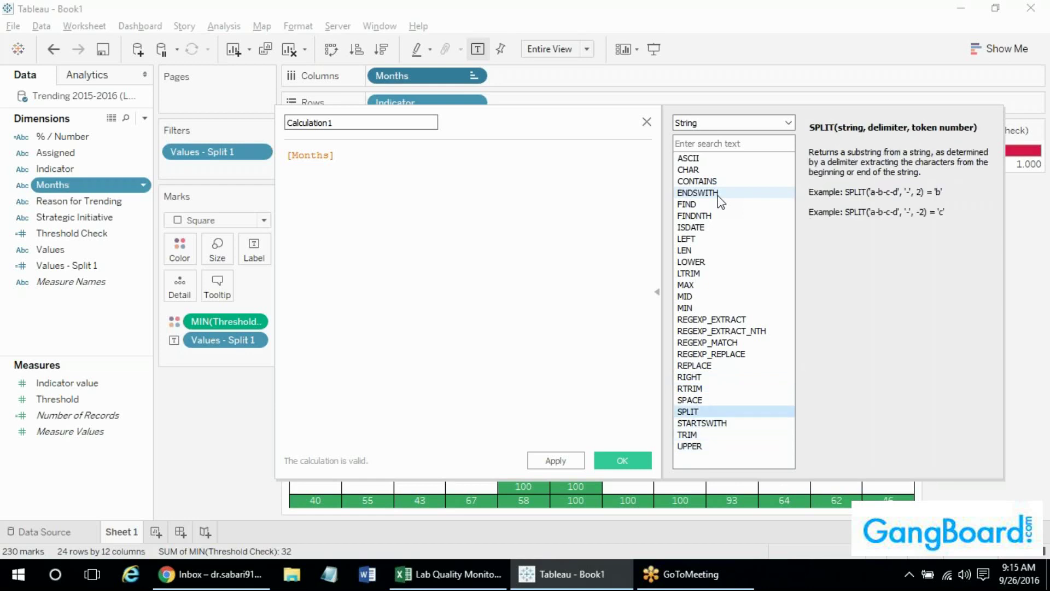
Compare the descriptions of the LOWER and UPPER string functions, then go back through the list to REGEXP_MATCH.
{"action": "key", "text": "Down"}
{"action": "key", "text": "Down"}
{"action": "key", "text": "Down"}
{"action": "key", "text": "Up"}
{"action": "key", "text": "Up"}
{"action": "key", "text": "Up"}
{"action": "key", "text": "Up"}
{"action": "key", "text": "Up"}
{"action": "key", "text": "Up"}
{"action": "key", "text": "Up"}
{"action": "key", "text": "Up"}
{"action": "key", "text": "Up"}
{"action": "key", "text": "Up"}
{"action": "key", "text": "Up"}
{"action": "key", "text": "Up"}
{"action": "key", "text": "Up"}
{"action": "key", "text": "Up"}
{"action": "key", "text": "Up"}
{"action": "key", "text": "Up"}
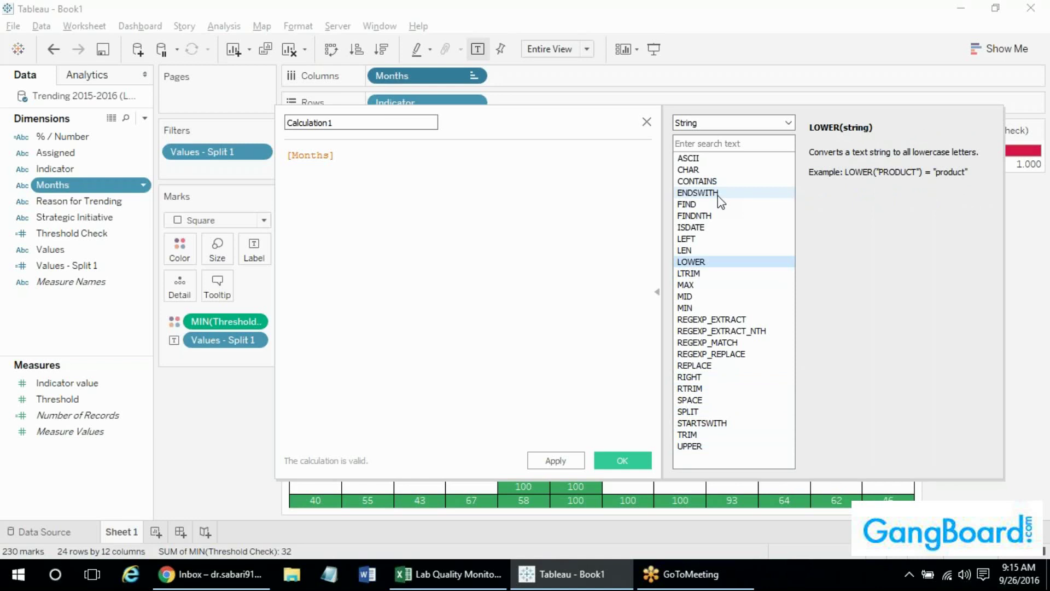
{"action": "key", "text": "Down"}
{"action": "key", "text": "Down"}
{"action": "key", "text": "Down"}
{"action": "key", "text": "Down"}
{"action": "key", "text": "Down"}
{"action": "key", "text": "Down"}
{"action": "key", "text": "Down"}
{"action": "key", "text": "Down"}
{"action": "key", "text": "Down"}
{"action": "key", "text": "Down"}
{"action": "key", "text": "Down"}
{"action": "key", "text": "Down"}
{"action": "key", "text": "Down"}
{"action": "key", "text": "Down"}
{"action": "key", "text": "Down"}
{"action": "key", "text": "Down"}
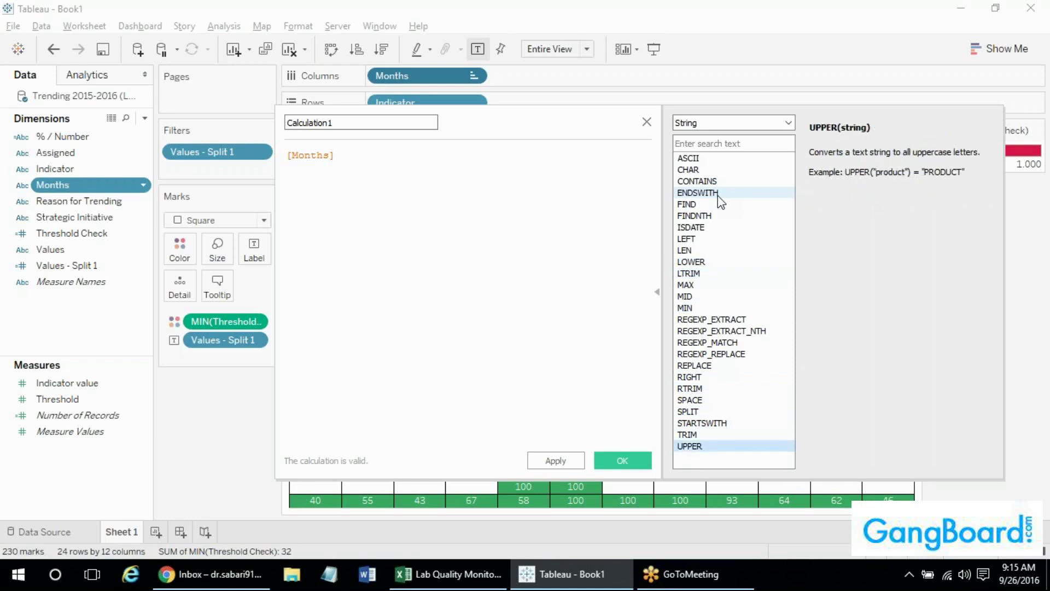
{"action": "key", "text": "Up"}
{"action": "key", "text": "Up"}
{"action": "key", "text": "Up"}
{"action": "key", "text": "Up"}
{"action": "key", "text": "Up"}
{"action": "key", "text": "Up"}
{"action": "key", "text": "Up"}
{"action": "key", "text": "Up"}
{"action": "key", "text": "Up"}
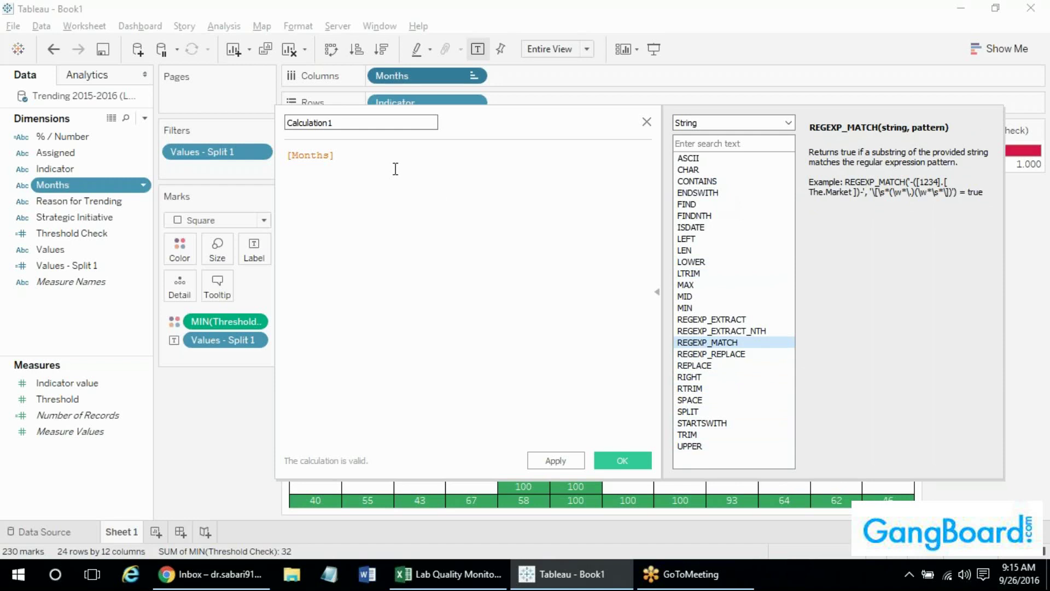
Review the syntax and examples of LEN, SPLIT, CONTAINS, ISDATE, MID and REGEXP_EXTRACT.
{"action": "key", "text": "ctrl+a"}
{"action": "key", "text": "Right"}
{"action": "left_click", "coordinate": [700, 240]}
{"action": "left_click", "coordinate": [698, 249]}
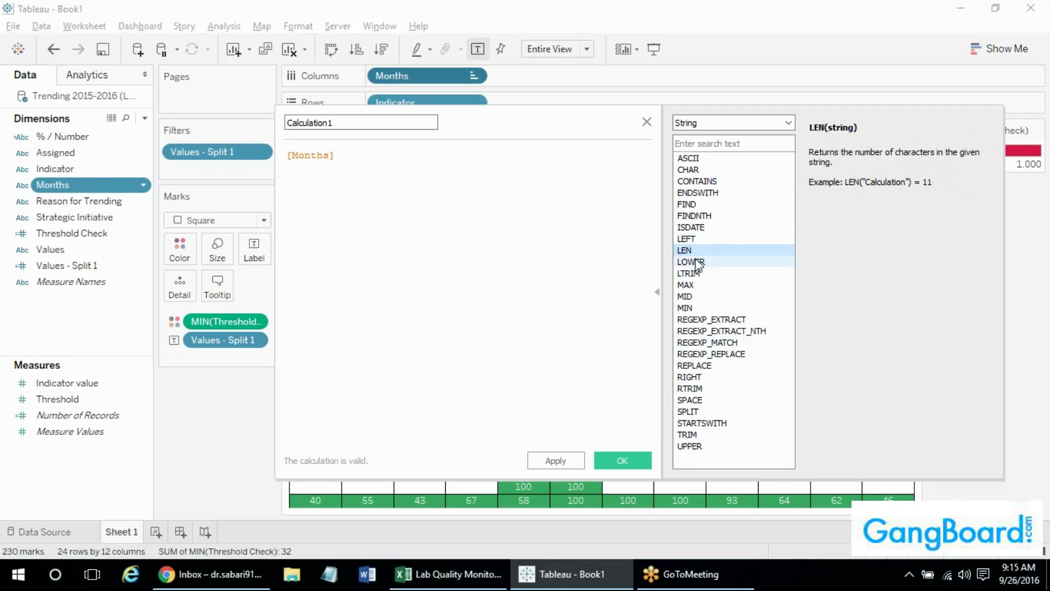
{"action": "left_click", "coordinate": [700, 412]}
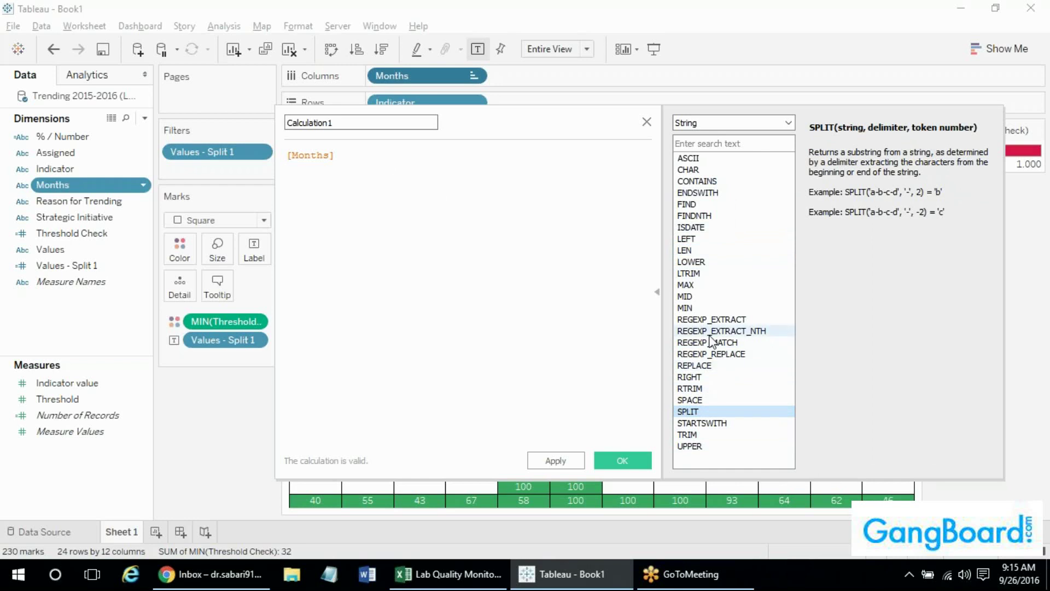
{"action": "left_click", "coordinate": [718, 161]}
{"action": "left_click", "coordinate": [718, 180]}
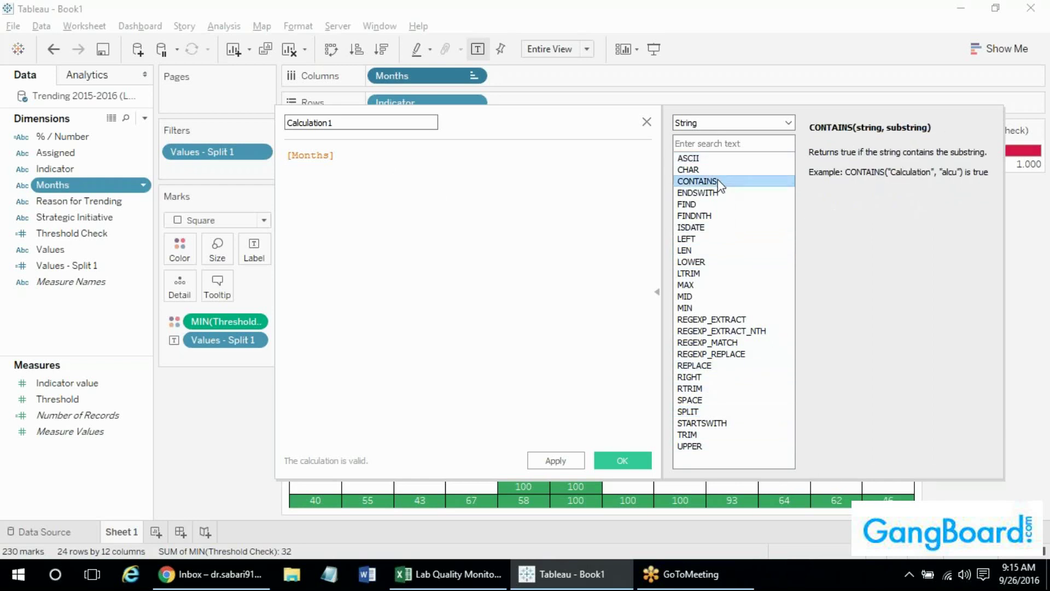
{"action": "left_click", "coordinate": [715, 202]}
{"action": "left_click", "coordinate": [712, 229]}
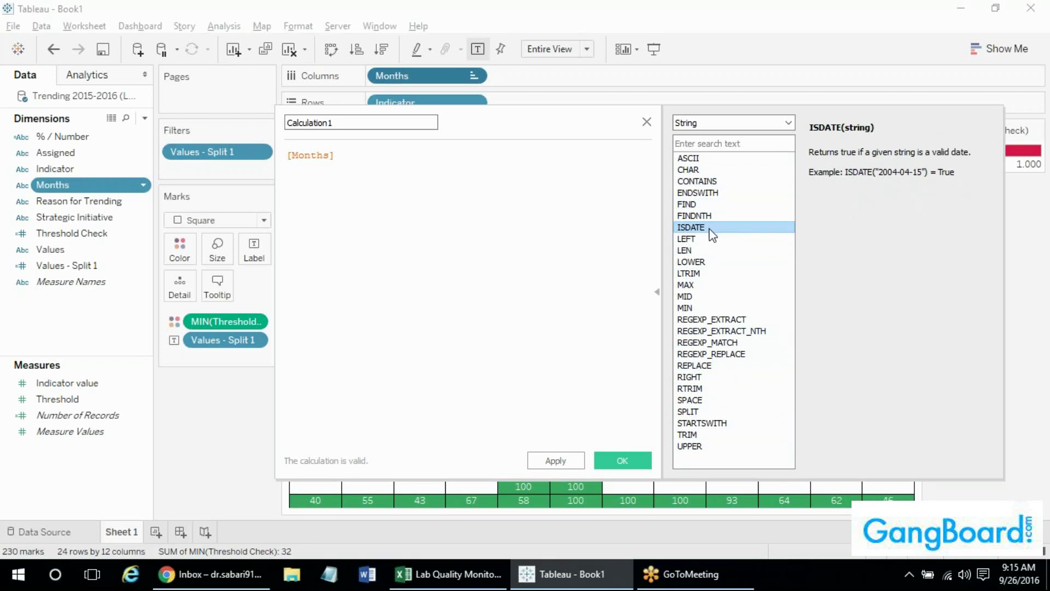
{"action": "left_click", "coordinate": [706, 298]}
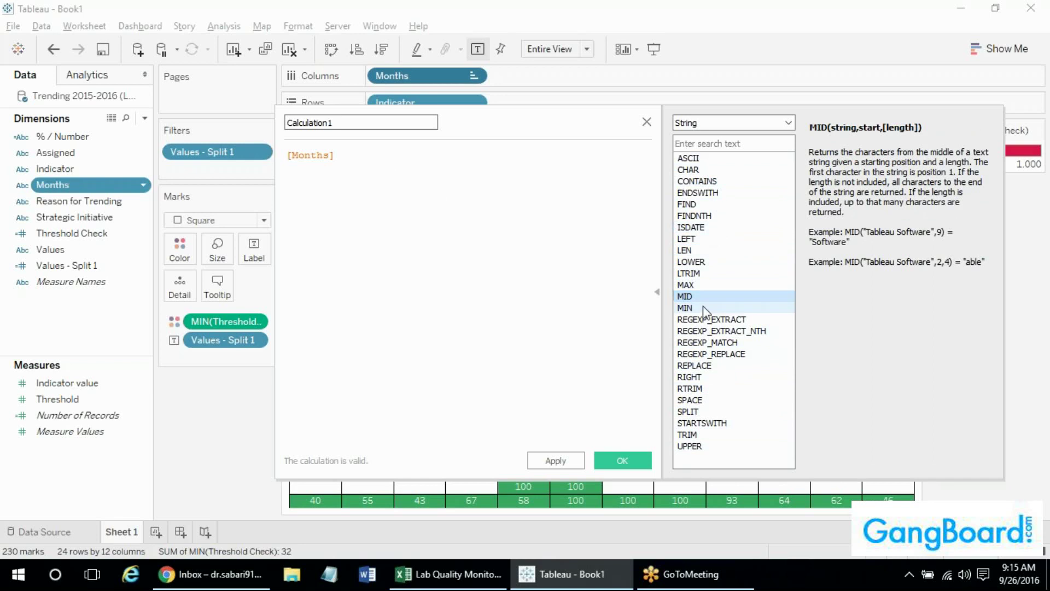
{"action": "left_click", "coordinate": [704, 308]}
{"action": "left_click", "coordinate": [705, 320]}
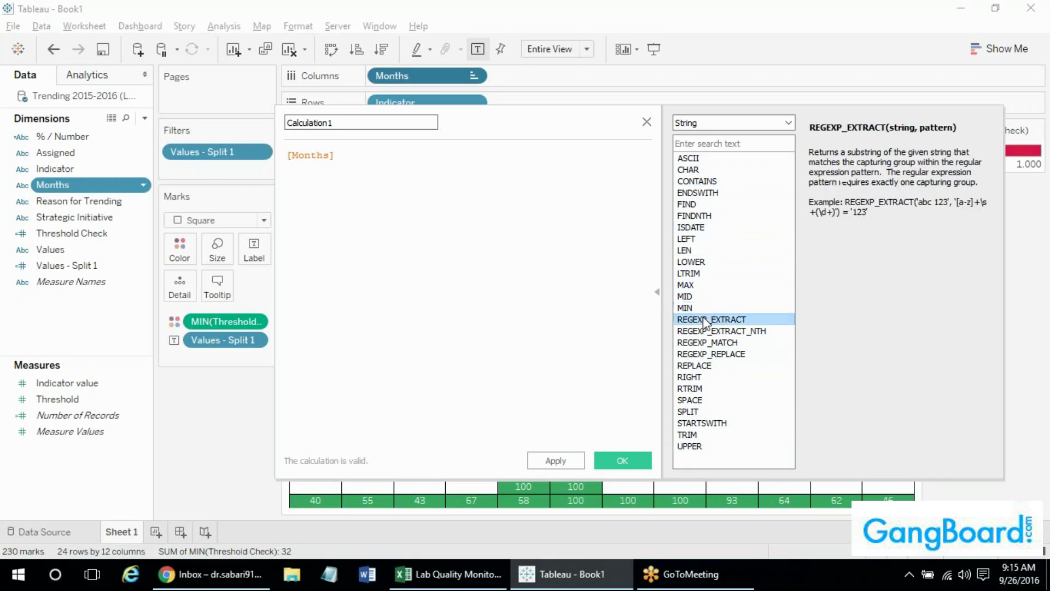
Wrap the Months field in the UPPER function so the calculation reads Upper([Months]).
{"action": "left_click", "coordinate": [704, 331]}
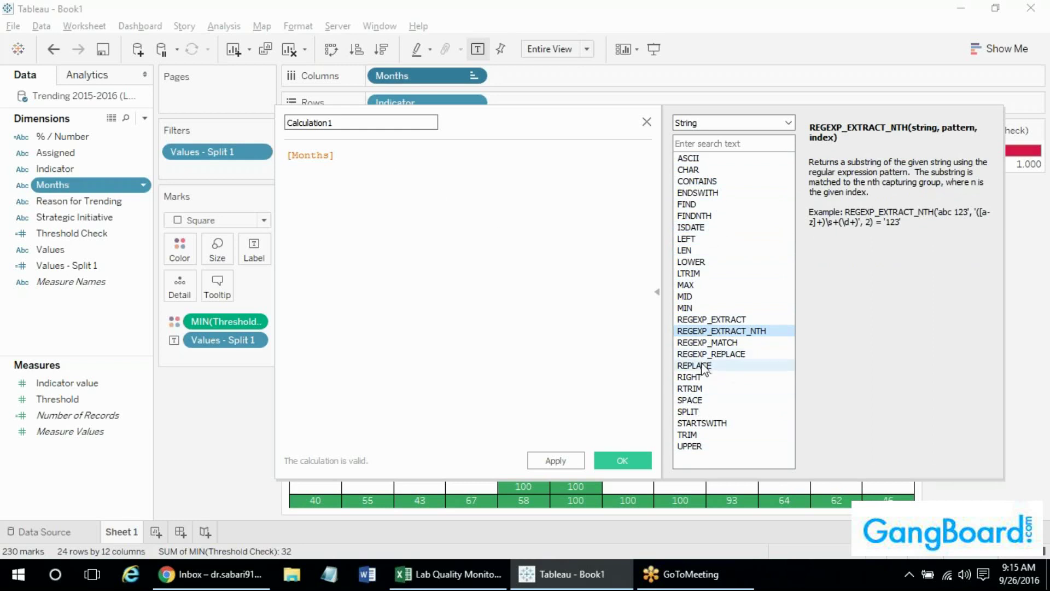
{"action": "left_click", "coordinate": [464, 166]}
{"action": "key", "text": "Home"}
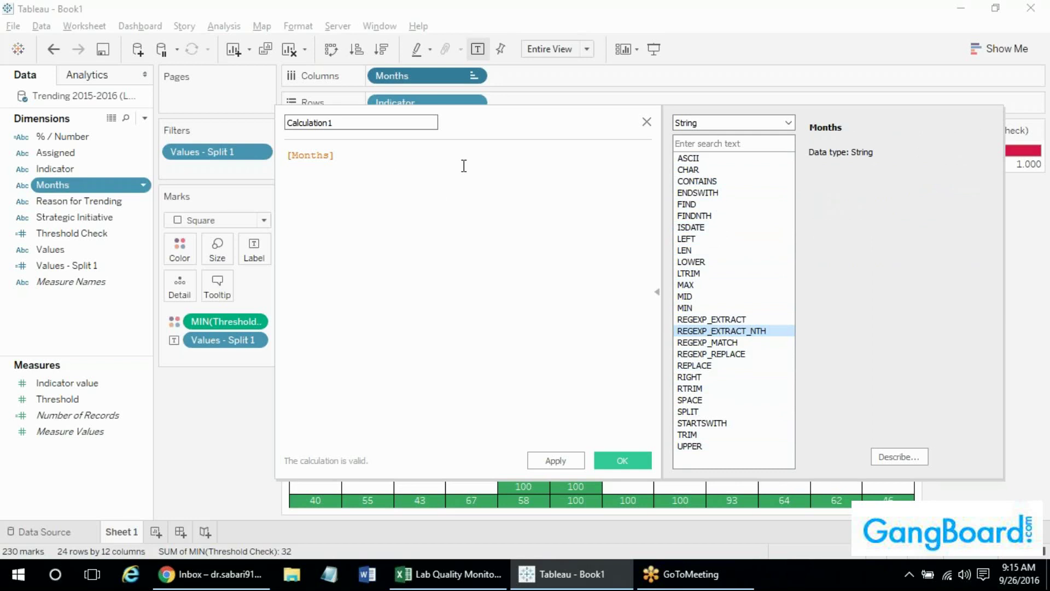
{"action": "type", "text": "Upper("}
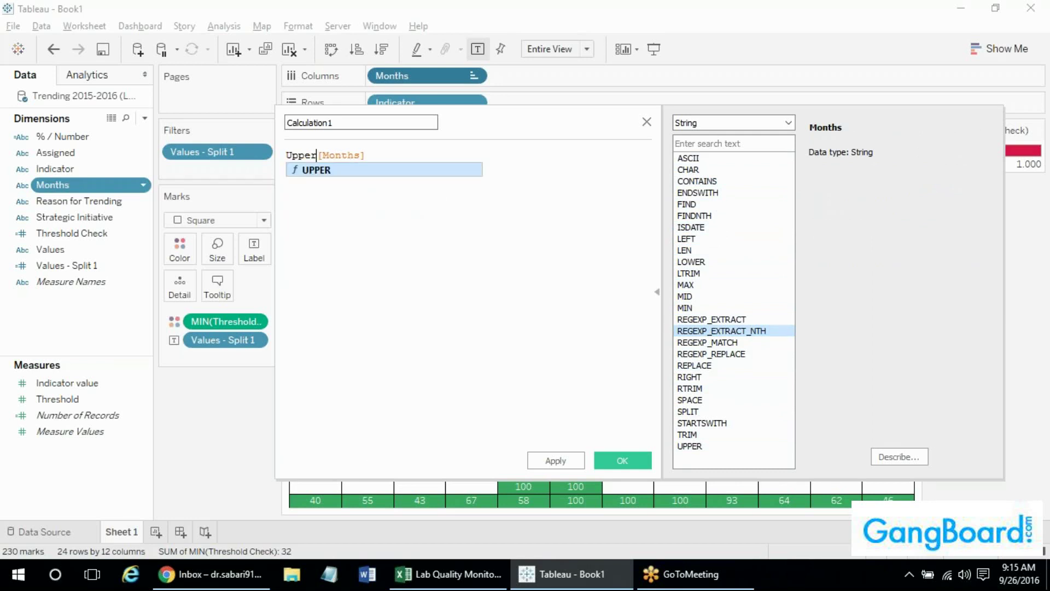
{"action": "left_click", "coordinate": [372, 155]}
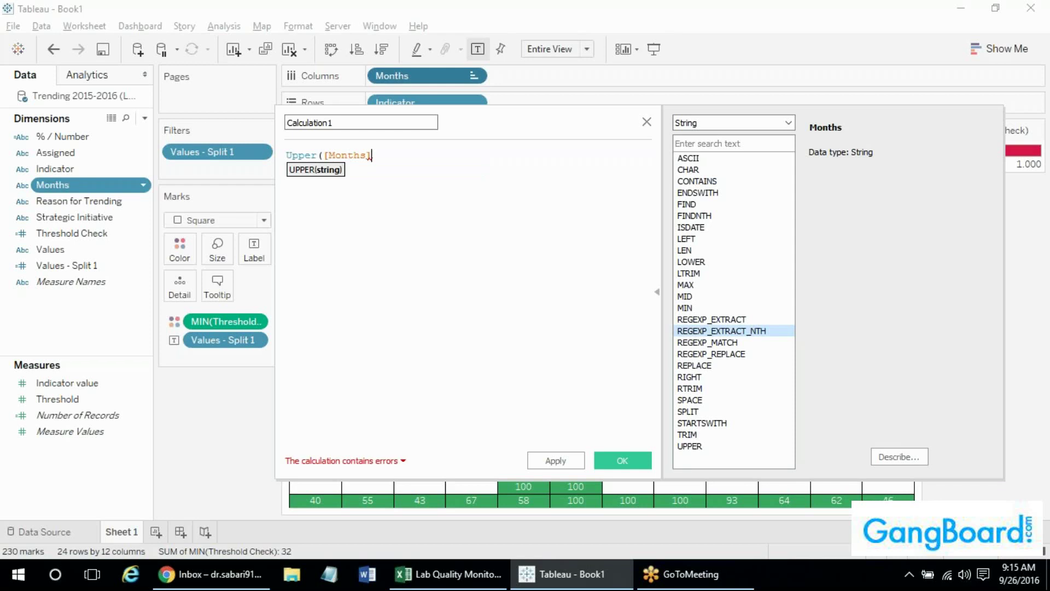
{"action": "type", "text": ")"}
Name the uppercase calculation "Months " with a trailing space to keep it distinct from the existing field, and save it.
{"action": "double_click", "coordinate": [333, 121]}
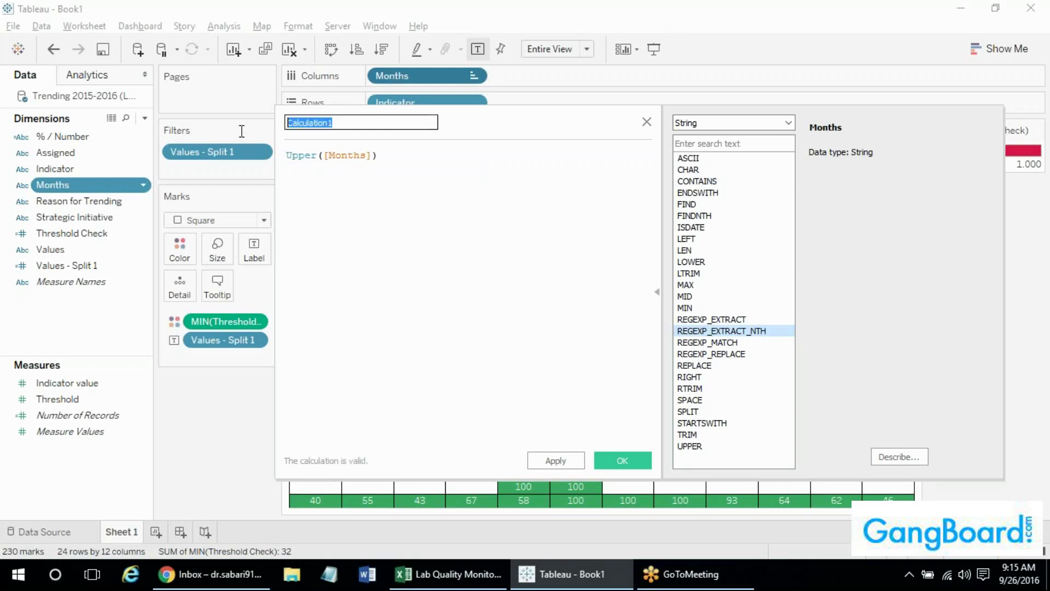
{"action": "type", "text": "Months"}
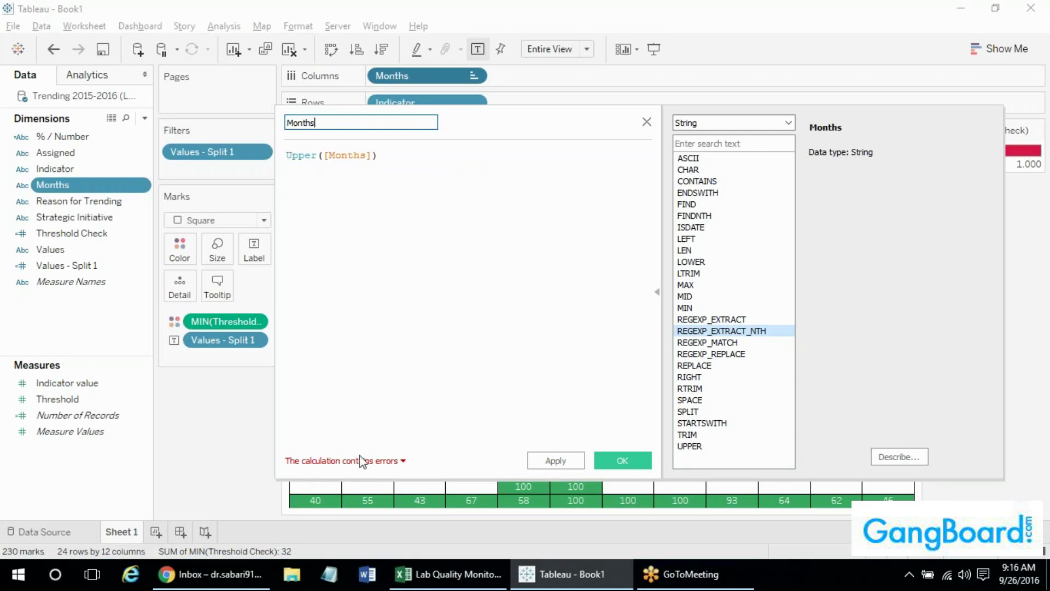
{"action": "left_click", "coordinate": [403, 460]}
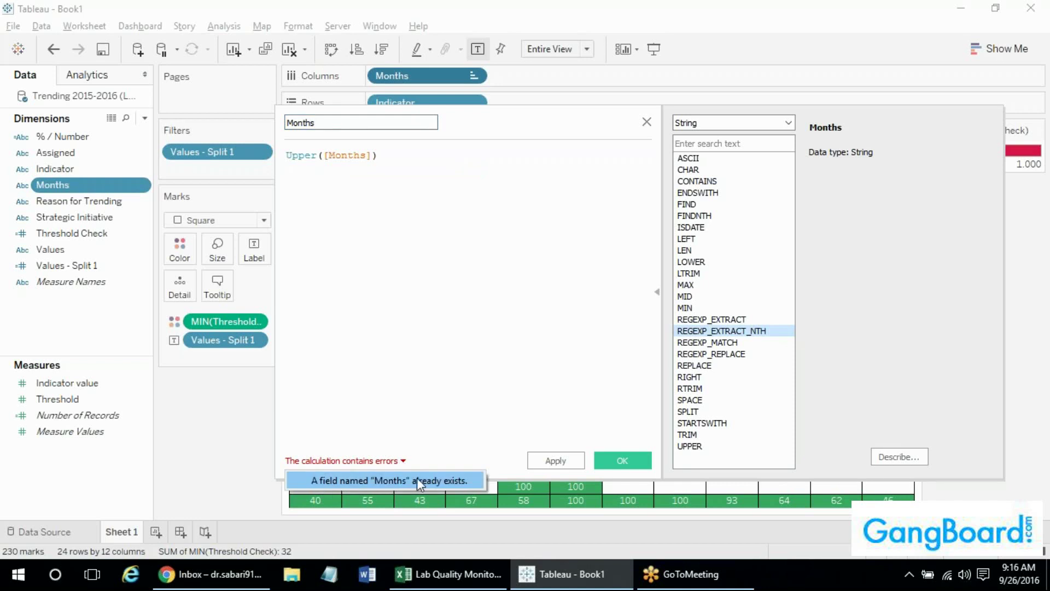
{"action": "left_click", "coordinate": [341, 121]}
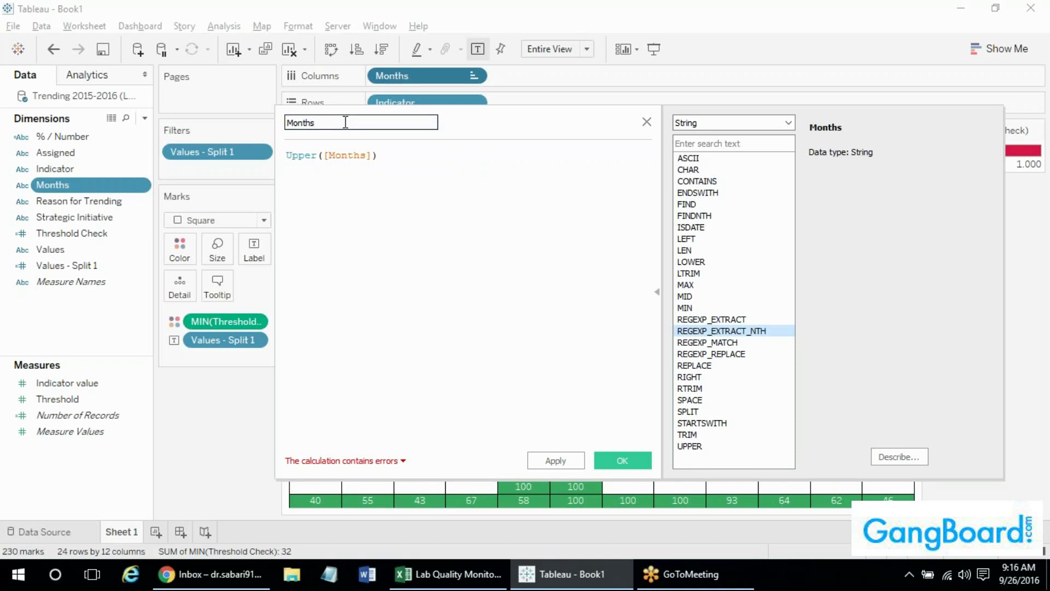
{"action": "left_click", "coordinate": [337, 169]}
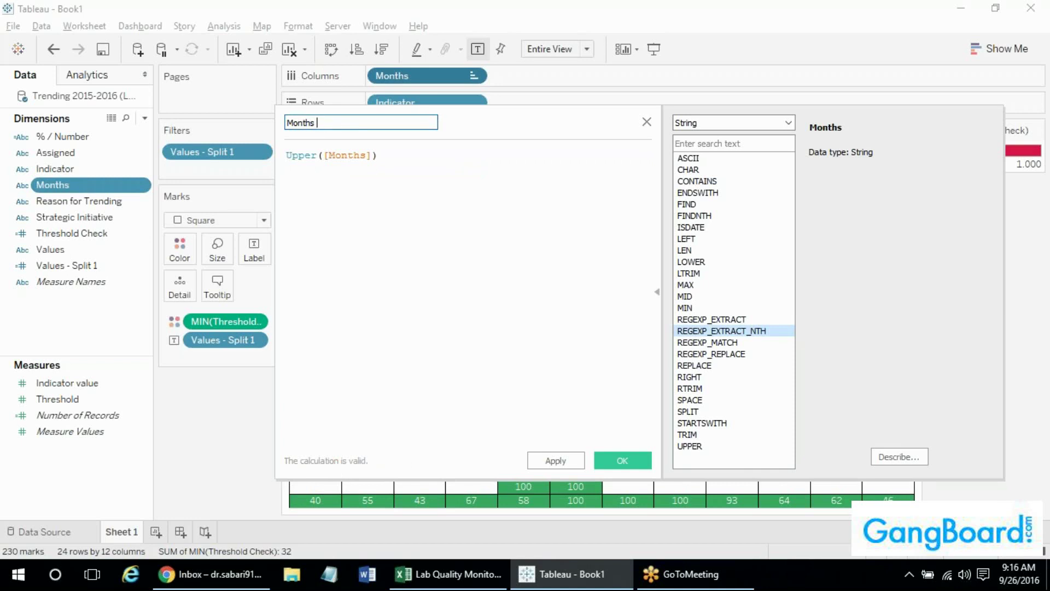
{"action": "left_click", "coordinate": [643, 466]}
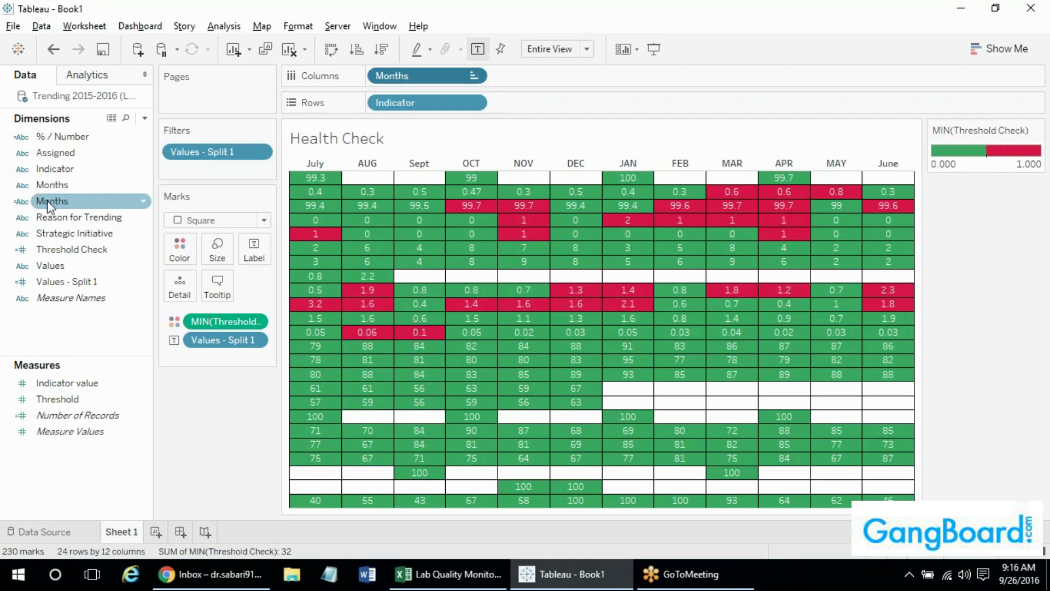
Replace the original Months field on Columns with the new uppercase Months field.
{"action": "left_click_drag", "start_coordinate": [47, 201], "coordinate": [391, 74]}
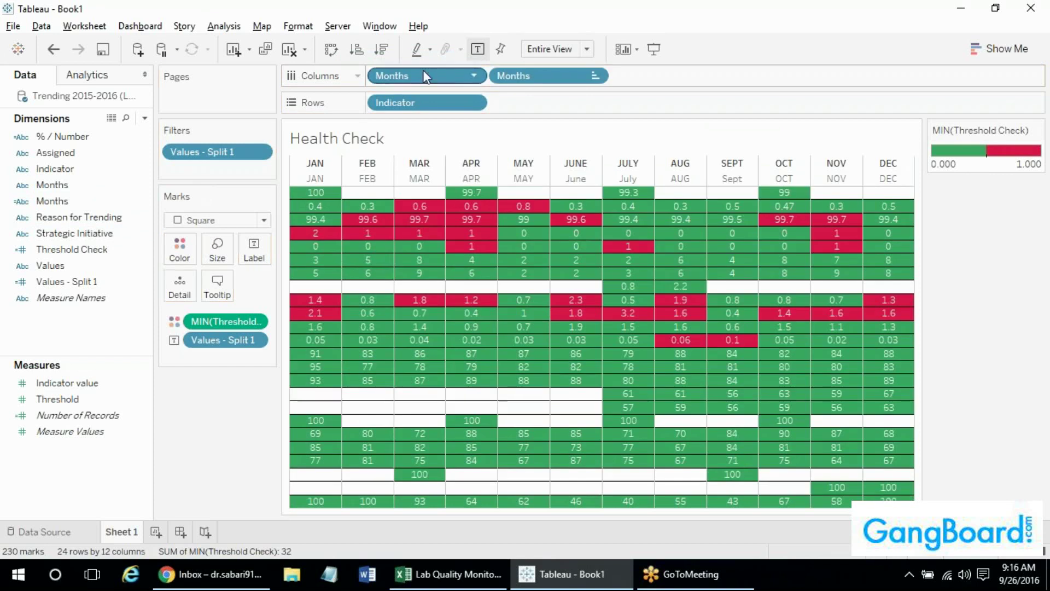
{"action": "left_click_drag", "start_coordinate": [537, 71], "coordinate": [708, 5]}
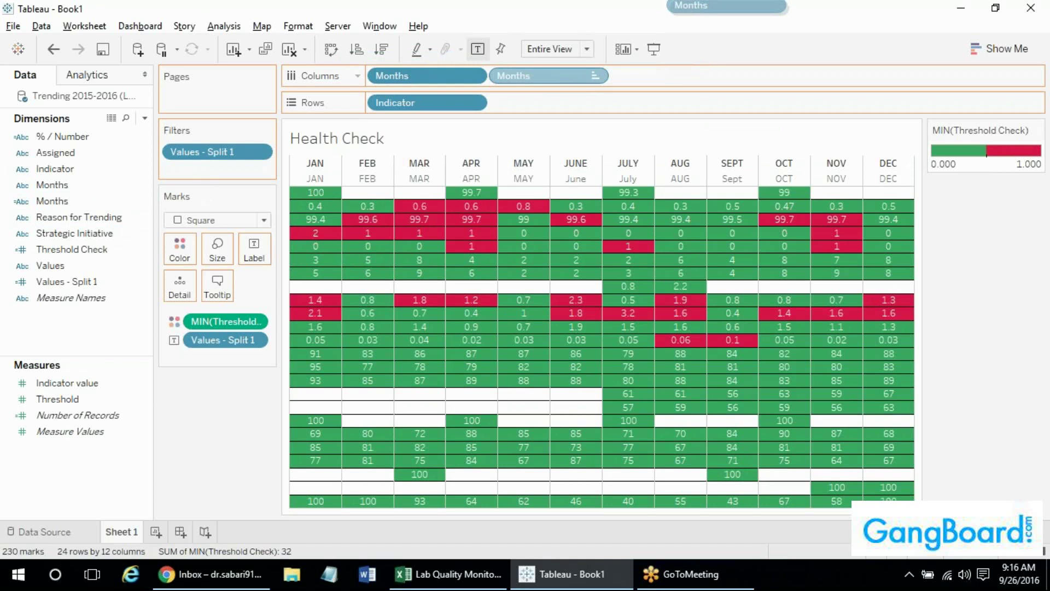
{"action": "left_click_drag", "start_coordinate": [708, 5], "coordinate": [744, 13]}
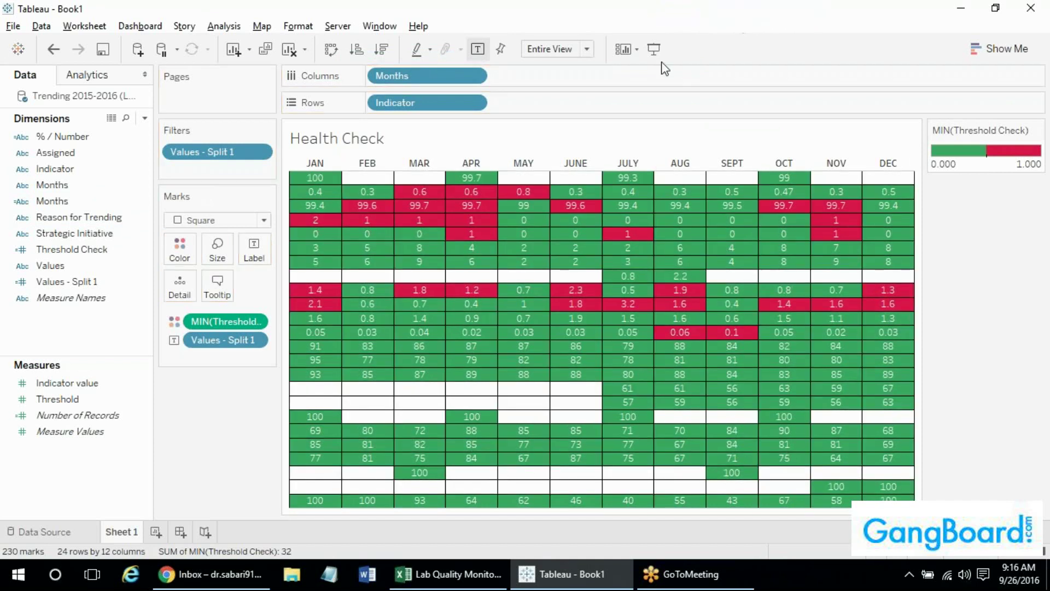
Sort the uppercase Months field manually, moving JAN through JUNE after DEC so the order runs from JULY to JUNE.
{"action": "right_click", "coordinate": [390, 73]}
{"action": "left_click", "coordinate": [420, 150]}
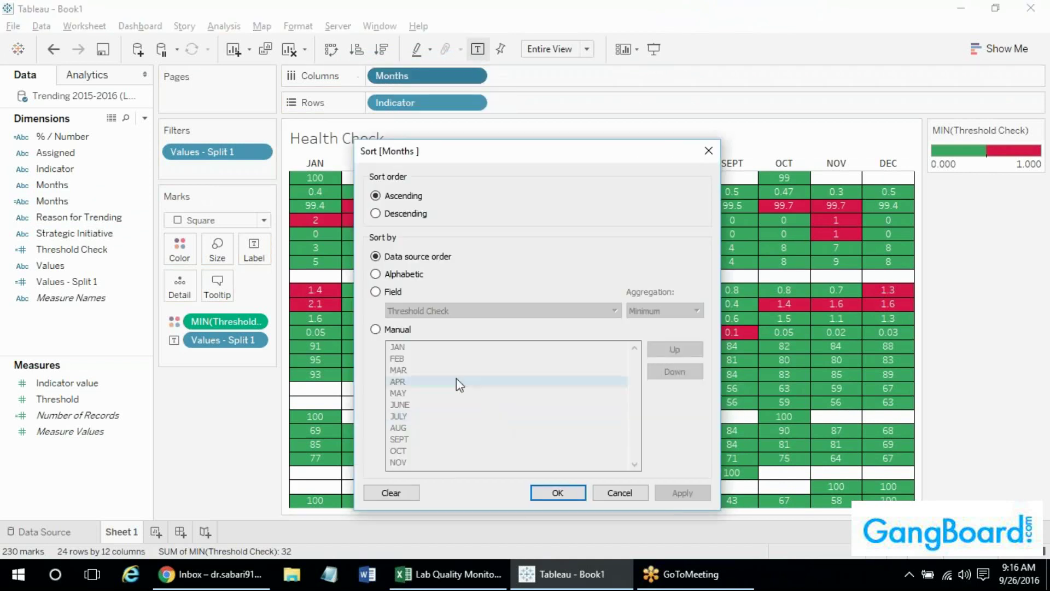
{"action": "left_click", "coordinate": [405, 348]}
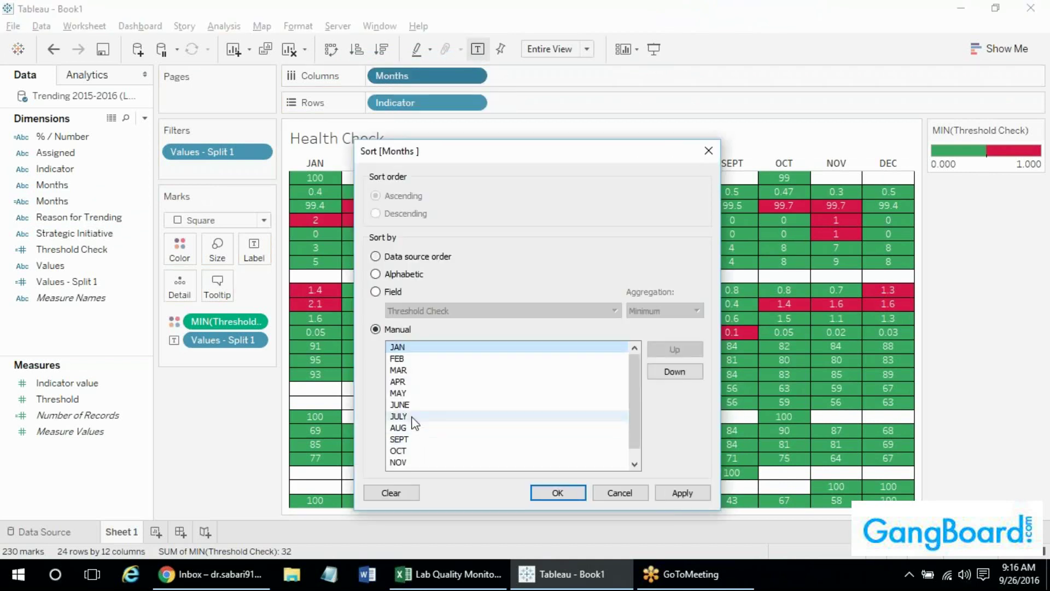
{"action": "left_click", "coordinate": [416, 405], "text": "shift"}
{"action": "left_click", "coordinate": [664, 373]}
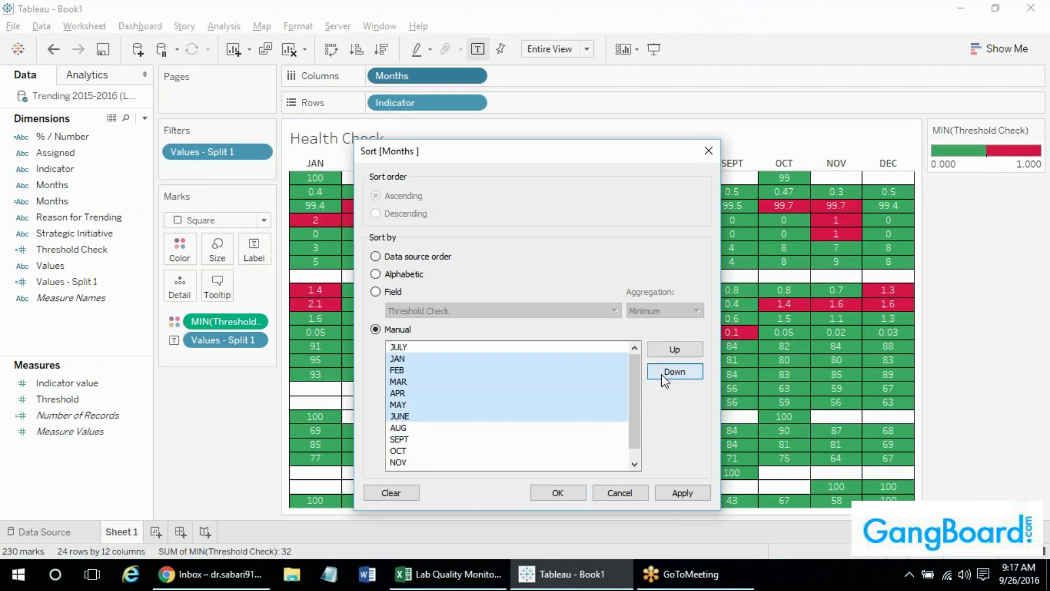
{"action": "left_click", "coordinate": [664, 373]}
{"action": "left_click", "coordinate": [664, 373]}
{"action": "left_click", "coordinate": [664, 373]}
{"action": "left_click", "coordinate": [664, 373]}
{"action": "left_click", "coordinate": [664, 373]}
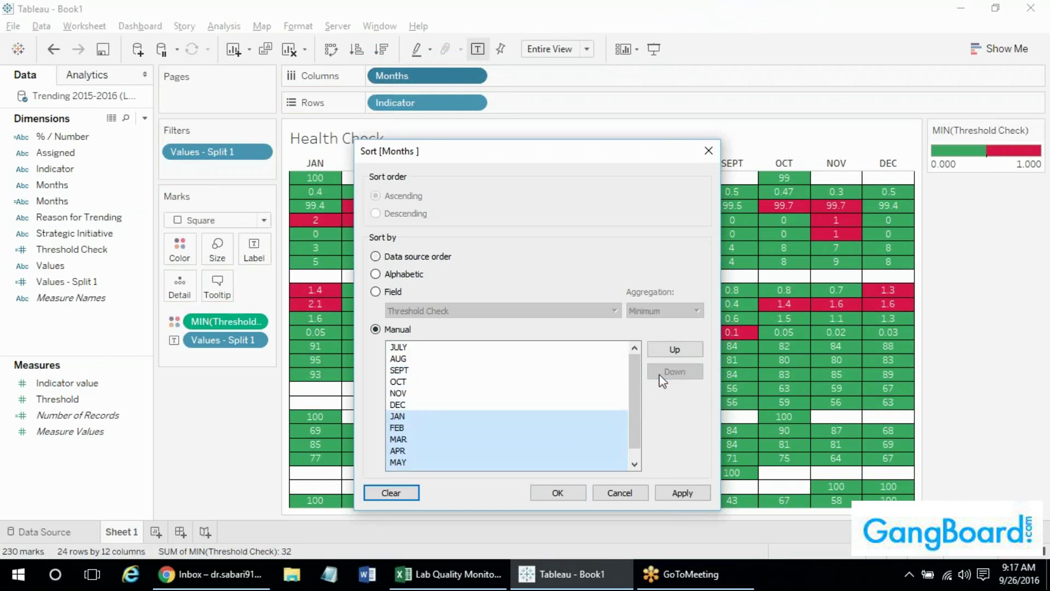
{"action": "left_click", "coordinate": [557, 493]}
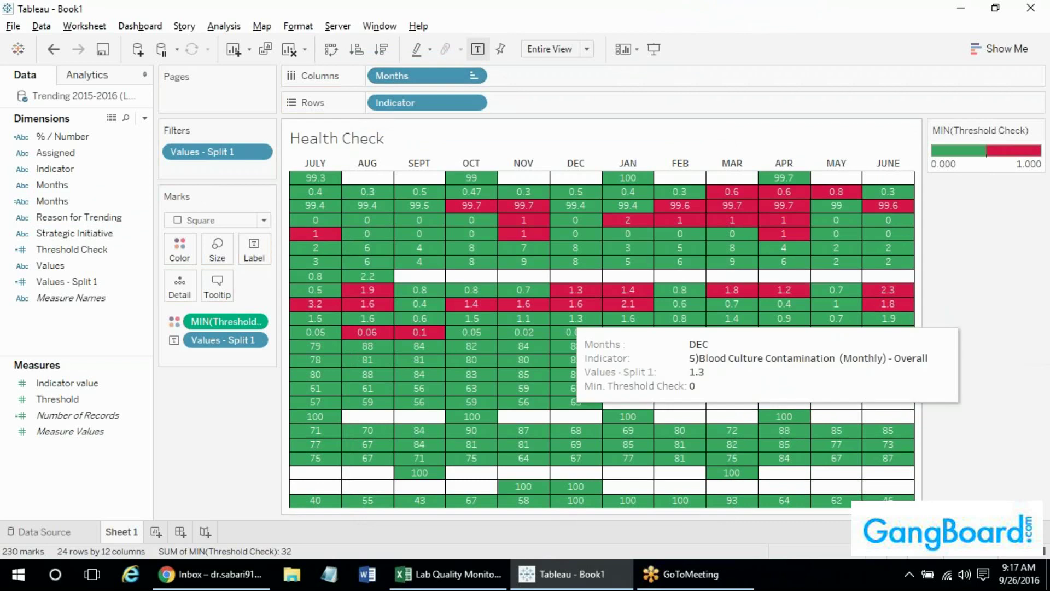
Edit the tooltip of the highlight table, changing the "Values - Split 1" label to "Indicator Results".
{"action": "mouse_move", "coordinate": [823, 295]}
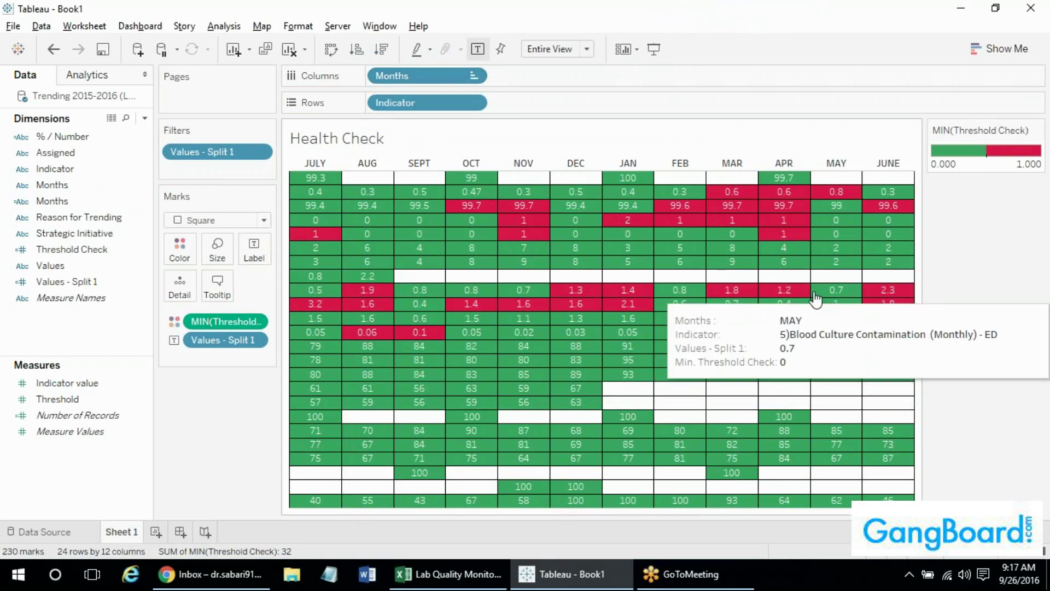
{"action": "mouse_move", "coordinate": [906, 192]}
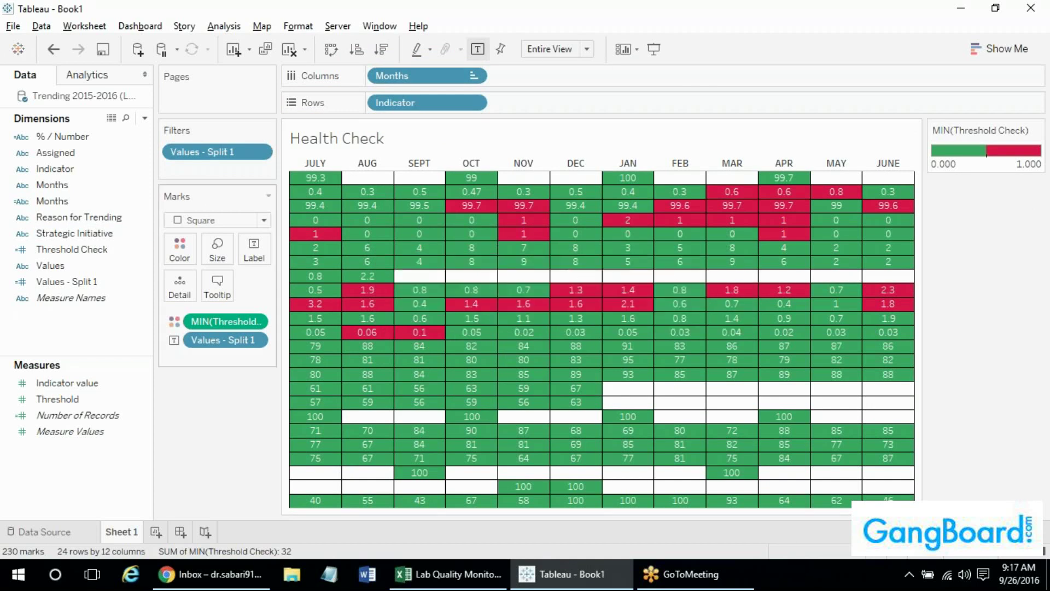
{"action": "left_click", "coordinate": [221, 296]}
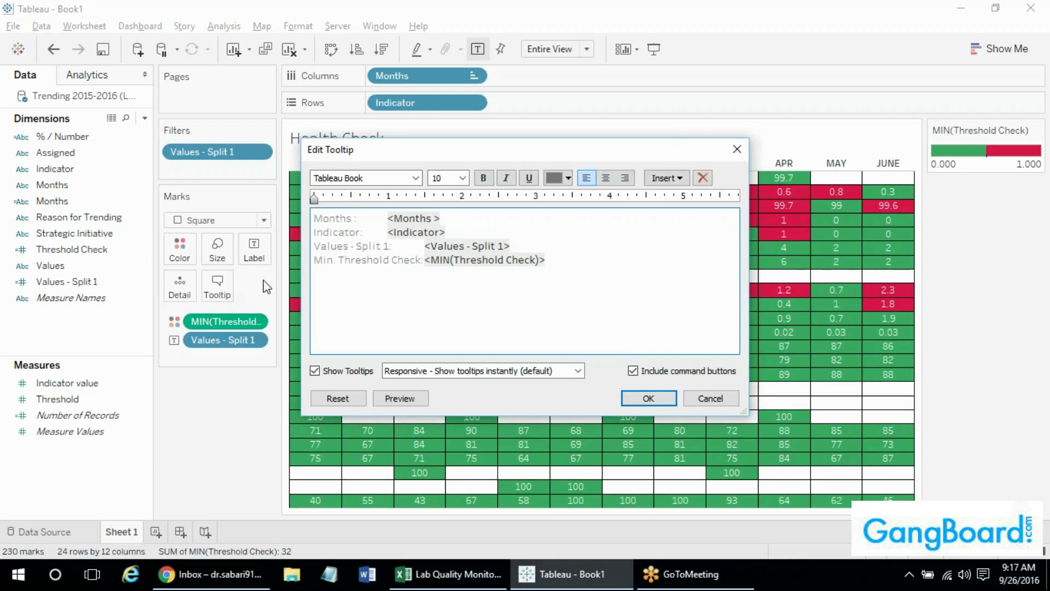
{"action": "left_click_drag", "start_coordinate": [388, 247], "coordinate": [316, 258]}
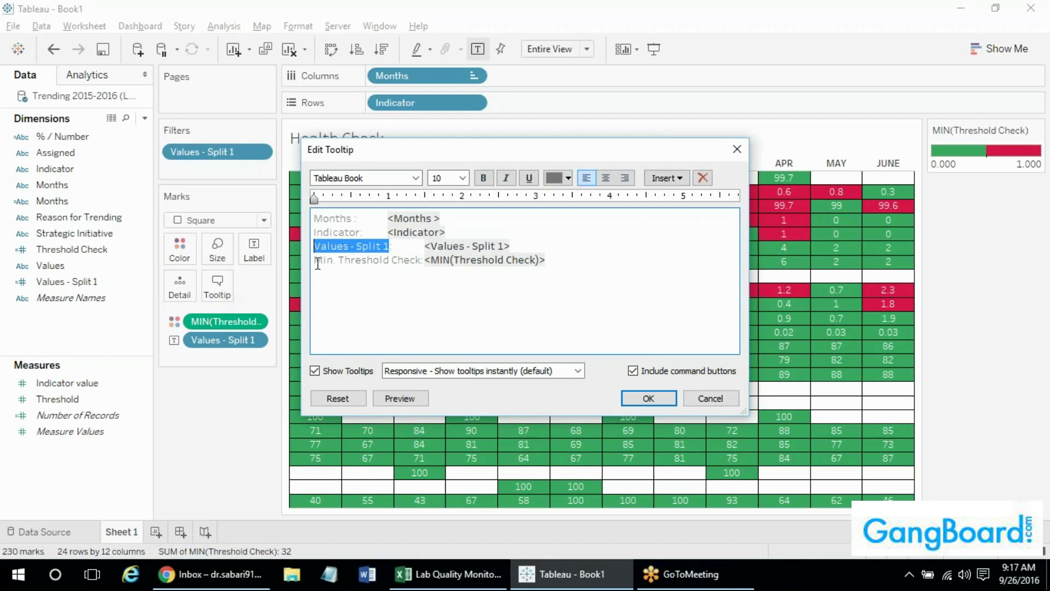
{"action": "type", "text": "Indoc"}
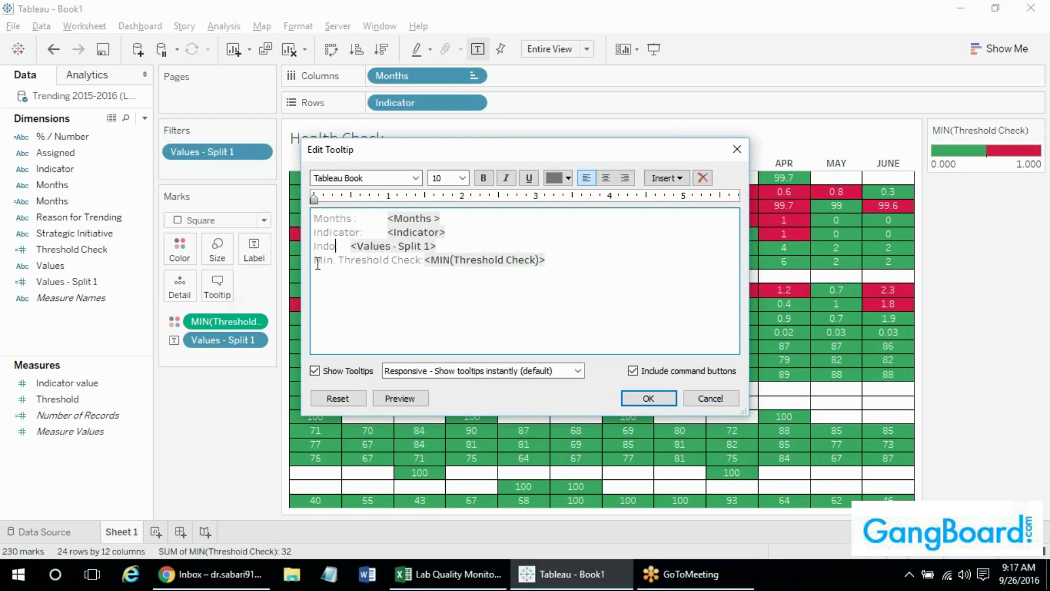
{"action": "key", "text": "BackSpace"}
{"action": "type", "text": "icator V"}
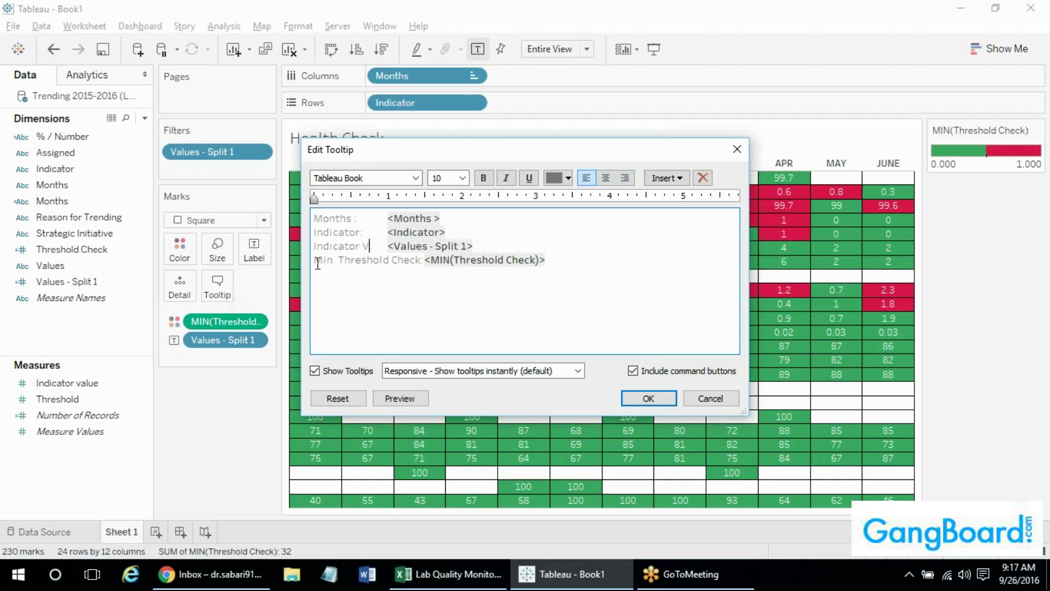
{"action": "type", "text": "al:"}
{"action": "key", "text": "BackSpace"}
{"action": "key", "text": "BackSpace"}
{"action": "key", "text": "BackSpace"}
{"action": "key", "text": "BackSpace"}
{"action": "type", "text": "Results"}
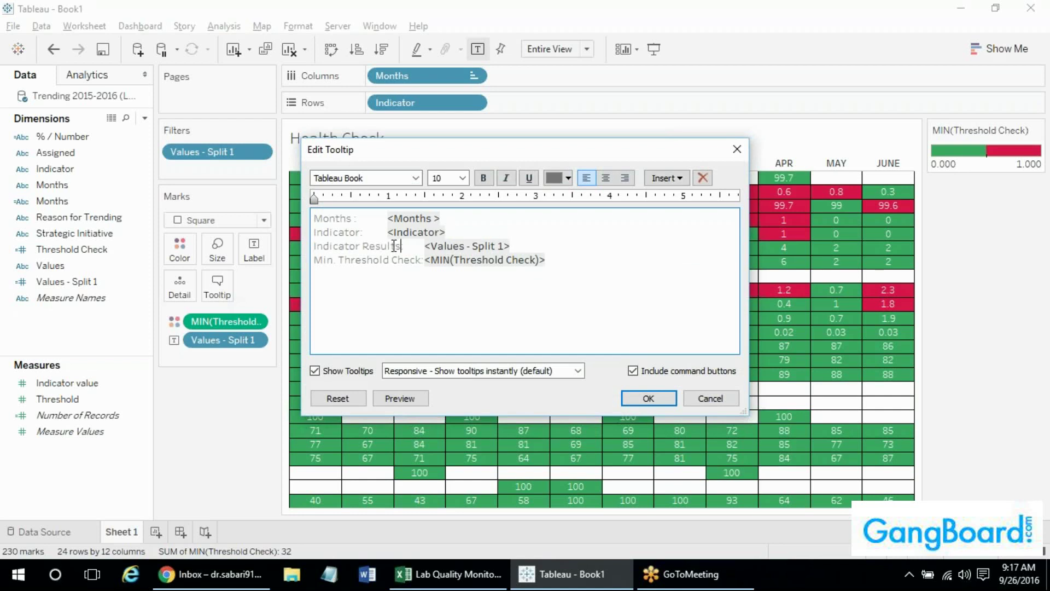
Remove the Min. Threshold Check line and the "Months :" label from the tooltip, keeping the month value, and apply the edits.
{"action": "left_click", "coordinate": [568, 267]}
{"action": "left_click", "coordinate": [326, 261], "text": "shift"}
{"action": "key", "text": "BackSpace"}
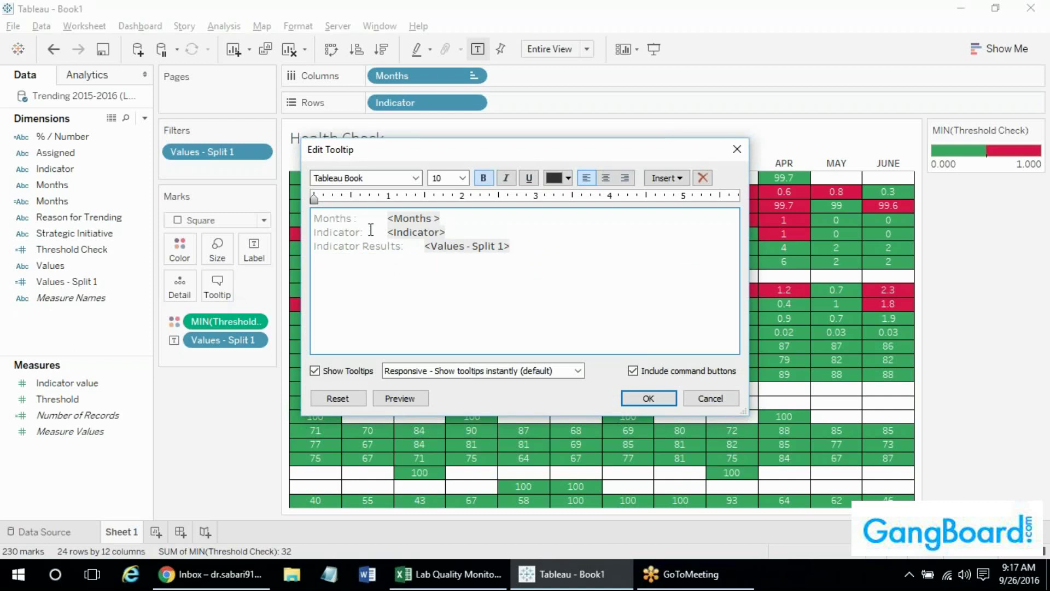
{"action": "left_click_drag", "start_coordinate": [357, 219], "coordinate": [315, 218]}
{"action": "key", "text": "BackSpace"}
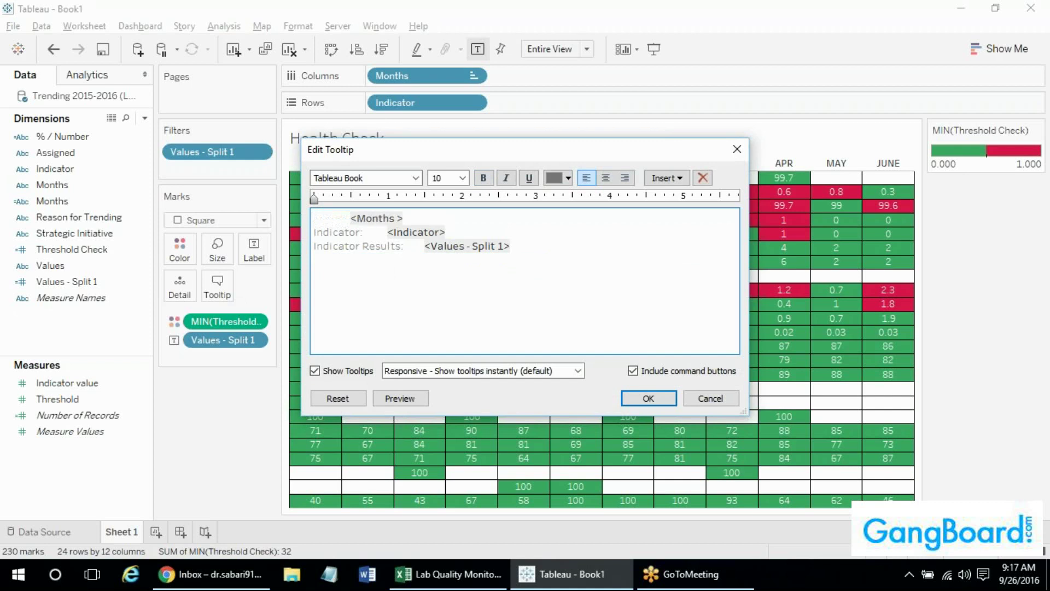
{"action": "key", "text": "BackSpace"}
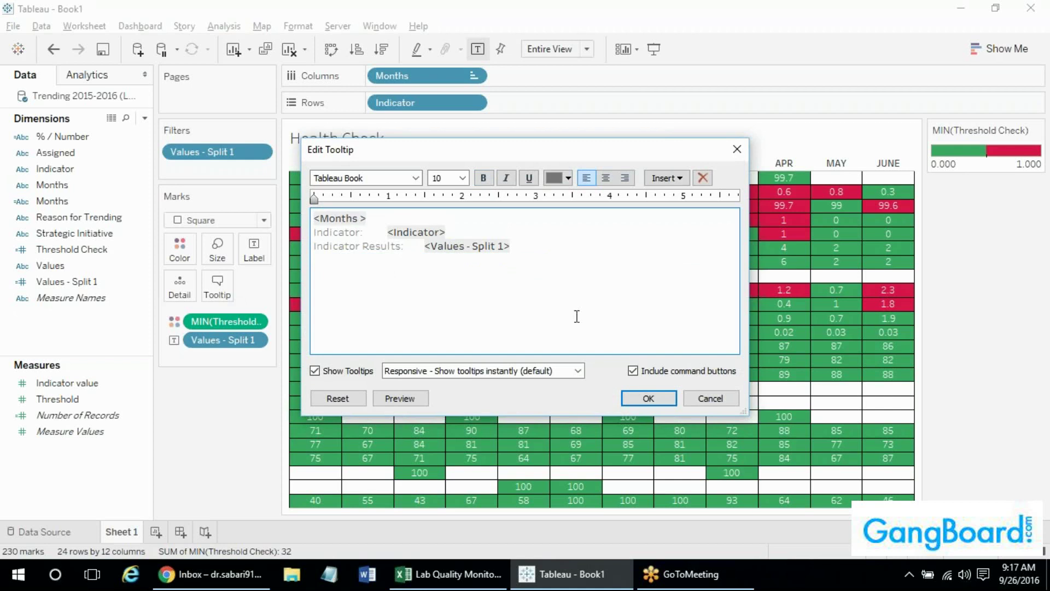
{"action": "left_click", "coordinate": [640, 398]}
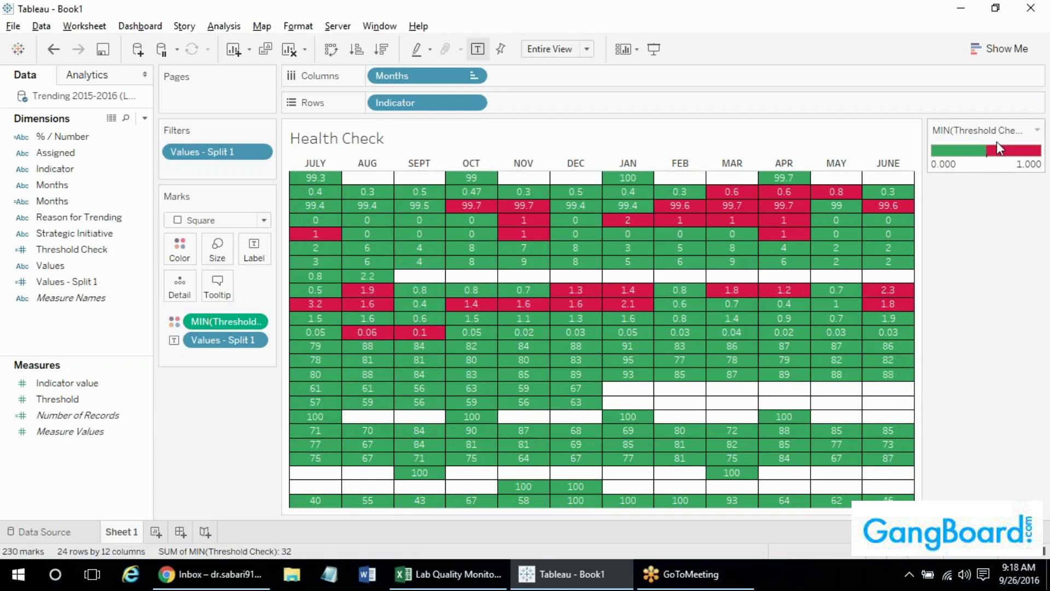
{"action": "left_click", "coordinate": [1037, 132]}
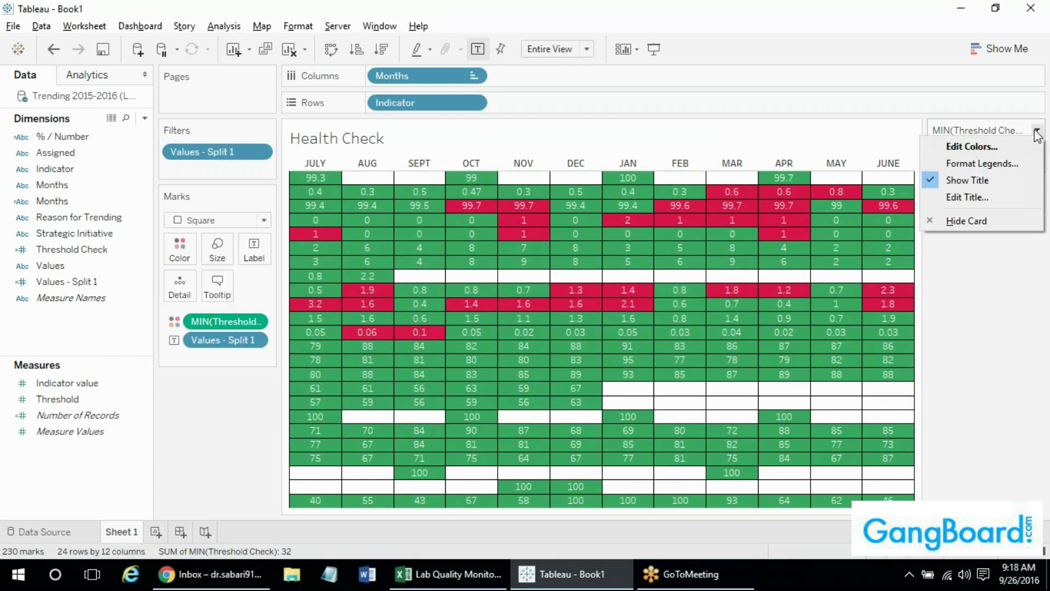
{"action": "left_click", "coordinate": [989, 264]}
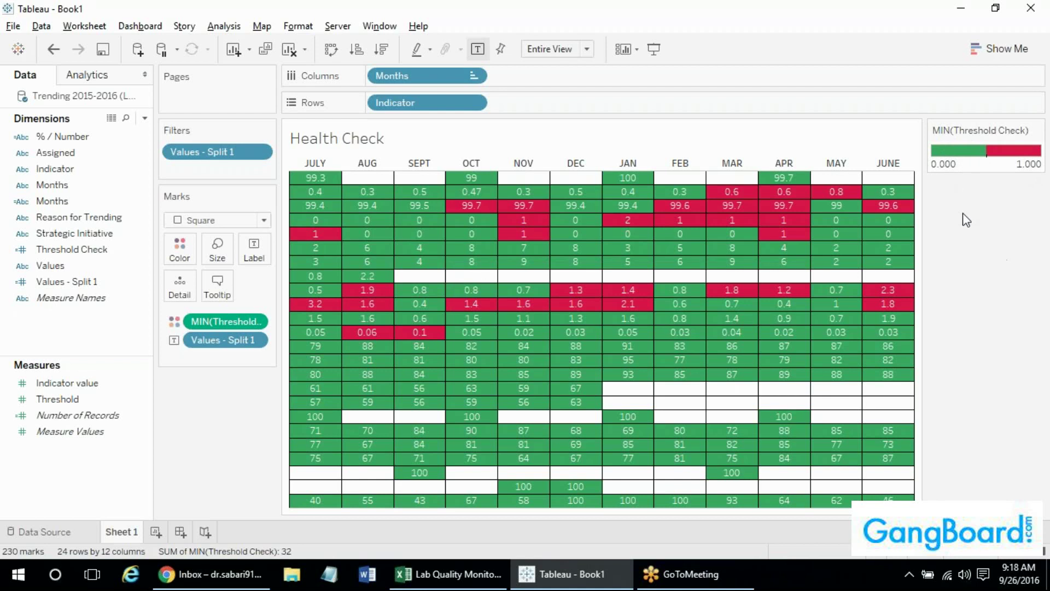
Create a new dashboard, place Sheet 1 on it, and check the tooltip of a table cell.
{"action": "left_click", "coordinate": [182, 530]}
{"action": "mouse_move", "coordinate": [60, 214]}
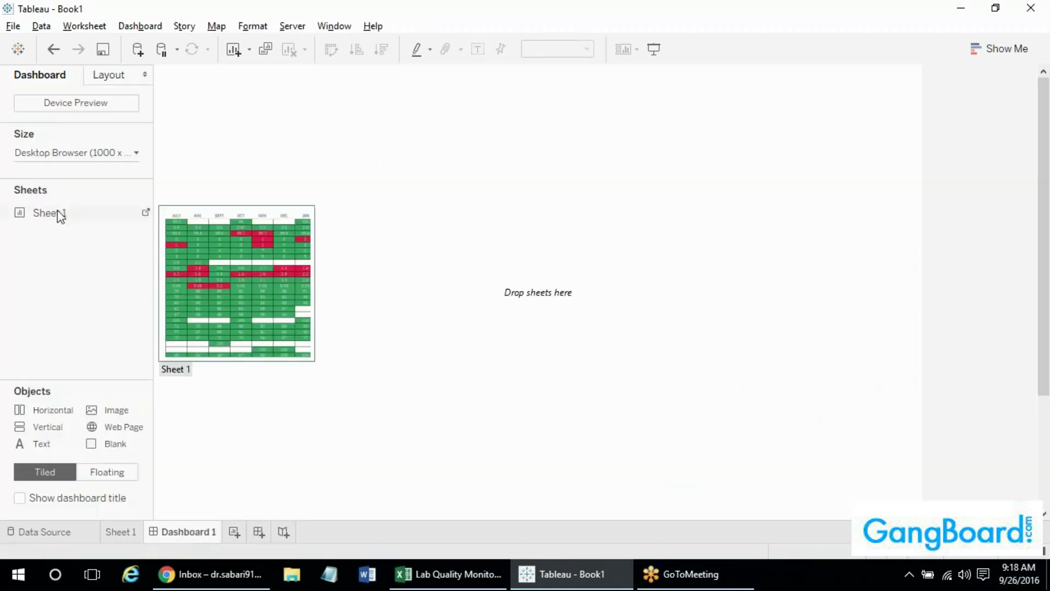
{"action": "left_click_drag", "start_coordinate": [57, 211], "coordinate": [225, 225]}
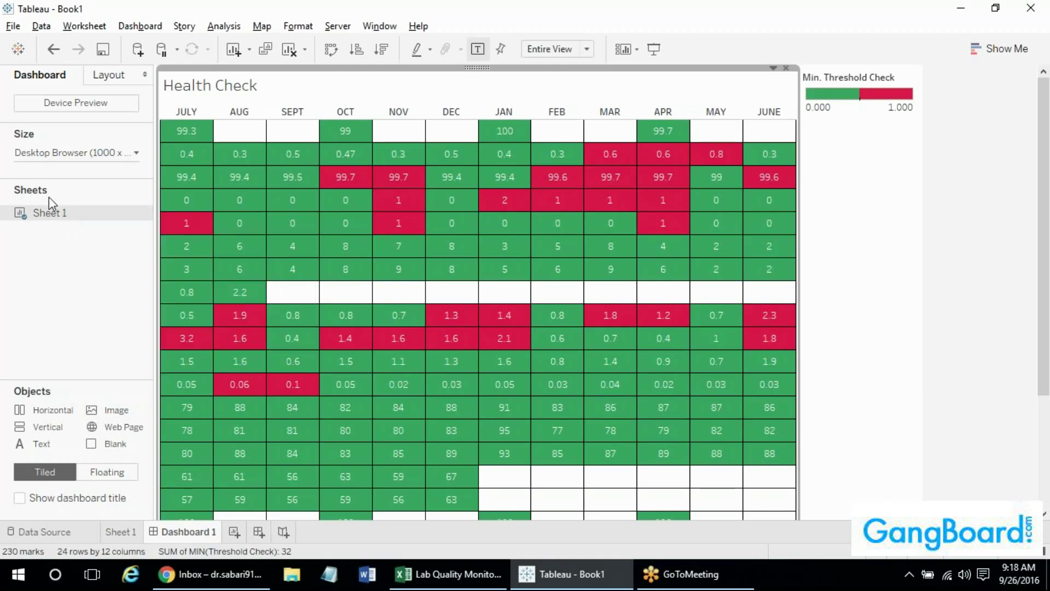
{"action": "mouse_move", "coordinate": [53, 224]}
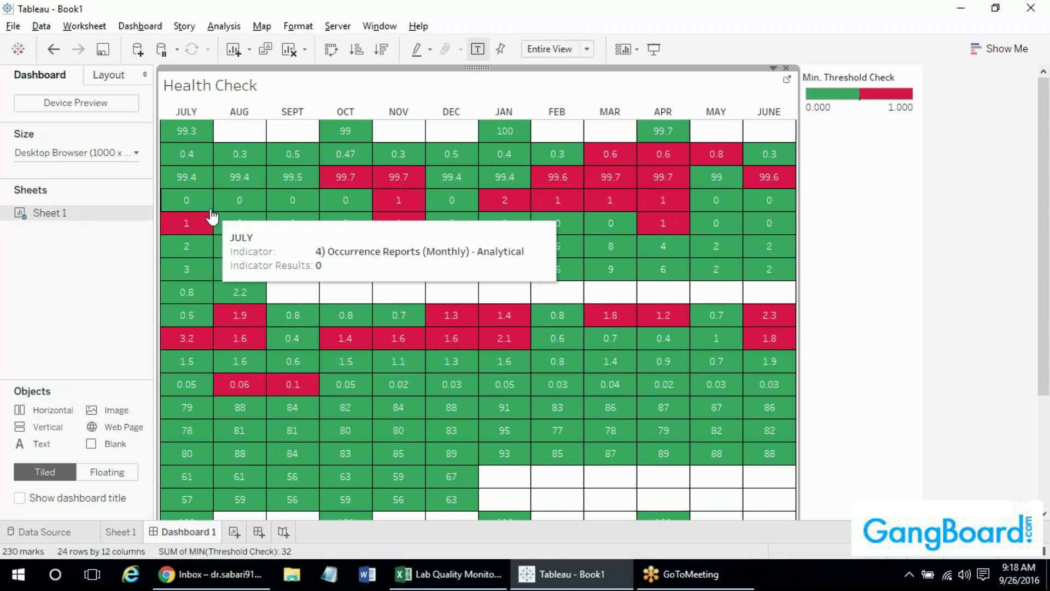
{"action": "left_click", "coordinate": [943, 159]}
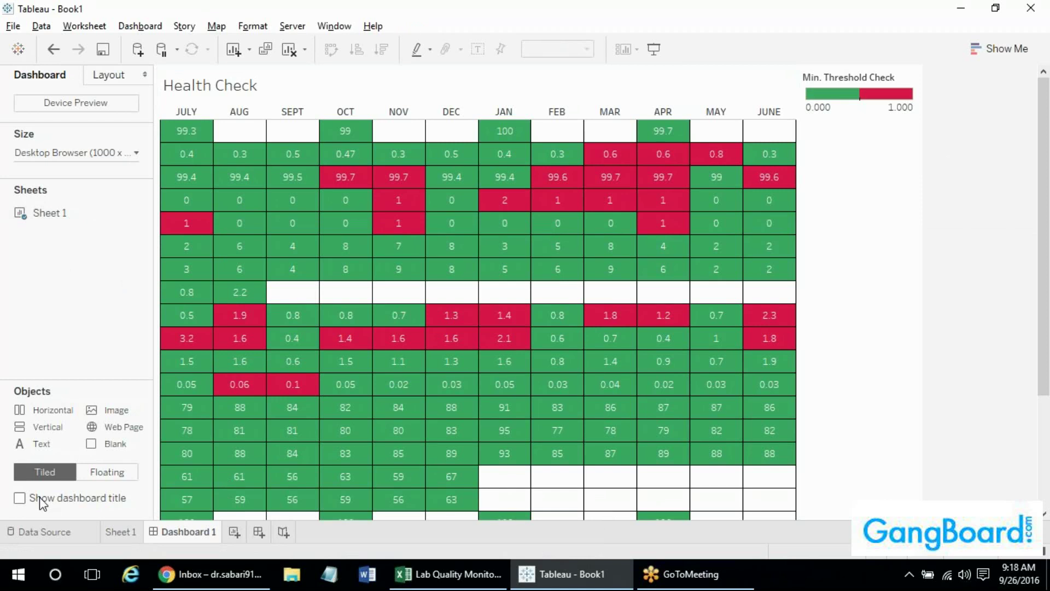
{"action": "left_click", "coordinate": [20, 497]}
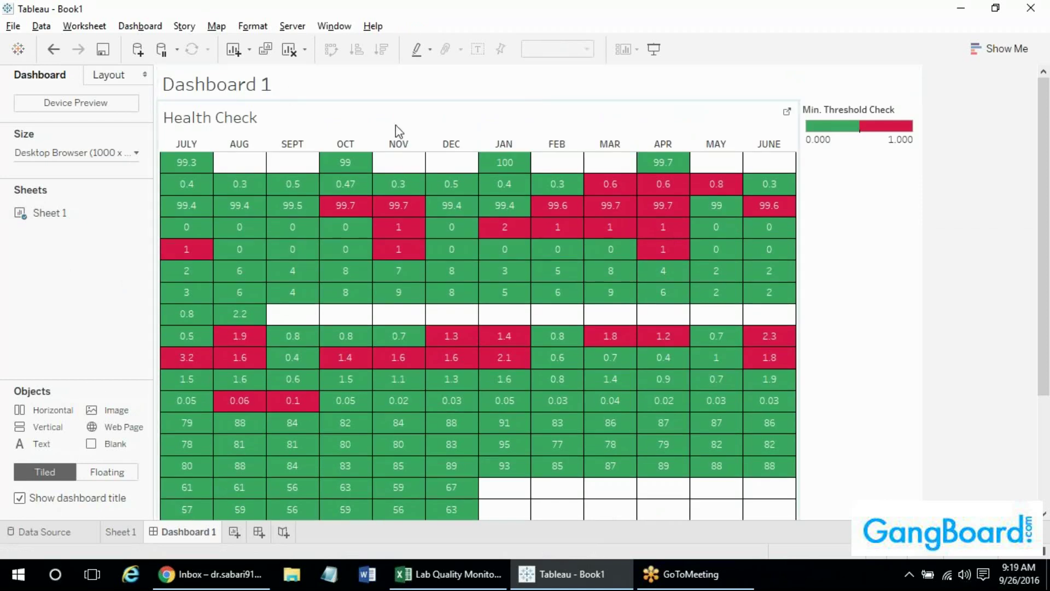
{"action": "mouse_move", "coordinate": [608, 256]}
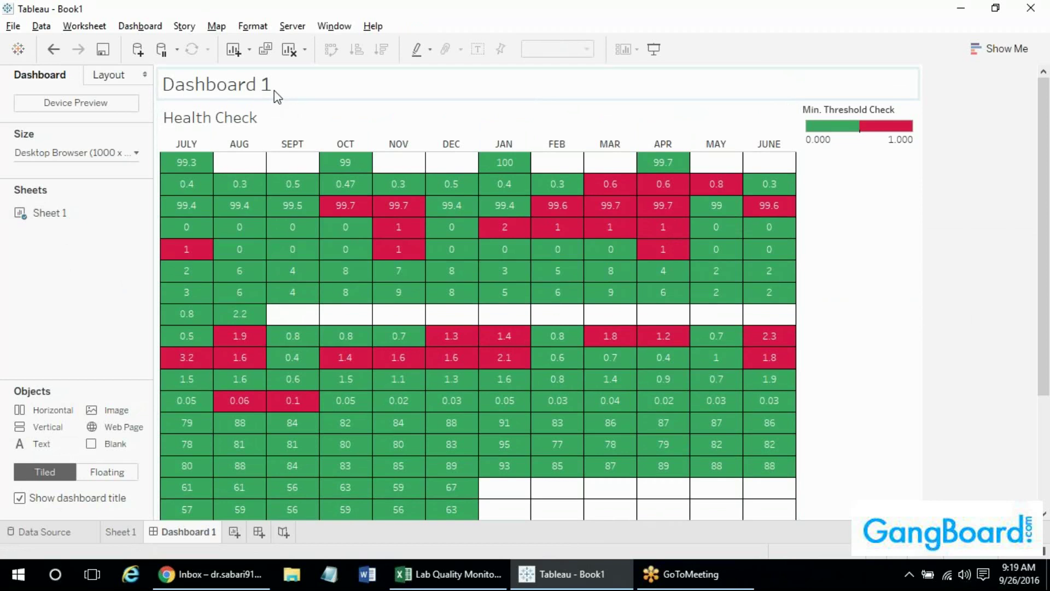
{"action": "left_click", "coordinate": [19, 497]}
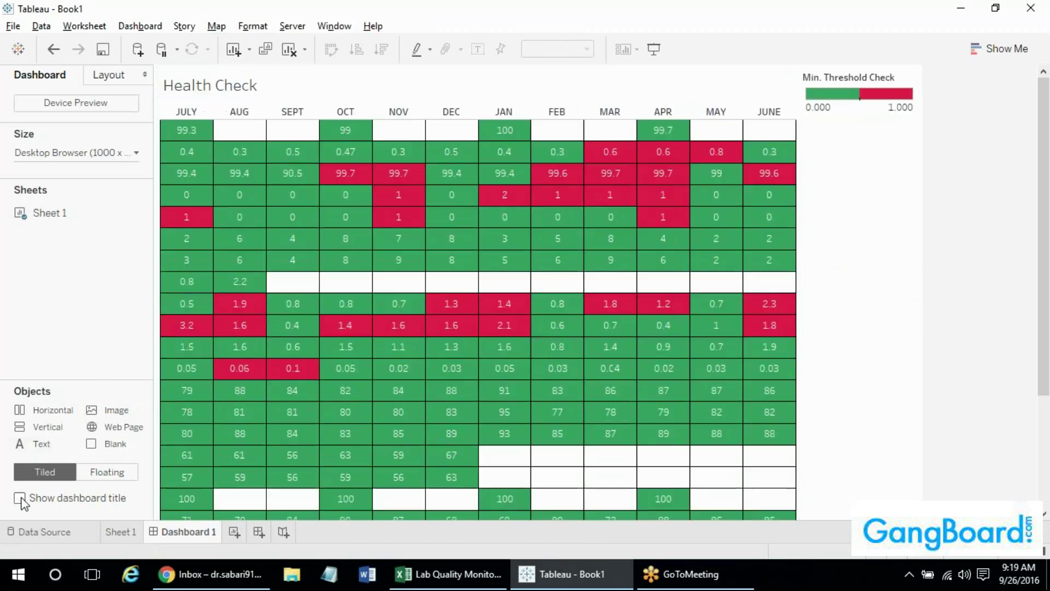
Remove the Min. Threshold Check color legend from the dashboard and add a text object beside the Health Check table.
{"action": "left_click", "coordinate": [879, 80]}
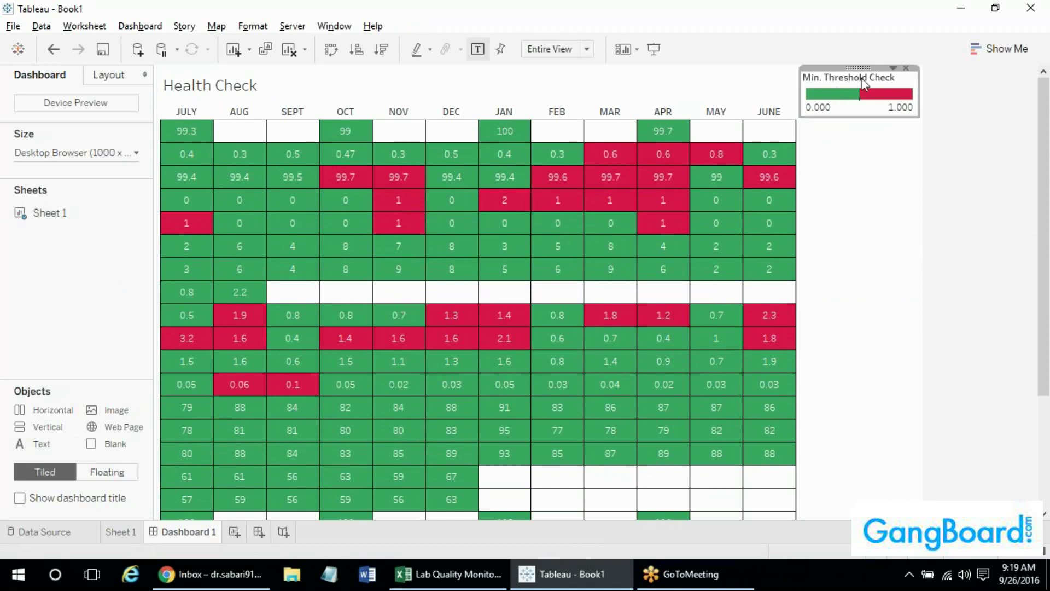
{"action": "left_click", "coordinate": [906, 68]}
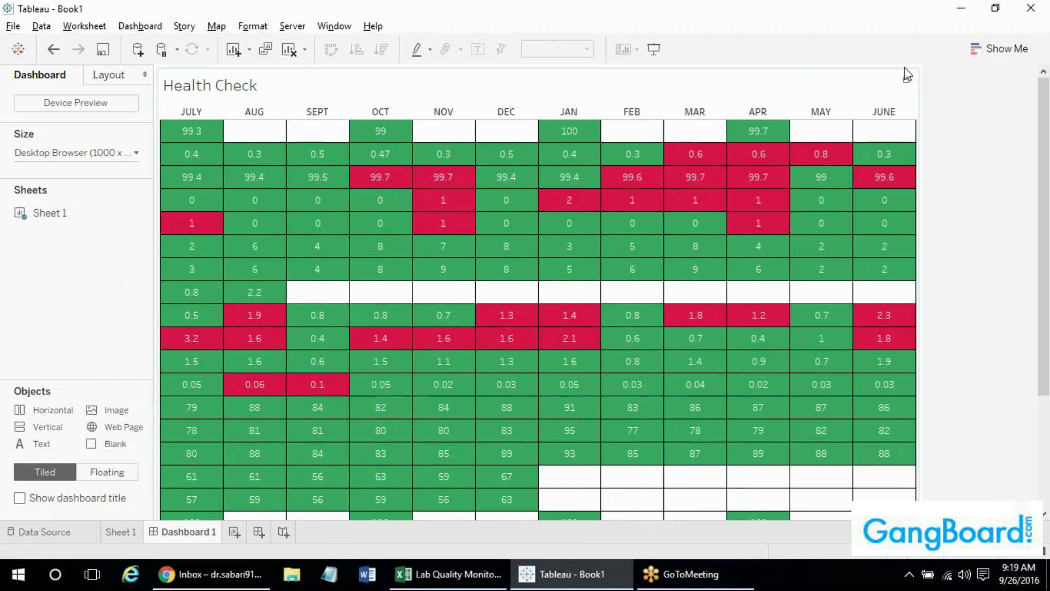
{"action": "left_click_drag", "start_coordinate": [42, 443], "coordinate": [218, 290]}
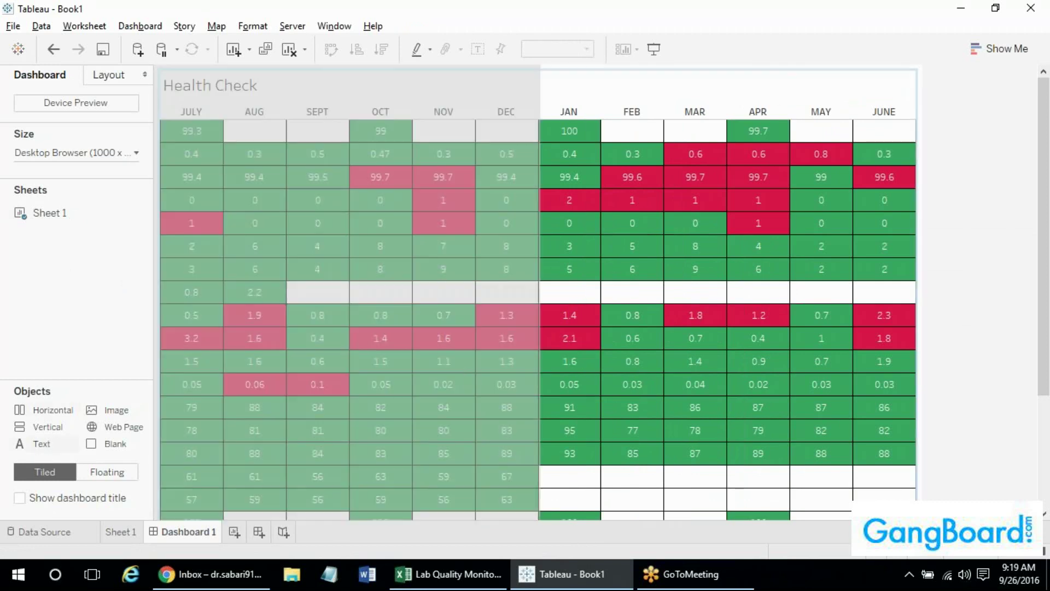
{"action": "left_click_drag", "start_coordinate": [464, 375], "coordinate": [909, 175]}
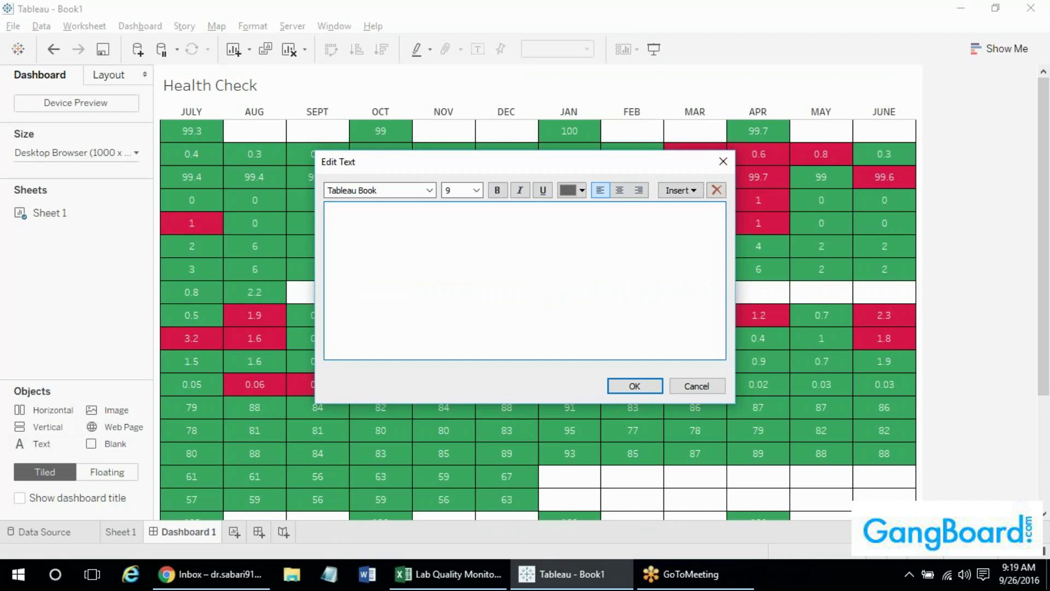
Enter the heading "Legend:" in the text object, followed by a blank line and the lines "Non Compliance" and "Compliance".
{"action": "type", "text": "Non Compliance"}
{"action": "key", "text": "Return"}
{"action": "key", "text": "Return"}
{"action": "type", "text": "Complia"}
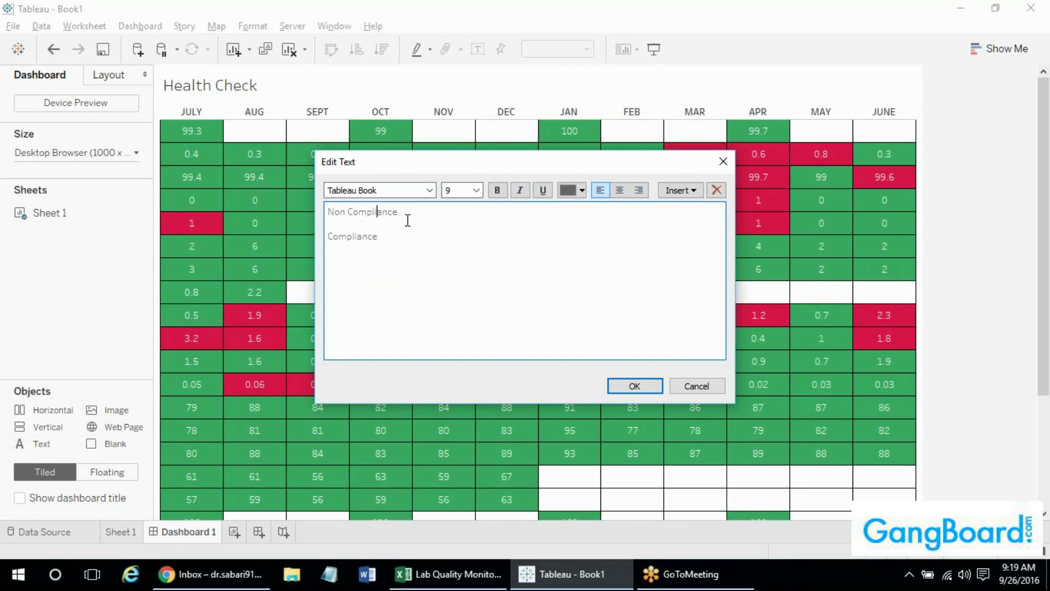
{"action": "key", "text": "Home"}
{"action": "key", "text": "Return"}
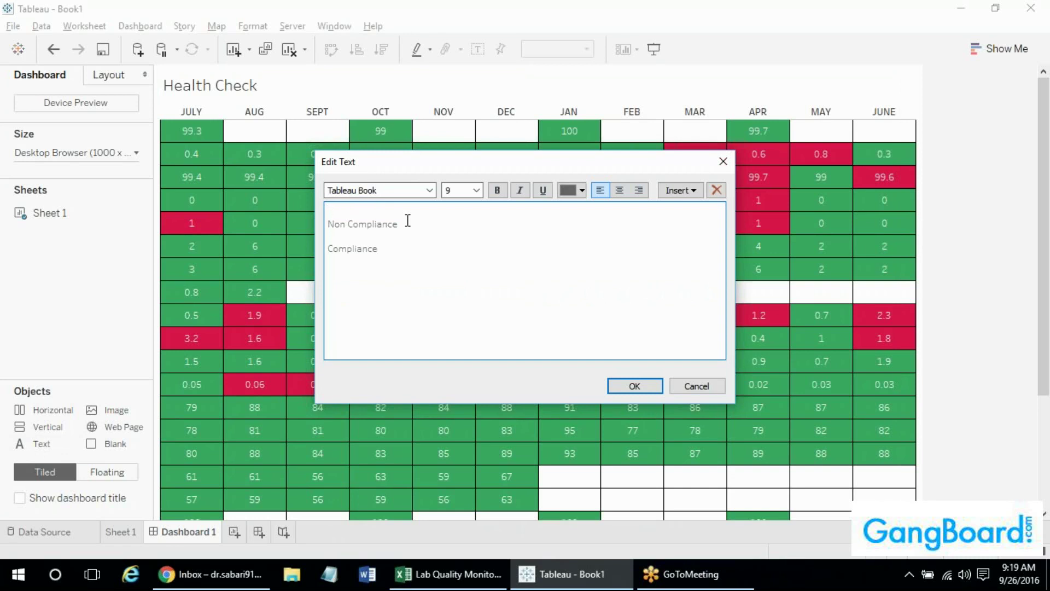
{"action": "type", "text": "Legend:"}
{"action": "key", "text": "Return"}
{"action": "key", "text": "Delete"}
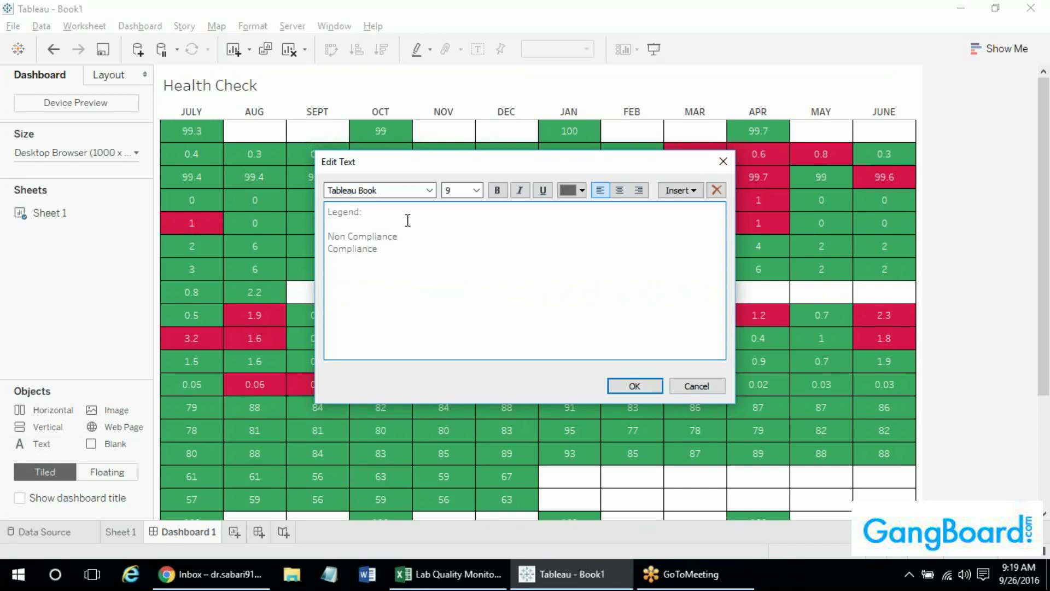
Color the "Non Compliance" line red, sampling the color from a red cell of the highlight table.
{"action": "left_click_drag", "start_coordinate": [405, 237], "coordinate": [321, 241]}
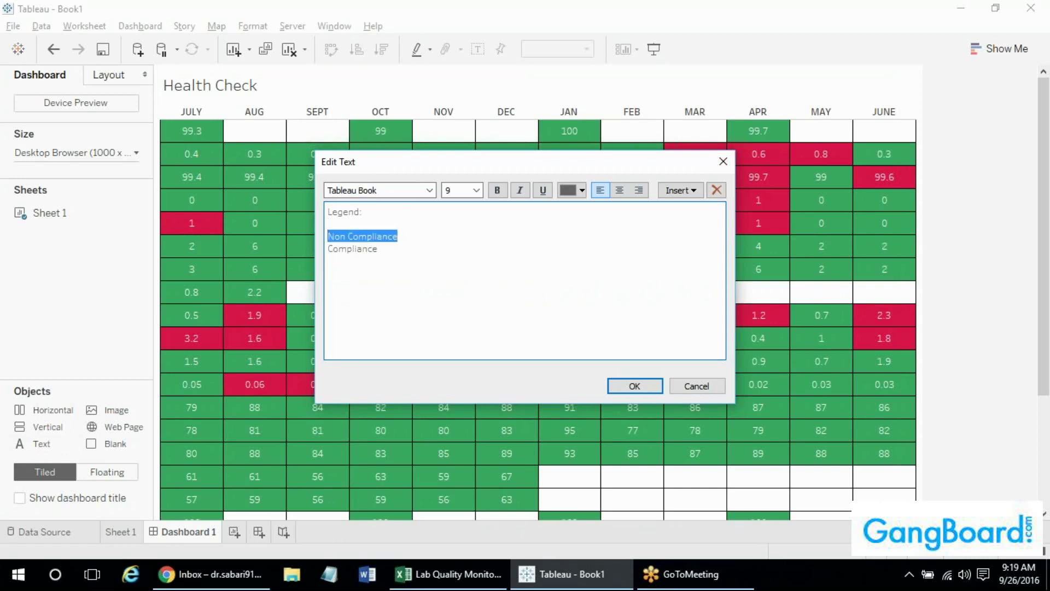
{"action": "left_click", "coordinate": [582, 190]}
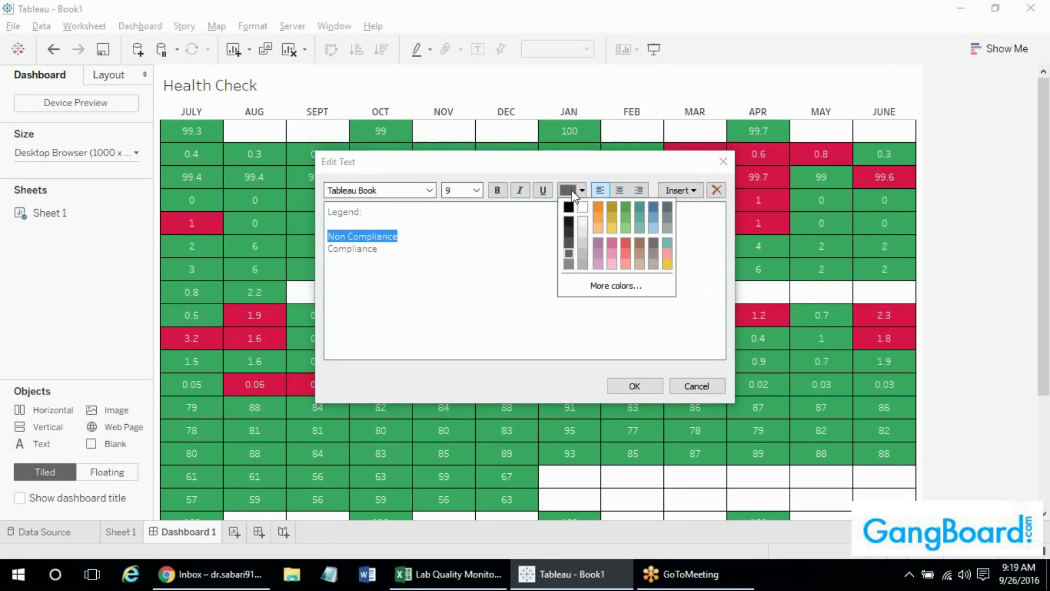
{"action": "left_click", "coordinate": [602, 285]}
{"action": "left_click", "coordinate": [431, 282]}
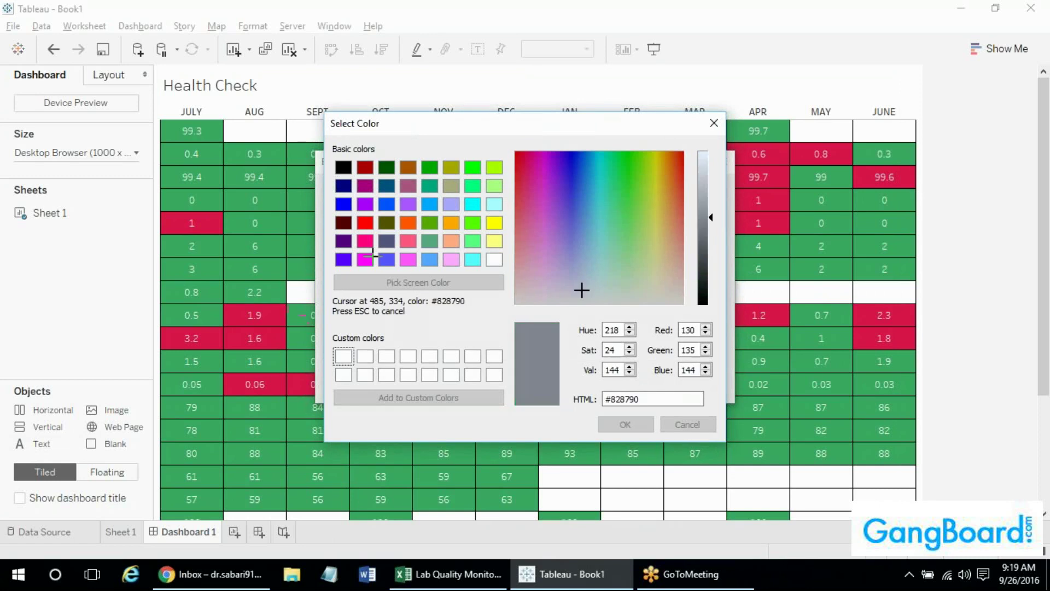
{"action": "left_click", "coordinate": [277, 308]}
{"action": "left_click", "coordinate": [622, 424]}
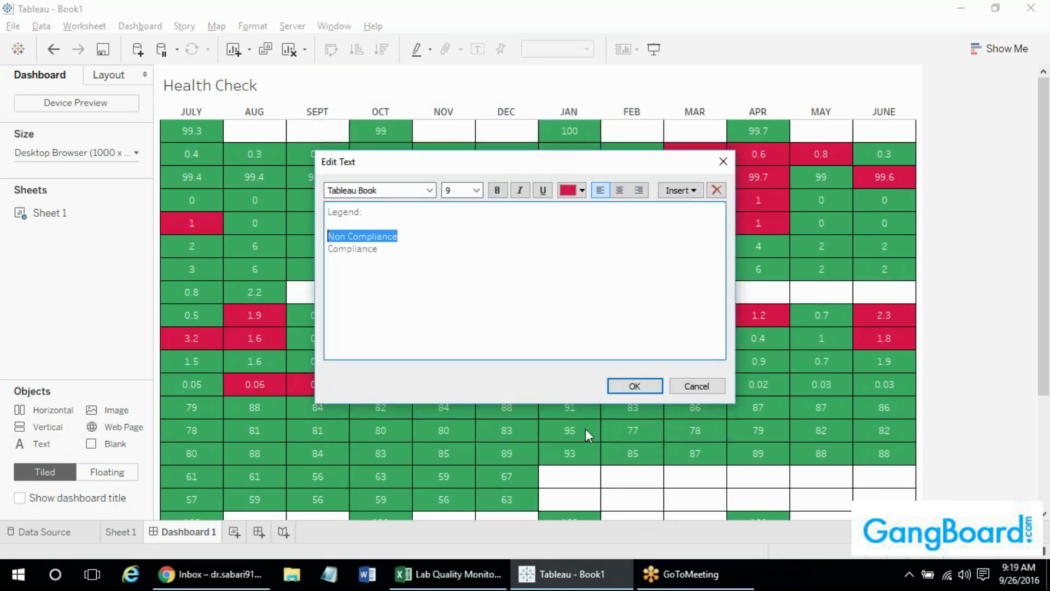
{"action": "left_click", "coordinate": [450, 340]}
{"action": "left_click_drag", "start_coordinate": [410, 241], "coordinate": [328, 223]}
{"action": "left_click", "coordinate": [569, 190]}
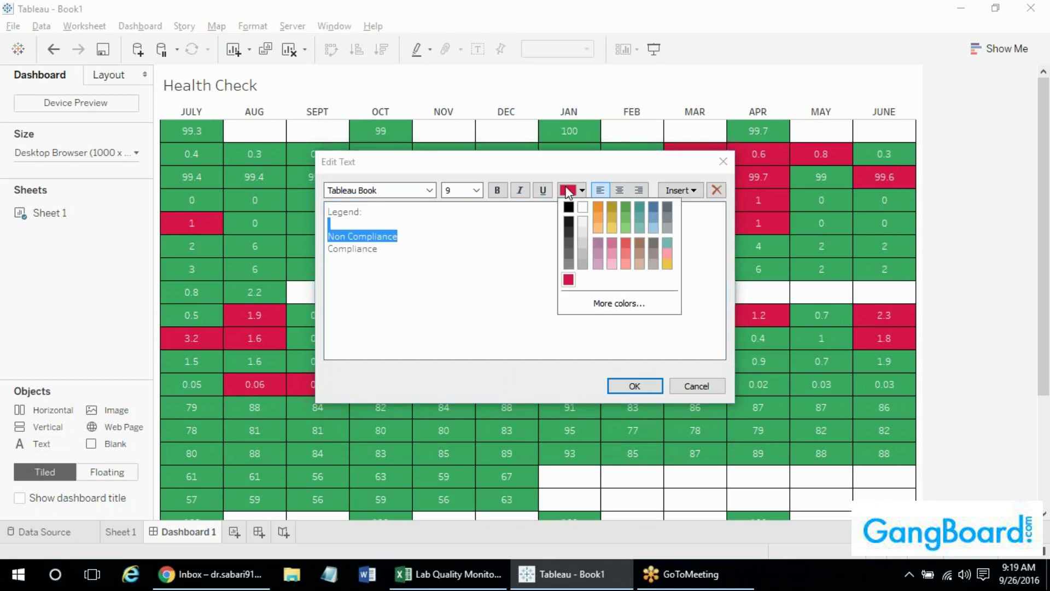
{"action": "left_click", "coordinate": [591, 306]}
{"action": "left_click", "coordinate": [378, 280]}
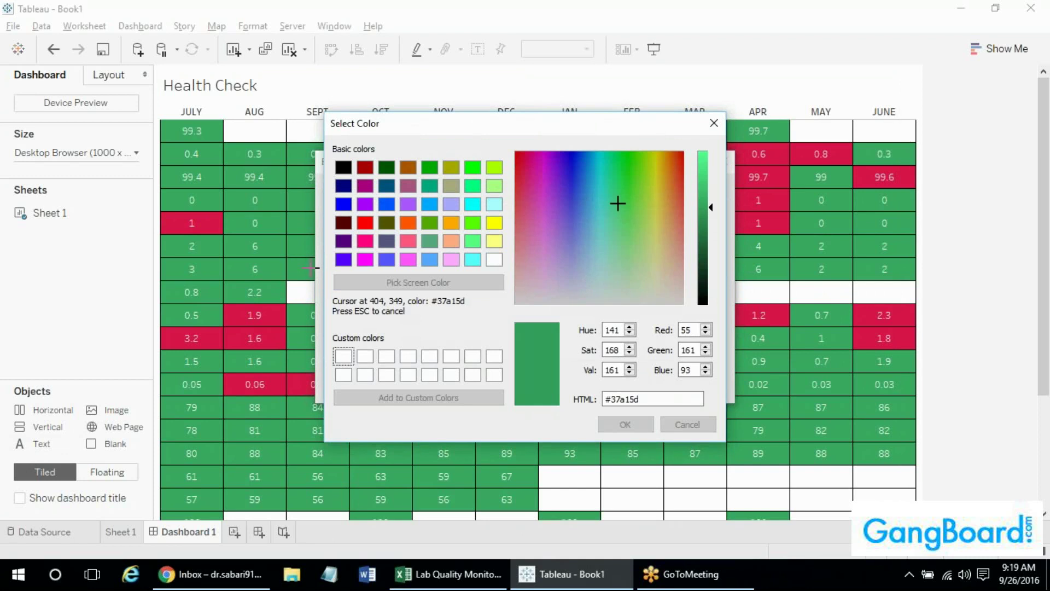
{"action": "key", "text": "Escape"}
{"action": "key", "text": "Escape"}
Color the "Compliance" line green, sampling the color from a green cell of the highlight table.
{"action": "left_click", "coordinate": [380, 250]}
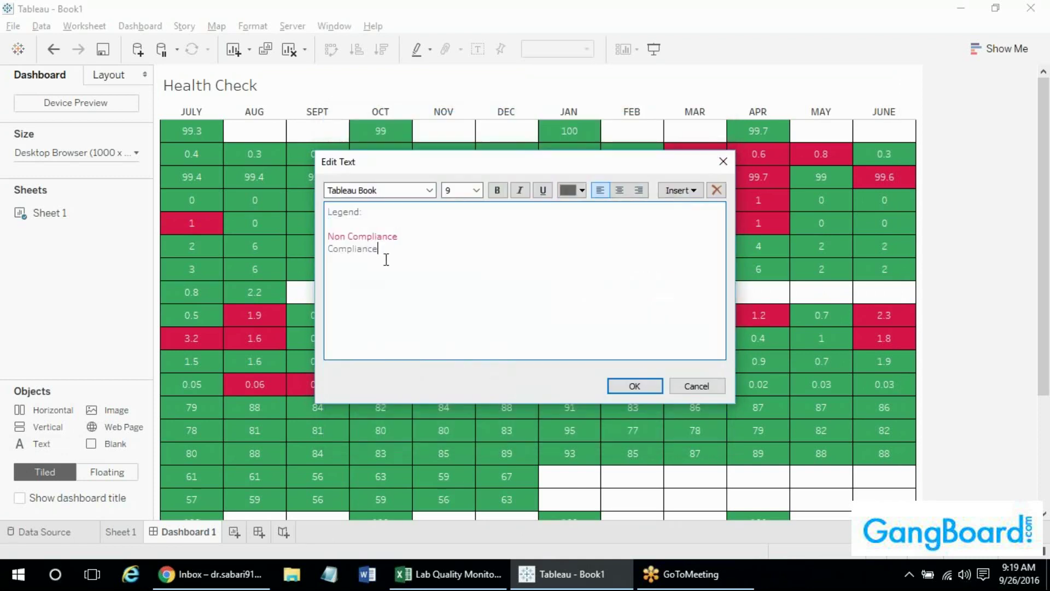
{"action": "left_click_drag", "start_coordinate": [379, 250], "coordinate": [327, 249]}
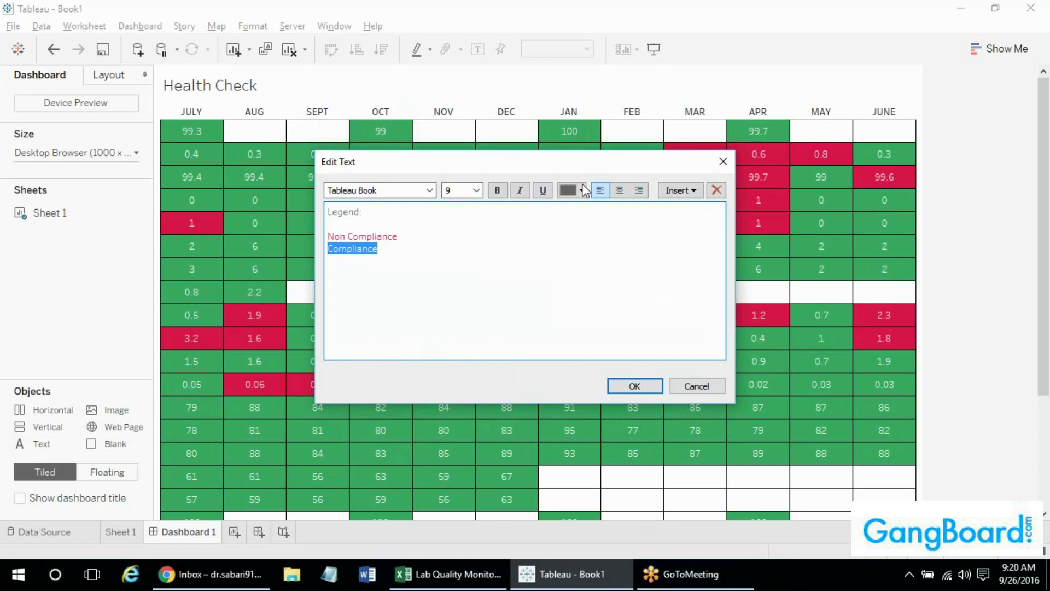
{"action": "left_click", "coordinate": [582, 191]}
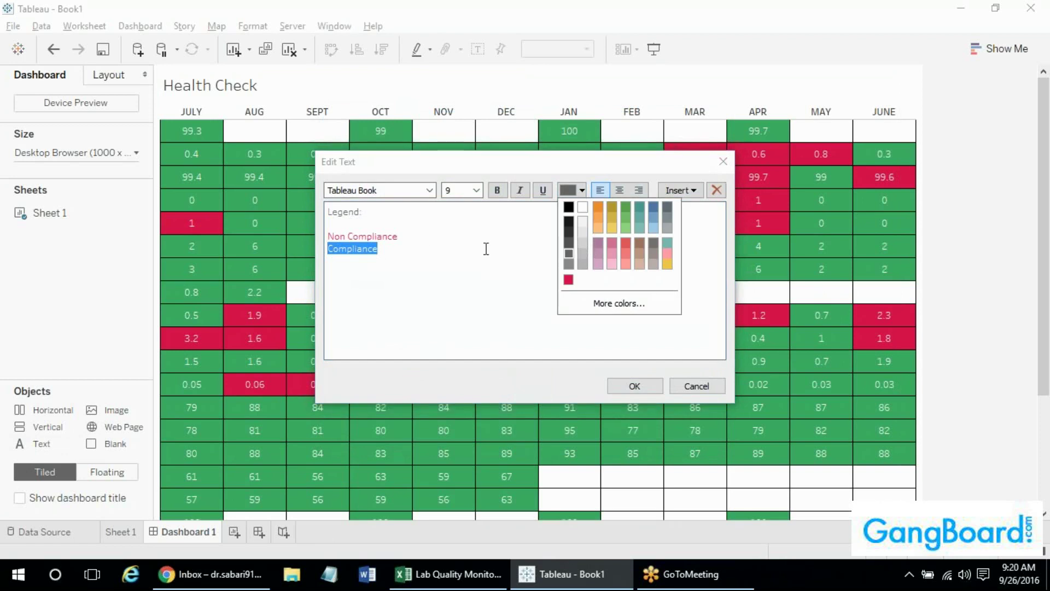
{"action": "left_click", "coordinate": [617, 303]}
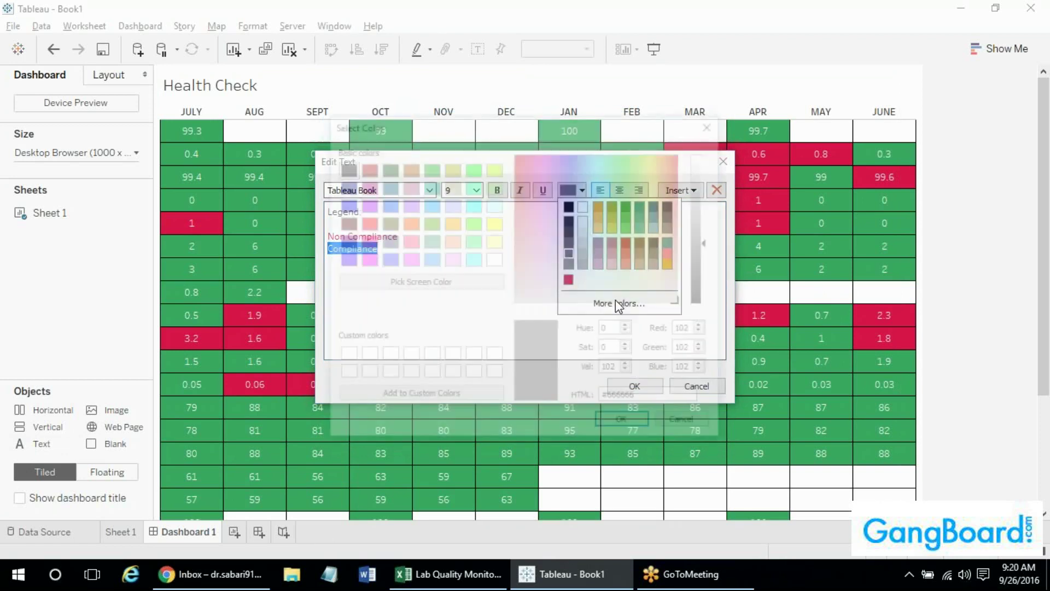
{"action": "left_click", "coordinate": [375, 282]}
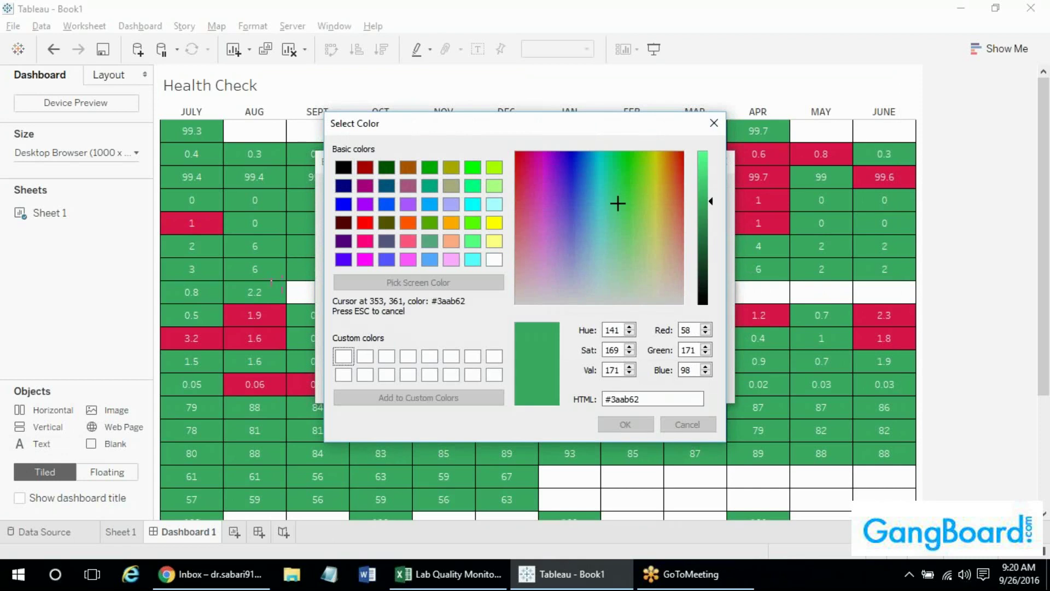
{"action": "left_click", "coordinate": [304, 279]}
{"action": "left_click", "coordinate": [625, 425]}
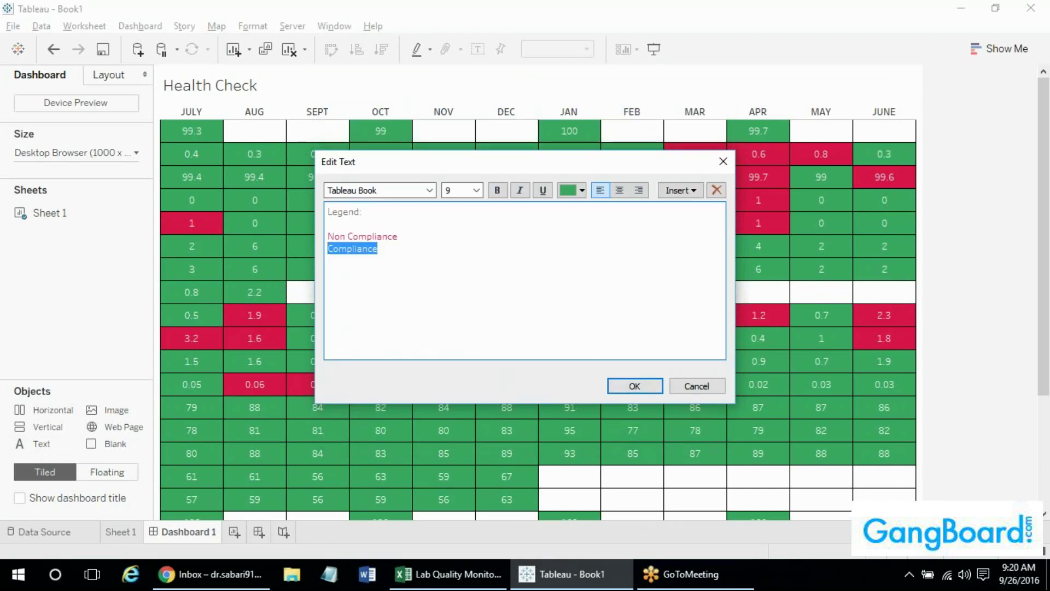
{"action": "left_click", "coordinate": [591, 352]}
Make the "Legend:" heading bold and underlined, and apply the text to the dashboard.
{"action": "left_click_drag", "start_coordinate": [392, 219], "coordinate": [327, 211]}
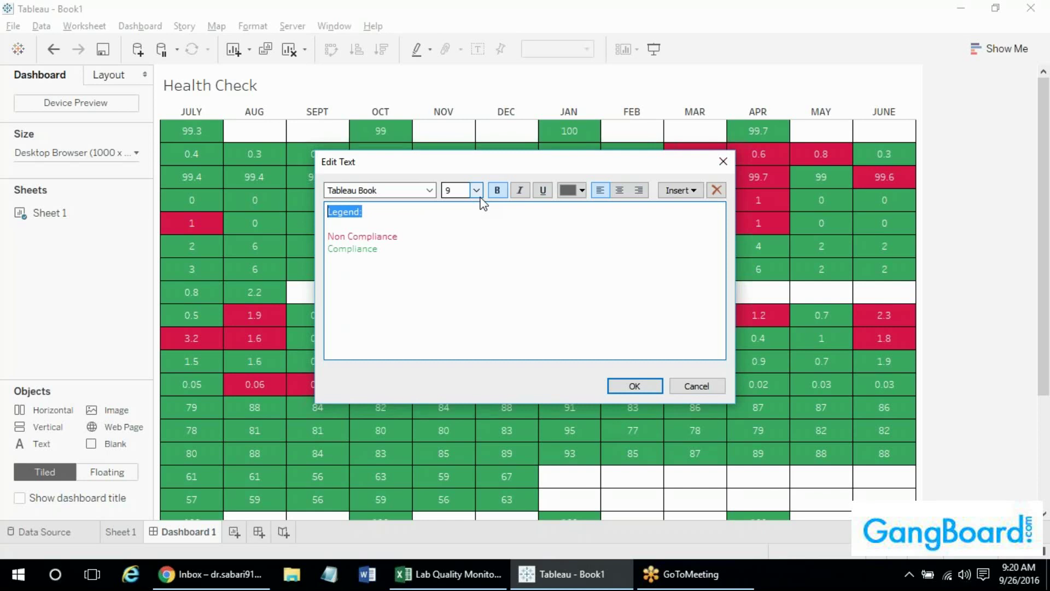
{"action": "left_click_drag", "start_coordinate": [428, 212], "coordinate": [327, 212]}
{"action": "left_click", "coordinate": [496, 190]}
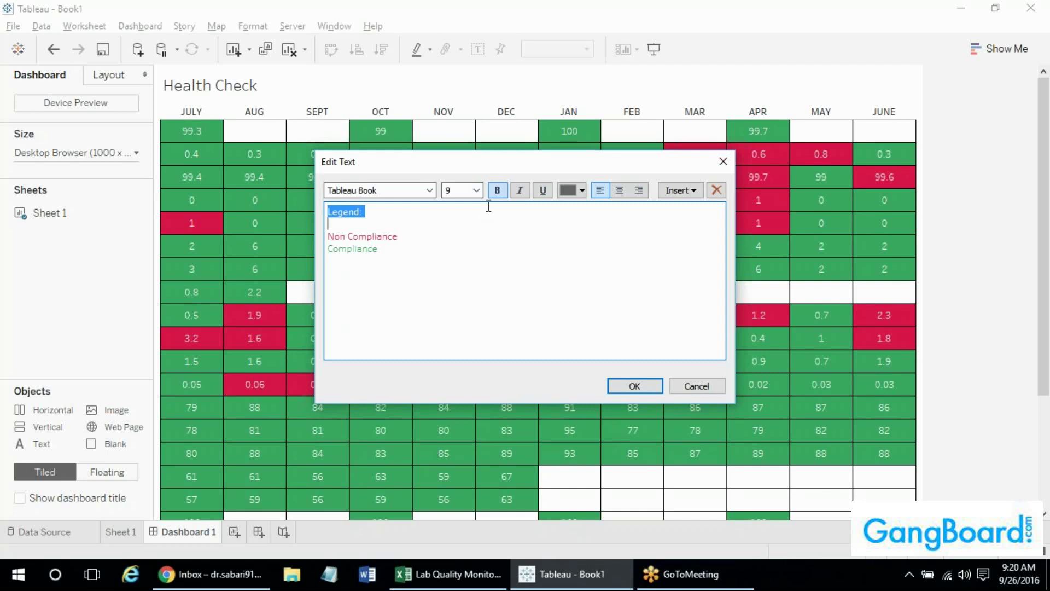
{"action": "left_click", "coordinate": [544, 191]}
{"action": "left_click", "coordinate": [485, 219]}
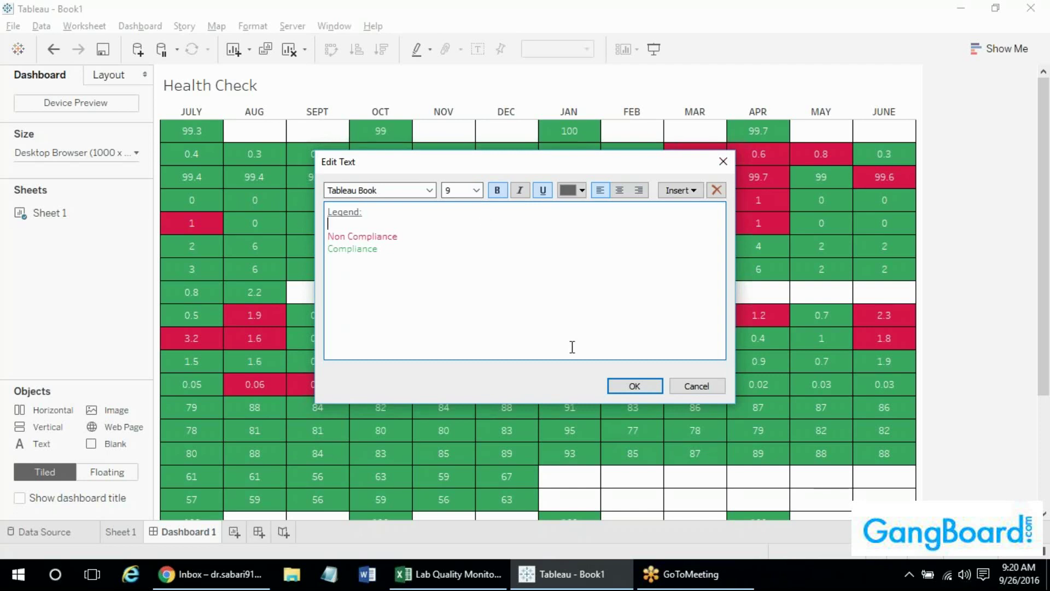
{"action": "left_click", "coordinate": [634, 386]}
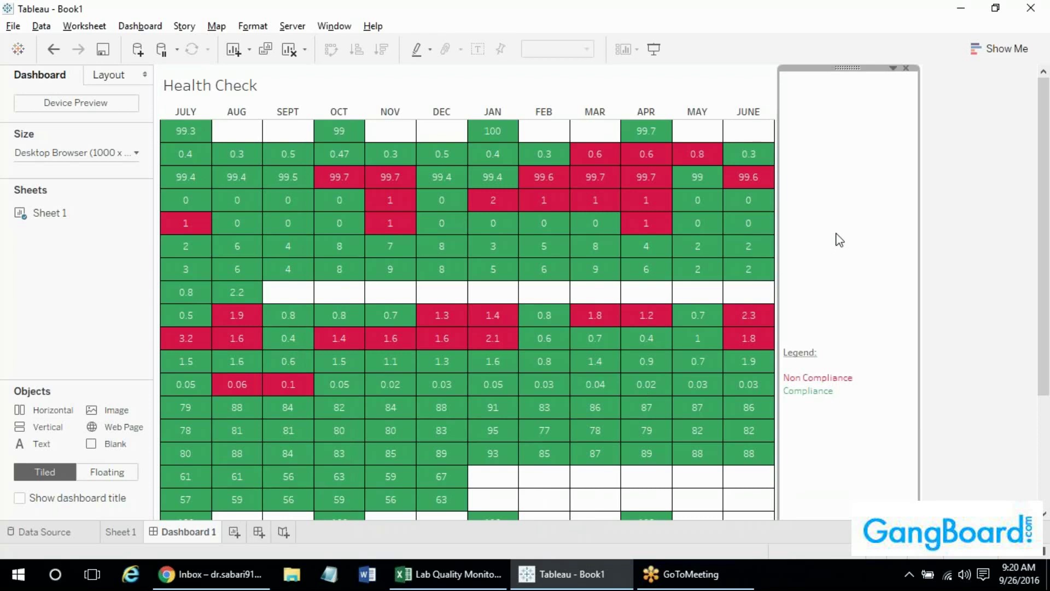
Format the legend text object so its text aligns vertically to the top, keeping it left-aligned.
{"action": "scroll", "coordinate": [1043, 203], "scroll_direction": "down", "scroll_amount": 5}
{"action": "scroll", "coordinate": [1043, 202], "scroll_direction": "up", "scroll_amount": 5}
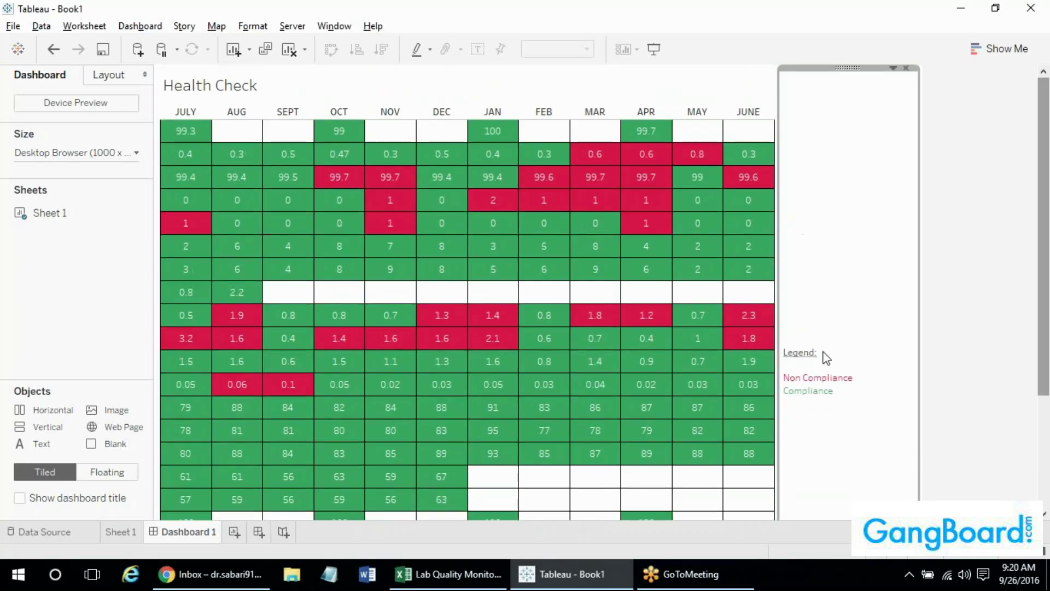
{"action": "right_click", "coordinate": [824, 307]}
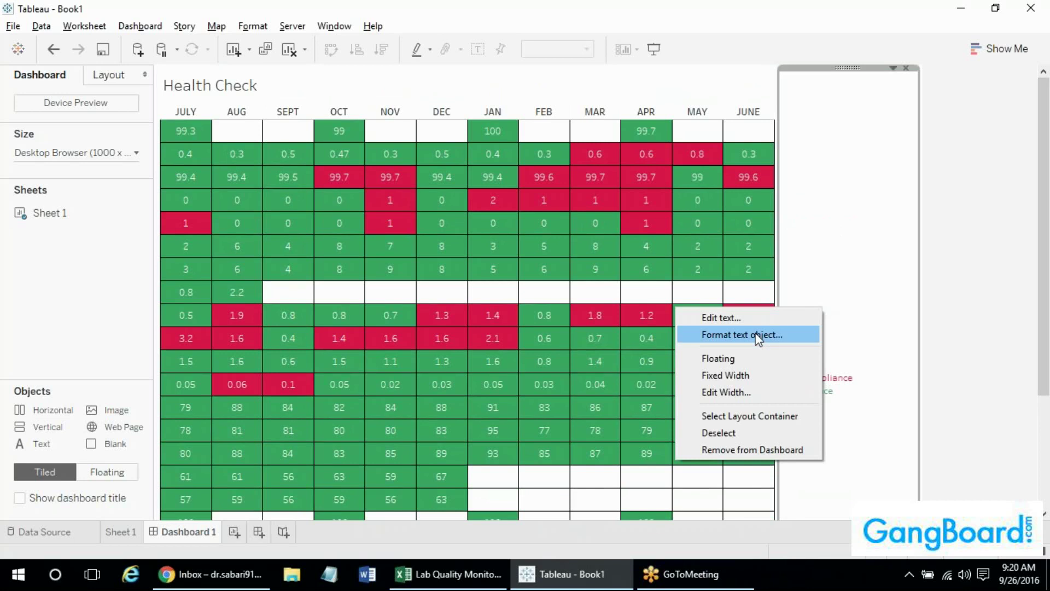
{"action": "right_click", "coordinate": [864, 257]}
{"action": "left_click", "coordinate": [821, 285]}
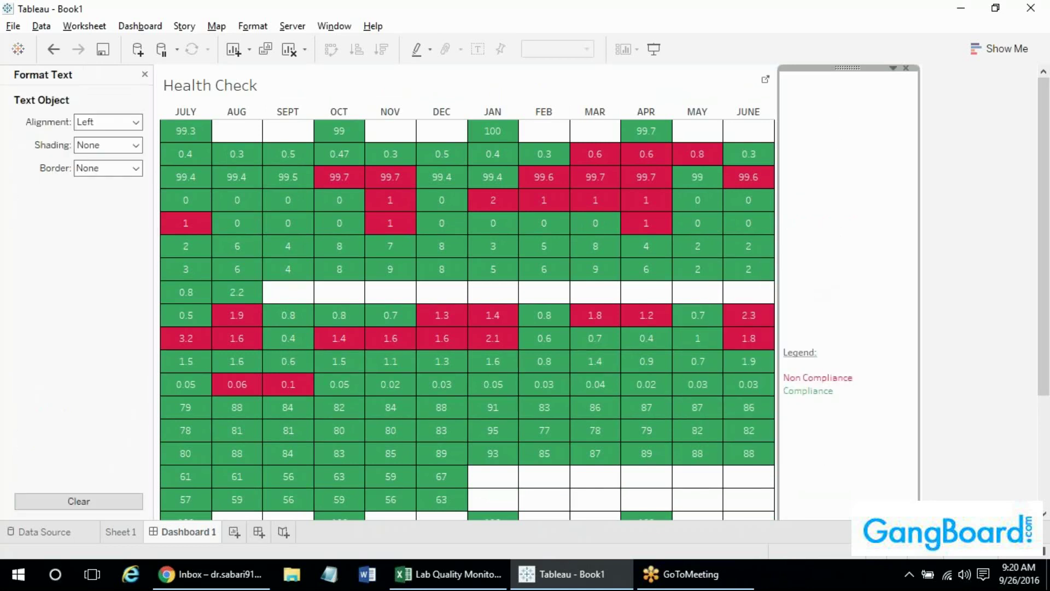
{"action": "left_click", "coordinate": [88, 122]}
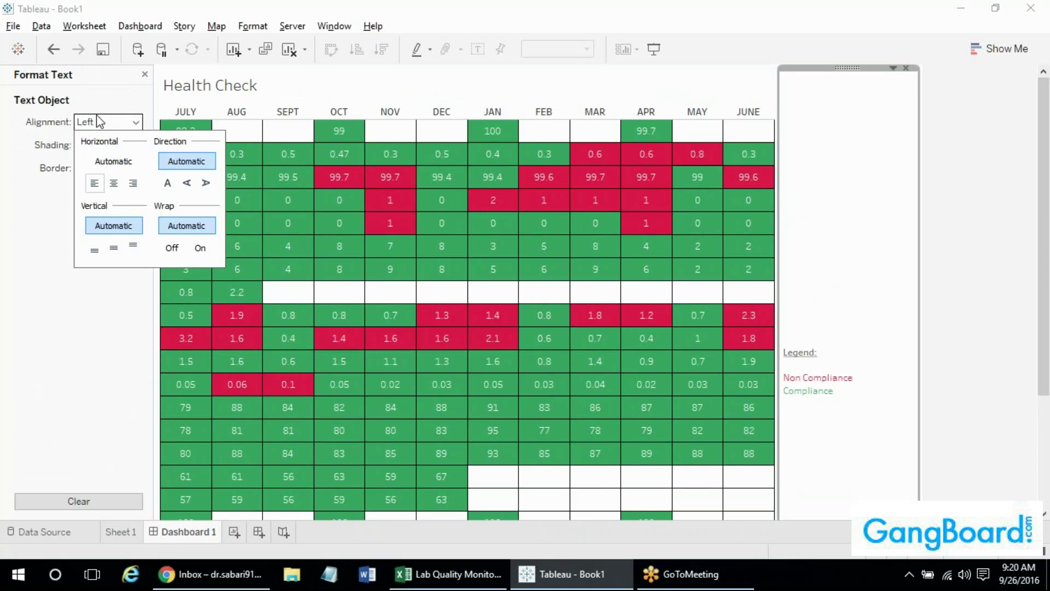
{"action": "left_click", "coordinate": [133, 248]}
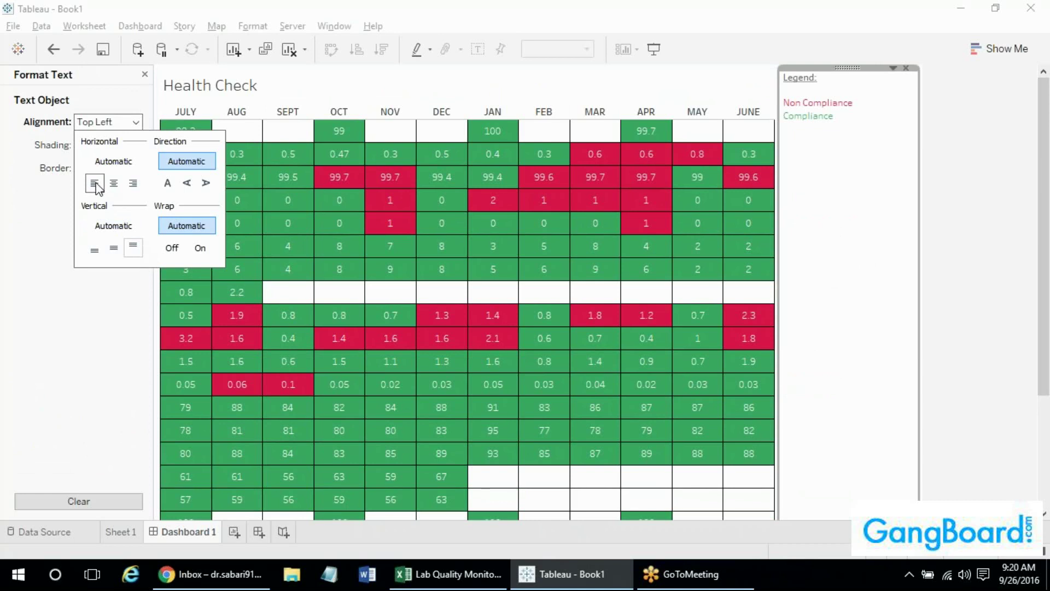
{"action": "left_click", "coordinate": [145, 74]}
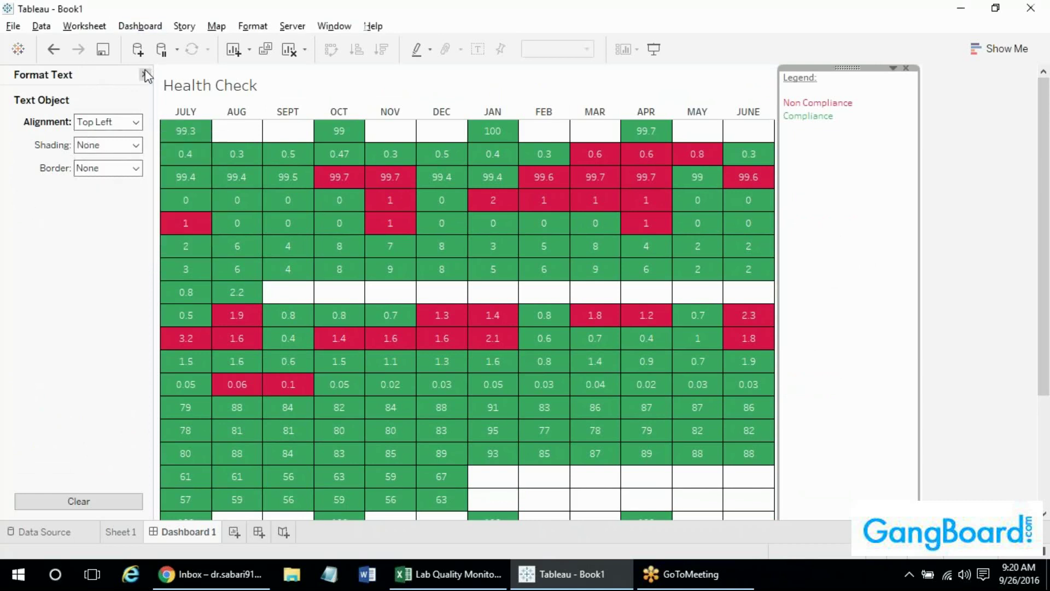
{"action": "left_click", "coordinate": [1002, 144]}
Set the dashboard size to Automatic and narrow the legend column so the Health Check table gets more width.
{"action": "mouse_move", "coordinate": [1048, 123]}
{"action": "left_mouse_down"}
{"action": "mouse_move", "coordinate": [1048, 171]}
{"action": "mouse_move", "coordinate": [1048, 124]}
{"action": "left_mouse_up"}
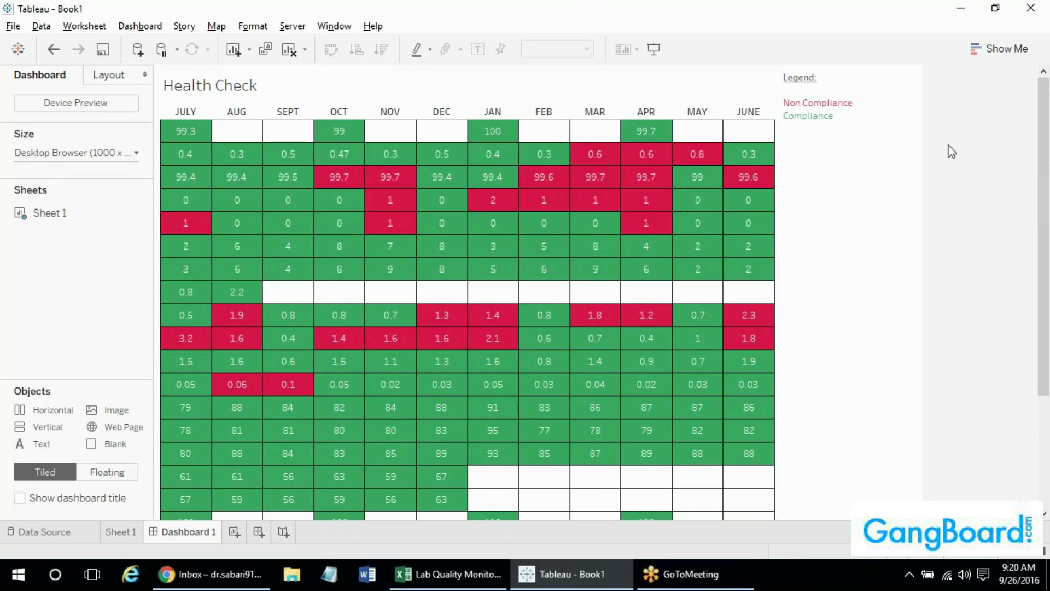
{"action": "left_click_drag", "start_coordinate": [1037, 230], "coordinate": [971, 197]}
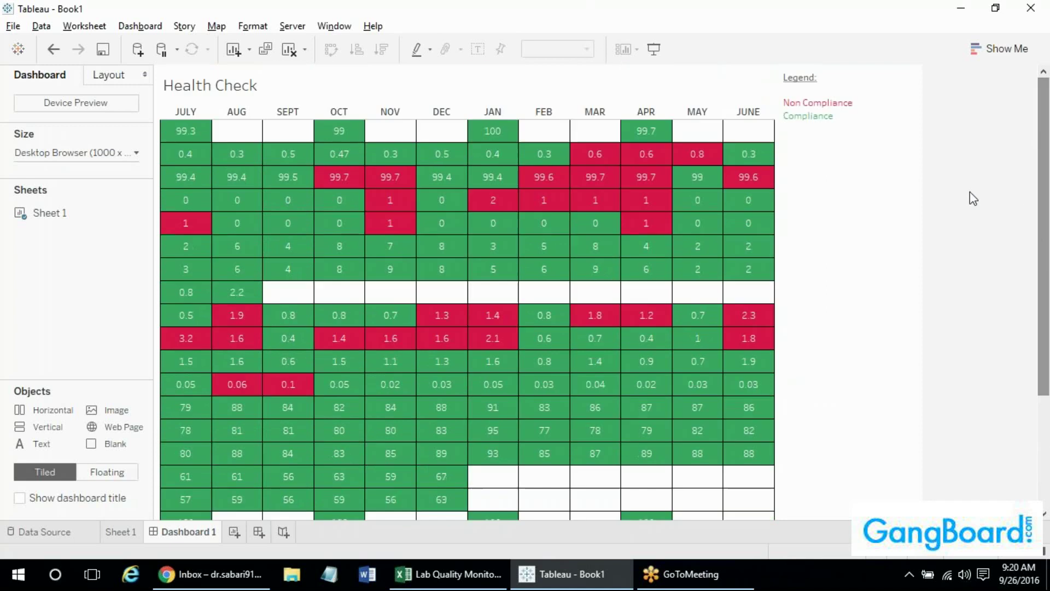
{"action": "left_click", "coordinate": [115, 155]}
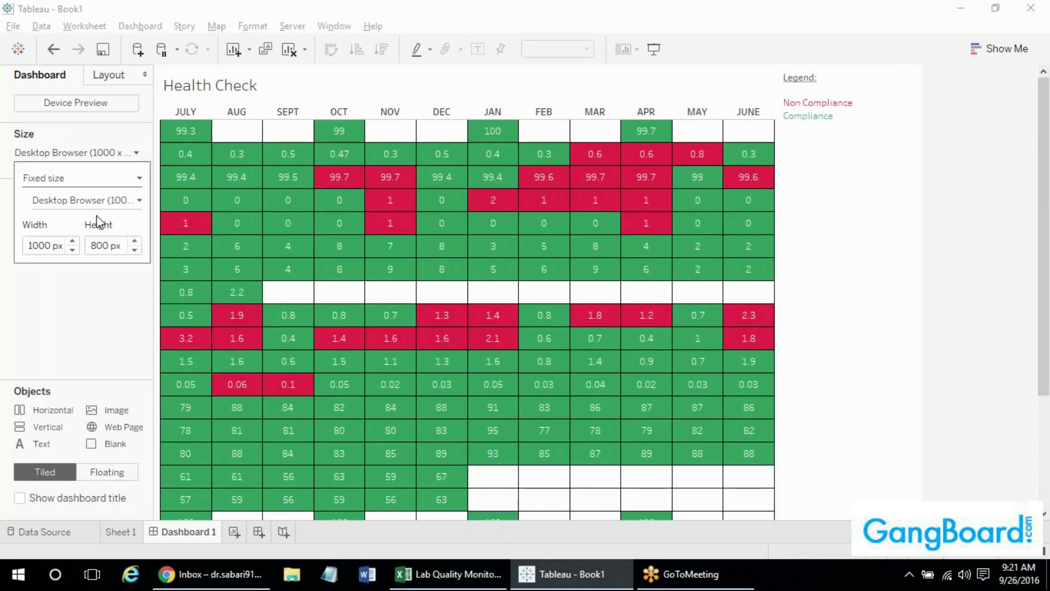
{"action": "left_click", "coordinate": [94, 180]}
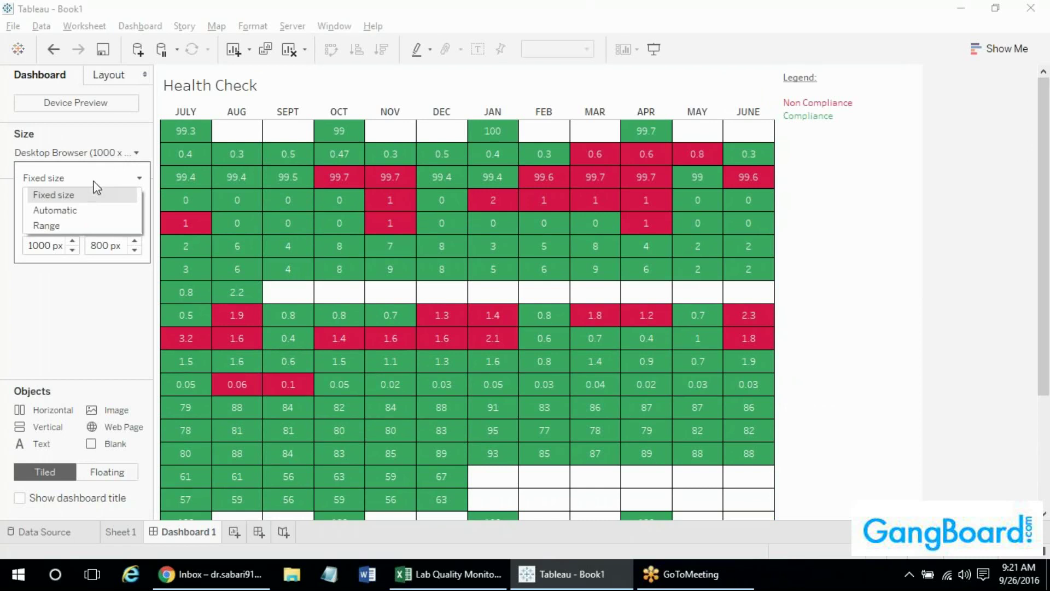
{"action": "left_click", "coordinate": [71, 210]}
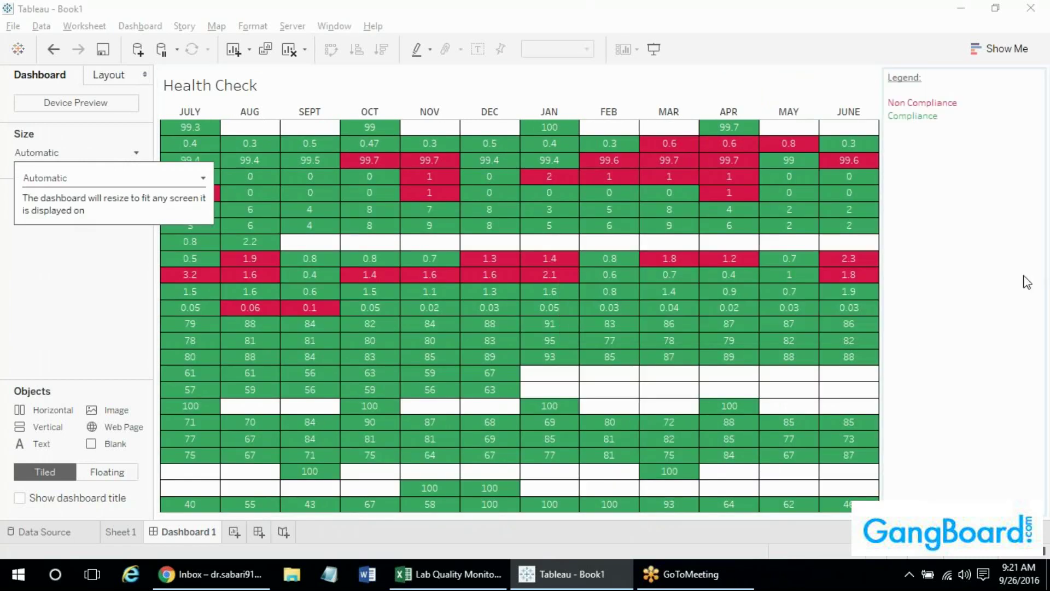
{"action": "left_click", "coordinate": [1011, 285]}
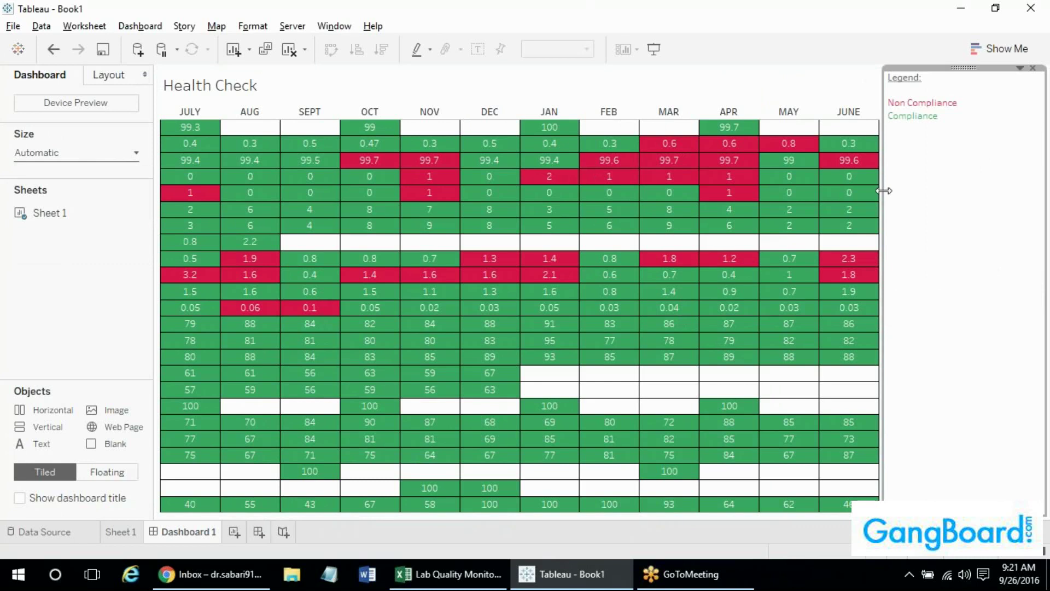
{"action": "left_click_drag", "start_coordinate": [881, 191], "coordinate": [938, 193]}
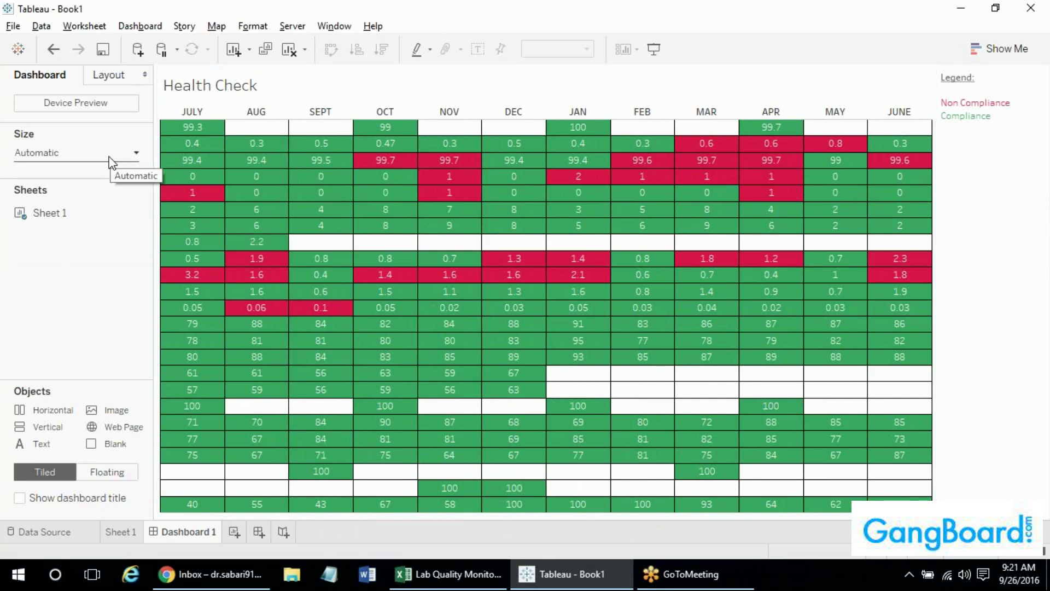
{"action": "left_click", "coordinate": [65, 153]}
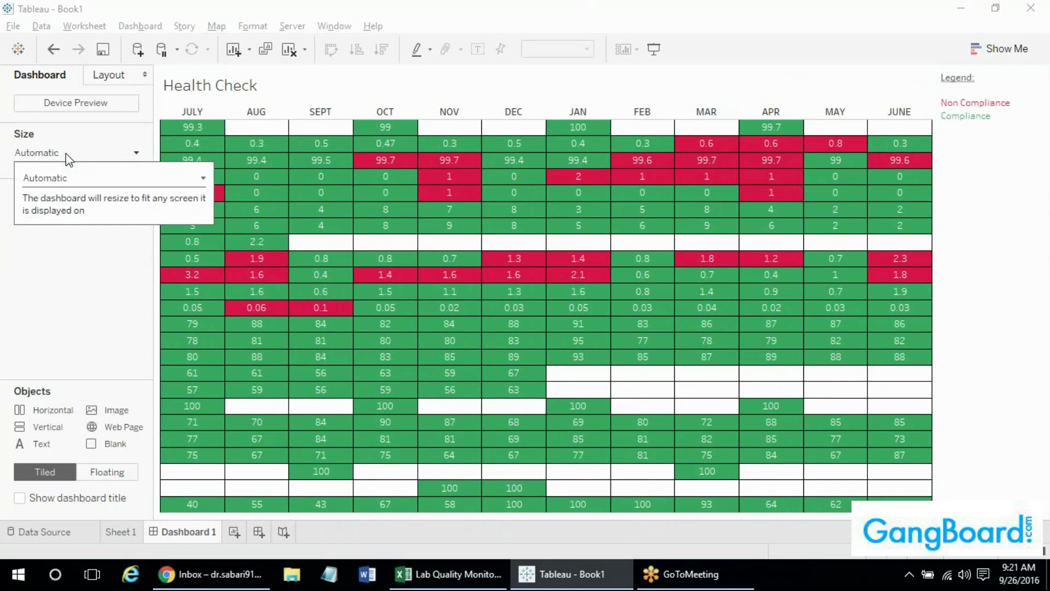
{"action": "mouse_move", "coordinate": [321, 143]}
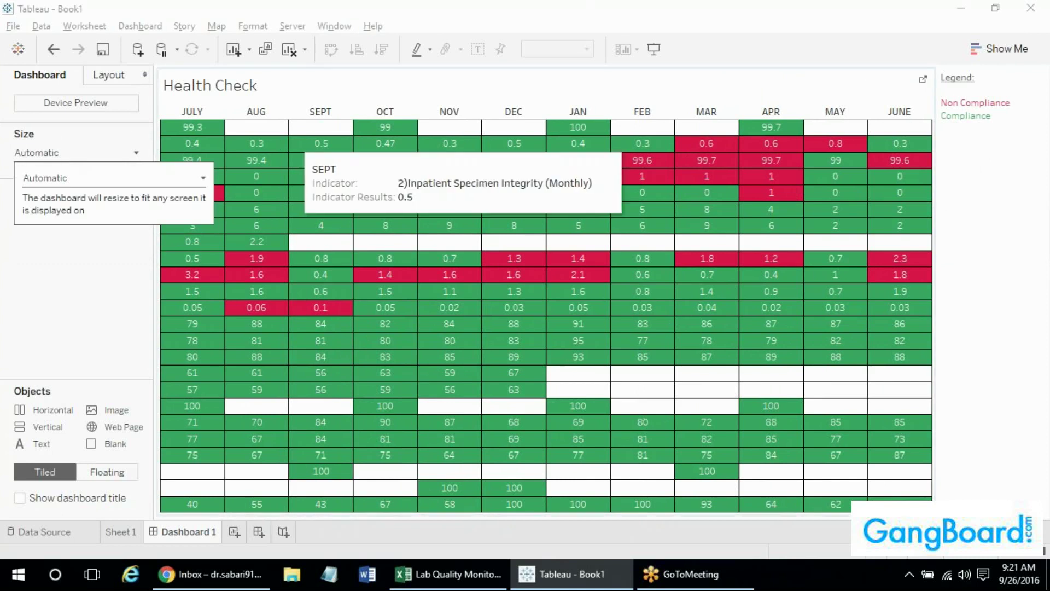
{"action": "left_click", "coordinate": [803, 11]}
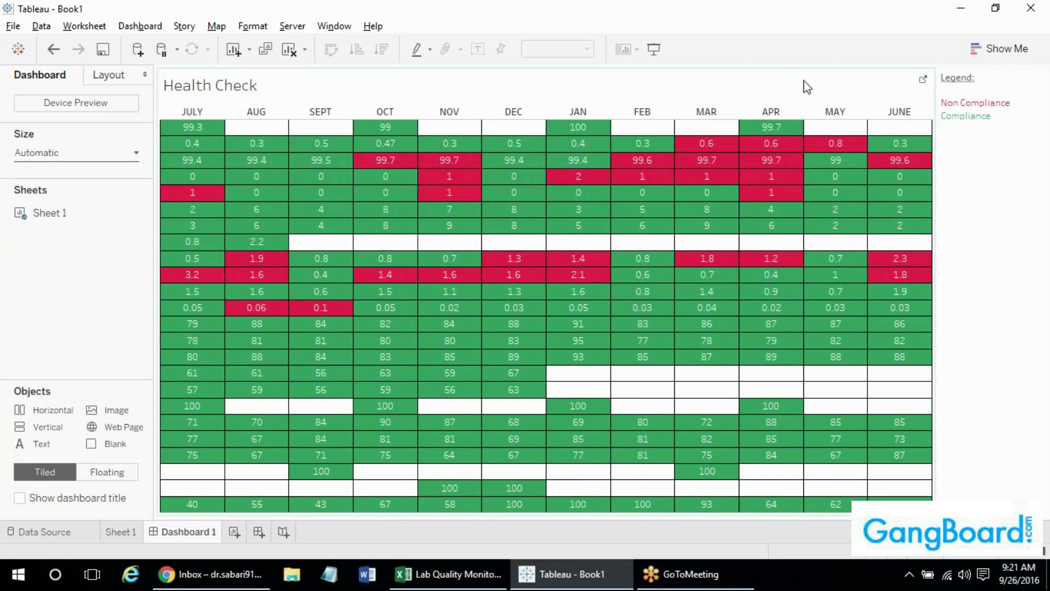
Change the dashboard to the fixed Desktop Browser (1000 x 800) size and set its height to 700 px.
{"action": "left_click", "coordinate": [29, 156]}
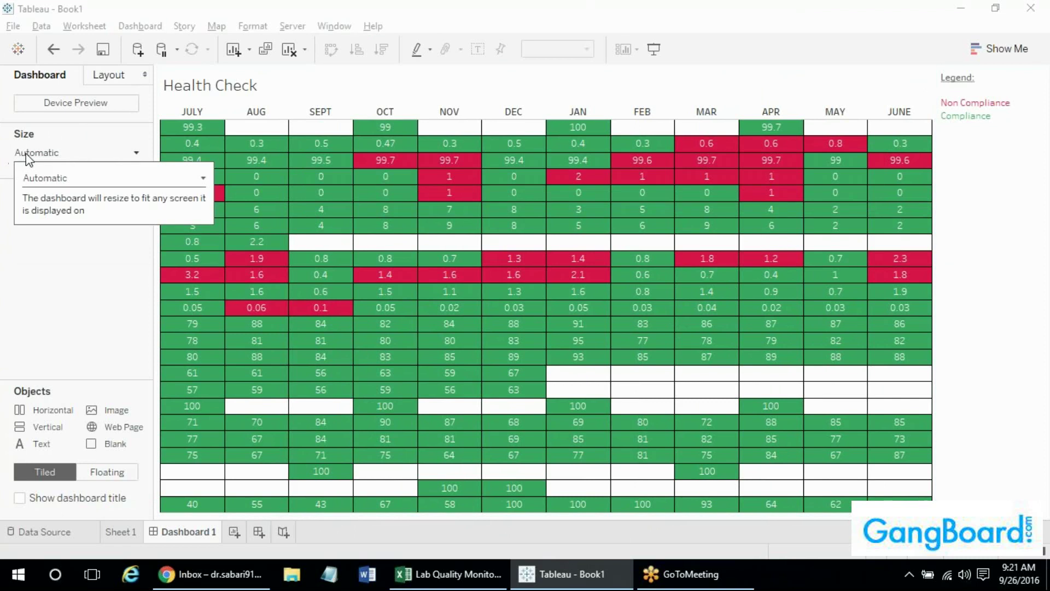
{"action": "left_click", "coordinate": [51, 178]}
{"action": "left_click", "coordinate": [50, 196]}
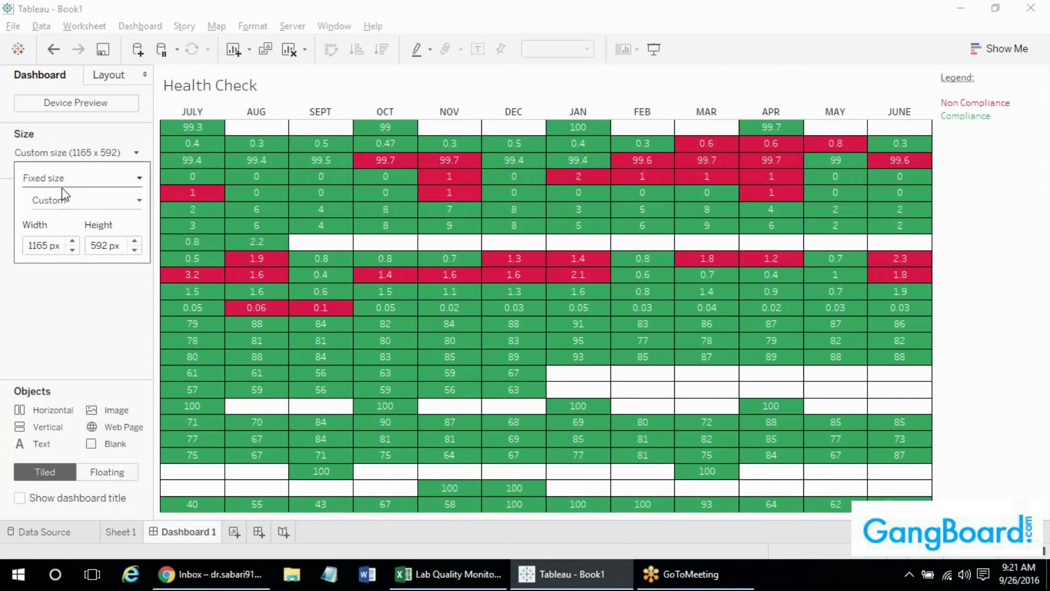
{"action": "left_click", "coordinate": [86, 201]}
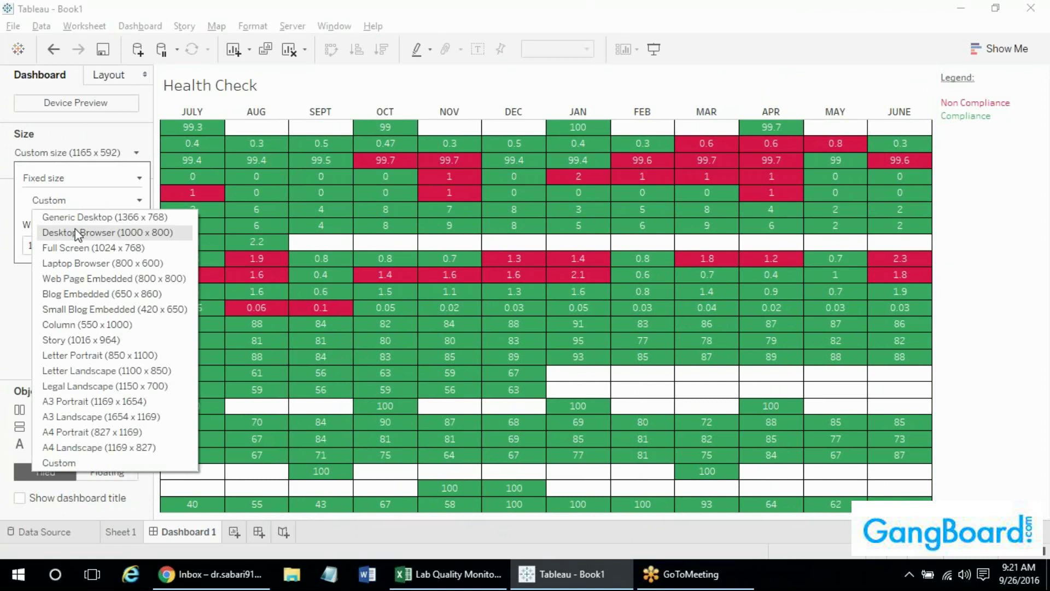
{"action": "left_click", "coordinate": [74, 230]}
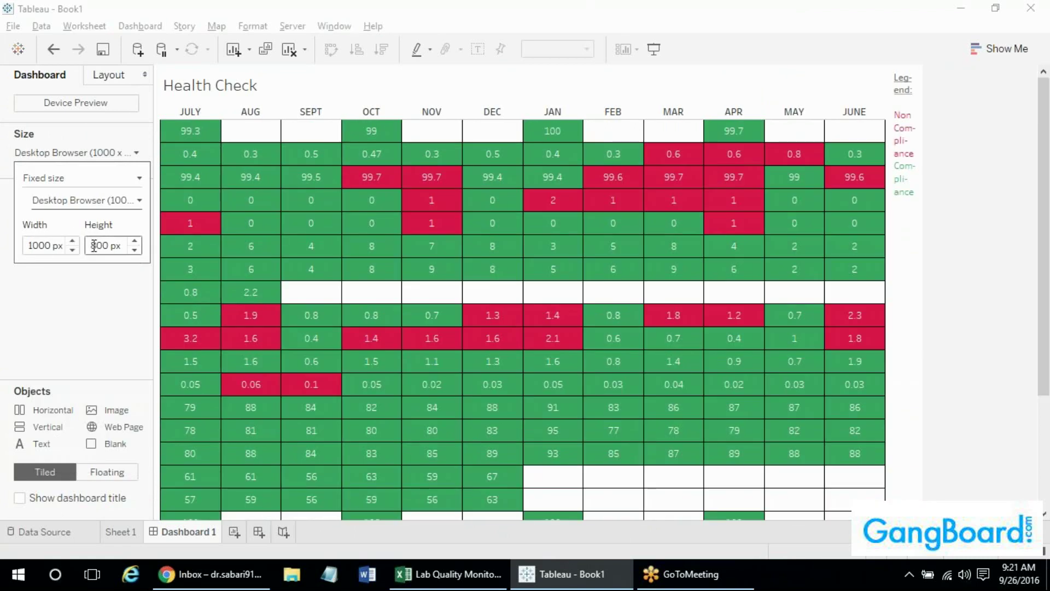
{"action": "left_click_drag", "start_coordinate": [96, 246], "coordinate": [92, 245]}
{"action": "type", "text": "7"}
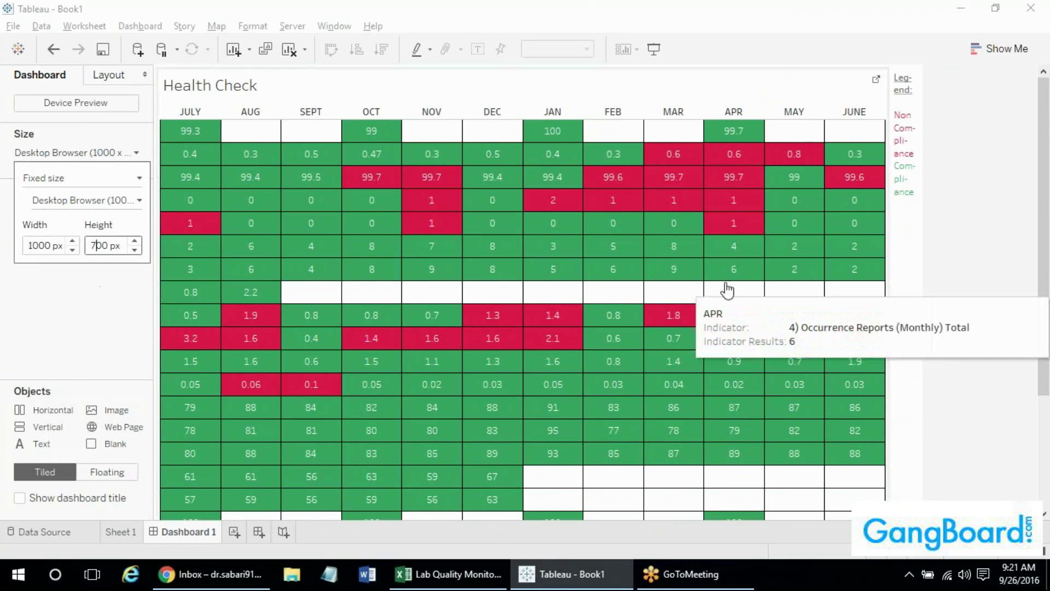
{"action": "key", "text": "Return"}
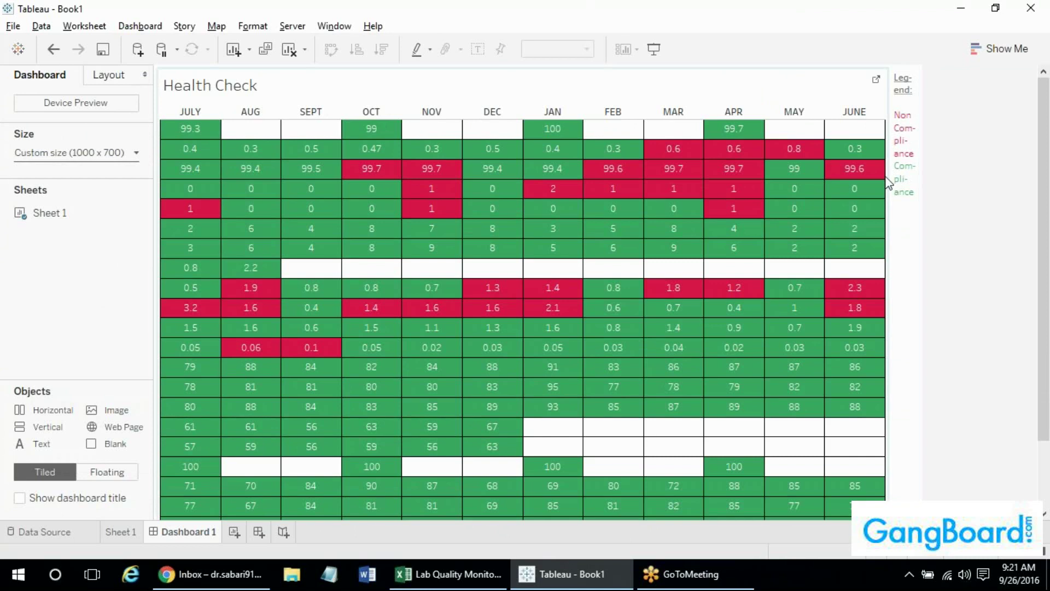
Widen the legend column so its lines fit unbroken, and check the full height of the table.
{"action": "left_click_drag", "start_coordinate": [887, 175], "coordinate": [833, 175]}
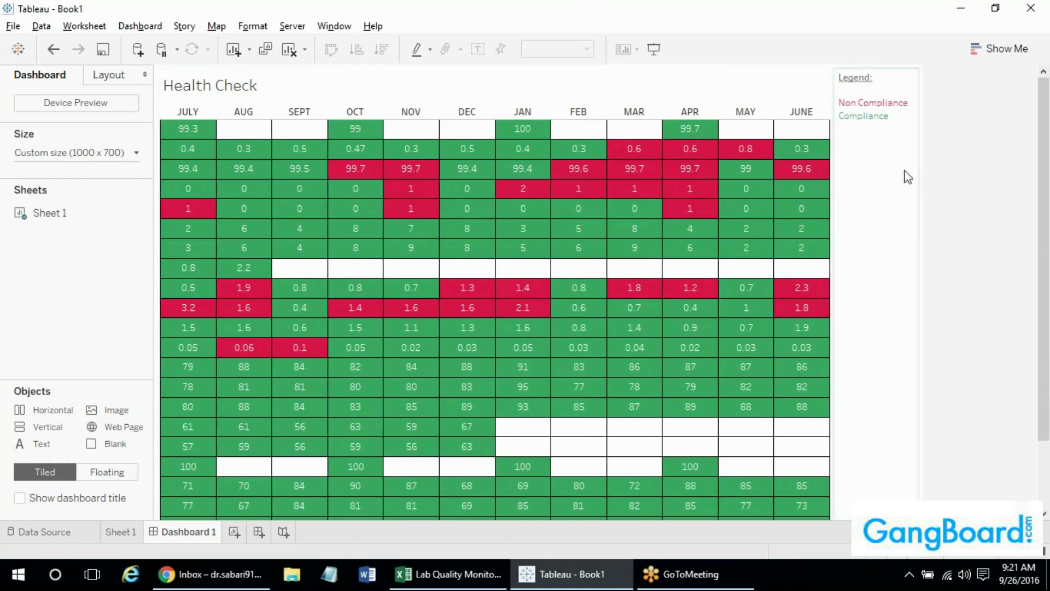
{"action": "mouse_move", "coordinate": [1045, 140]}
{"action": "left_mouse_down"}
{"action": "mouse_move", "coordinate": [1044, 172]}
{"action": "mouse_move", "coordinate": [1048, 121]}
{"action": "left_mouse_up"}
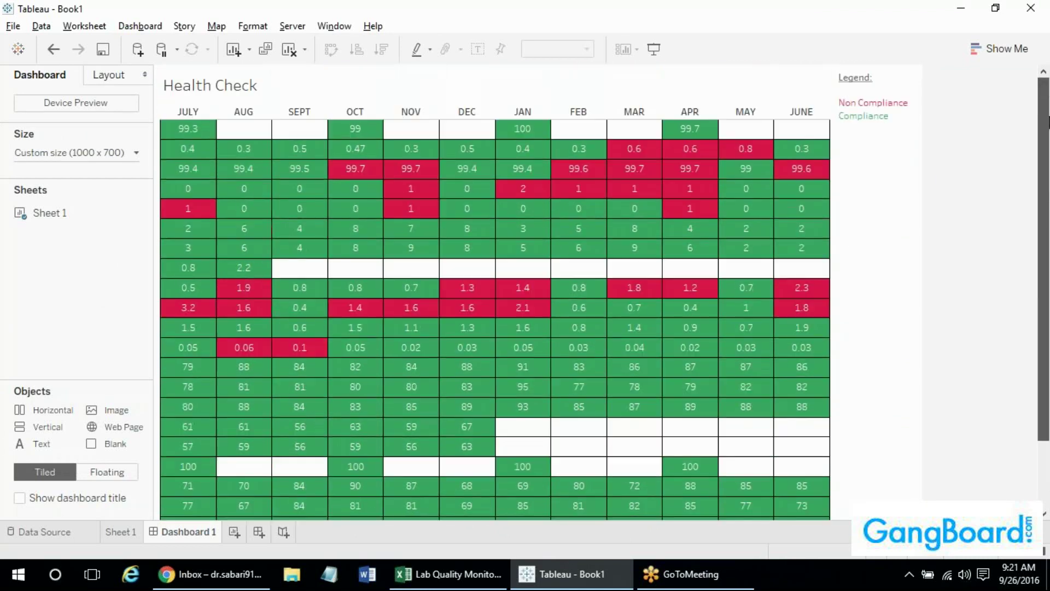
{"action": "scroll", "coordinate": [1047, 121], "scroll_direction": "down", "scroll_amount": 3}
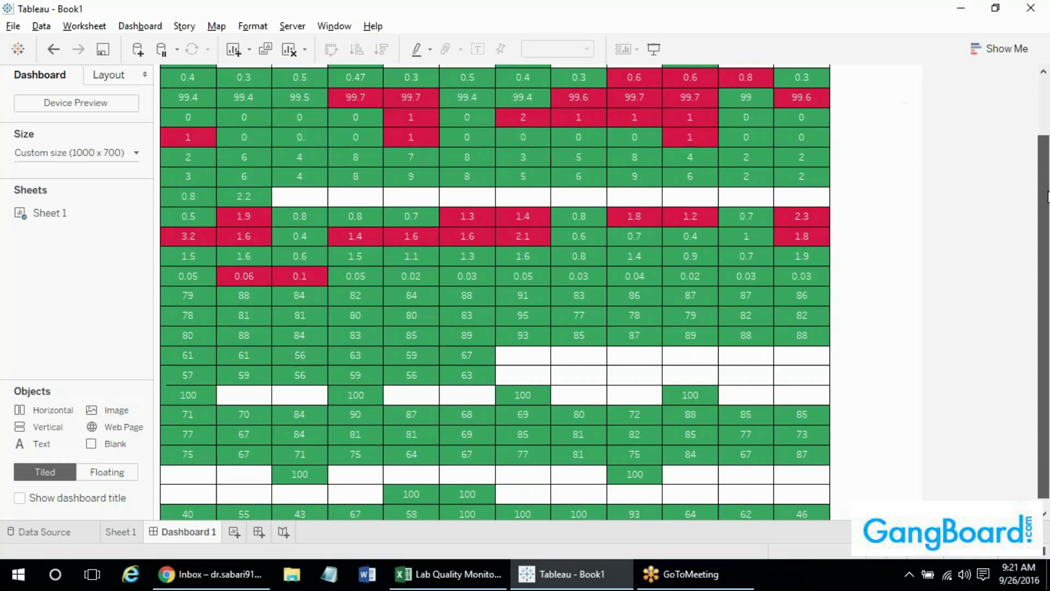
{"action": "scroll", "coordinate": [1047, 121], "scroll_direction": "up", "scroll_amount": 3}
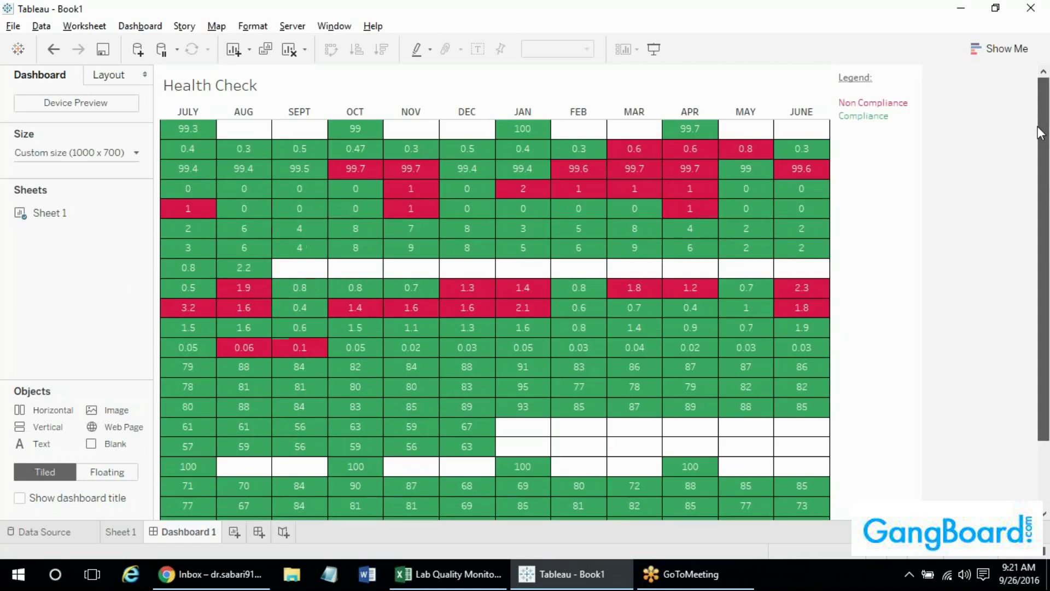
Return the dashboard size to Automatic and narrow the legend column beside the highlight table.
{"action": "left_click", "coordinate": [36, 156]}
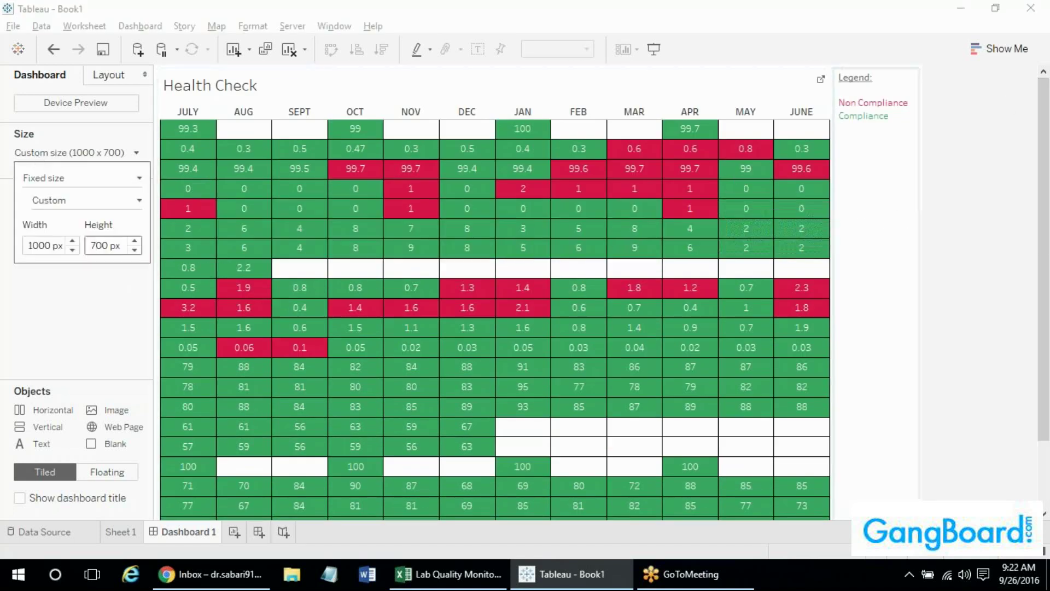
{"action": "left_click", "coordinate": [92, 183]}
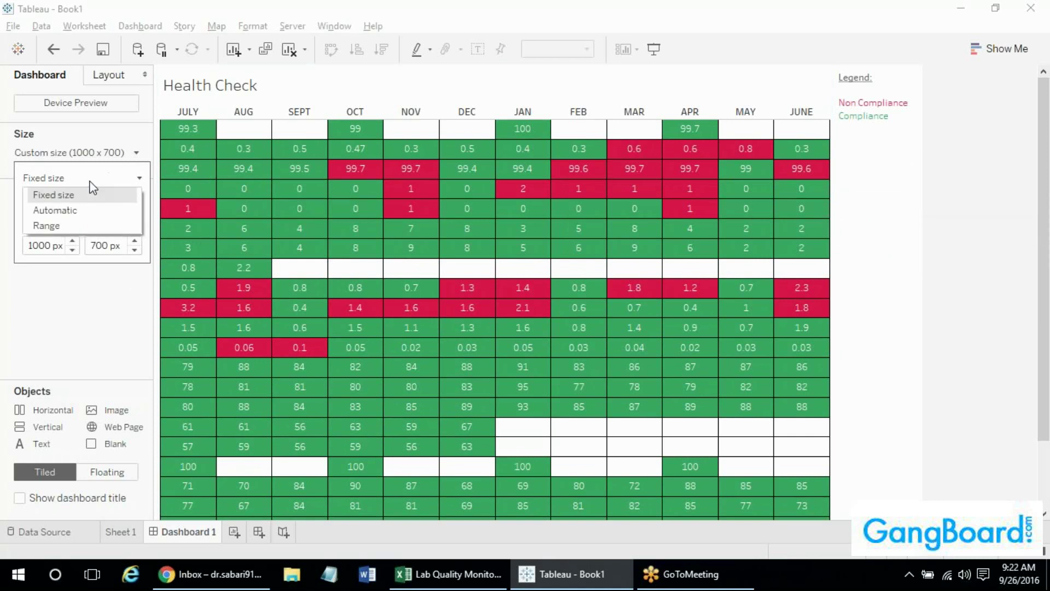
{"action": "left_click", "coordinate": [80, 211]}
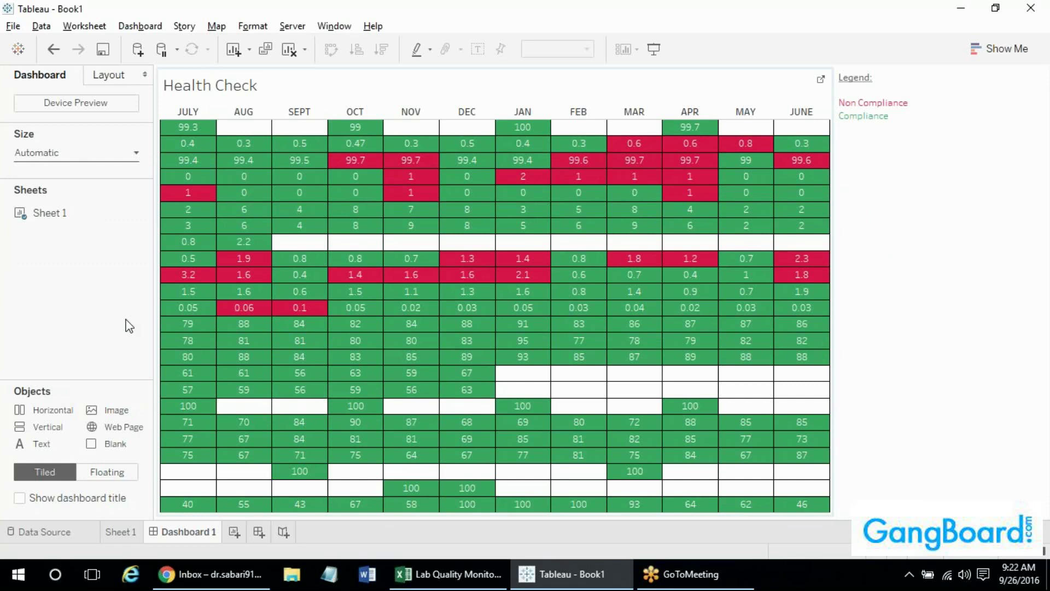
{"action": "left_click_drag", "start_coordinate": [835, 172], "coordinate": [920, 172]}
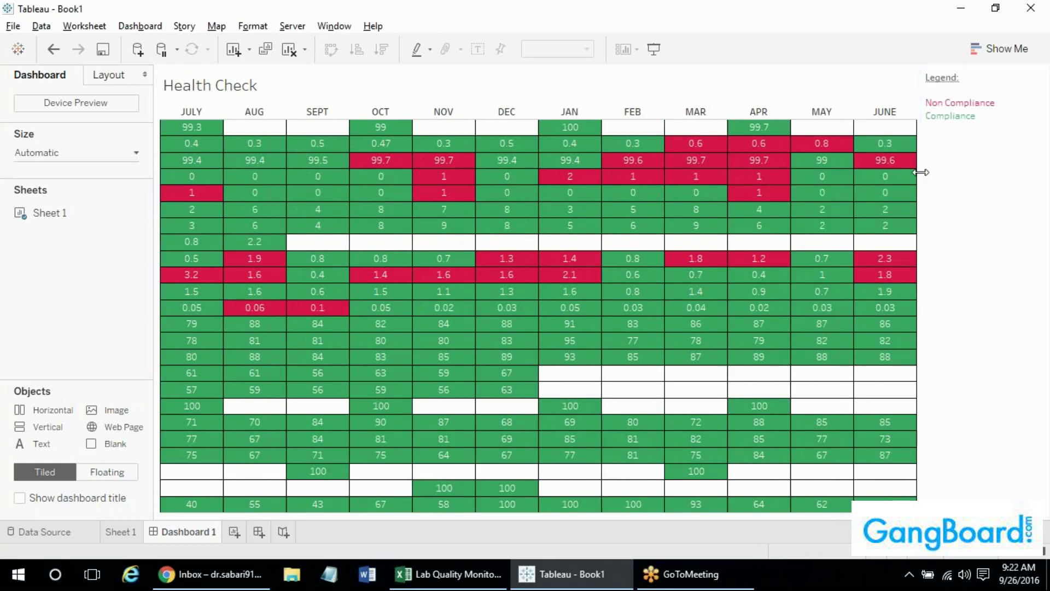
Move the legend text object above the Health Check table across the full width and reduce its height.
{"action": "left_click", "coordinate": [954, 99]}
{"action": "left_click", "coordinate": [765, 74]}
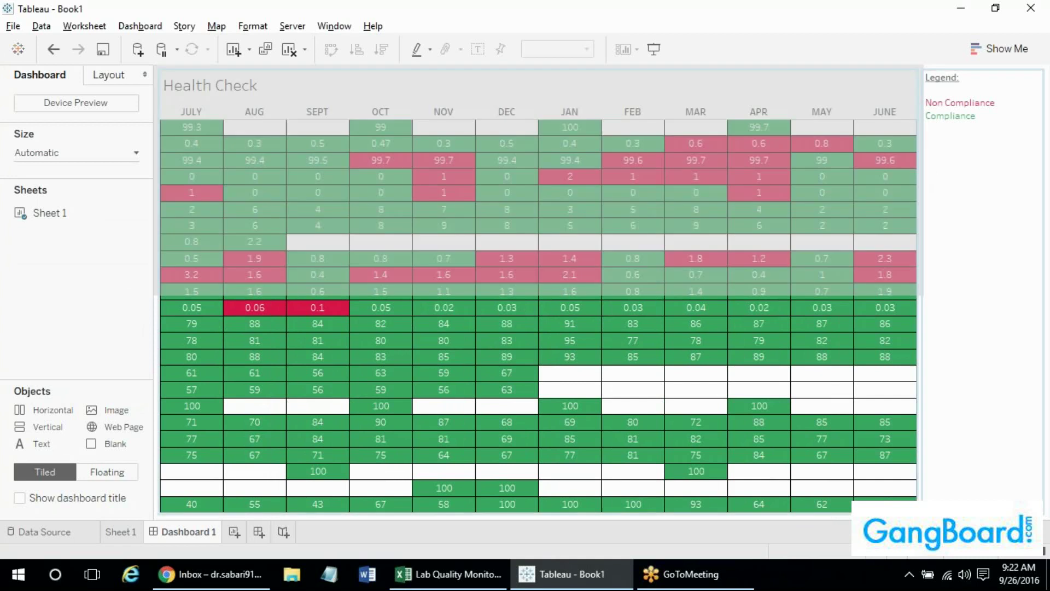
{"action": "left_click_drag", "start_coordinate": [765, 73], "coordinate": [764, 77]}
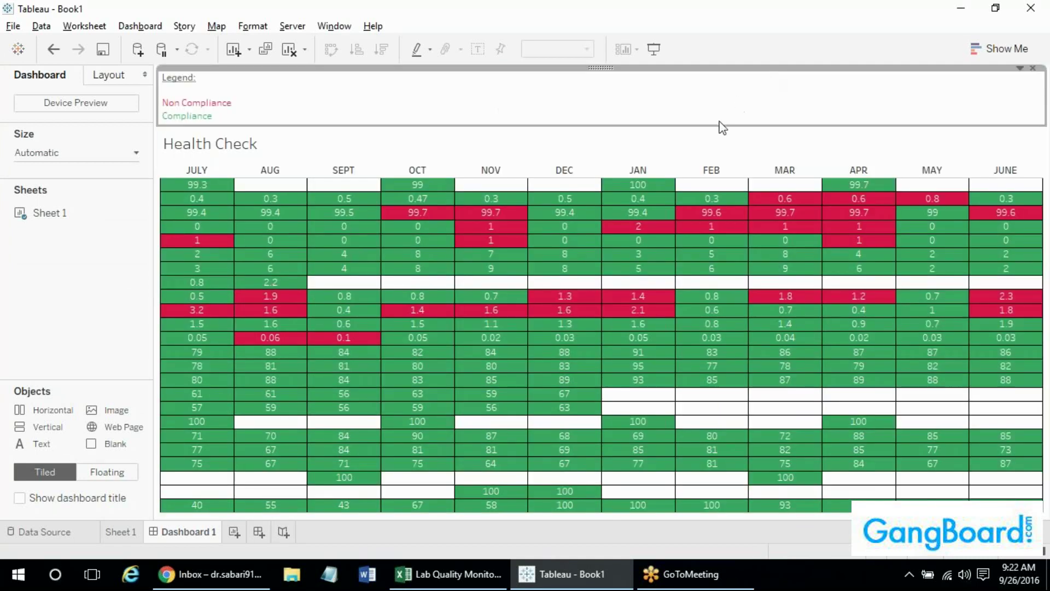
{"action": "left_click_drag", "start_coordinate": [718, 121], "coordinate": [716, 98]}
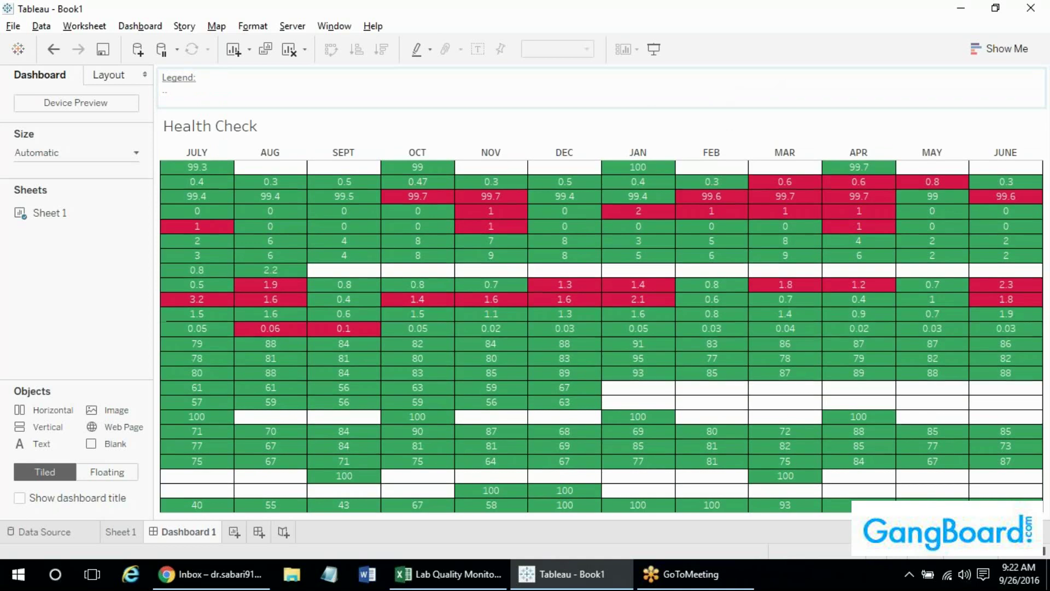
Put the legend text on a single line, "Legend: Non Compliance Compliance", and remove the underline after the word "Legend".
{"action": "double_click", "coordinate": [650, 94]}
{"action": "left_click", "coordinate": [389, 214]}
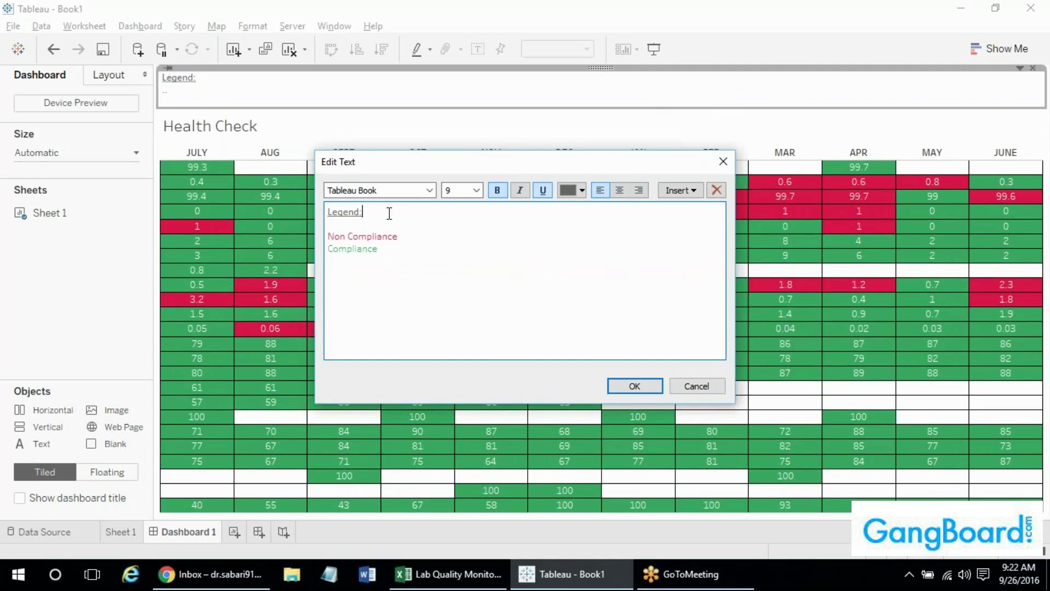
{"action": "key", "text": "Delete"}
{"action": "key", "text": "Delete"}
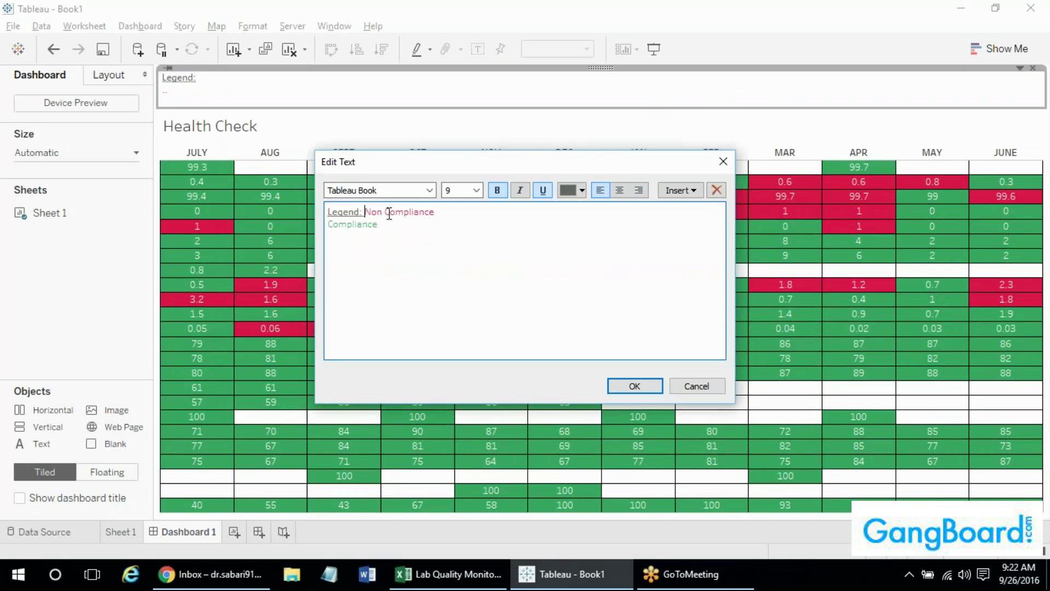
{"action": "left_click", "coordinate": [444, 213]}
{"action": "key", "text": "Delete"}
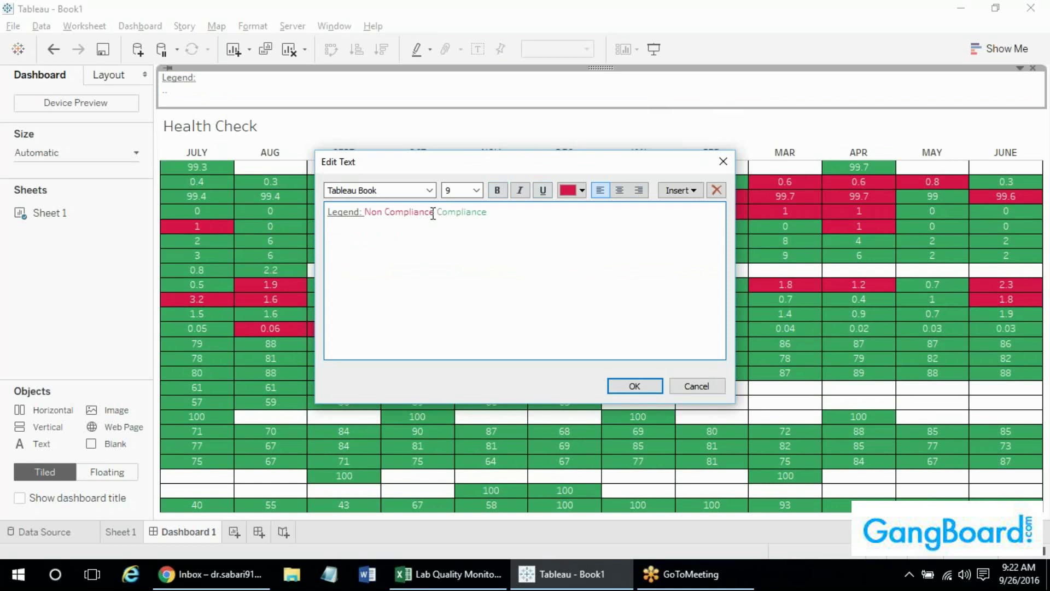
{"action": "left_click_drag", "start_coordinate": [359, 214], "coordinate": [366, 213]}
{"action": "left_click", "coordinate": [441, 252]}
{"action": "left_click", "coordinate": [633, 386]}
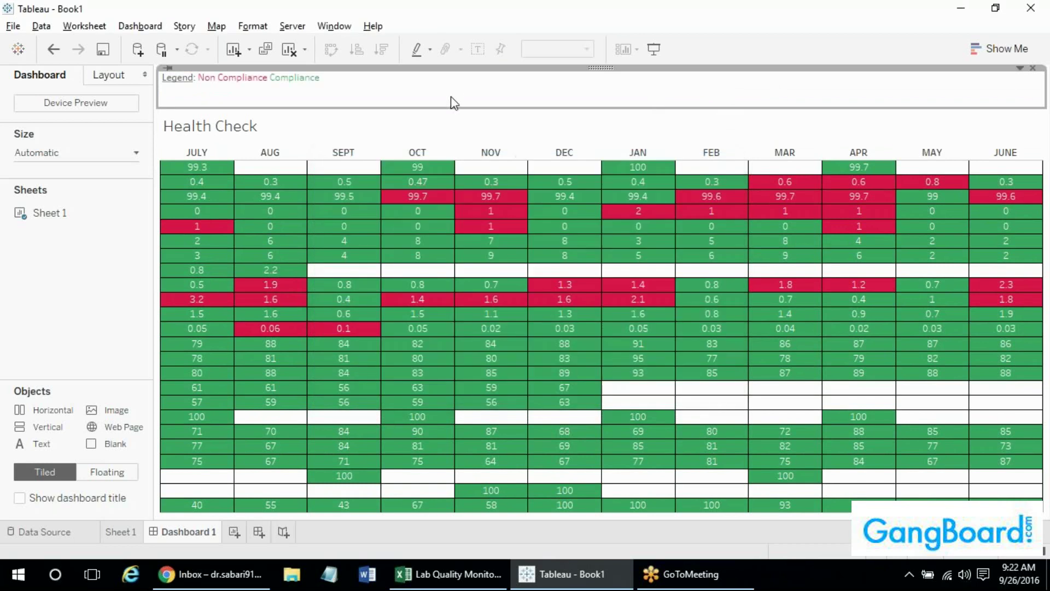
Shrink the legend object to the height of one text line and move it below the Health Check table.
{"action": "left_click_drag", "start_coordinate": [446, 108], "coordinate": [446, 90]}
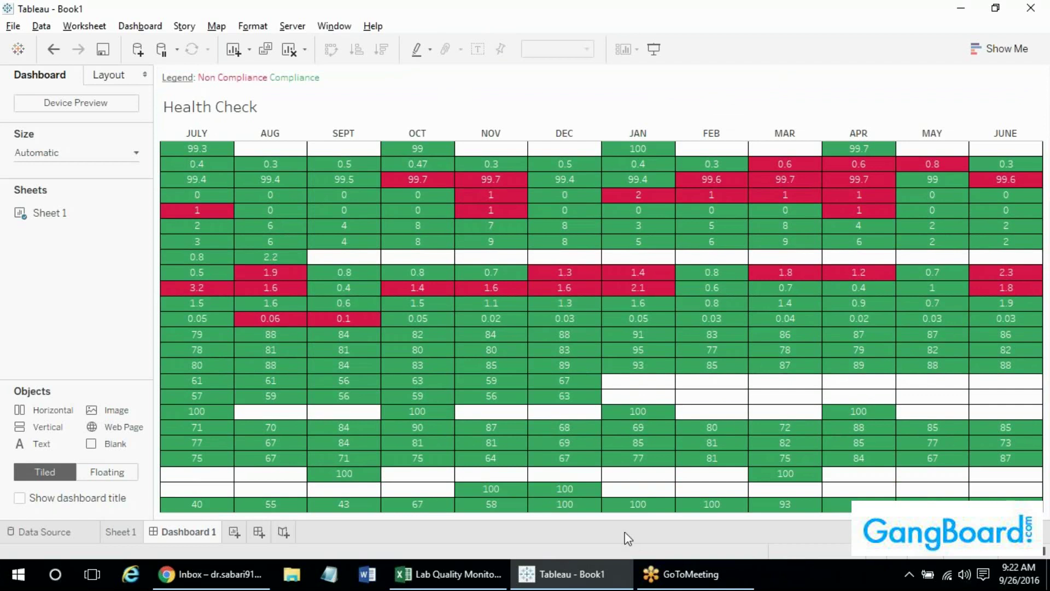
{"action": "left_click", "coordinate": [655, 87]}
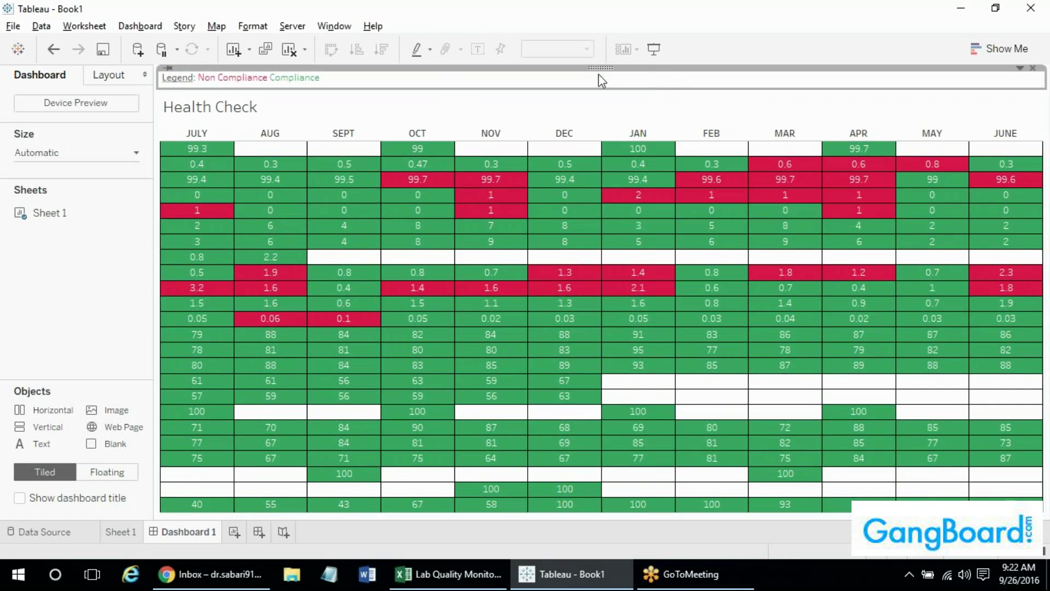
{"action": "mouse_move", "coordinate": [600, 67]}
{"action": "left_mouse_down"}
{"action": "mouse_move", "coordinate": [612, 268]}
{"action": "mouse_move", "coordinate": [581, 517]}
{"action": "left_mouse_up"}
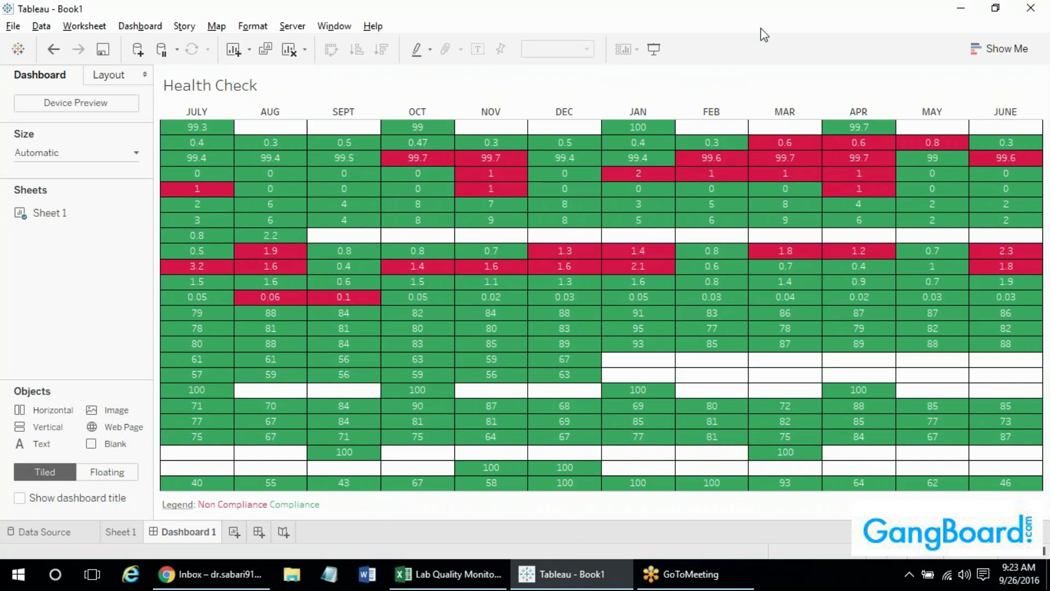
Save the workbook to the Desktop as Steve1 in Tableau Packaged Workbook (*.twbx) format.
{"action": "left_click", "coordinate": [100, 55]}
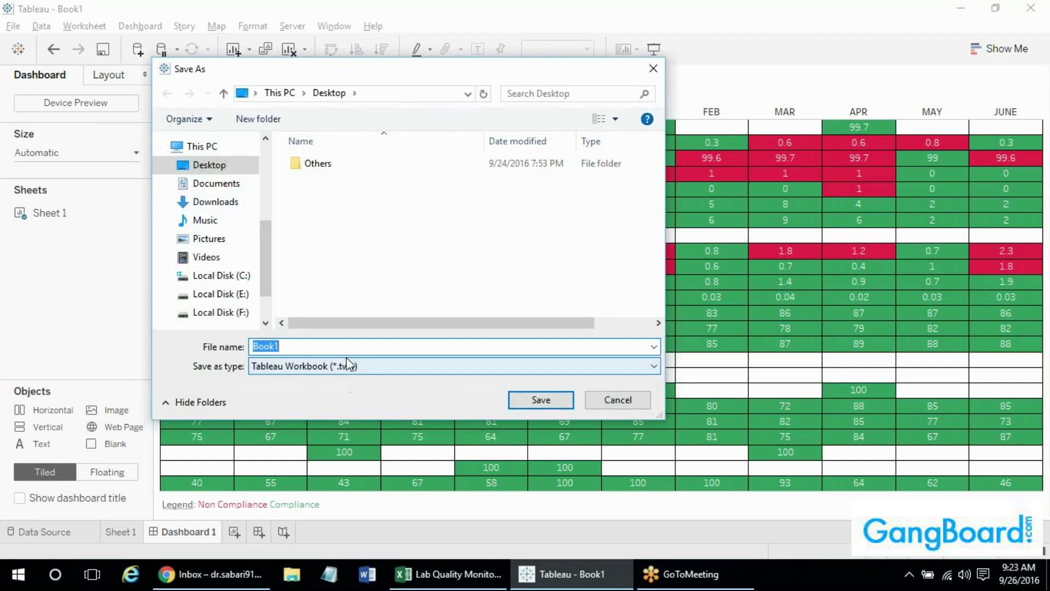
{"action": "type", "text": "Steve1"}
{"action": "left_click", "coordinate": [301, 366]}
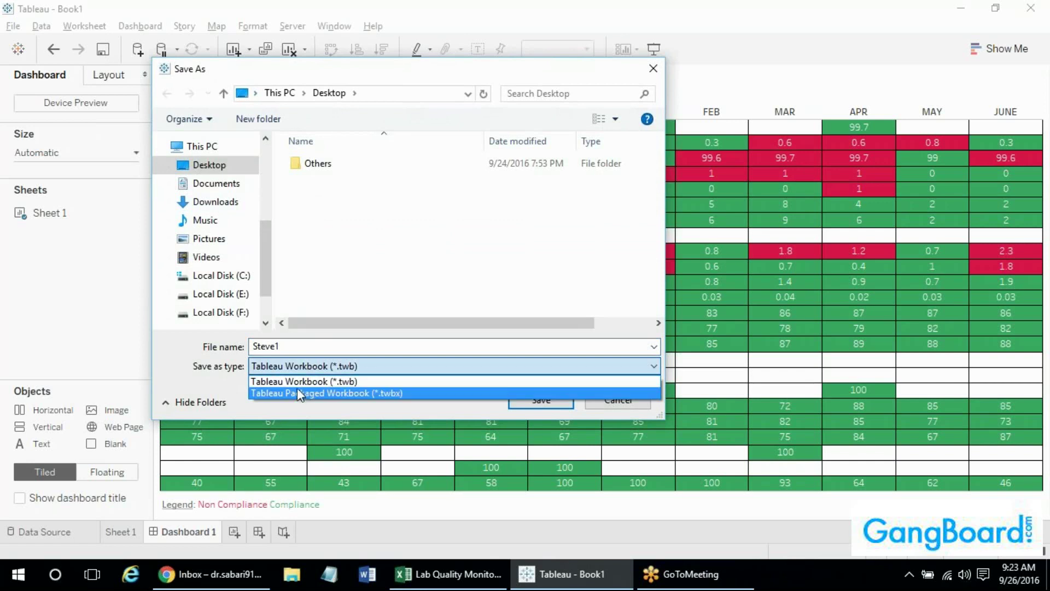
{"action": "left_click", "coordinate": [298, 391]}
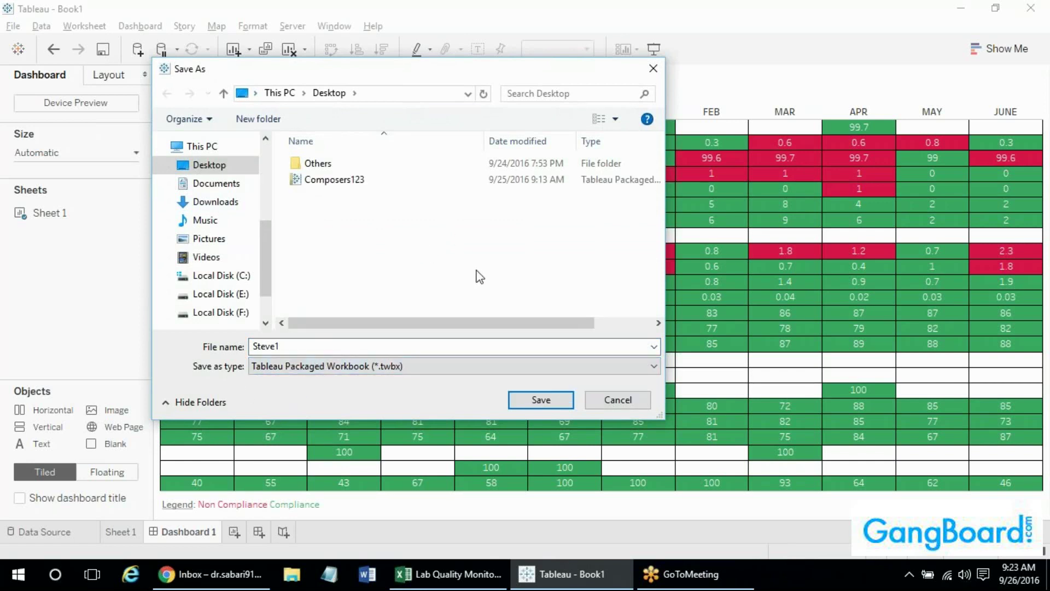
{"action": "left_click_drag", "start_coordinate": [411, 75], "coordinate": [467, 128]}
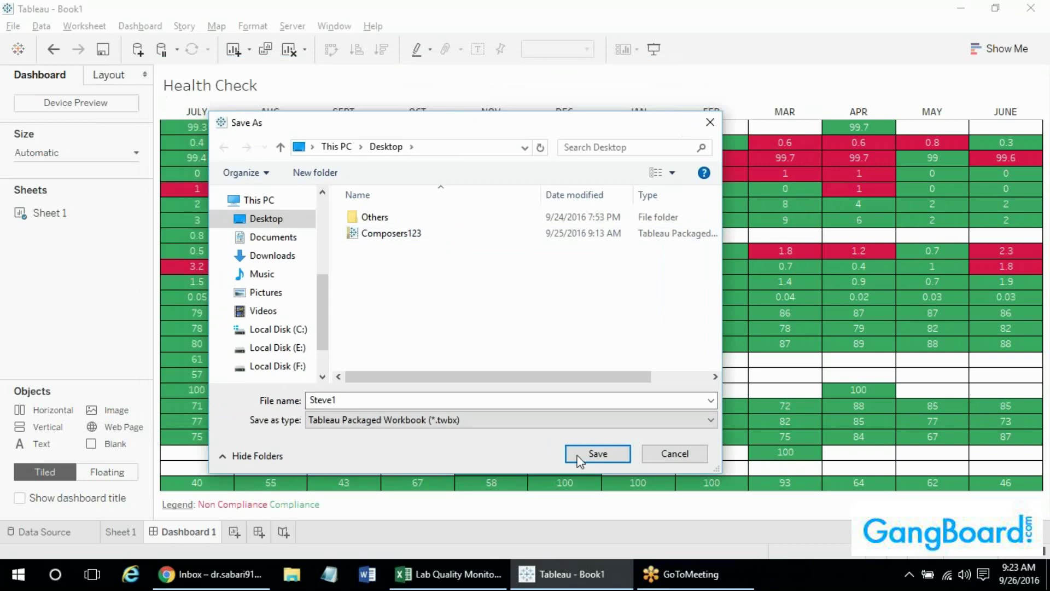
{"action": "left_click", "coordinate": [598, 453]}
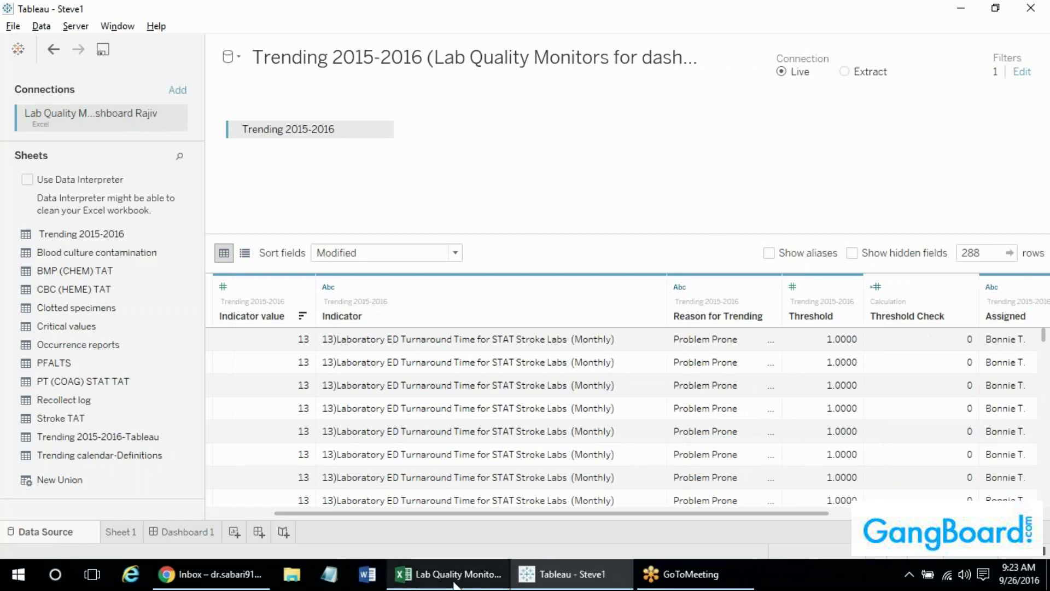
Inspect the file types offered when saving a copy of the workbook, and leave without saving.
{"action": "mouse_move", "coordinate": [454, 583]}
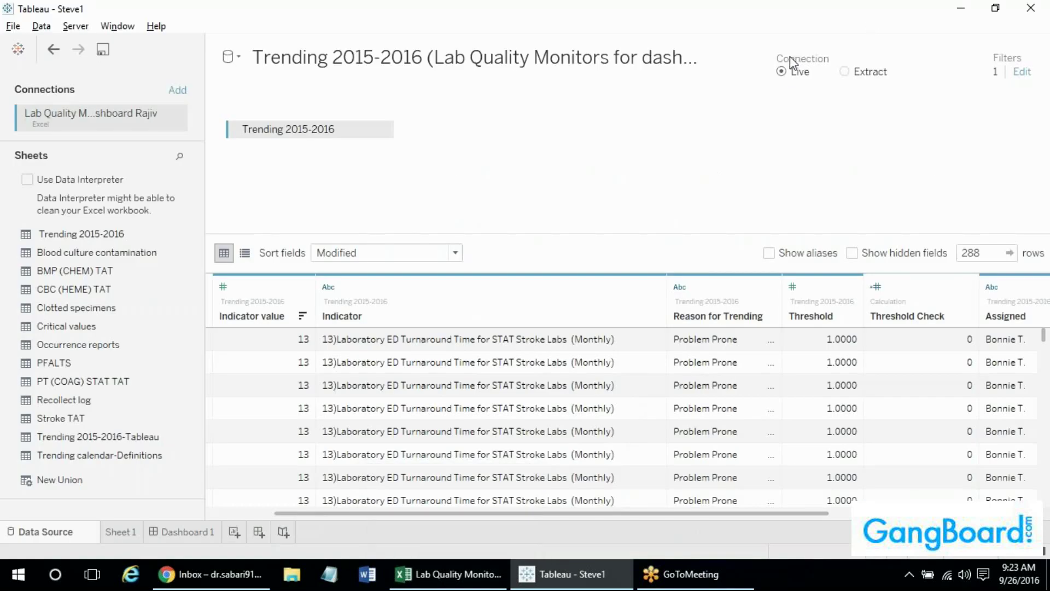
{"action": "left_click", "coordinate": [13, 27]}
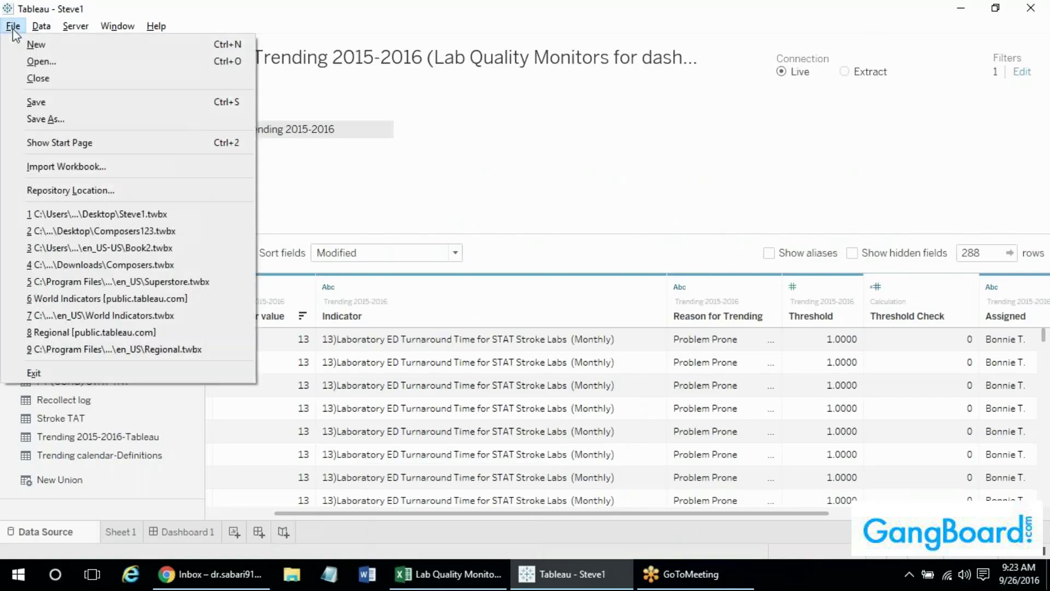
{"action": "left_click", "coordinate": [45, 119]}
{"action": "left_click", "coordinate": [428, 421]}
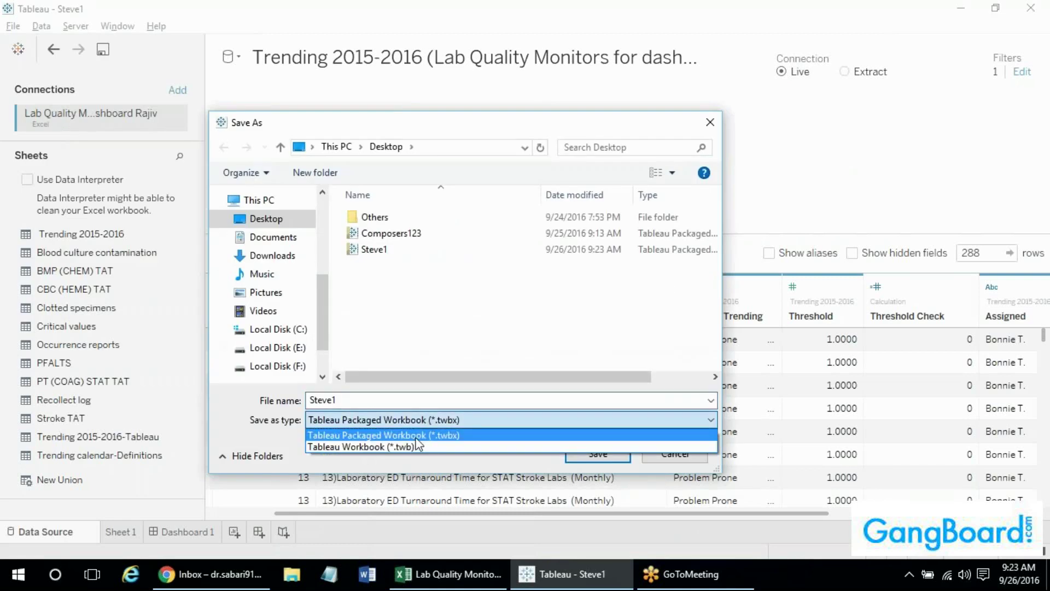
{"action": "left_click", "coordinate": [462, 353]}
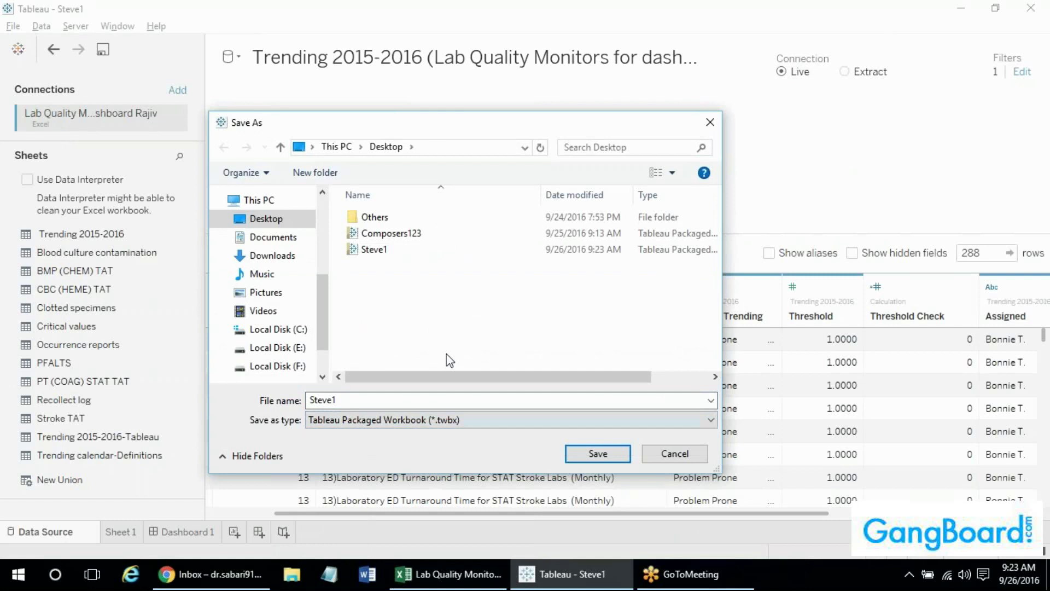
{"action": "left_click", "coordinate": [659, 449]}
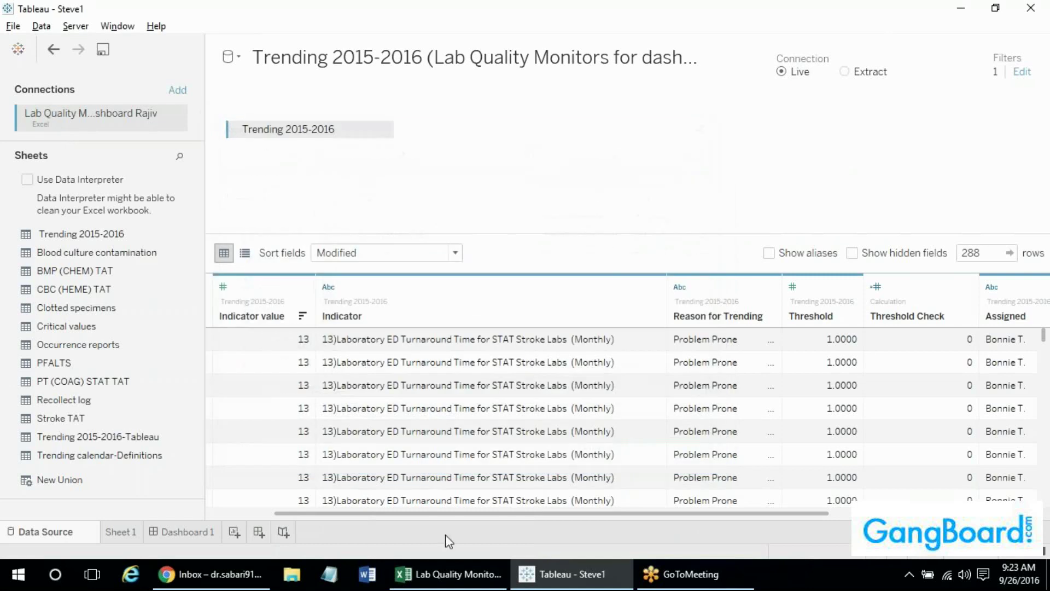
View the source file selection for the Excel connection and cancel without changing the file.
{"action": "right_click", "coordinate": [113, 113]}
{"action": "left_click", "coordinate": [145, 121]}
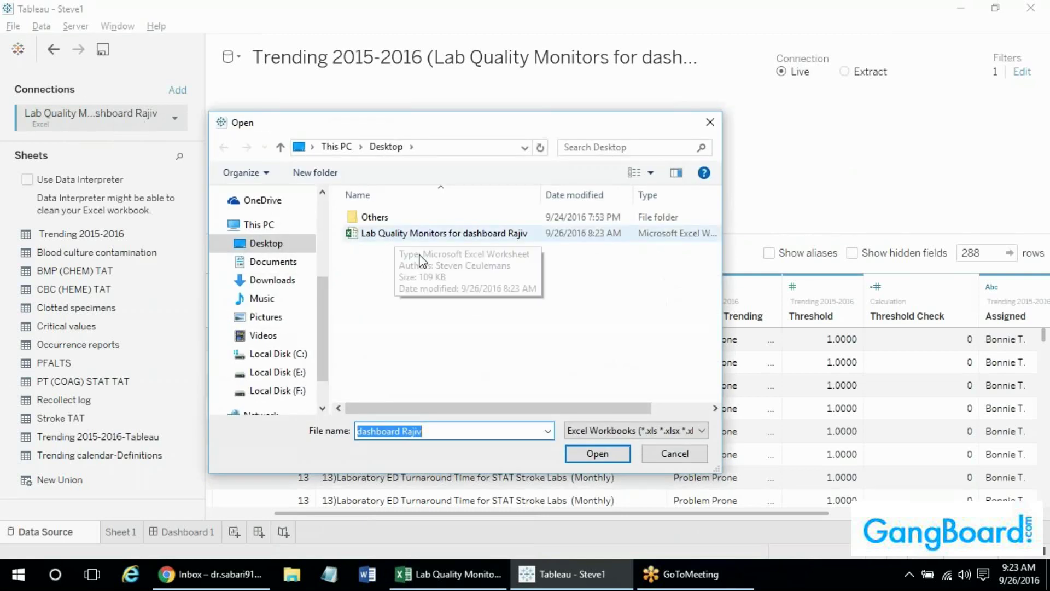
{"action": "left_click", "coordinate": [653, 454]}
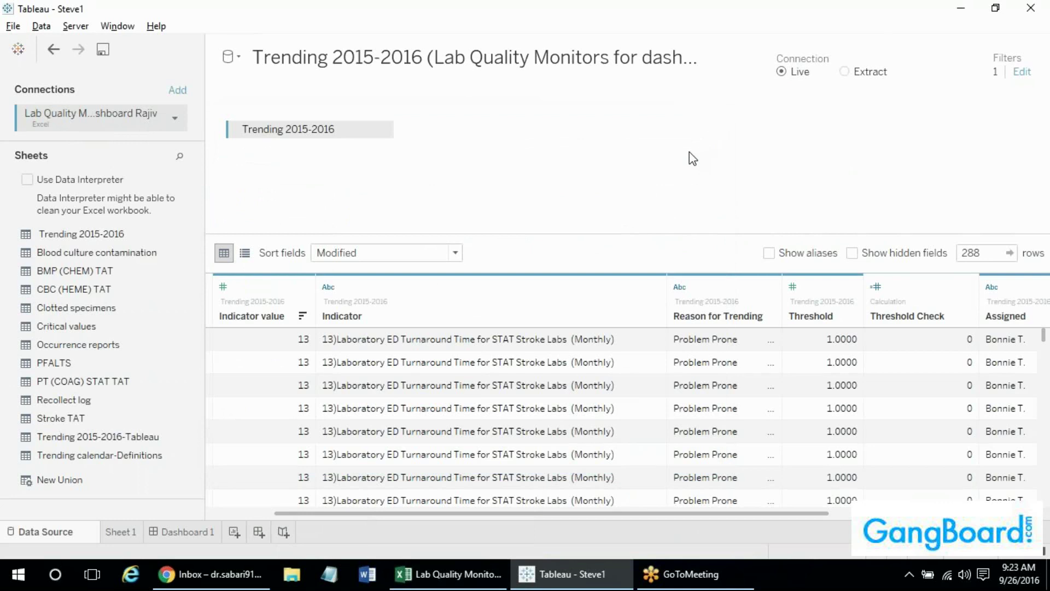
Compare the packaged (*.twbx) and regular (*.twb) workbook formats in the save options, and cancel the save.
{"action": "left_click", "coordinate": [14, 25]}
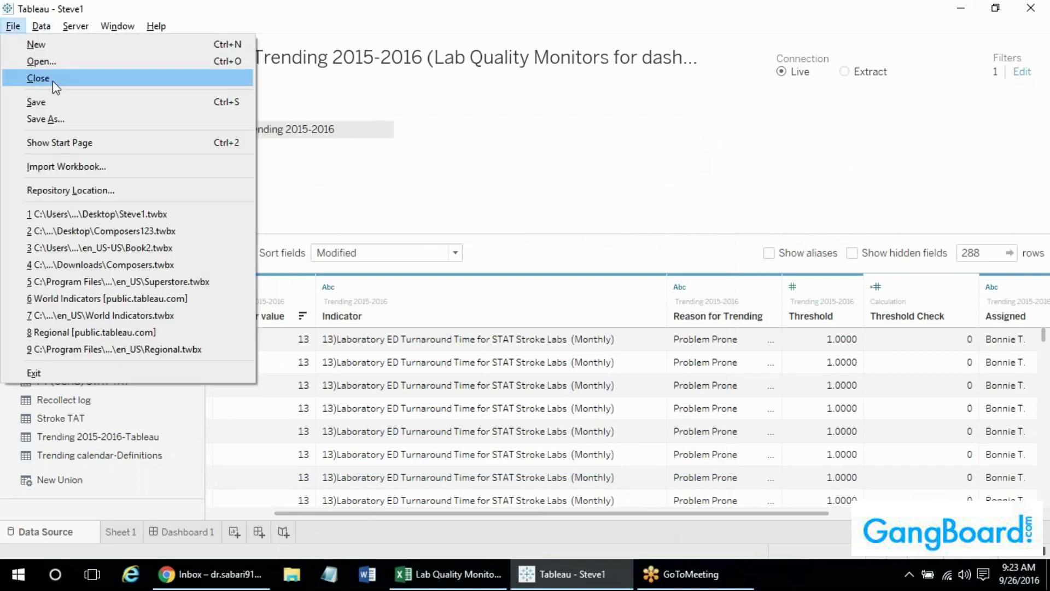
{"action": "left_click", "coordinate": [53, 98]}
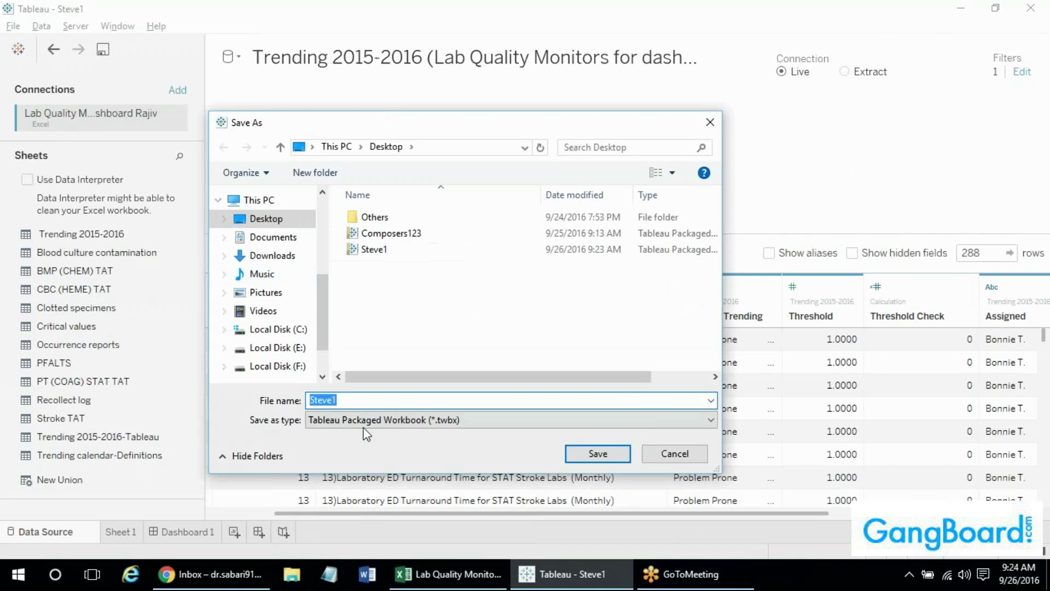
{"action": "left_click", "coordinate": [363, 424]}
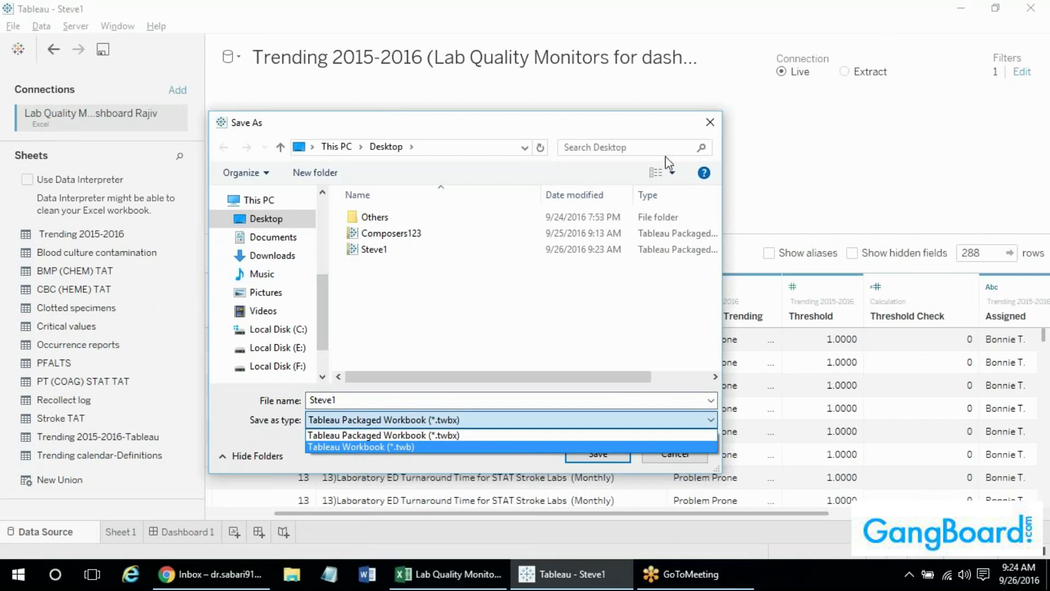
{"action": "left_click", "coordinate": [506, 328]}
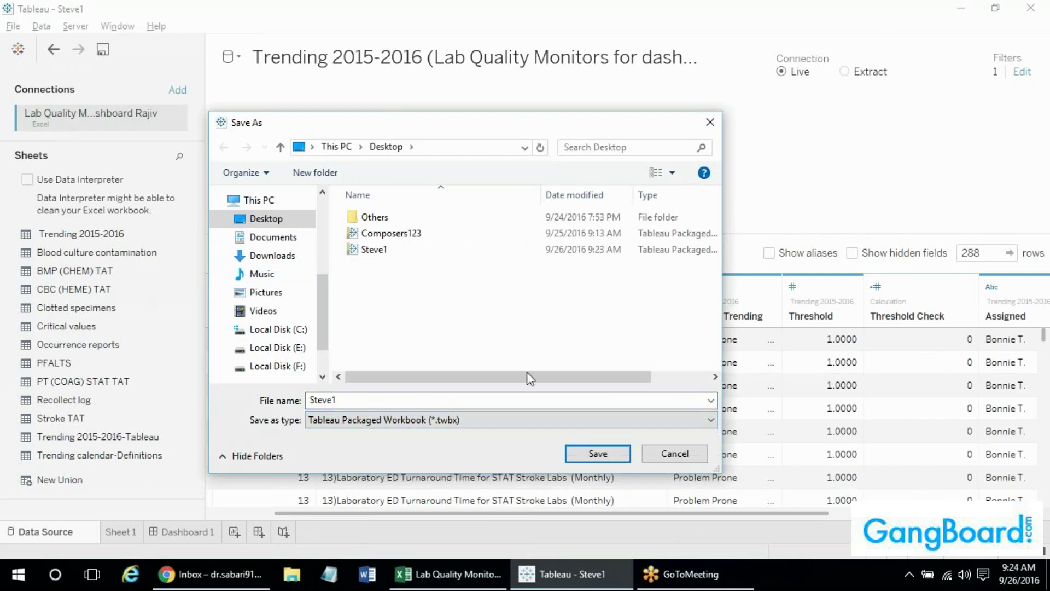
{"action": "left_click", "coordinate": [670, 457]}
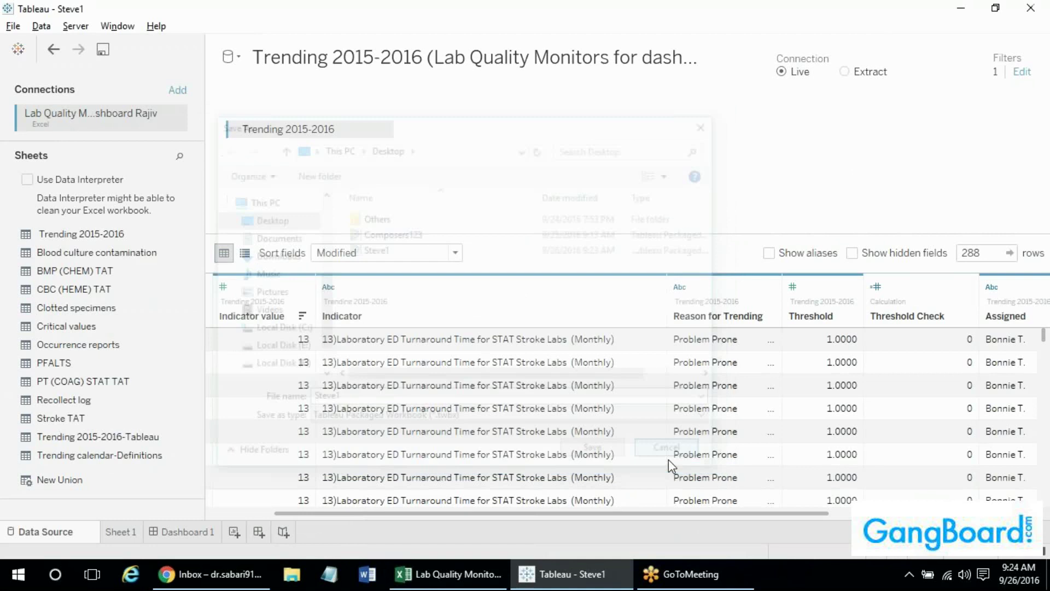
Look over the Excel connection's options and the source workbook's Trending 2015-2016 sheet in Excel, and return to Tableau.
{"action": "right_click", "coordinate": [59, 116]}
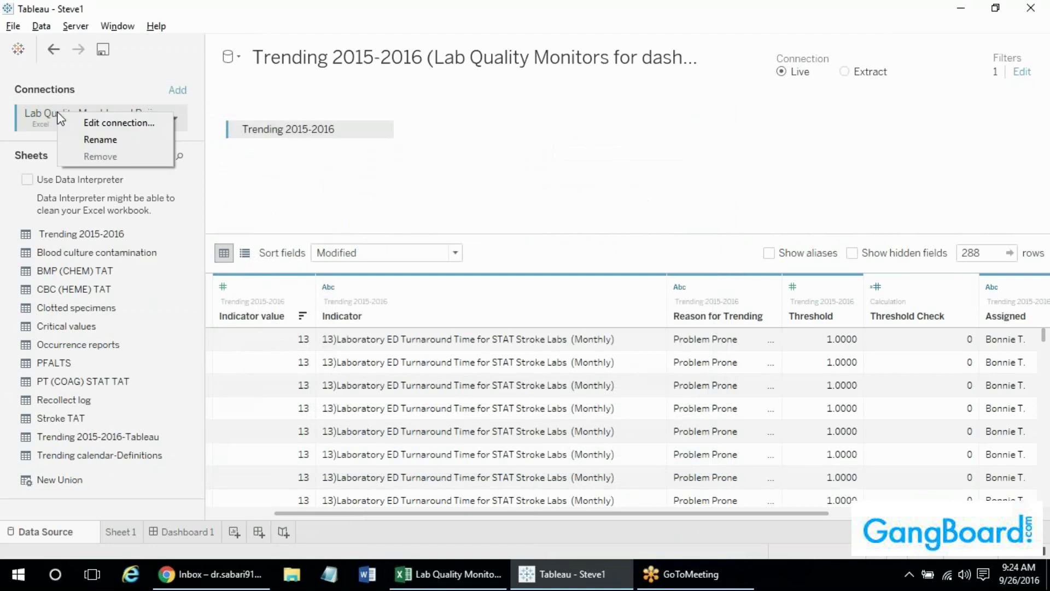
{"action": "left_click", "coordinate": [815, 213]}
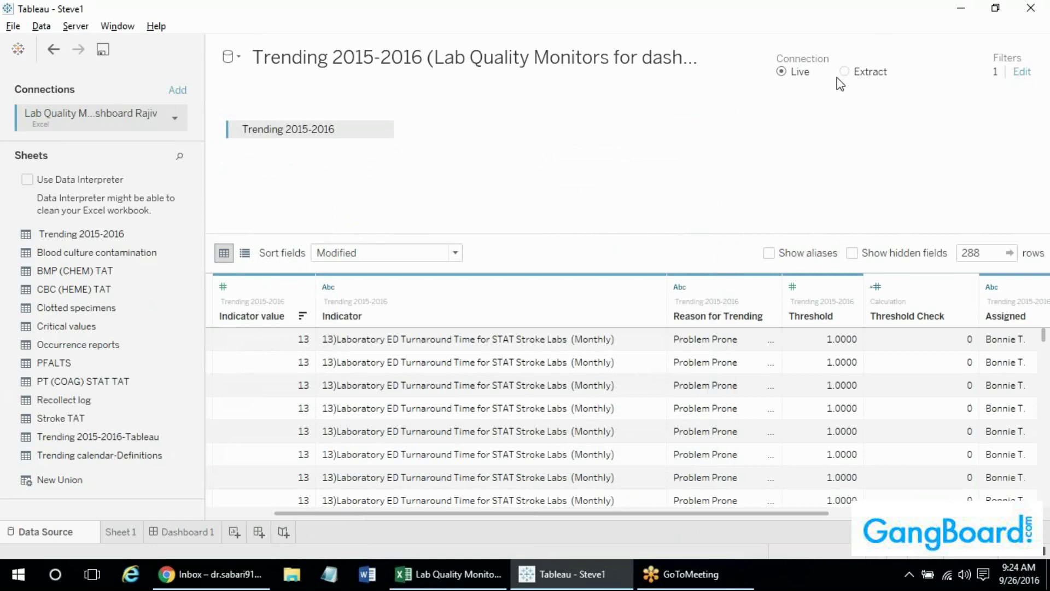
{"action": "left_click", "coordinate": [424, 568]}
{"action": "left_click", "coordinate": [321, 371]}
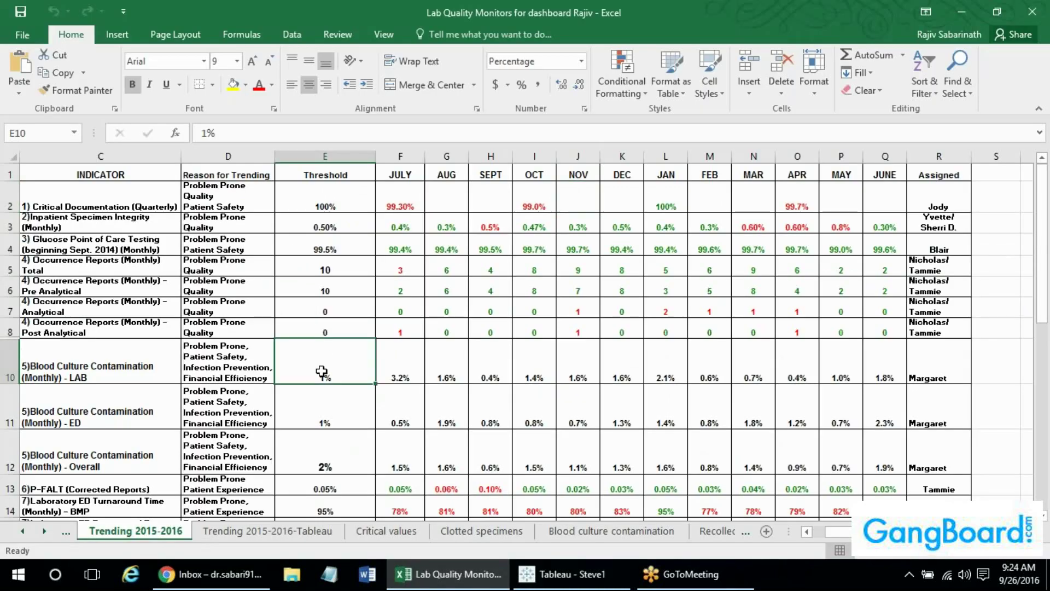
{"action": "left_click", "coordinate": [595, 584]}
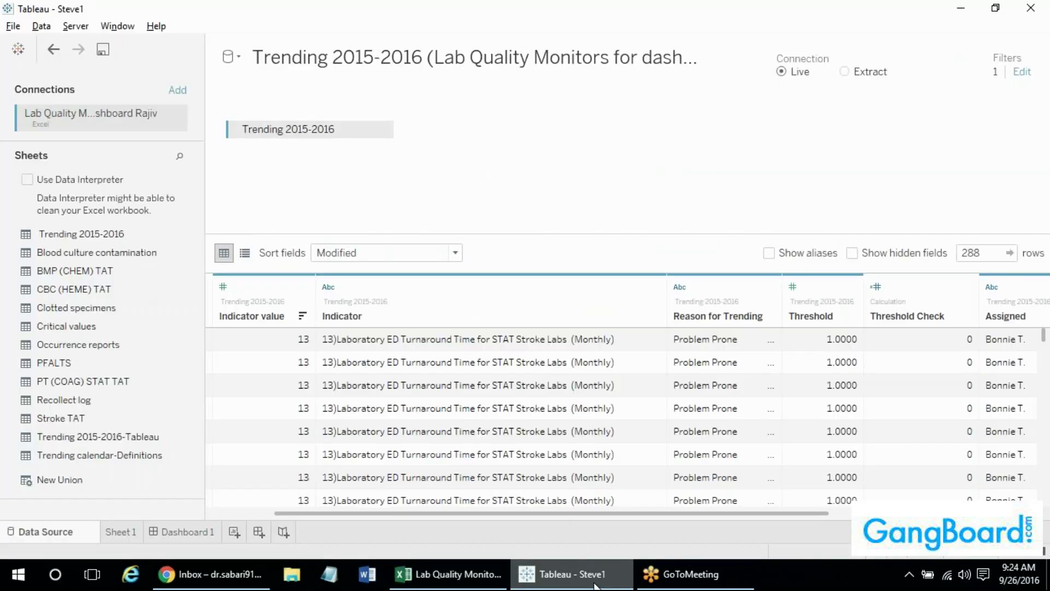
{"action": "left_click", "coordinate": [454, 579]}
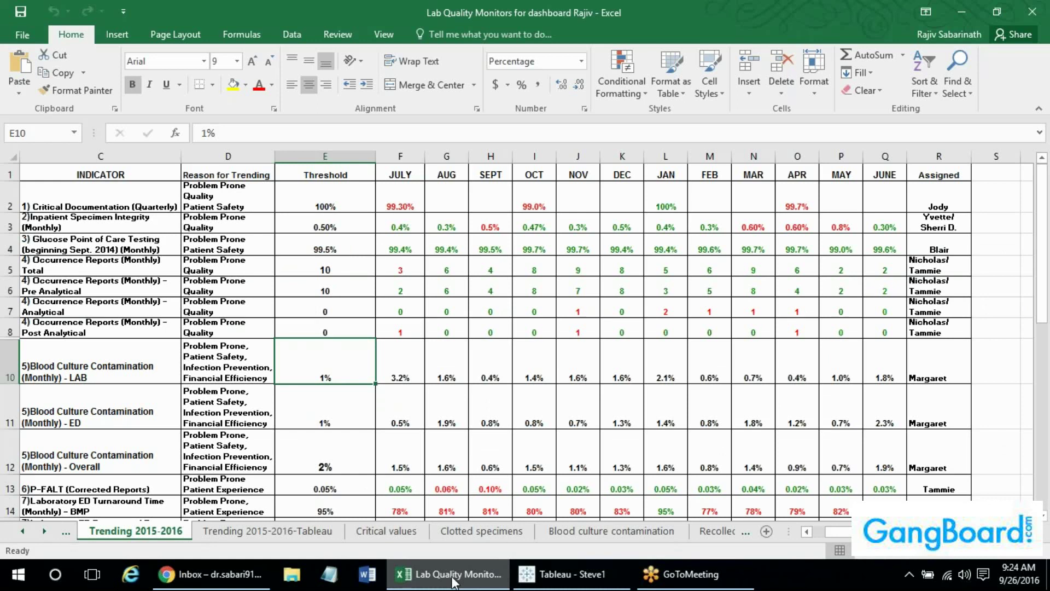
{"action": "left_click", "coordinate": [572, 574]}
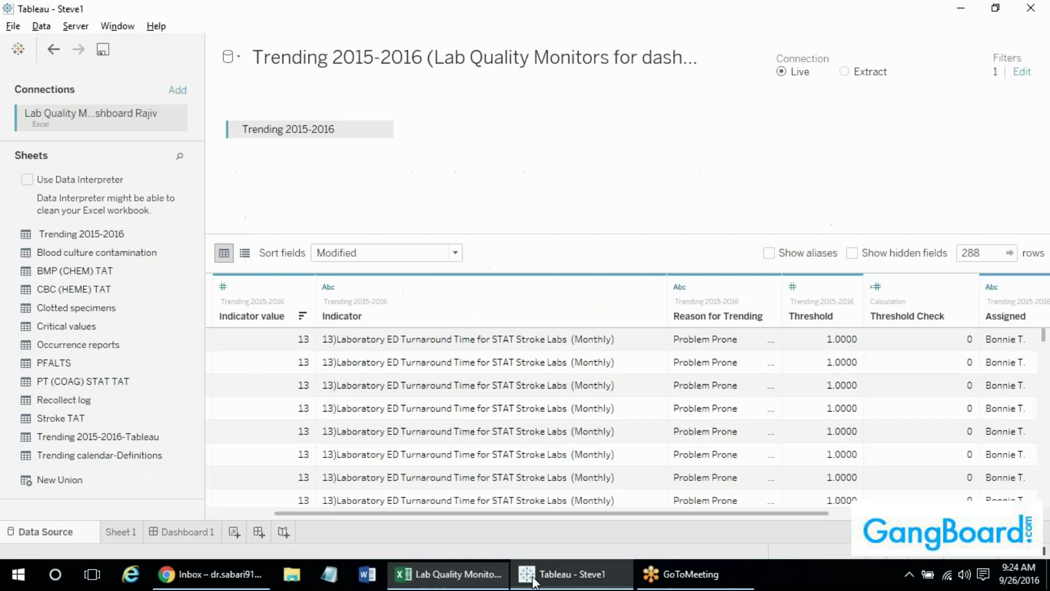
Switch the Trending 2015-2016 data source from Live to Extract, and check its extract settings from Sheet 1.
{"action": "left_click", "coordinate": [845, 71]}
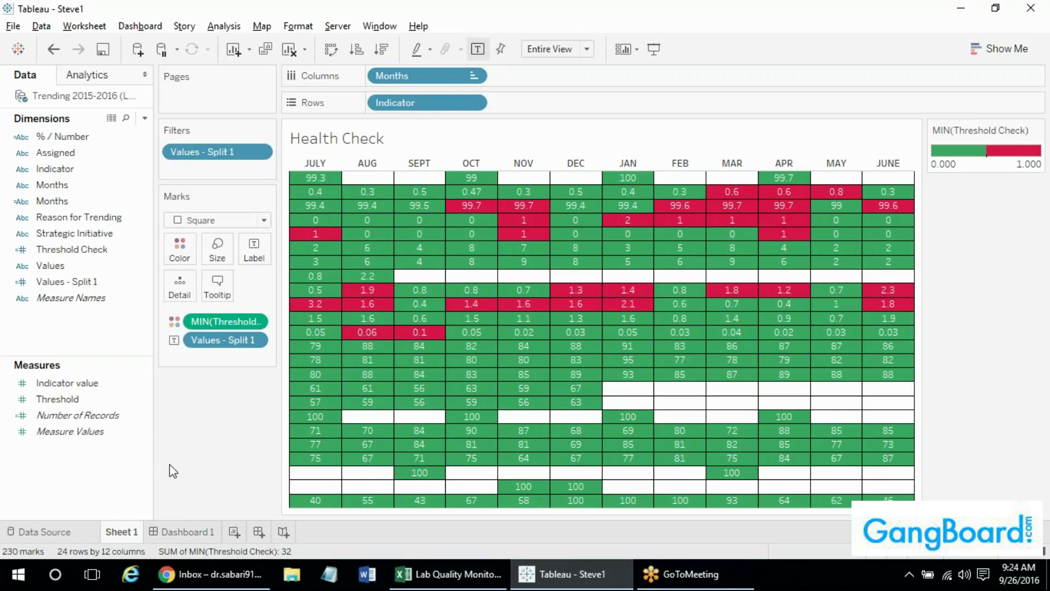
{"action": "right_click", "coordinate": [76, 97]}
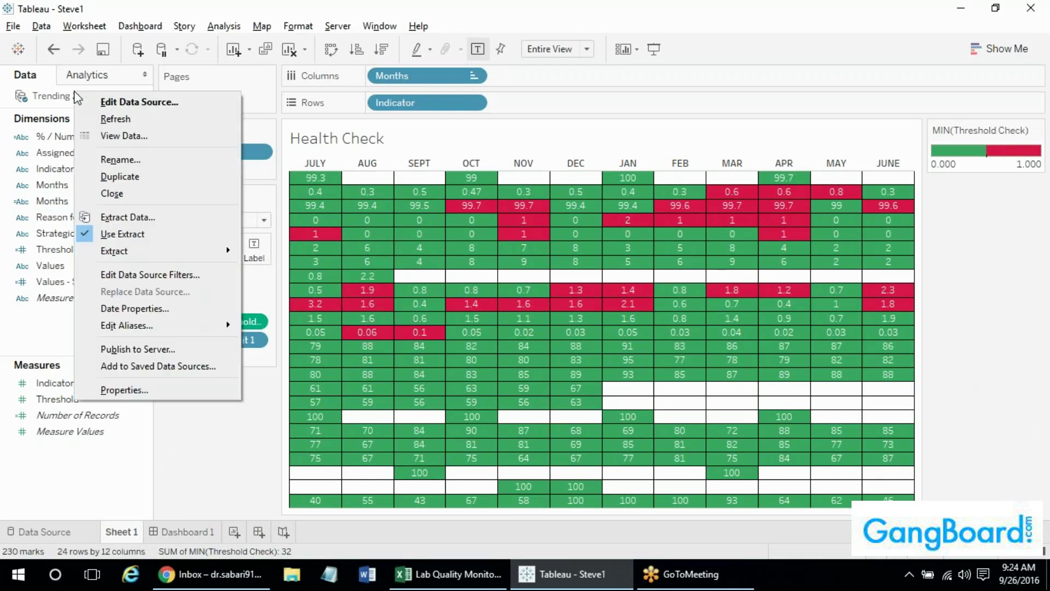
{"action": "left_click", "coordinate": [175, 218]}
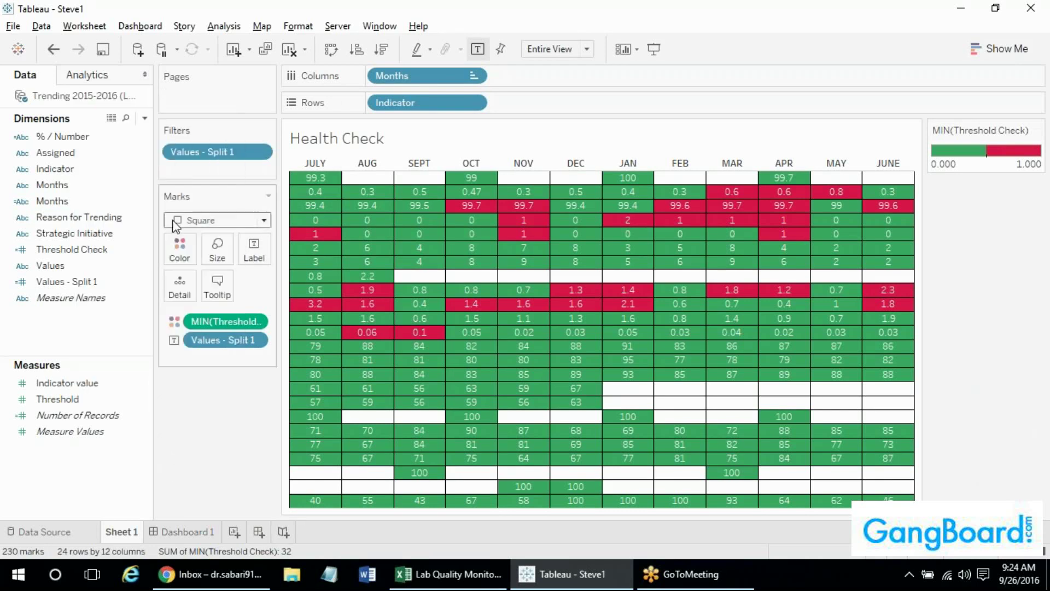
{"action": "left_click", "coordinate": [621, 435]}
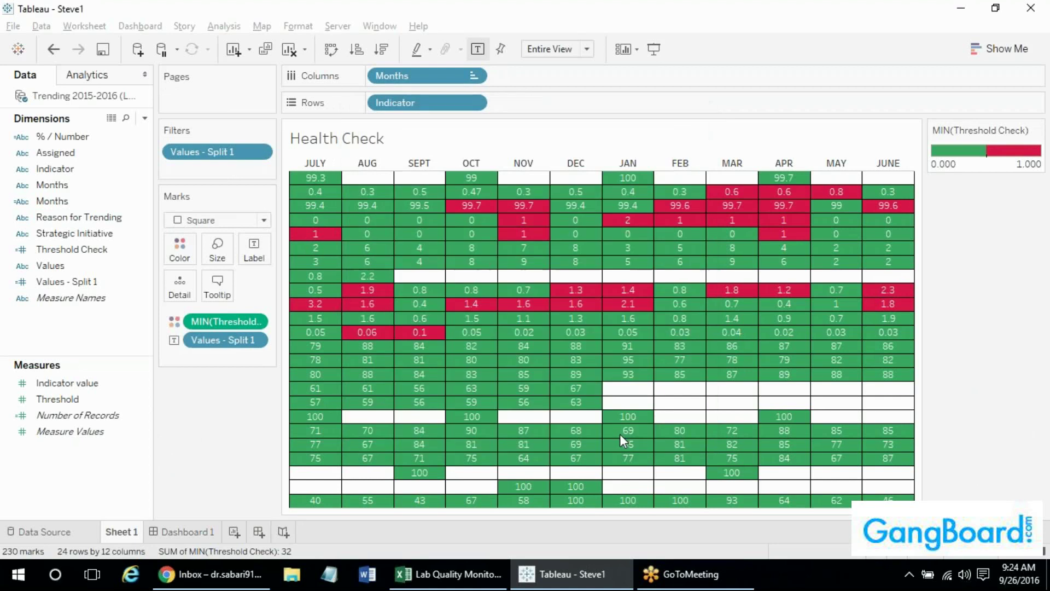
Examine the extract commands available for the Trending 2015-2016 data source, such as refreshing and appending data.
{"action": "left_click", "coordinate": [74, 27]}
{"action": "mouse_move", "coordinate": [44, 32]}
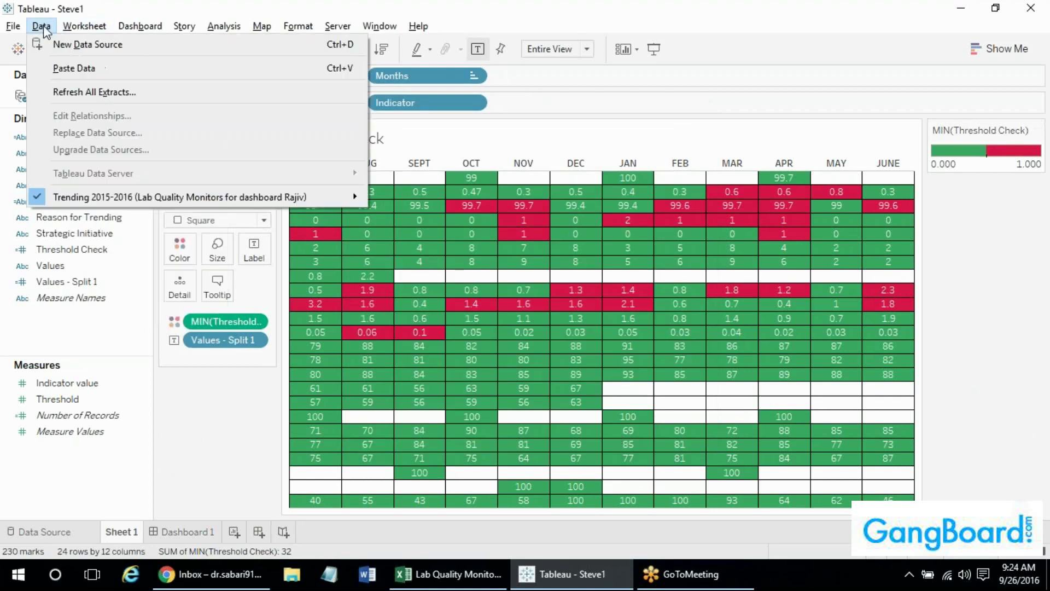
{"action": "mouse_move", "coordinate": [276, 203]}
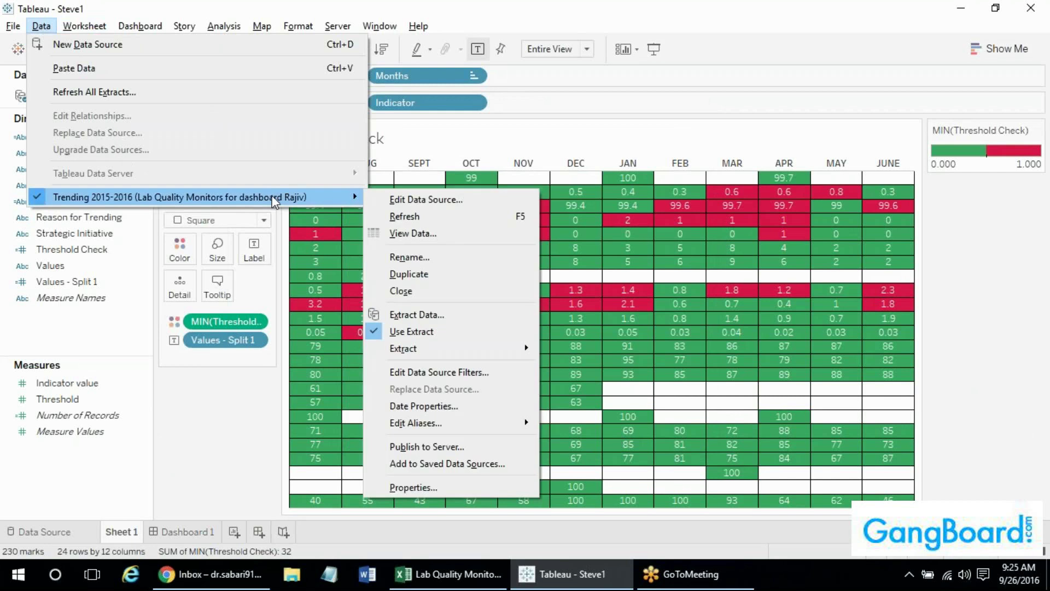
{"action": "mouse_move", "coordinate": [319, 201]}
{"action": "mouse_move", "coordinate": [462, 350]}
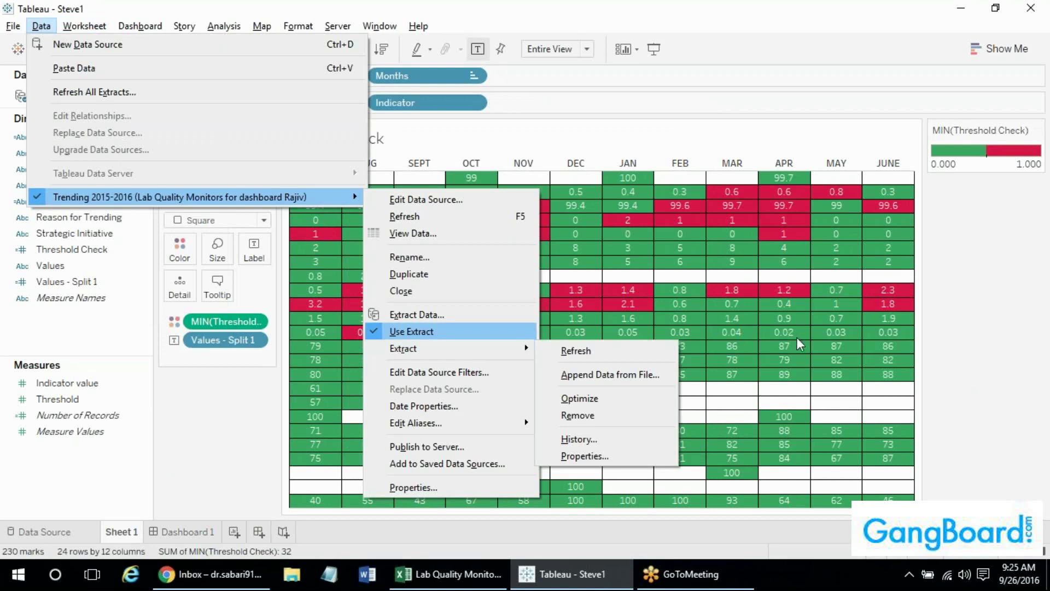
{"action": "left_click", "coordinate": [974, 301]}
{"action": "left_click", "coordinate": [67, 281]}
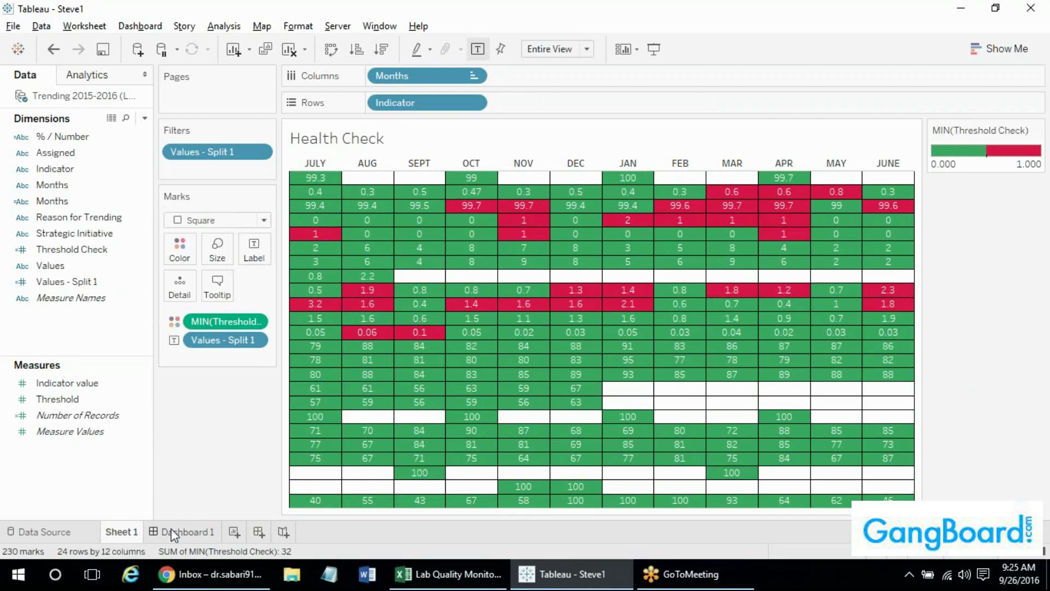
Return to the data source page and set the Trending 2015-2016 connection back to Live.
{"action": "mouse_move", "coordinate": [174, 534]}
{"action": "right_click", "coordinate": [25, 102]}
{"action": "left_click", "coordinate": [49, 534]}
{"action": "left_click", "coordinate": [761, 71]}
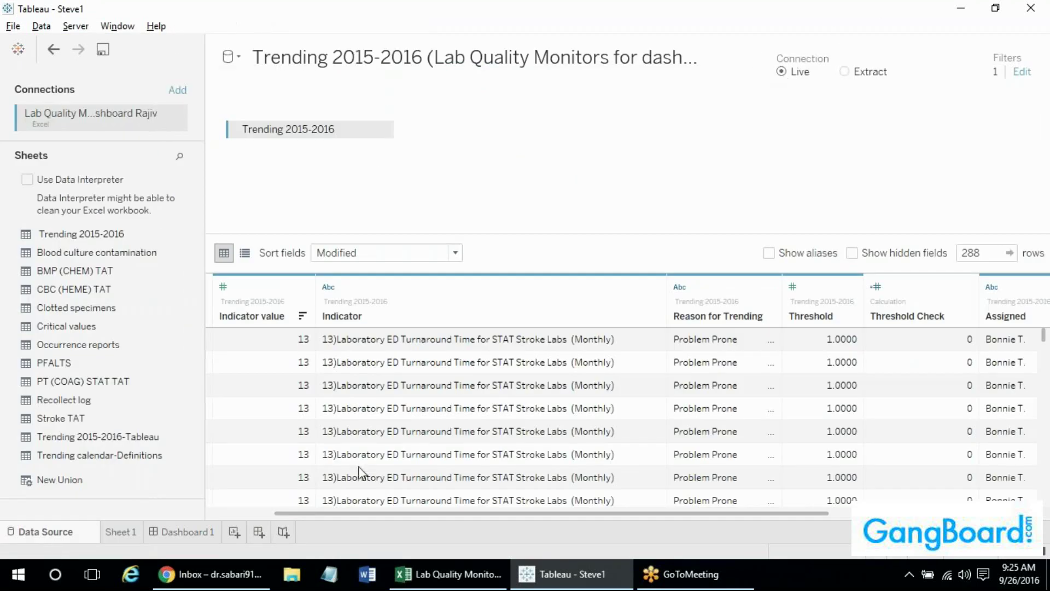
Check the data source's connection type on Sheet 1, and view the first columns of the data source preview.
{"action": "left_click", "coordinate": [118, 532]}
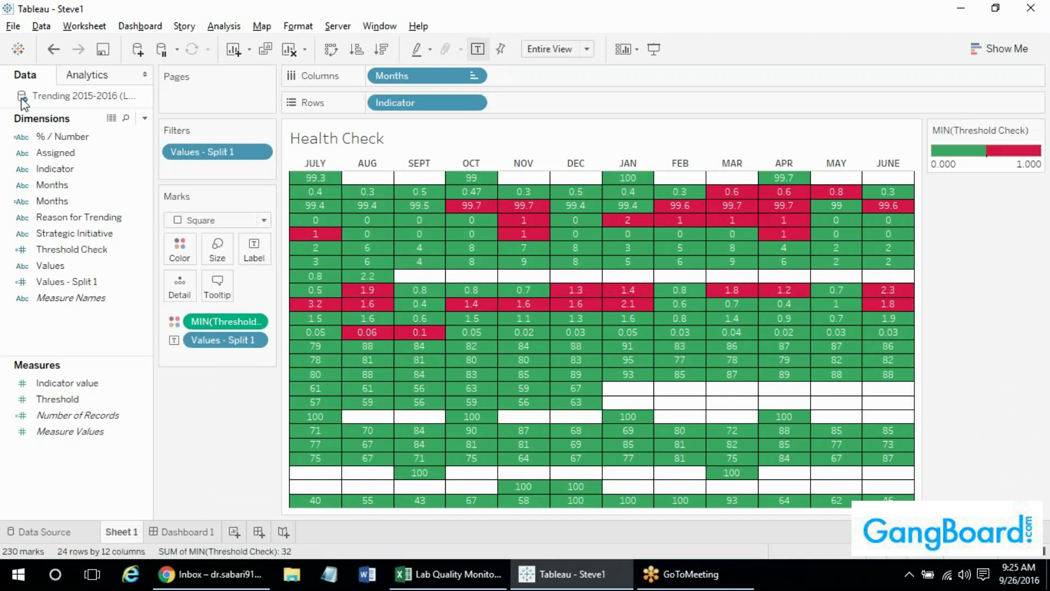
{"action": "left_click", "coordinate": [70, 530]}
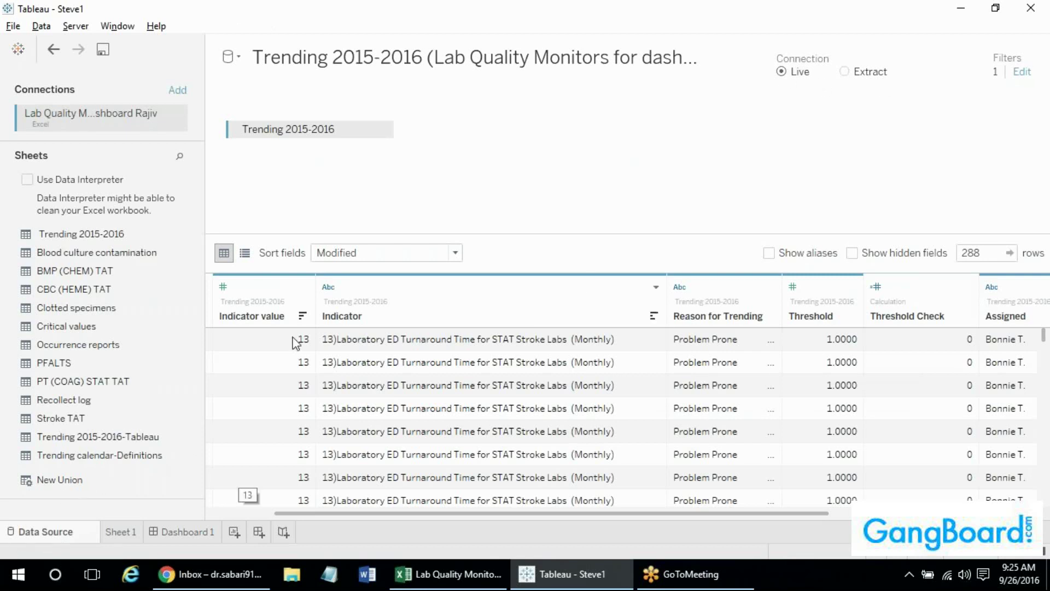
{"action": "scroll", "coordinate": [377, 512], "scroll_direction": "left", "scroll_amount": 3}
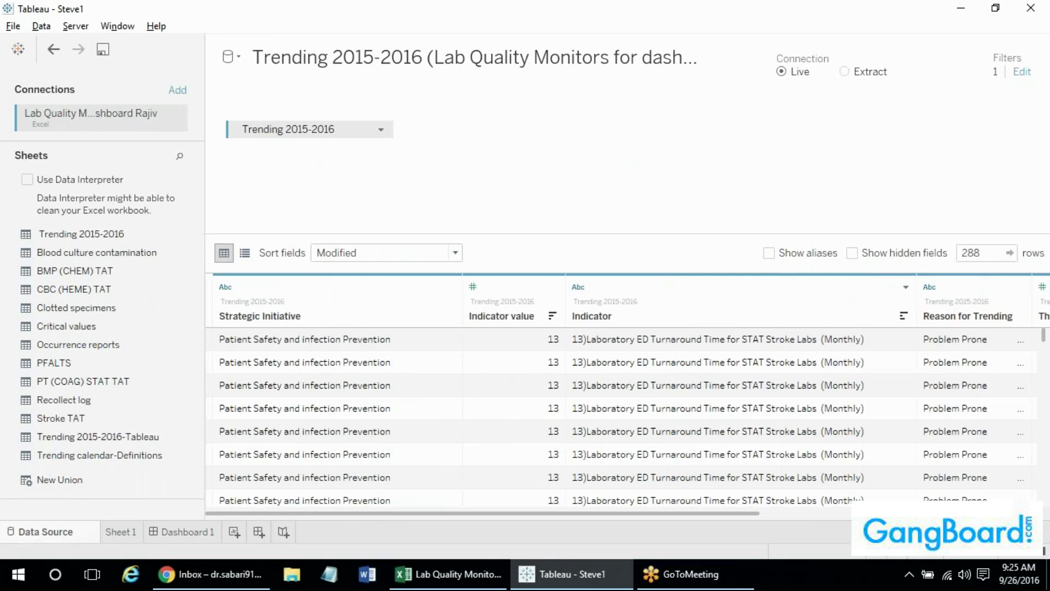
From Sheet 1, enable the extract for the Trending 2015-2016 data source and disable it again.
{"action": "left_click", "coordinate": [121, 531]}
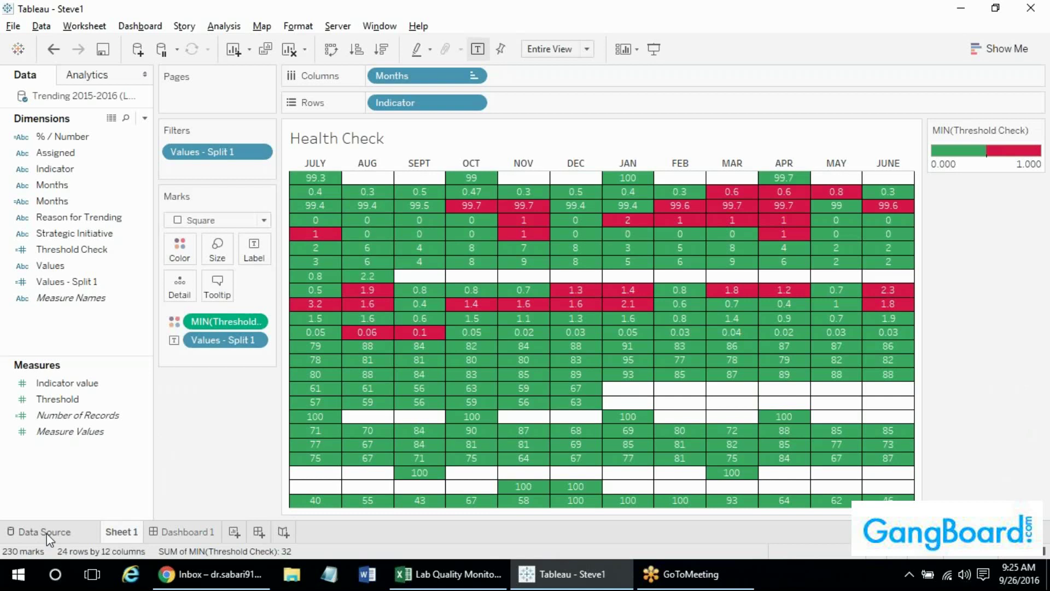
{"action": "left_click", "coordinate": [30, 533]}
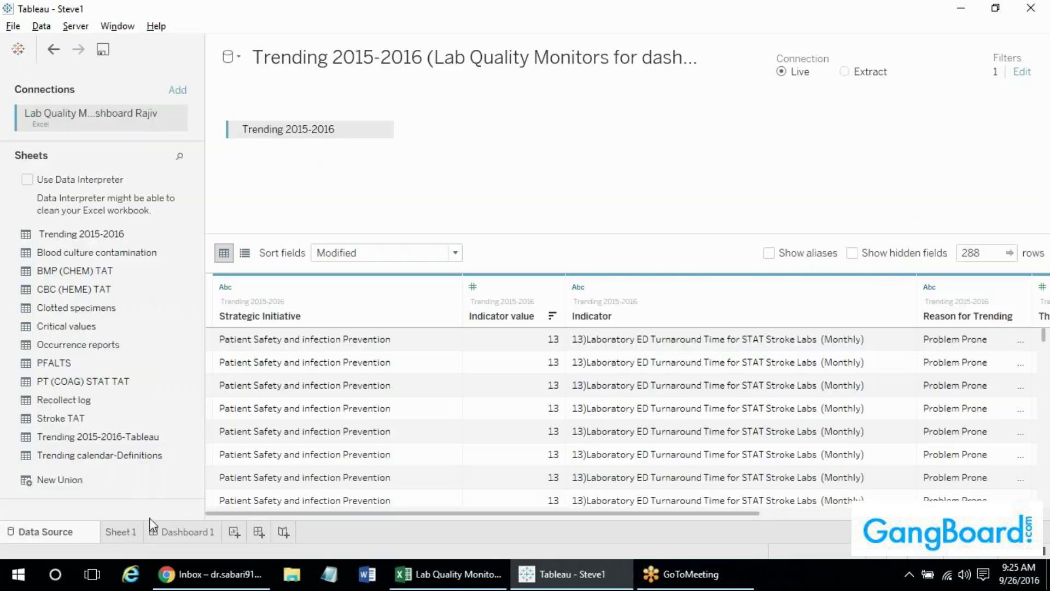
{"action": "left_click", "coordinate": [120, 531]}
{"action": "right_click", "coordinate": [58, 98]}
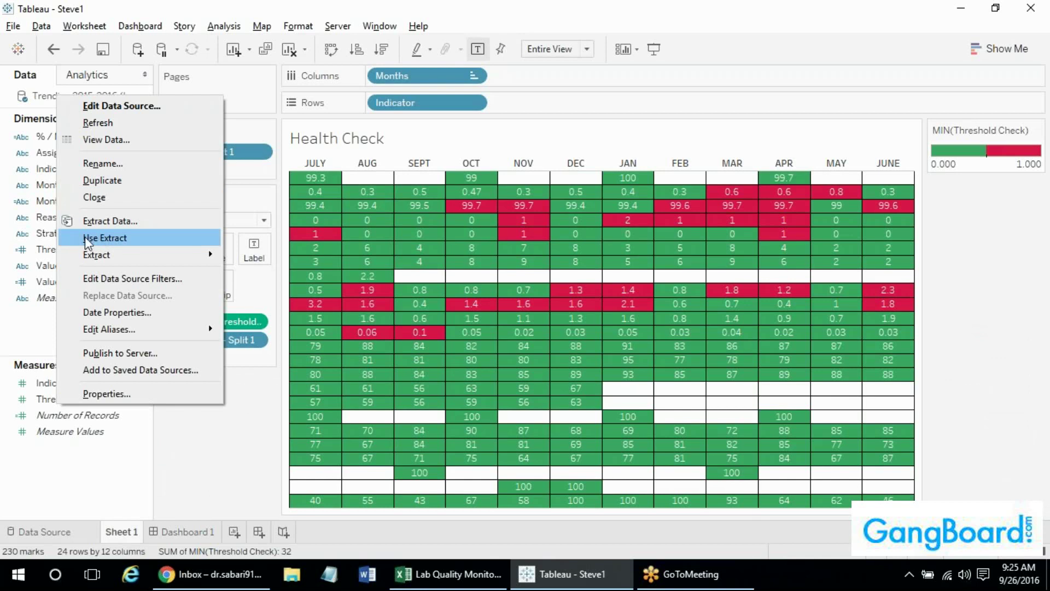
{"action": "left_click", "coordinate": [130, 235]}
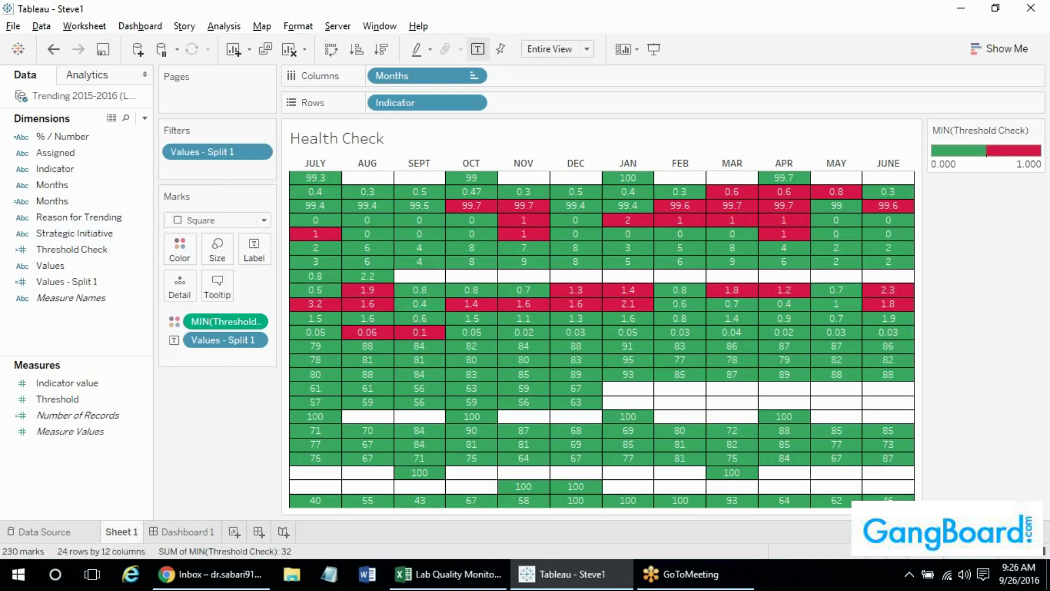
{"action": "right_click", "coordinate": [55, 99]}
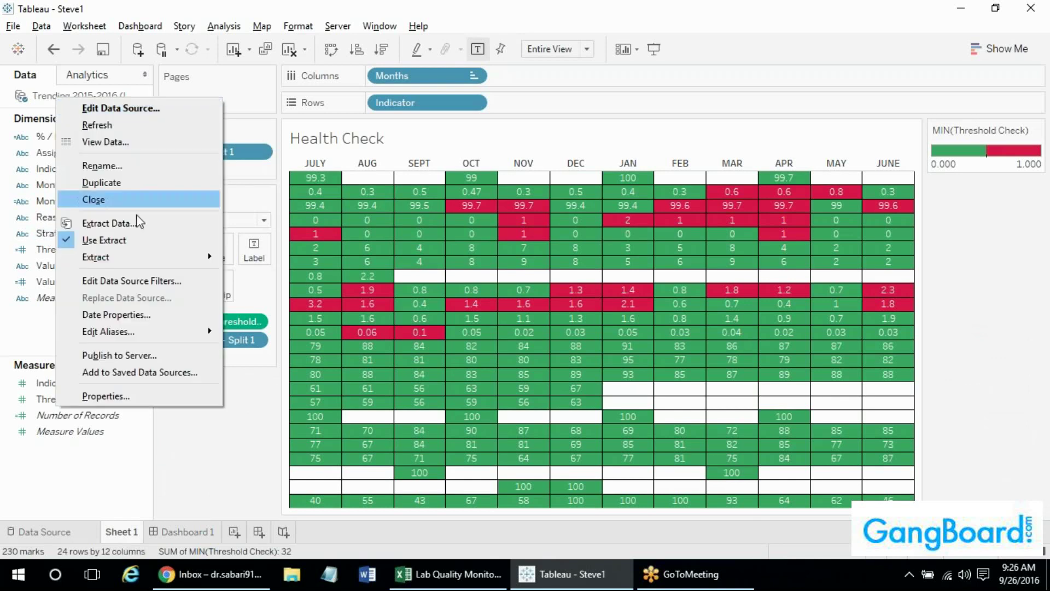
{"action": "left_click", "coordinate": [110, 239]}
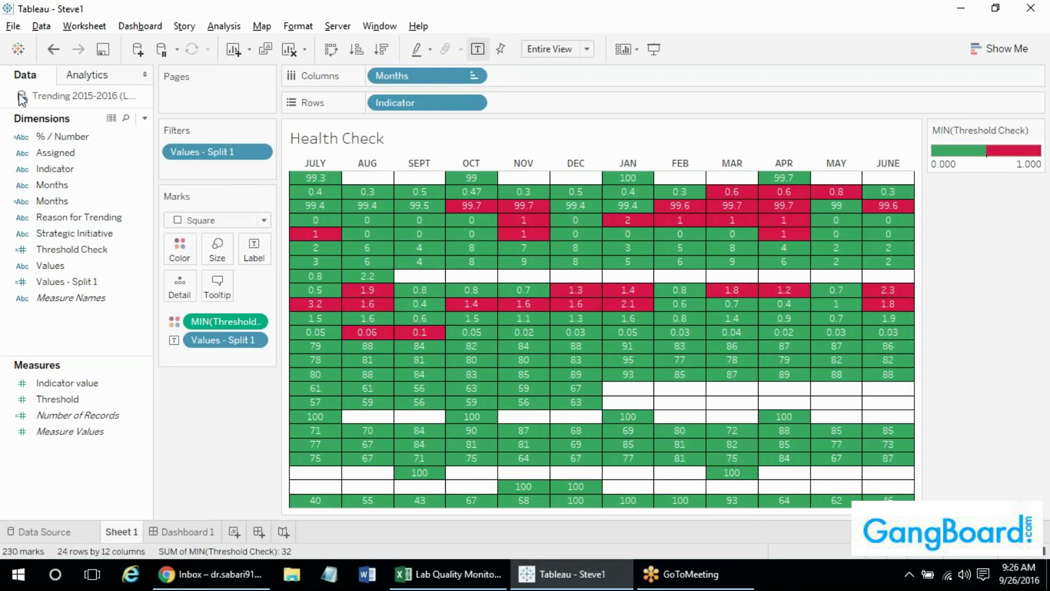
Make the Trending 2015-2016 data source use its extract instead of the live connection.
{"action": "right_click", "coordinate": [49, 98]}
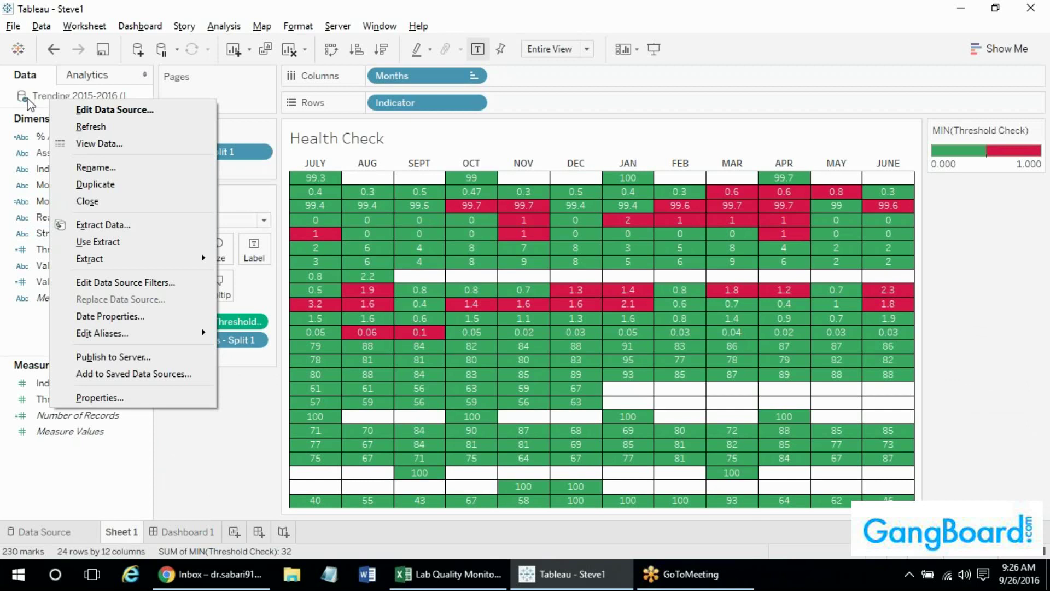
{"action": "mouse_move", "coordinate": [131, 270]}
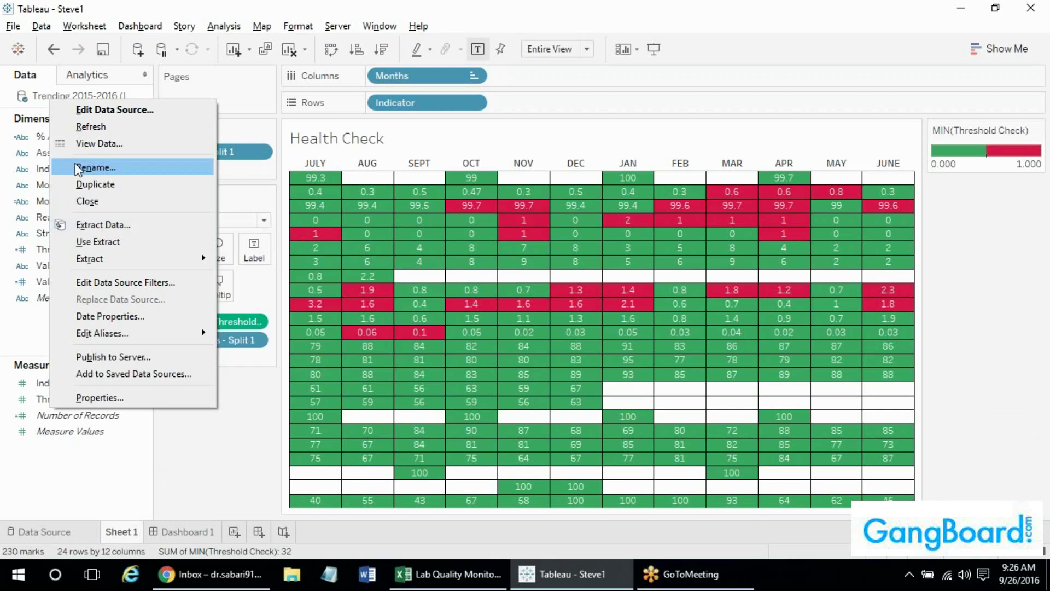
{"action": "left_click", "coordinate": [99, 247]}
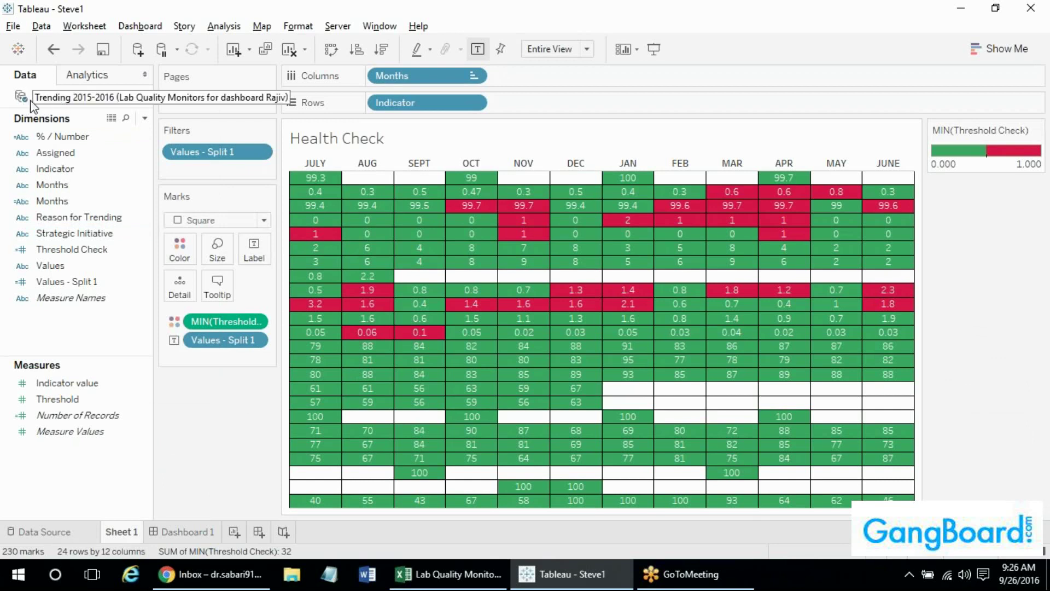
Add a new Excel data source connected to the Lab Quality Monitors workbook on the desktop.
{"action": "left_click", "coordinate": [42, 27]}
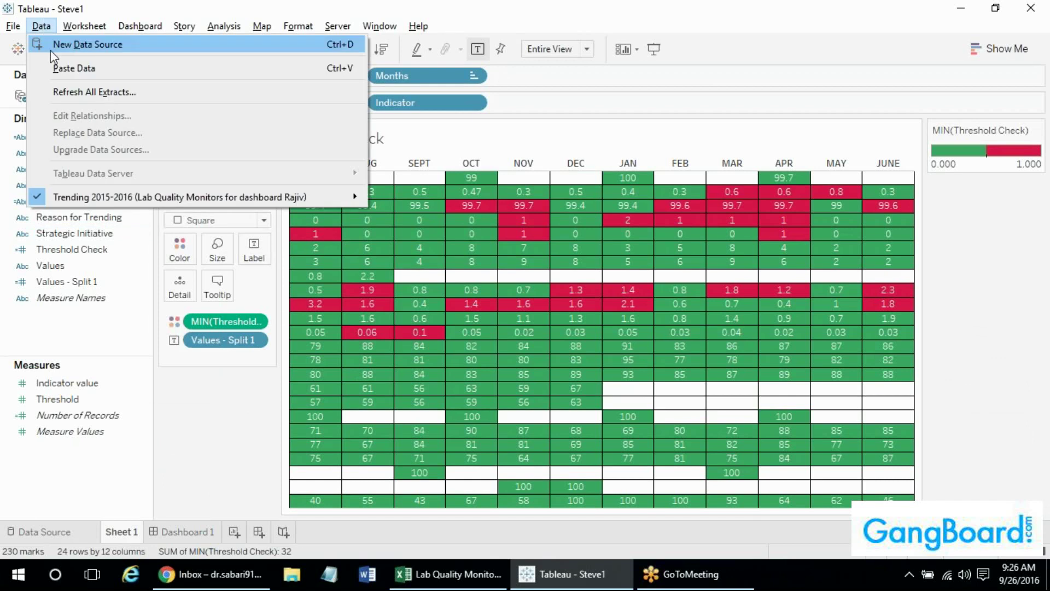
{"action": "left_click", "coordinate": [51, 48]}
{"action": "left_click", "coordinate": [168, 141]}
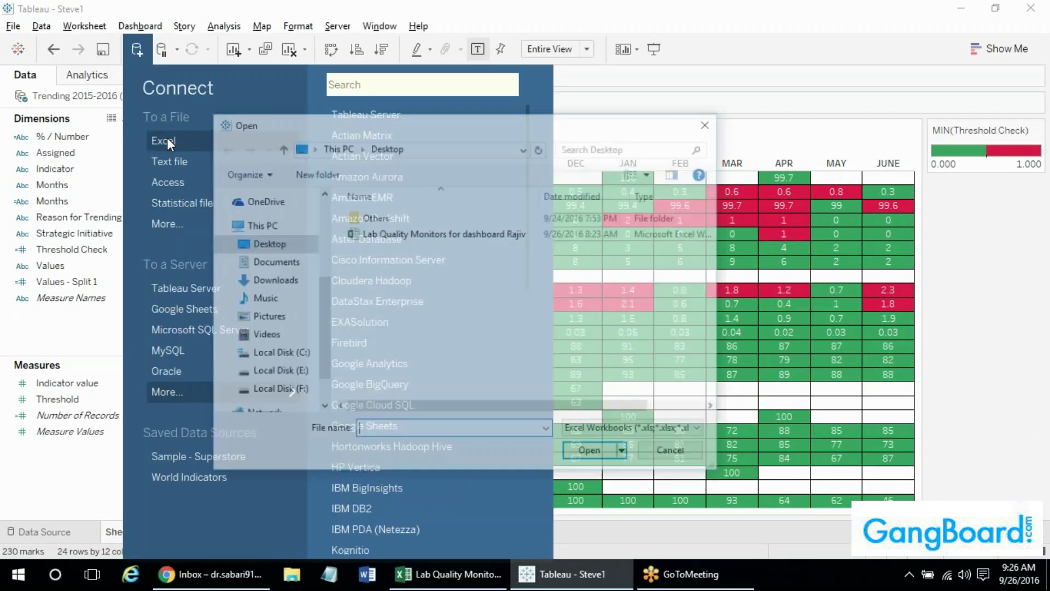
{"action": "double_click", "coordinate": [366, 237]}
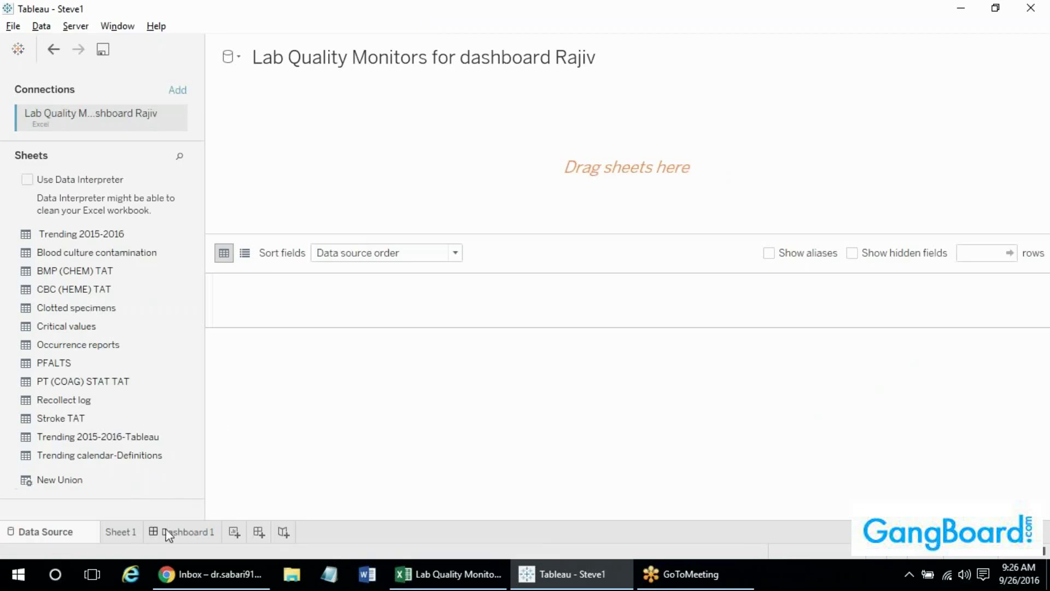
Duplicate the Lab Quality Monitors workbook on the desktop and add the copy as a second Excel connection to the new data source.
{"action": "left_click", "coordinate": [1048, 575]}
{"action": "left_click", "coordinate": [176, 91]}
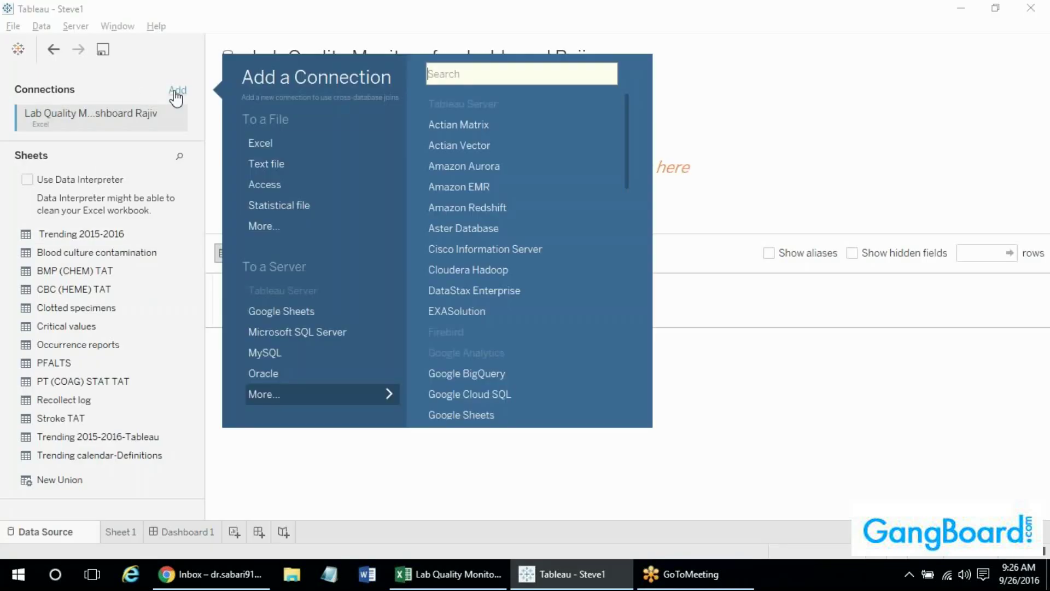
{"action": "left_click", "coordinate": [264, 143]}
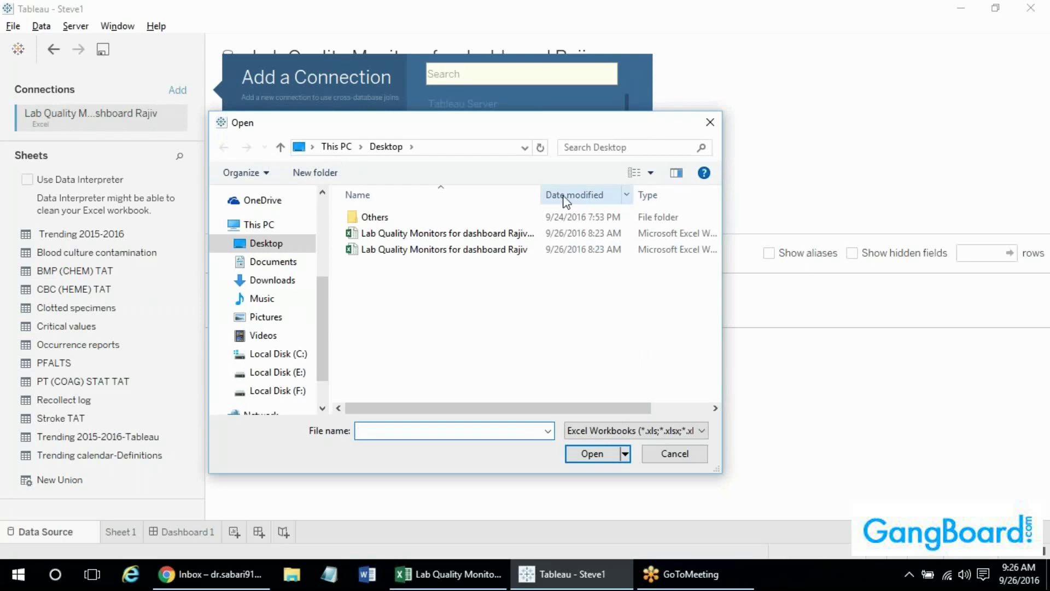
{"action": "left_click_drag", "start_coordinate": [541, 196], "coordinate": [563, 196]}
{"action": "left_click", "coordinate": [506, 233]}
{"action": "double_click", "coordinate": [505, 233]}
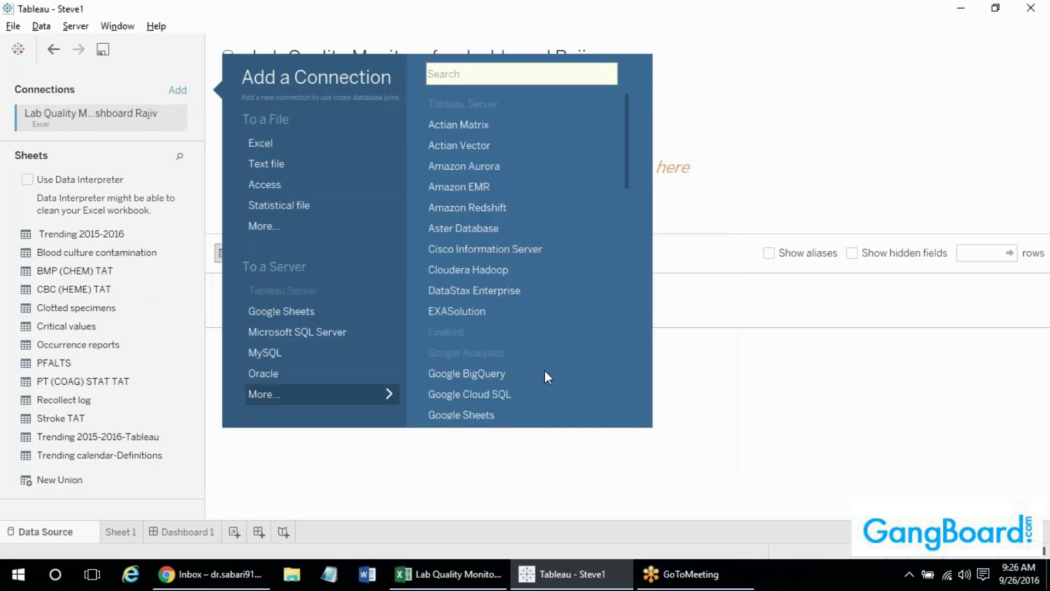
Return to Sheet 1, check the Multiple Connections source's status, and stop using the extract for Trending 2015-2016.
{"action": "left_click", "coordinate": [134, 534]}
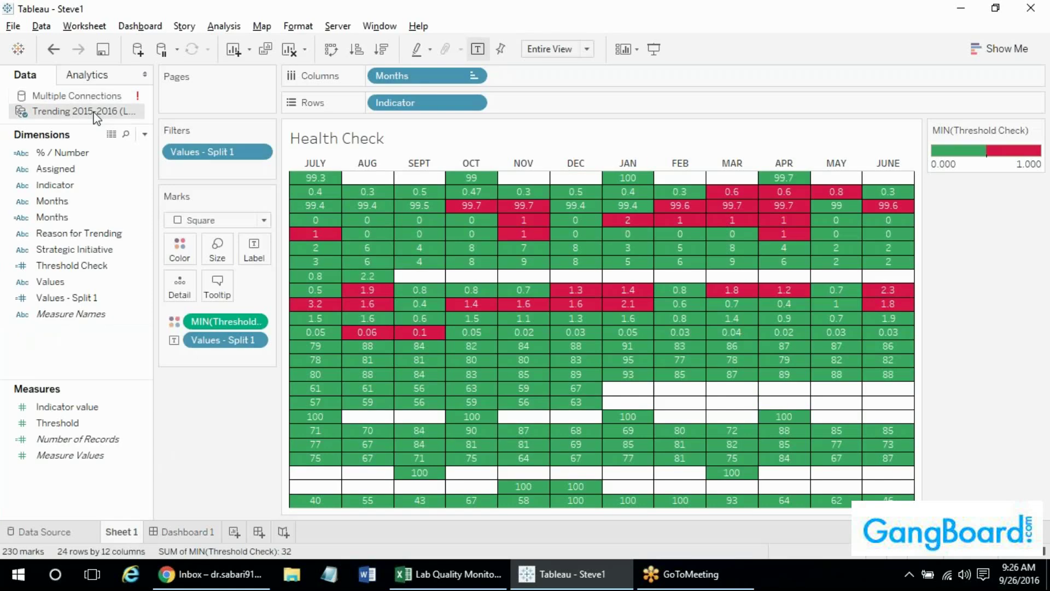
{"action": "mouse_move", "coordinate": [66, 97]}
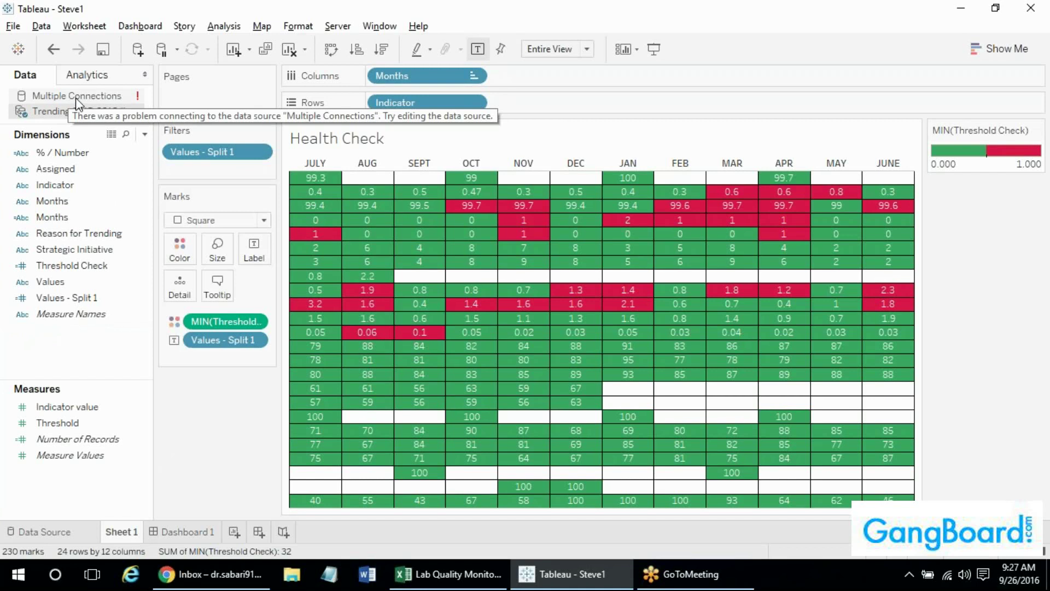
{"action": "right_click", "coordinate": [50, 111]}
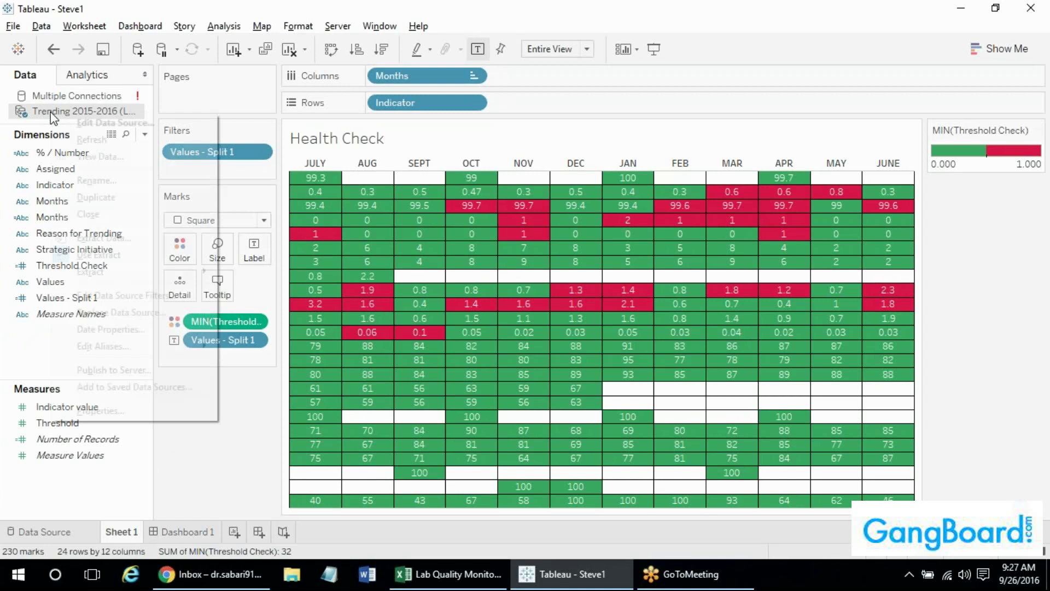
{"action": "left_click", "coordinate": [110, 254]}
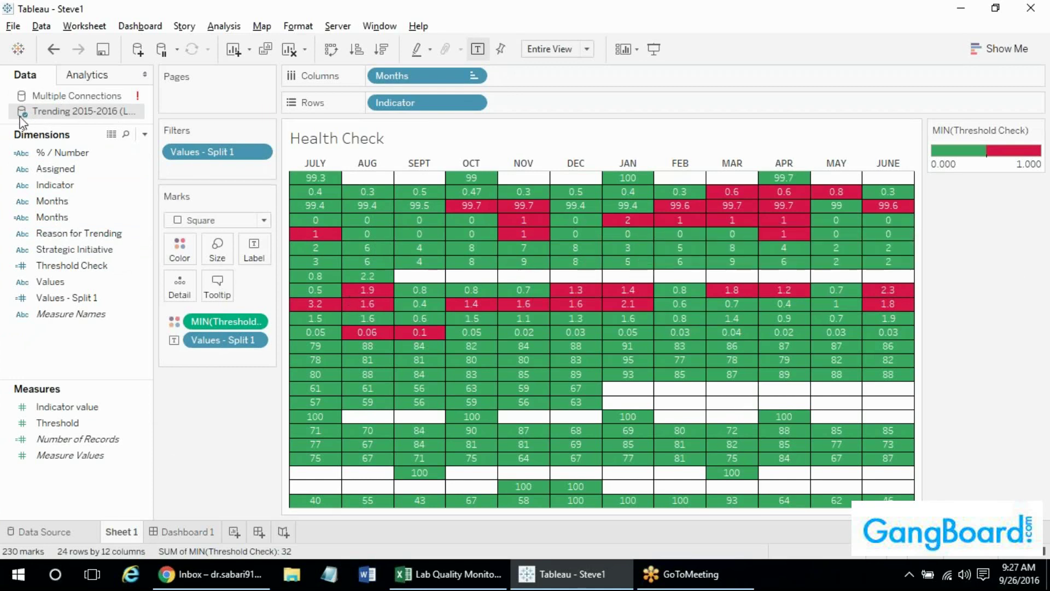
Compare the fields of the Multiple Connections and Trending 2015-2016 data sources by alternating between them on Sheet 1.
{"action": "left_click", "coordinate": [48, 99]}
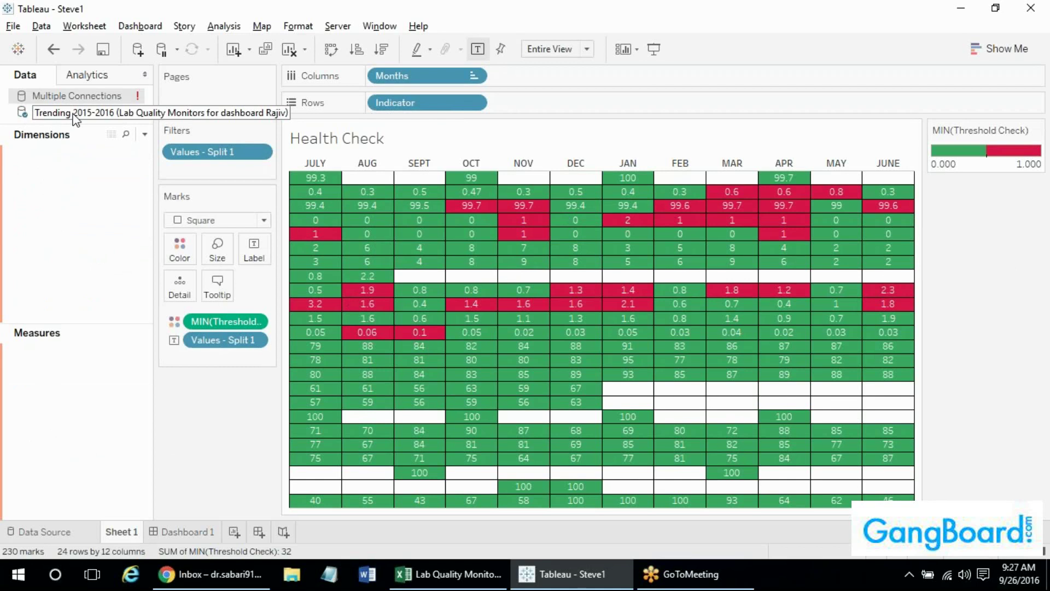
{"action": "left_click", "coordinate": [74, 115]}
{"action": "left_click", "coordinate": [75, 98]}
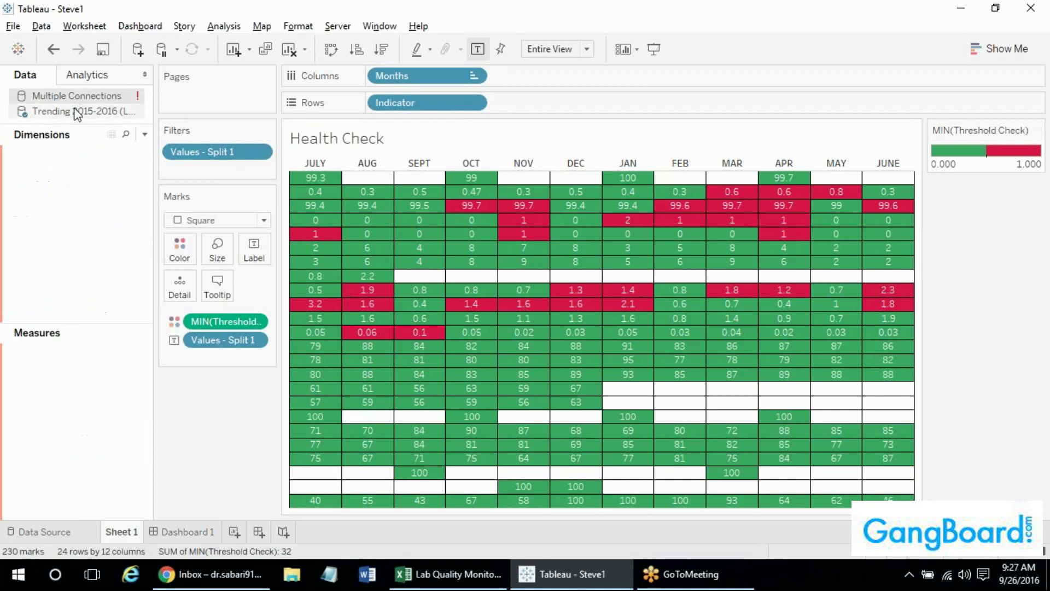
{"action": "left_click", "coordinate": [76, 111]}
{"action": "left_click", "coordinate": [76, 96]}
{"action": "left_click", "coordinate": [76, 110]}
{"action": "left_click", "coordinate": [76, 97]}
{"action": "left_click", "coordinate": [75, 113]}
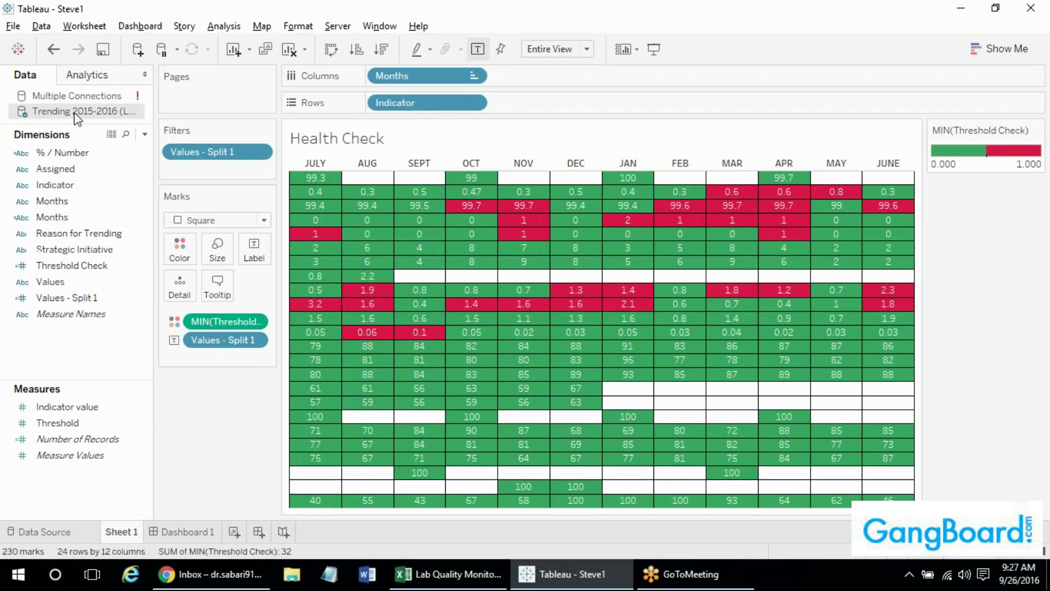
Add the copied Lab Quality Monitors workbook as a second Excel connection to the Trending 2015-2016 data source.
{"action": "left_click", "coordinate": [43, 531]}
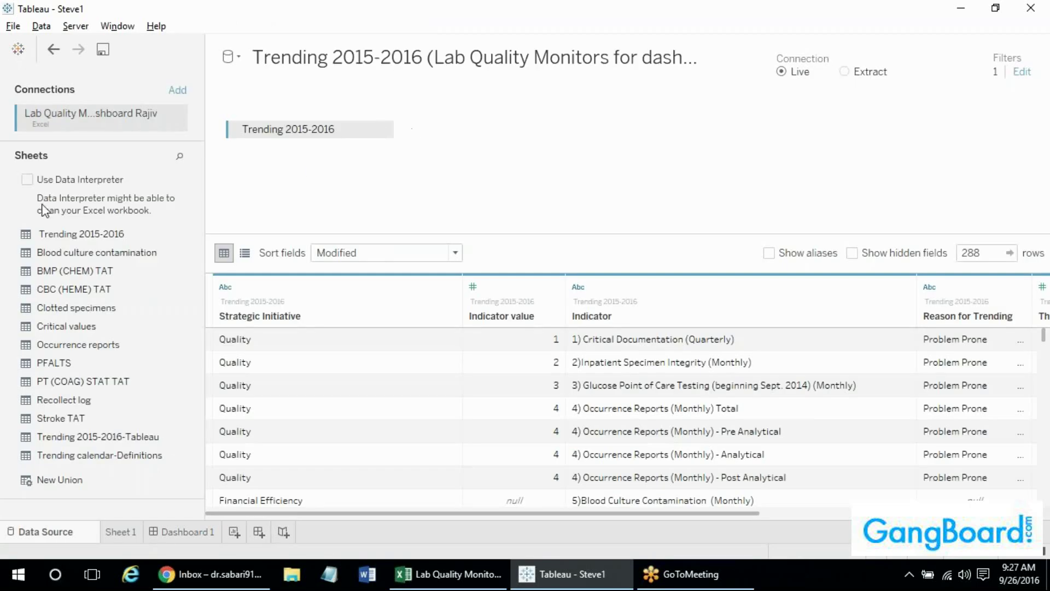
{"action": "left_click", "coordinate": [177, 90]}
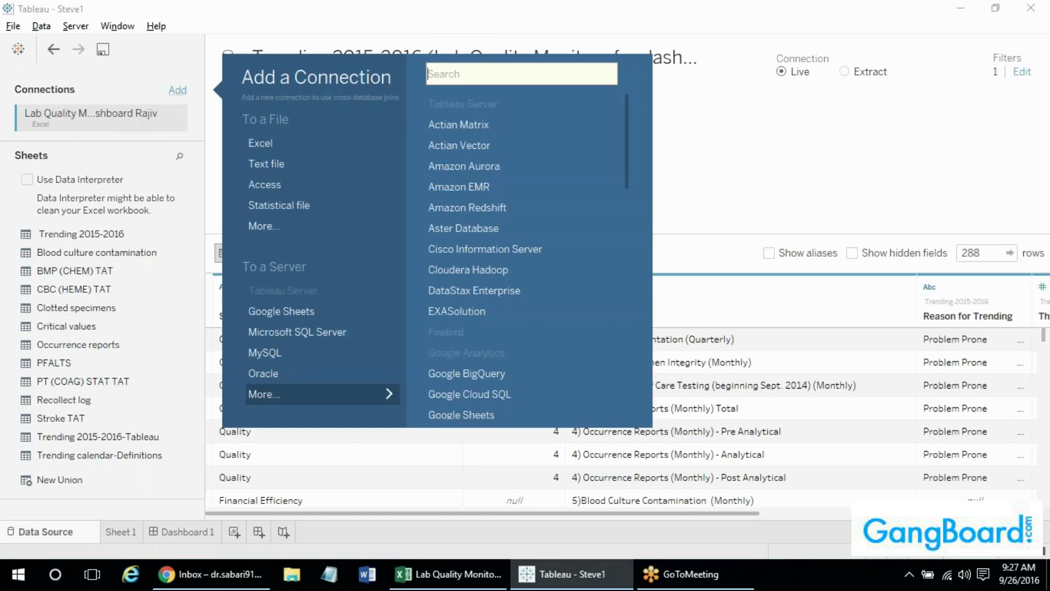
{"action": "left_click", "coordinate": [254, 140]}
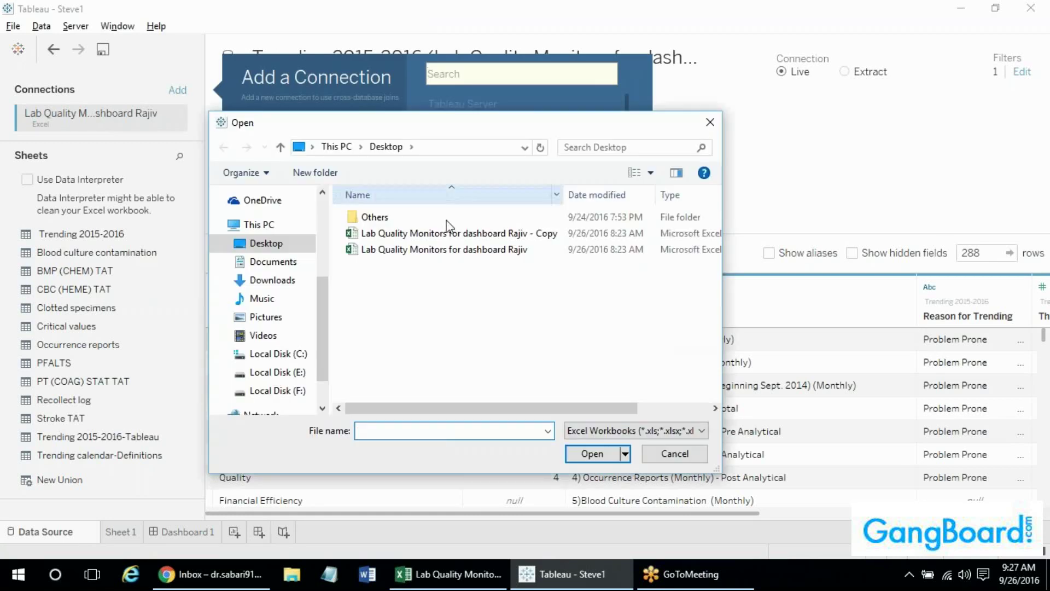
{"action": "double_click", "coordinate": [457, 234]}
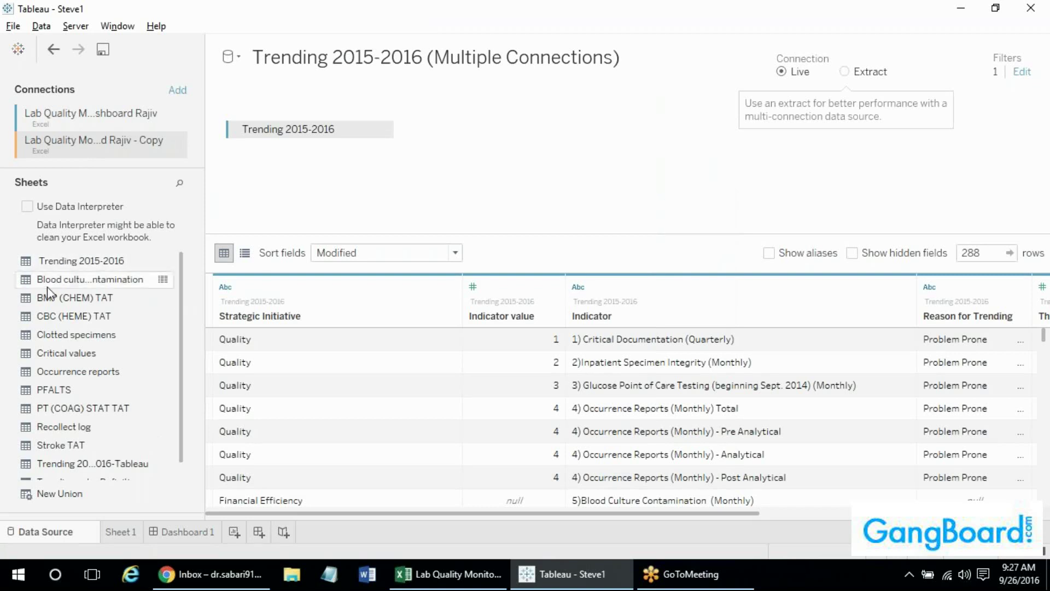
Join the copied workbook's Trending 2015-2016 sheet to the existing Trending 2015-2016 table, and review the combined dimensions on Sheet 1.
{"action": "left_click_drag", "start_coordinate": [55, 270], "coordinate": [460, 146]}
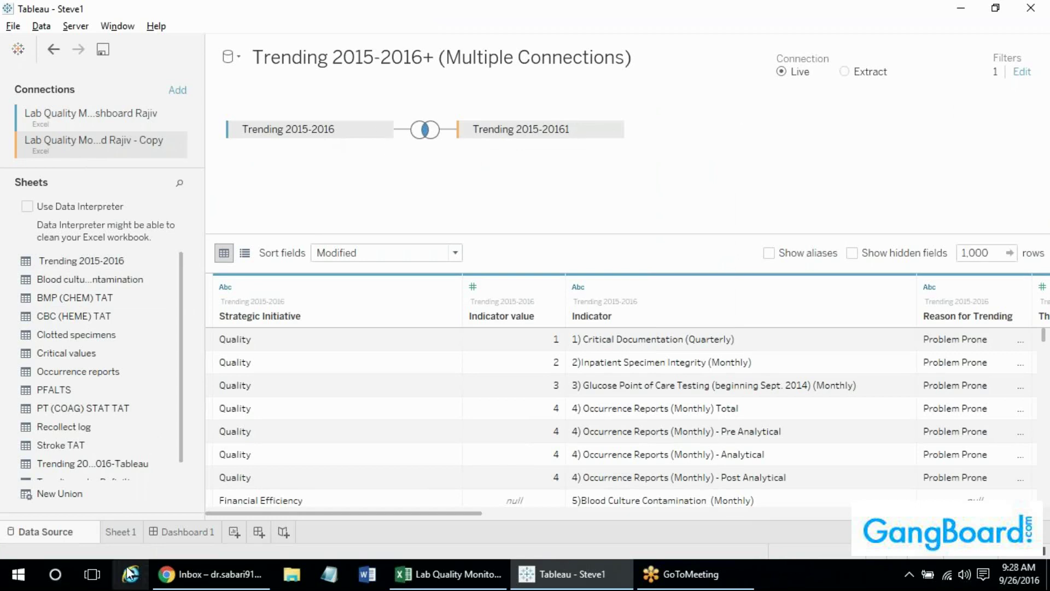
{"action": "left_click", "coordinate": [125, 531]}
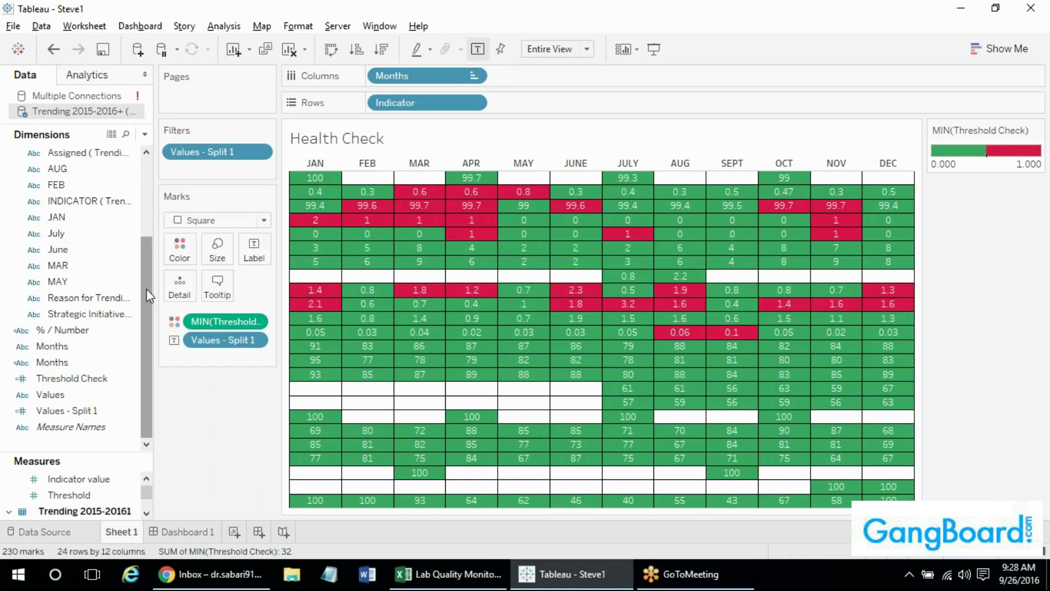
{"action": "left_click_drag", "start_coordinate": [146, 289], "coordinate": [146, 210]}
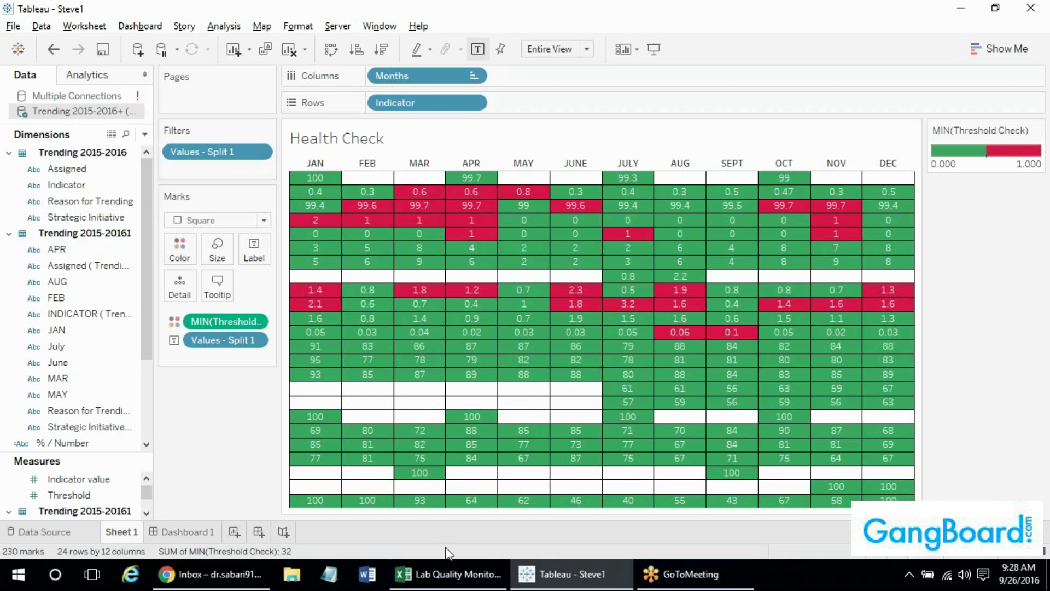
Switch to the Lab Quality Monitors workbook in Excel and compare the Phlebotomist columns of the Clotted specimens and Blood culture contamination sheets.
{"action": "left_click", "coordinate": [445, 574]}
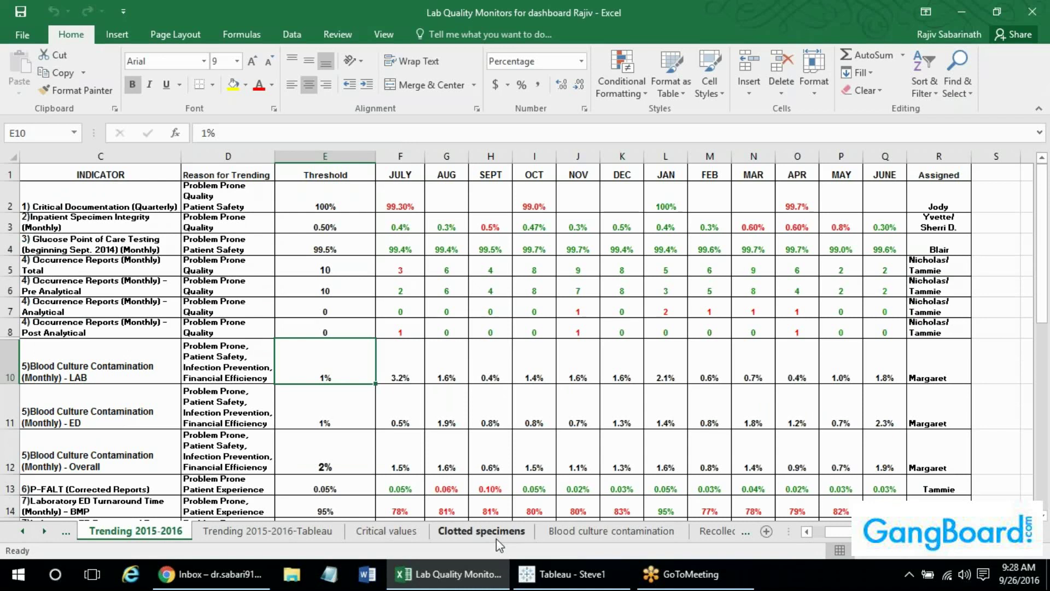
{"action": "left_click", "coordinate": [611, 530]}
{"action": "left_click", "coordinate": [514, 531]}
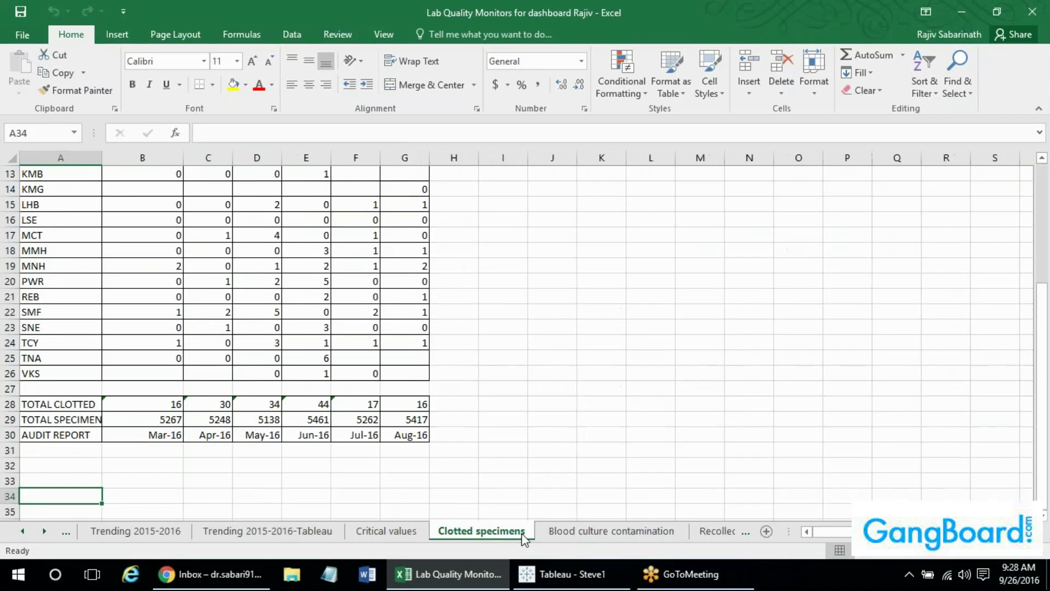
{"action": "left_click_drag", "start_coordinate": [1043, 305], "coordinate": [1047, 155]}
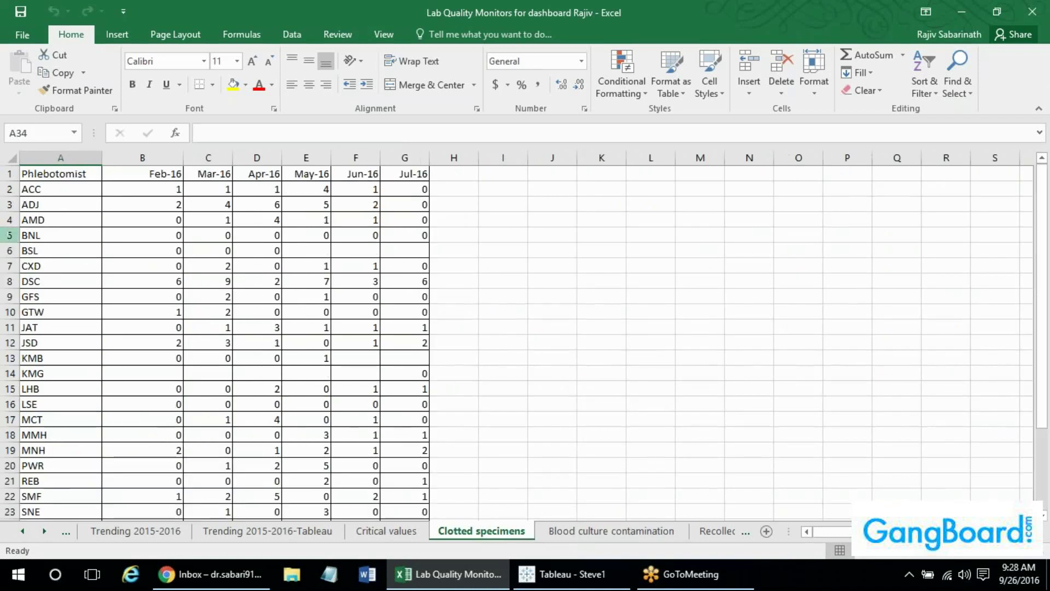
{"action": "left_click", "coordinate": [61, 157]}
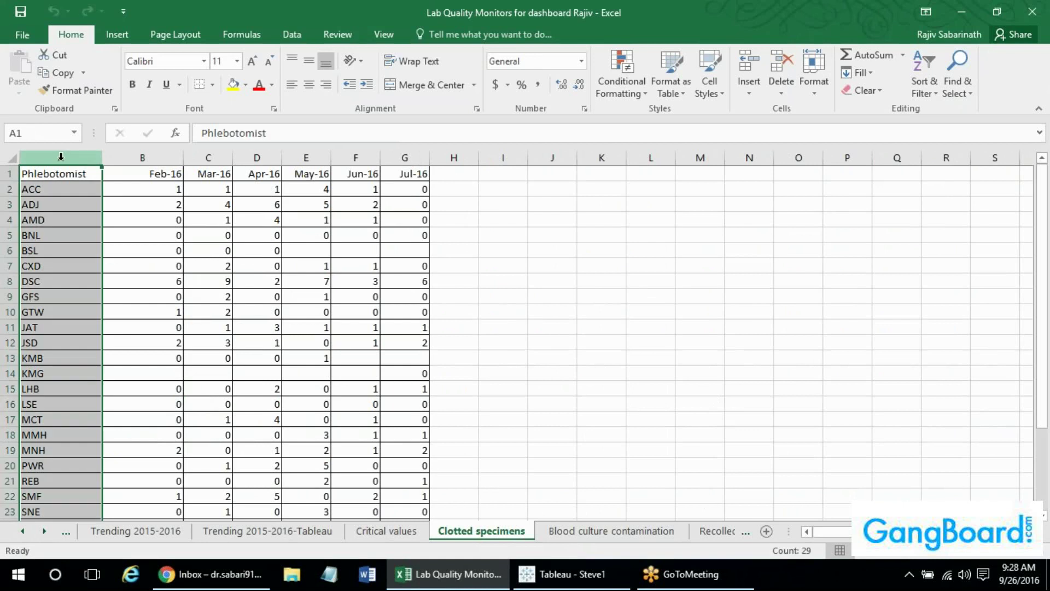
{"action": "left_click", "coordinate": [602, 530]}
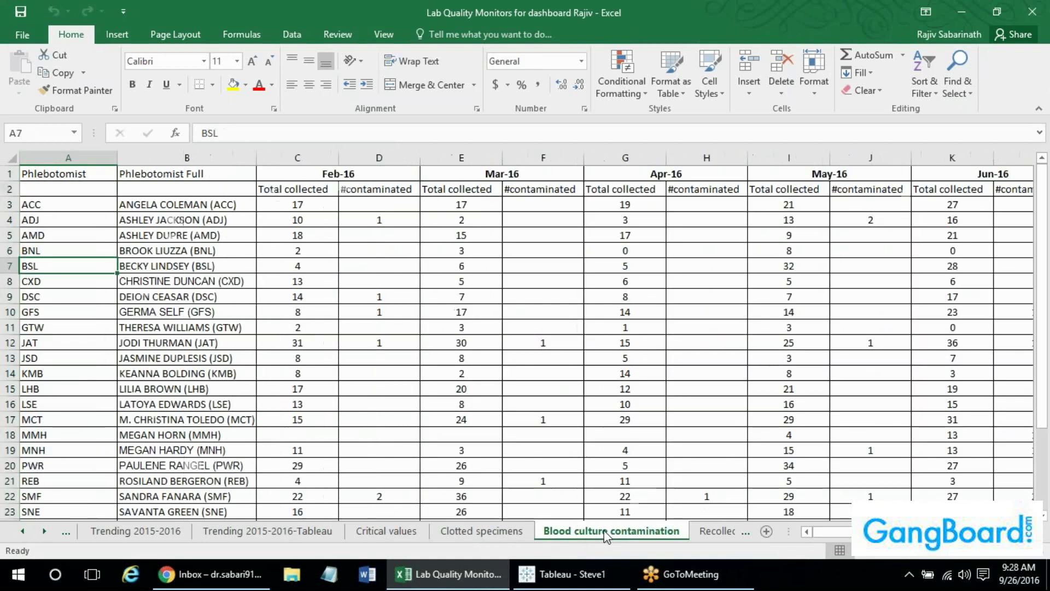
{"action": "left_click", "coordinate": [68, 157]}
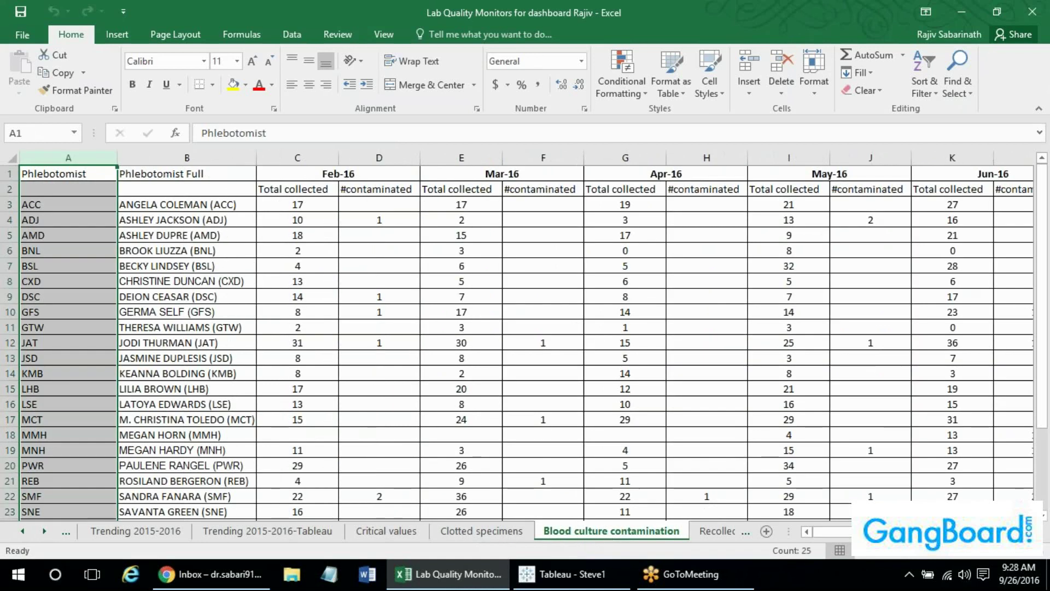
Switch to Tableau's data source page and open the join definition between Trending 2015-2016 and Trending 2015-20161 to review it.
{"action": "left_click", "coordinate": [552, 575]}
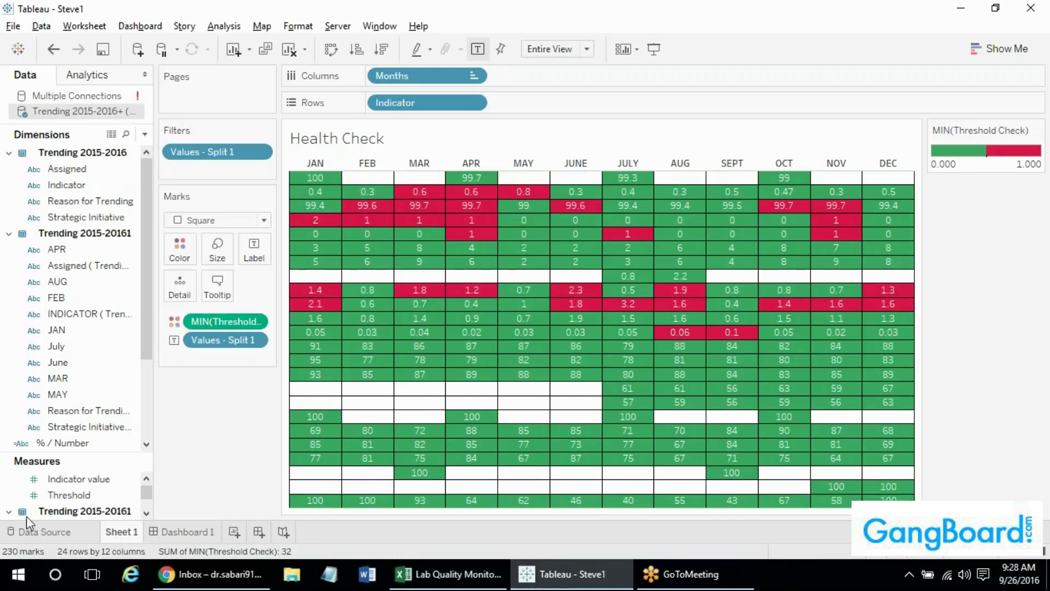
{"action": "left_click", "coordinate": [25, 527]}
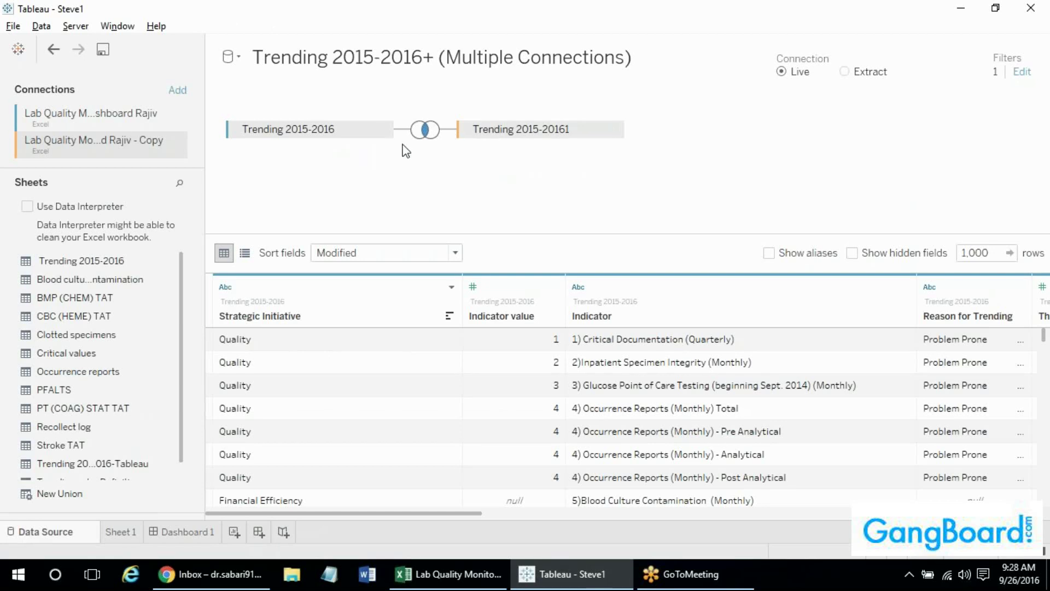
{"action": "left_click", "coordinate": [426, 133]}
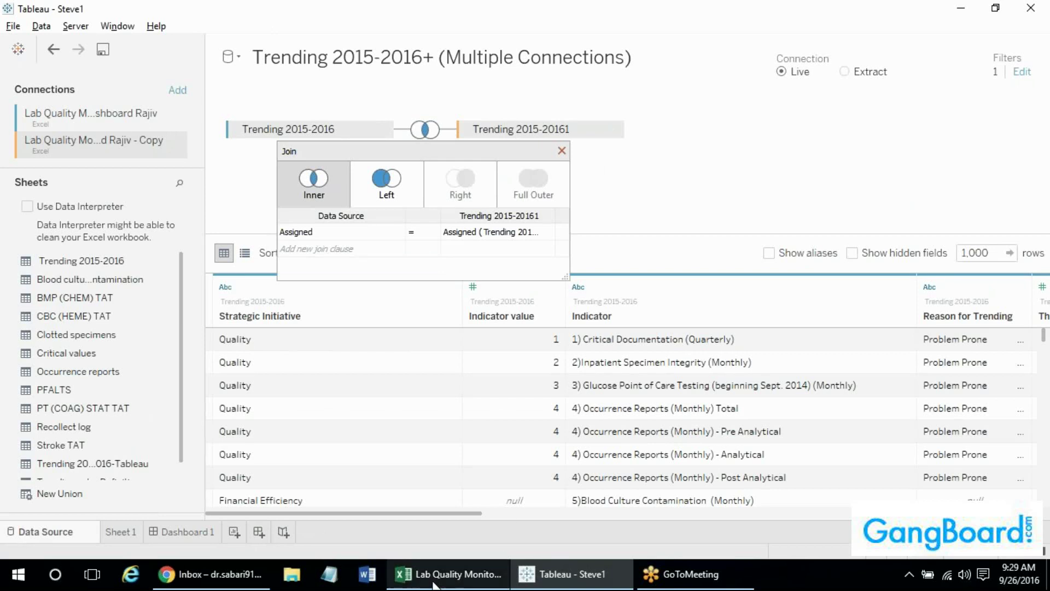
Switch to Notepad and write a "Union" line followed by a "Joins - A(10) B(2)" line.
{"action": "left_click", "coordinate": [332, 578]}
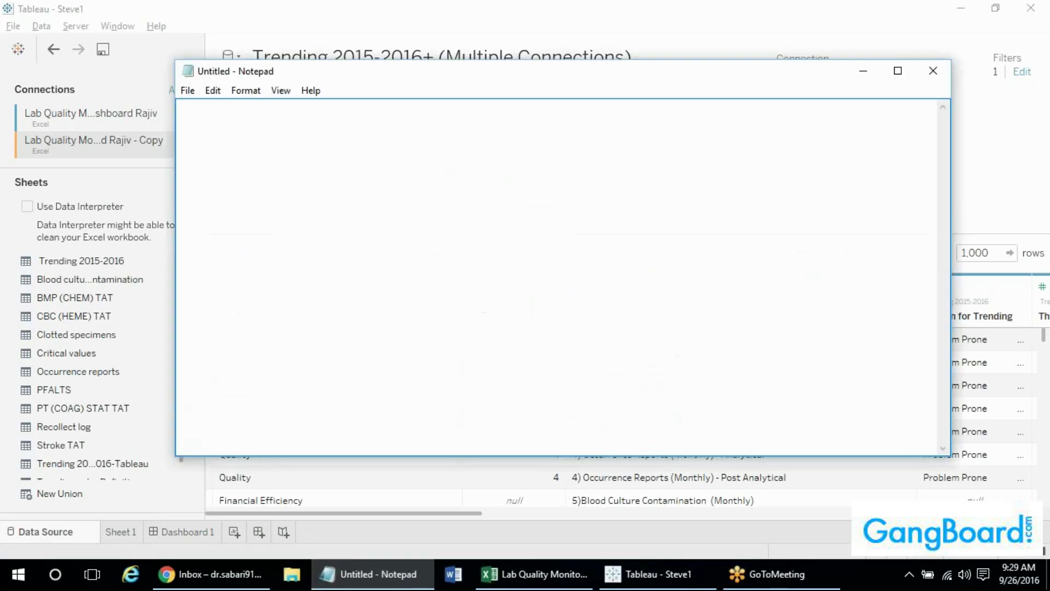
{"action": "type", "text": "Union"}
{"action": "key", "text": "Return"}
{"action": "type", "text": "Joins"}
{"action": "key", "text": "Return"}
{"action": "left_click", "coordinate": [241, 122]}
{"action": "type", "text": "- A B"}
{"action": "key", "text": "Left"}
{"action": "key", "text": "Left"}
{"action": "type", "text": "(10) B"}
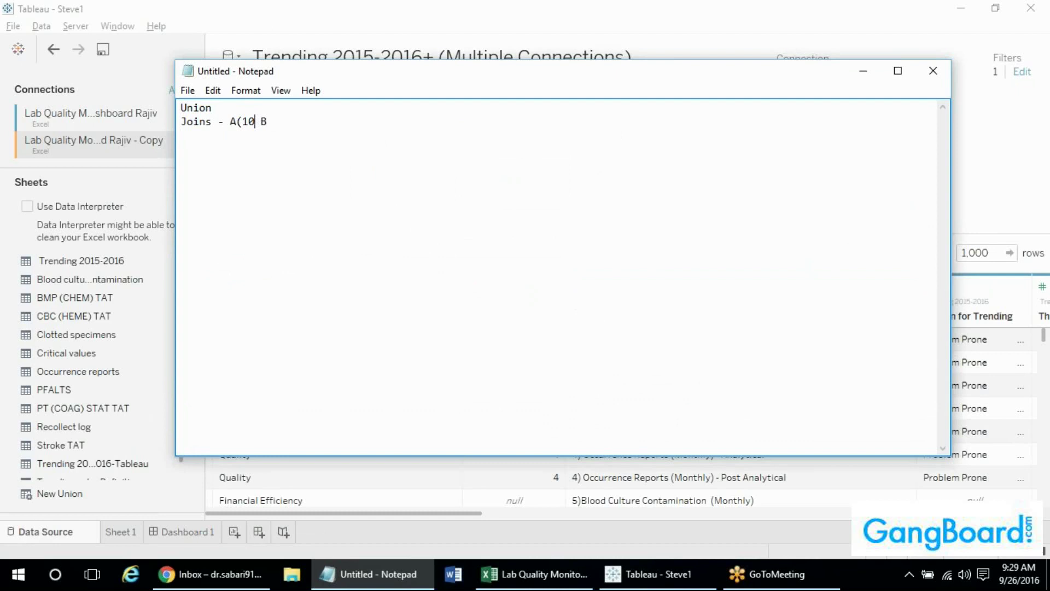
{"action": "type", "text": "("}
{"action": "type", "text": "20"}
{"action": "key", "text": "BackSpace"}
{"action": "type", "text": ")"}
List "X - 2014", "Y - 2015" and "Z - 2016" on separate lines under the Union heading.
{"action": "key", "text": "Return"}
{"action": "key", "text": "Return"}
{"action": "key", "text": "Return"}
{"action": "type", "text": "A"}
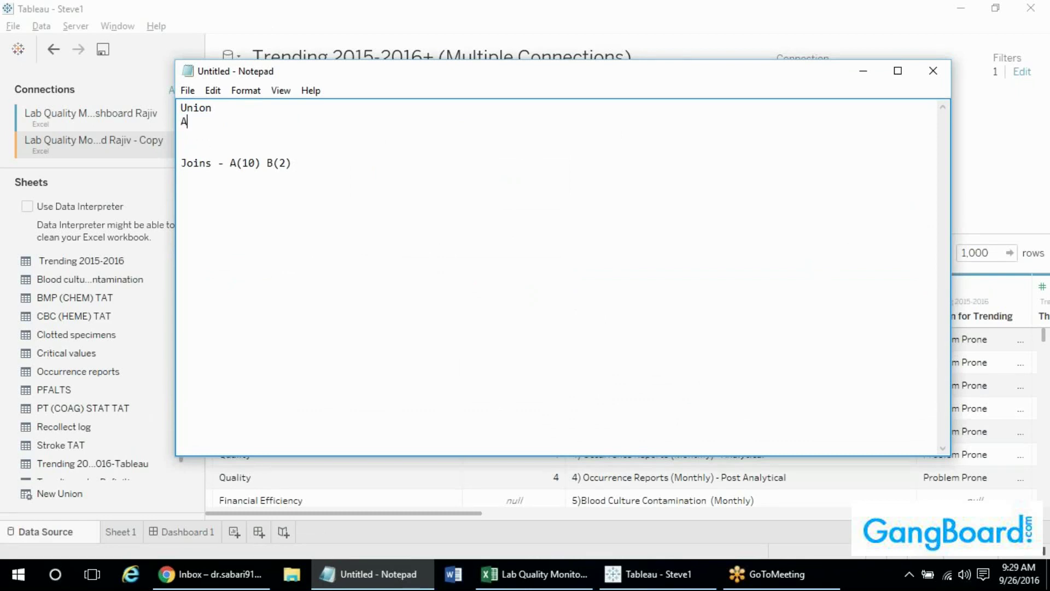
{"action": "key", "text": "BackSpace"}
{"action": "type", "text": "X"}
{"action": "key", "text": "Return"}
{"action": "type", "text": "Y"}
{"action": "key", "text": "Return"}
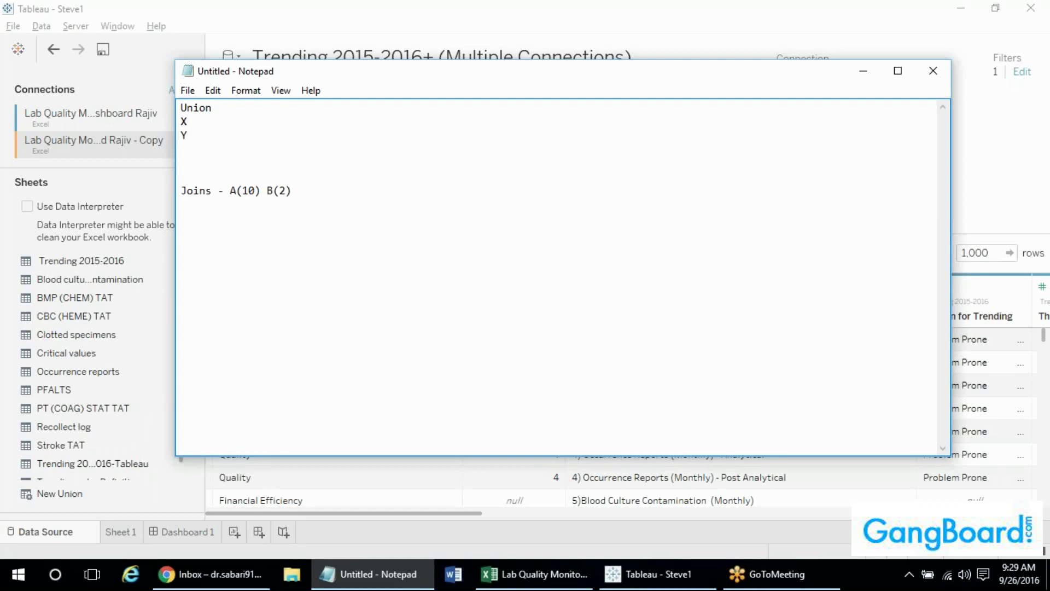
{"action": "type", "text": "Z"}
{"action": "left_click", "coordinate": [186, 121]}
{"action": "type", "text": "- 2014 Y - 2015"}
{"action": "left_click", "coordinate": [187, 149]}
{"action": "type", "text": "- 201"}
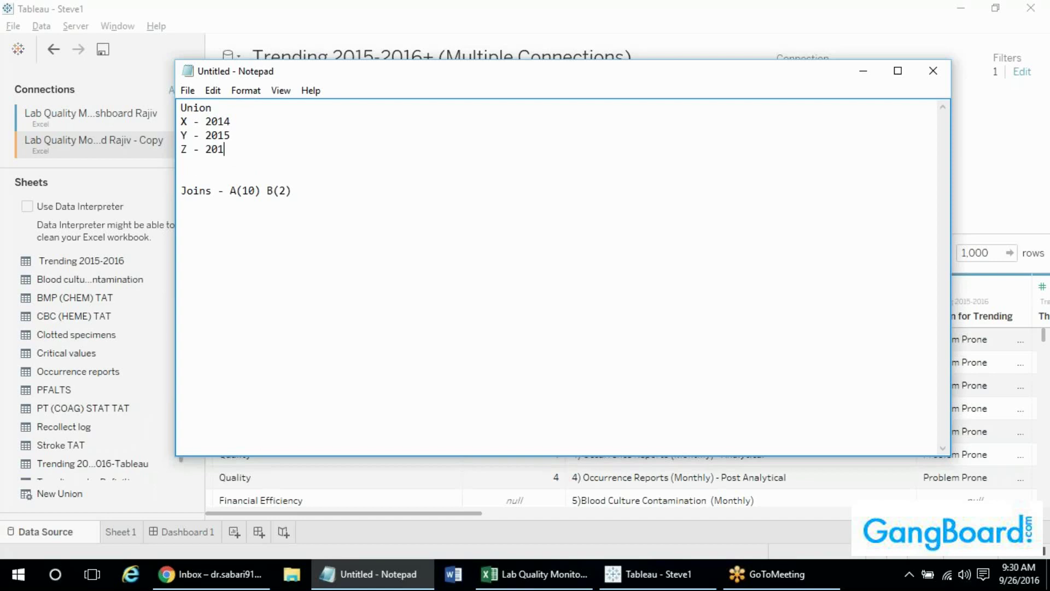
{"action": "type", "text": "6"}
Append "(10)" to the X, Y and Z lines of the Union list.
{"action": "key", "text": "shift+Left"}
{"action": "key", "text": "shift+Left"}
{"action": "key", "text": "shift+Left"}
{"action": "key", "text": "shift+Left"}
{"action": "key", "text": "shift+Left"}
{"action": "key", "text": "shift+Left"}
{"action": "key", "text": "shift+Left"}
{"action": "key", "text": "shift+Left"}
{"action": "key", "text": "shift+Left"}
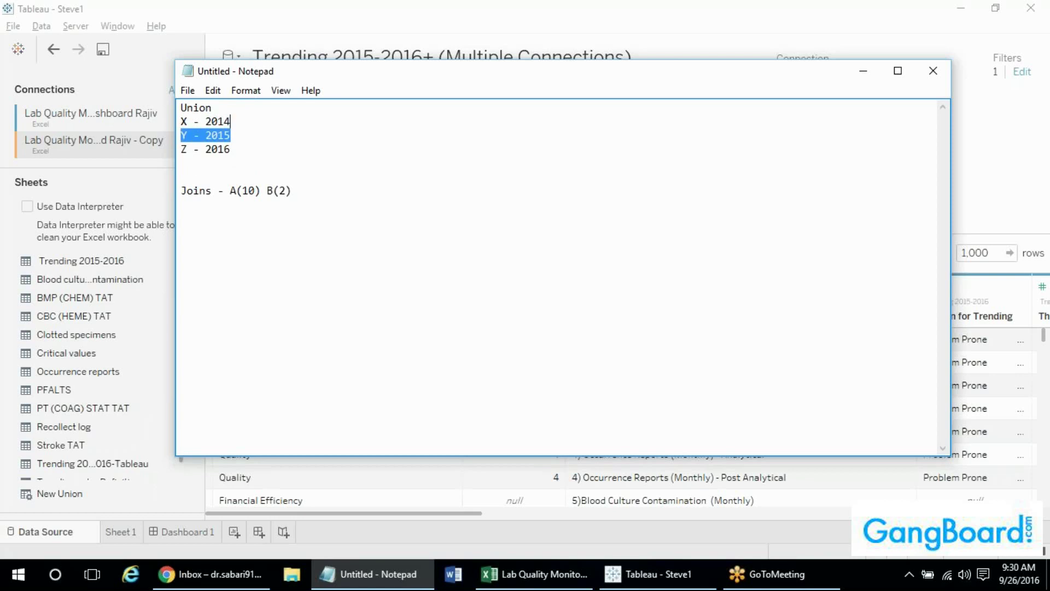
{"action": "left_click", "coordinate": [231, 148]}
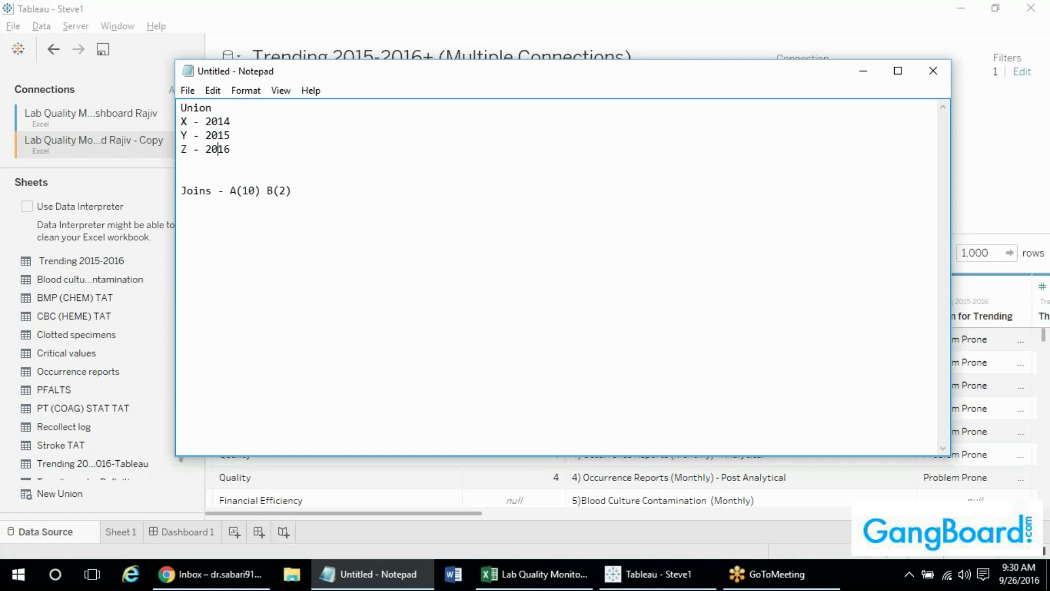
{"action": "type", "text": "(10)"}
{"action": "key", "text": "Down"}
{"action": "type", "text": "(10)"}
{"action": "key", "text": "Down"}
{"action": "type", "text": "(10)"}
{"action": "key", "text": "Up"}
{"action": "key", "text": "Up"}
{"action": "key", "text": "Up"}
{"action": "key", "text": "Right"}
{"action": "key", "text": "Right"}
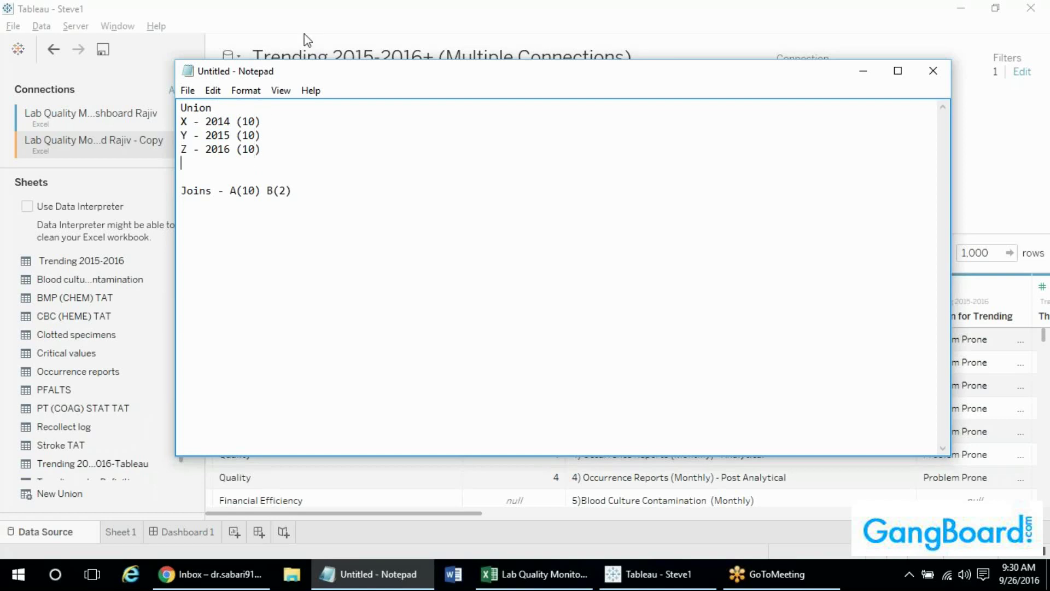
Move the Notepad window to uncover Tableau's New Union option, and review the X, Y and Z lines of the note beside it.
{"action": "left_click_drag", "start_coordinate": [293, 77], "coordinate": [386, 225]}
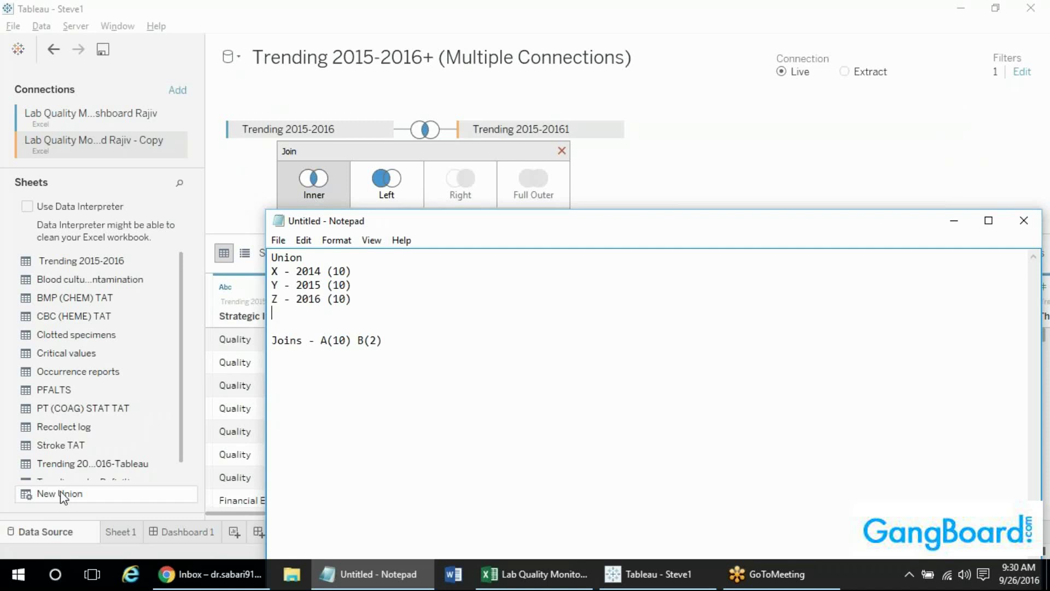
{"action": "left_click", "coordinate": [380, 305]}
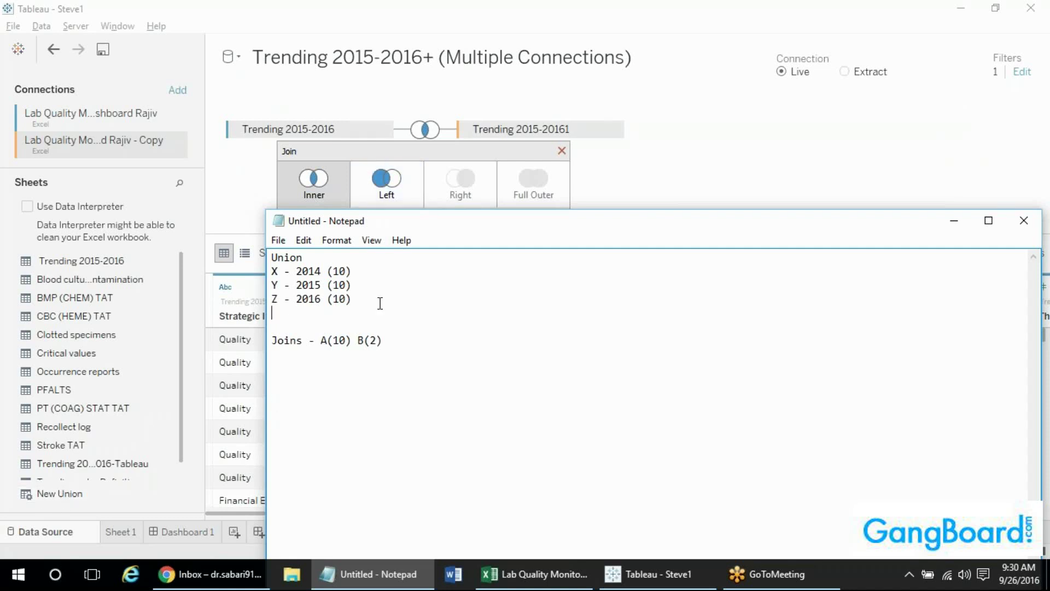
{"action": "left_click_drag", "start_coordinate": [378, 300], "coordinate": [274, 246]}
{"action": "left_click", "coordinate": [370, 298]}
{"action": "left_click_drag", "start_coordinate": [415, 221], "coordinate": [417, 171]}
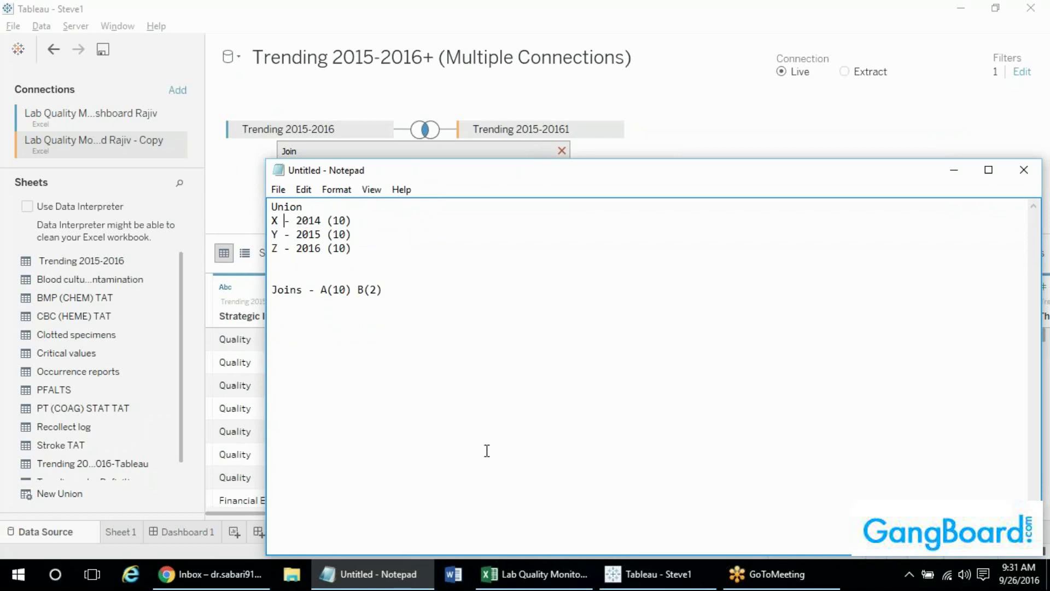
Switch to the Excel workbook and examine the Trending 2015-2016 sheet down to its last indicator row and the blank rows below it.
{"action": "left_click", "coordinate": [533, 574]}
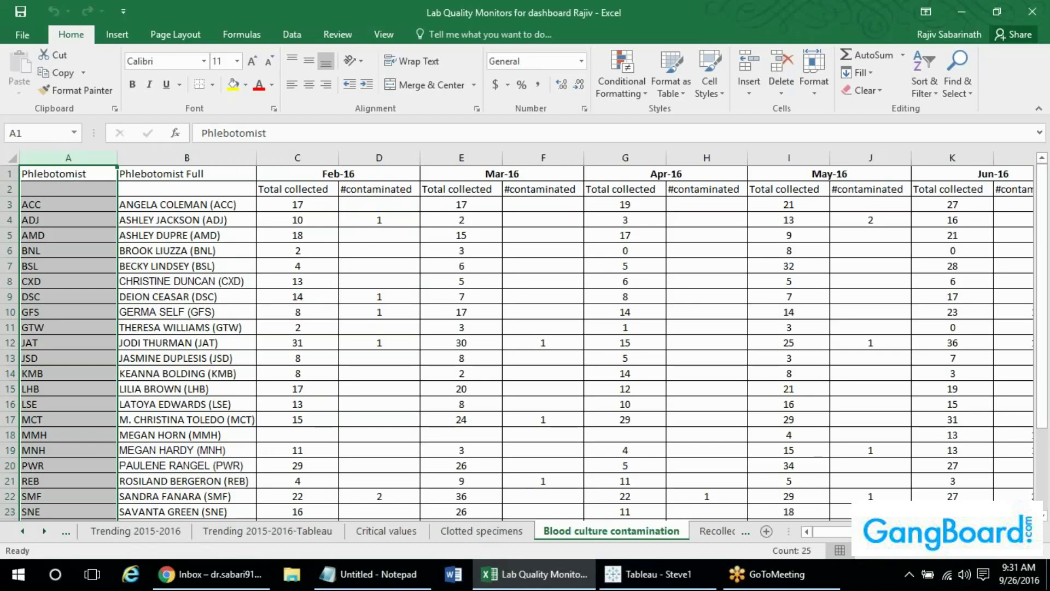
{"action": "left_click", "coordinate": [135, 531]}
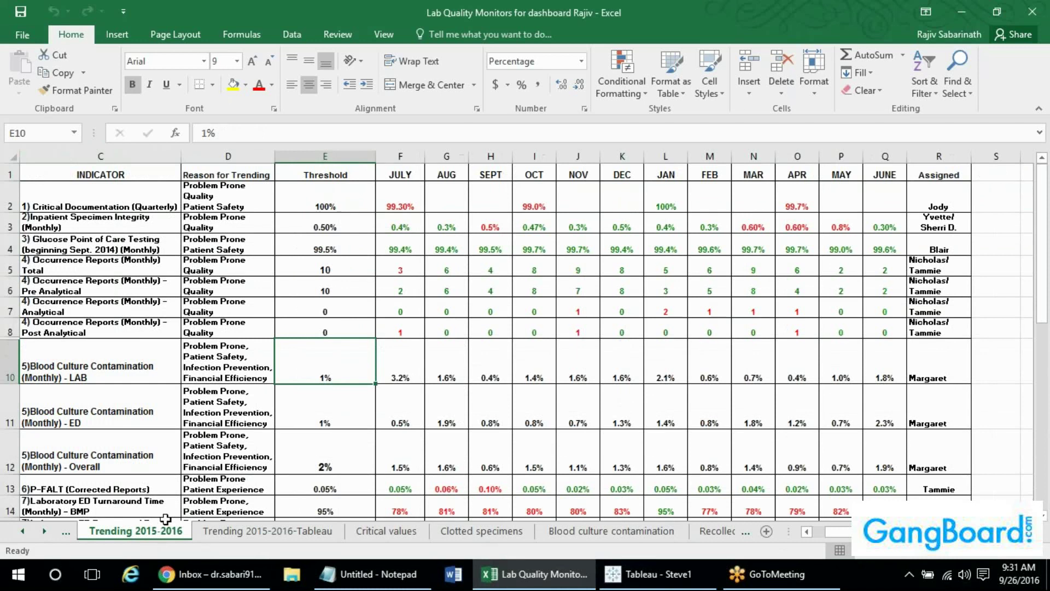
{"action": "left_click_drag", "start_coordinate": [1044, 235], "coordinate": [1044, 405]}
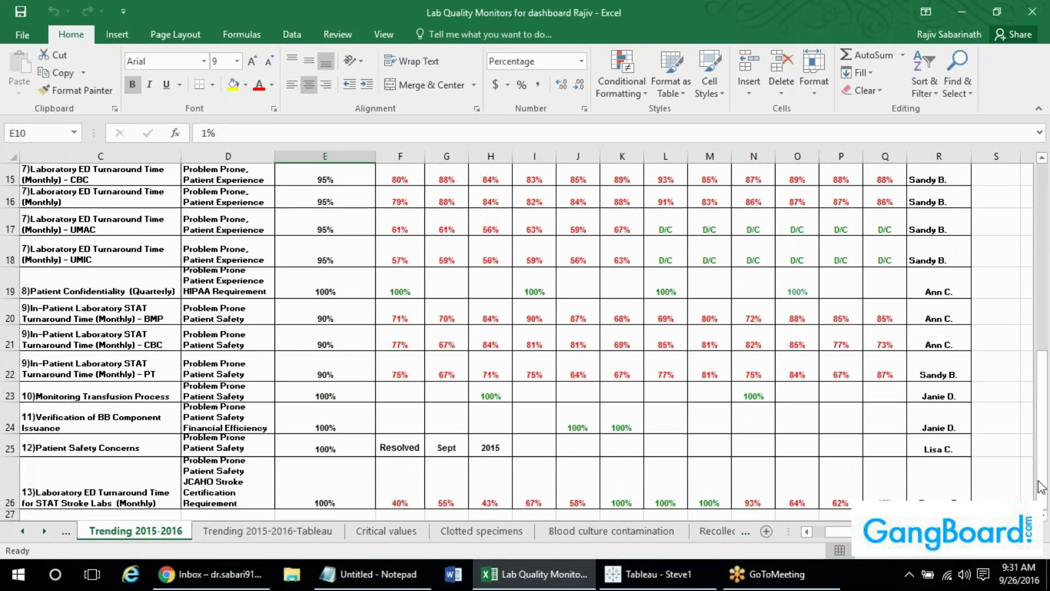
{"action": "left_click", "coordinate": [98, 492]}
{"action": "key", "text": "Down"}
{"action": "scroll", "coordinate": [516, 339], "scroll_direction": "down", "scroll_amount": 1}
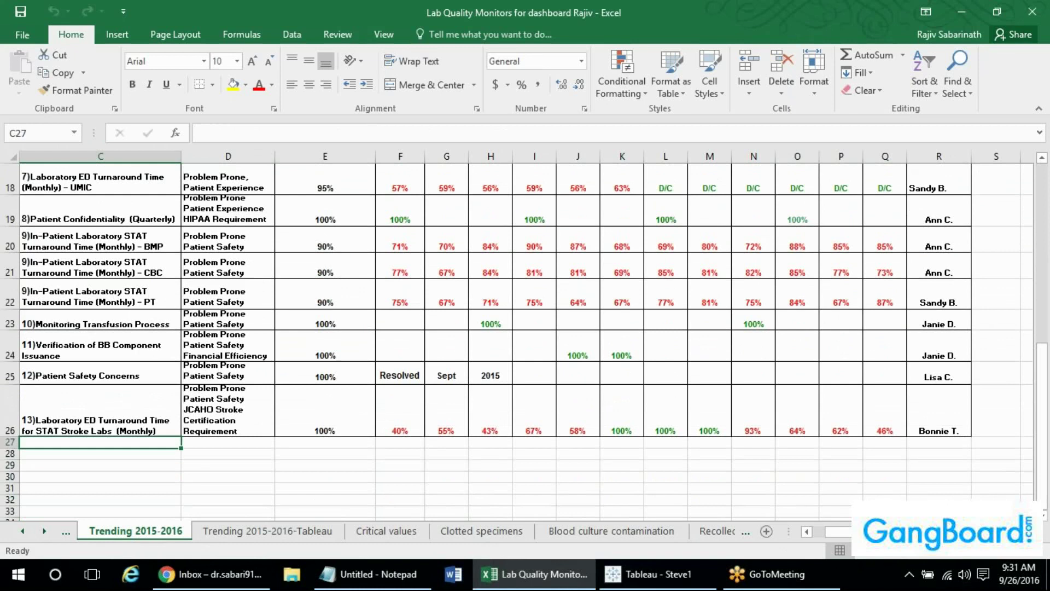
{"action": "key", "text": "Up"}
{"action": "key", "text": "Down"}
{"action": "key", "text": "Down"}
{"action": "key", "text": "Down"}
{"action": "key", "text": "Down"}
{"action": "key", "text": "Down"}
{"action": "key", "text": "Down"}
{"action": "key", "text": "Down"}
{"action": "key", "text": "Down"}
{"action": "key", "text": "Down"}
{"action": "key", "text": "Down"}
{"action": "key", "text": "Down"}
{"action": "key", "text": "Down"}
{"action": "key", "text": "Down"}
{"action": "key", "text": "Down"}
{"action": "key", "text": "Down"}
{"action": "key", "text": "Down"}
{"action": "key", "text": "Down"}
{"action": "key", "text": "Down"}
{"action": "key", "text": "Down"}
{"action": "key", "text": "Down"}
{"action": "key", "text": "Down"}
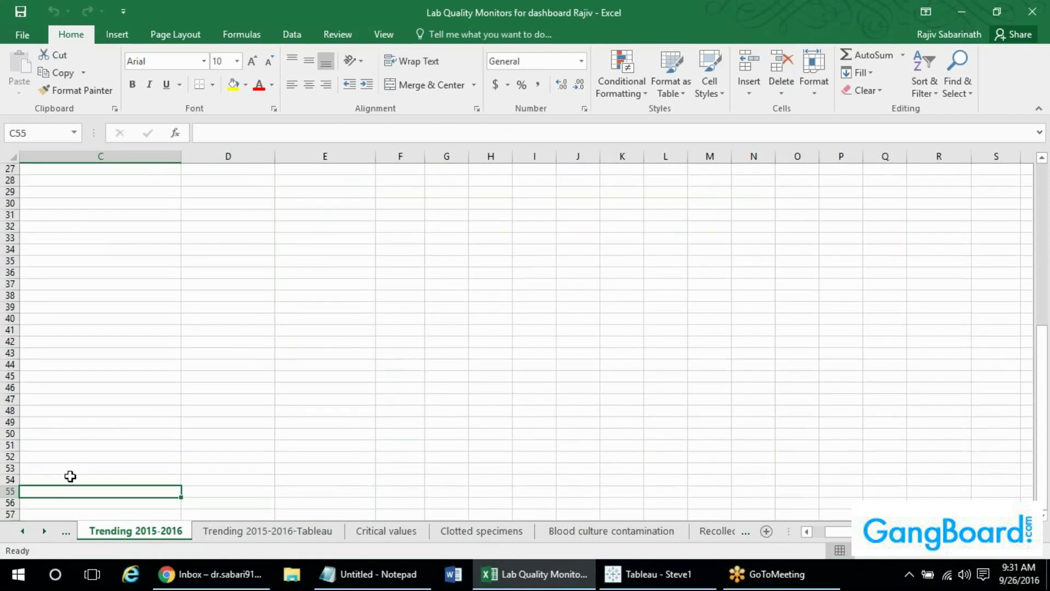
Return to Tableau and roll back the multiple connections until only the Trending 2015-2016 data source remains on Sheet 1, dismissing the data source error.
{"action": "key", "text": "alt+Tab"}
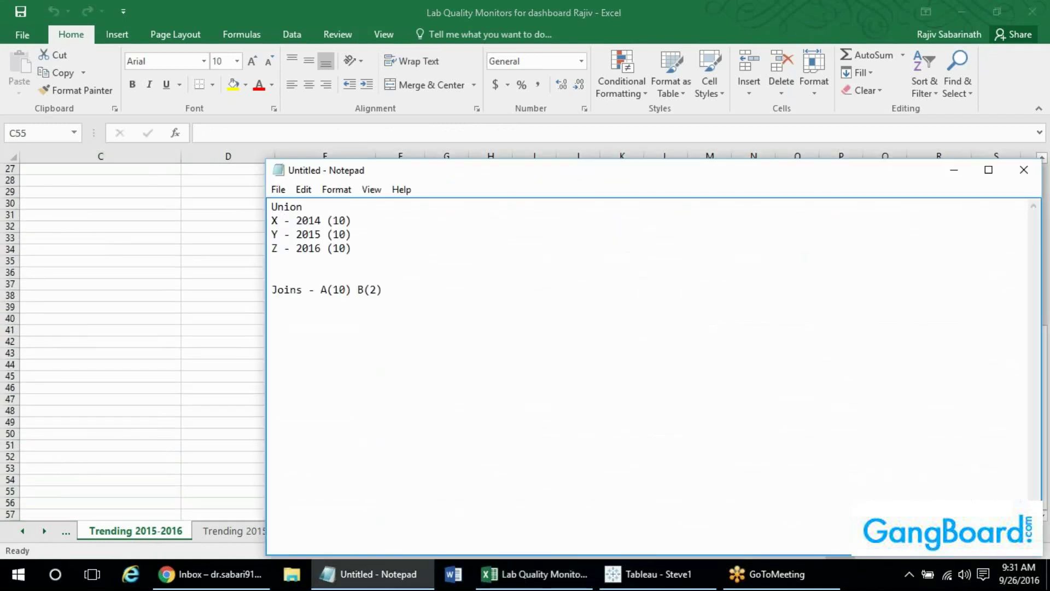
{"action": "left_click", "coordinate": [651, 574]}
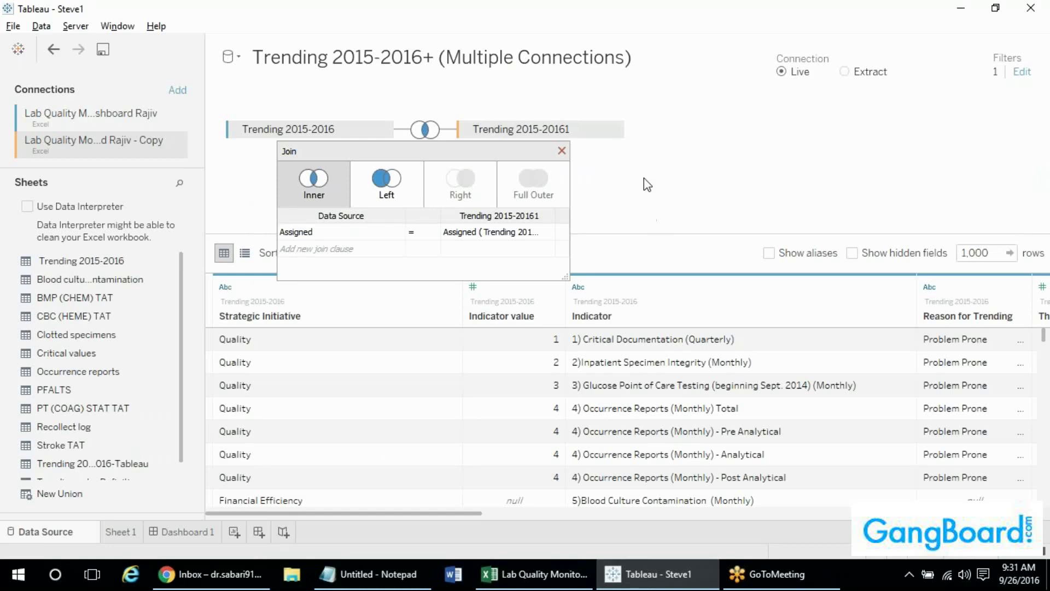
{"action": "left_click", "coordinate": [611, 129]}
{"action": "left_click", "coordinate": [646, 229]}
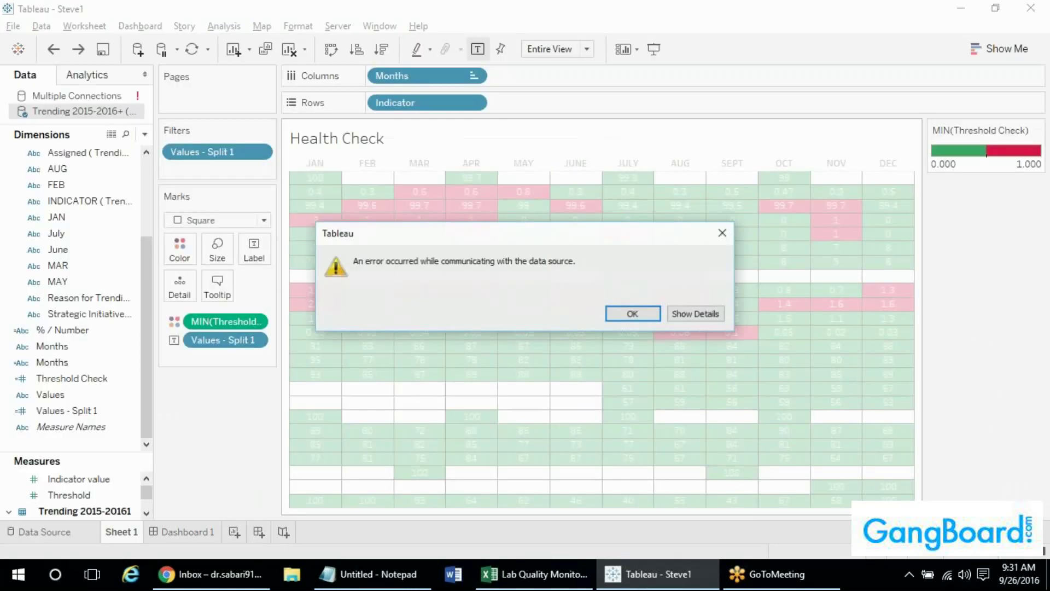
{"action": "left_click", "coordinate": [653, 317]}
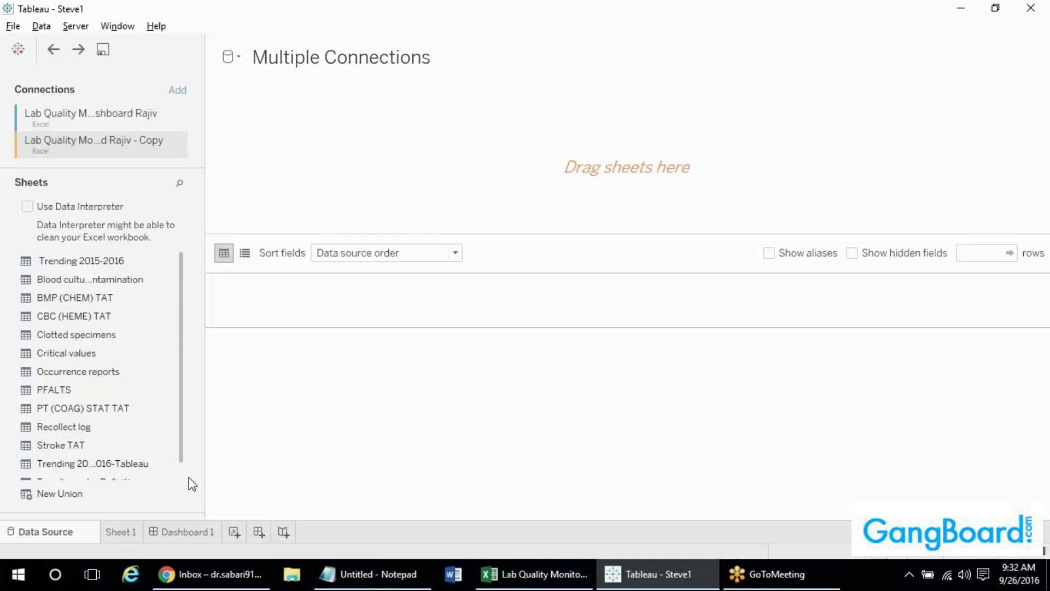
{"action": "left_click", "coordinate": [178, 533]}
{"action": "left_click", "coordinate": [127, 532]}
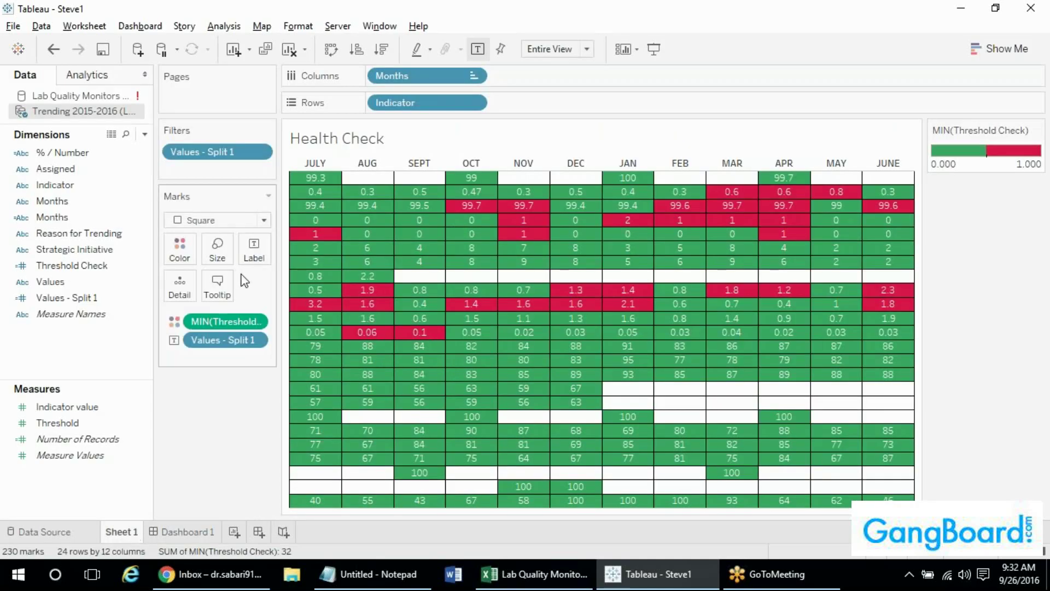
{"action": "left_click", "coordinate": [38, 532]}
{"action": "left_click", "coordinate": [136, 534]}
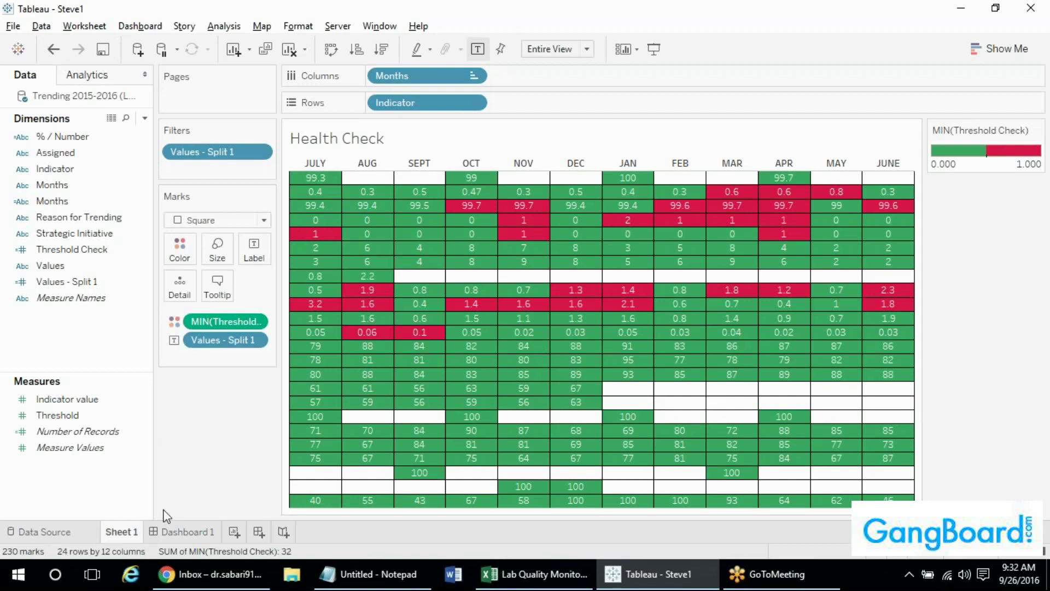
Set the shading of the Health Check title on Dashboard 1 to black.
{"action": "left_click", "coordinate": [175, 531]}
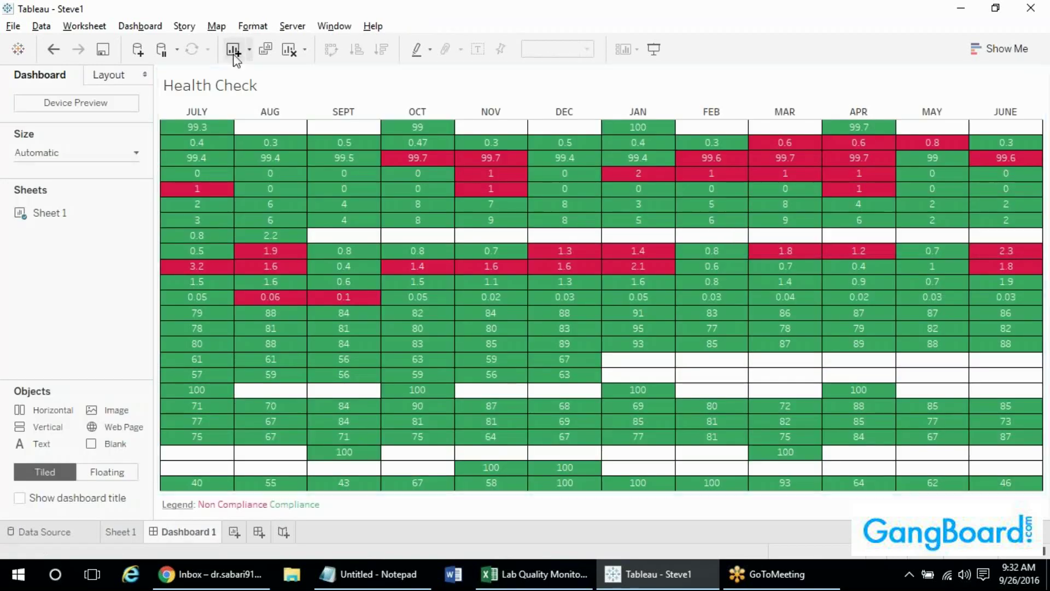
{"action": "double_click", "coordinate": [229, 83]}
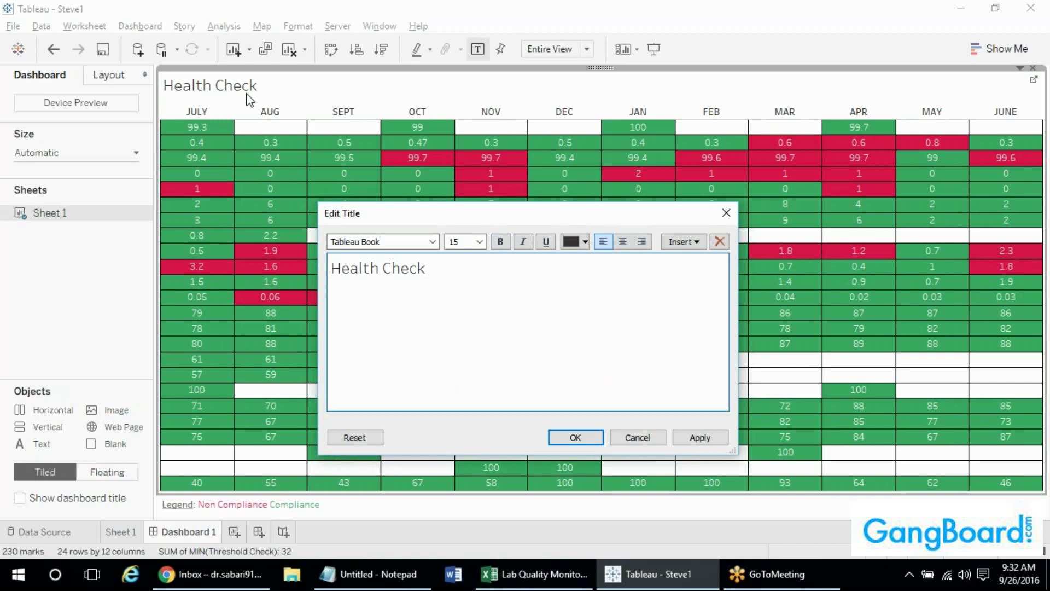
{"action": "key", "text": "Escape"}
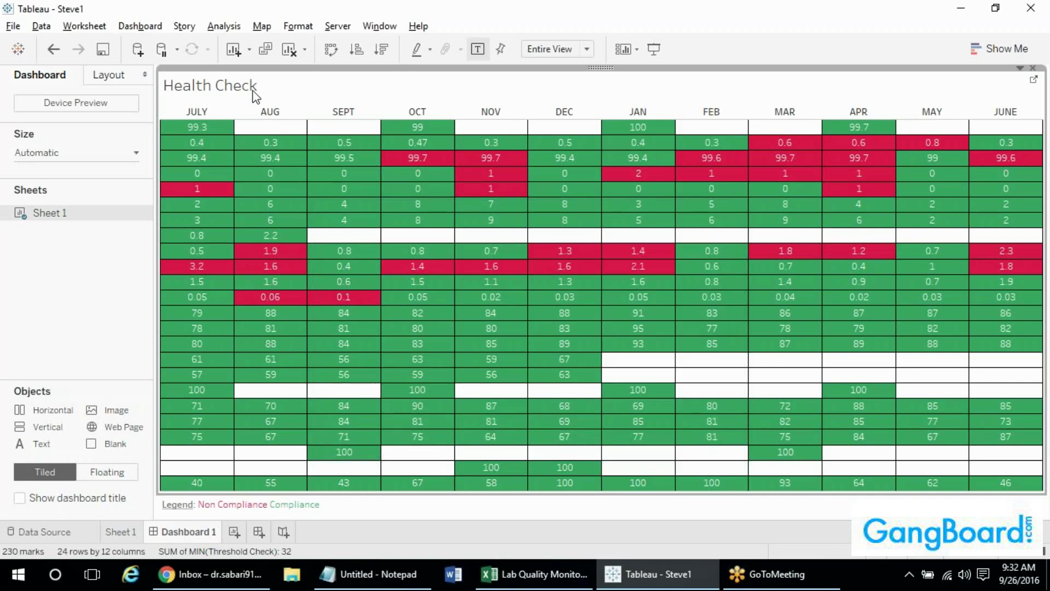
{"action": "right_click", "coordinate": [254, 96]}
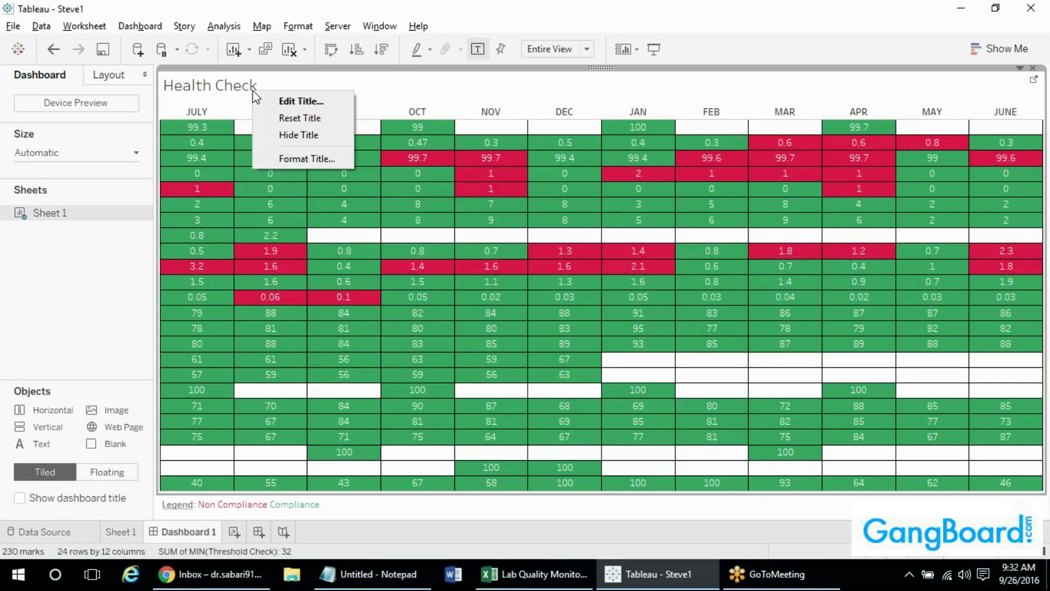
{"action": "left_click", "coordinate": [301, 159]}
{"action": "left_click", "coordinate": [100, 126]}
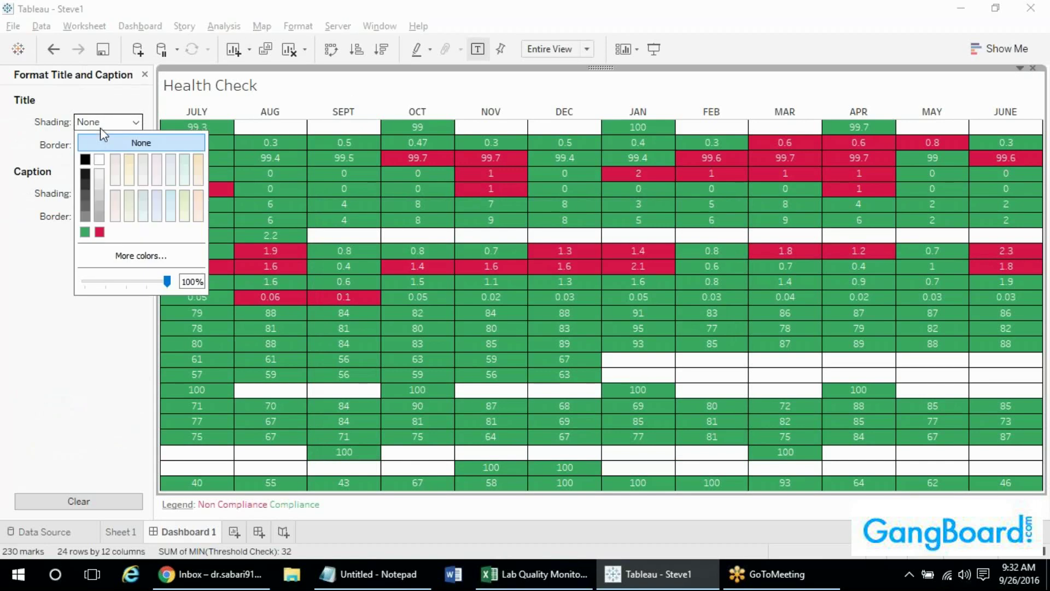
{"action": "left_click", "coordinate": [85, 159]}
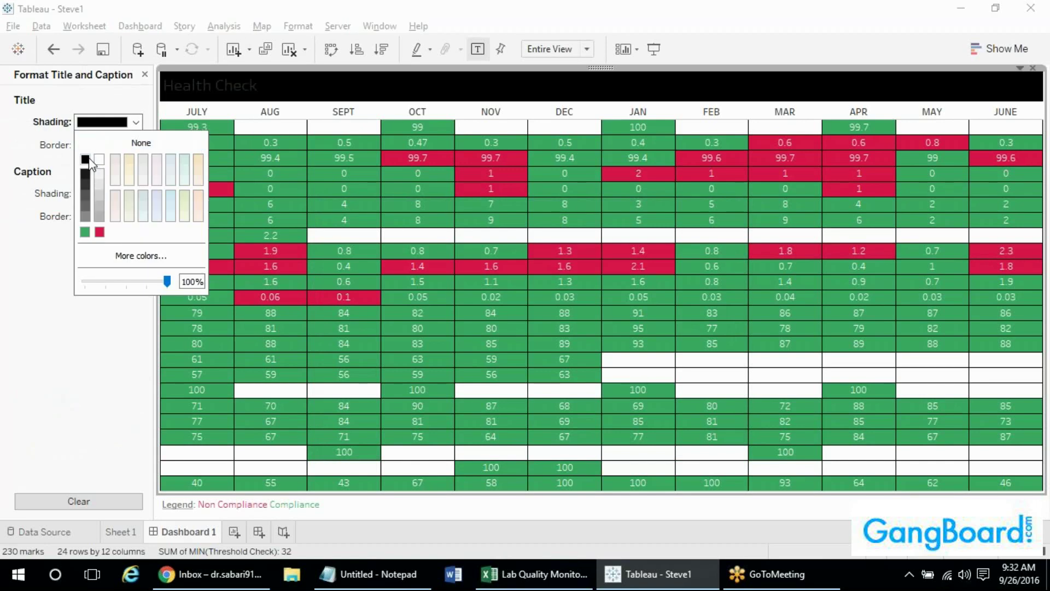
{"action": "left_click", "coordinate": [47, 143]}
{"action": "left_click", "coordinate": [145, 74]}
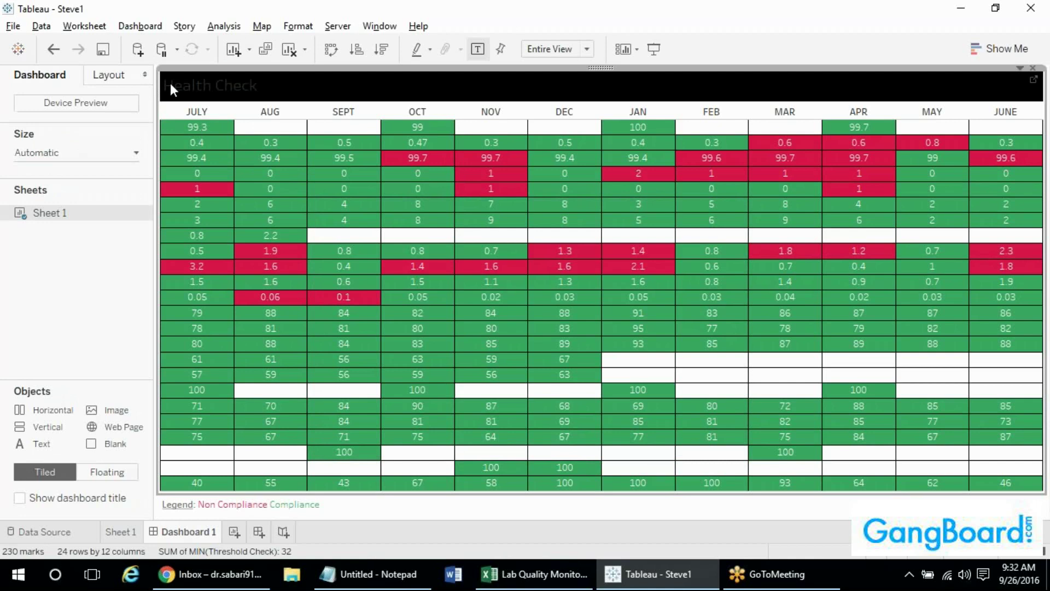
Make the Health Check title text white and center it.
{"action": "double_click", "coordinate": [169, 83]}
{"action": "left_click", "coordinate": [581, 242]}
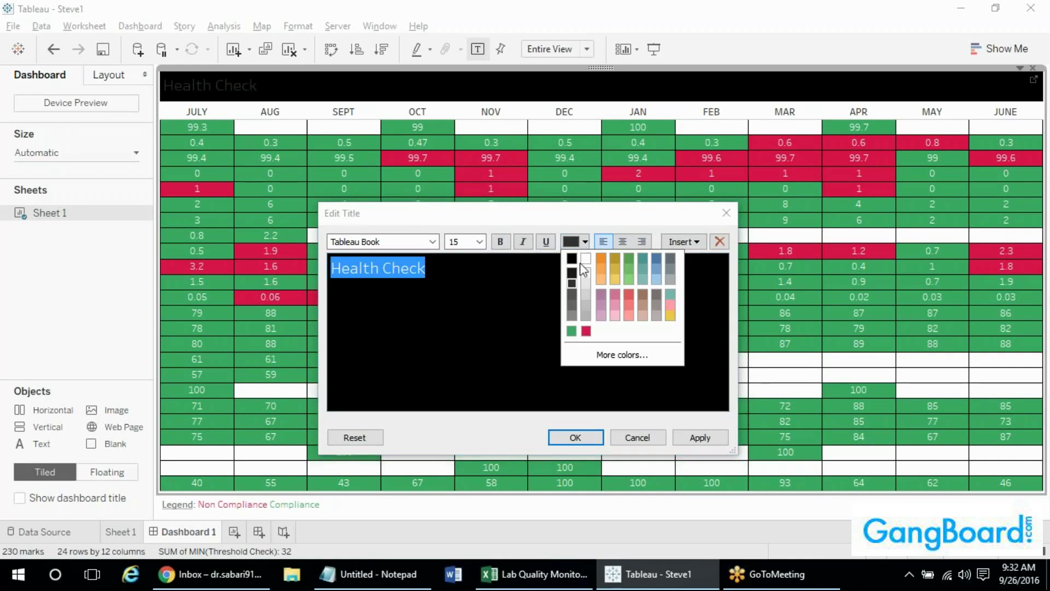
{"action": "left_click", "coordinate": [583, 270]}
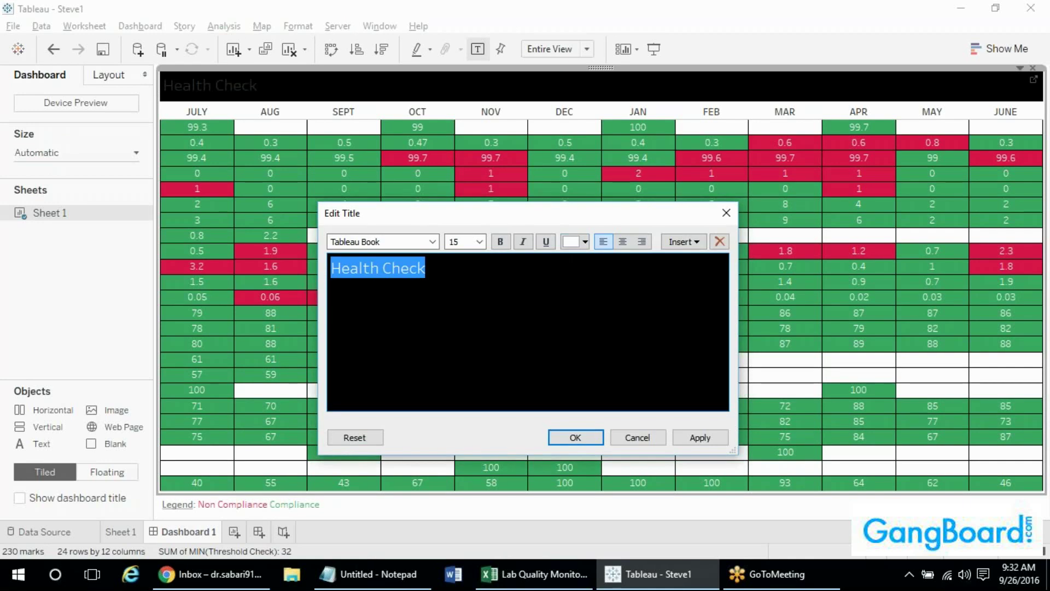
{"action": "left_click", "coordinate": [622, 241]}
{"action": "left_click", "coordinate": [575, 438]}
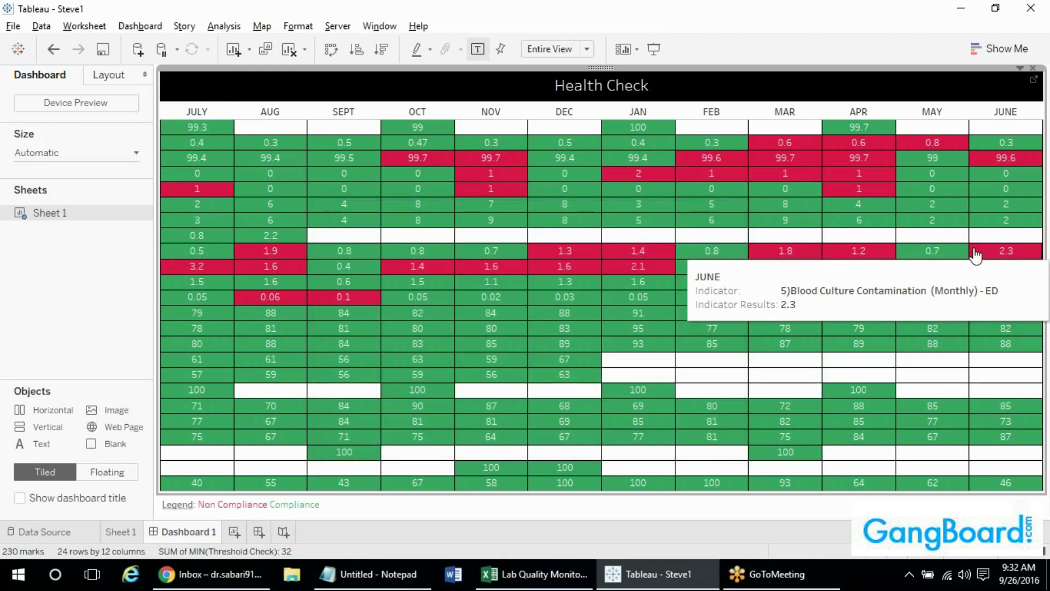
{"action": "left_click", "coordinate": [1047, 139]}
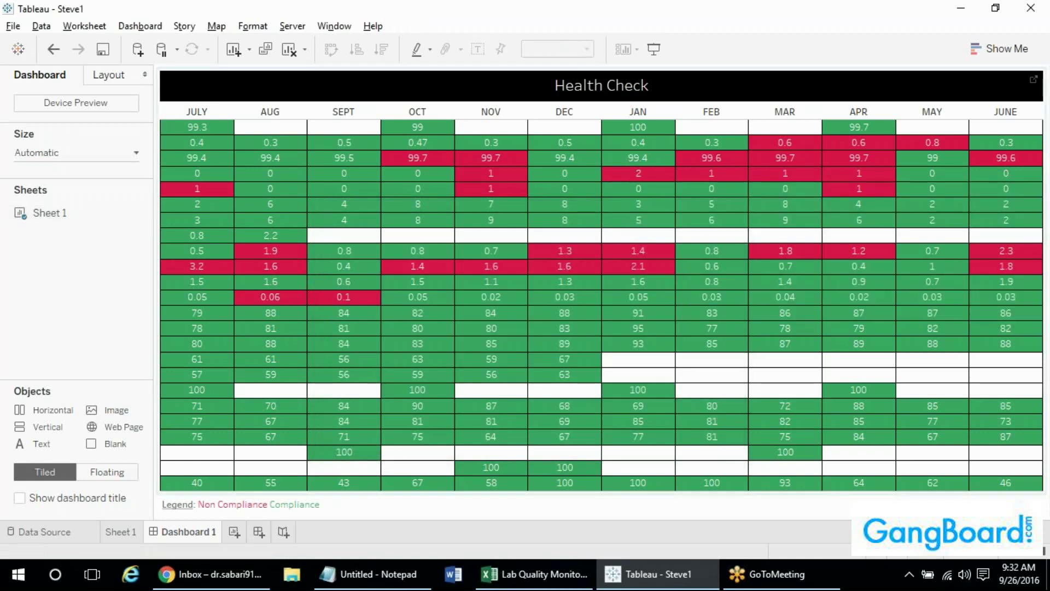
{"action": "left_click", "coordinate": [704, 87]}
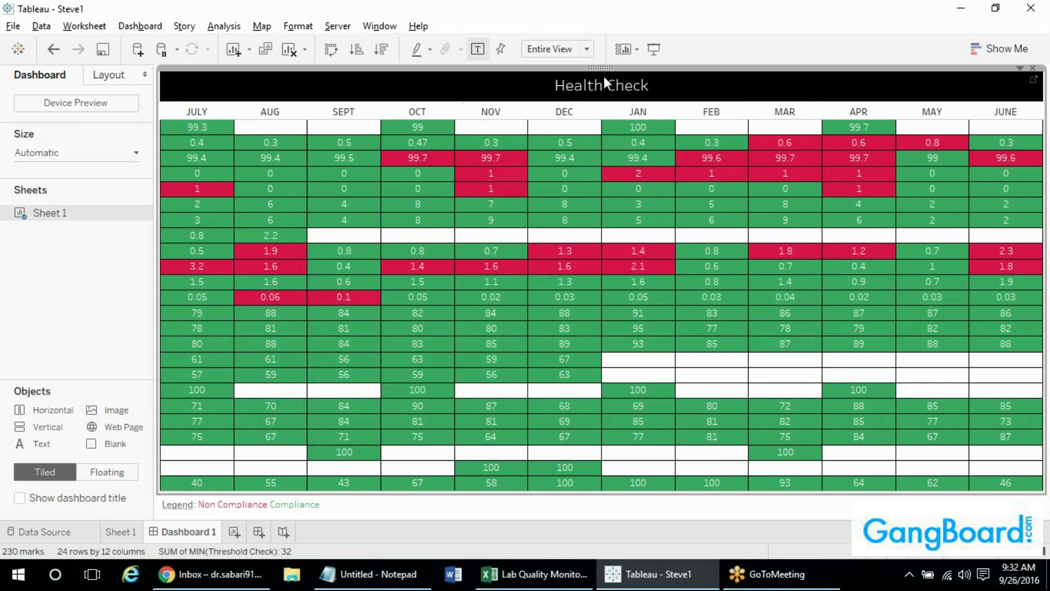
{"action": "left_click", "coordinate": [618, 102]}
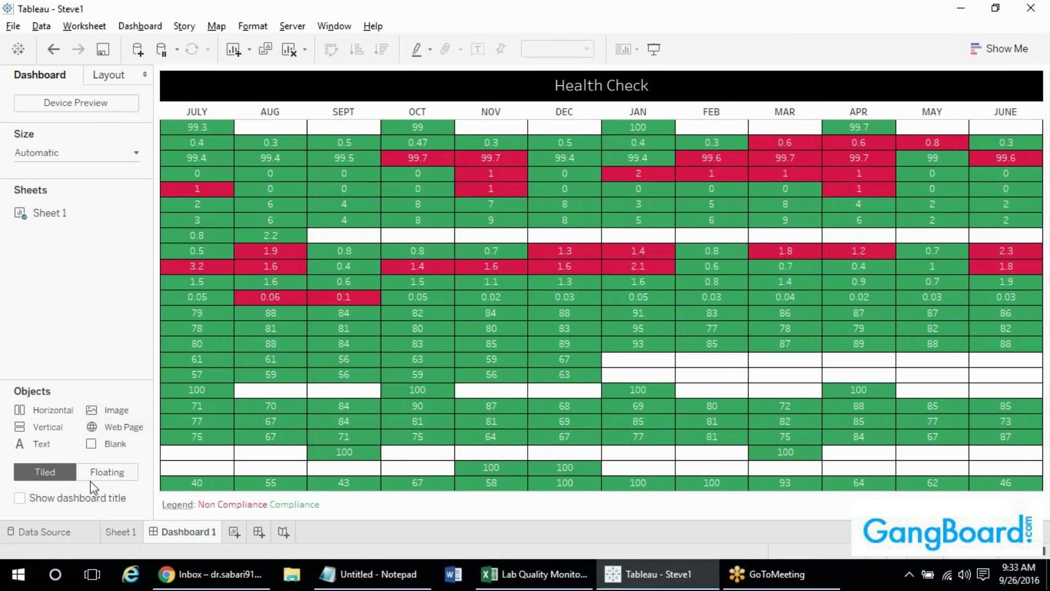
Switch the placement mode for new dashboard objects between Tiled and Floating, leaving it on Floating.
{"action": "left_click", "coordinate": [108, 471]}
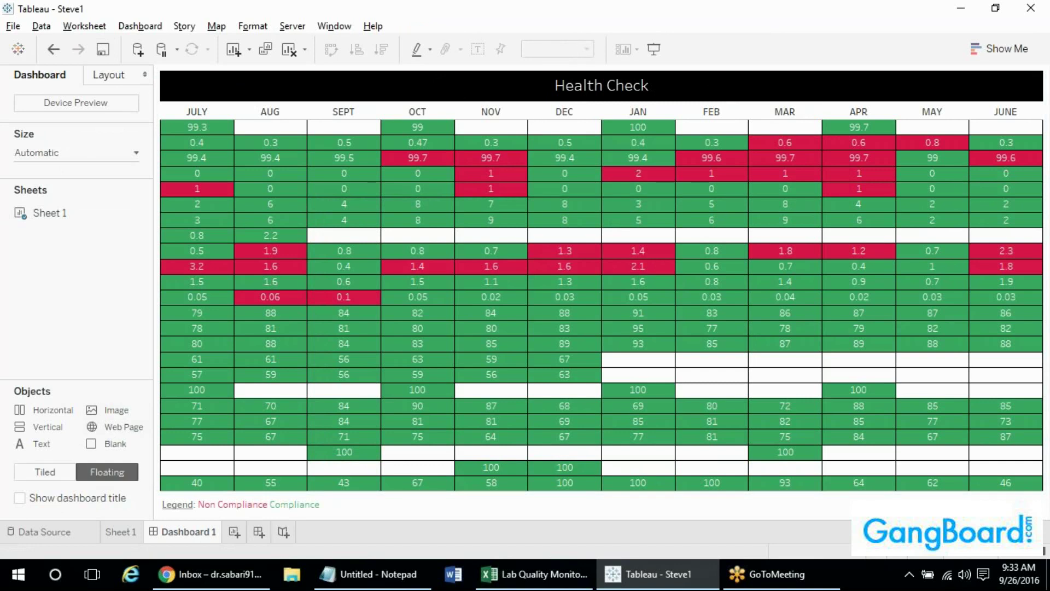
{"action": "left_click", "coordinate": [41, 473]}
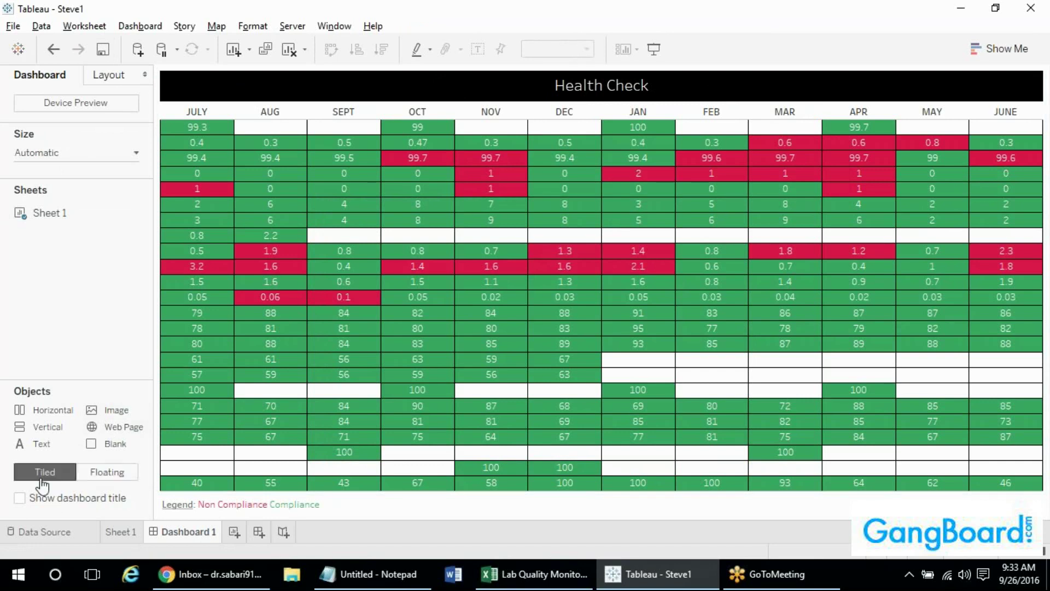
{"action": "left_click", "coordinate": [104, 481]}
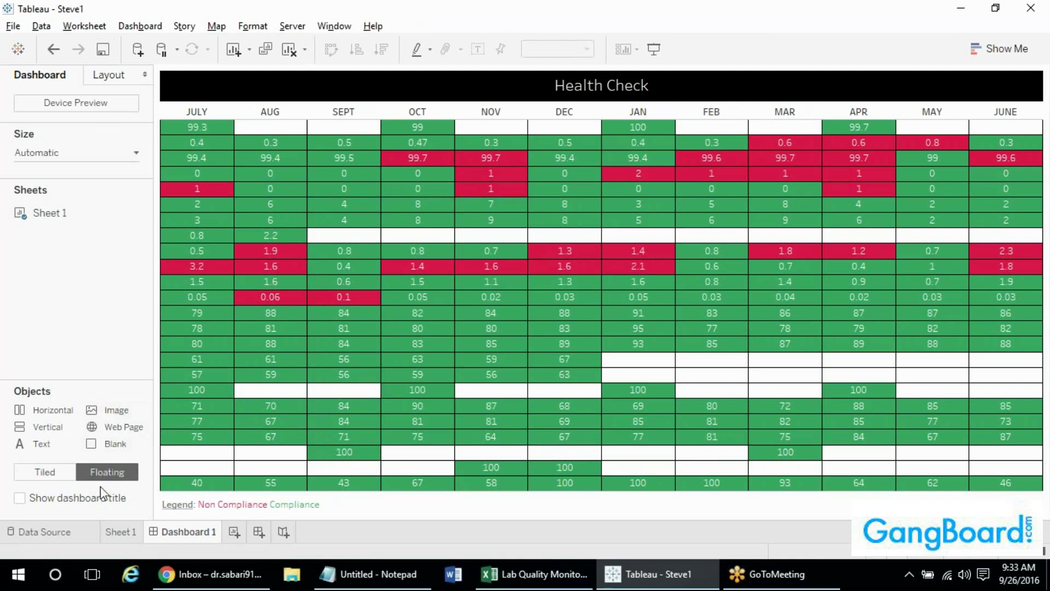
Try to add a floating image to Dashboard 1, looking for a file in the Documents, Pictures, Saved Pictures and Camera Roll folders.
{"action": "mouse_move", "coordinate": [167, 429]}
{"action": "left_click_drag", "start_coordinate": [113, 410], "coordinate": [415, 229]}
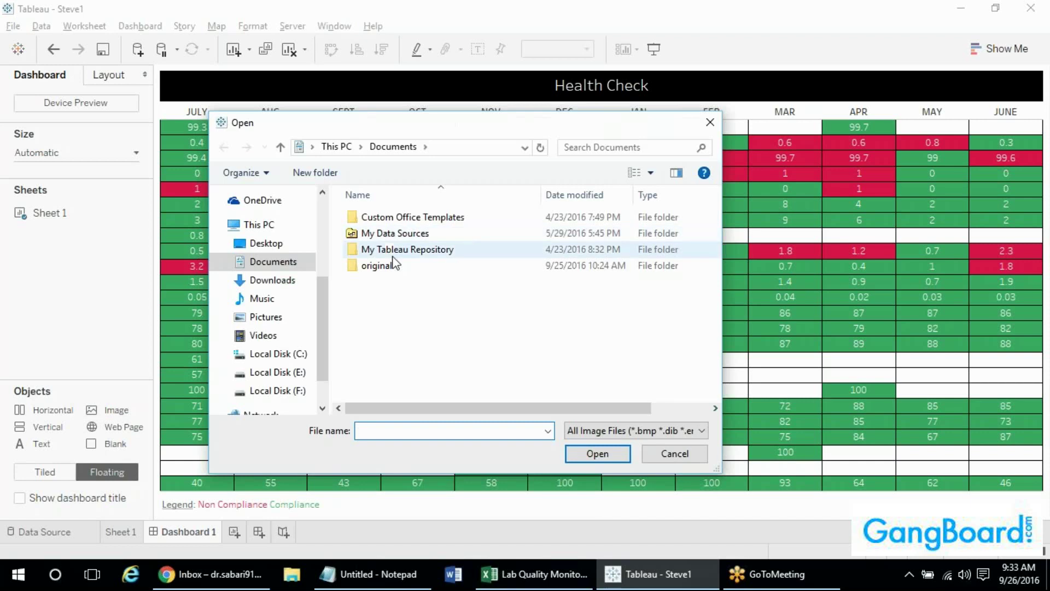
{"action": "left_click", "coordinate": [265, 316]}
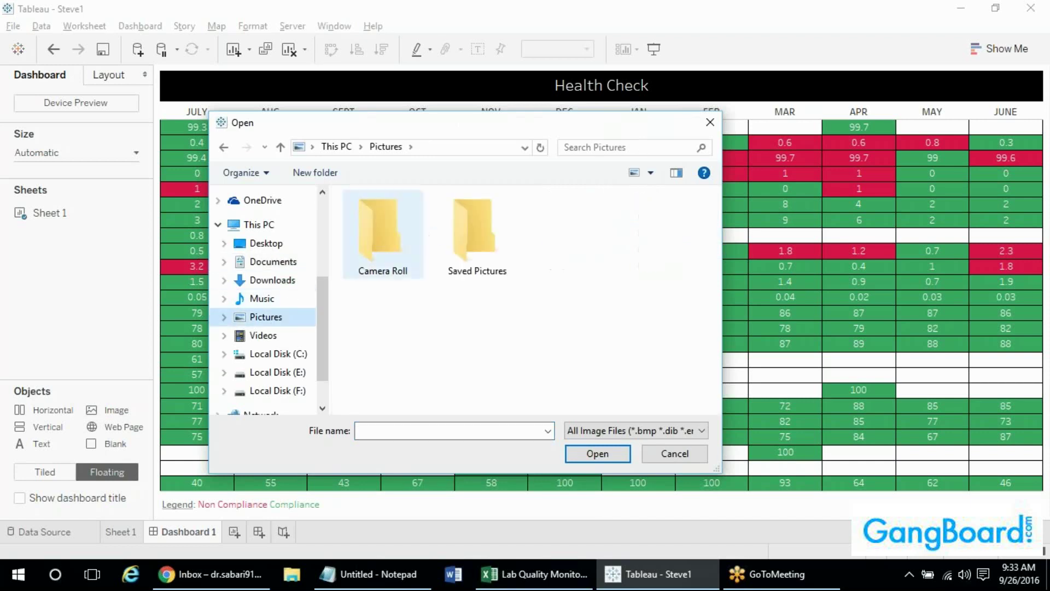
{"action": "double_click", "coordinate": [469, 247]}
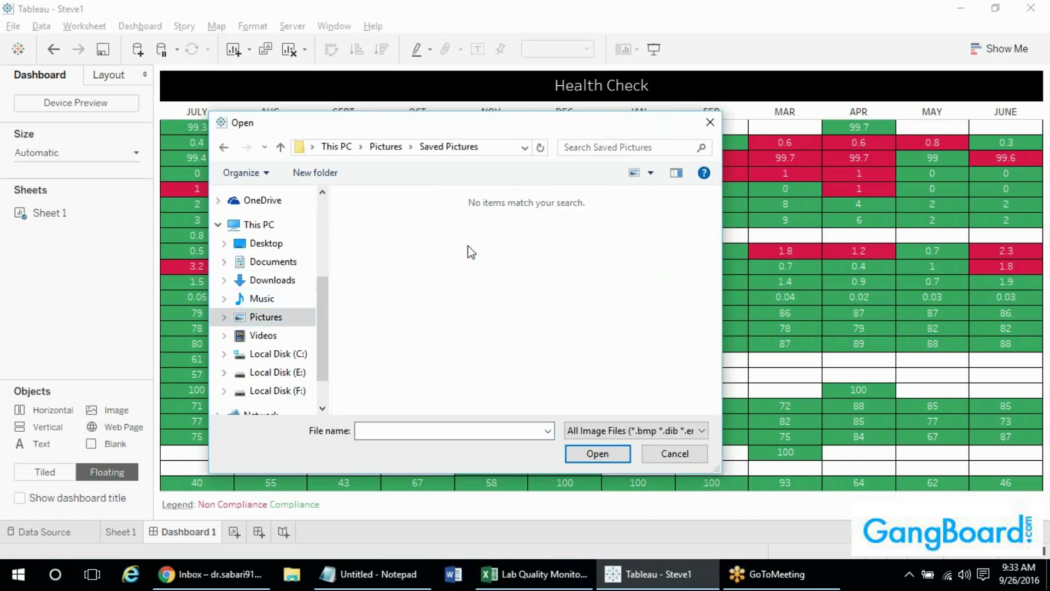
{"action": "left_click", "coordinate": [278, 323]}
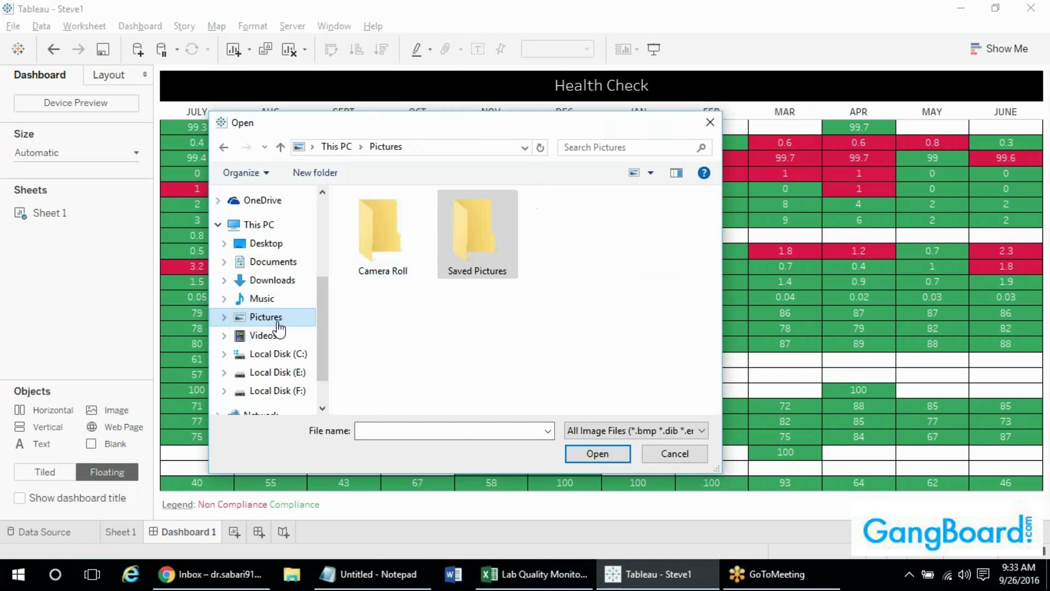
{"action": "left_click", "coordinate": [294, 268]}
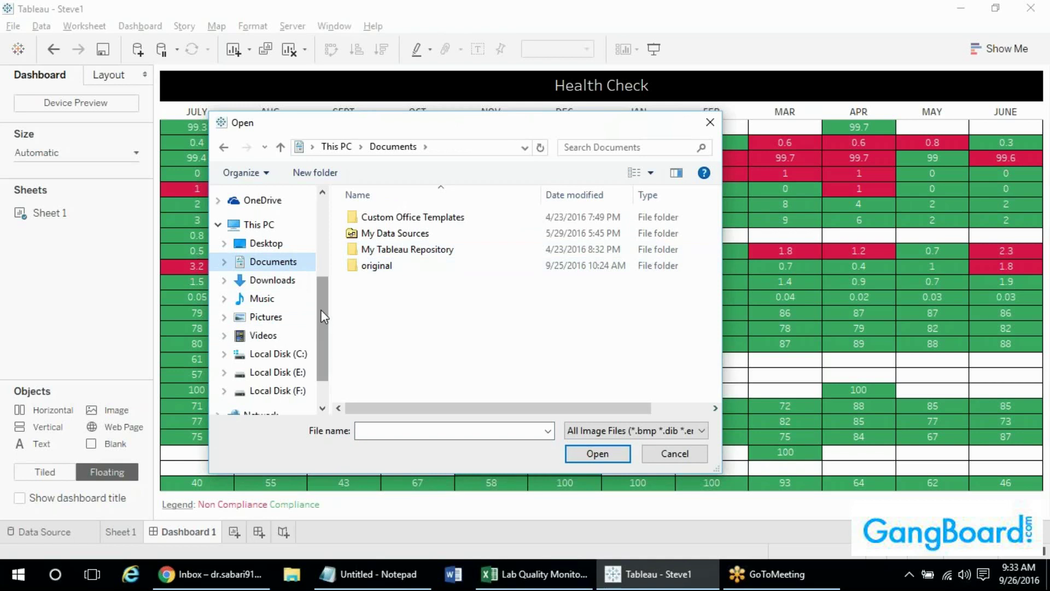
{"action": "left_click", "coordinate": [267, 323]}
{"action": "double_click", "coordinate": [405, 251]}
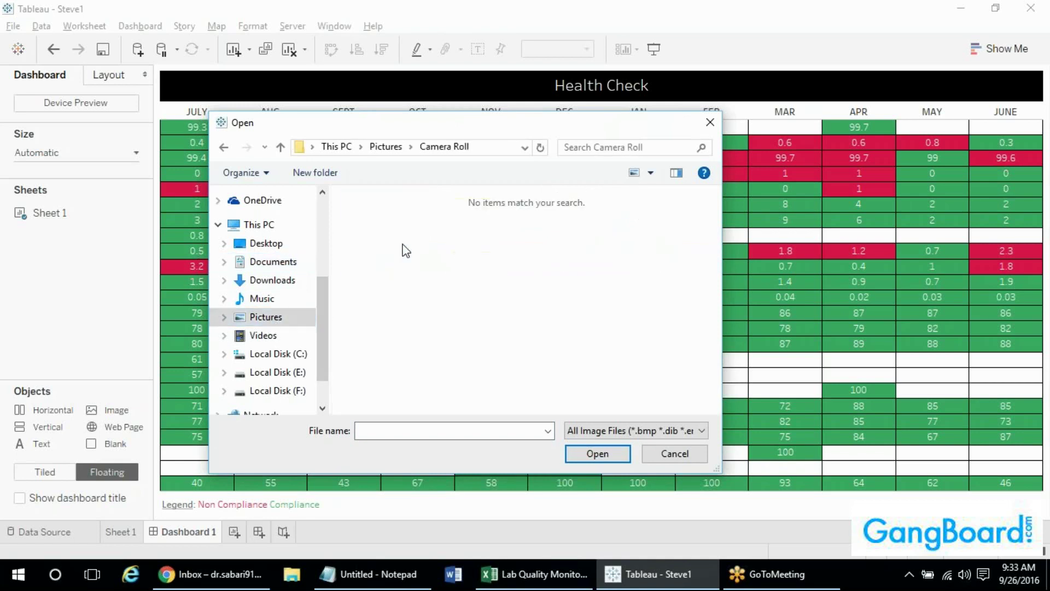
{"action": "left_click", "coordinate": [223, 147]}
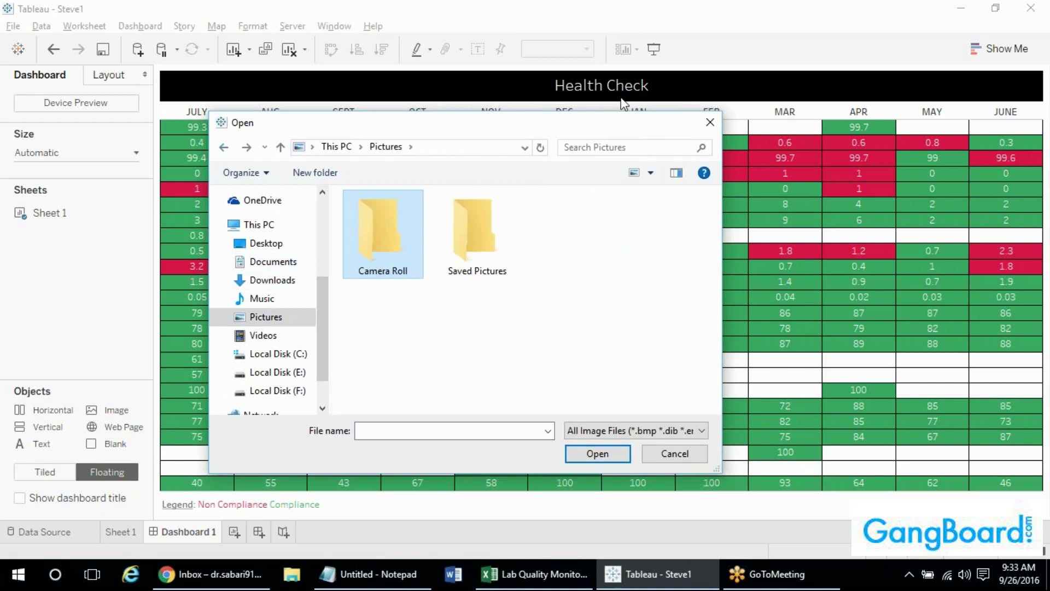
{"action": "left_click", "coordinate": [707, 123]}
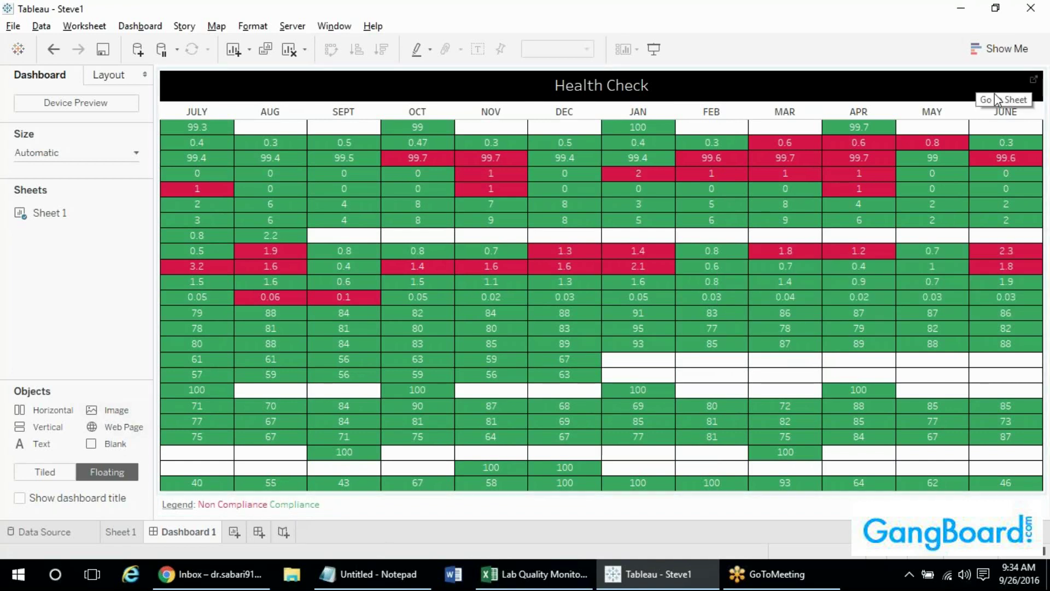
Switch to Chrome to view the Sales Scorecard in Bullet and trend.png, and return to the Health Check dashboard in Tableau.
{"action": "mouse_move", "coordinate": [894, 329]}
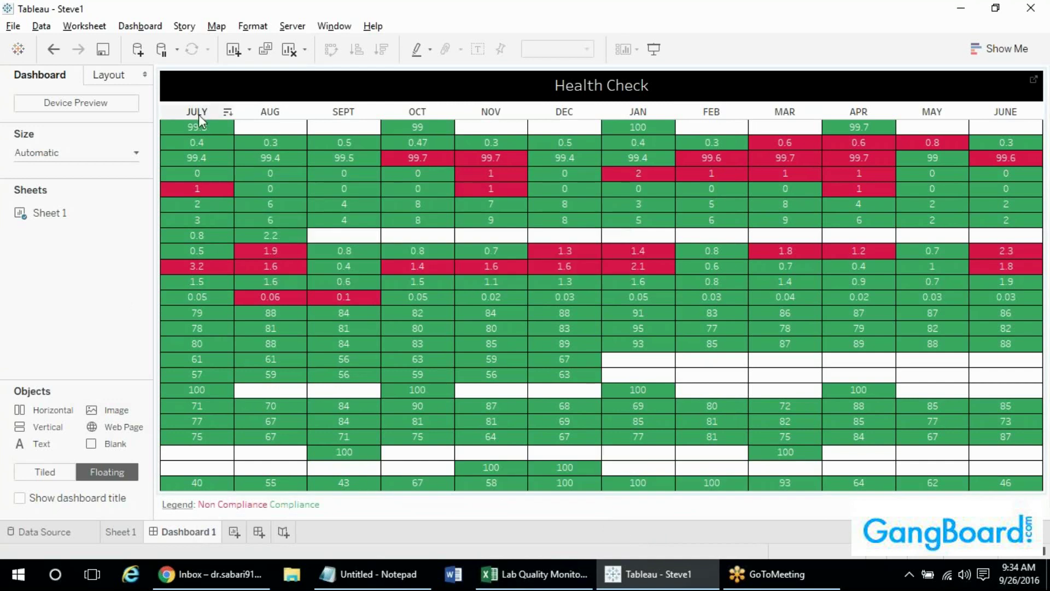
{"action": "mouse_move", "coordinate": [201, 137]}
{"action": "left_click", "coordinate": [233, 585]}
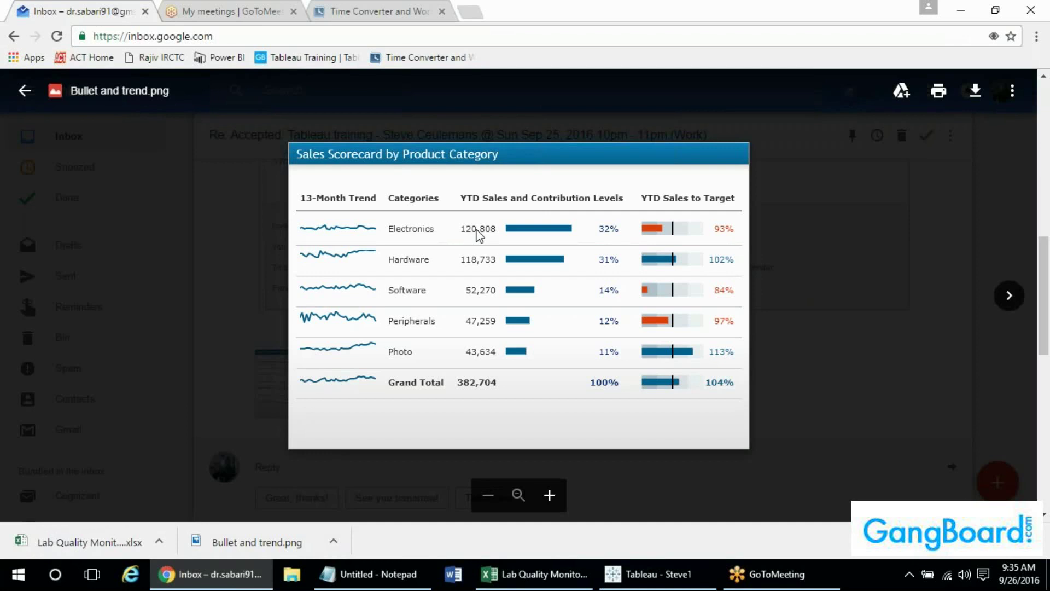
{"action": "key", "text": "alt+Tab"}
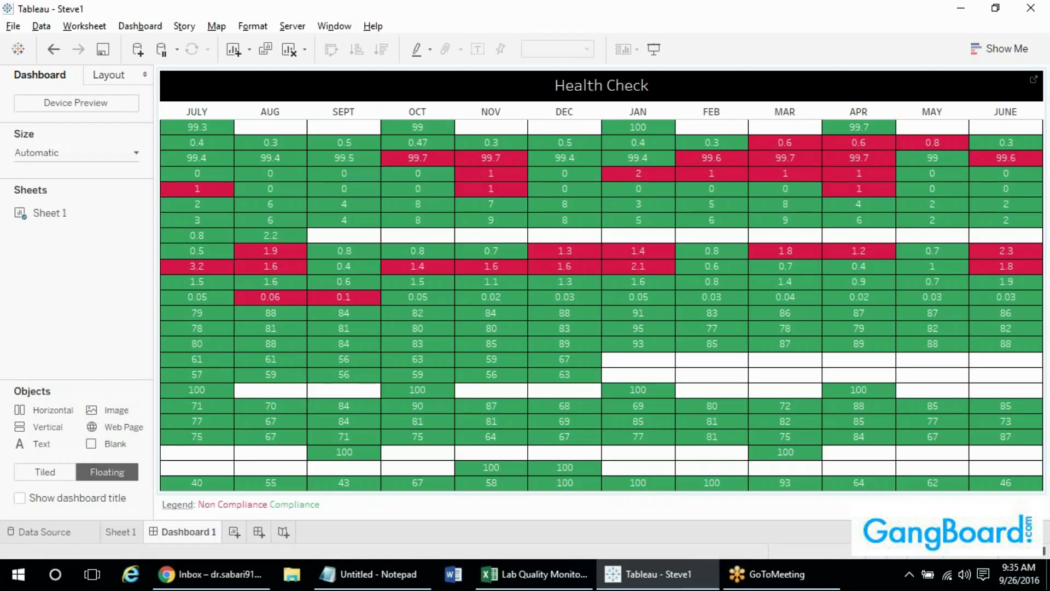
{"action": "mouse_move", "coordinate": [468, 239]}
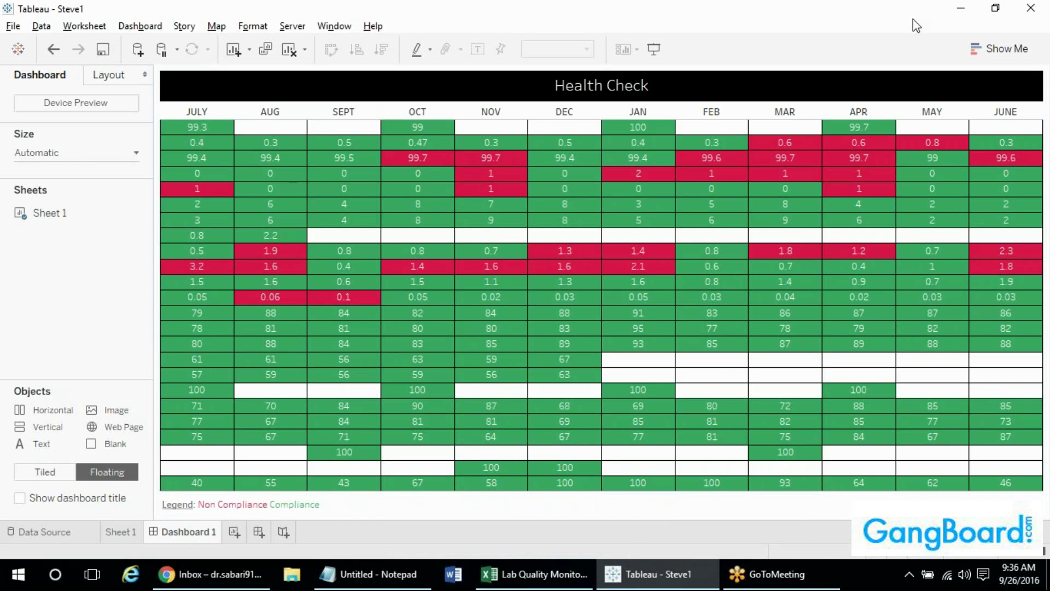
Close the Health Check workbook and exit Tableau.
{"action": "left_click", "coordinate": [752, 587]}
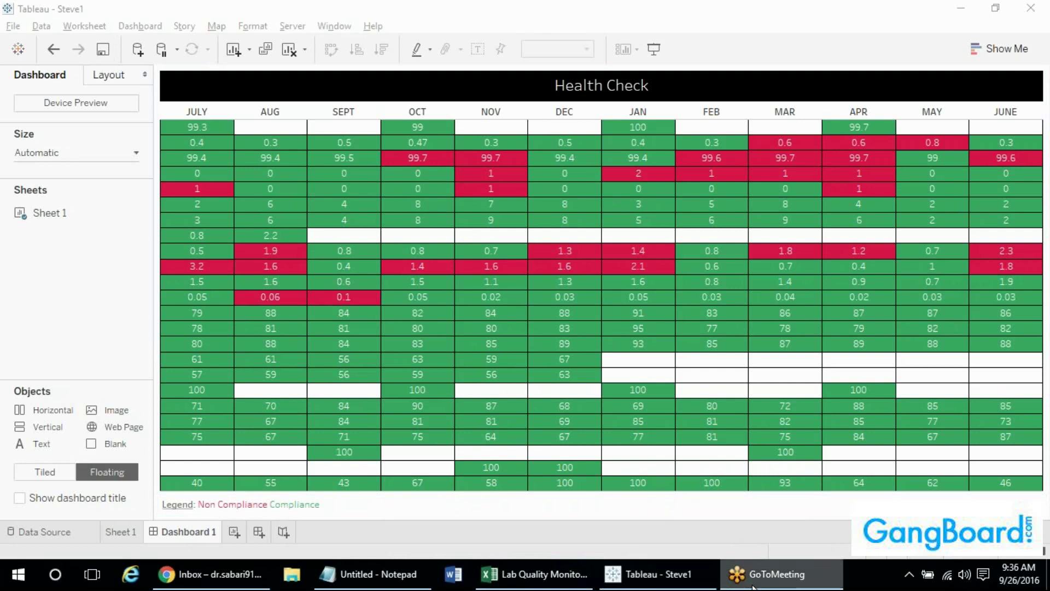
{"action": "left_click", "coordinate": [1031, 8]}
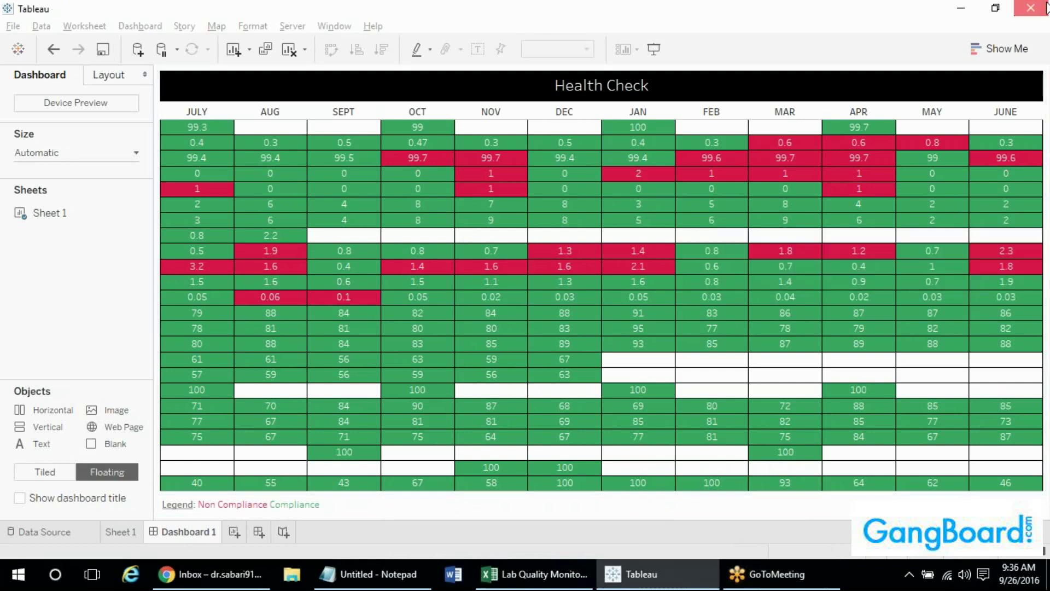
{"action": "left_click", "coordinate": [1036, 6]}
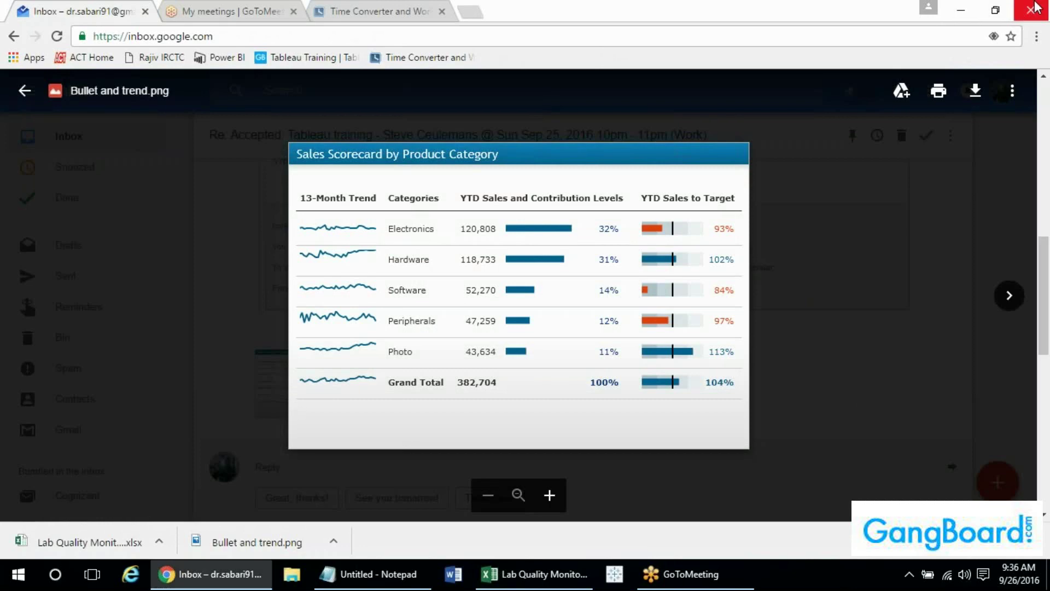